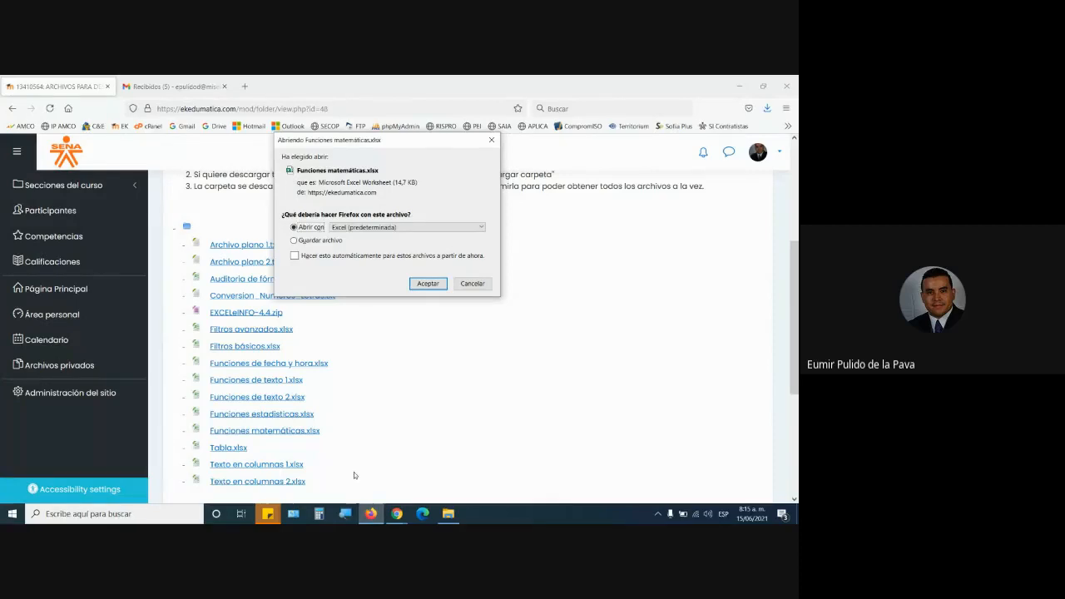
# Open Funciones matemáticas.xlsx in Excel from the ARCHIVOS PARA DESCARGAR folder of section RA-02.
pyautogui.click(471, 284)
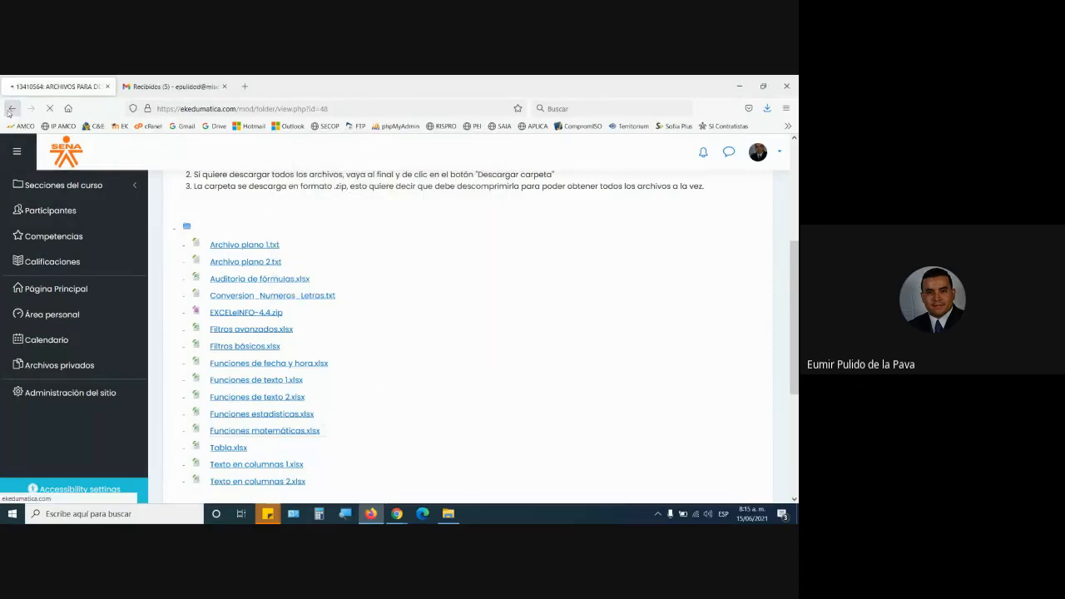
pyautogui.click(11, 109)
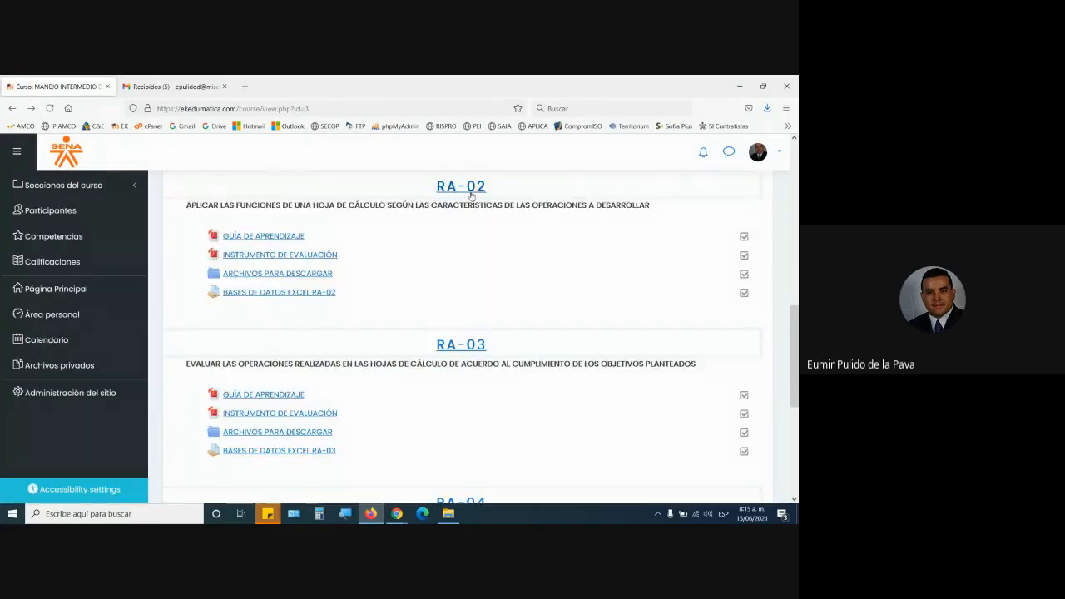
pyautogui.click(290, 276)
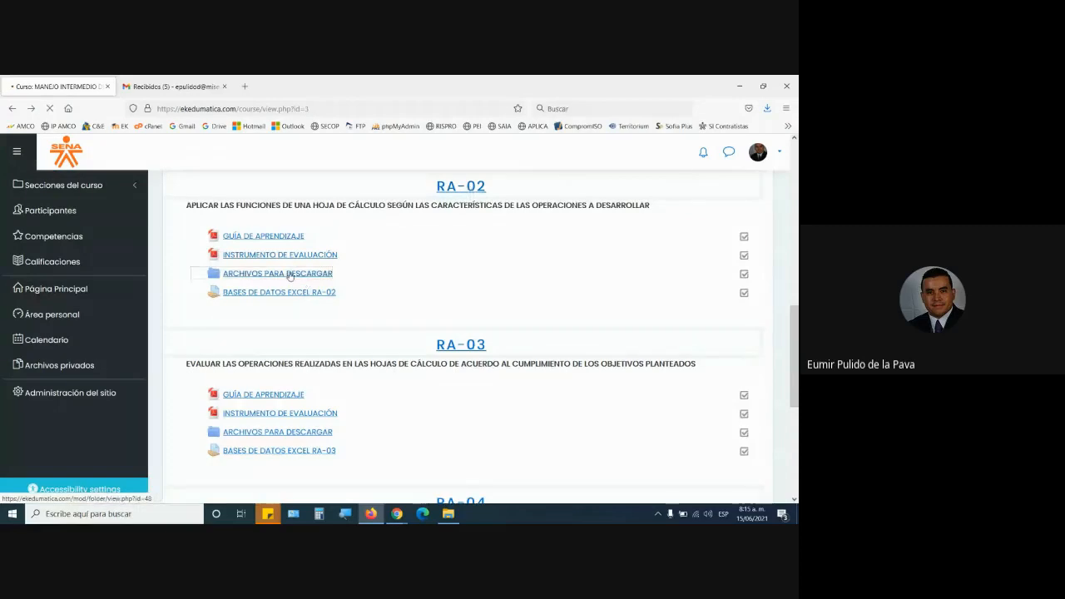
pyautogui.scroll(-3, 345, 361)
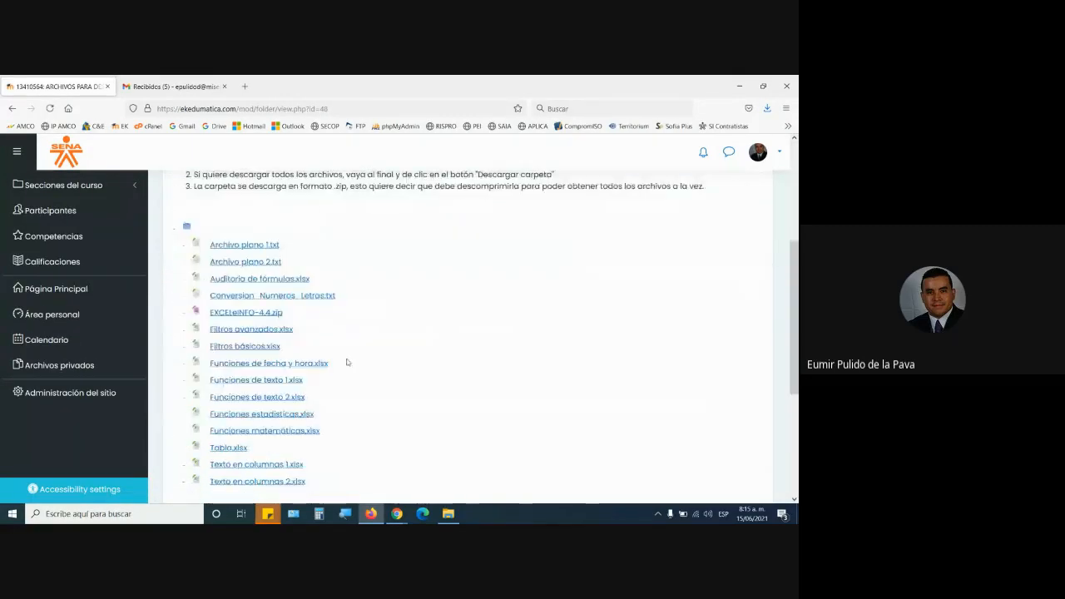
pyautogui.click(283, 431)
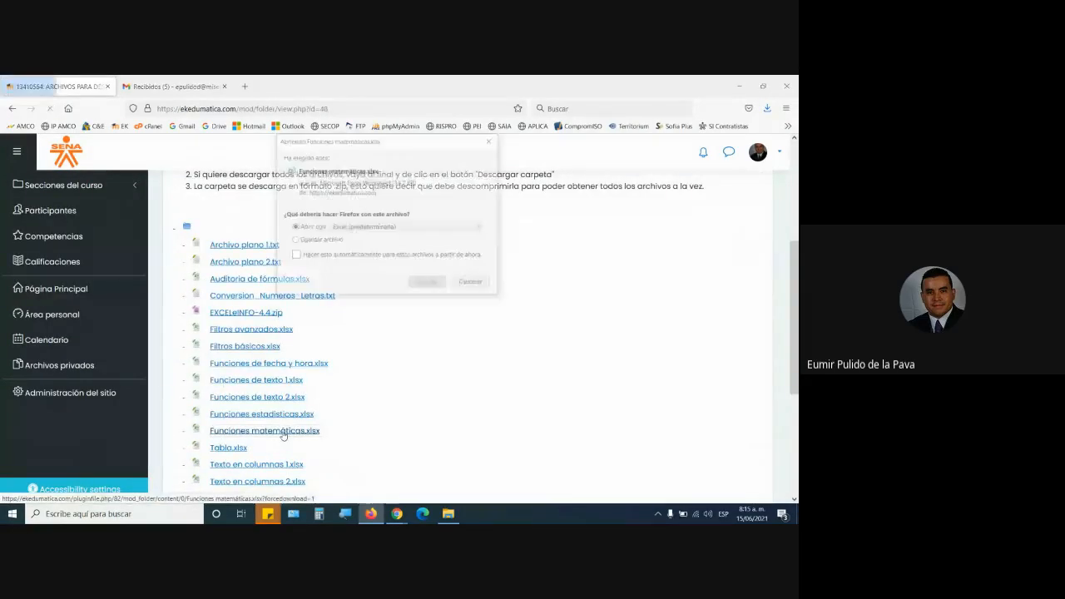
pyautogui.click(428, 288)
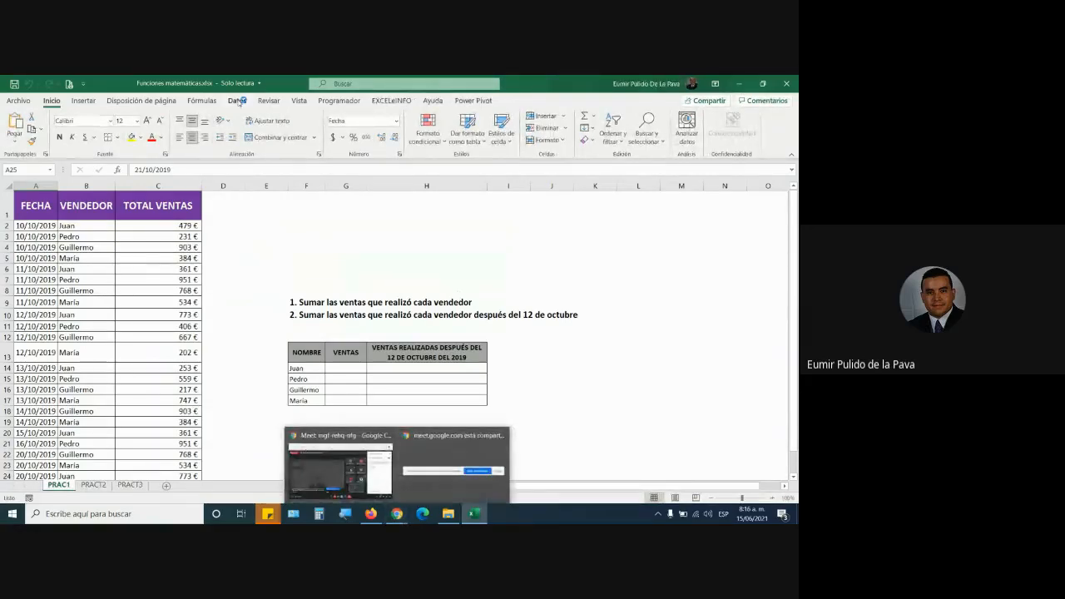
# Display the function library commands and enlarge the screen with Magnifier.
pyautogui.click(218, 101)
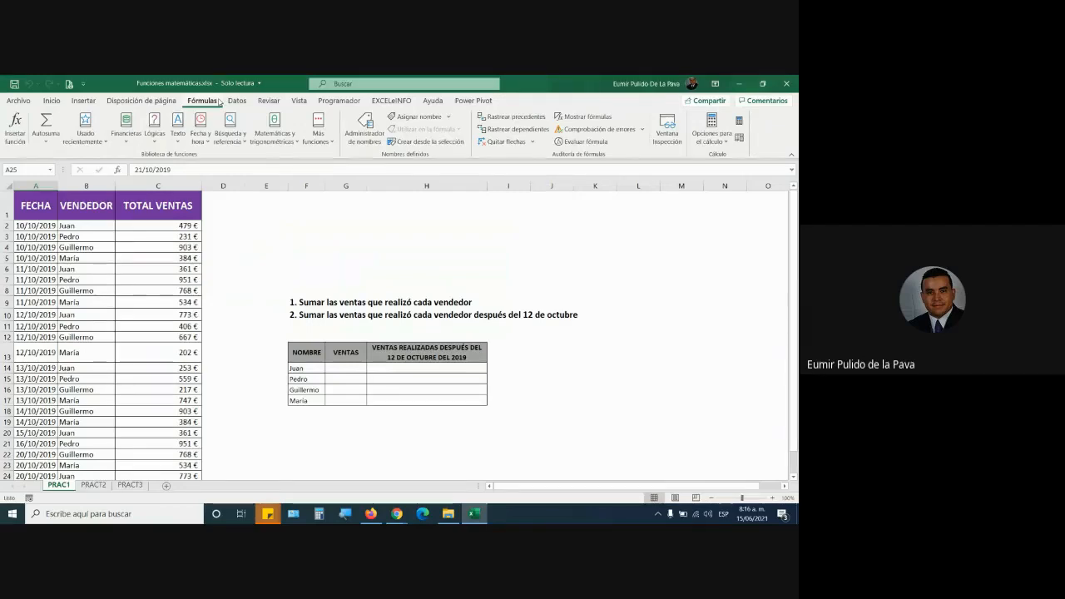
pyautogui.click(344, 516)
pyautogui.click(366, 473)
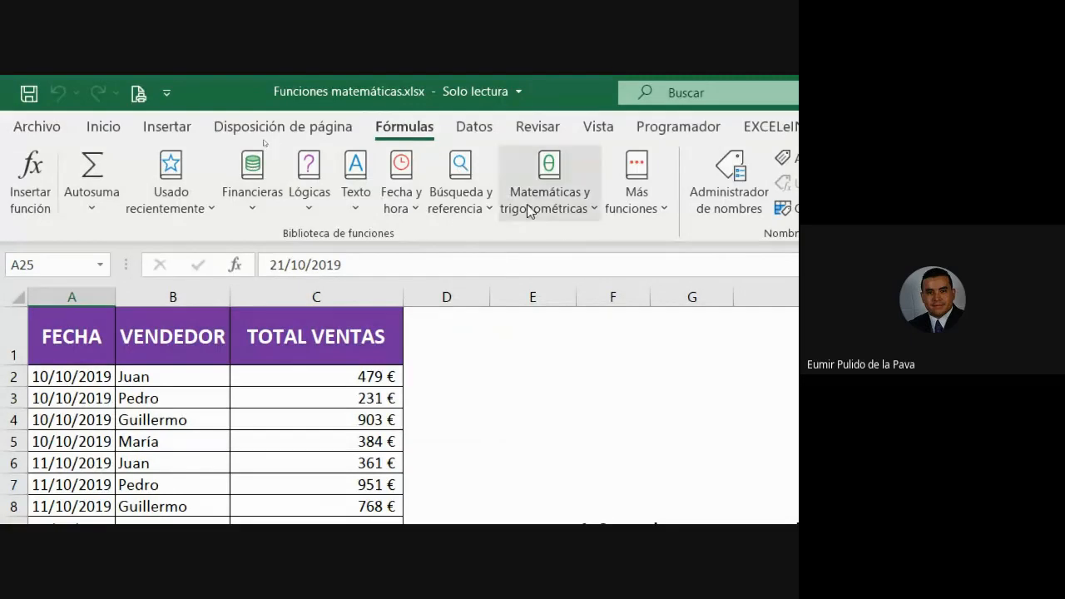
# Browse the list of mathematical and trigonometric functions from beginning to end.
pyautogui.click(546, 197)
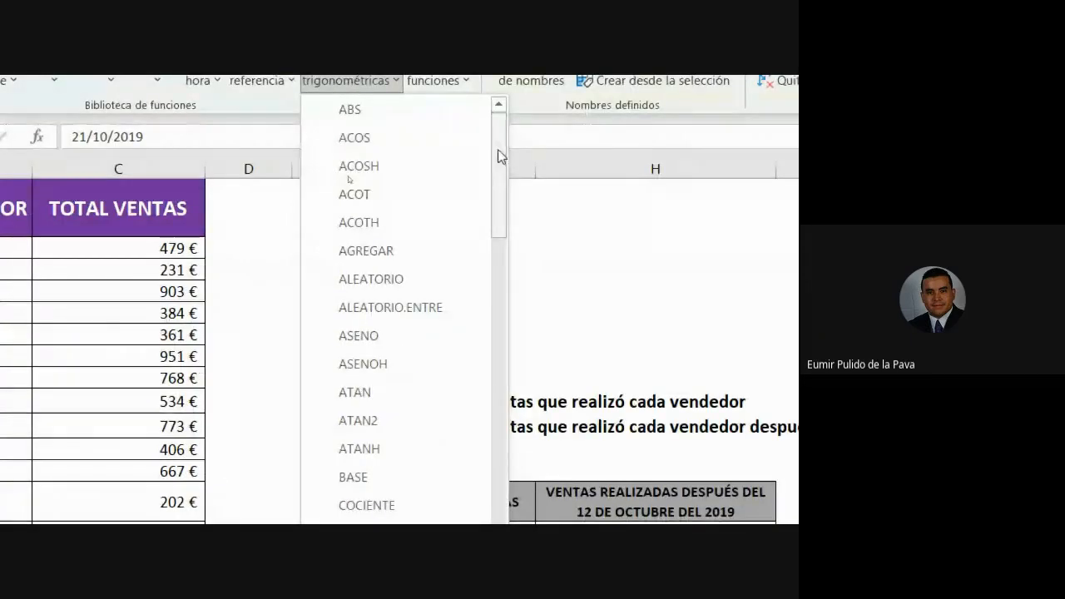
pyautogui.moveTo(498, 156); pyautogui.dragTo(499, 506)
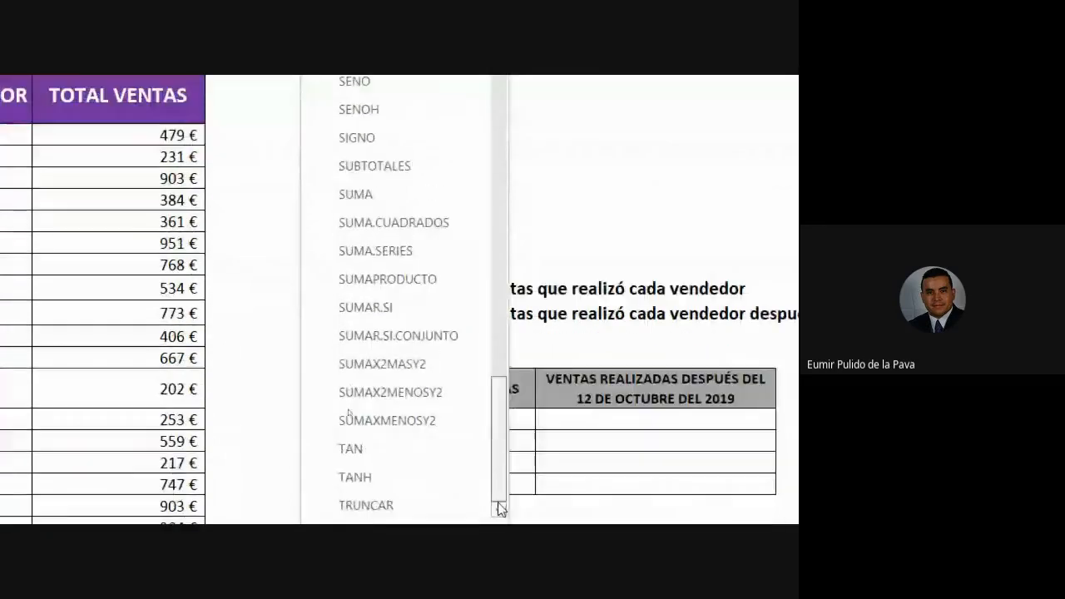
pyautogui.click(601, 335)
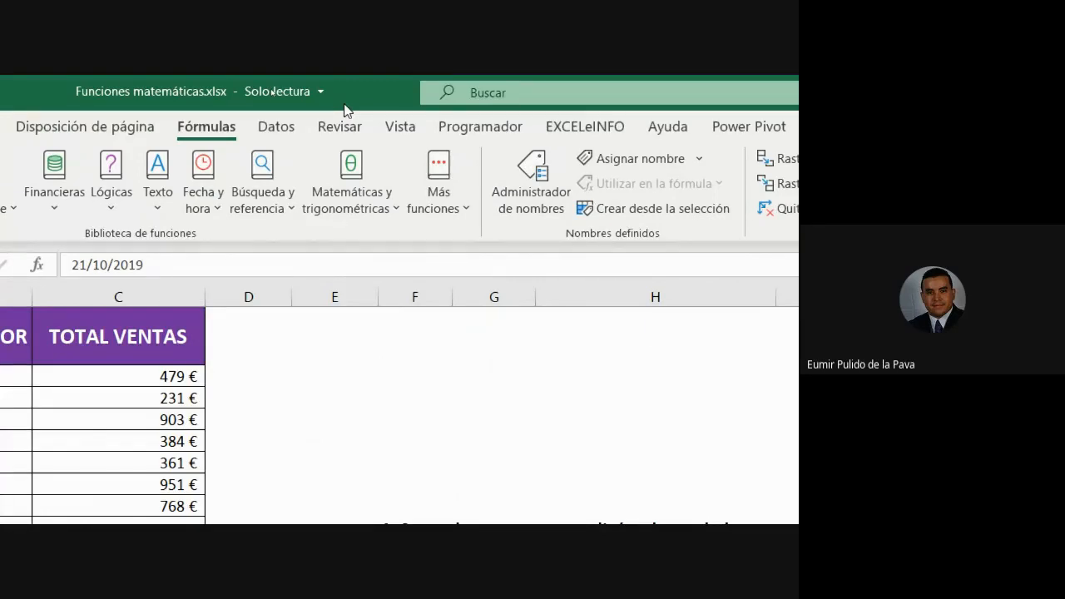
pyautogui.click(351, 189)
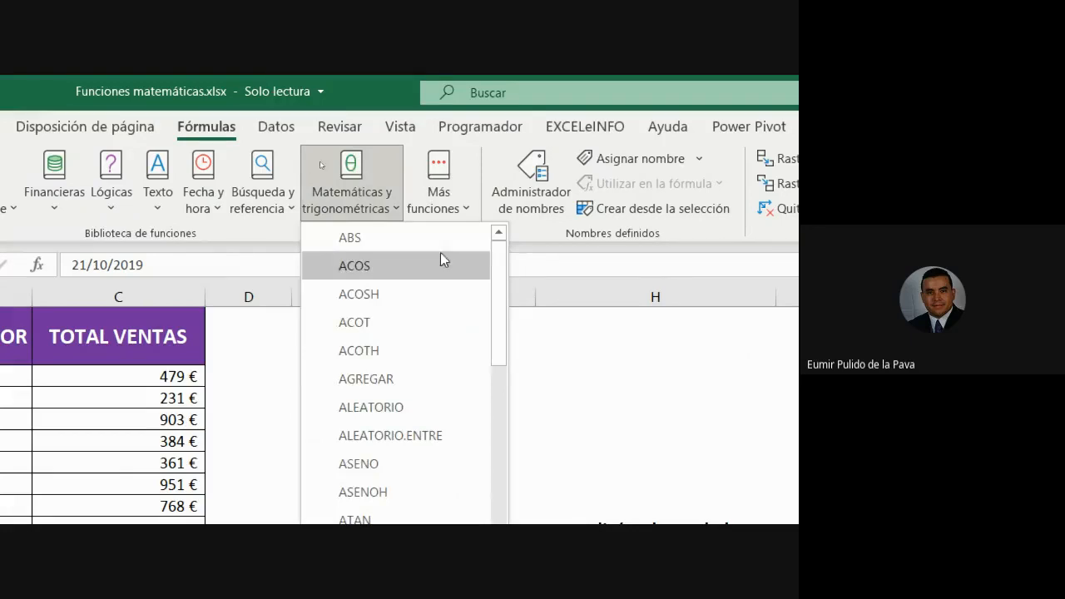
pyautogui.moveTo(504, 275); pyautogui.dragTo(494, 484)
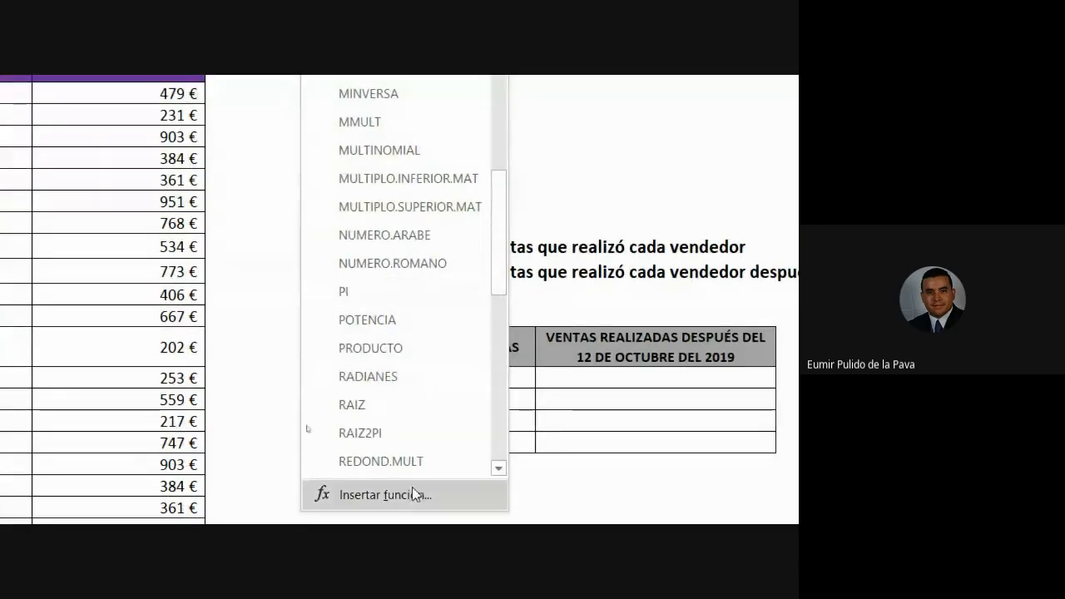
pyautogui.moveTo(499, 271); pyautogui.dragTo(519, 107)
pyautogui.click(648, 143)
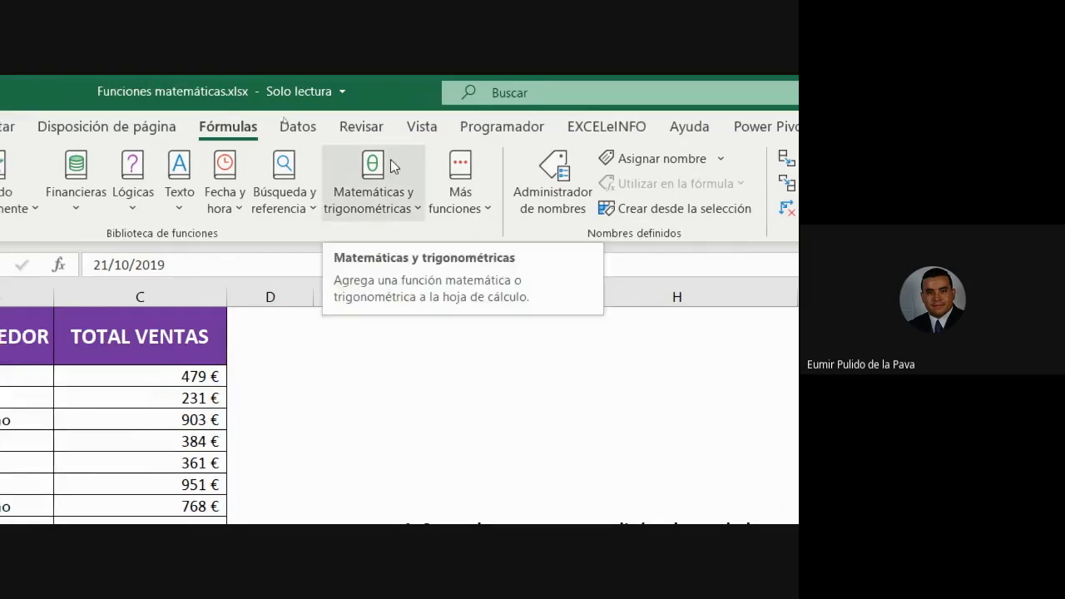
# Look at the statistical functions among the additional function categories.
pyautogui.click(477, 215)
pyautogui.moveTo(476, 239)
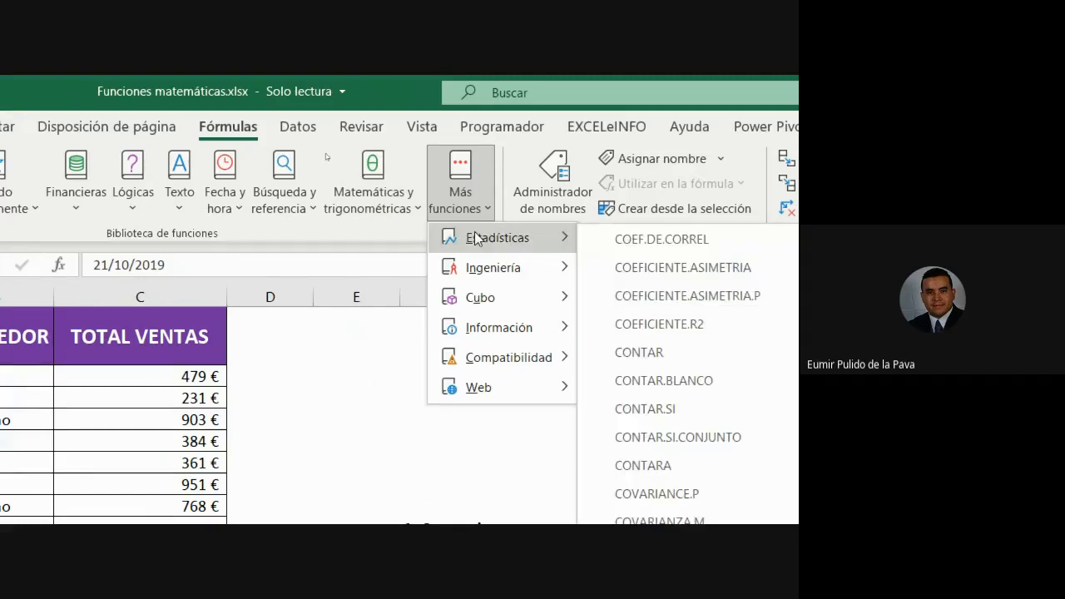
pyautogui.click(311, 449)
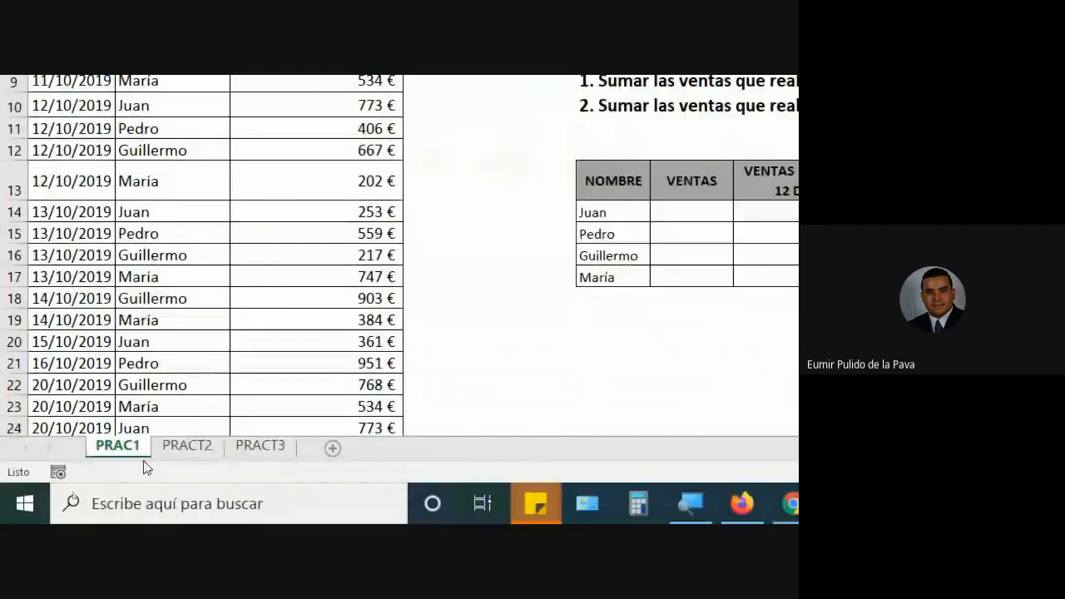
# Look through the PRACT2 and PRACT3 practice sheets and return to PRAC1.
pyautogui.click(189, 448)
pyautogui.click(235, 454)
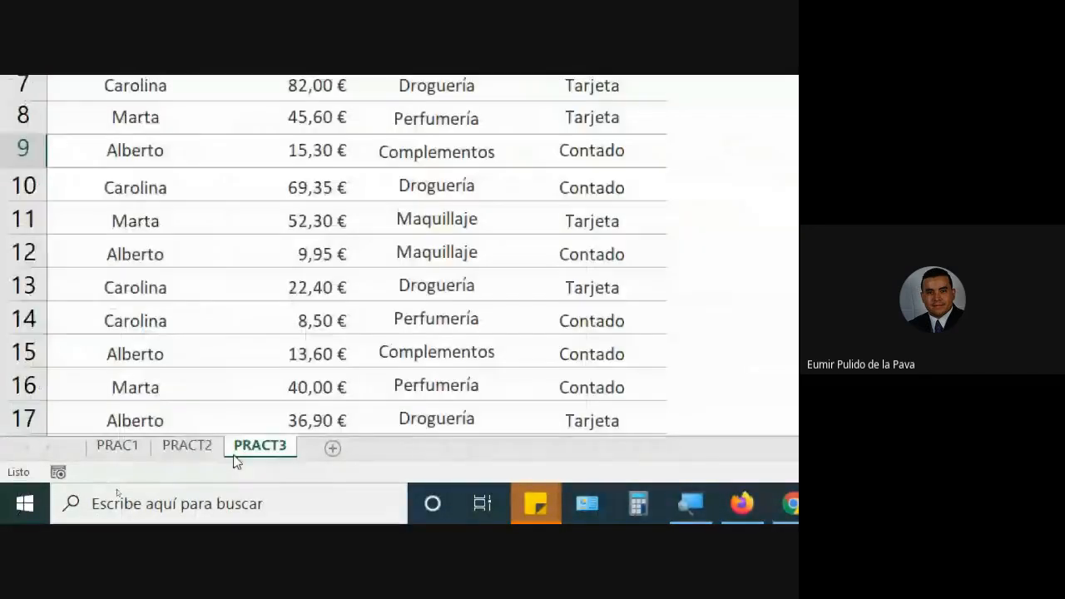
pyautogui.click(116, 447)
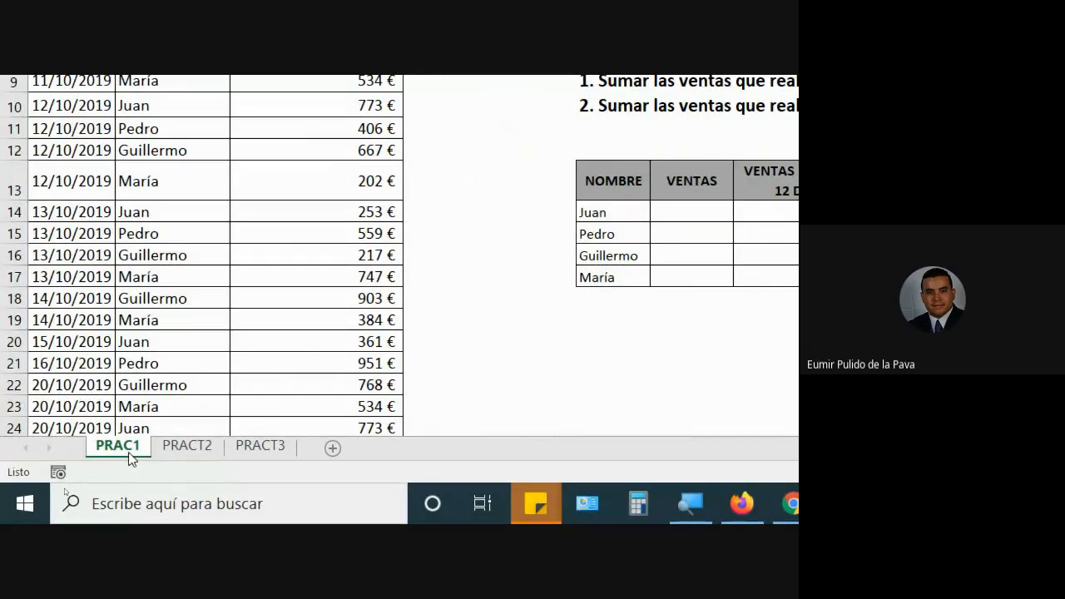
# Check the Google Meet call window and return to the Excel workbook.
pyautogui.moveTo(791, 506)
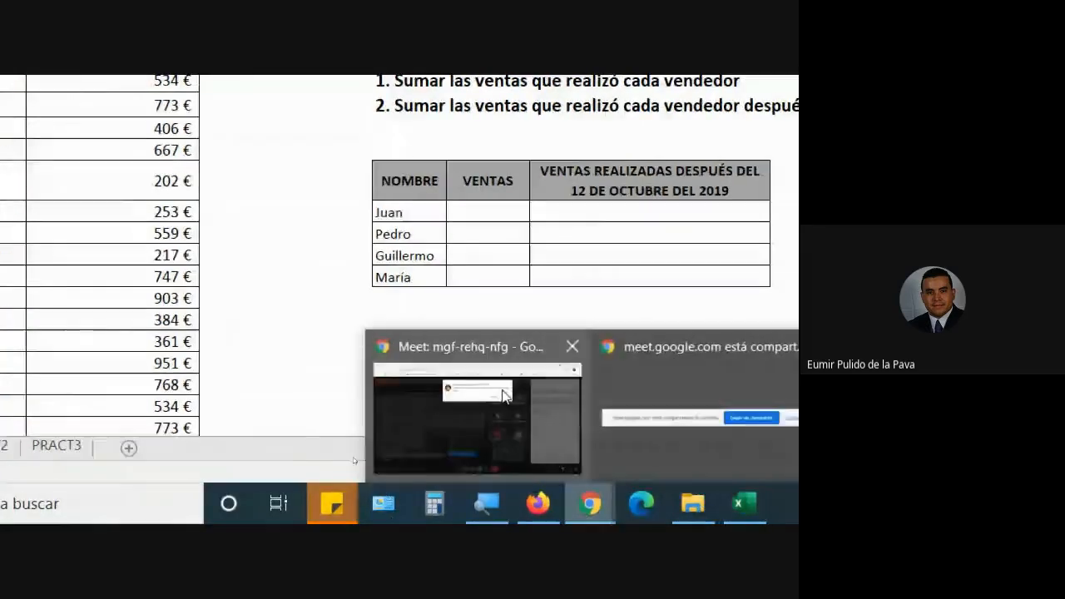
pyautogui.click(502, 397)
pyautogui.click(691, 297)
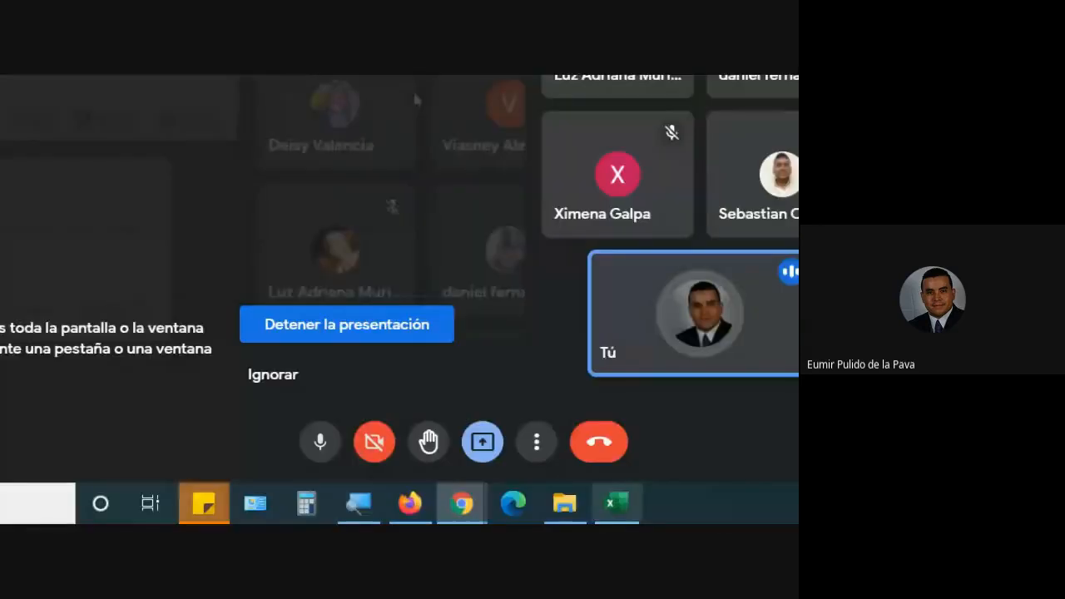
pyautogui.click(617, 502)
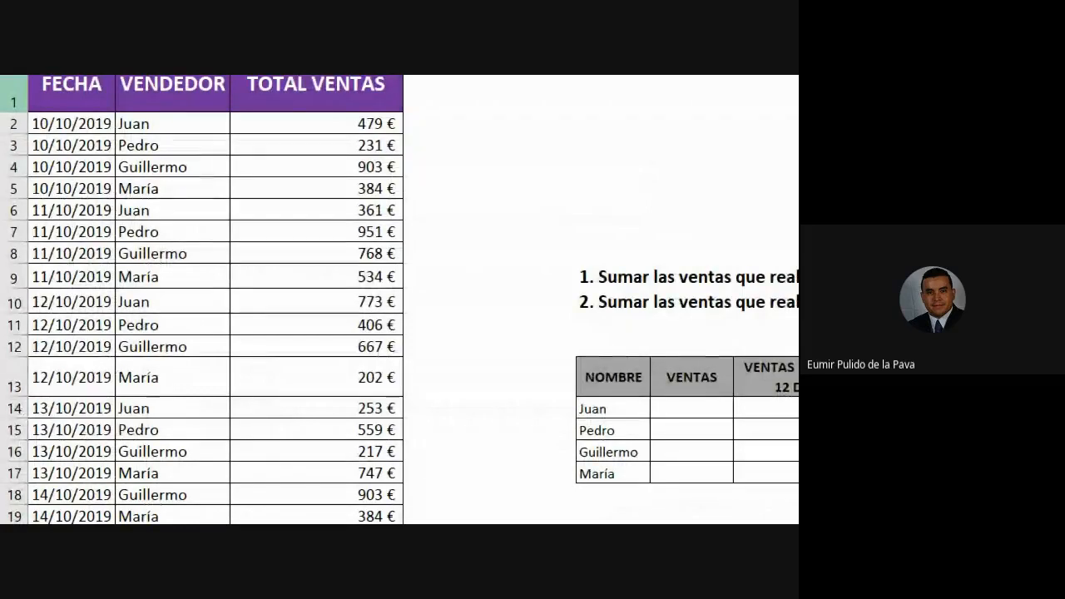
# Highlight the first instruction, "Sumar las ventas que realizó cada vendedor" in F9, with yellow fill and enlarge its text.
pyautogui.click(466, 274)
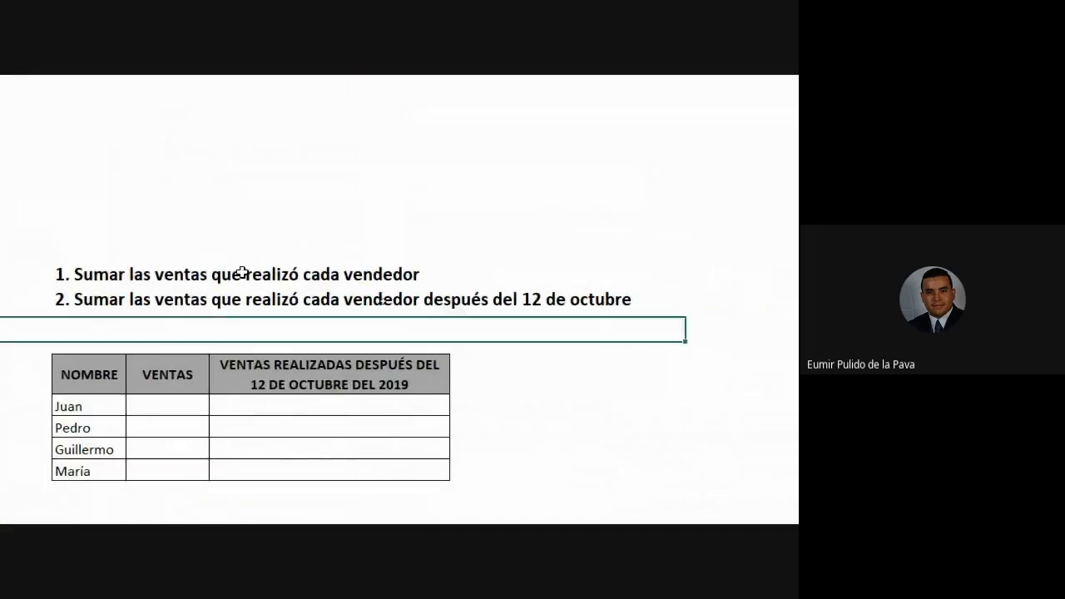
pyautogui.click(98, 131)
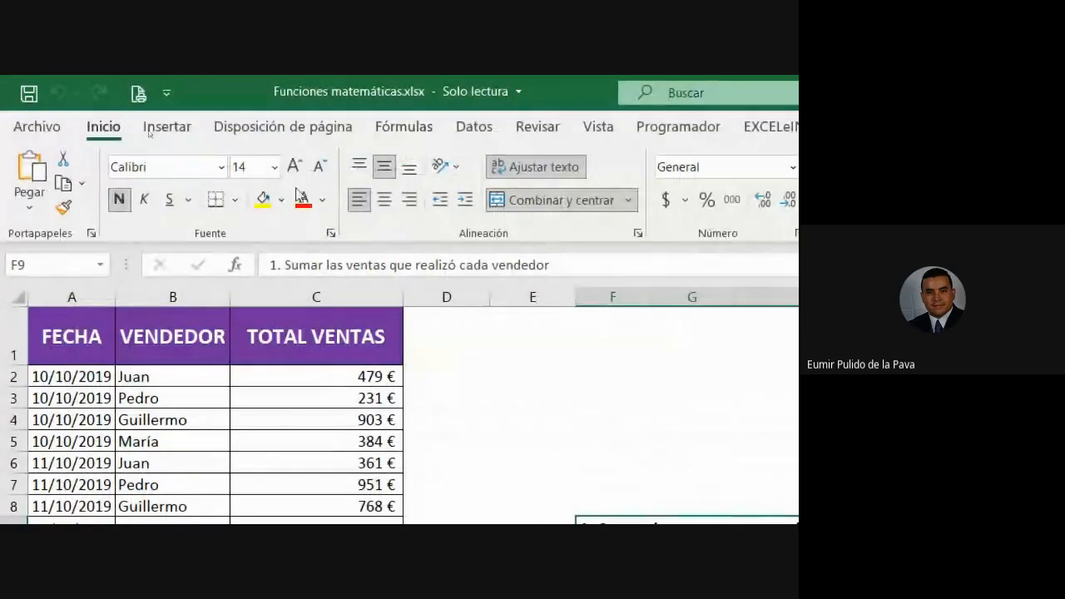
pyautogui.click(262, 203)
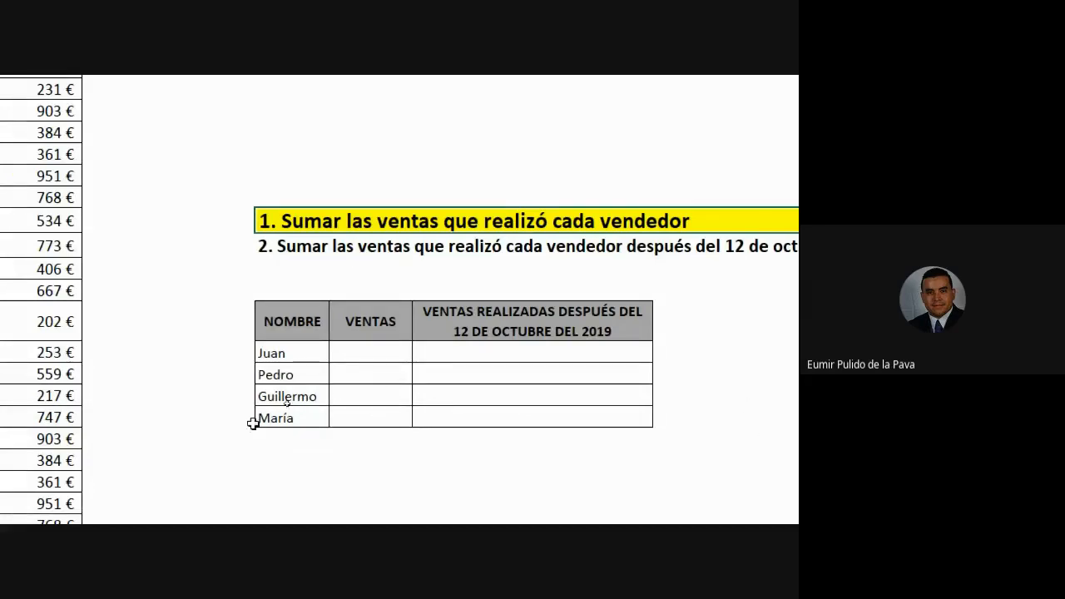
# Select the NOMBRE and VENTAS cells of the summary table to show where the seller totals go.
pyautogui.click(359, 359)
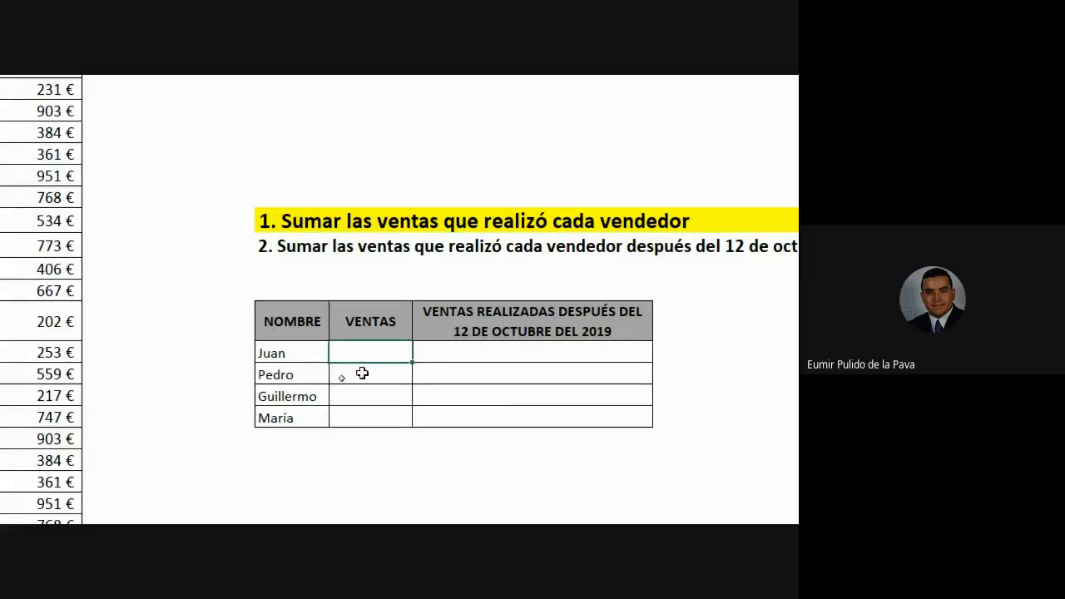
pyautogui.moveTo(298, 378)
pyautogui.mouseDown()
pyautogui.moveTo(374, 383)
pyautogui.moveTo(375, 416)
pyautogui.mouseUp()
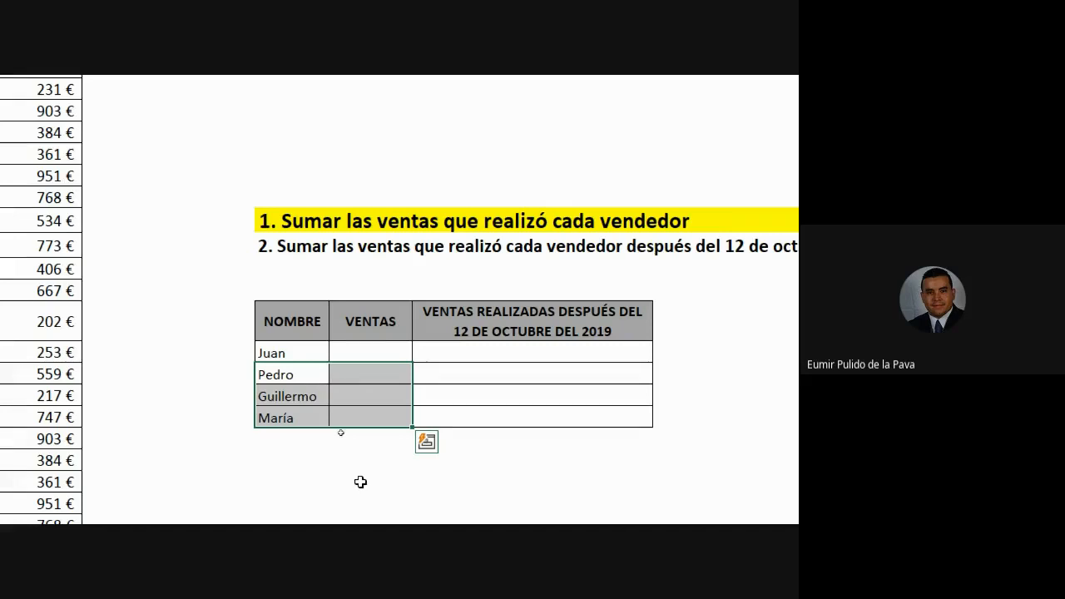
pyautogui.moveTo(382, 351); pyautogui.dragTo(390, 416)
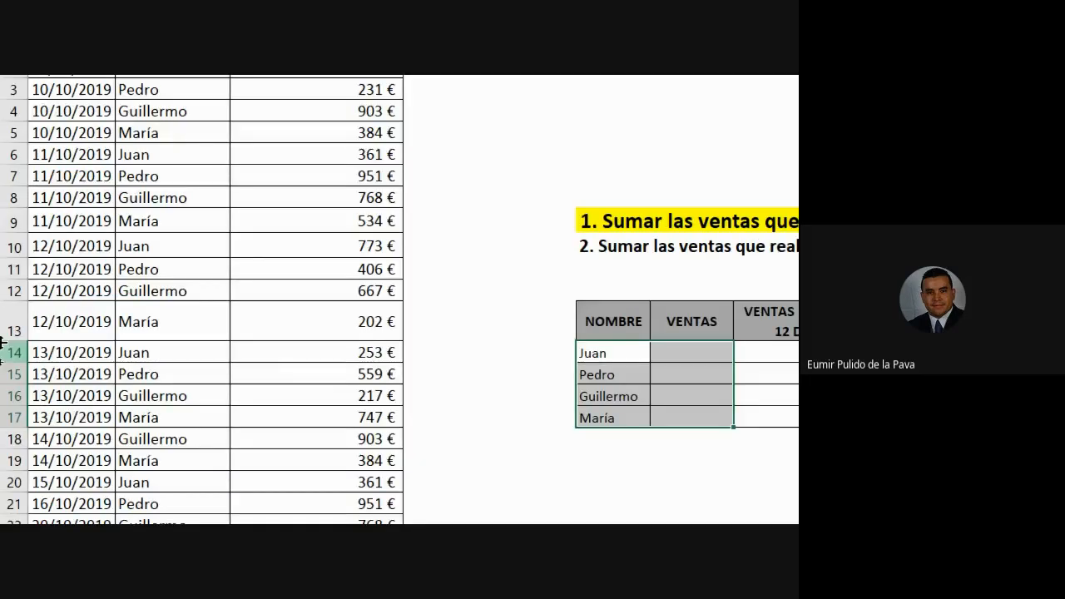
# Select the first seller's name and total sales cells together in rows 2, 6, 10 and 14.
pyautogui.scroll(1, 200, 300)
pyautogui.click(299, 158)
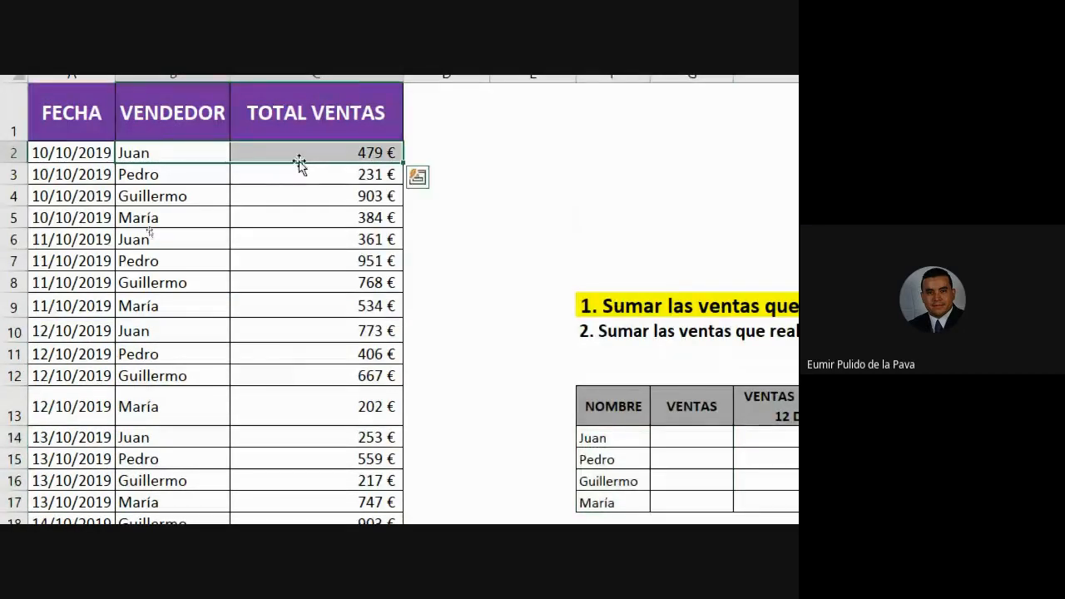
pyautogui.moveTo(193, 240); pyautogui.dragTo(311, 247)
pyautogui.moveTo(200, 333); pyautogui.dragTo(287, 333)
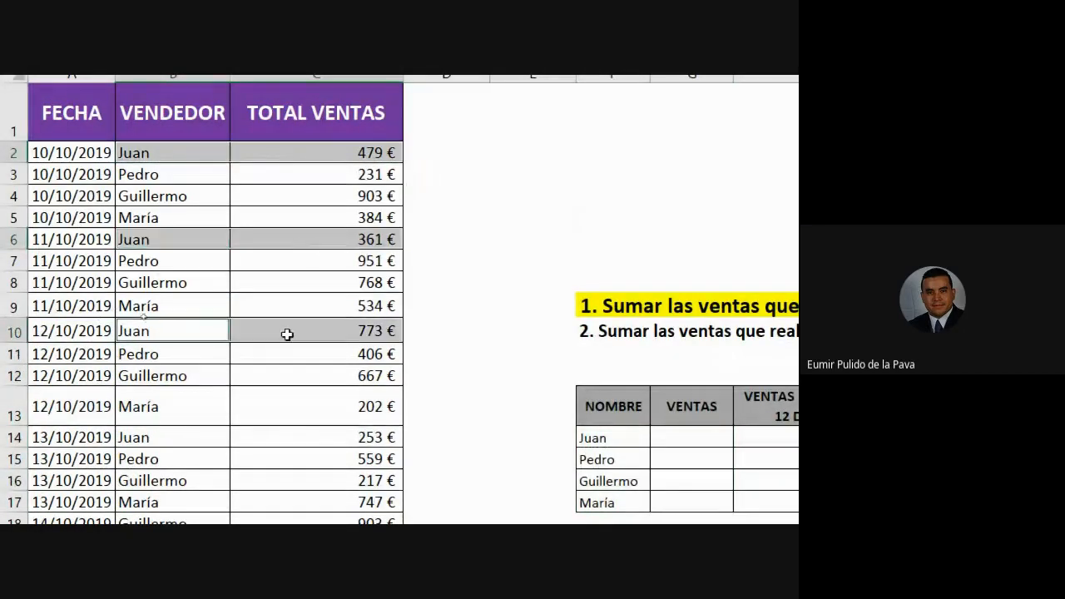
pyautogui.keyDown('ctrl'); pyautogui.click(199, 431); pyautogui.keyUp('ctrl')
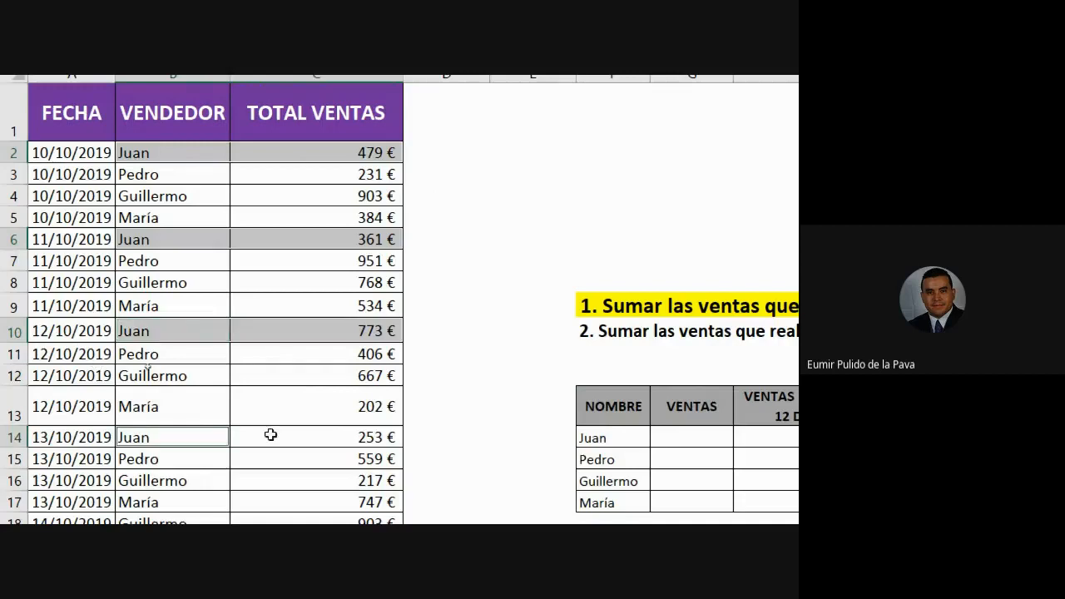
pyautogui.moveTo(271, 434); pyautogui.dragTo(274, 436)
# Widen column G, the VENTAS column of the summary table, to more than twice its width.
pyautogui.scroll(-1, 374, 501)
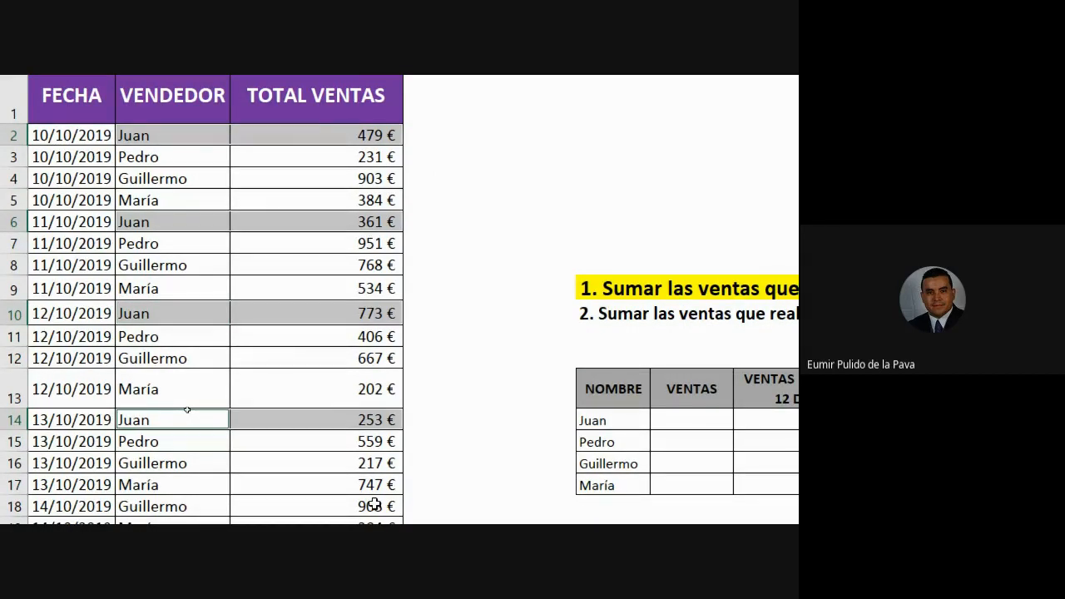
pyautogui.scroll(-4, 373, 505)
pyautogui.hscroll(5, 295, 507)
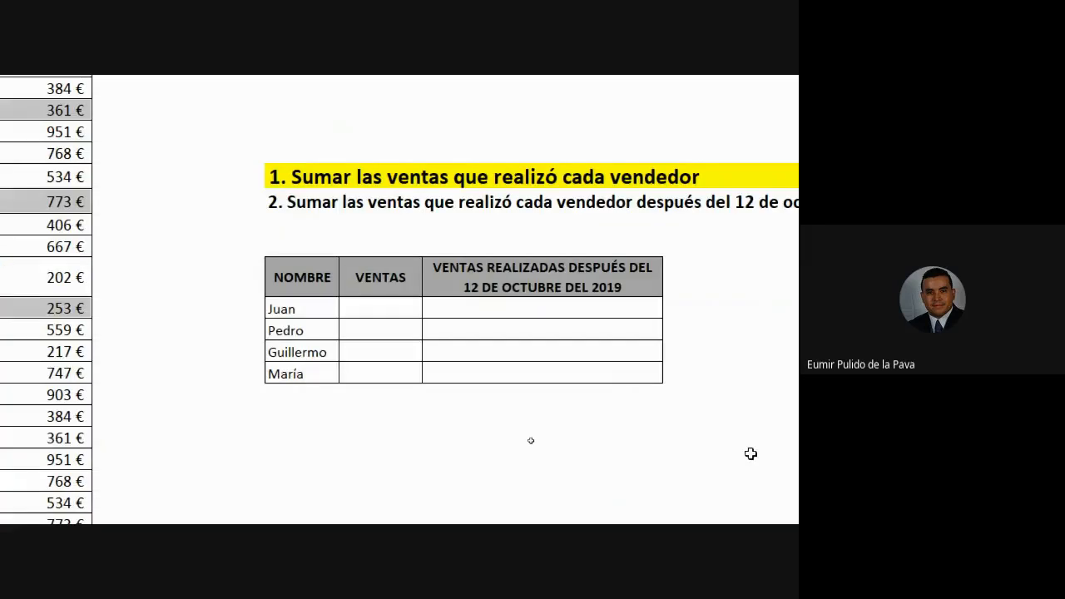
pyautogui.click(383, 306)
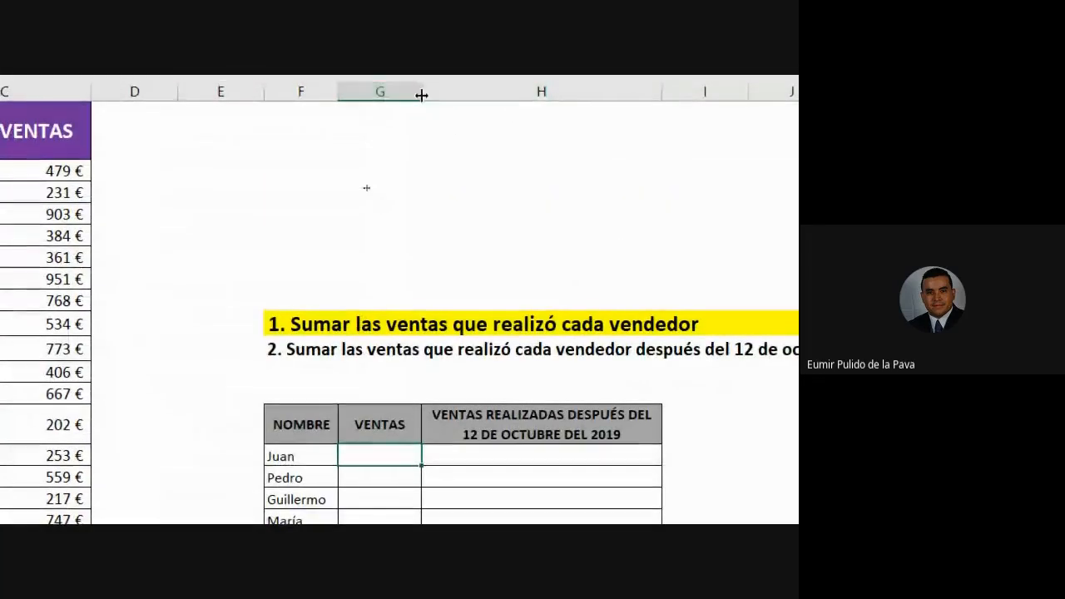
pyautogui.moveTo(422, 97); pyautogui.dragTo(541, 111)
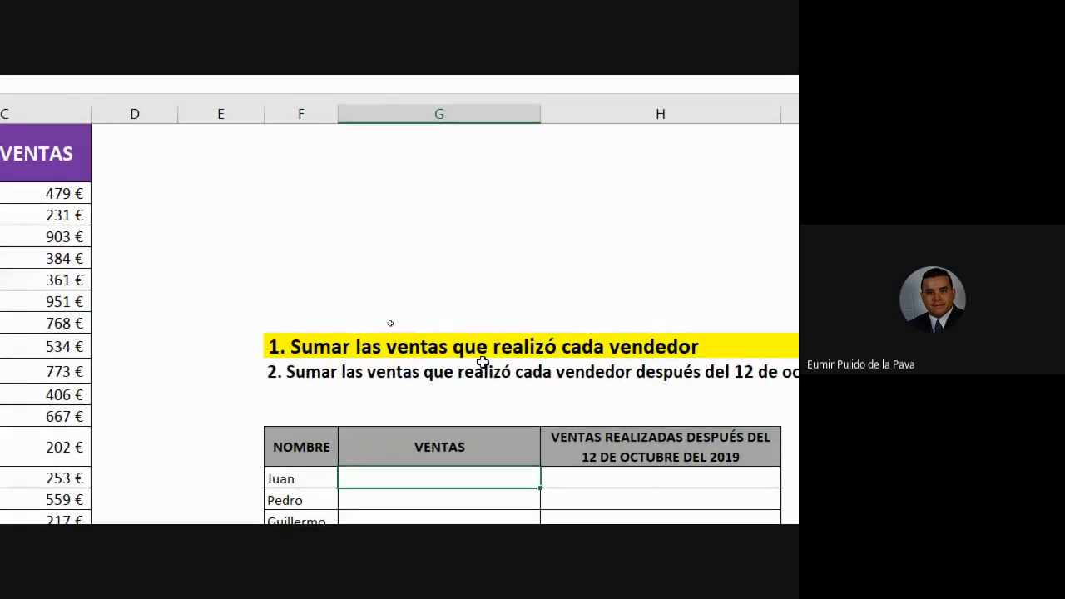
pyautogui.click(407, 348)
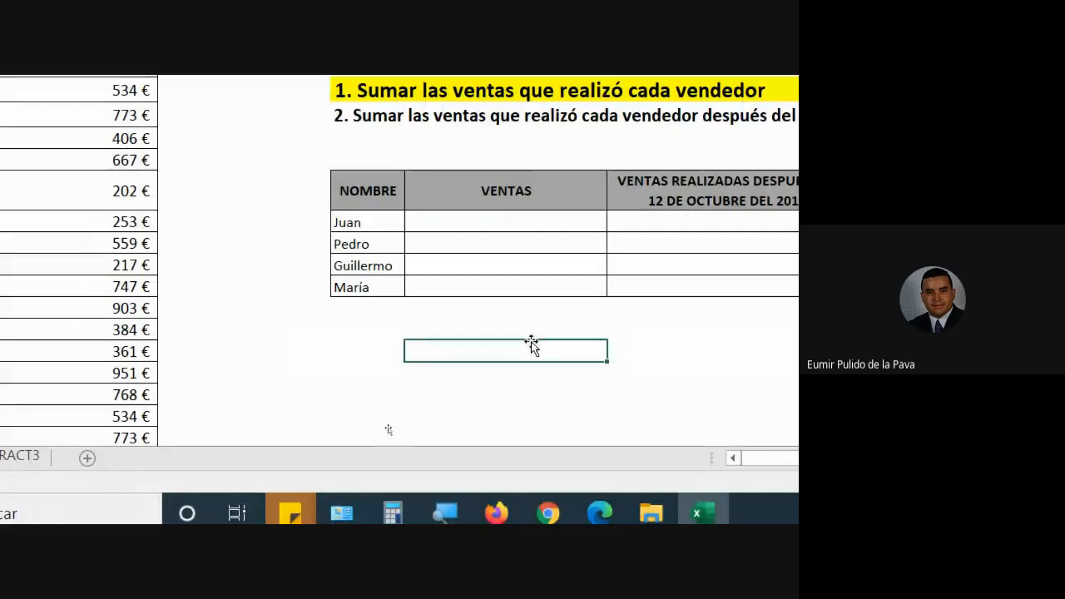
pyautogui.write('=SUM')
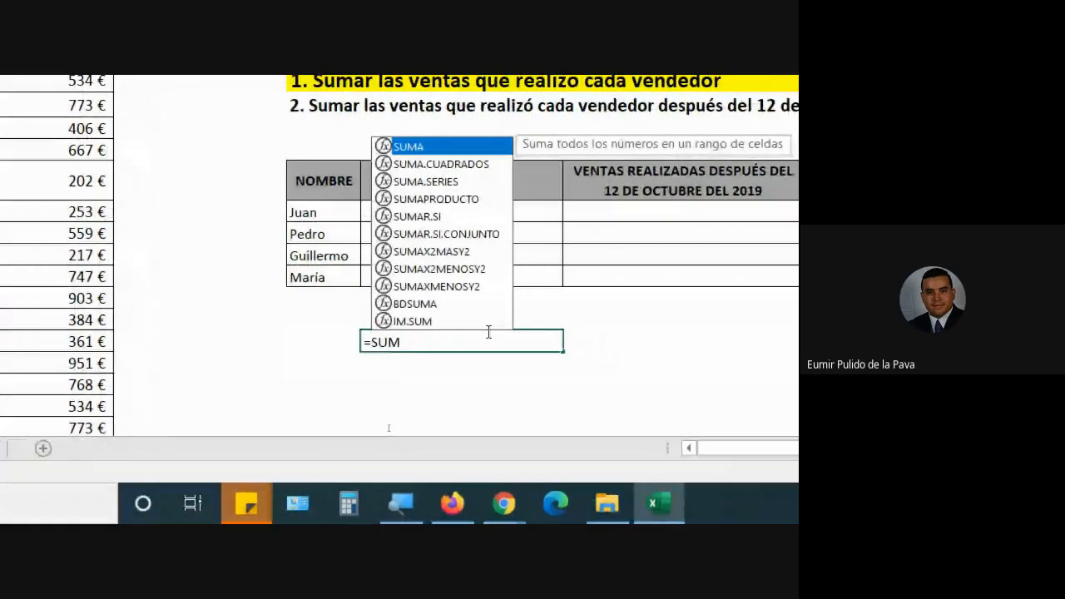
pyautogui.write('A')
pyautogui.write('(')
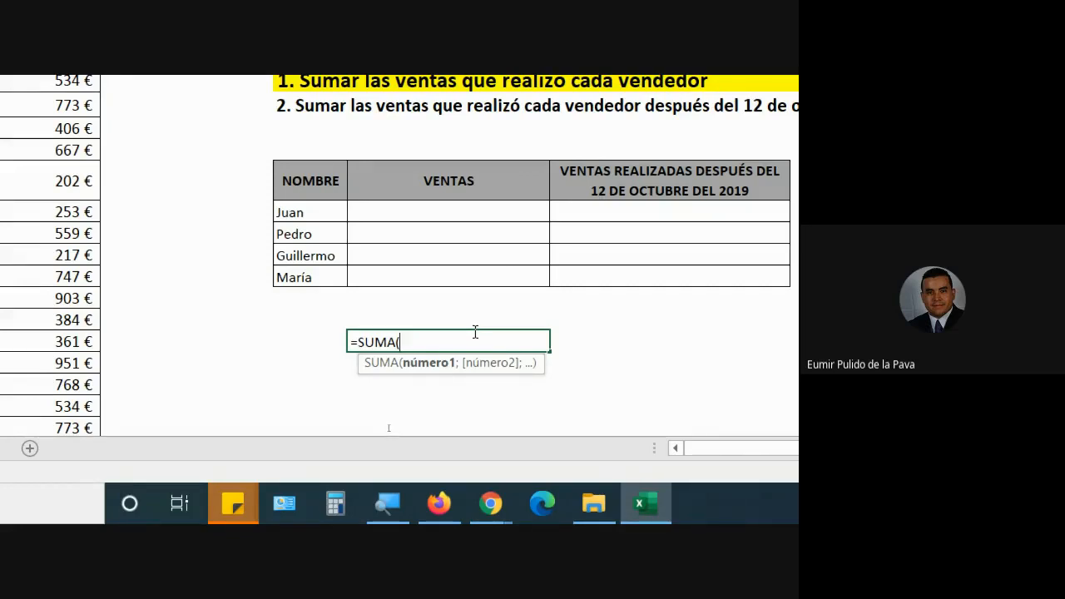
pyautogui.press('Escape')
# Total the TOTAL VENTAS column in C28 with =SUMA(C2:C27).
pyautogui.scroll(-4, 87, 230)
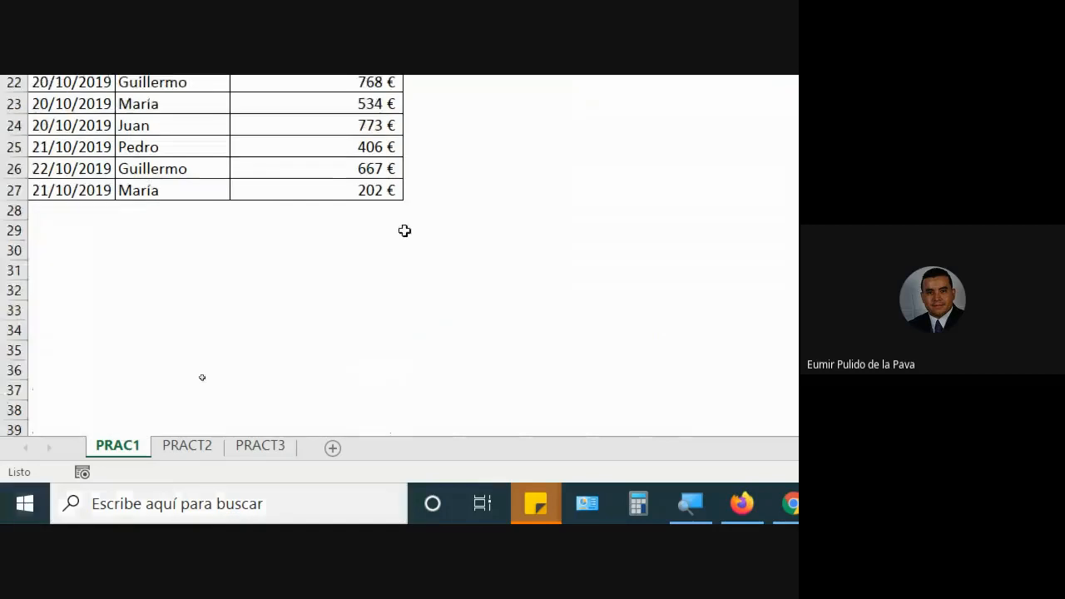
pyautogui.click(66, 208)
pyautogui.write('=SUMA(')
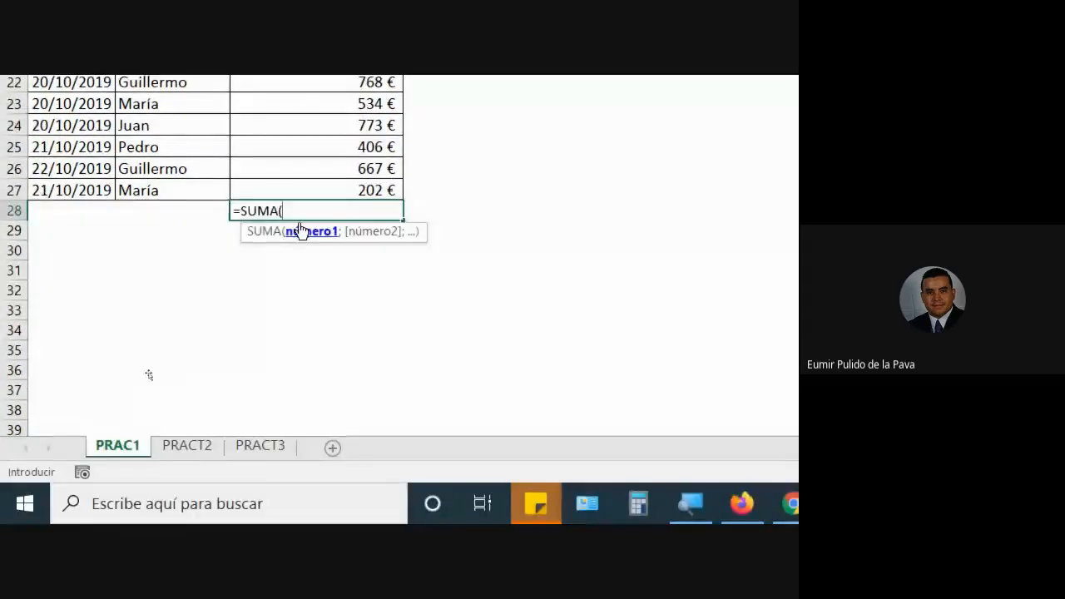
pyautogui.scroll(7, 349, 275)
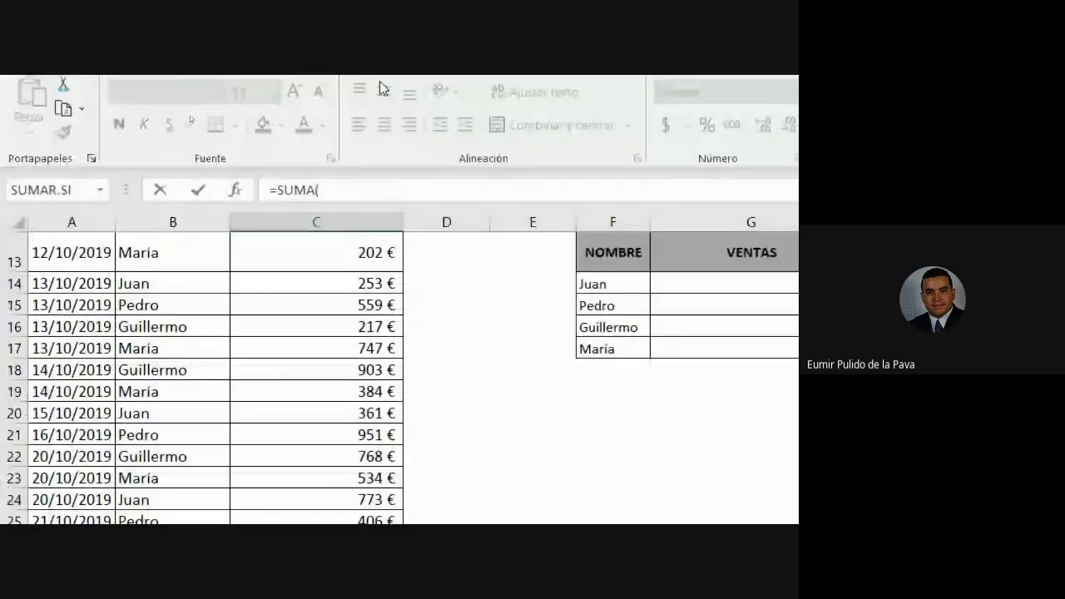
pyautogui.moveTo(355, 247); pyautogui.dragTo(356, 369)
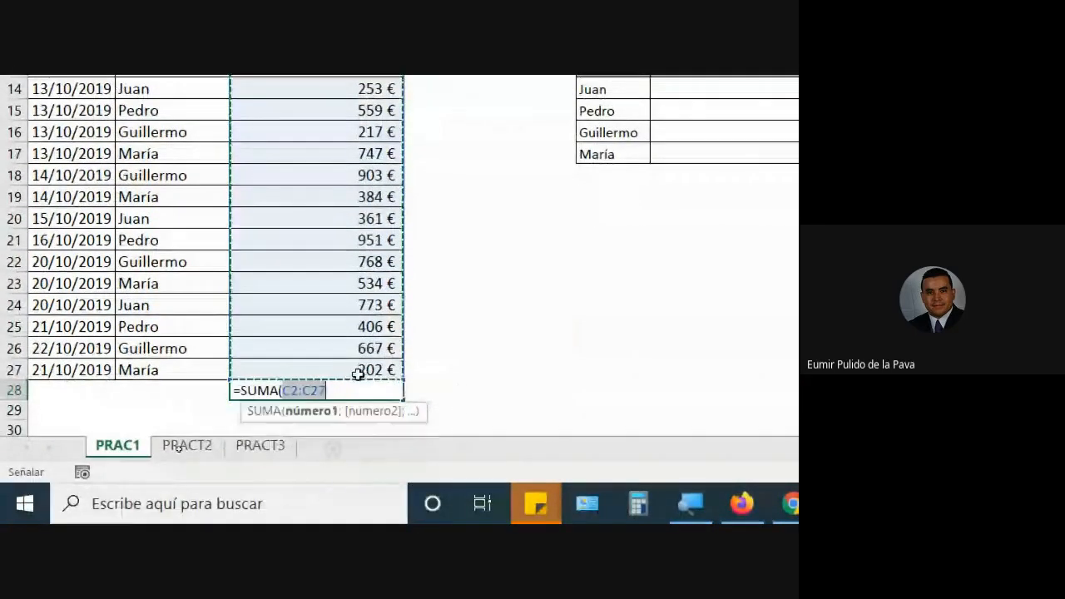
pyautogui.press('Return')
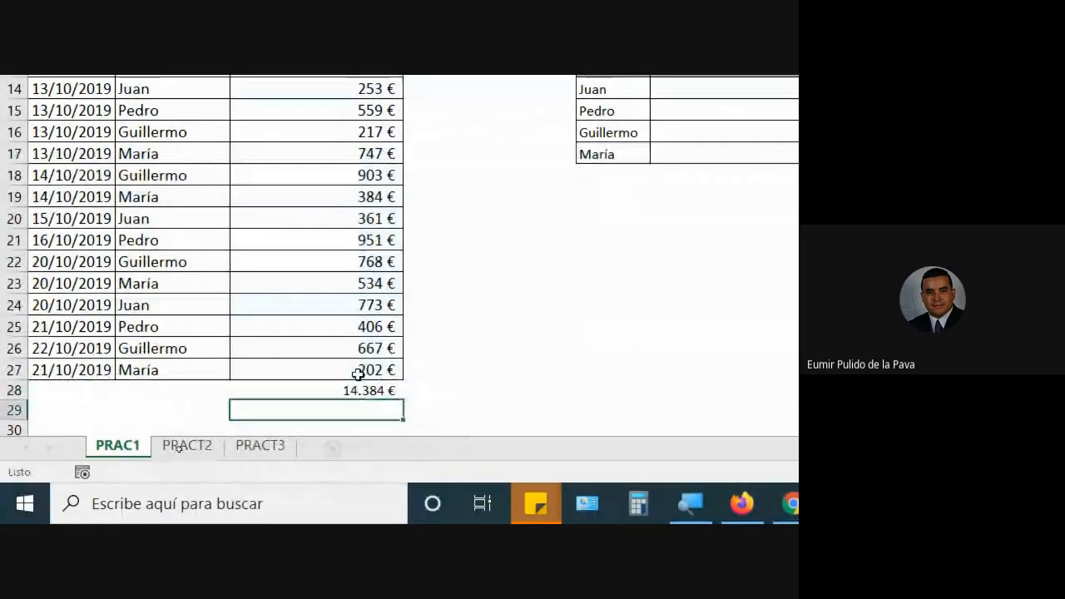
pyautogui.click(304, 391)
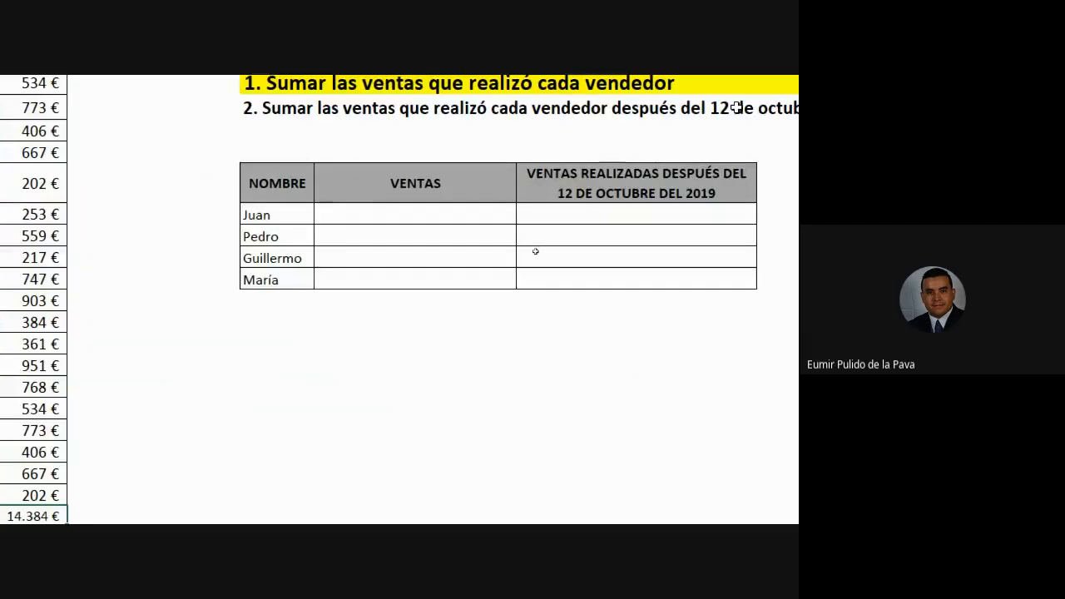
# Start a SUMA formula in G14, the first seller's VENTAS cell in the summary table.
pyautogui.click(439, 304)
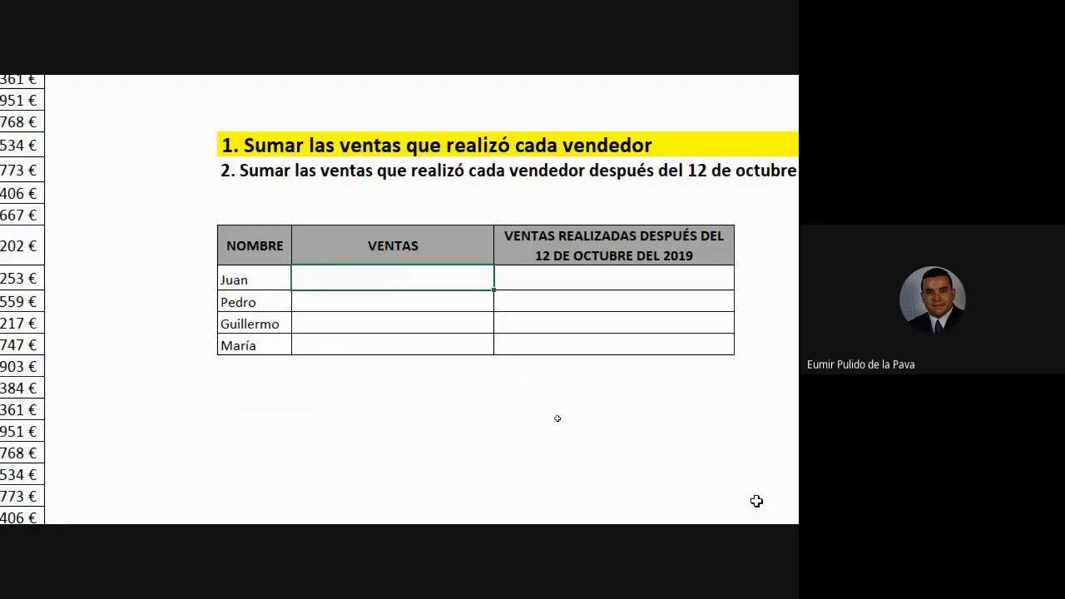
pyautogui.write('=S')
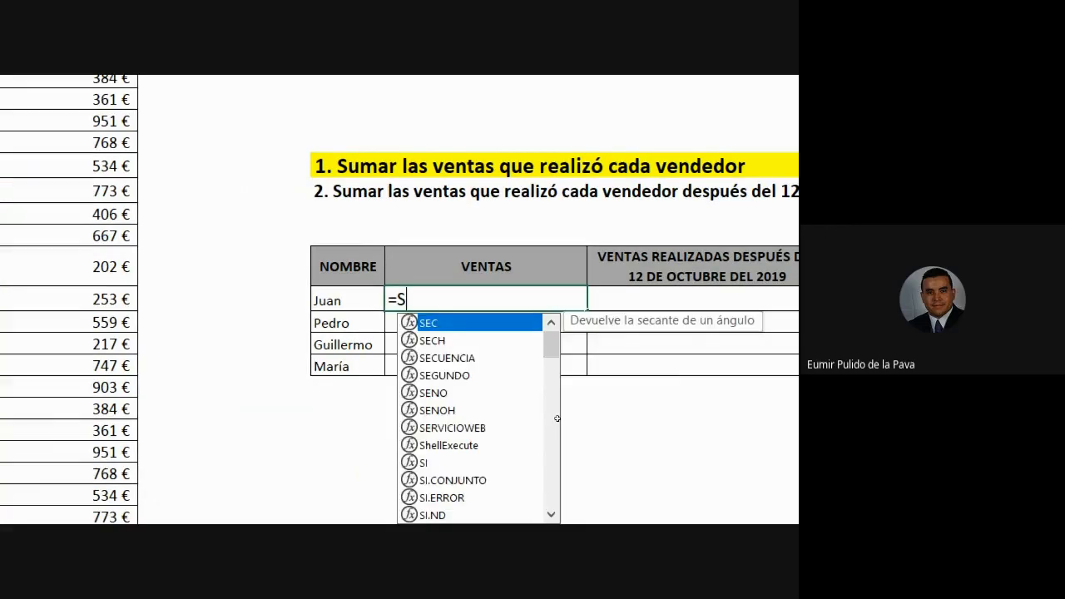
pyautogui.write('U')
pyautogui.press('Down')
pyautogui.press('Down')
pyautogui.press('Down')
pyautogui.press('Down')
pyautogui.press('Down')
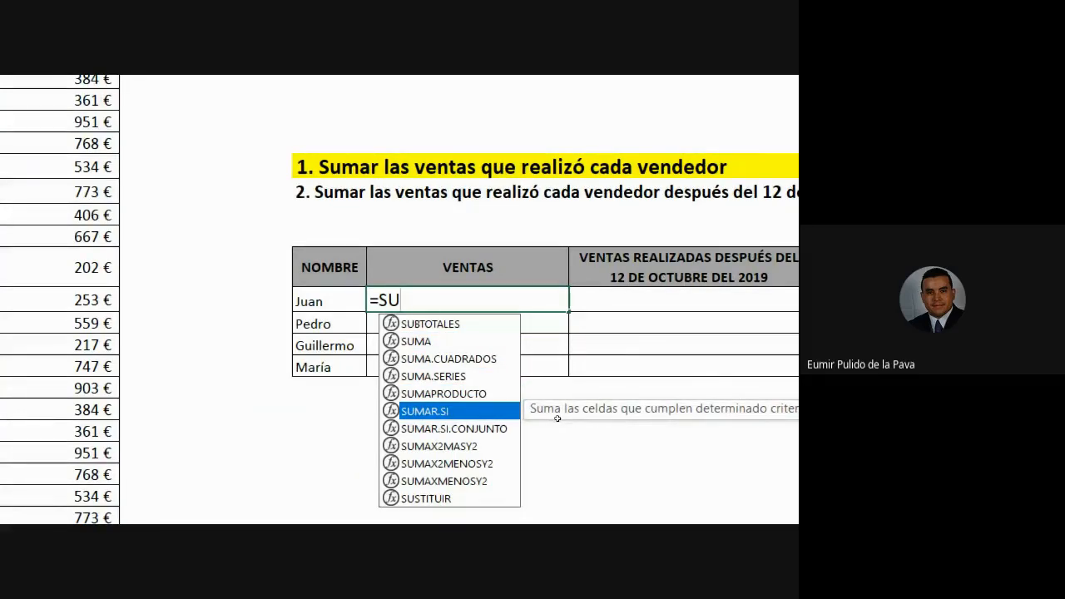
pyautogui.press('Up')
pyautogui.press('Up')
pyautogui.press('Up')
pyautogui.press('Up')
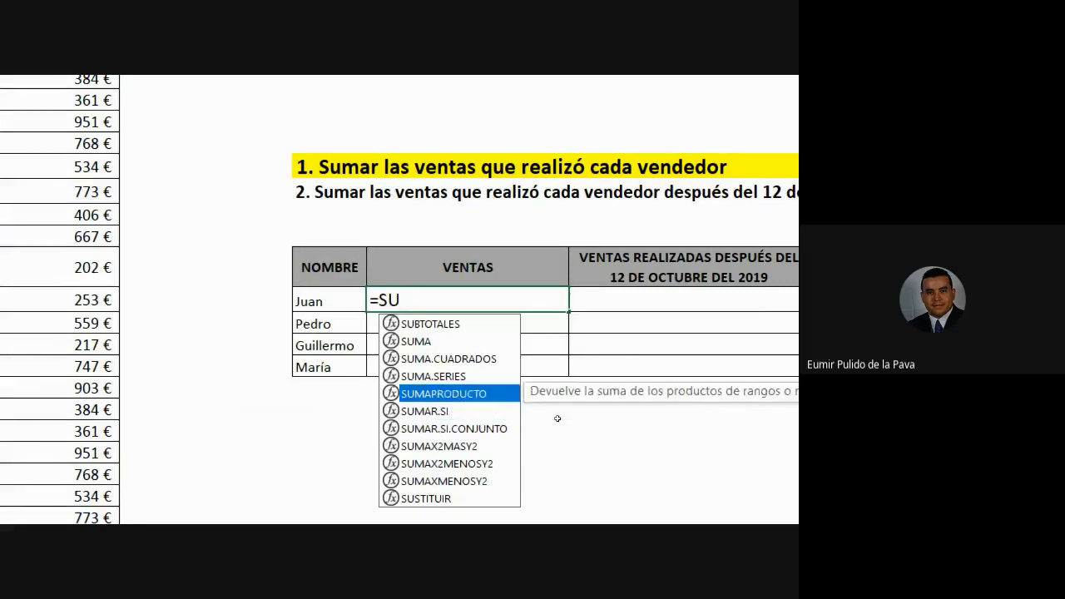
pyautogui.press('Tab')
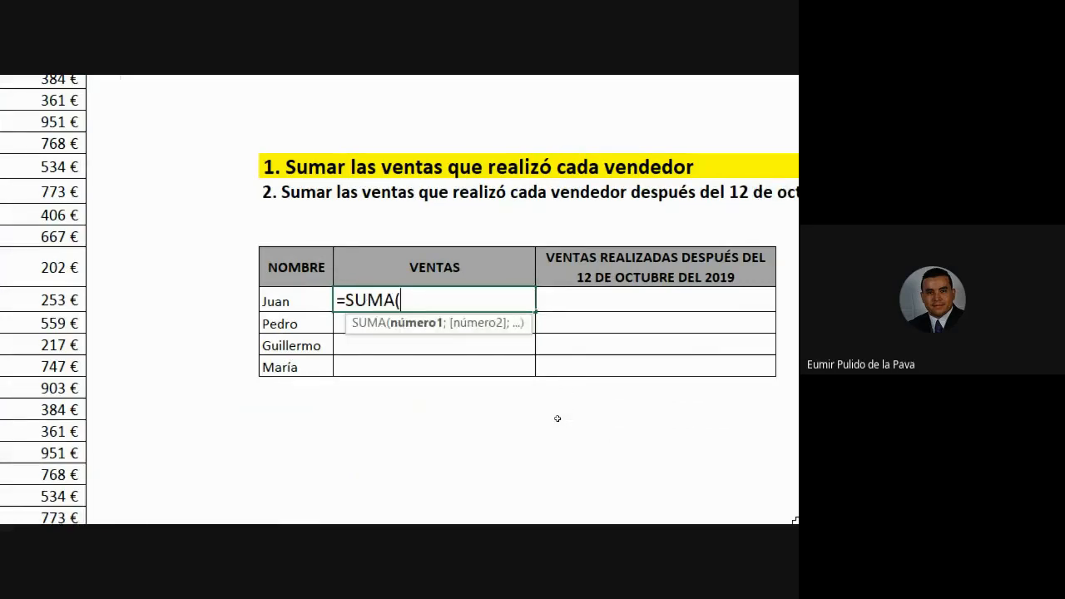
# Change the function of the unfinished formula in G14 from SUMA to SUMAR.SI.
pyautogui.press('BackSpace')
pyautogui.write('.A')
pyautogui.press('BackSpace')
pyautogui.write('SI')
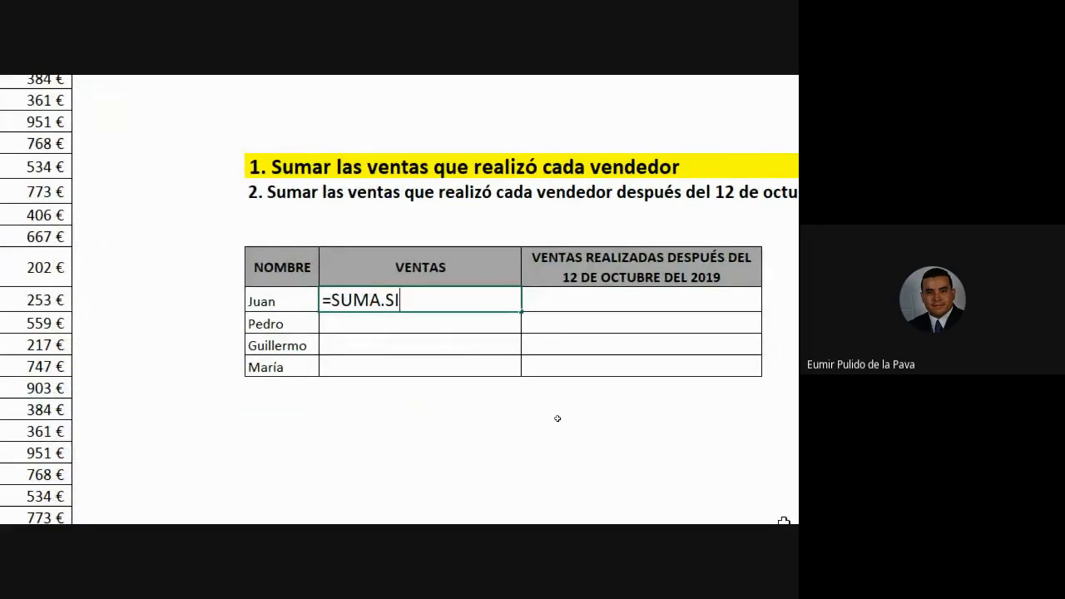
pyautogui.press('BackSpace')
pyautogui.press('BackSpace')
pyautogui.press('BackSpace')
pyautogui.write('R')
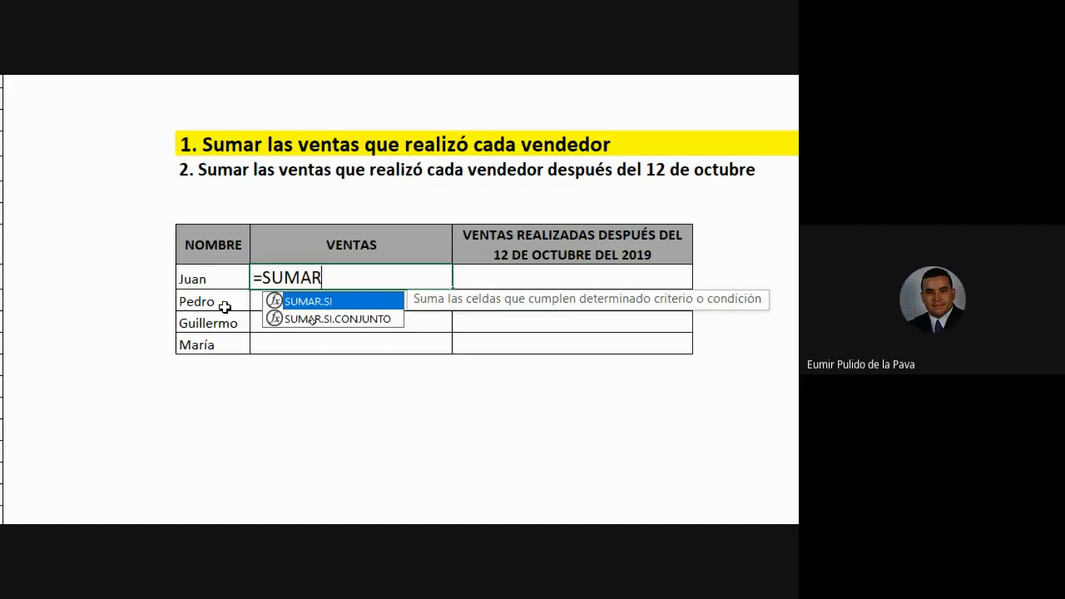
pyautogui.doubleClick(317, 304)
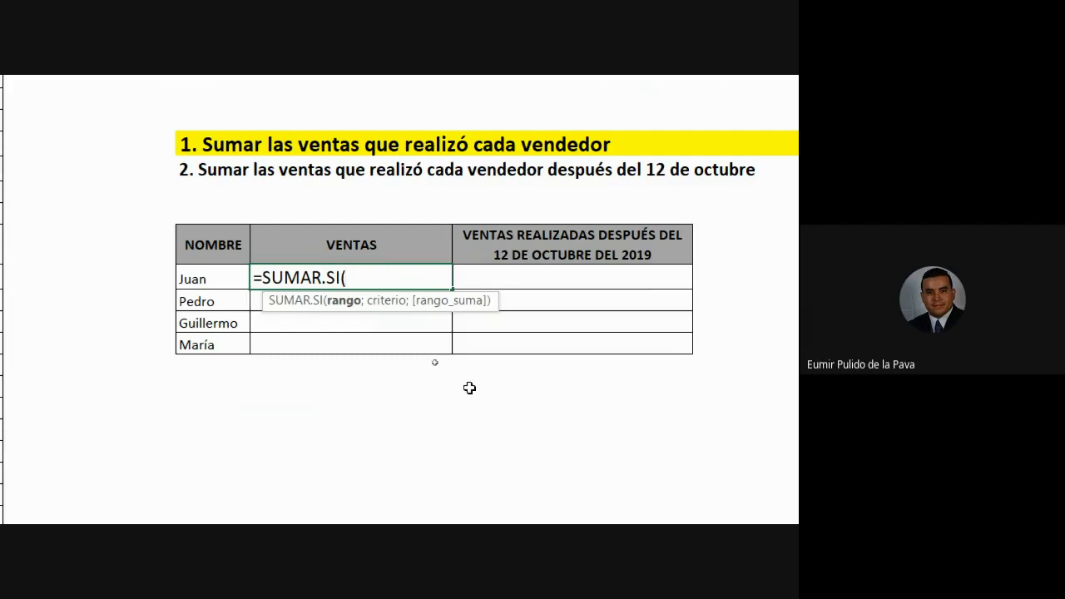
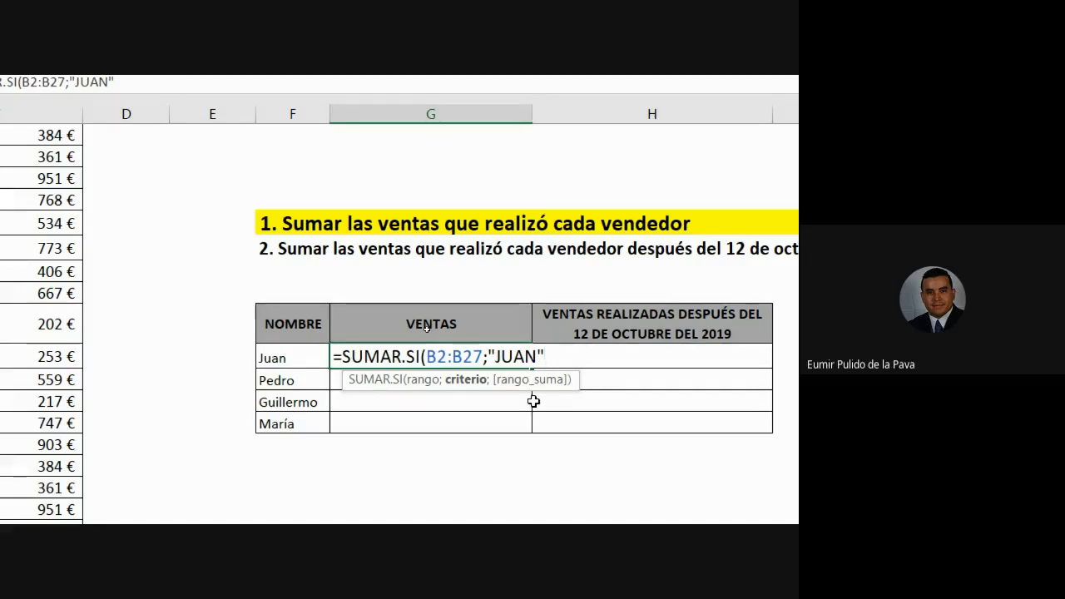
# Try entering the SUMAR.SI formula in G14 with only B2:B27 and the seller's name criterion, without a sum range.
pyautogui.write(')')
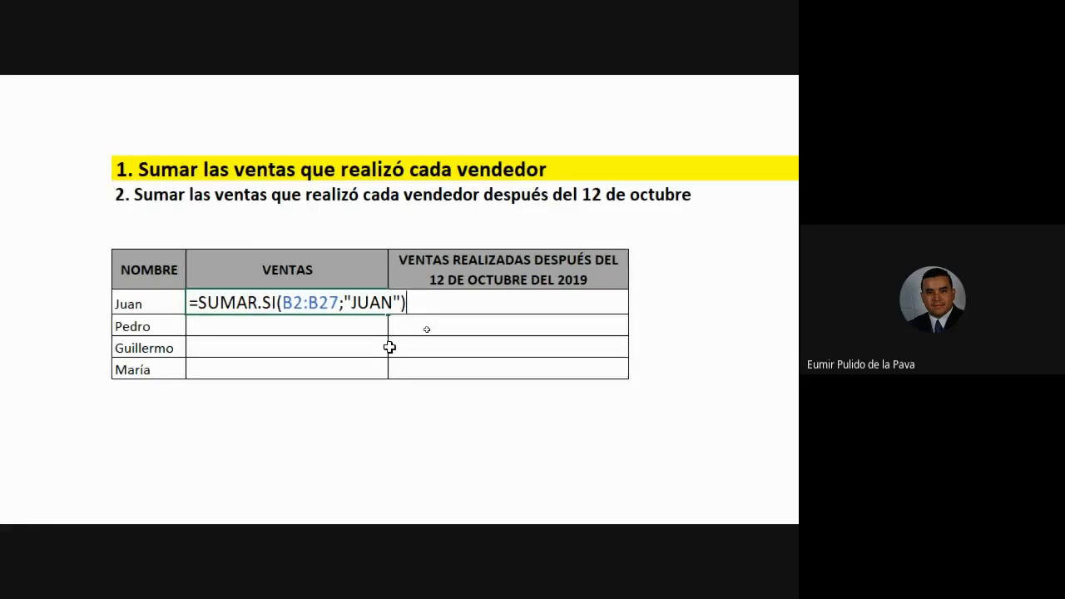
pyautogui.press('BackSpace')
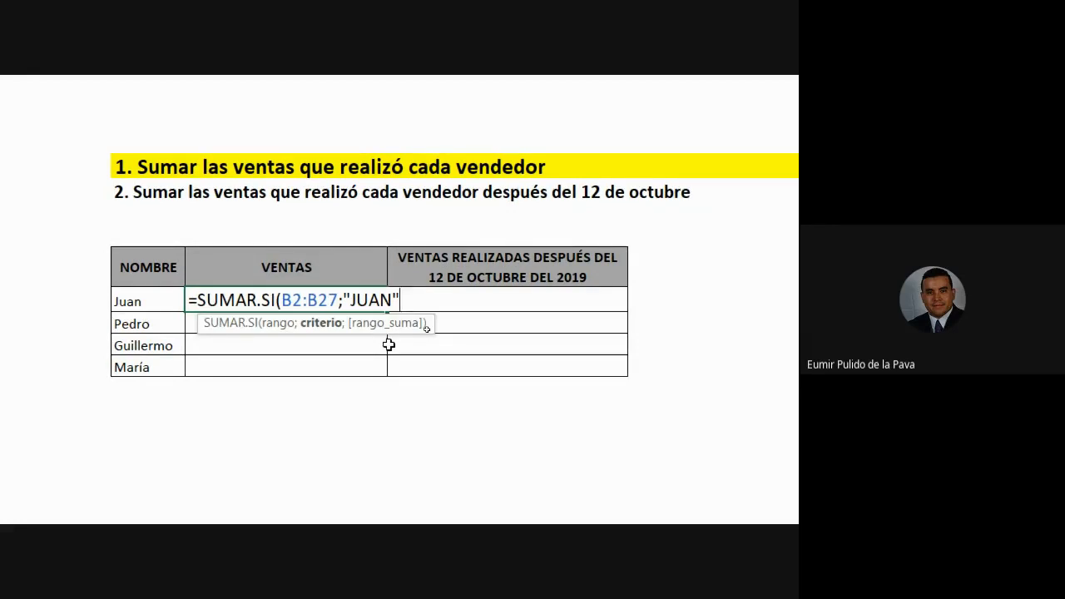
pyautogui.write(')')
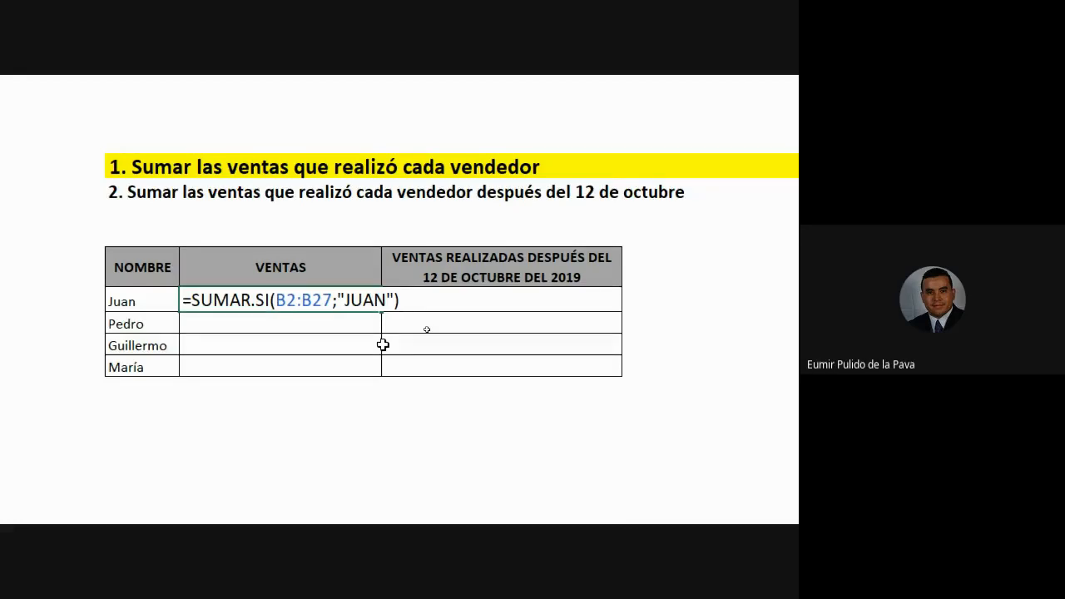
pyautogui.press('Return')
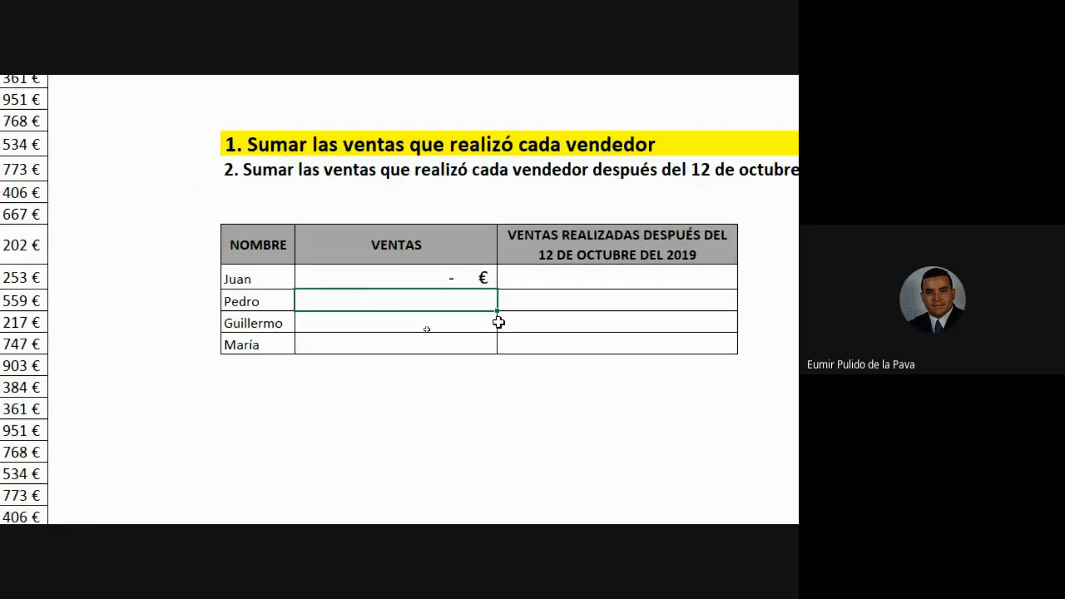
# Reopen the G14 formula and examine its B2:B27 range and seller's name criterion arguments.
pyautogui.doubleClick(399, 278)
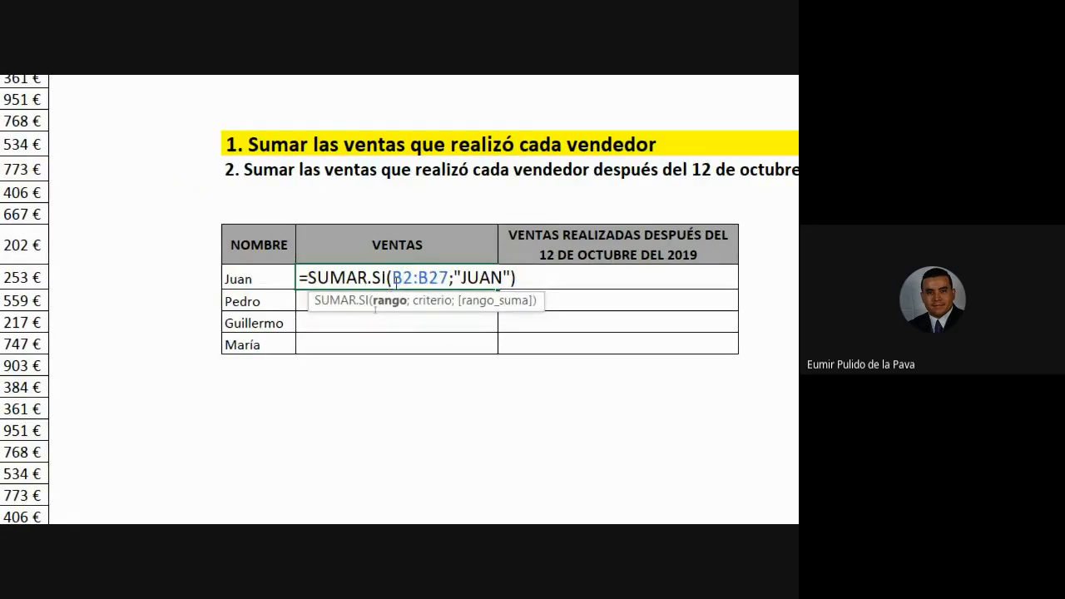
pyautogui.hotkey('shift', 'Right')
pyautogui.hotkey('shift', 'Right')
pyautogui.hotkey('shift', 'Right')
pyautogui.hotkey('shift', 'Right')
pyautogui.hotkey('shift', 'Right')
pyautogui.hotkey('shift', 'Right')
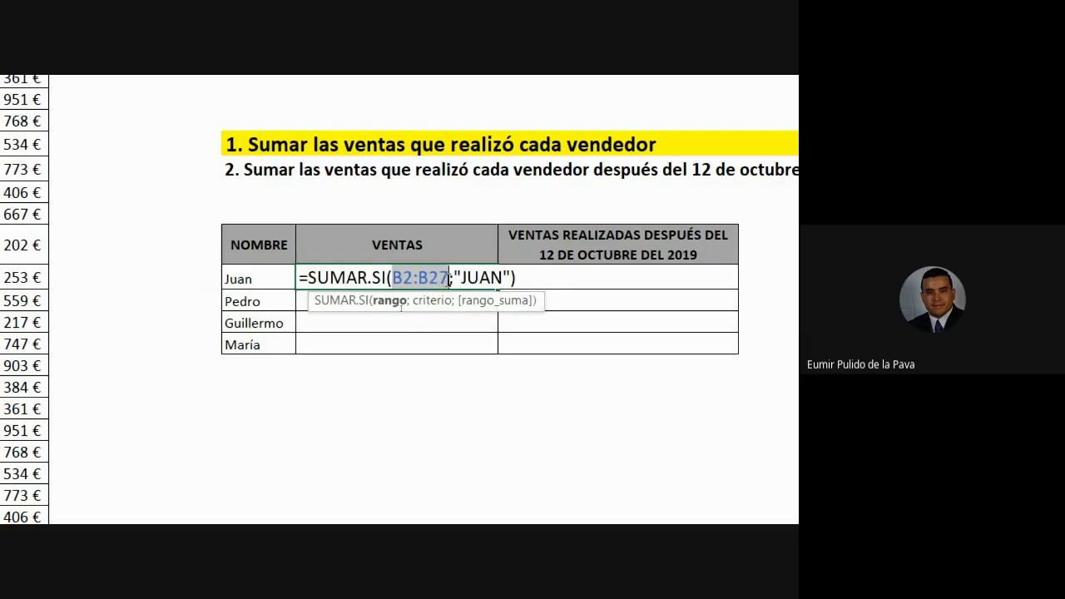
pyautogui.moveTo(467, 278); pyautogui.dragTo(501, 285)
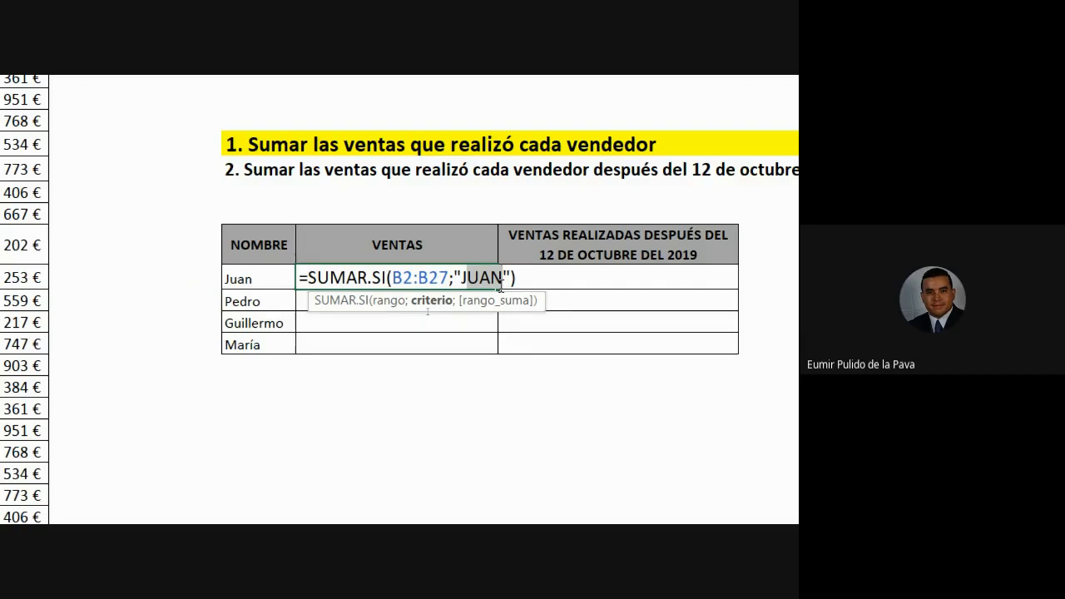
pyautogui.moveTo(392, 279); pyautogui.dragTo(455, 284)
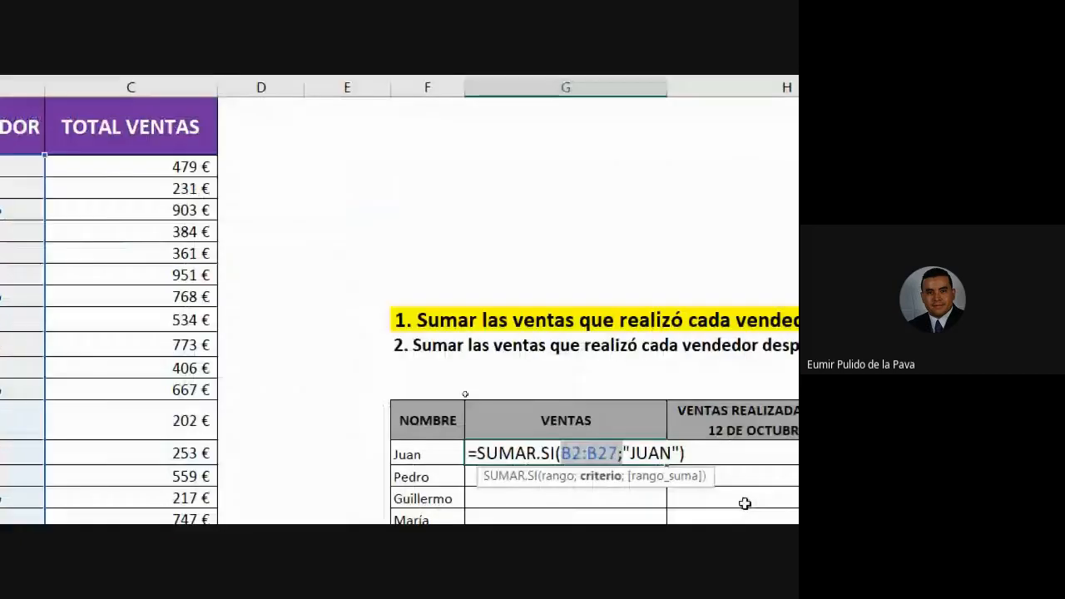
# Add C2:C27 as the sum range of the SUMAR.SI formula in G14.
pyautogui.doubleClick(653, 452)
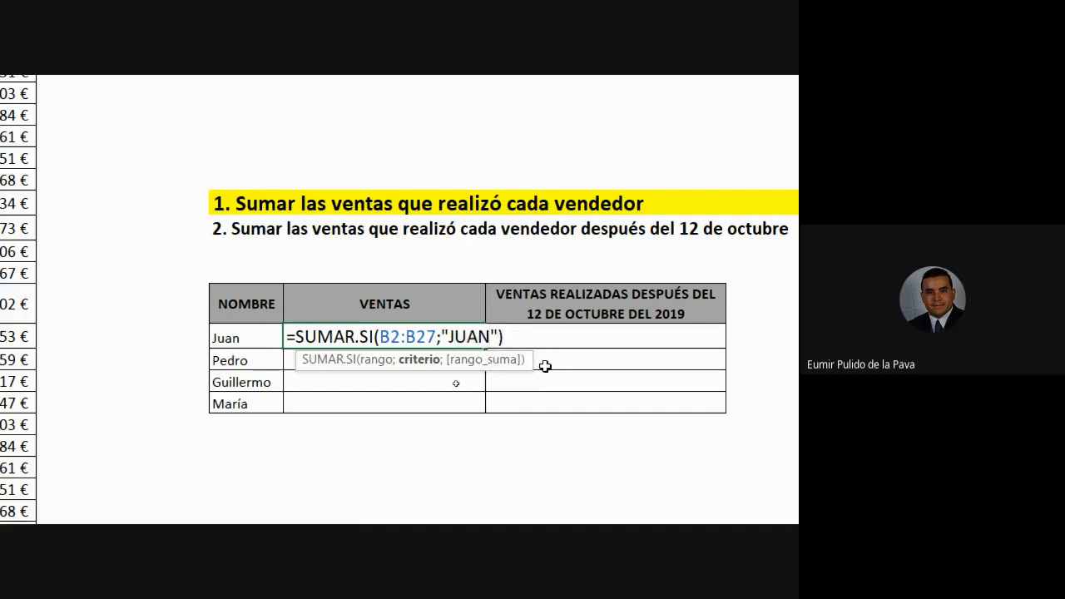
pyautogui.write(';')
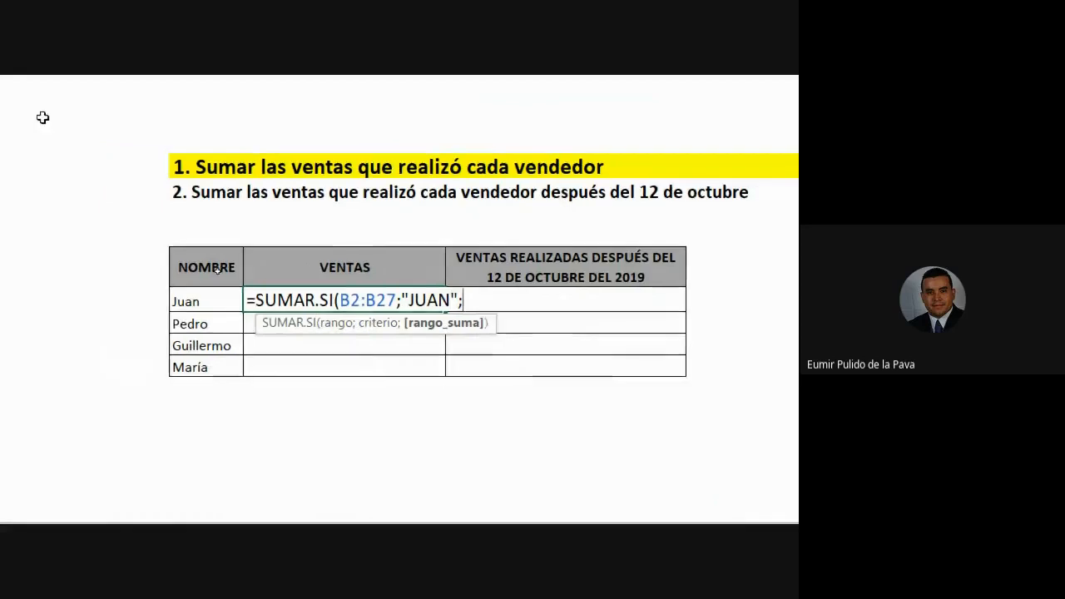
pyautogui.moveTo(266, 197); pyautogui.dragTo(280, 380)
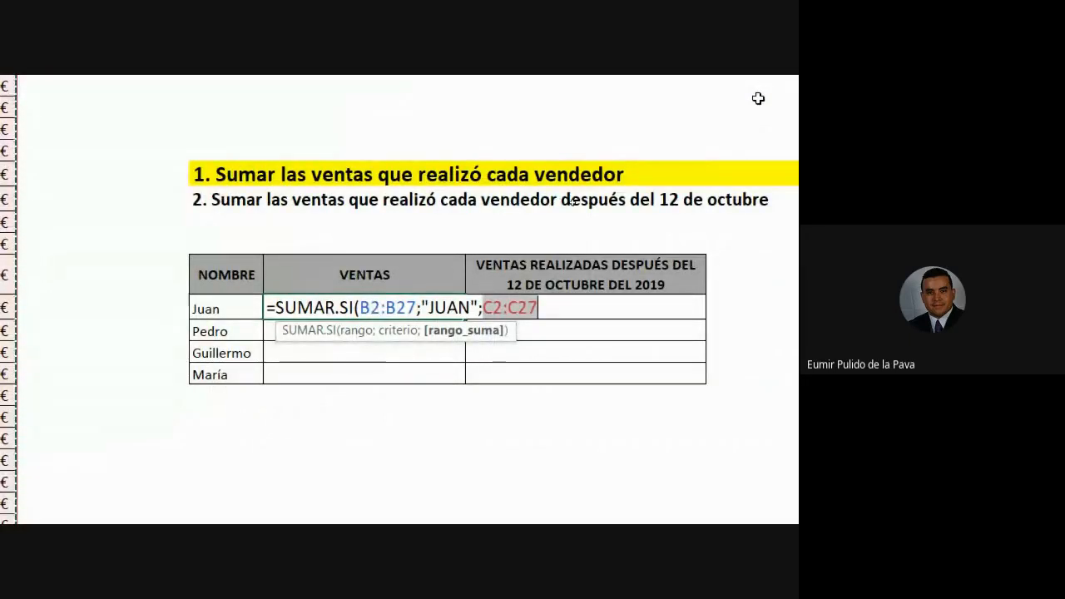
pyautogui.write(')')
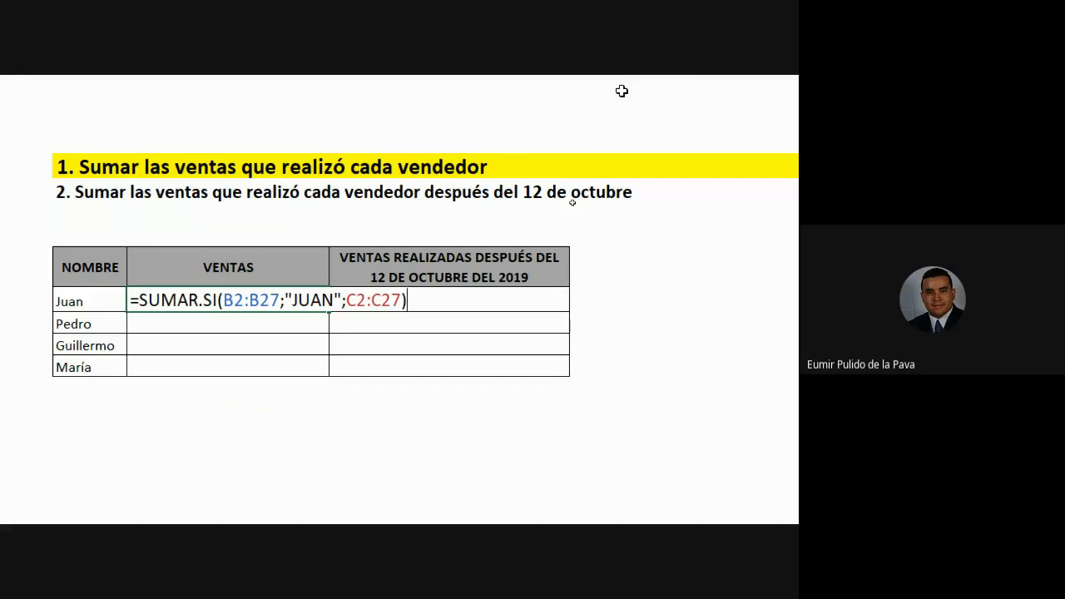
pyautogui.press('Return')
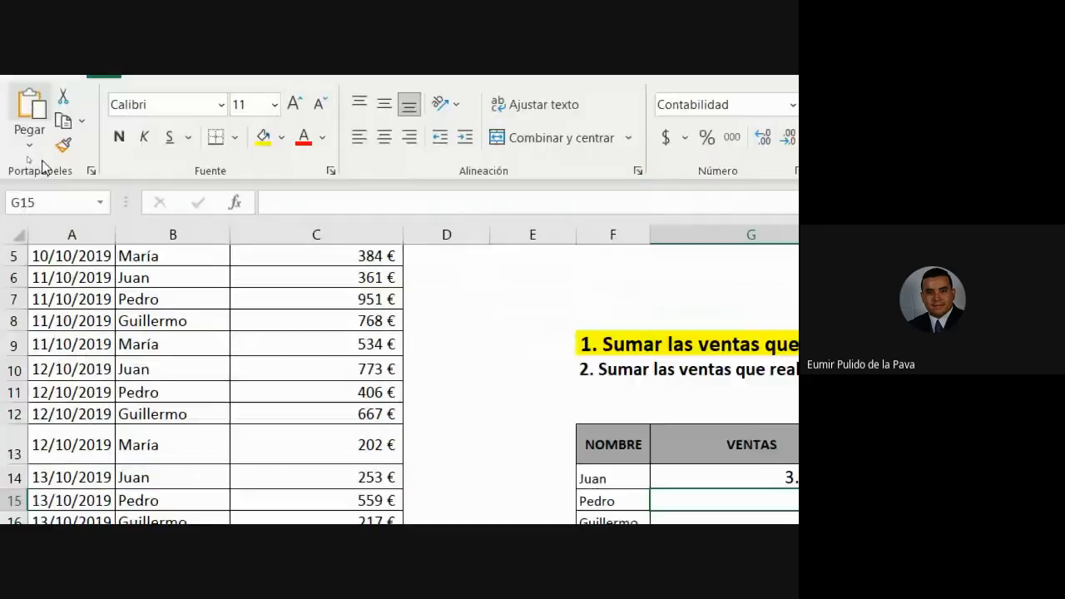
# Fill the first seller's TOTAL VENTAS cells C2, C6, C10 and C14 with yellow.
pyautogui.scroll(2, 119, 363)
pyautogui.moveTo(186, 312); pyautogui.dragTo(293, 316)
pyautogui.click(294, 313)
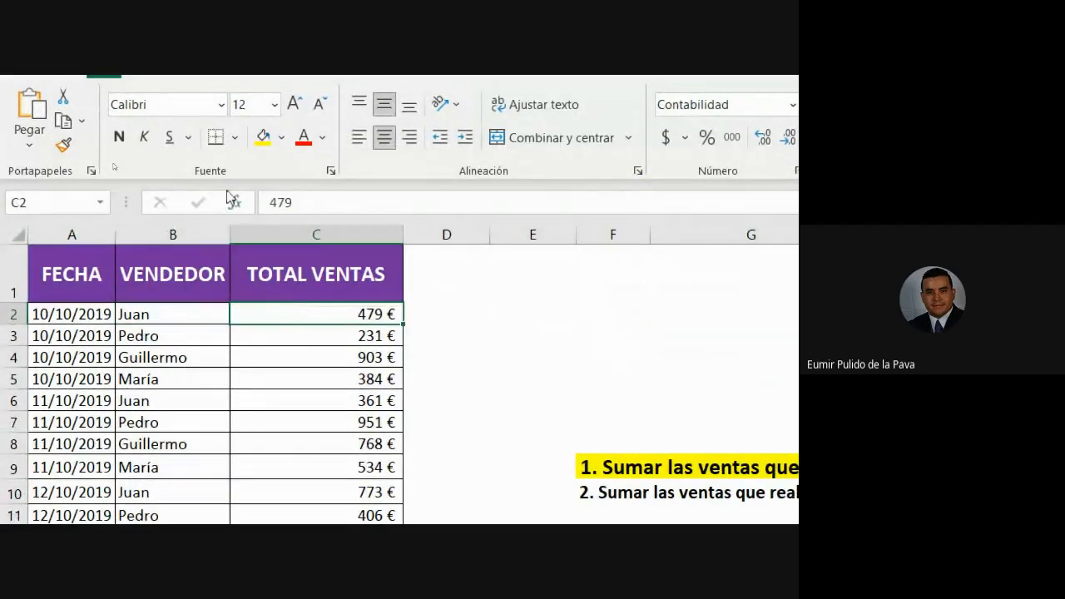
pyautogui.click(262, 140)
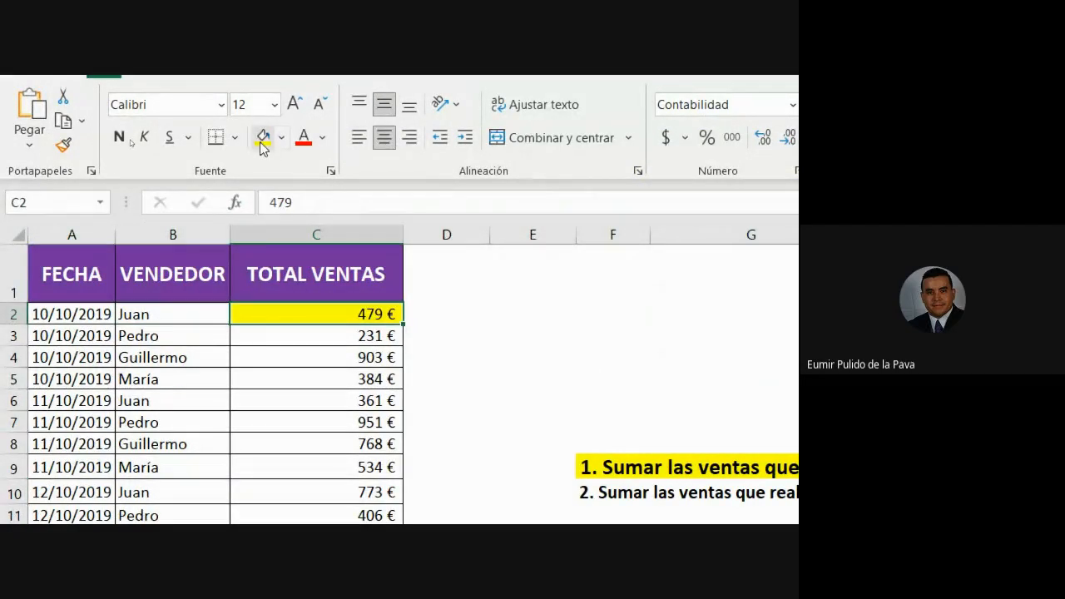
pyautogui.click(271, 400)
pyautogui.keyDown('ctrl'); pyautogui.click(286, 491); pyautogui.keyUp('ctrl')
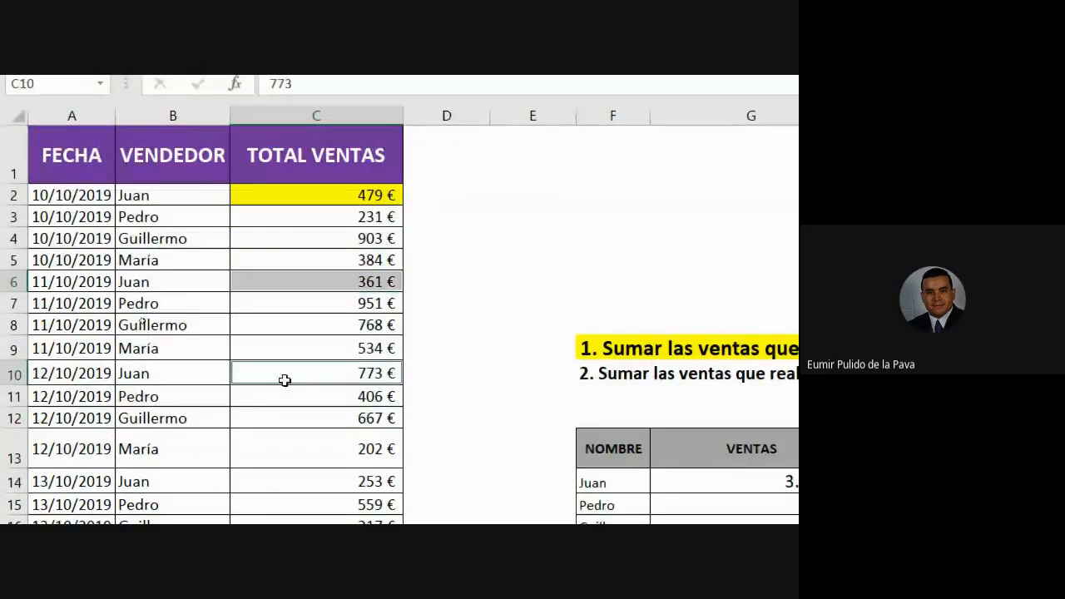
pyautogui.keyDown('ctrl'); pyautogui.click(274, 475); pyautogui.keyUp('ctrl')
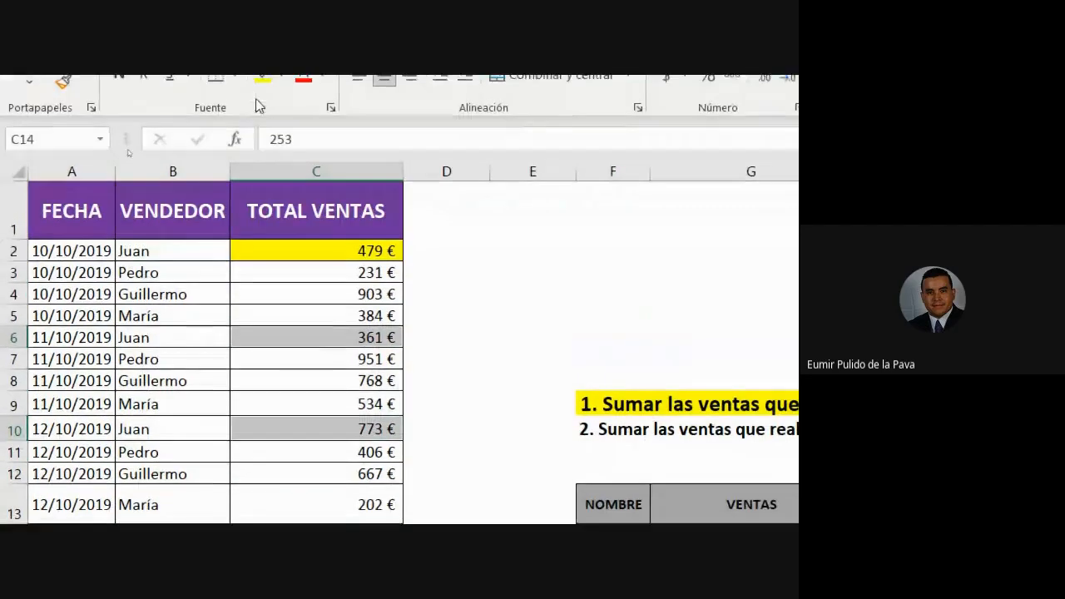
pyautogui.click(263, 83)
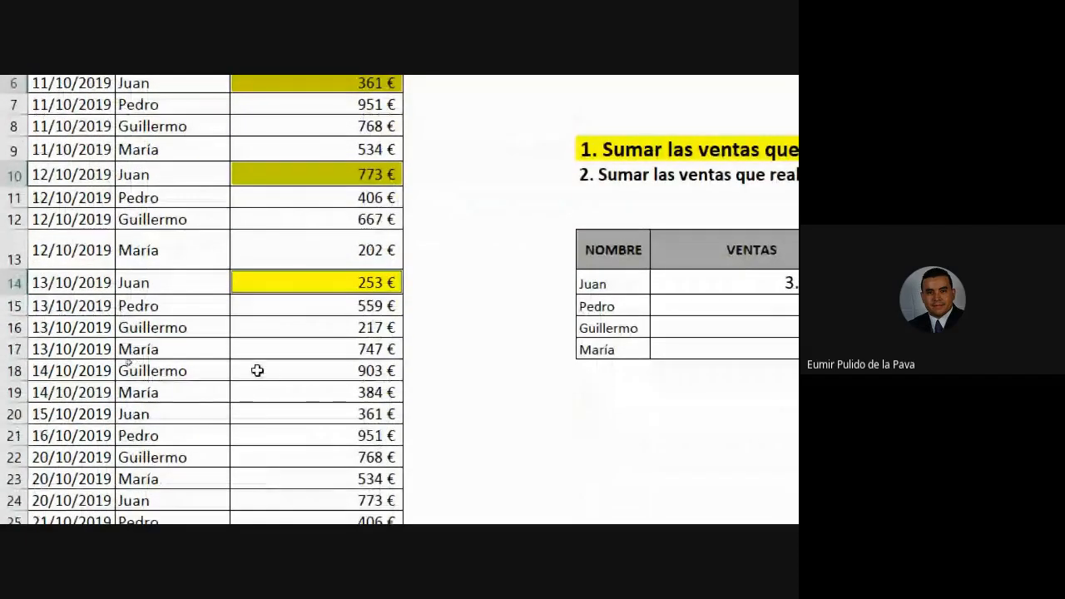
# Fill the first seller's remaining TOTAL VENTAS cells, C20 and C24, with yellow.
pyautogui.click(250, 413)
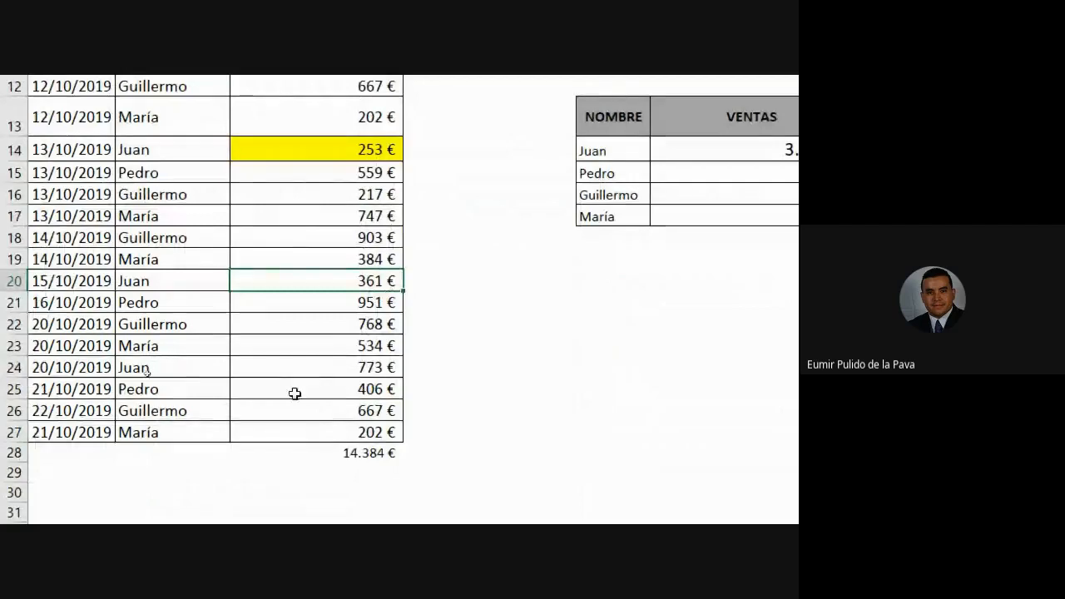
pyautogui.keyDown('ctrl'); pyautogui.click(295, 369); pyautogui.keyUp('ctrl')
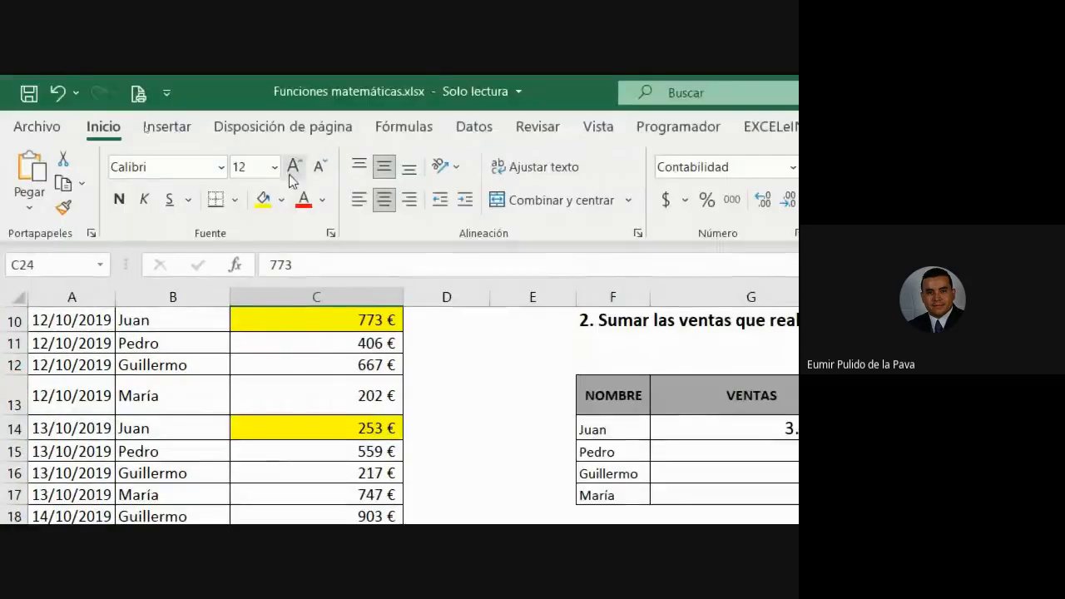
pyautogui.scroll(3, 294, 494)
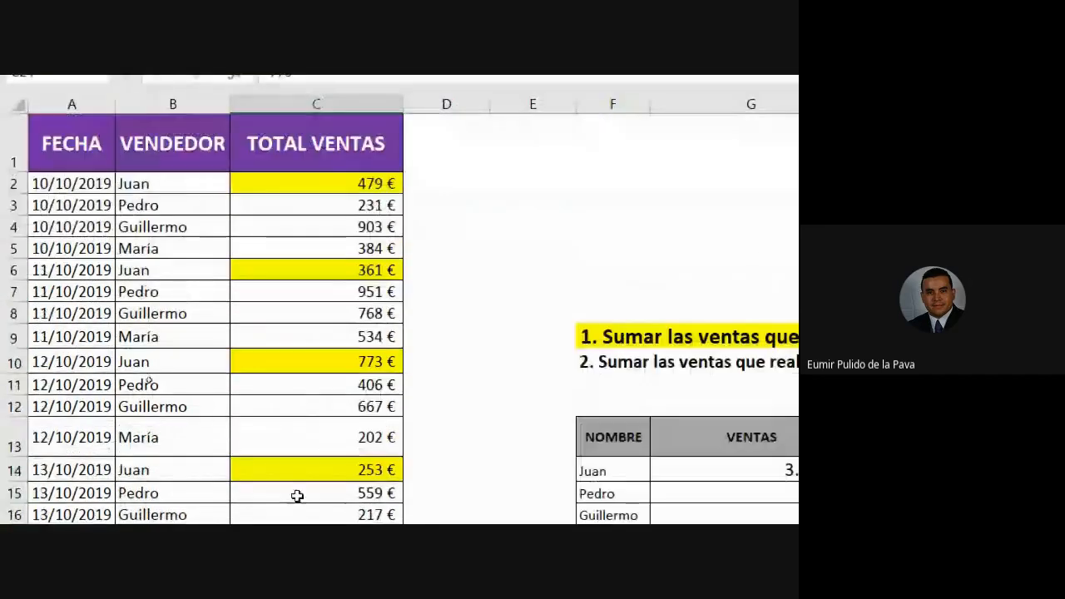
# Select the yellow cells C2, C6, C10, C14, C20 and C24 together to check their sum against G14.
pyautogui.click(325, 183)
pyautogui.keyDown('ctrl'); pyautogui.click(330, 271); pyautogui.keyUp('ctrl')
pyautogui.keyDown('ctrl'); pyautogui.click(328, 359); pyautogui.keyUp('ctrl')
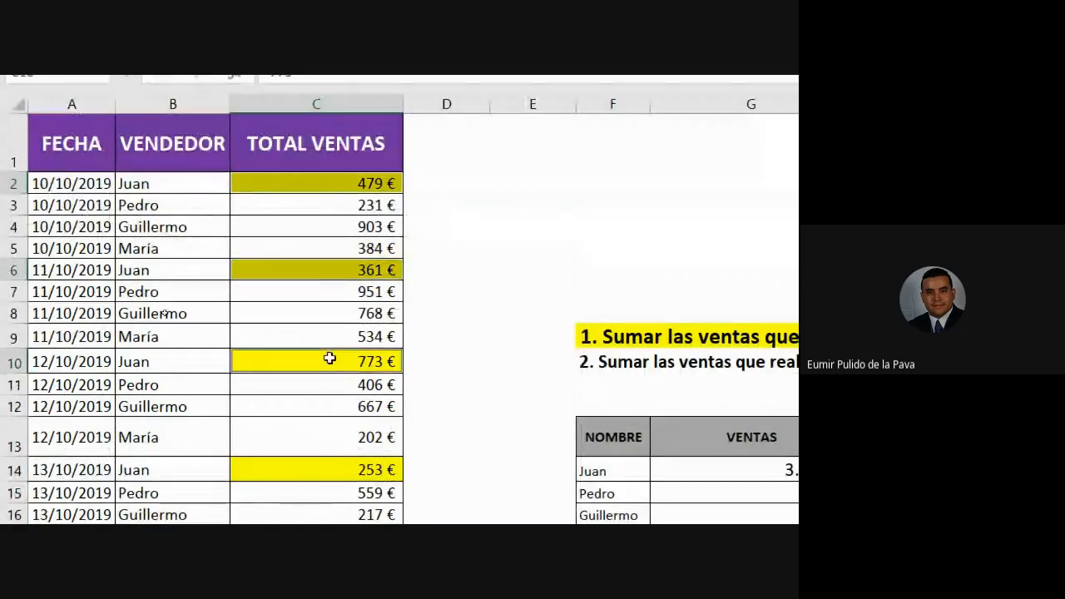
pyautogui.keyDown('ctrl'); pyautogui.click(321, 467); pyautogui.keyUp('ctrl')
pyautogui.scroll(-4, 321, 464)
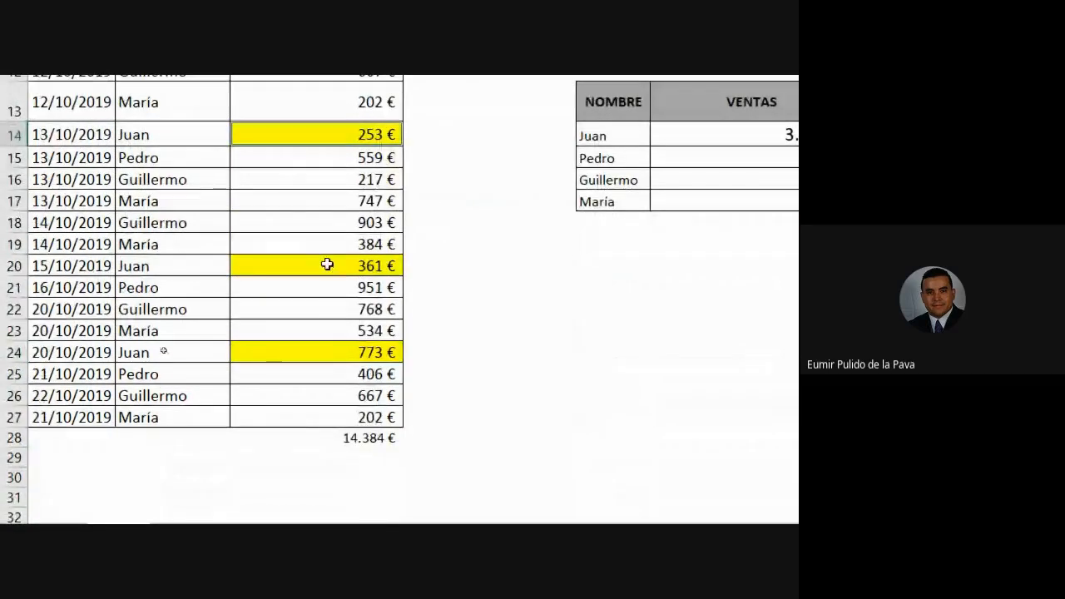
pyautogui.keyDown('ctrl'); pyautogui.click(325, 263); pyautogui.keyUp('ctrl')
pyautogui.keyDown('ctrl'); pyautogui.click(328, 350); pyautogui.keyUp('ctrl')
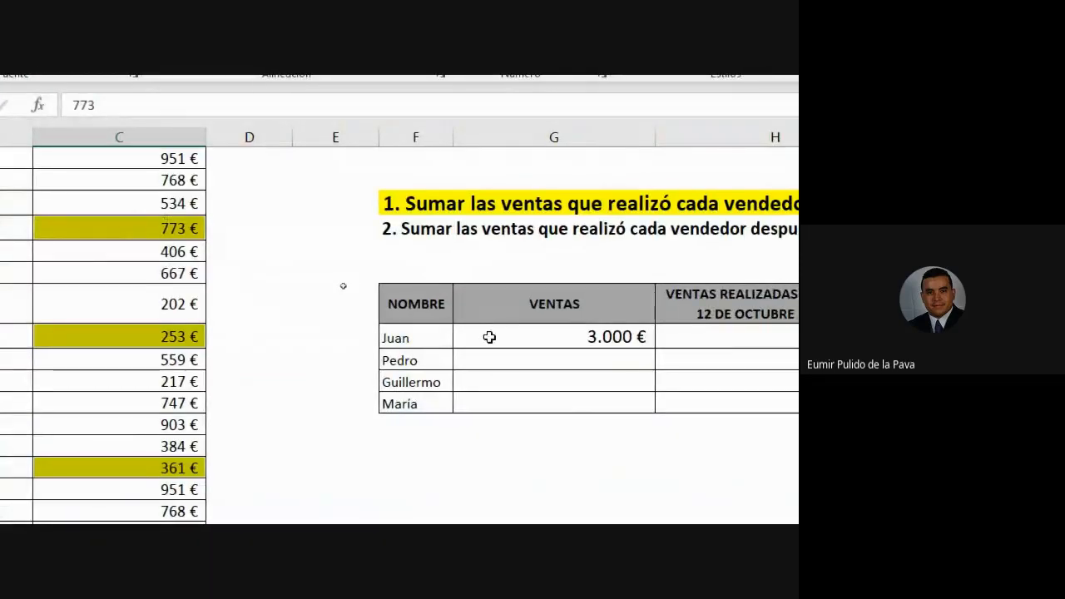
# Reopen the SUMAR.SI formula in G14 and examine its range, criterion and sum range arguments.
pyautogui.doubleClick(489, 336)
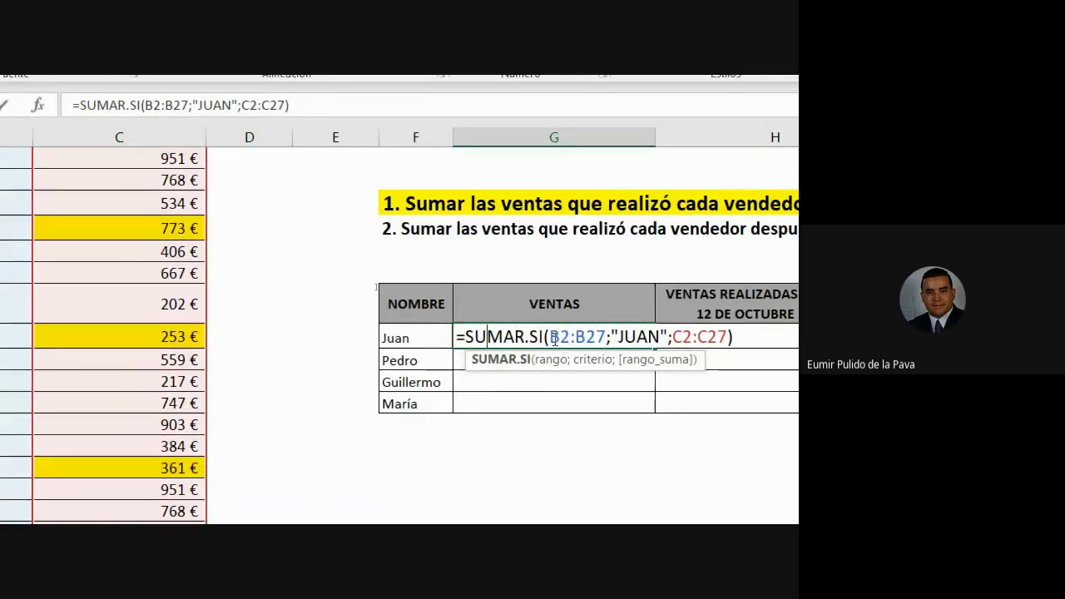
pyautogui.moveTo(549, 337); pyautogui.dragTo(607, 337)
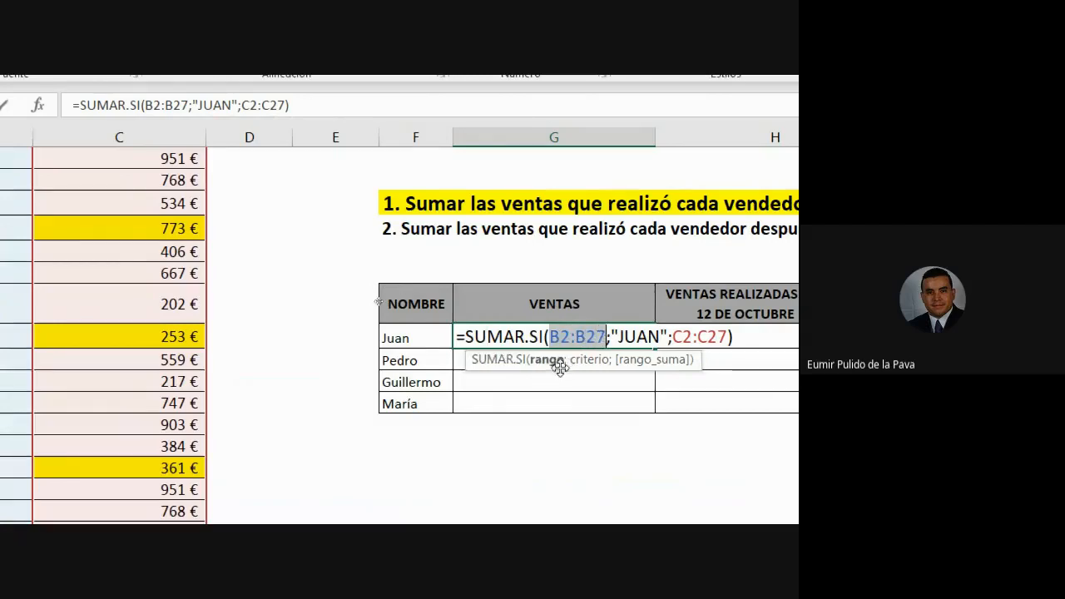
pyautogui.scroll(2, 167, 200)
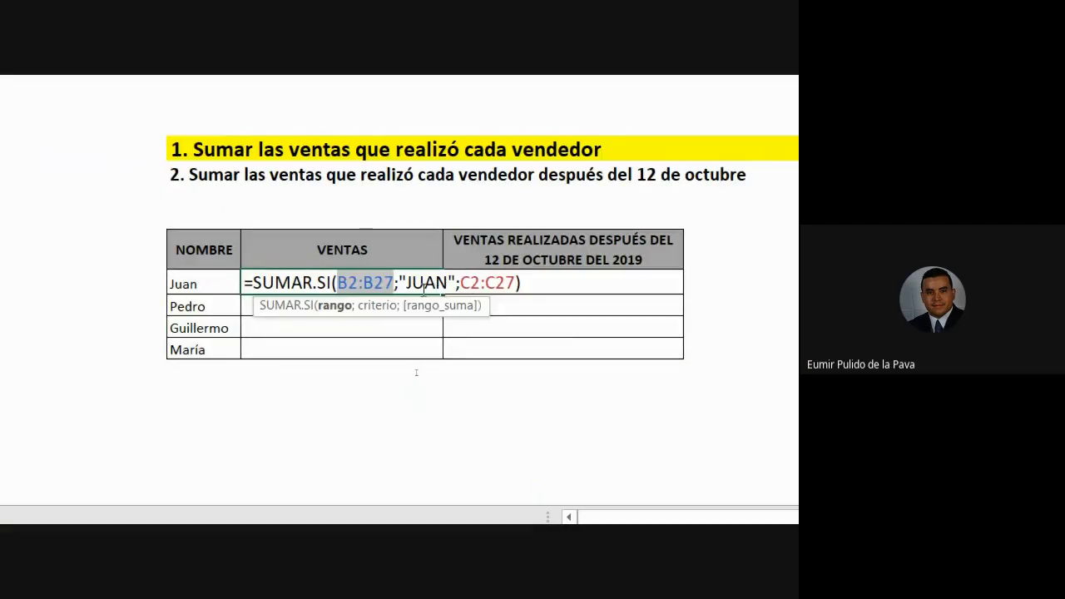
pyautogui.moveTo(406, 284); pyautogui.dragTo(447, 284)
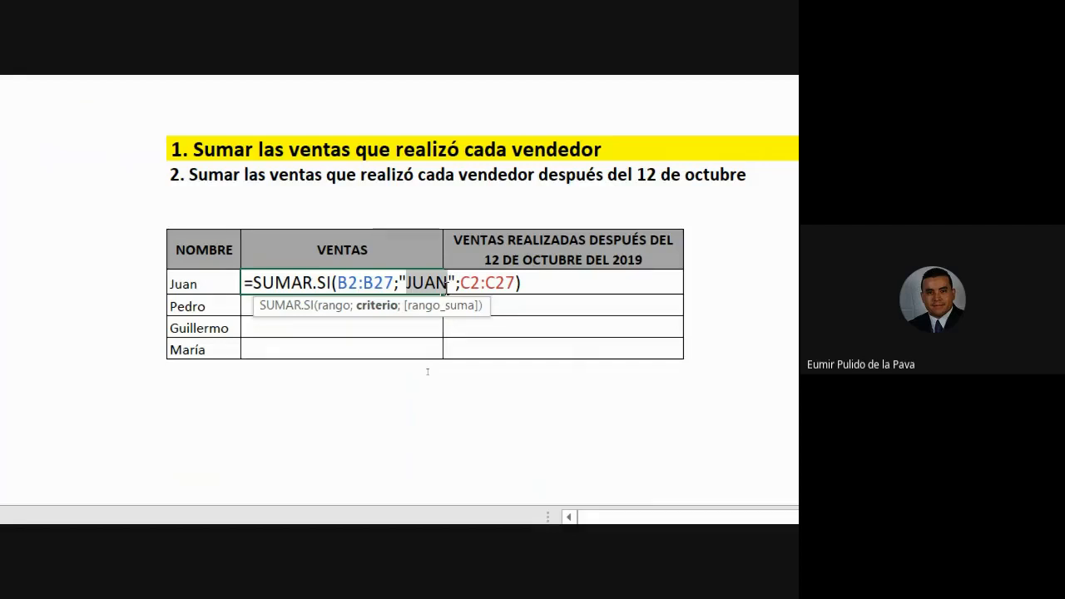
pyautogui.click(457, 284)
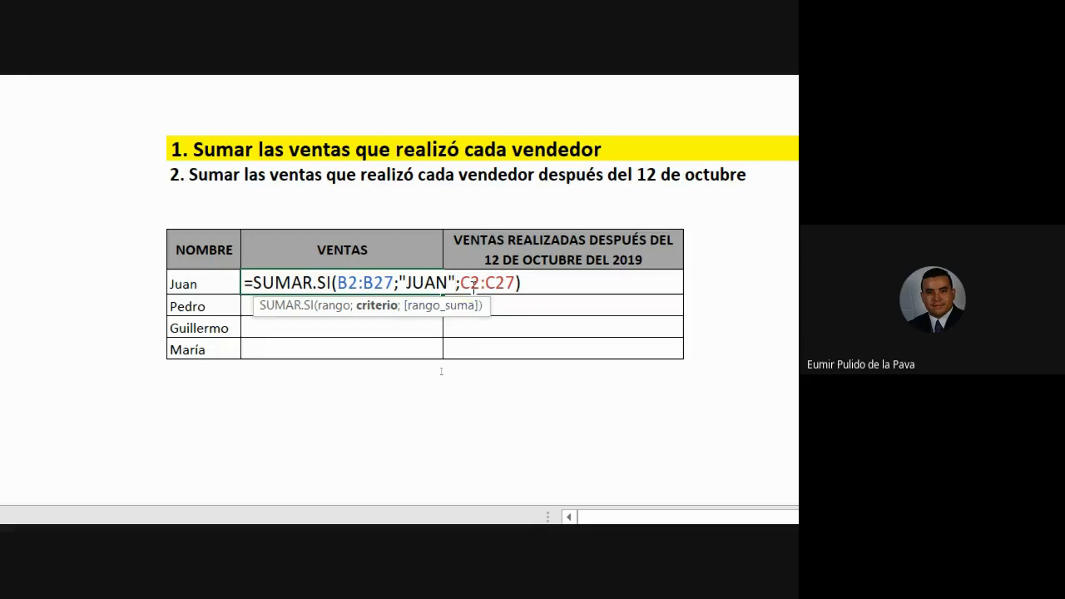
pyautogui.click(461, 285)
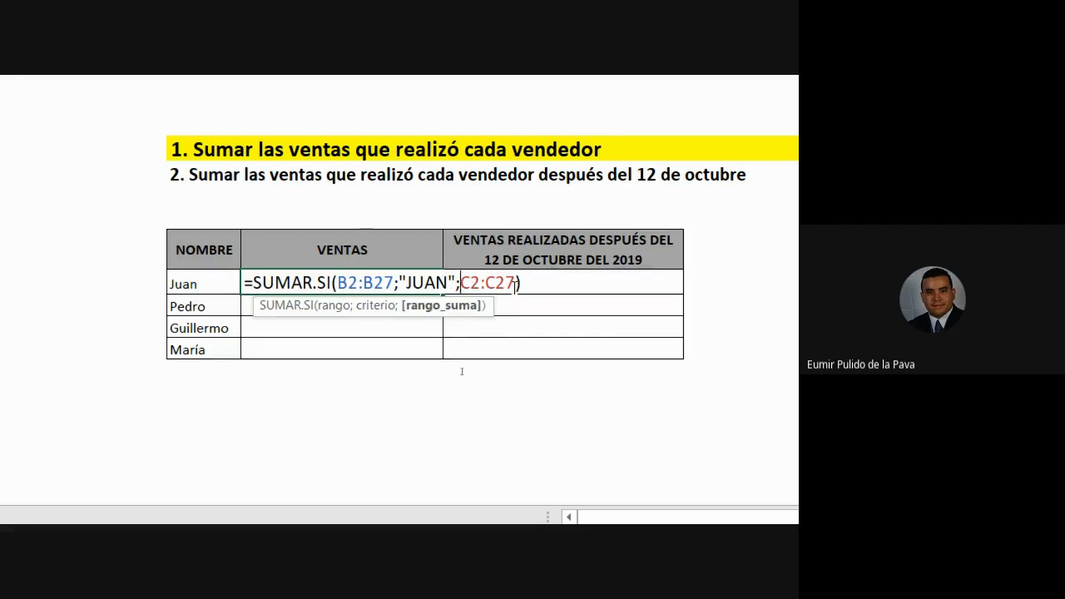
# Try enclosing the sum range C2:C27 of the G14 formula in square brackets, and remove the brackets again.
pyautogui.write('[')
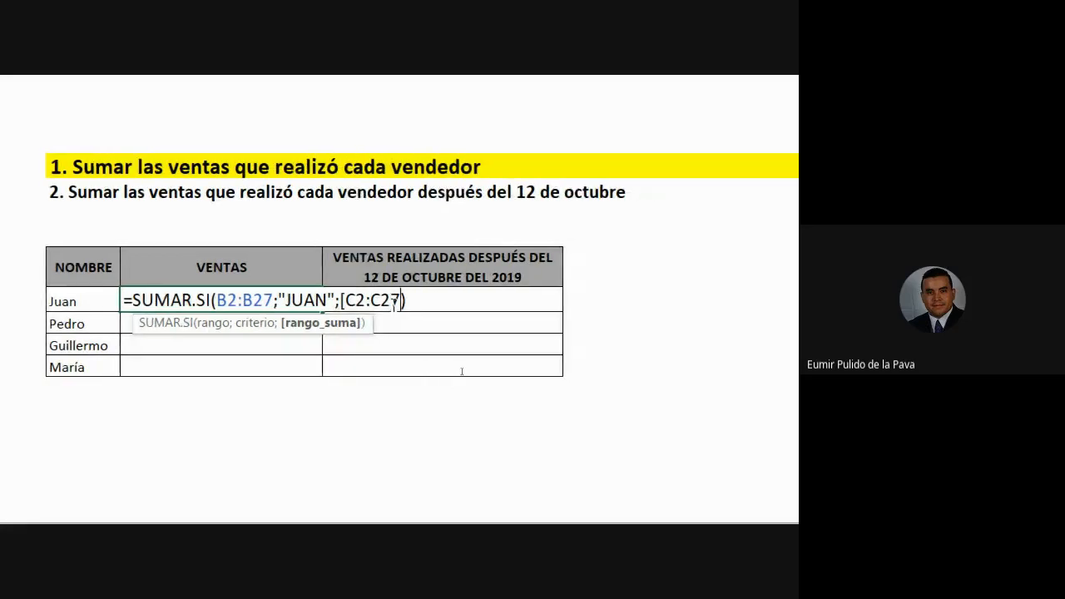
pyautogui.write(']')
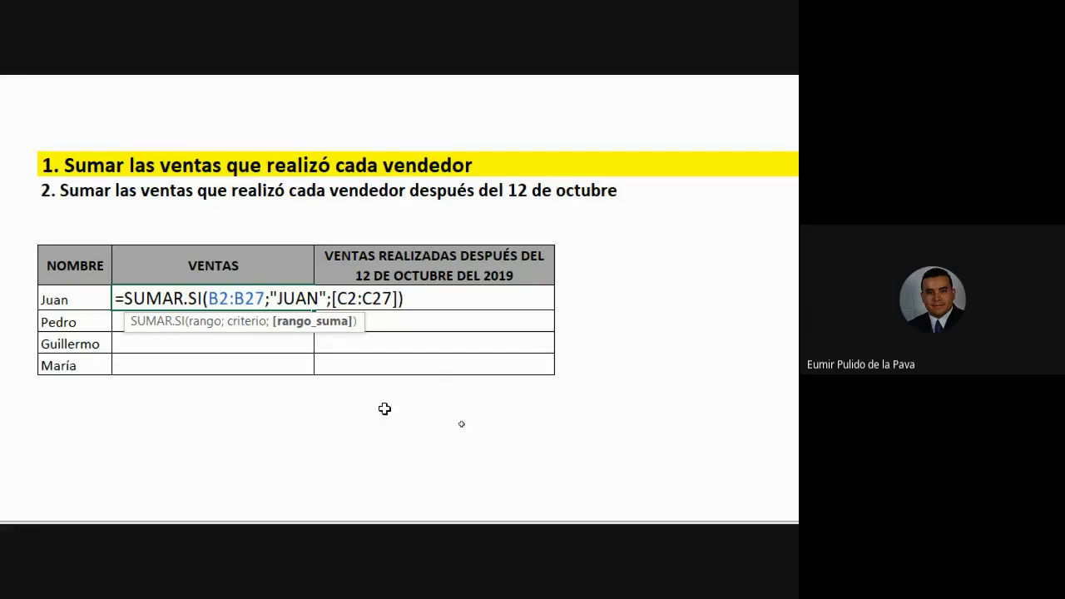
pyautogui.press('Return')
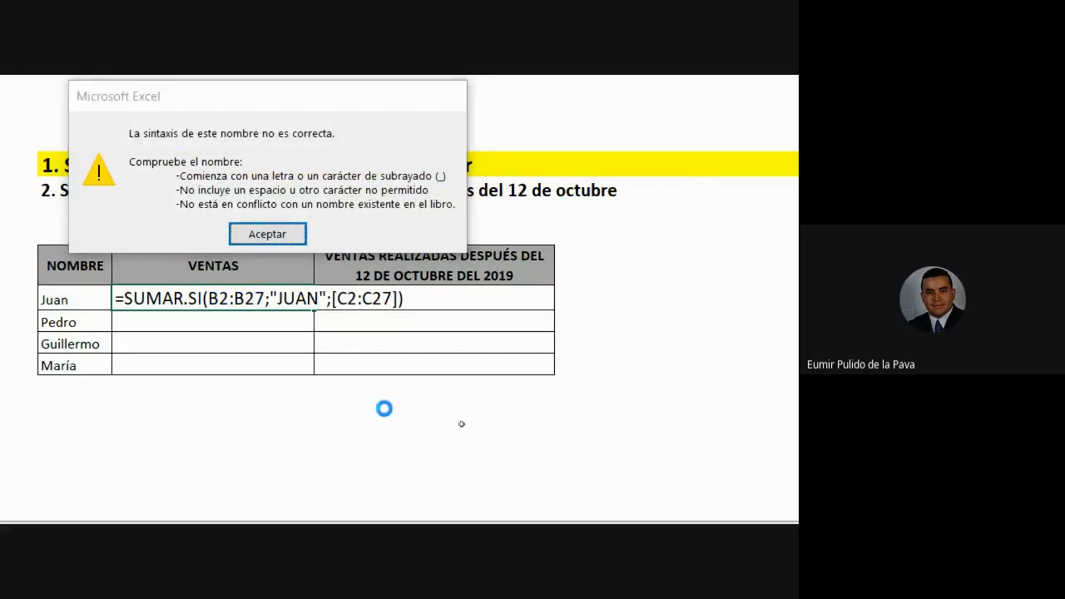
pyautogui.press('Return')
pyautogui.press('Left')
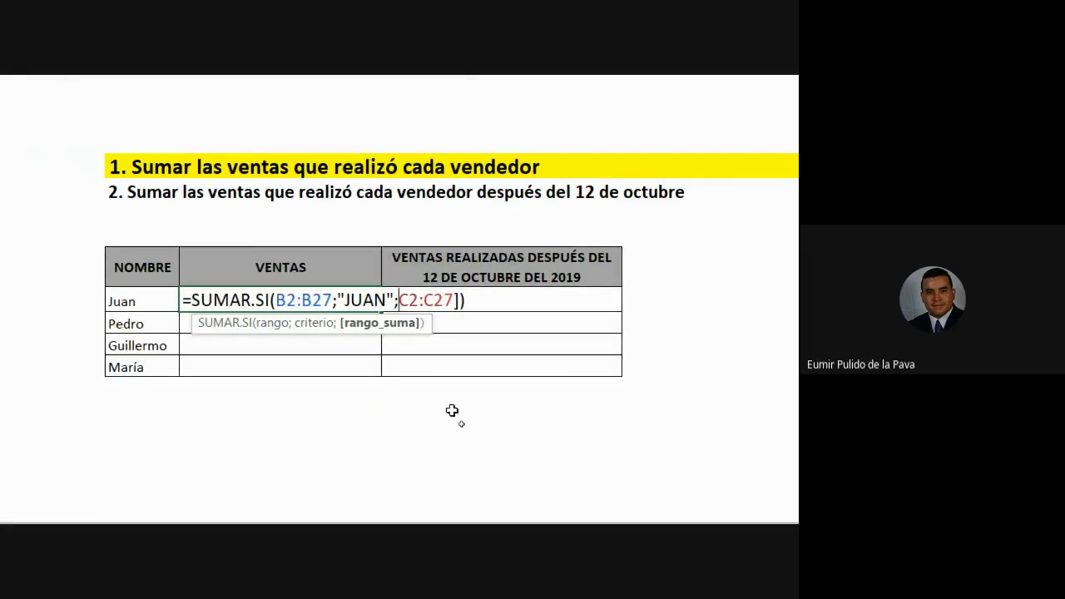
pyautogui.press('BackSpace')
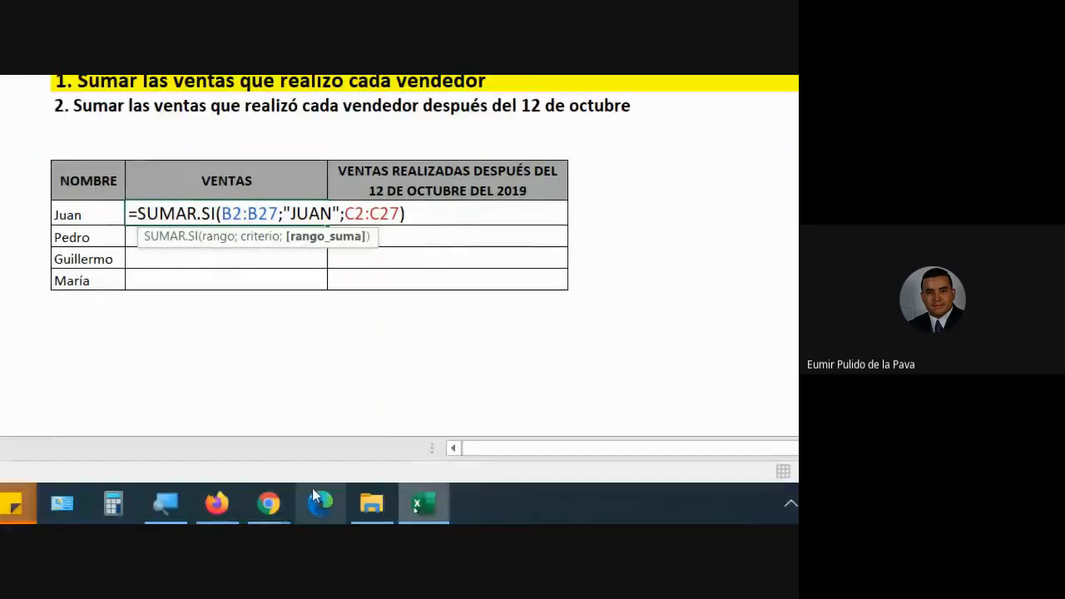
# Switch to the Meet call in Chrome, admit the waiting participant and return to the Excel workbook.
pyautogui.click(268, 502)
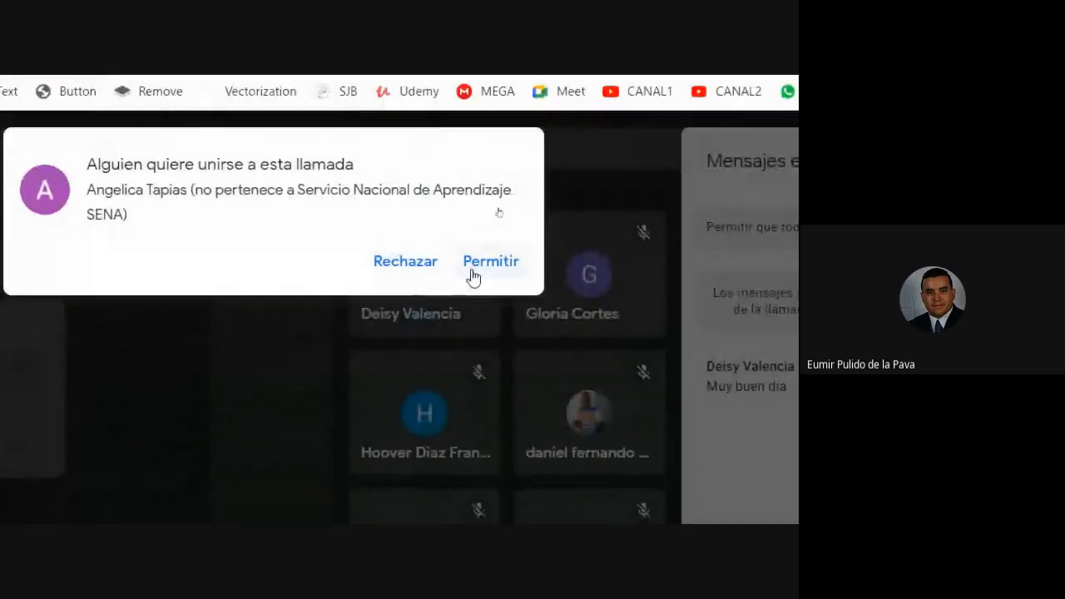
pyautogui.click(485, 263)
pyautogui.click(422, 502)
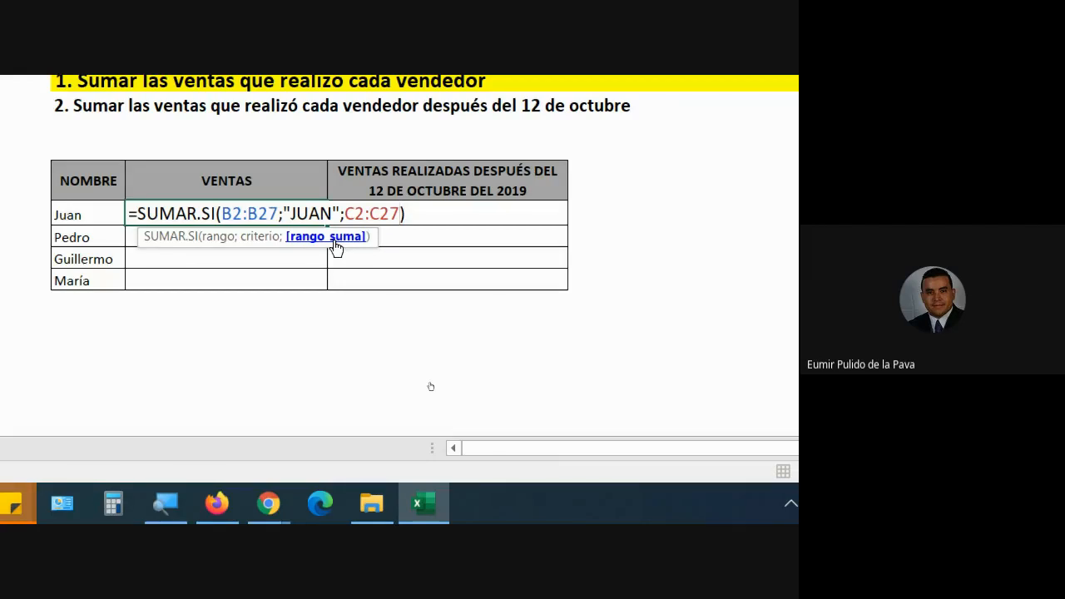
# Review the B2:B27 range and the seller's name criterion in the G14 formula and close it.
pyautogui.moveTo(234, 213); pyautogui.dragTo(278, 213)
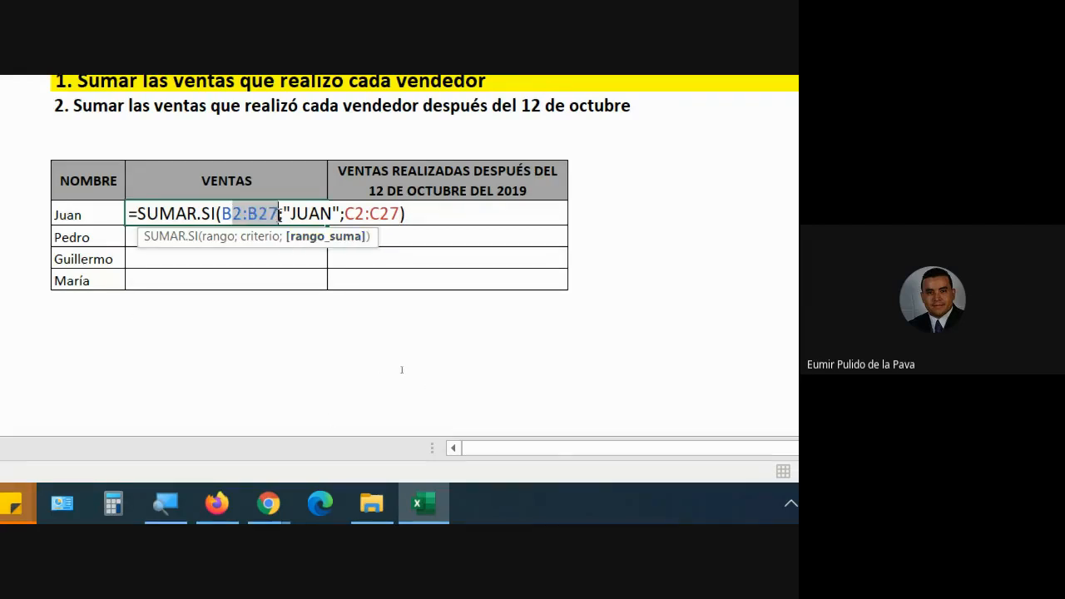
pyautogui.moveTo(431, 297); pyautogui.dragTo(478, 300)
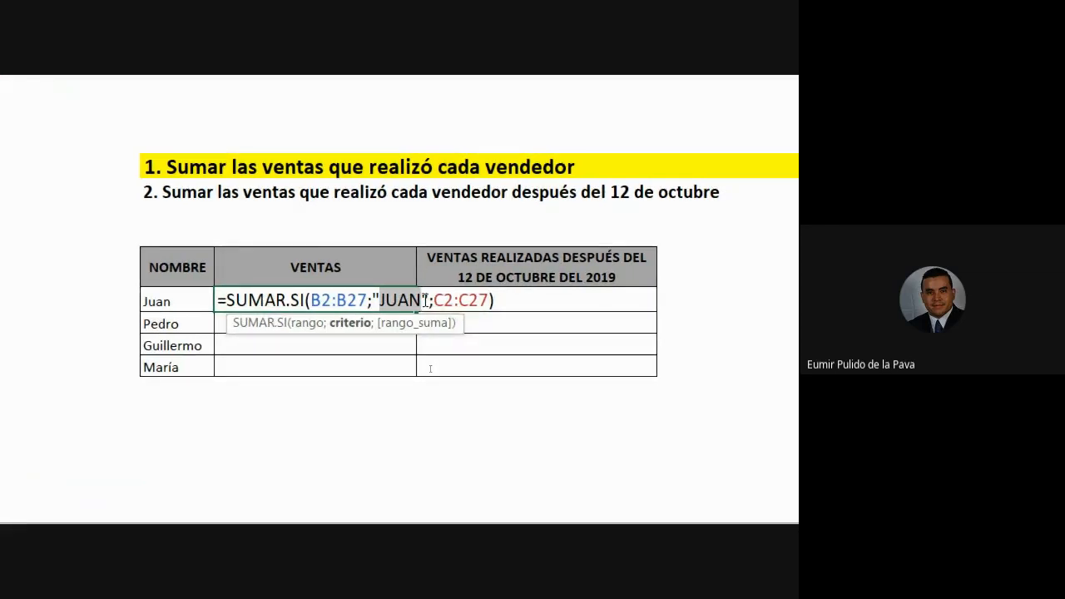
pyautogui.press('Return')
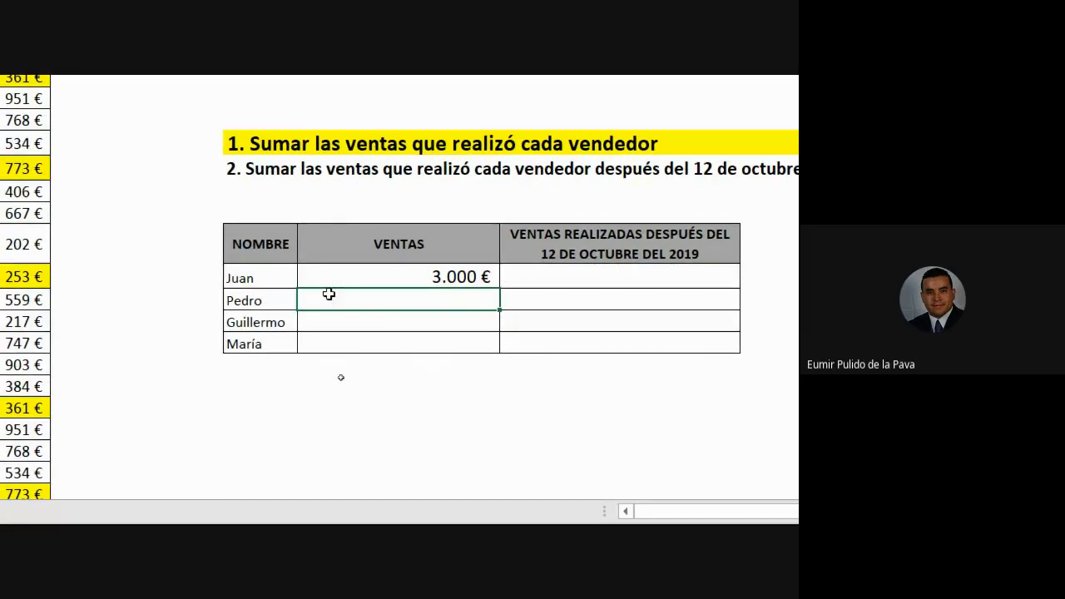
# Copy the SUMAR.SI formula from G14 down to the other sellers' VENTAS cells, G15:G17.
pyautogui.click(383, 269)
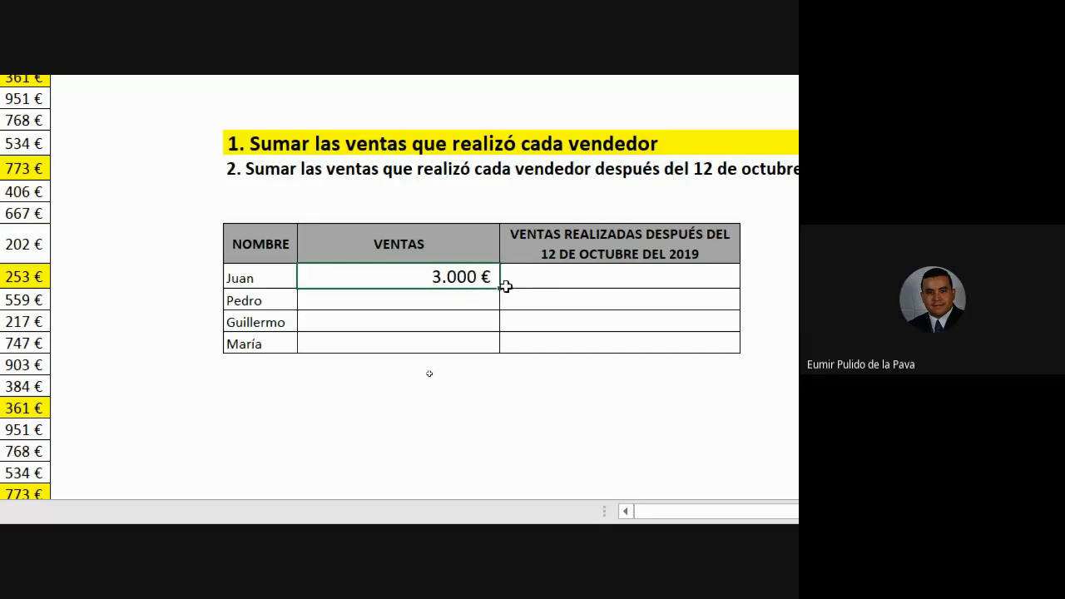
pyautogui.moveTo(503, 287); pyautogui.dragTo(502, 351)
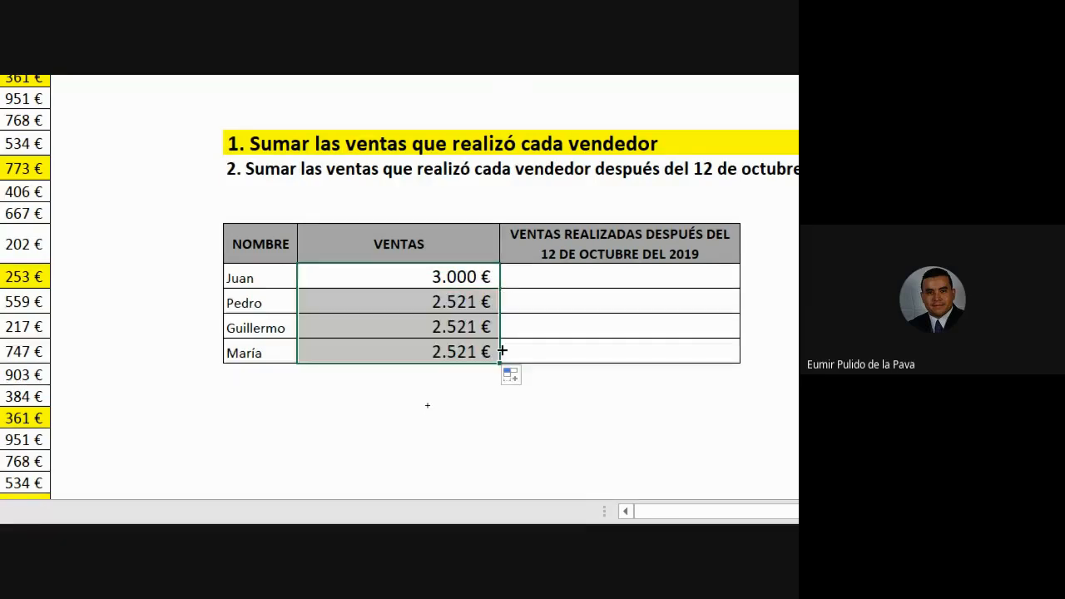
# Open the copied formula in G15, compare its criteria and sum ranges with the sales table, and leave it unedited.
pyautogui.doubleClick(408, 297)
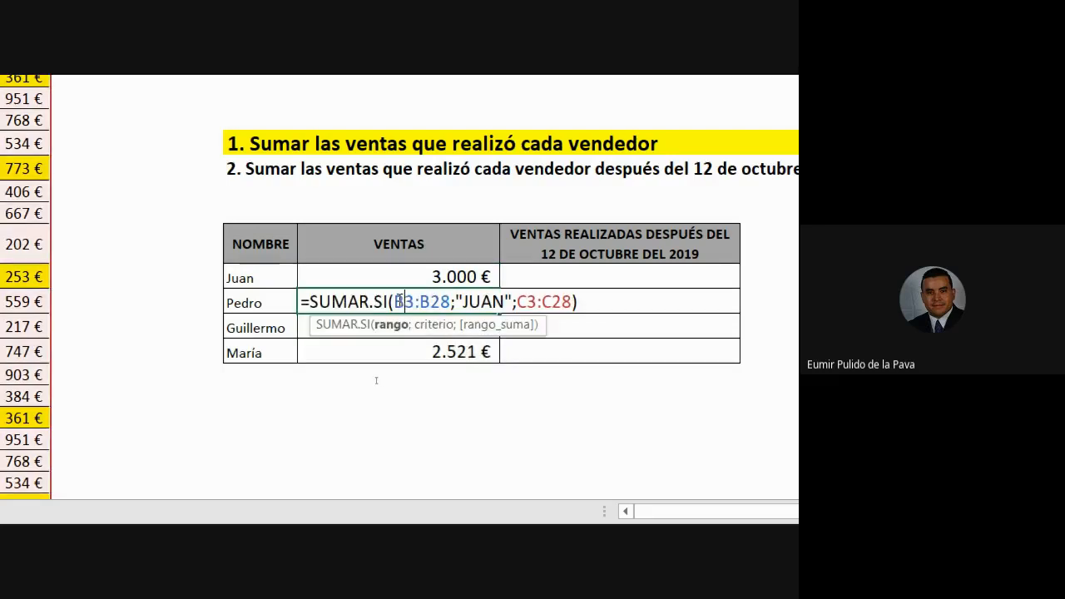
pyautogui.moveTo(397, 302); pyautogui.dragTo(446, 306)
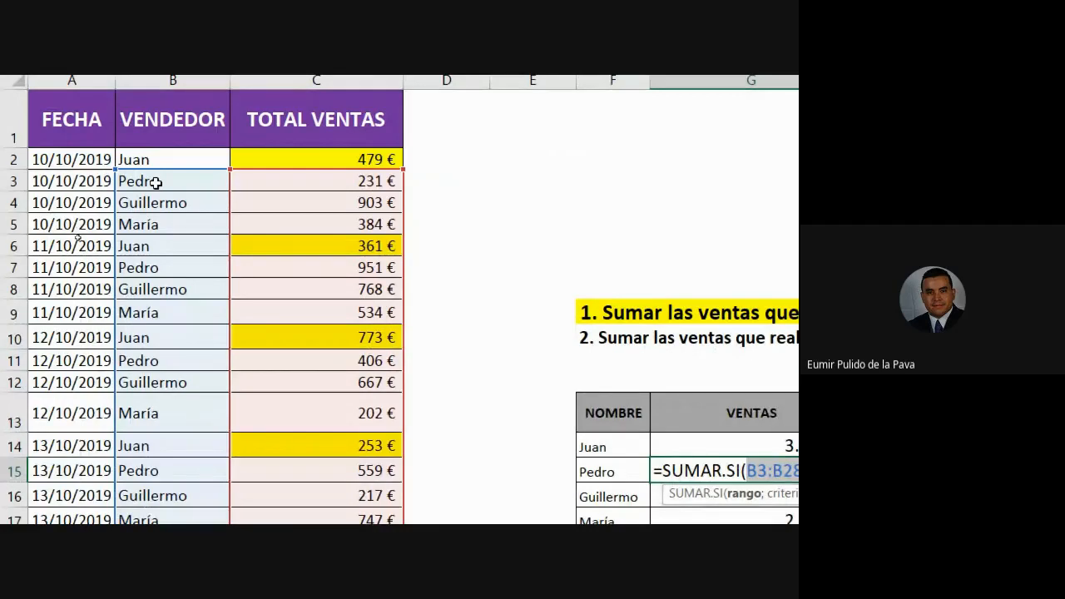
pyautogui.scroll(-5, 155, 181)
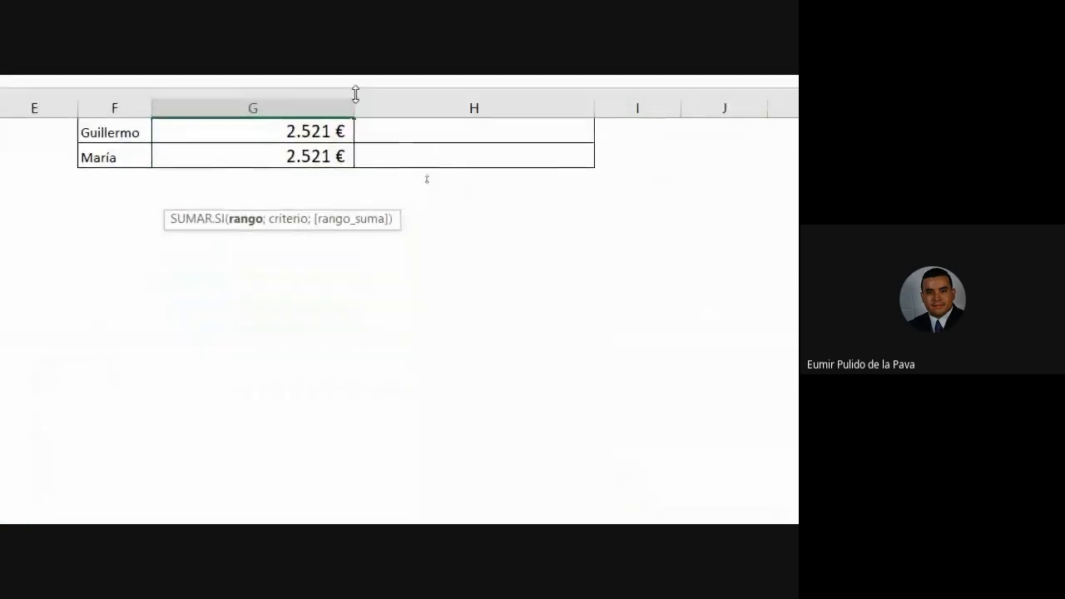
pyautogui.scroll(2, 740, 287)
pyautogui.click(406, 346)
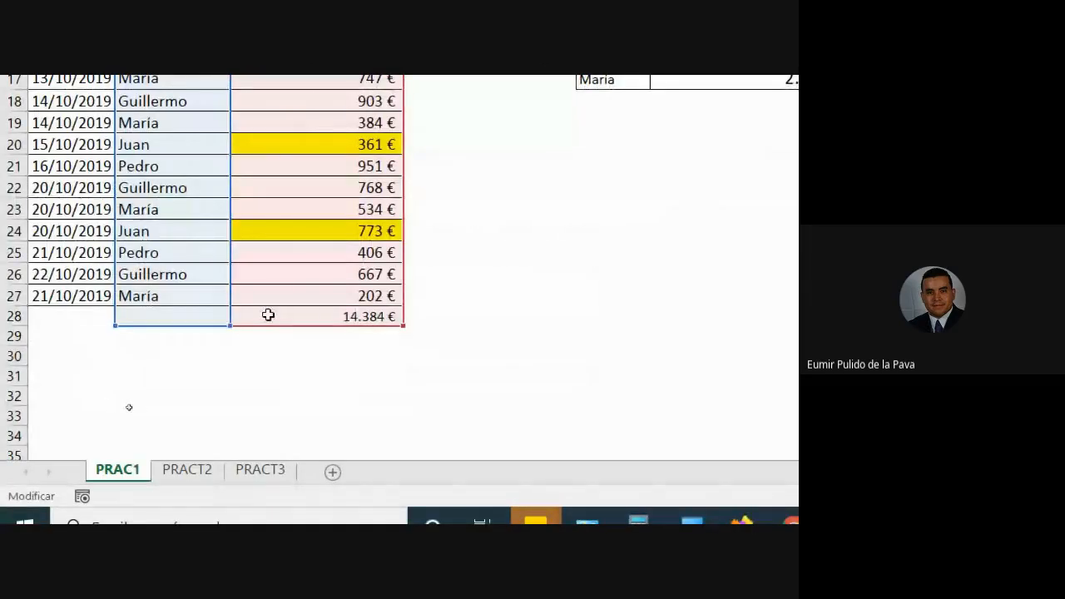
pyautogui.scroll(4, 347, 216)
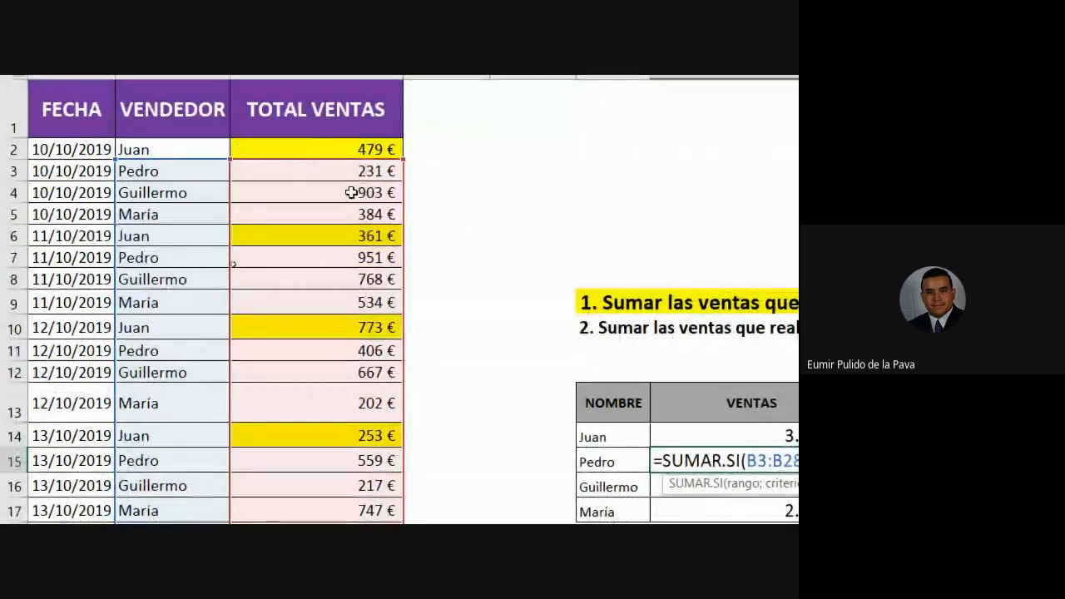
pyautogui.press('Escape')
# Open the copied formula in G17, examine its criteria range and leave it unedited.
pyautogui.doubleClick(392, 434)
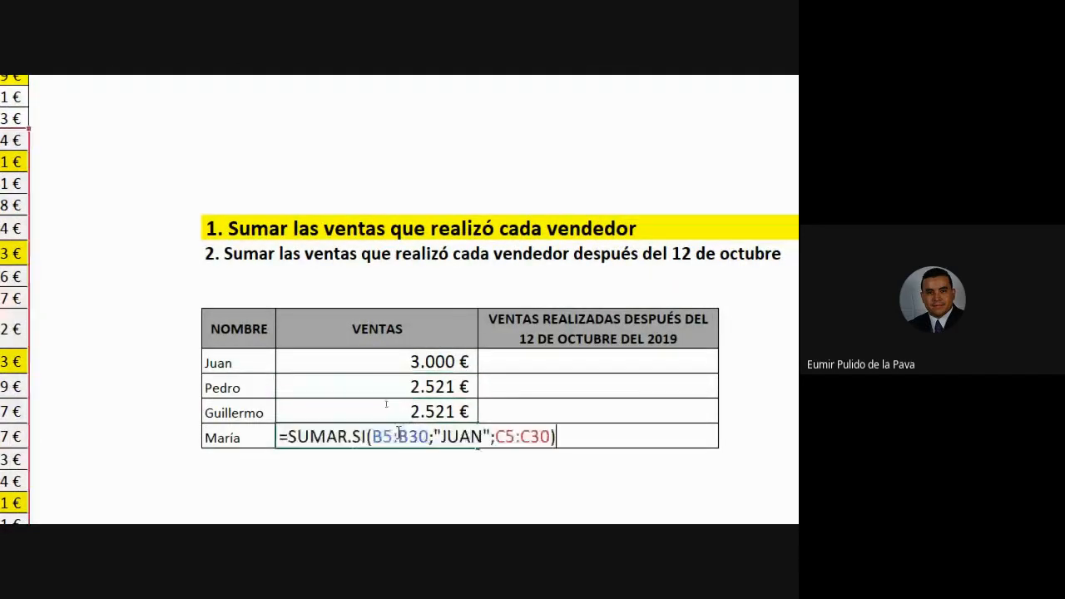
pyautogui.moveTo(372, 436); pyautogui.dragTo(430, 436)
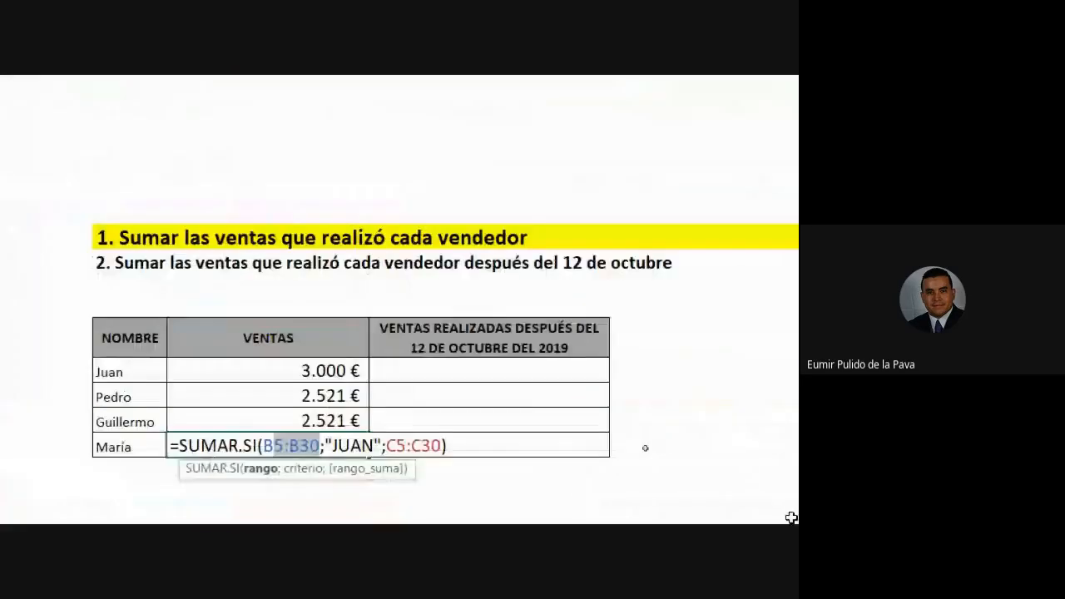
pyautogui.press('Escape')
pyautogui.press('Escape')
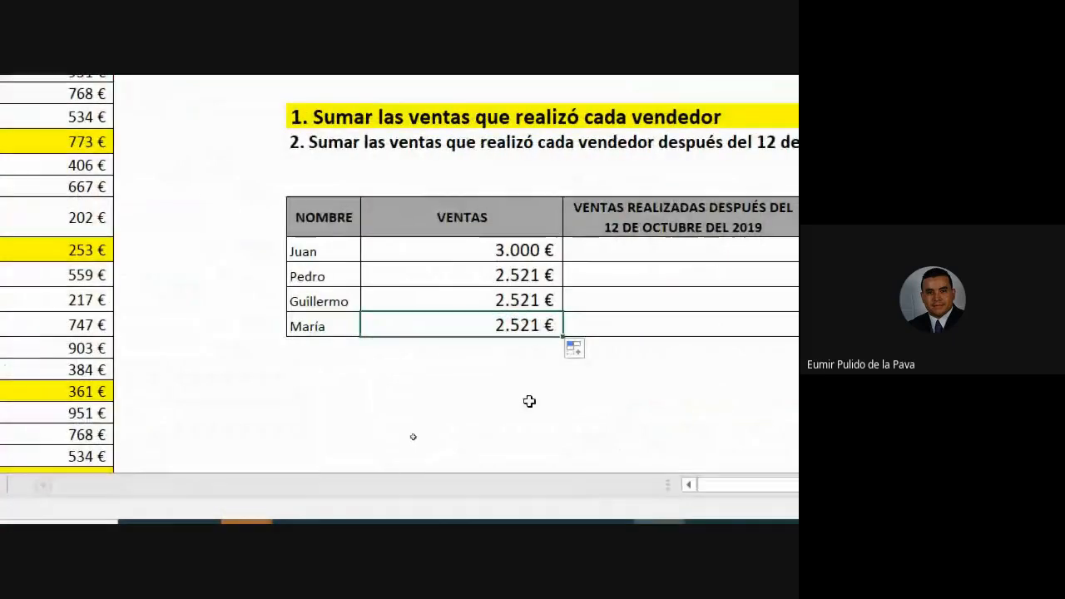
# Lock the rows of the criteria range in the G14 formula as B$2:B$27.
pyautogui.press('Up')
pyautogui.press('Up')
pyautogui.press('Up')
pyautogui.press('F2')
pyautogui.moveTo(458, 249); pyautogui.dragTo(515, 249)
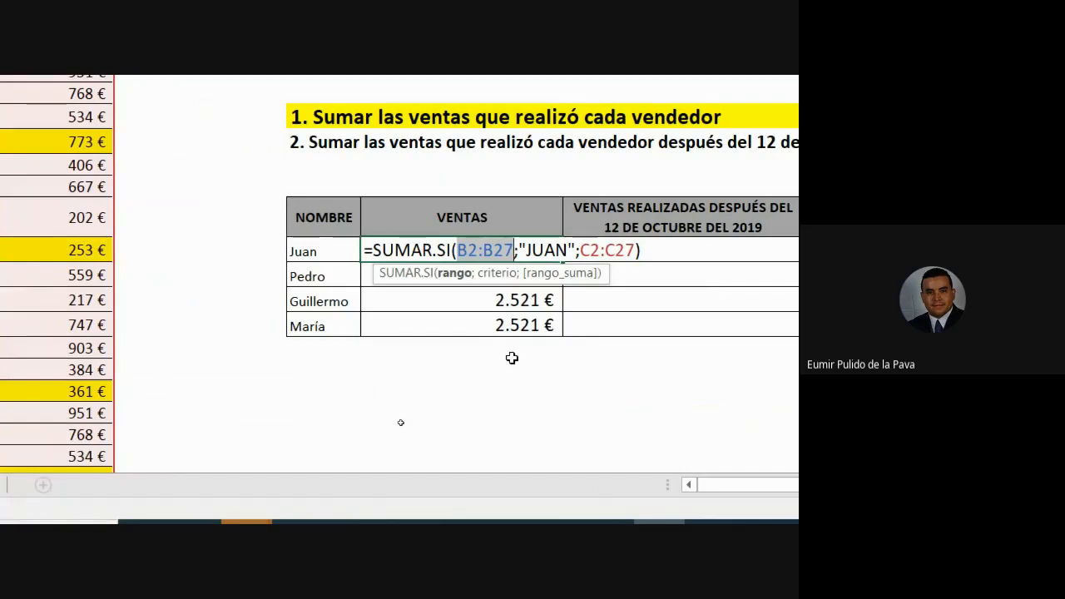
pyautogui.press('F4')
pyautogui.press('F4')
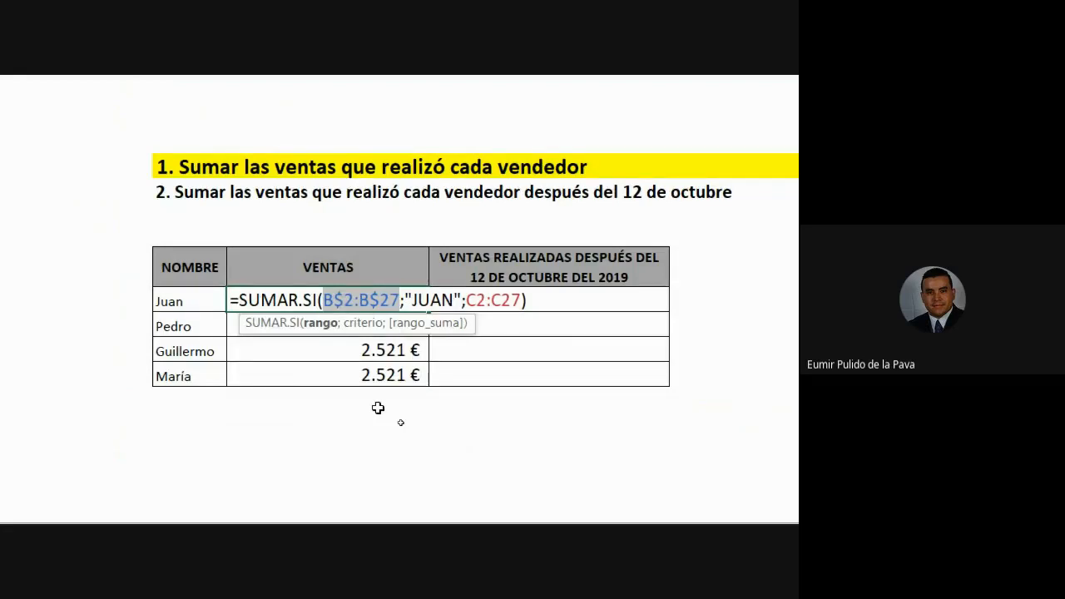
pyautogui.press('Return')
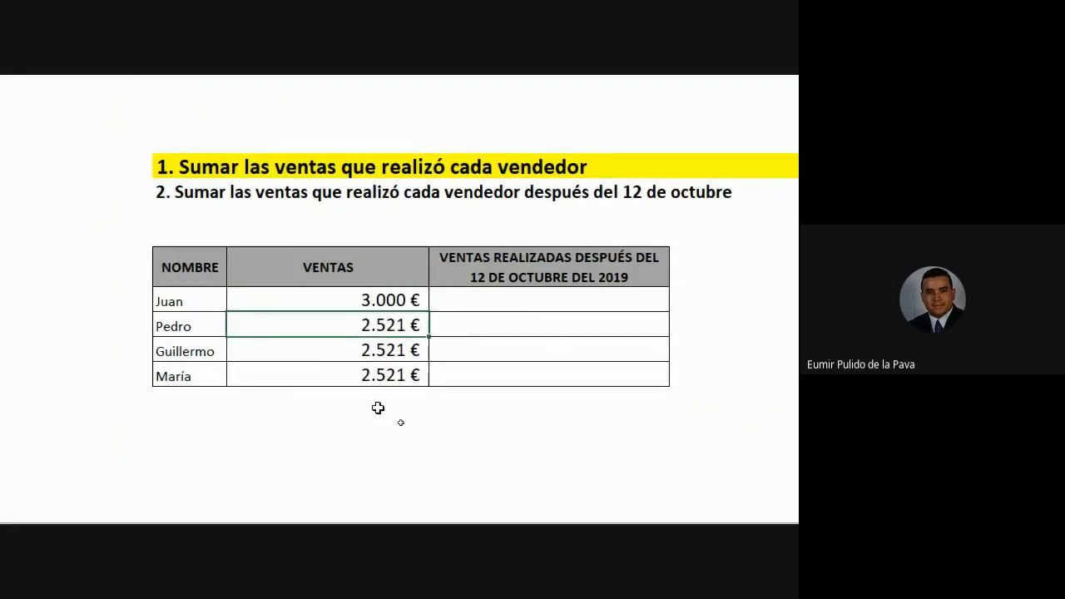
# Lock the rows of the sum range in the G14 formula as C$2:C$27 and copy the formula down to G15:G17.
pyautogui.doubleClick(367, 303)
pyautogui.moveTo(466, 299); pyautogui.dragTo(520, 301)
pyautogui.press('F4')
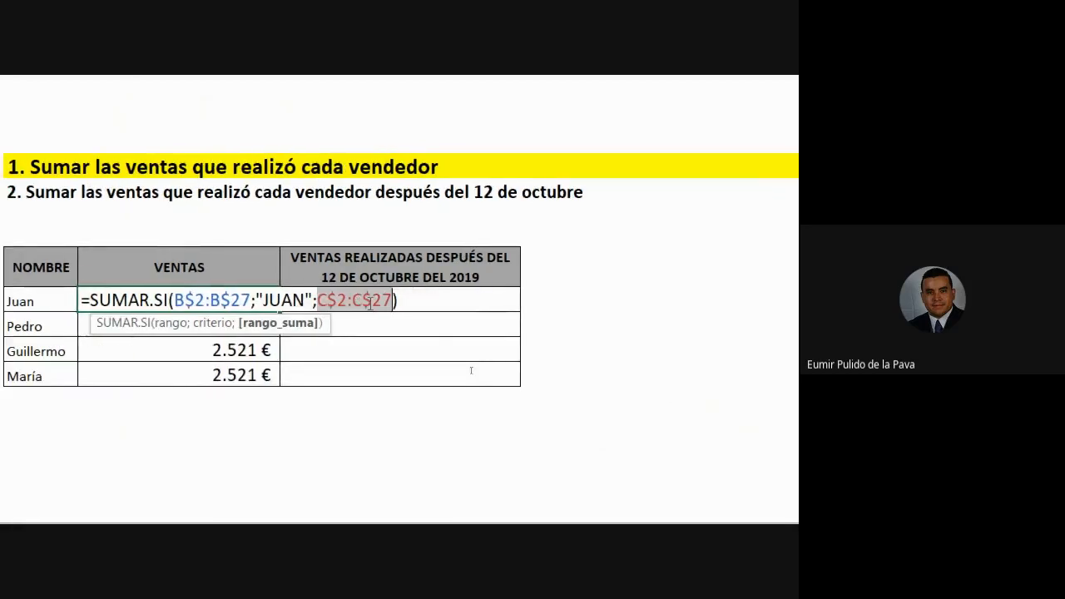
pyautogui.press('Return')
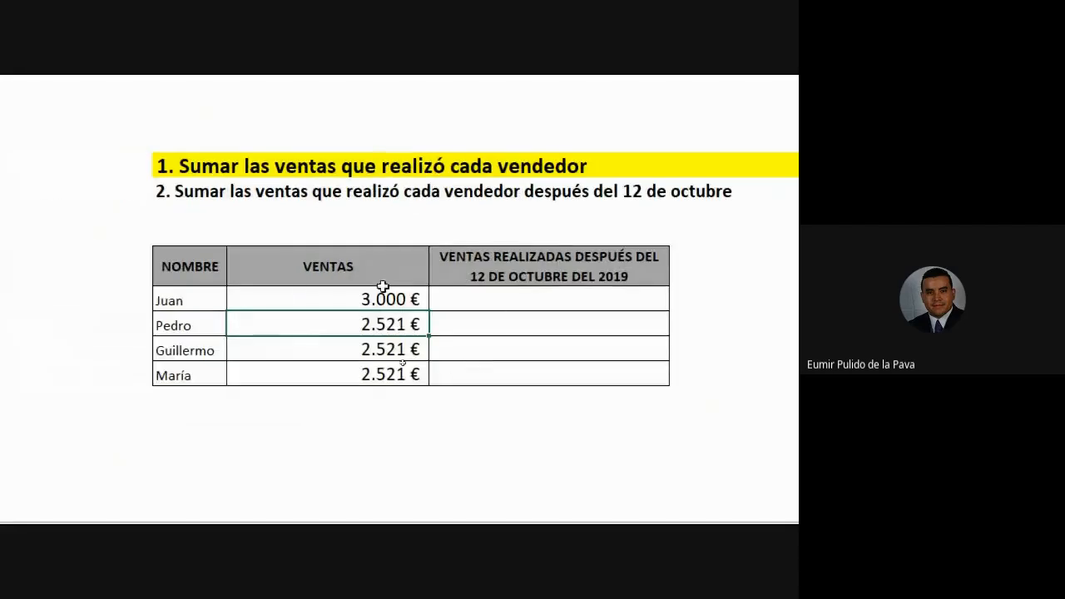
pyautogui.click(380, 298)
pyautogui.moveTo(427, 311); pyautogui.dragTo(427, 393)
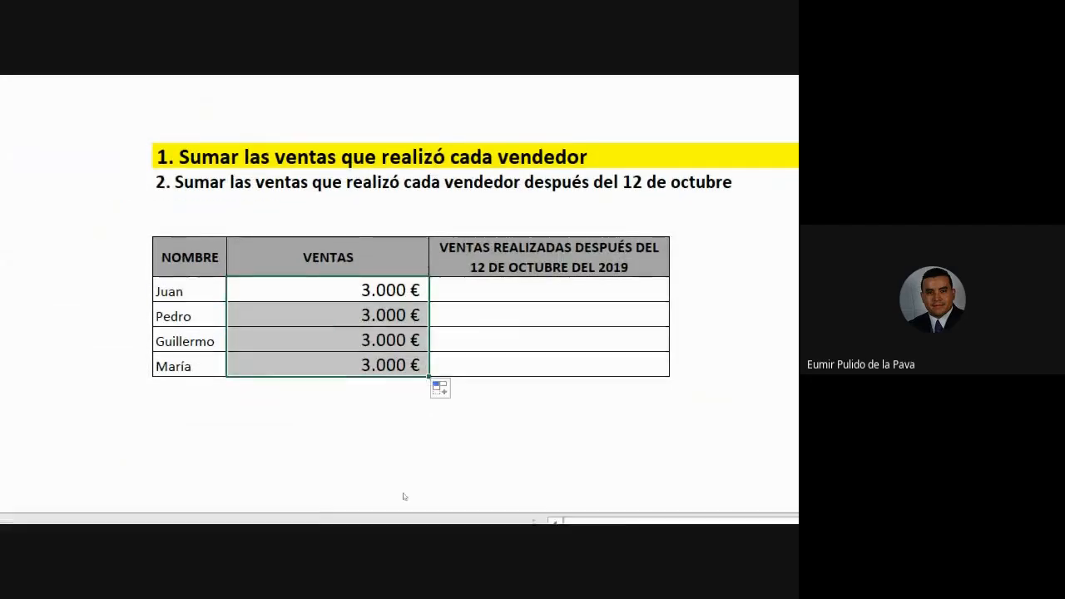
# Switch to the Google Meet call, admit the participant waiting to join, and return to the Excel workbook.
pyautogui.moveTo(228, 503)
pyautogui.click(205, 419)
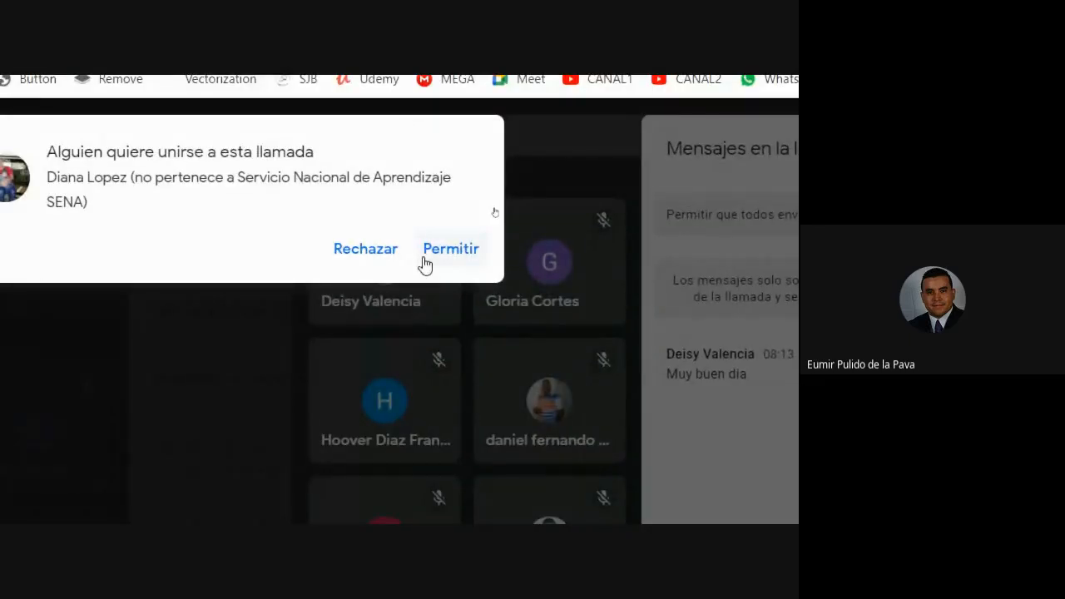
pyautogui.click(425, 265)
pyautogui.hotkey('alt', 'Tab')
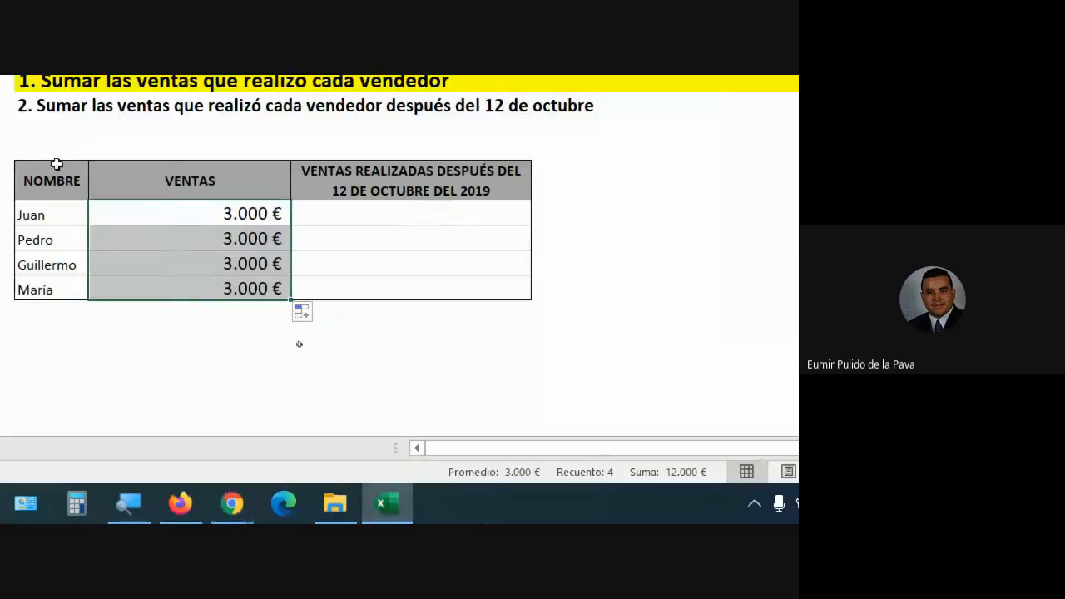
# Open the copied formulas in G15, G16 and G17 in turn to check their locked ranges, leaving them unedited.
pyautogui.doubleClick(167, 237)
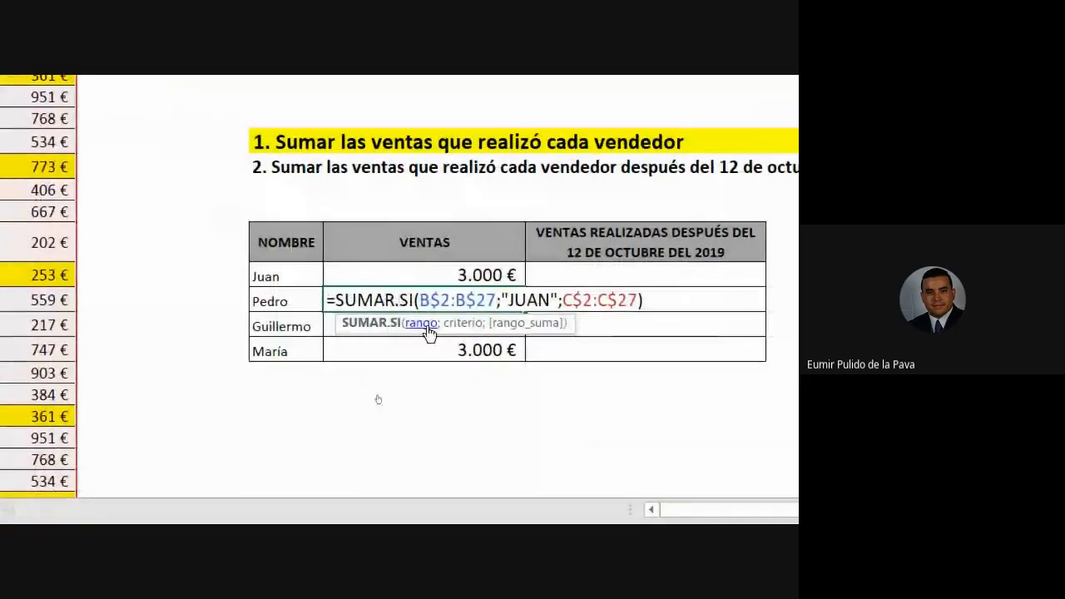
pyautogui.click(339, 326)
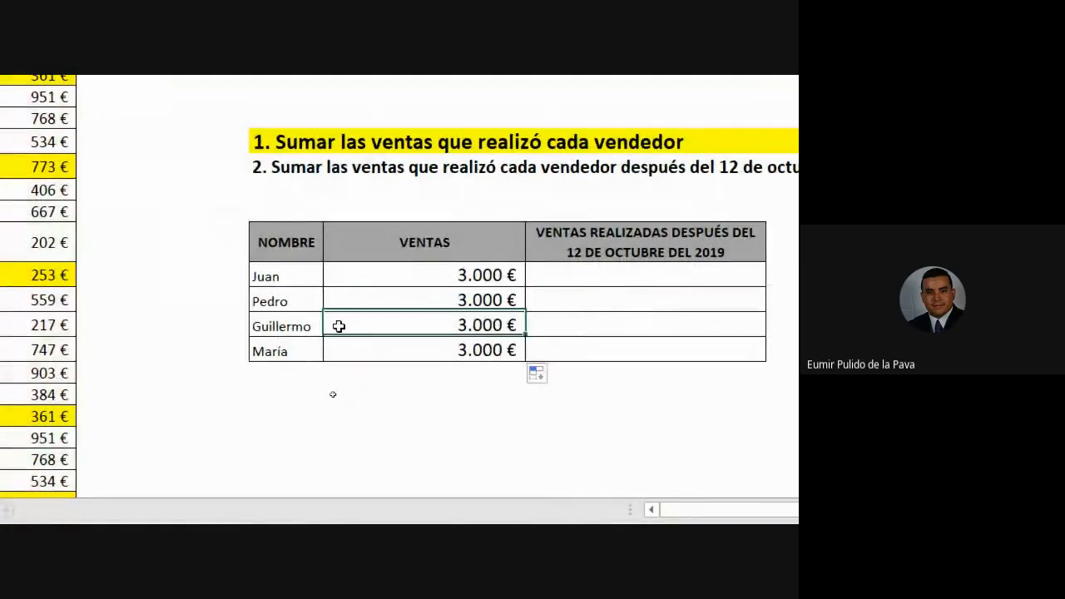
pyautogui.doubleClick(339, 326)
pyautogui.click(347, 353)
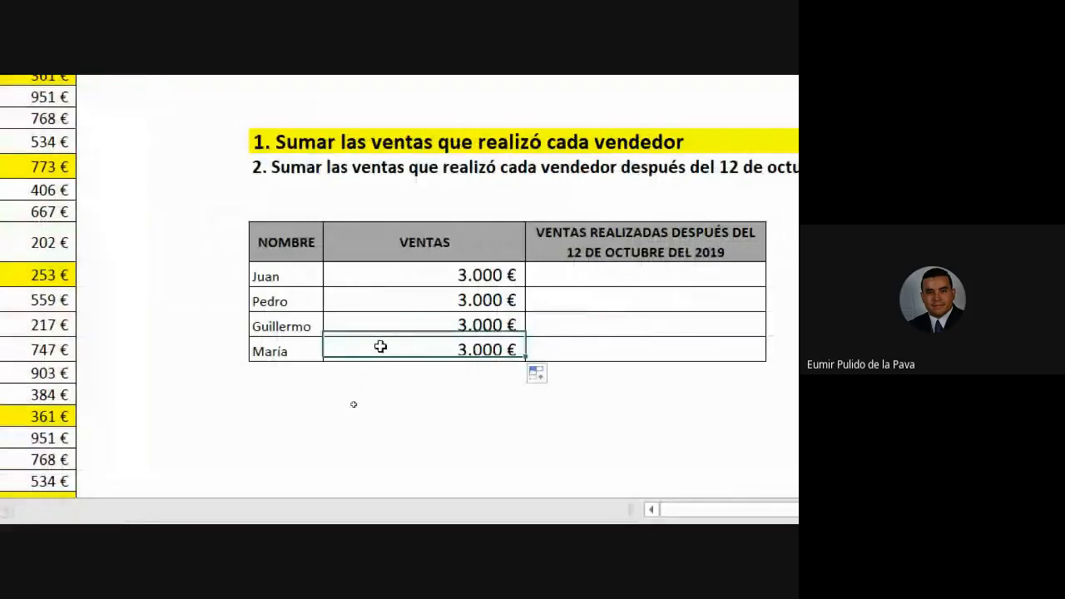
pyautogui.doubleClick(382, 347)
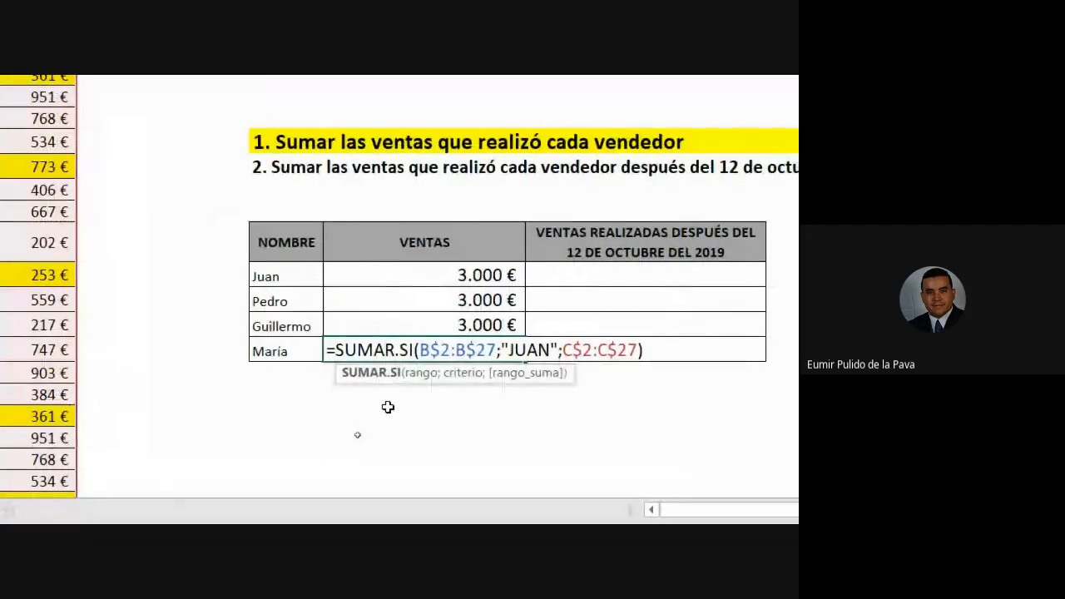
pyautogui.press('Escape')
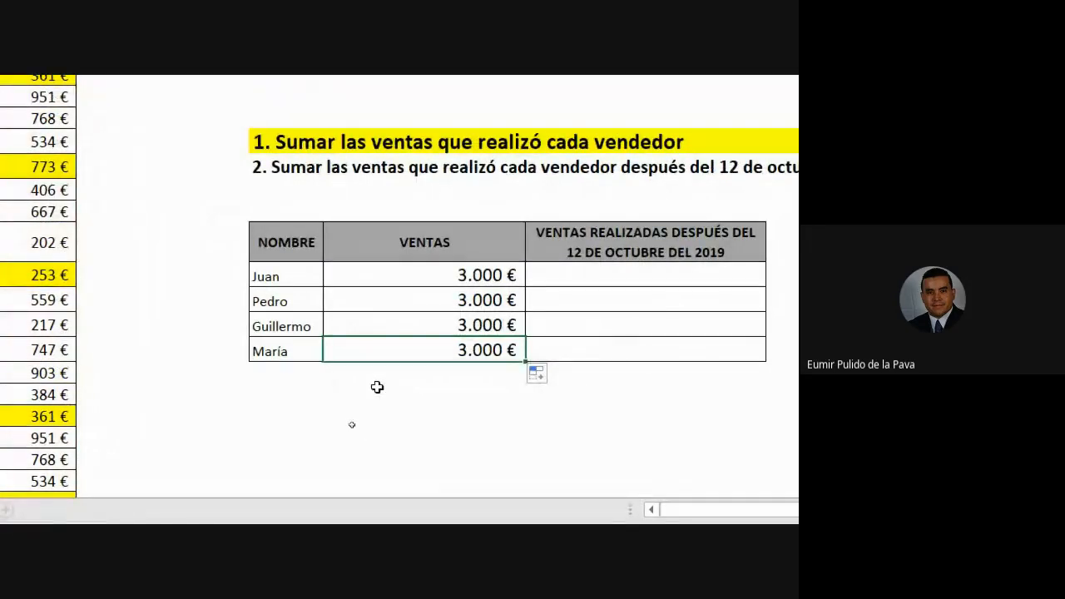
# Compare the criteria range in the G15 formula with the sellers listed in the sales table, leaving the formula unedited.
pyautogui.doubleClick(391, 299)
pyautogui.moveTo(419, 299); pyautogui.dragTo(497, 302)
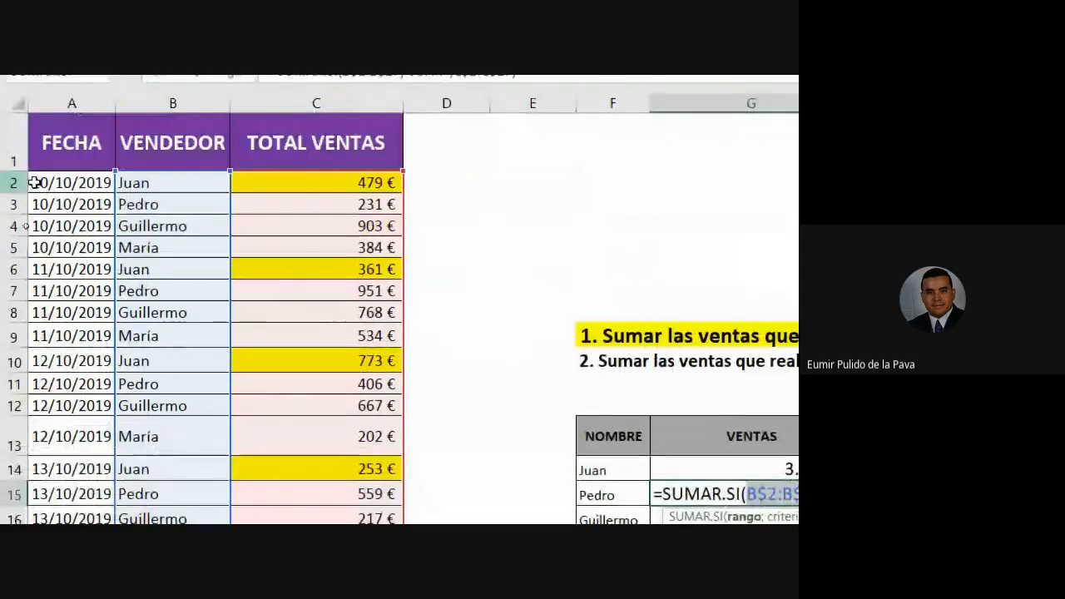
pyautogui.scroll(-2, 31, 419)
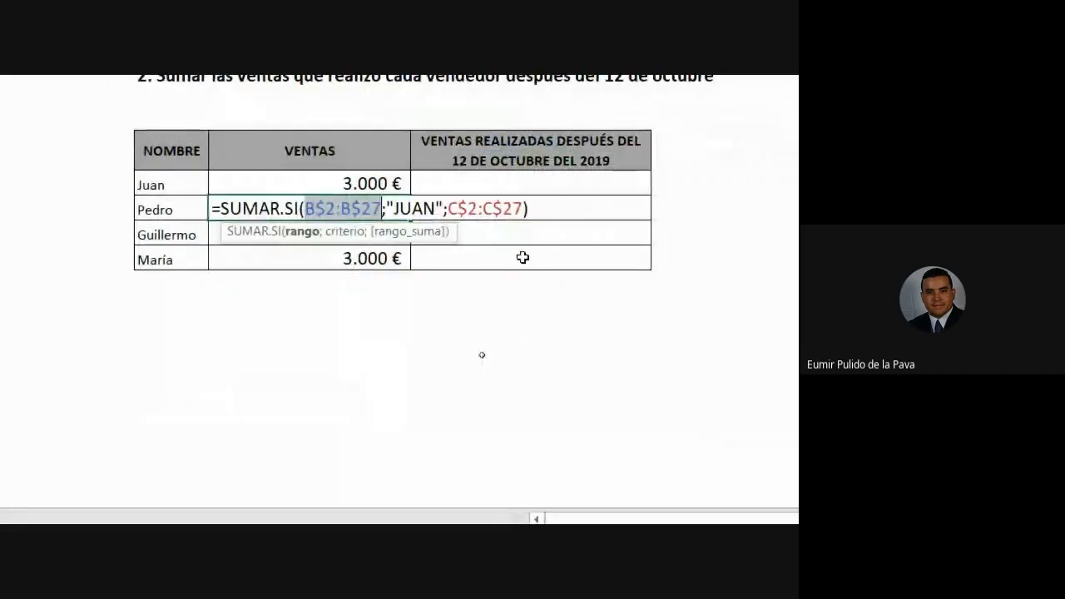
pyautogui.press('Escape')
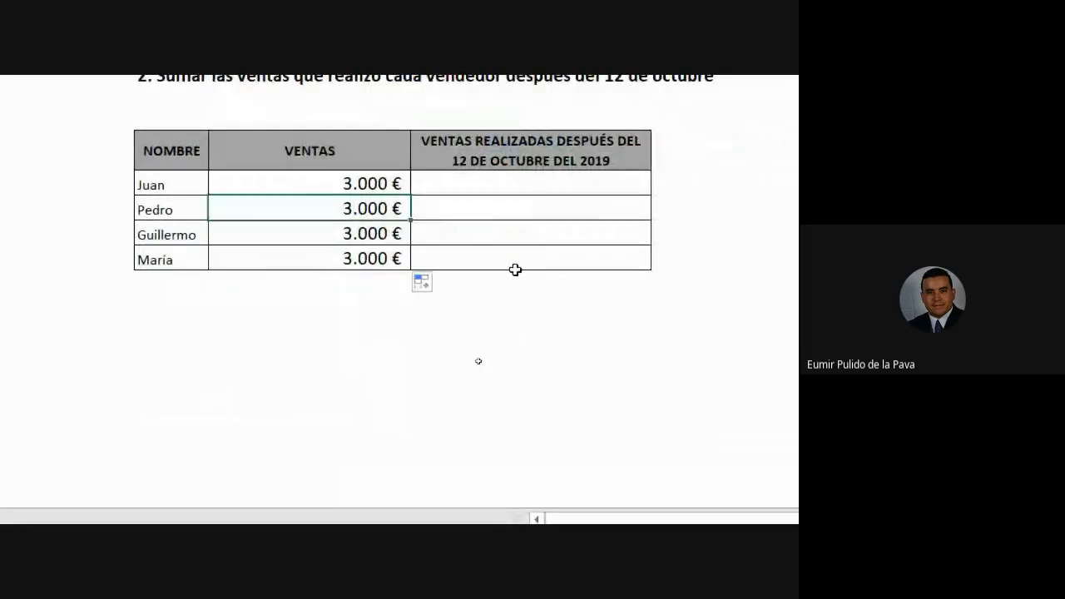
# Replace the criterion in the G15 SUMAR.SI formula with that row's seller name in capitals, keeping the quotation marks.
pyautogui.doubleClick(369, 208)
pyautogui.click(436, 209)
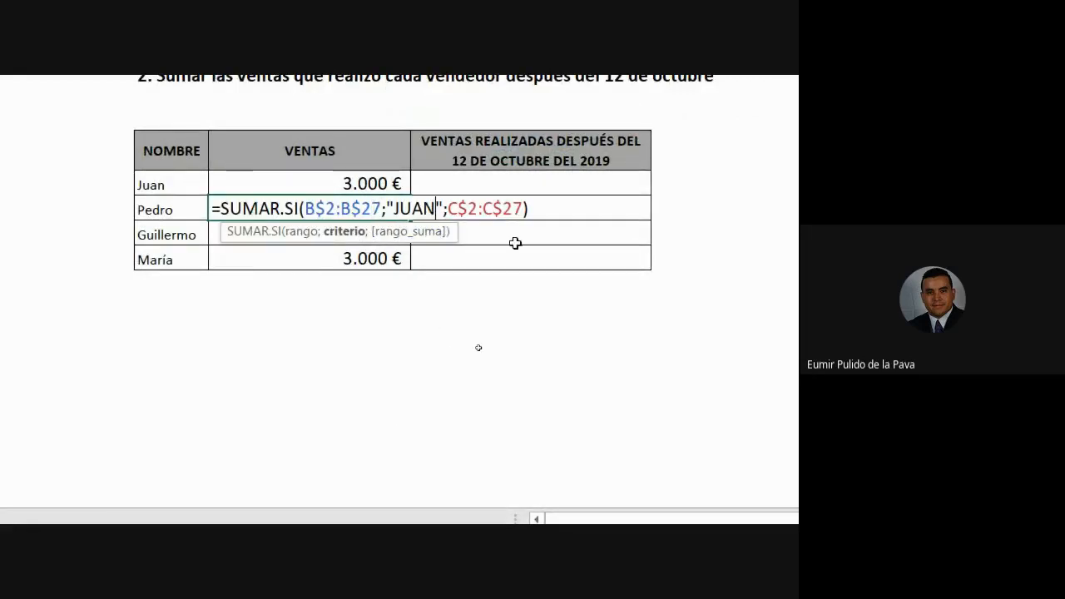
pyautogui.press('BackSpace')
pyautogui.press('BackSpace')
pyautogui.press('BackSpace')
pyautogui.press('BackSpace')
pyautogui.write('PEDR')
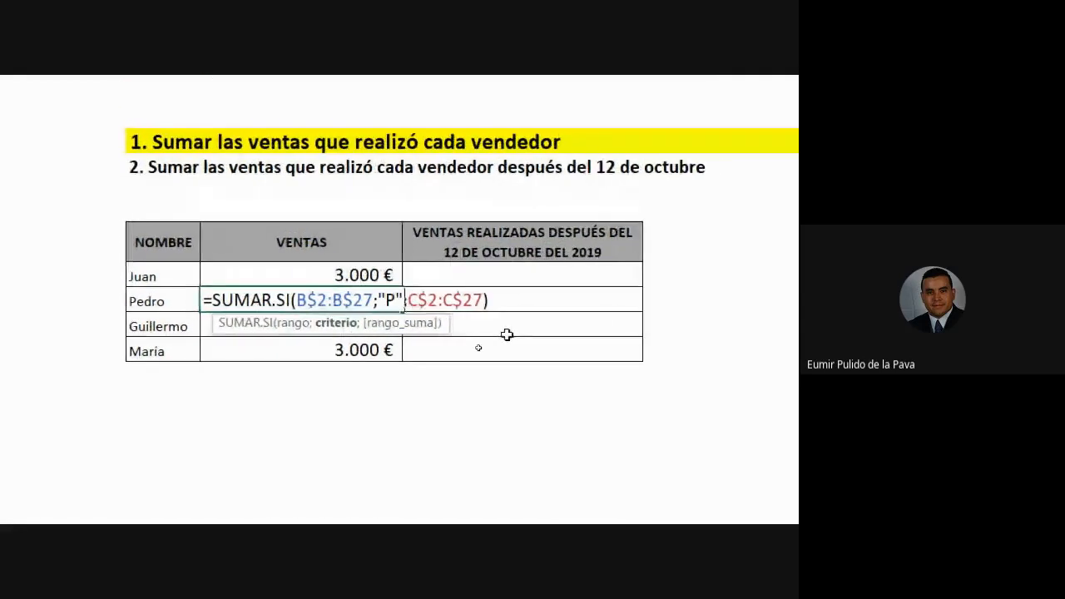
pyautogui.write('O')
pyautogui.press('Return')
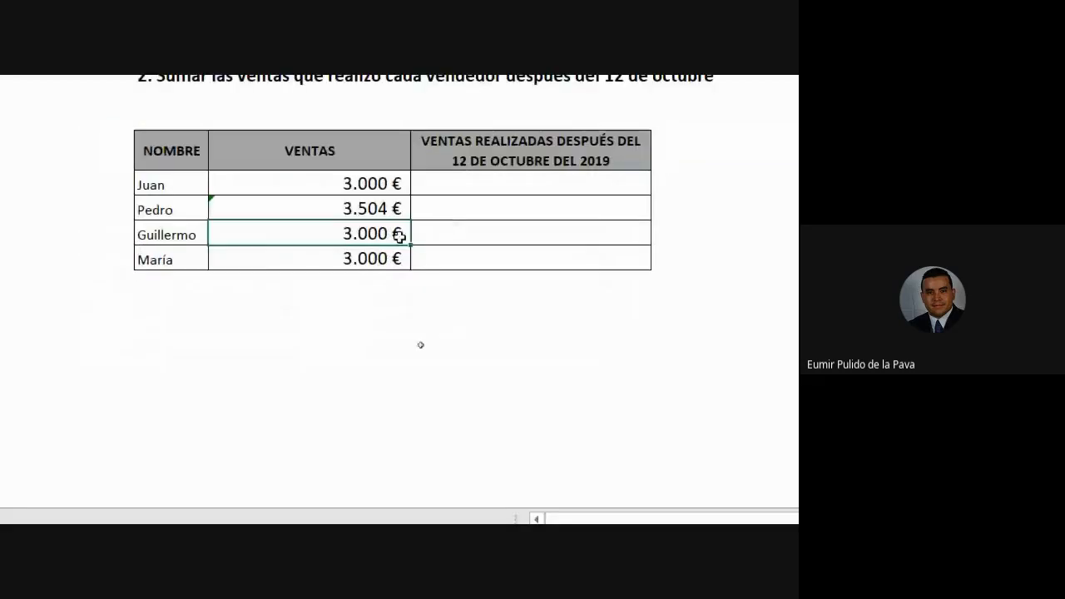
# Replace the criterion in the G16 SUMAR.SI formula with that row's seller name in capitals, keeping the quotation marks.
pyautogui.doubleClick(341, 238)
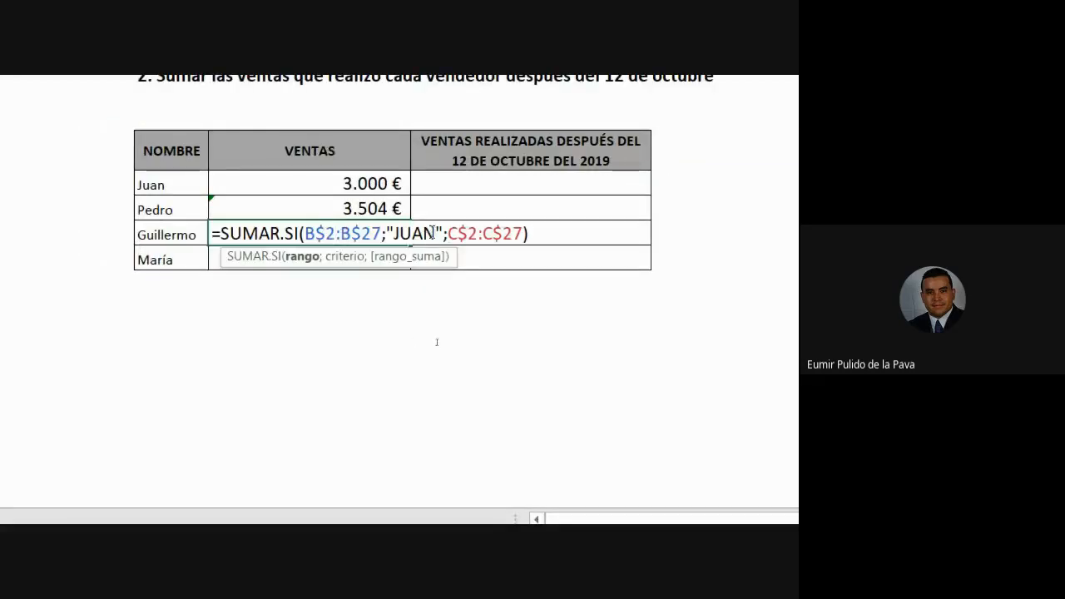
pyautogui.click(433, 233)
pyautogui.press('BackSpace')
pyautogui.press('BackSpace')
pyautogui.press('BackSpace')
pyautogui.press('BackSpace')
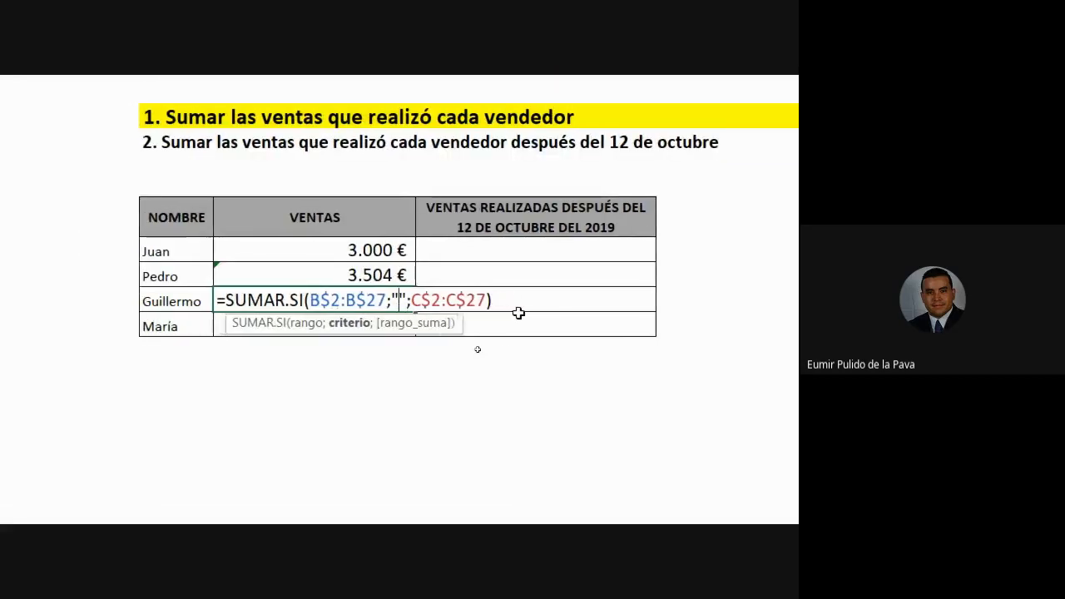
pyautogui.write('GUILLERMO')
pyautogui.press('Return')
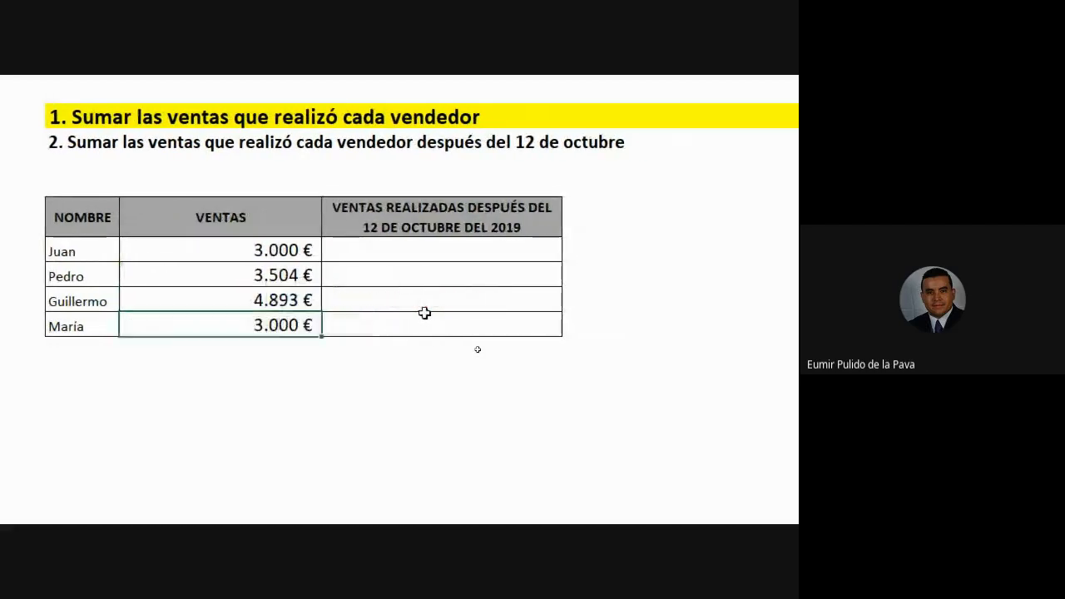
# Replace the criterion in the G17 SUMAR.SI formula with that row's seller name in capitals, without its accent.
pyautogui.doubleClick(301, 326)
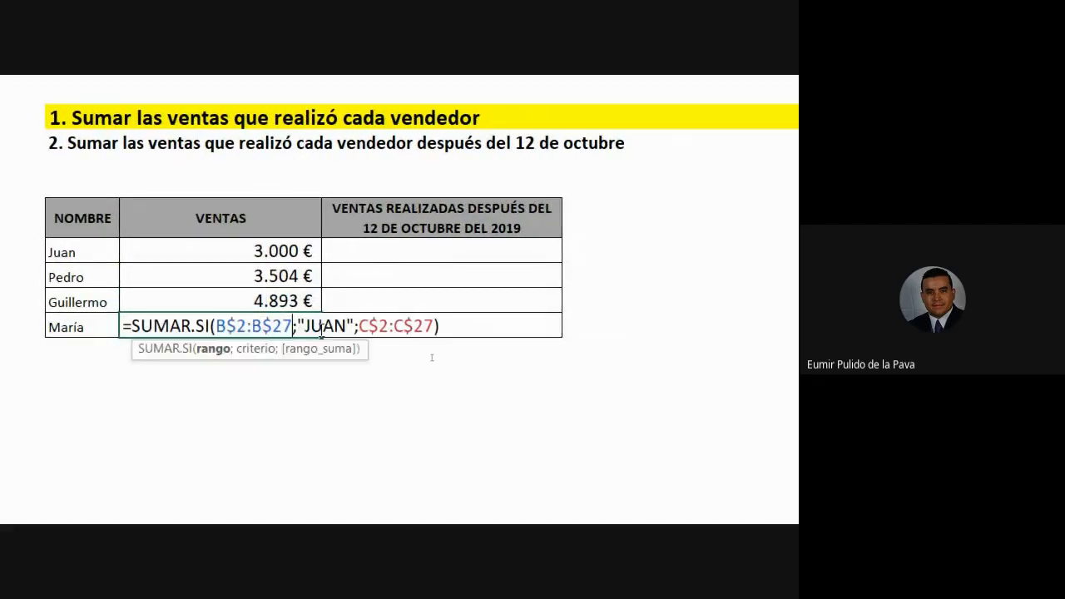
pyautogui.click(348, 325)
pyautogui.press('BackSpace')
pyautogui.press('BackSpace')
pyautogui.press('BackSpace')
pyautogui.press('BackSpace')
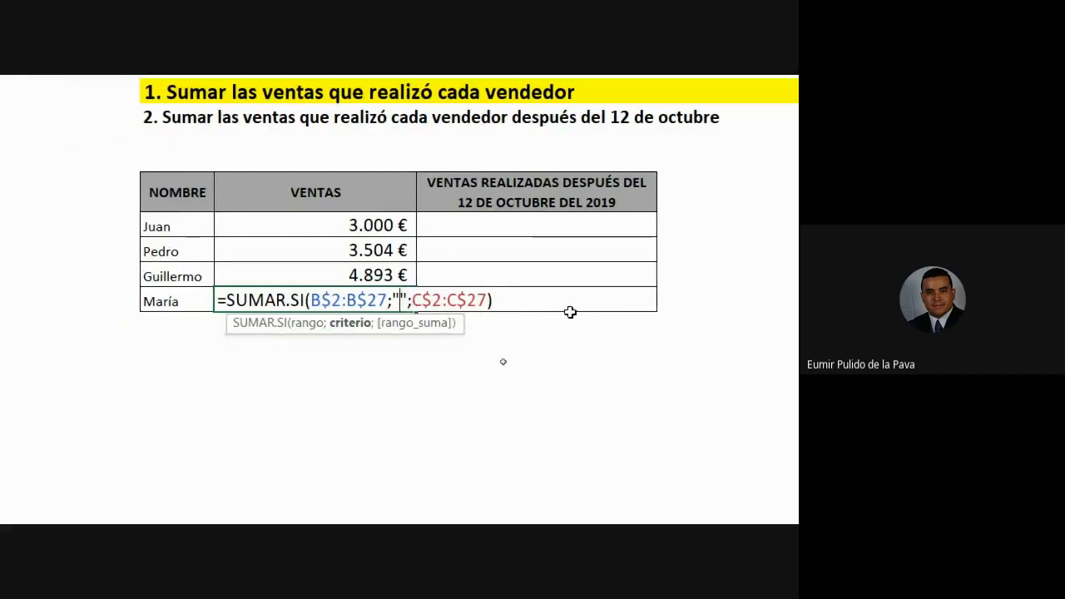
pyautogui.write('MARIA')
pyautogui.press('Return')
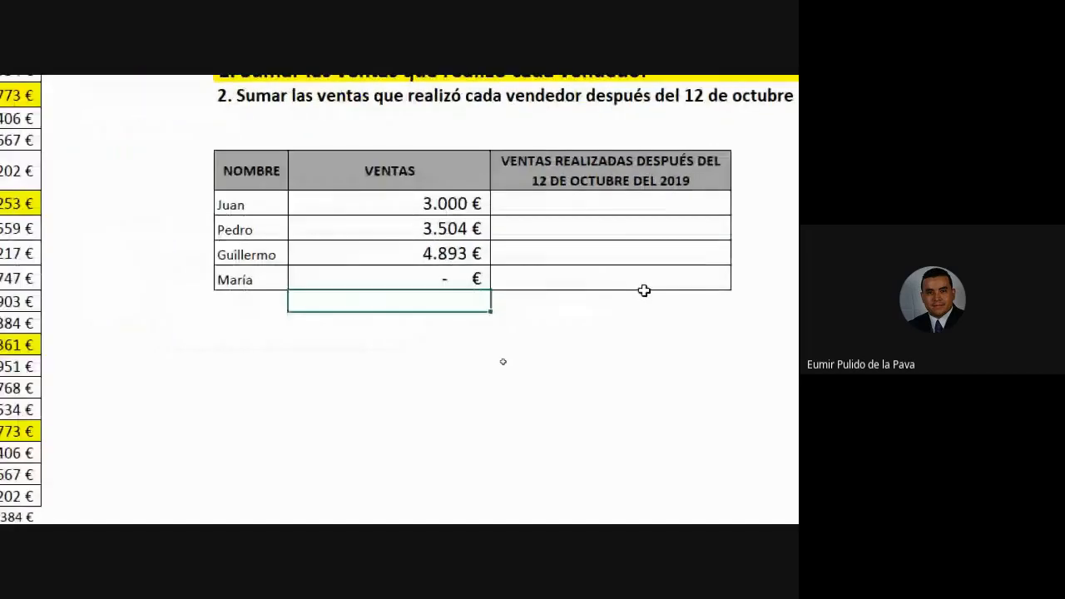
# Compare the formulas in G16 and G15 without editing them, and open the G17 formula to check its criterion.
pyautogui.click(396, 277)
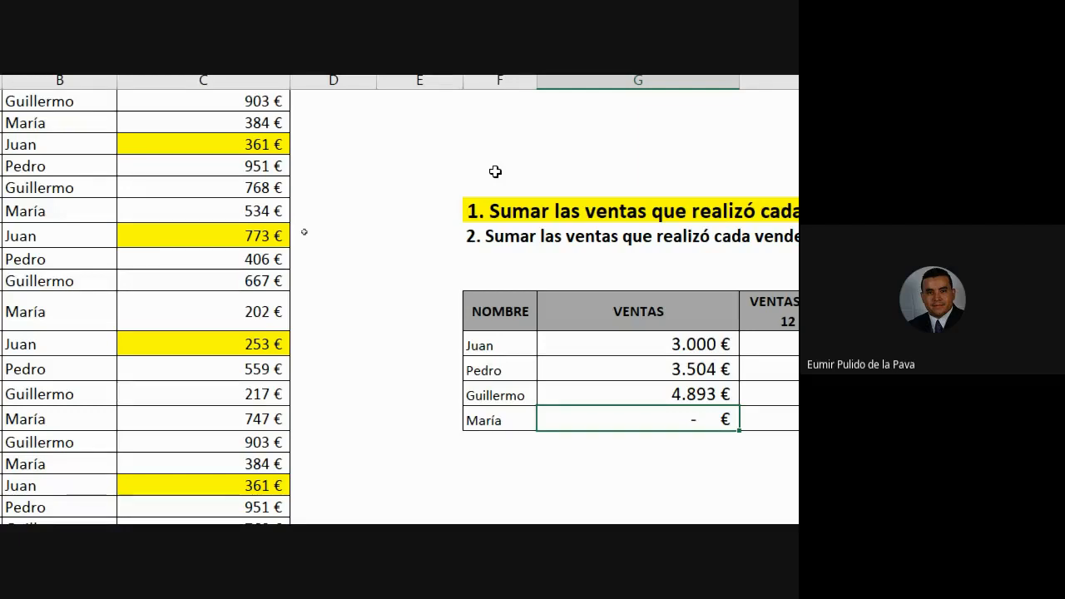
pyautogui.click(659, 393)
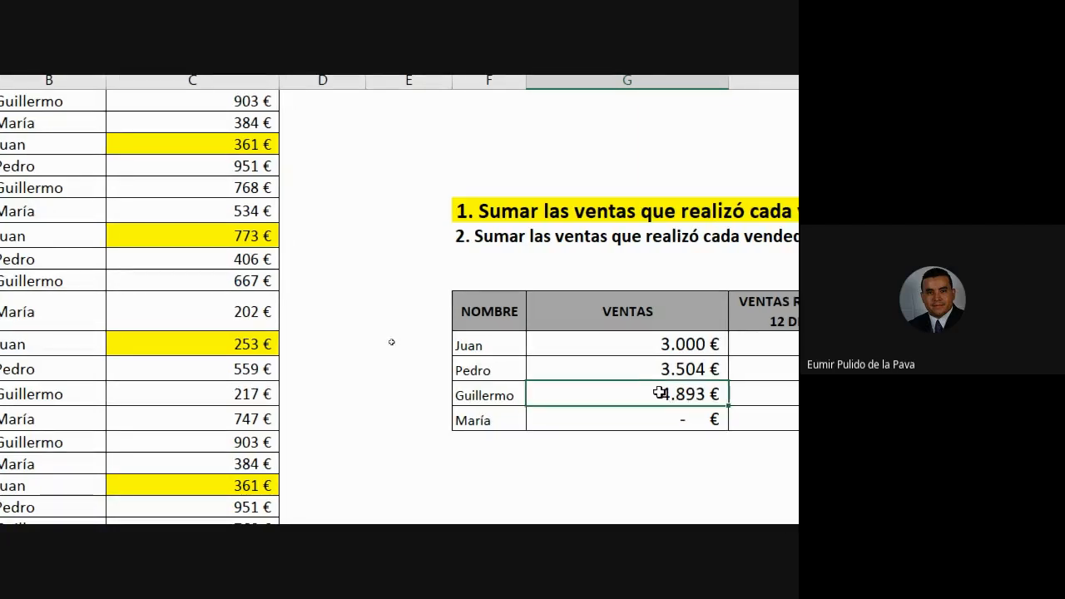
pyautogui.doubleClick(659, 392)
pyautogui.click(424, 366)
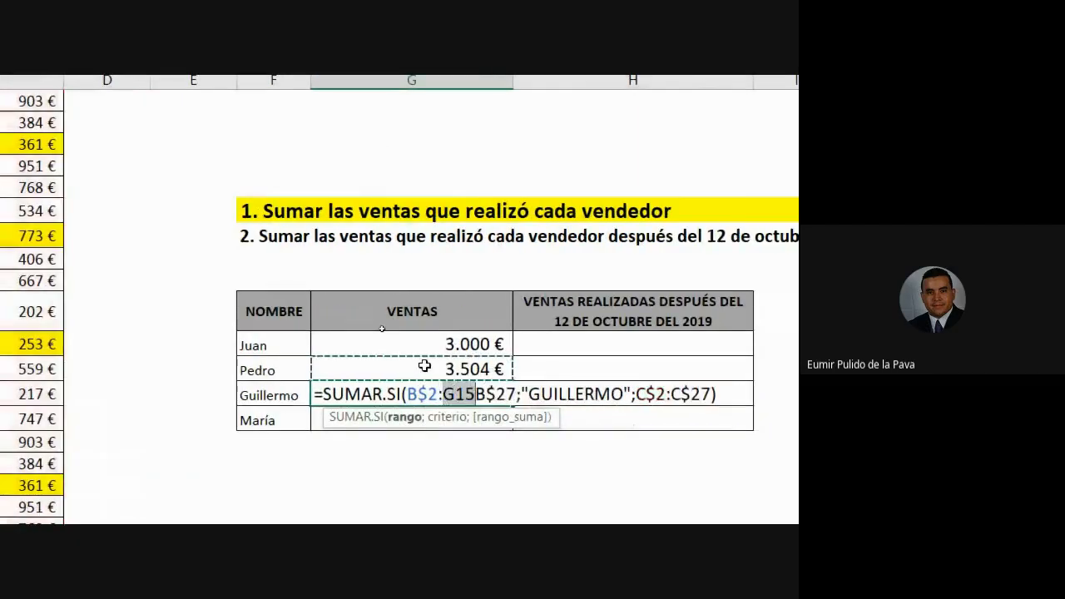
pyautogui.press('Escape')
pyautogui.press('Escape')
pyautogui.doubleClick(426, 366)
pyautogui.press('Escape')
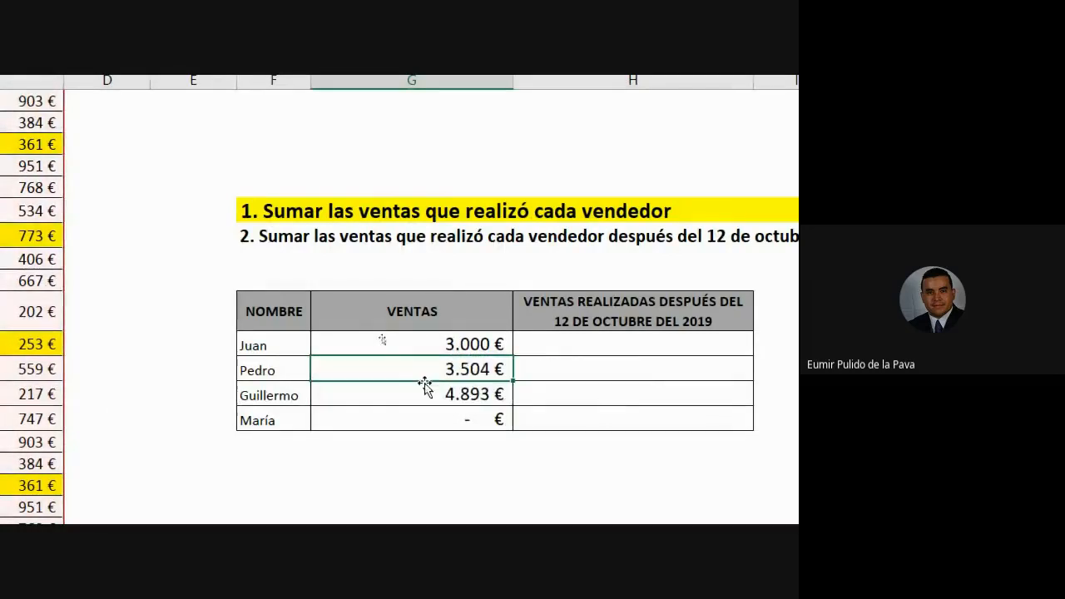
pyautogui.doubleClick(394, 418)
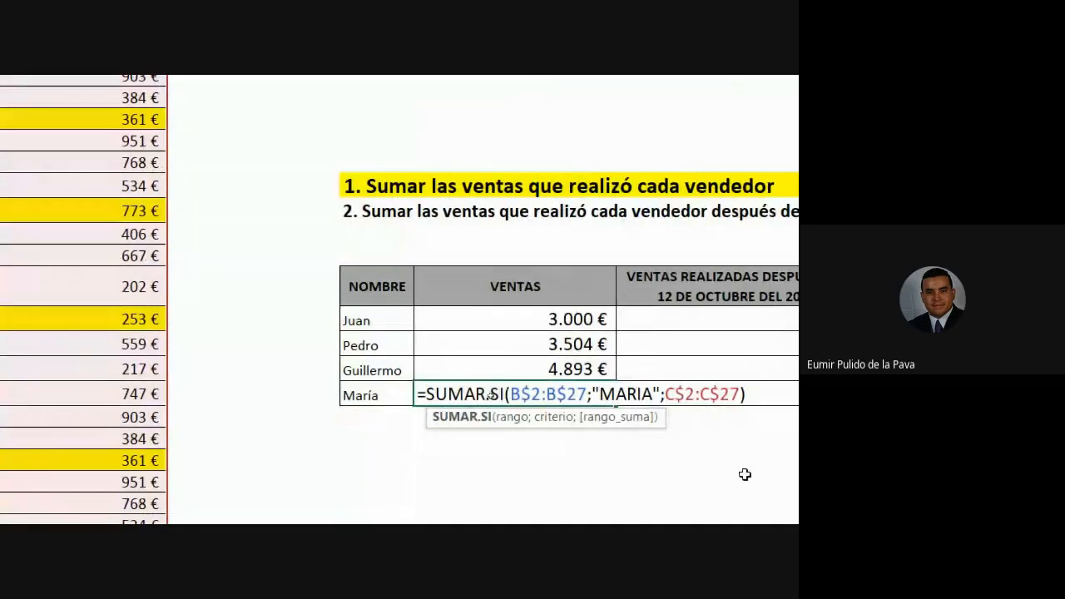
# Set the screen magnifier to 100%, check the Google Meet call, and return to the Excel workbook.
pyautogui.moveTo(568, 506)
pyautogui.click(442, 416)
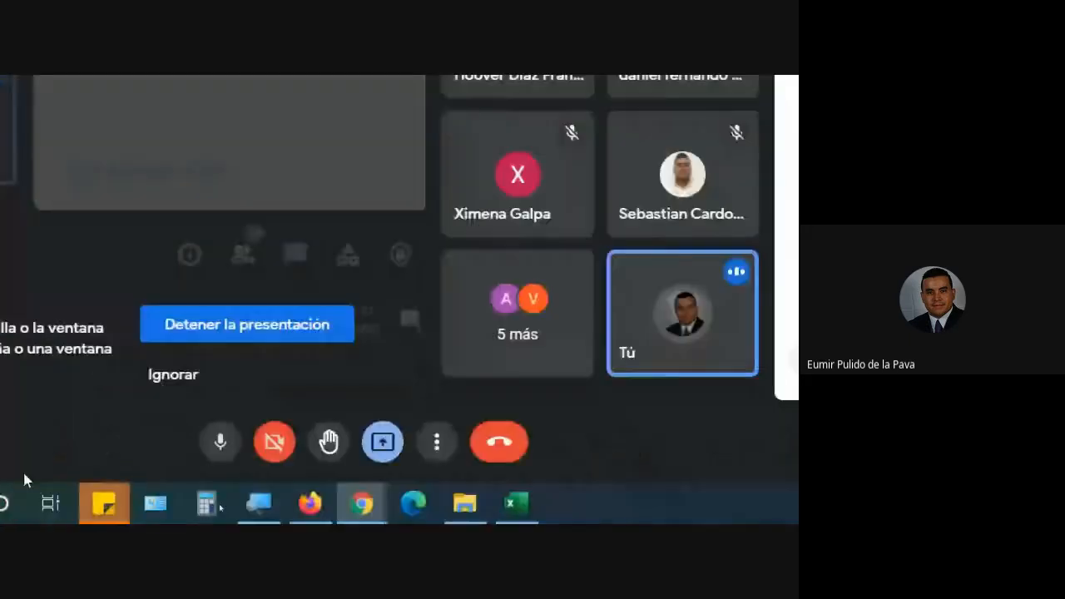
pyautogui.click(78, 509)
pyautogui.click(250, 427)
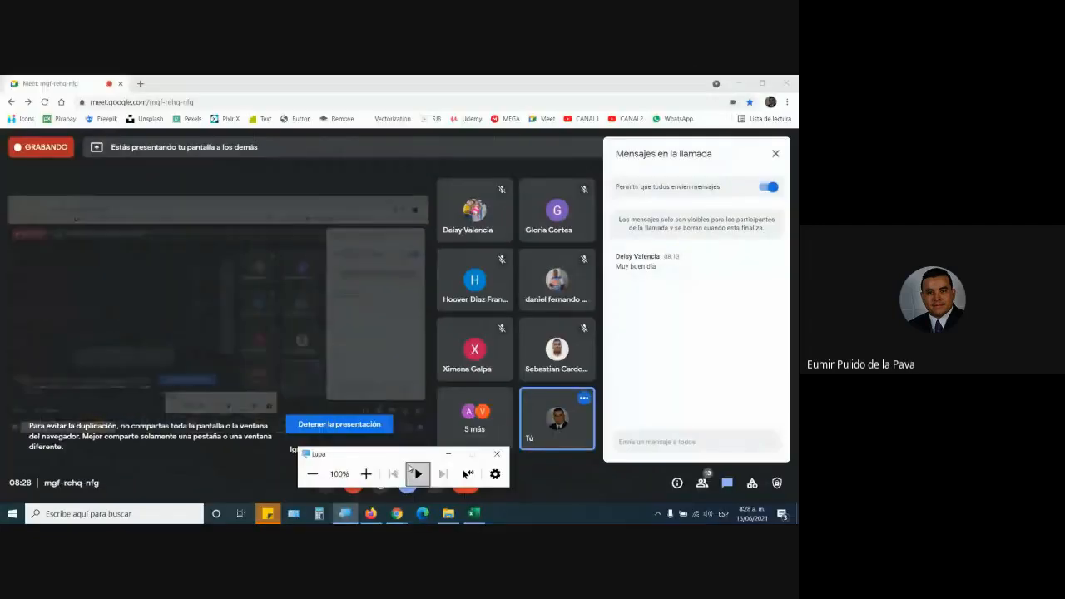
pyautogui.click(473, 514)
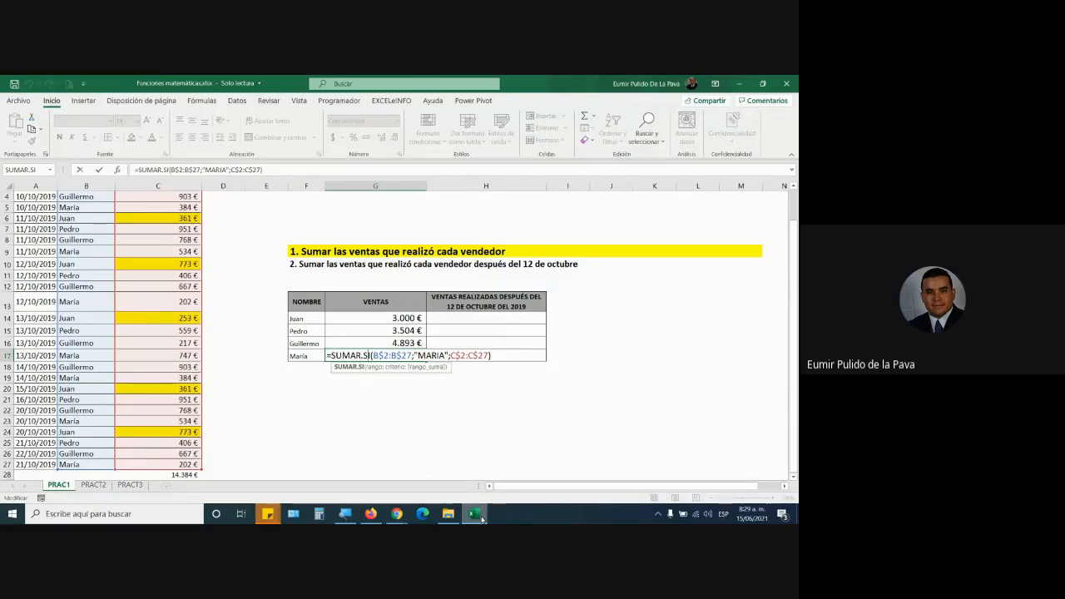
pyautogui.click(482, 518)
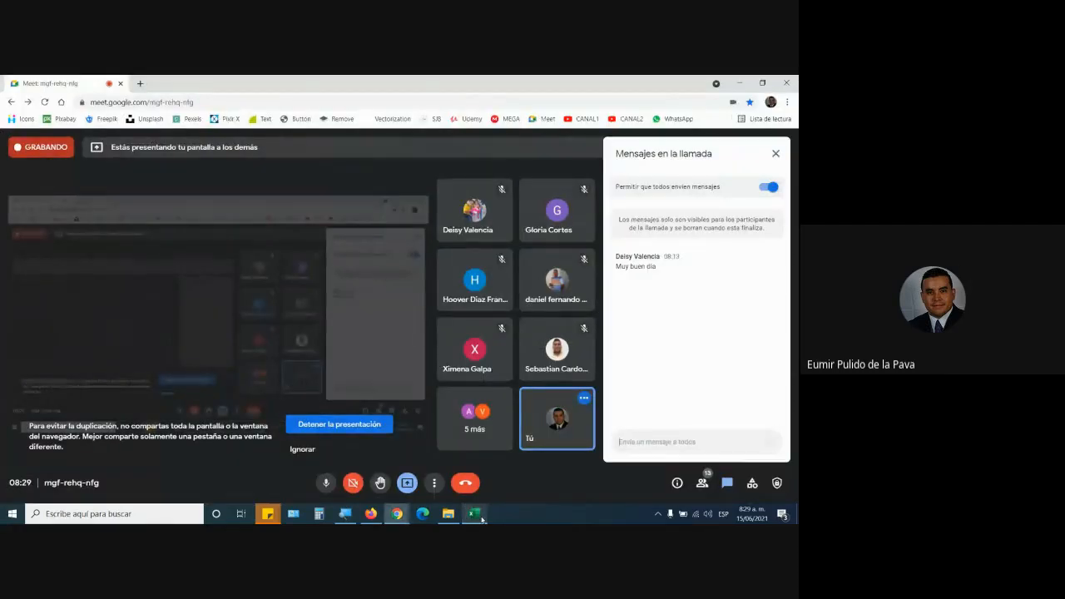
pyautogui.click(482, 519)
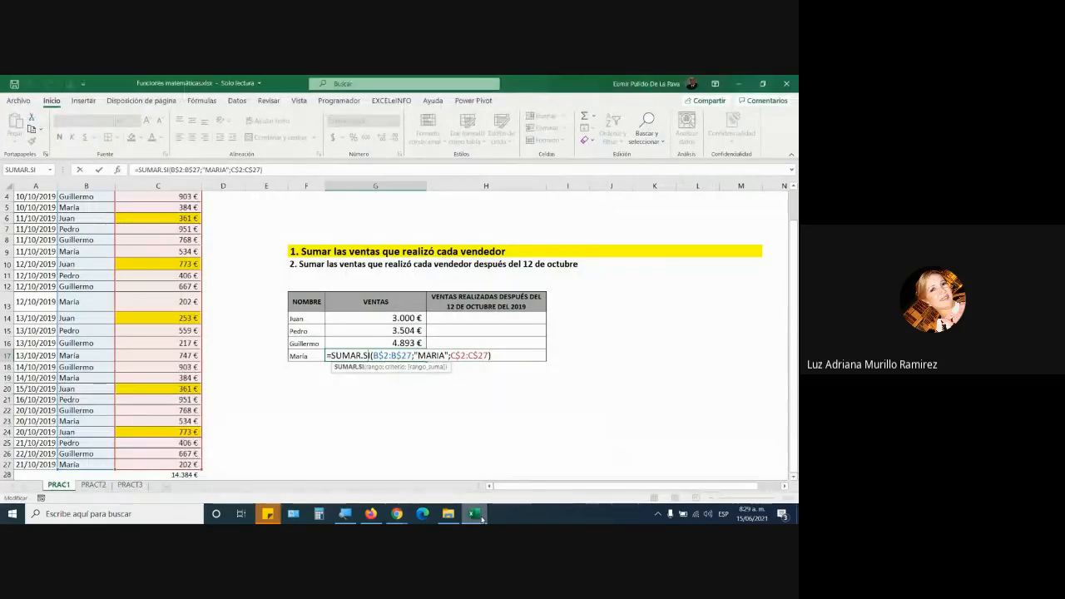
# Magnify the screen to 200% and check both ranges of the G17 SUMAR.SI formula against the VENDEDOR and TOTAL VENTAS columns.
pyautogui.click(344, 513)
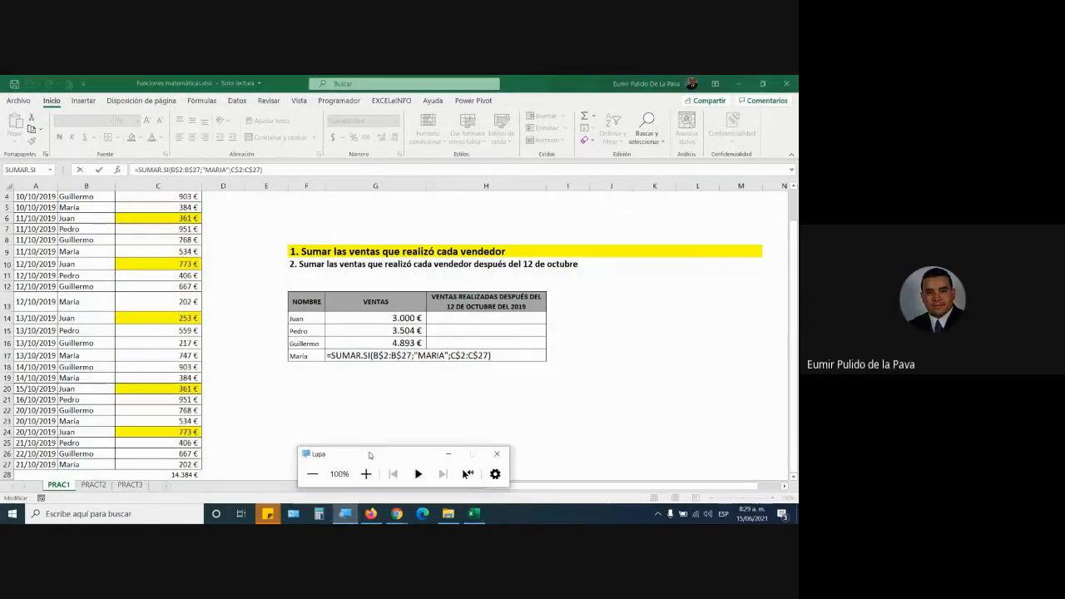
pyautogui.click(365, 473)
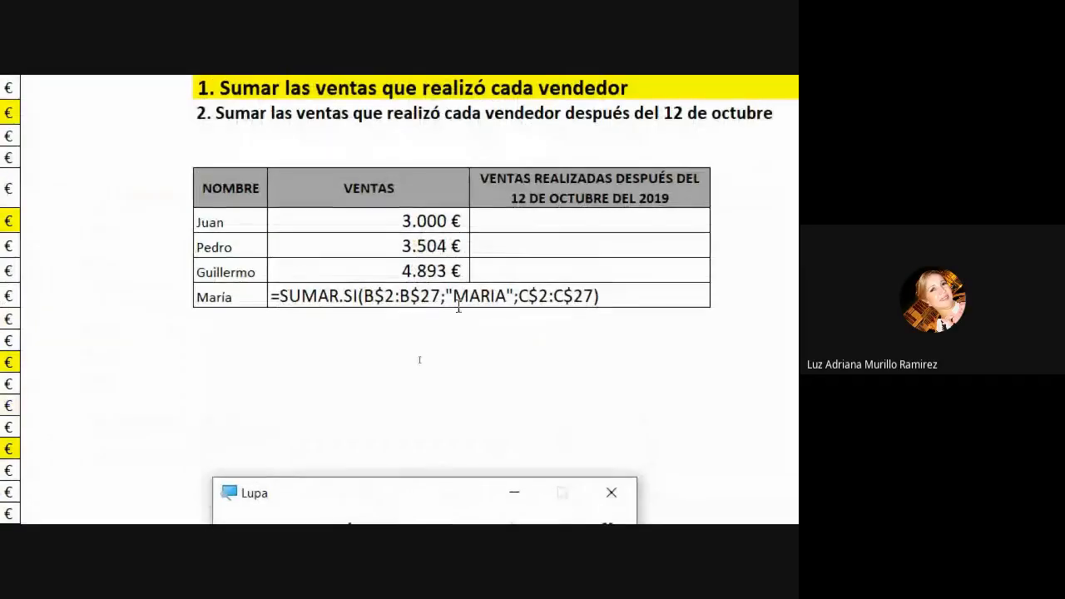
pyautogui.click(393, 356)
pyautogui.moveTo(364, 296); pyautogui.dragTo(444, 296)
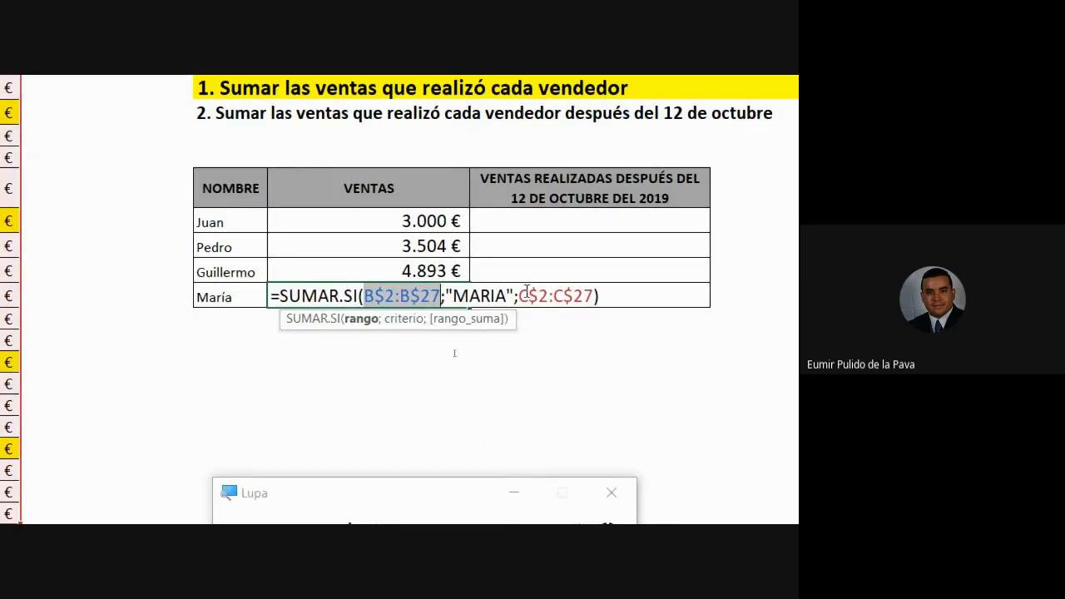
pyautogui.moveTo(519, 296); pyautogui.dragTo(586, 302)
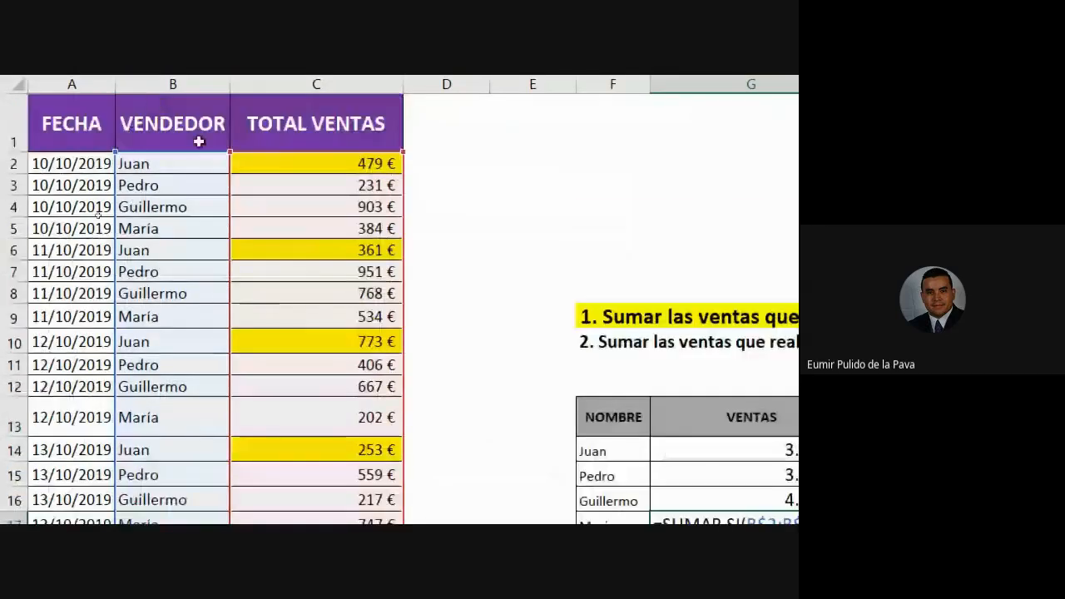
pyautogui.scroll(-2, 366, 341)
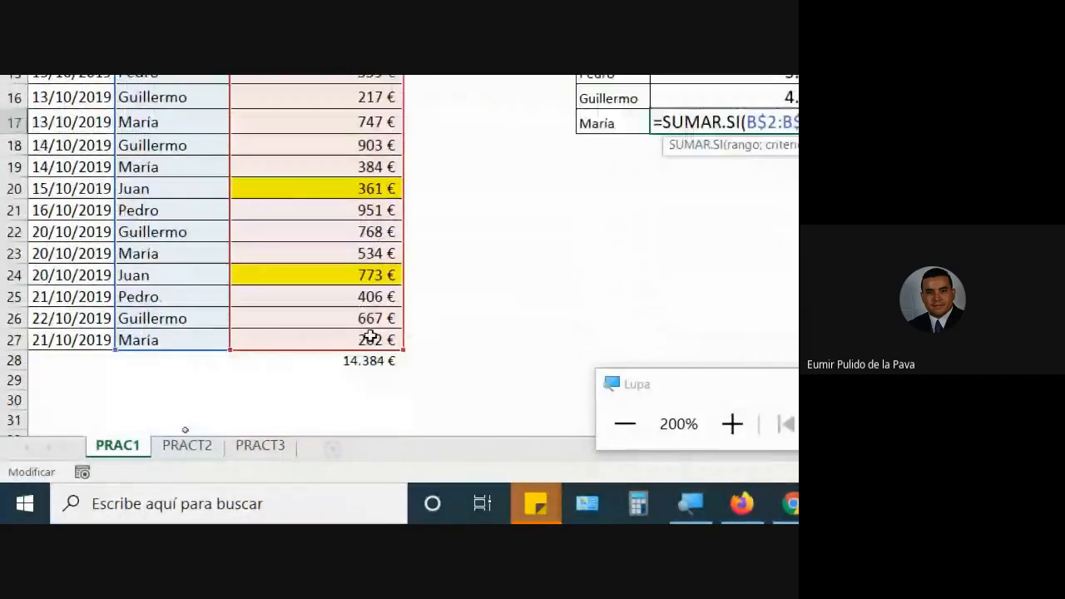
pyautogui.press('Escape')
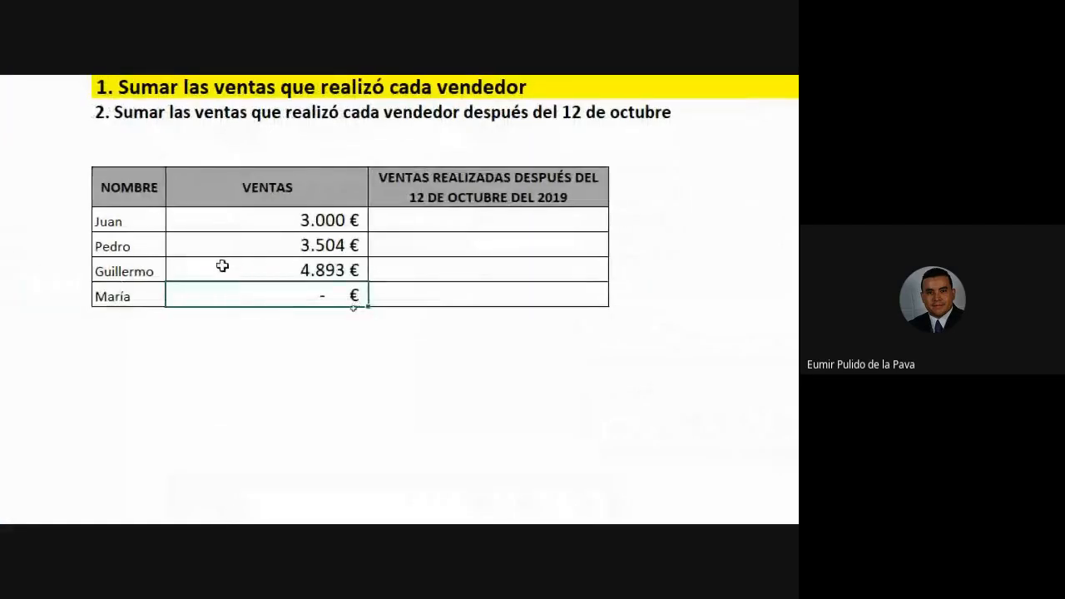
# Check the VENTAS formulas in G16 and G15 against the sales data without editing them, and open the G17 formula.
pyautogui.doubleClick(222, 267)
pyautogui.moveTo(438, 300); pyautogui.dragTo(630, 300)
pyautogui.press('Escape')
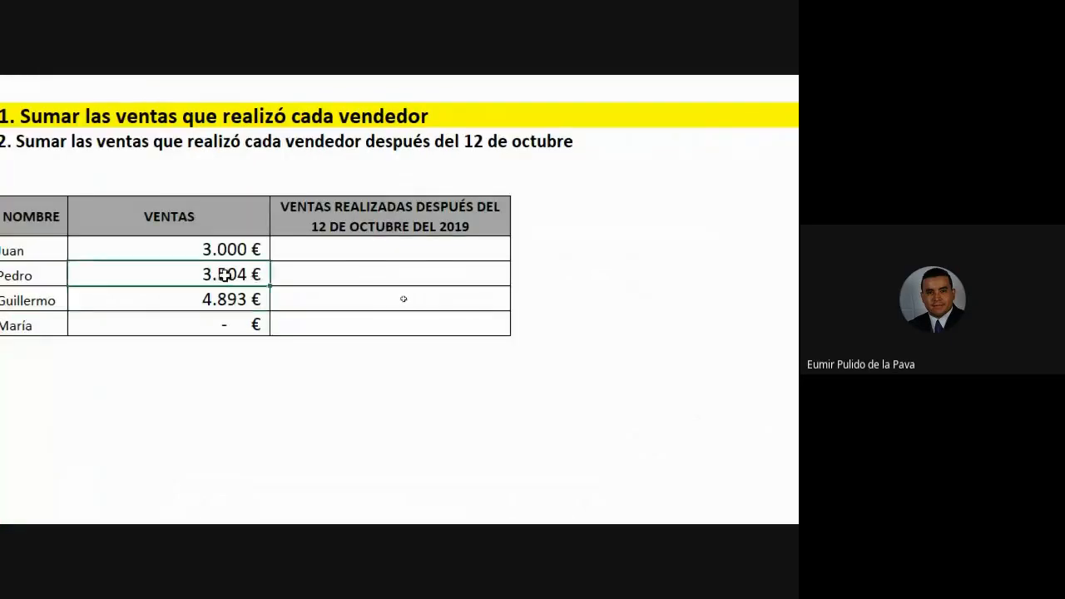
pyautogui.doubleClick(225, 278)
pyautogui.press('Escape')
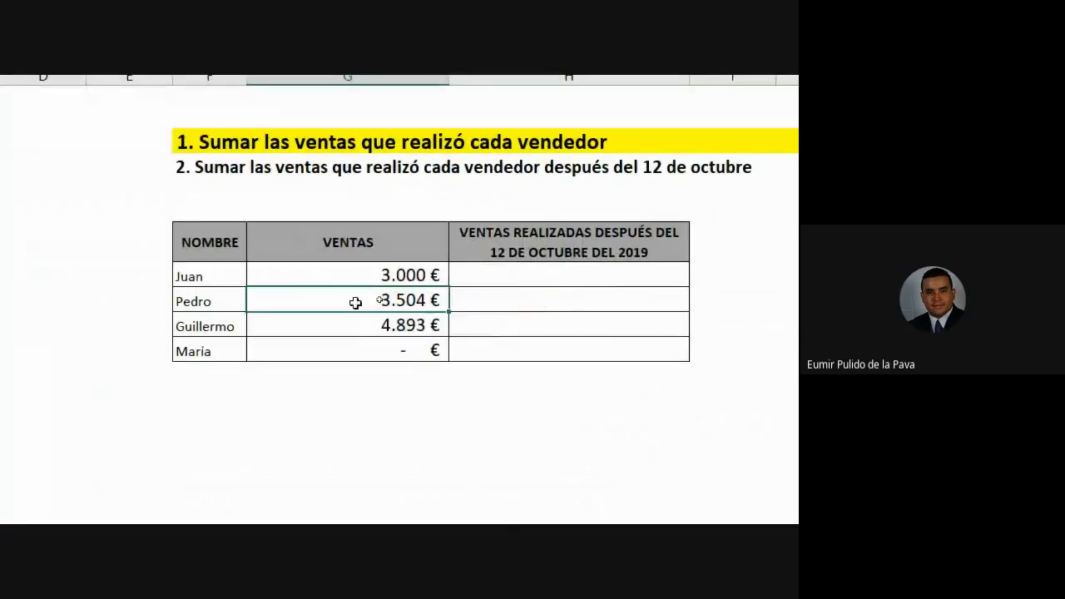
pyautogui.click(404, 276)
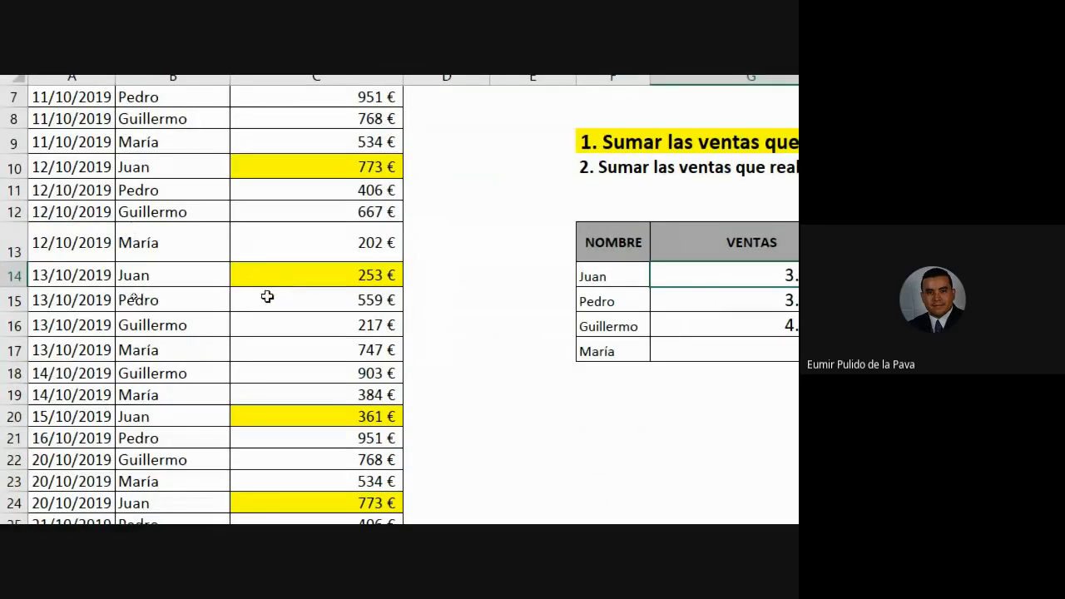
pyautogui.scroll(2, 267, 297)
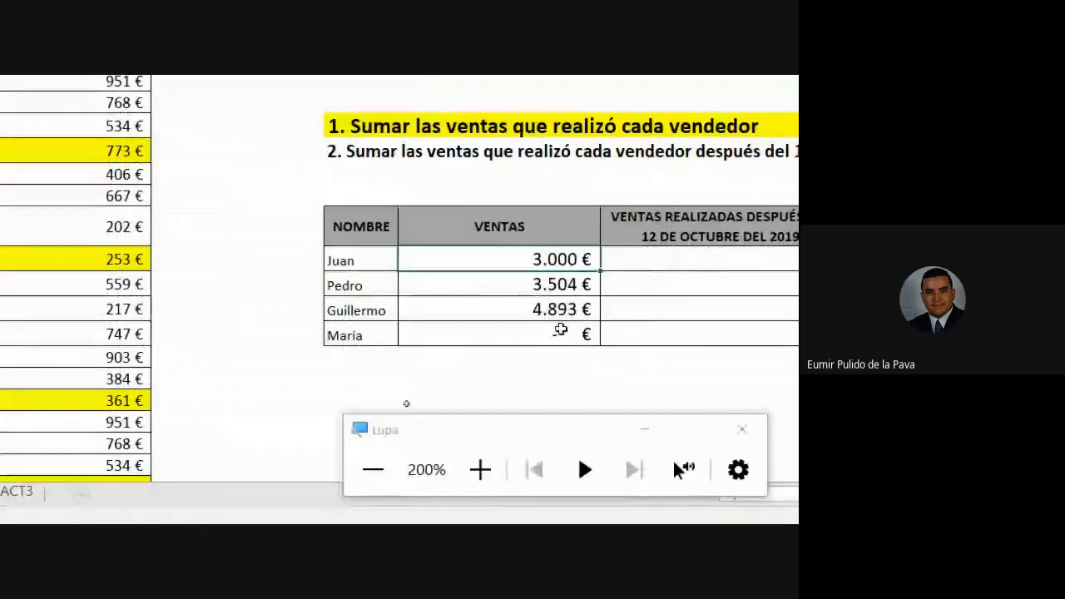
pyautogui.doubleClick(561, 330)
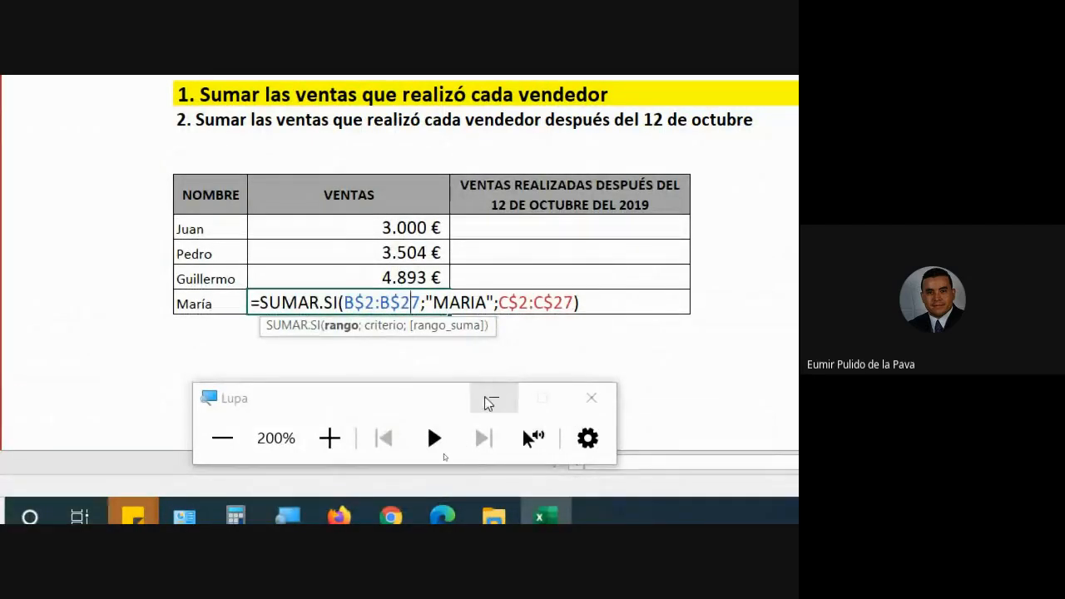
pyautogui.click(491, 397)
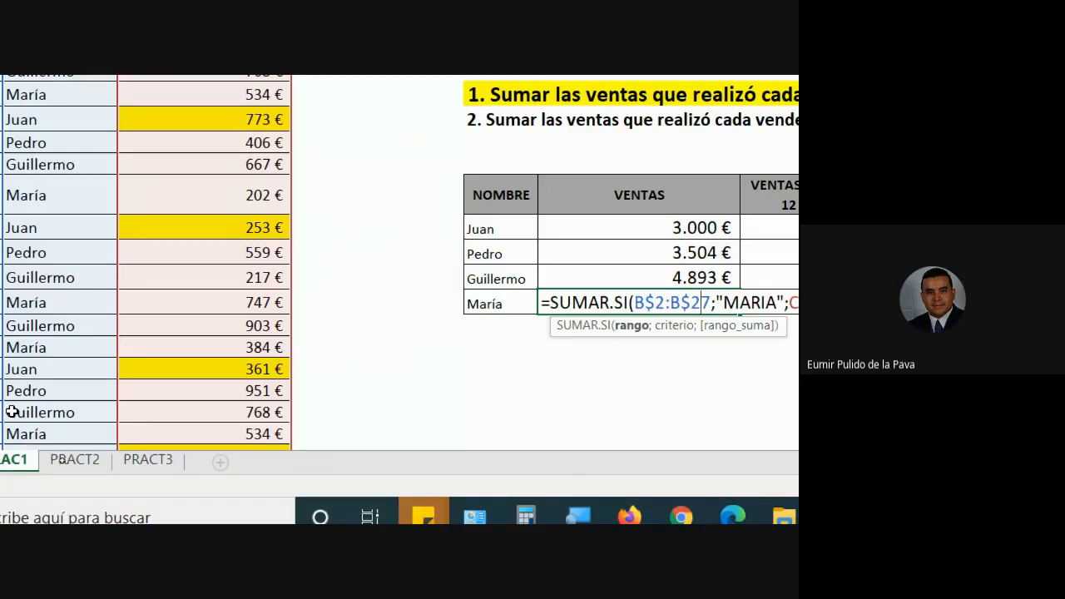
pyautogui.hotkey('alt', 'Tab')
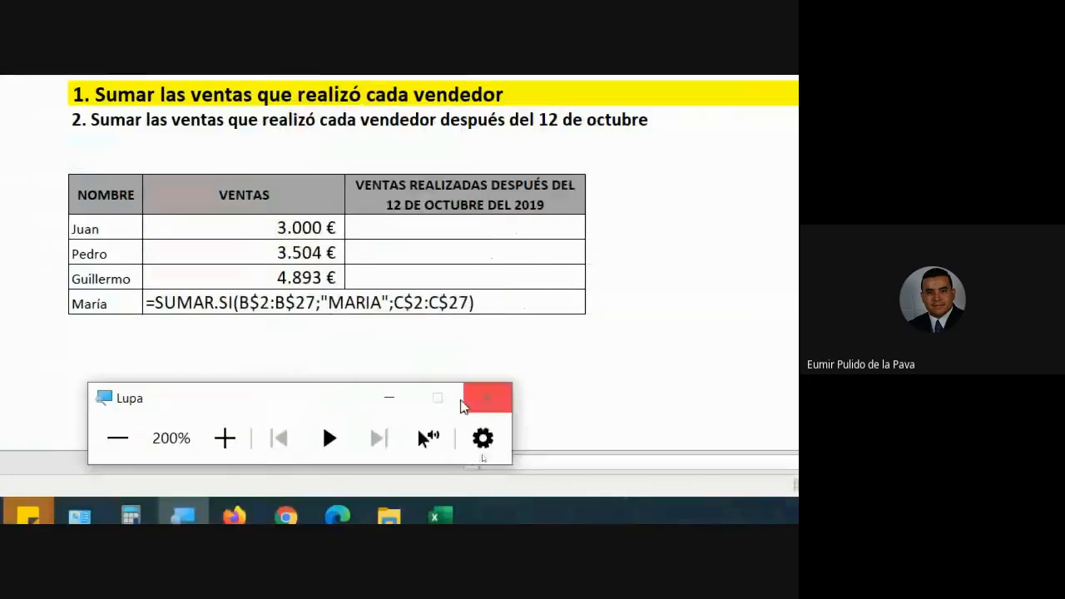
pyautogui.click(385, 400)
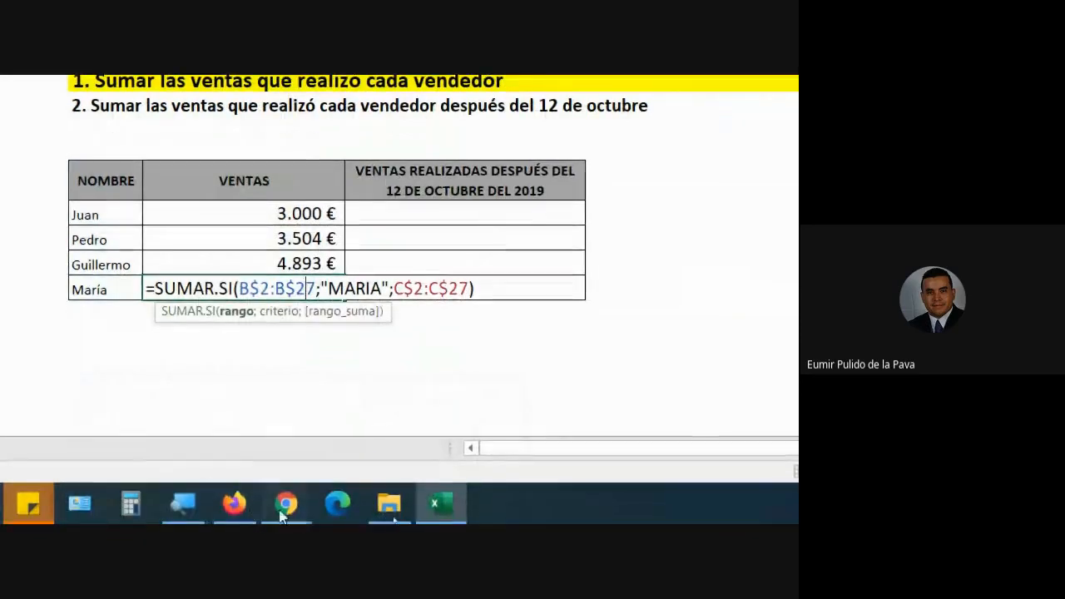
# Reset the screen magnifier to 100%, check the Google Meet call, and return to the Excel workbook.
pyautogui.click(287, 515)
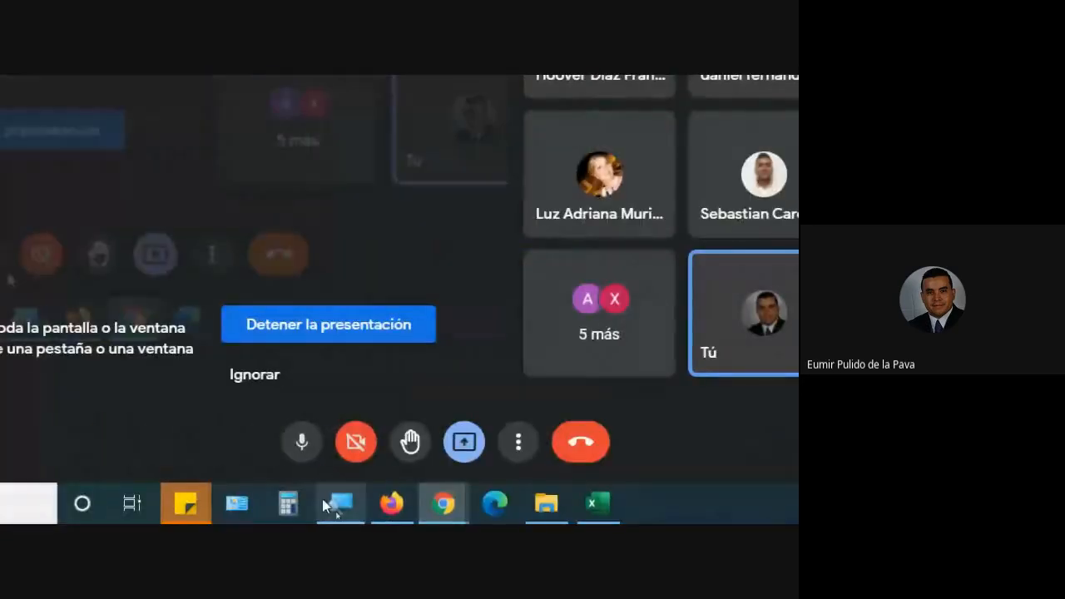
pyautogui.click(325, 504)
pyautogui.click(276, 424)
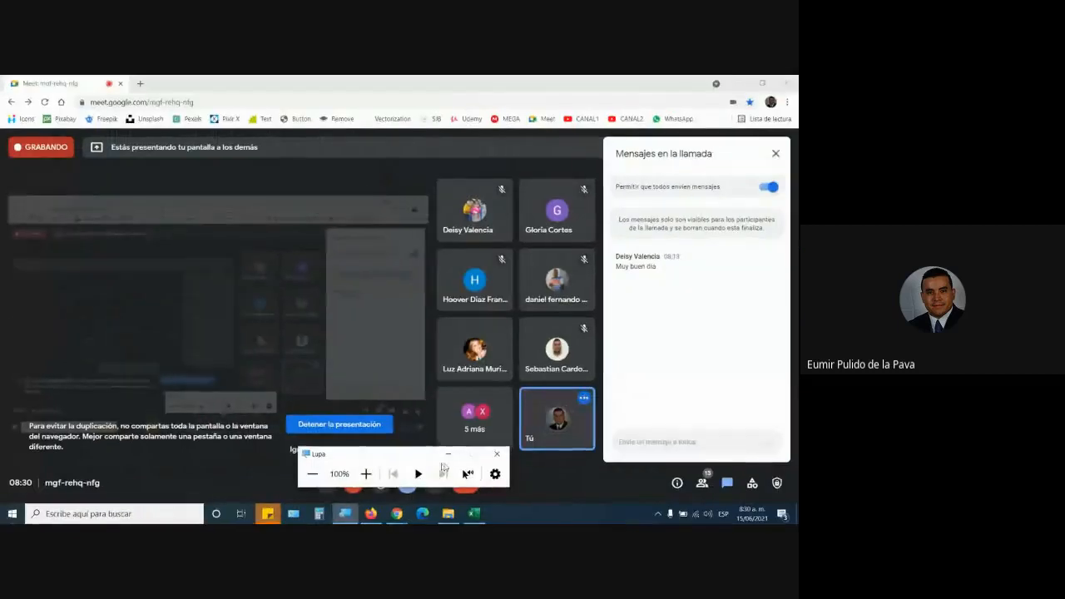
pyautogui.click(450, 457)
pyautogui.click(474, 513)
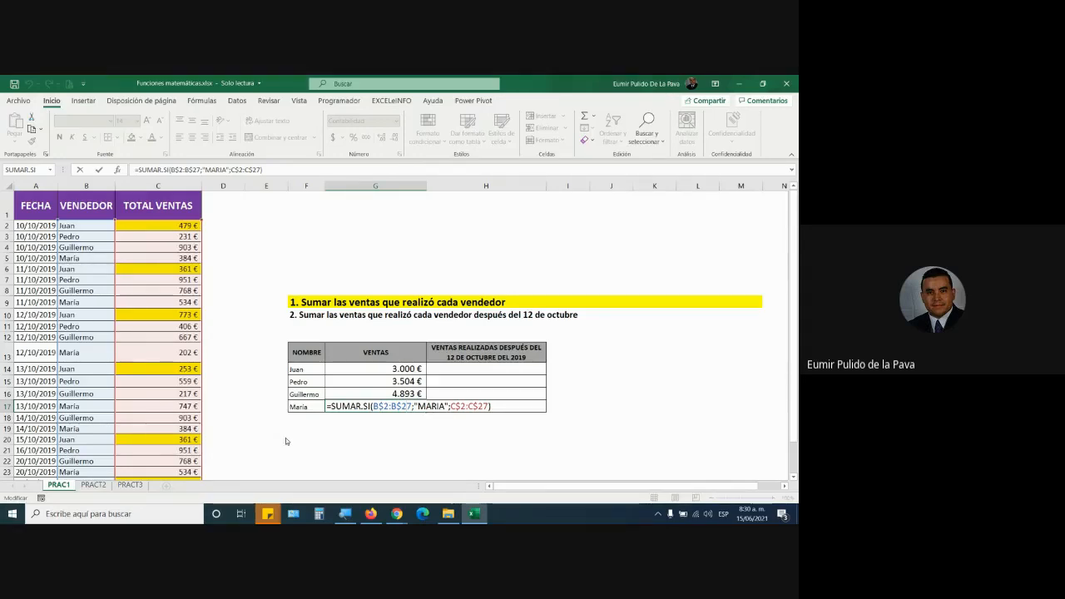
pyautogui.hotkey('alt', 'Tab')
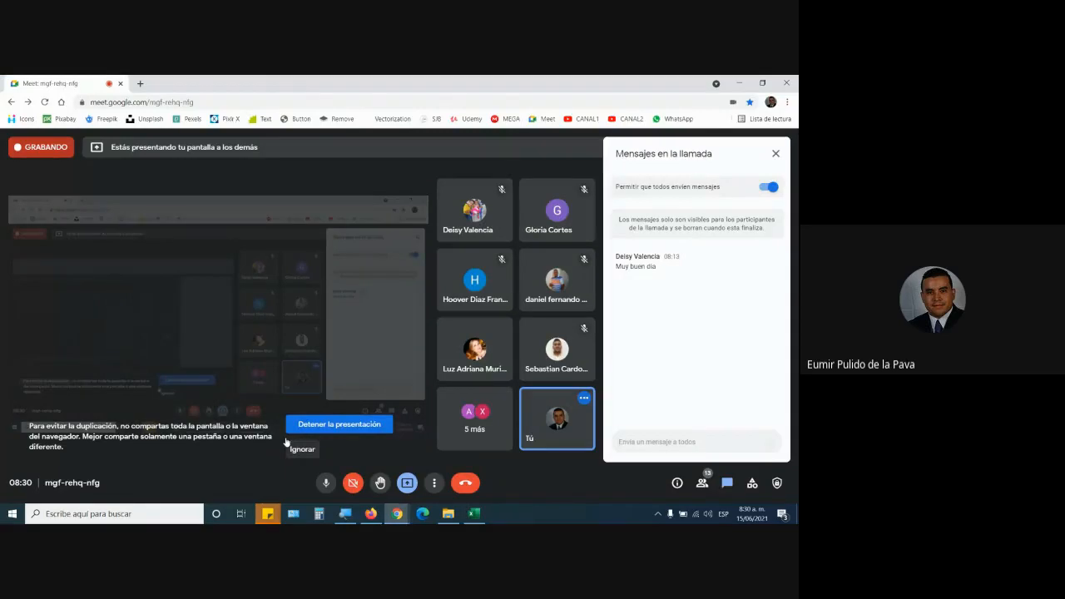
pyautogui.hotkey('alt', 'Tab')
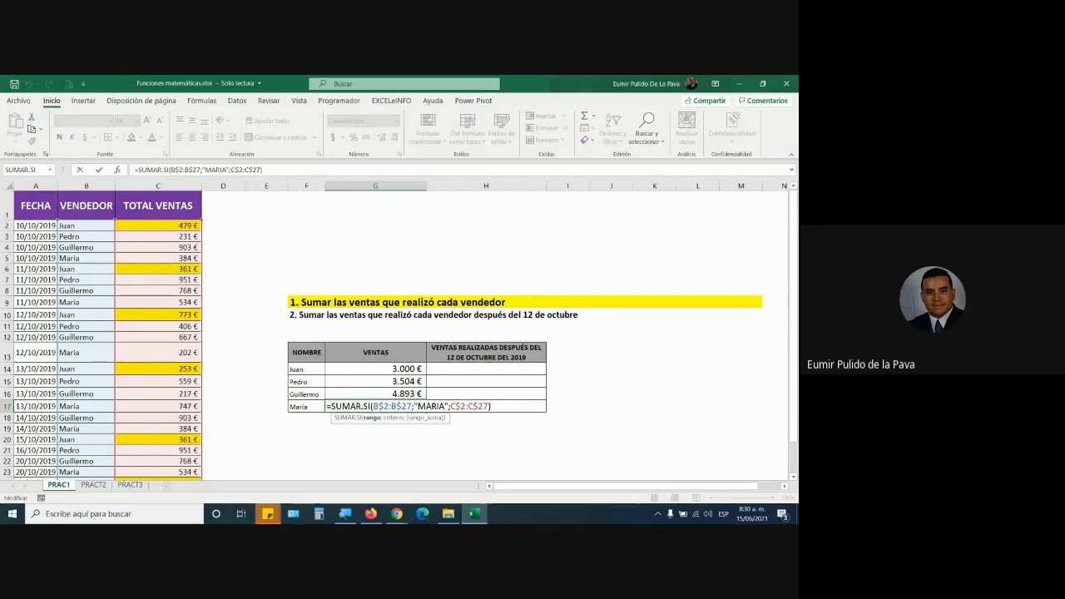
# Switch to the Google Meet call, admit the waiting participant, and return to the Excel workbook.
pyautogui.click(396, 513)
pyautogui.click(363, 458)
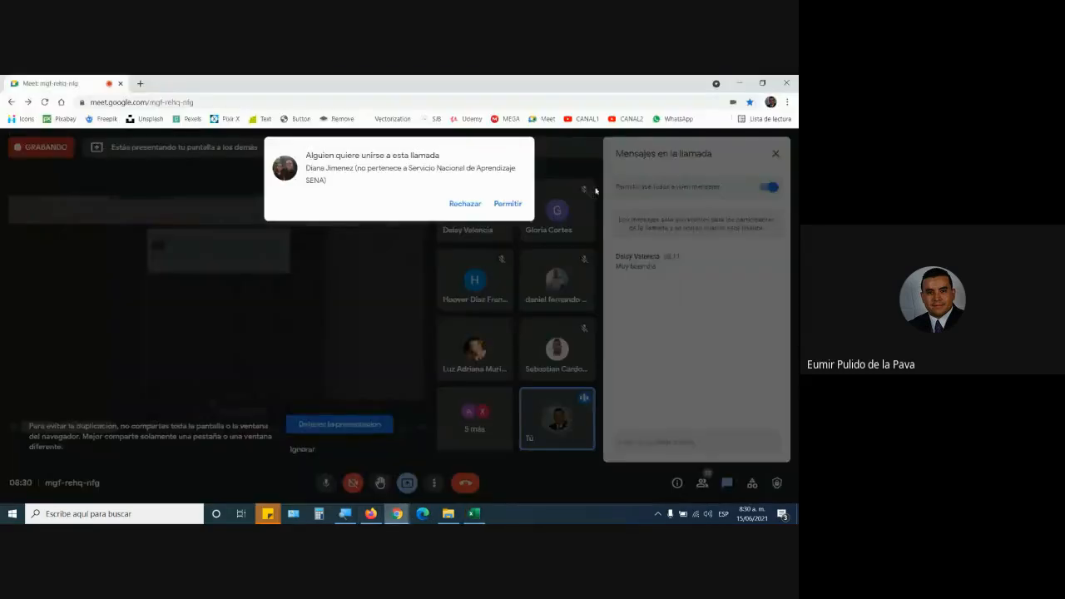
pyautogui.click(506, 204)
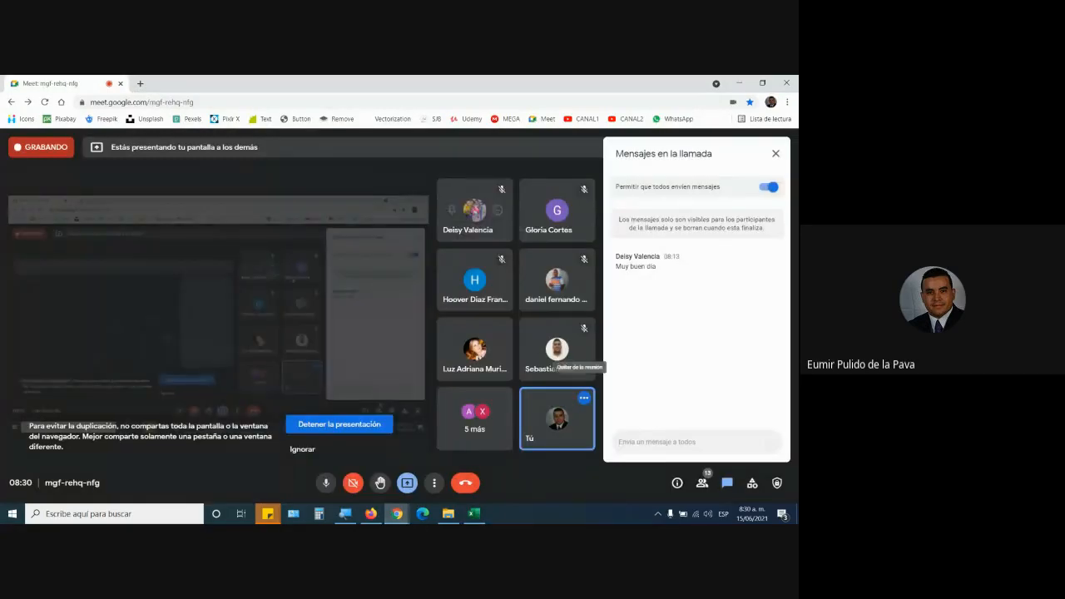
pyautogui.click(473, 513)
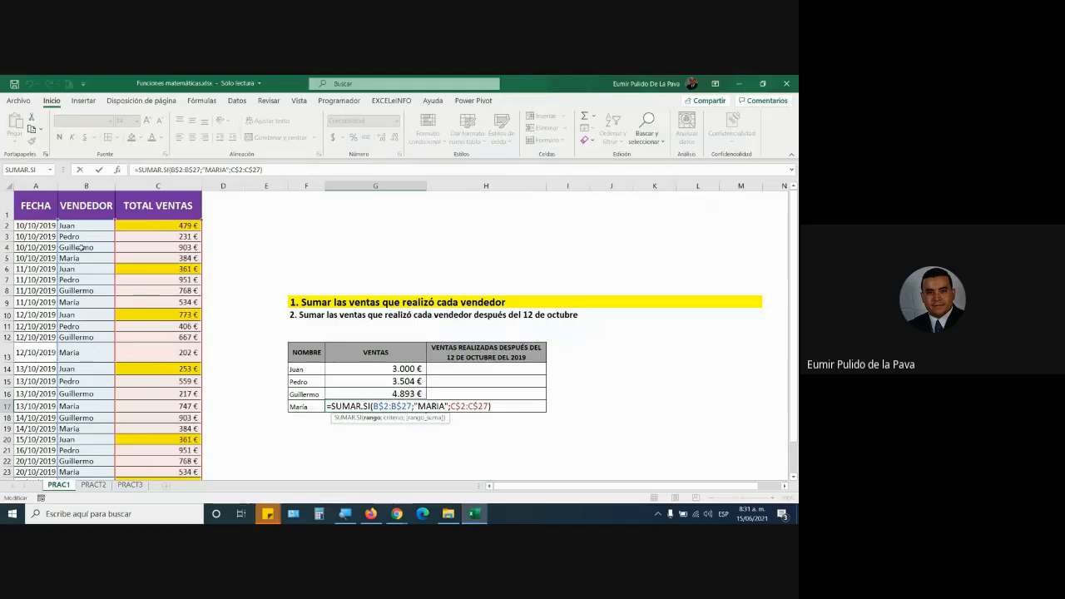
# Magnify the screen to 200% and replace the I with Í in the G17 SUMAR.SI criterion to match the seller's accented name.
pyautogui.press('super+plus')
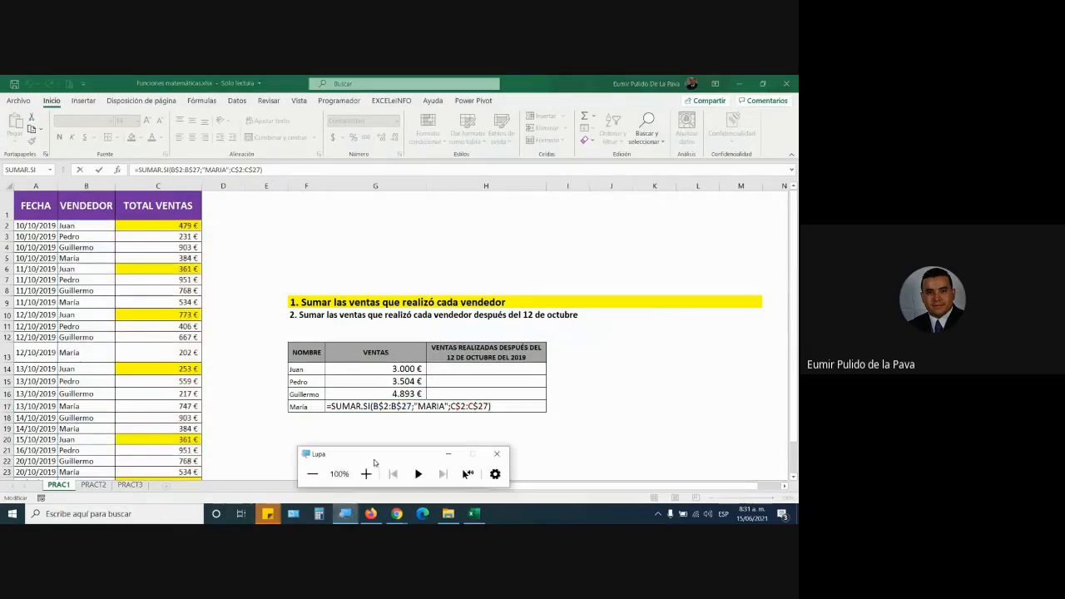
pyautogui.click(366, 473)
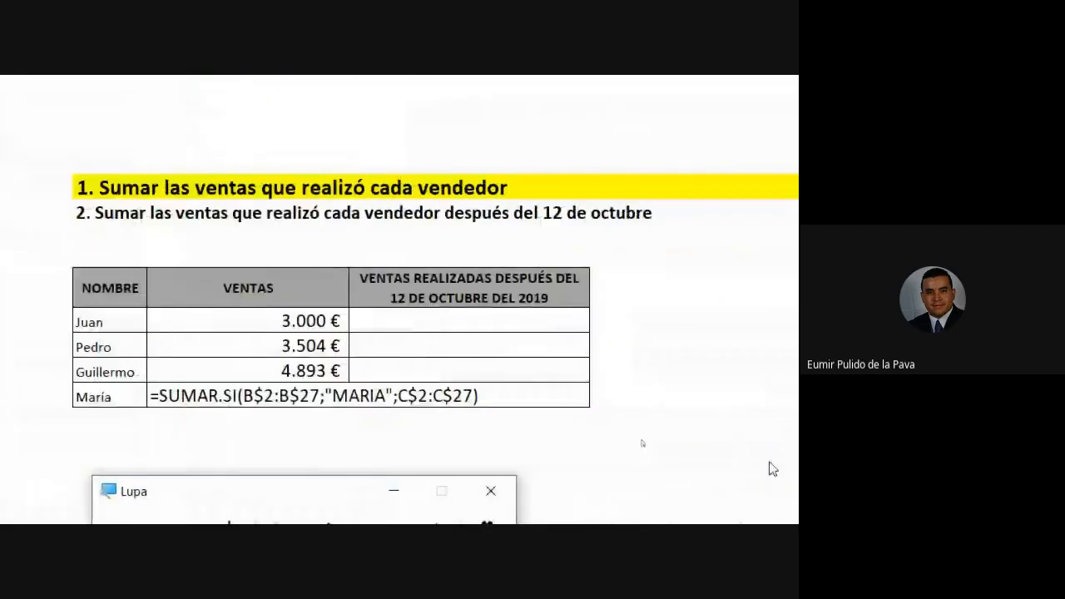
pyautogui.doubleClick(380, 394)
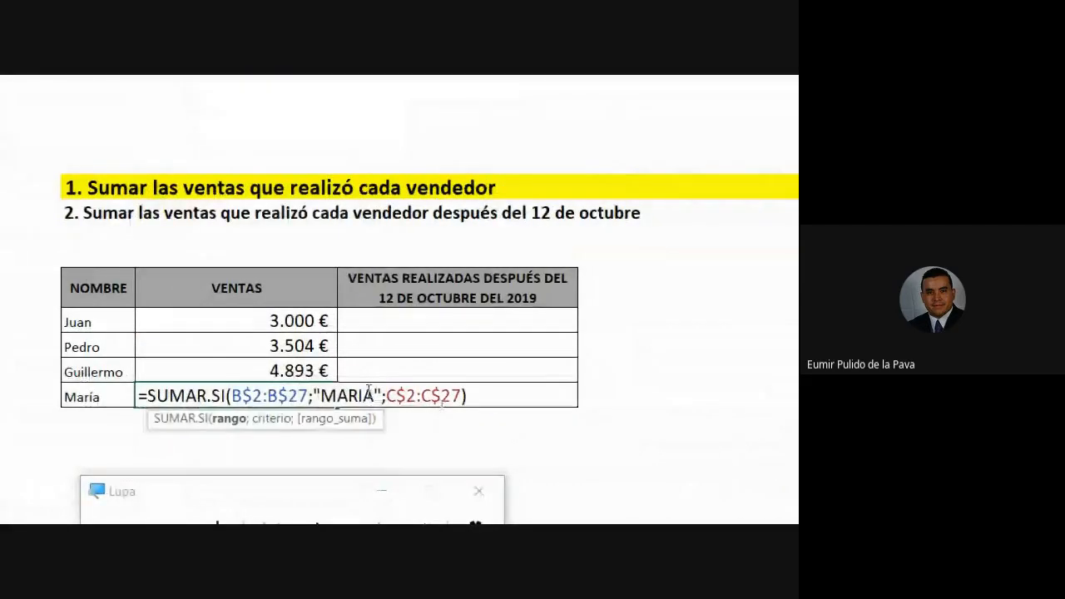
pyautogui.press('BackSpace')
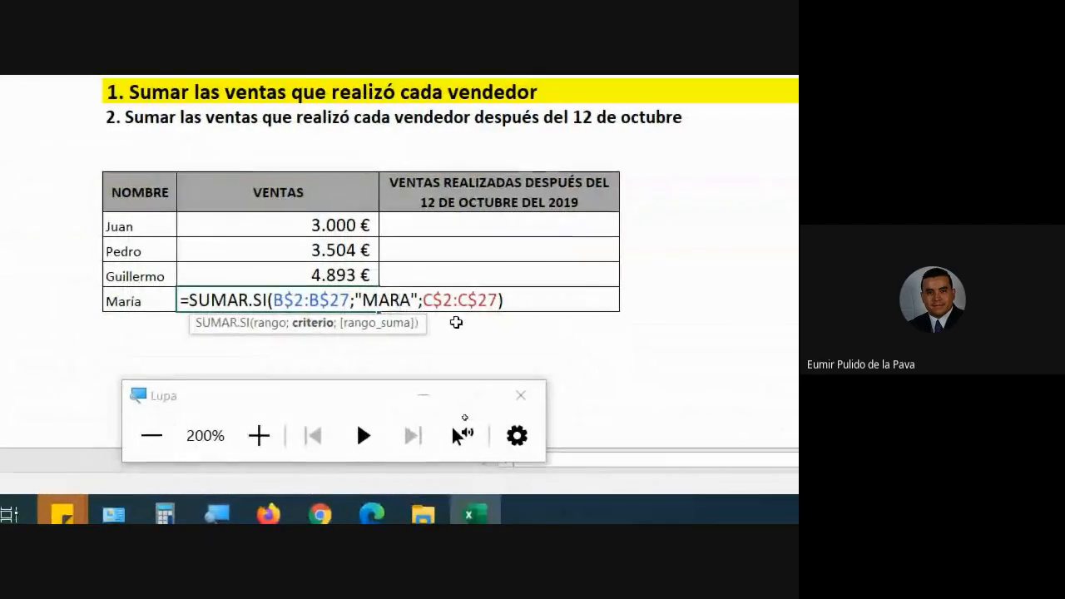
pyautogui.write('Í')
pyautogui.press('Return')
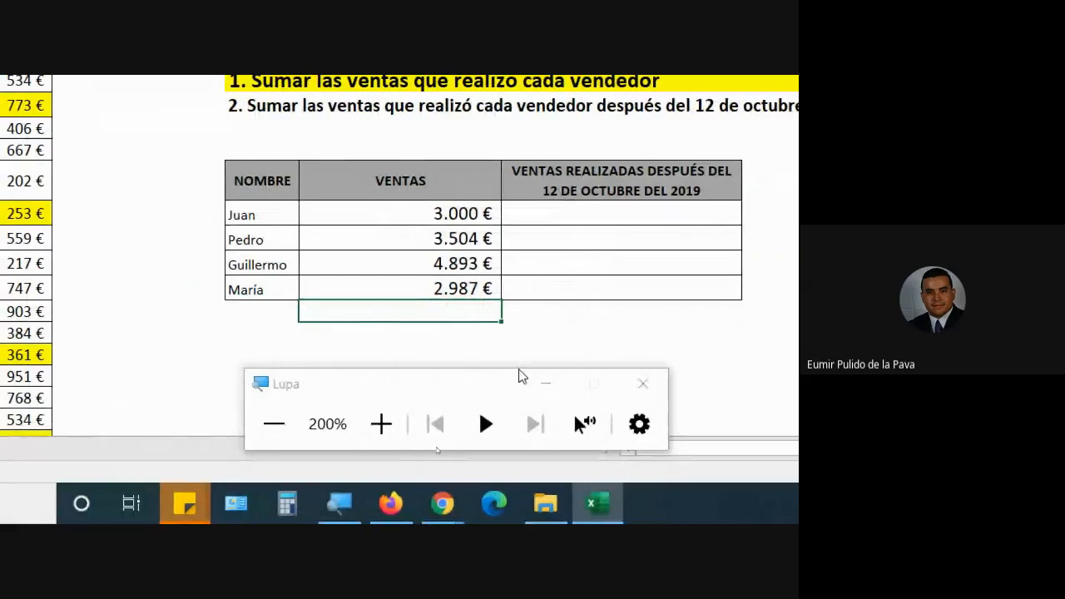
pyautogui.click(542, 383)
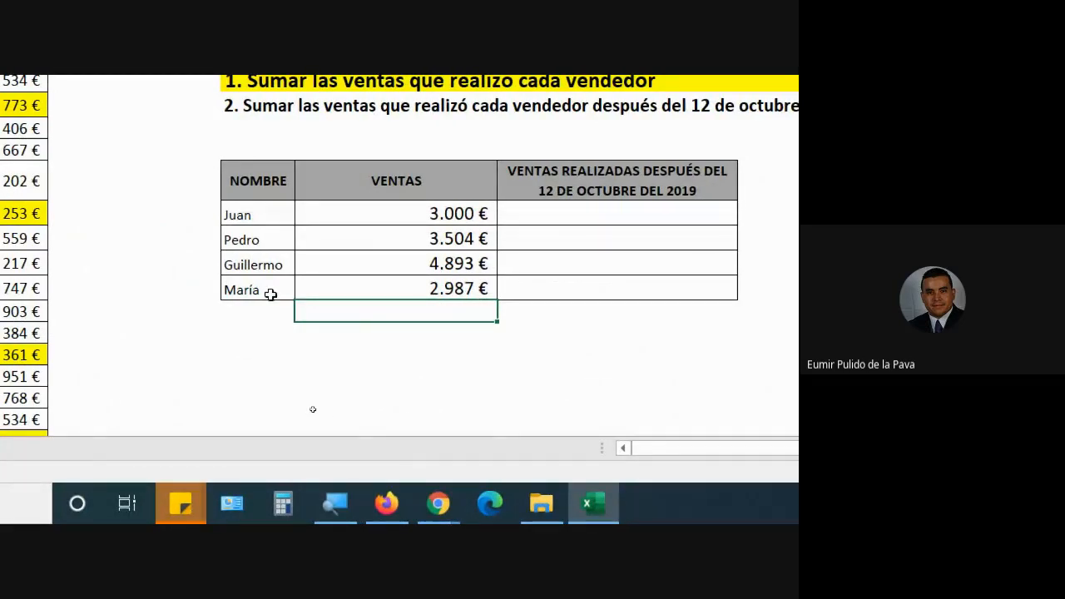
# Review the accented criterion in the G17 SUMAR.SI formula without changing it, and reselect the cell.
pyautogui.doubleClick(380, 288)
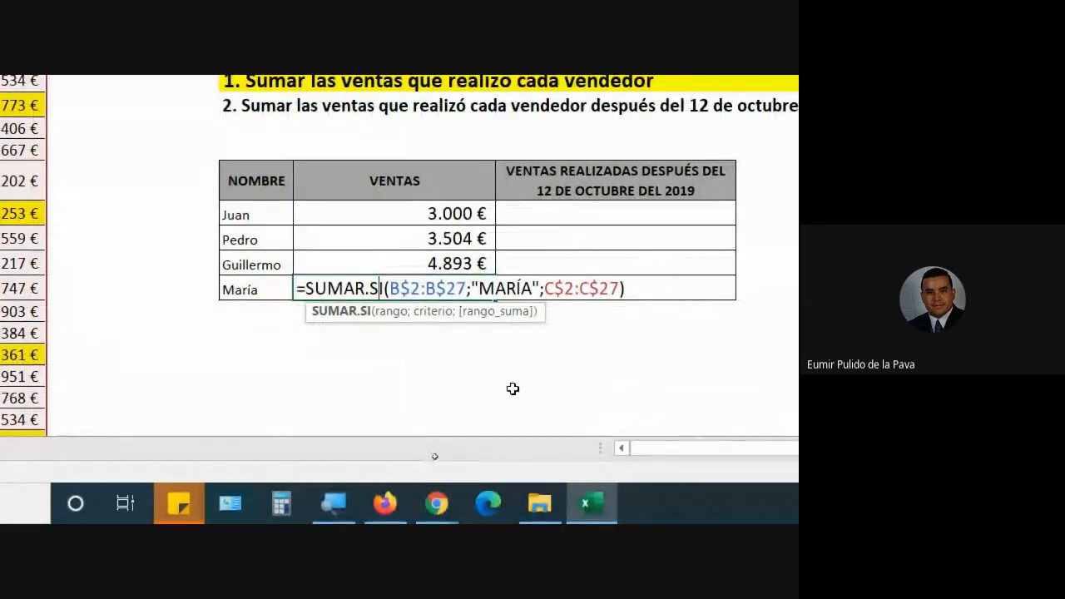
pyautogui.press('Return')
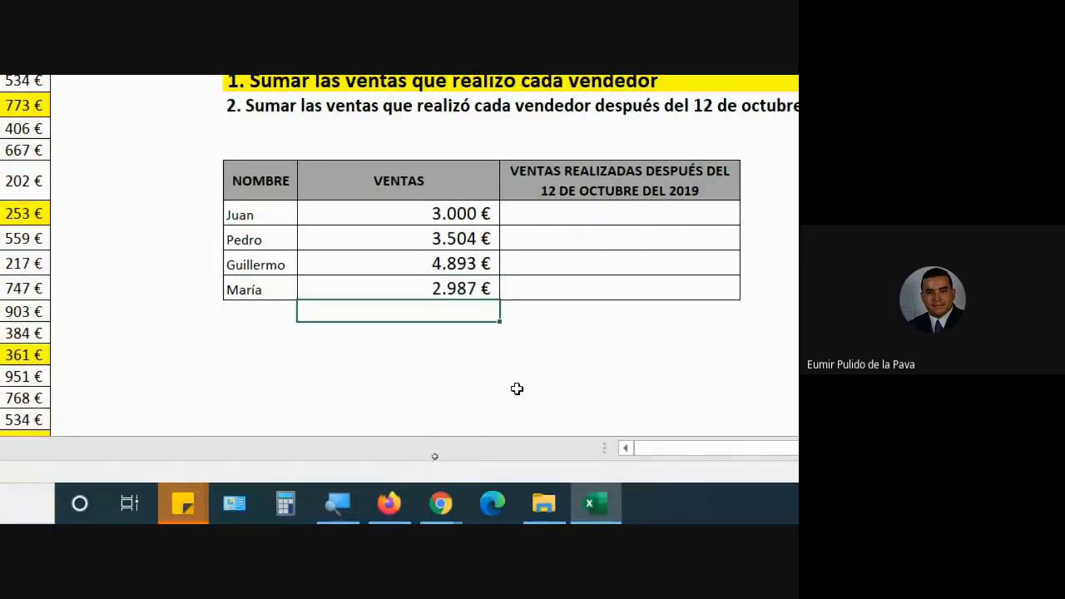
pyautogui.press('Down')
pyautogui.press('Left')
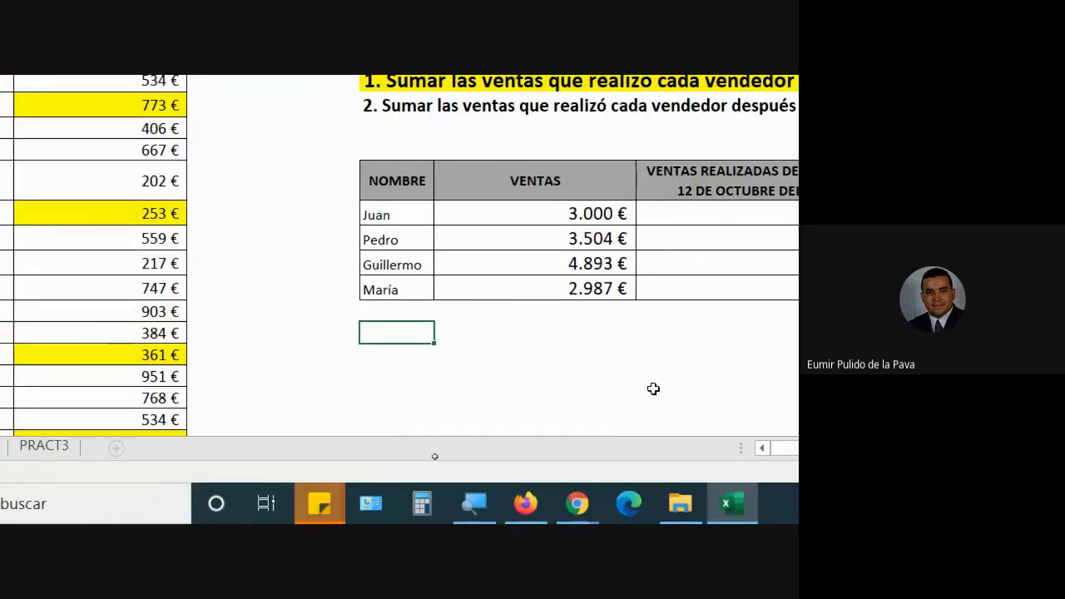
pyautogui.click(585, 280)
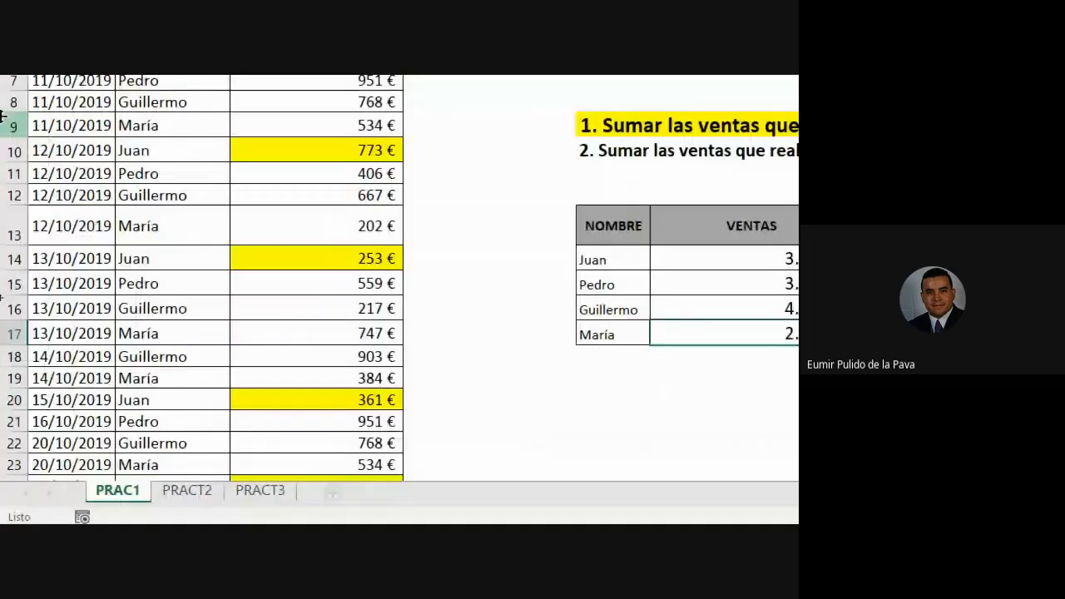
# Try the seller's name in B27 with an unaccented i, check the G17 sum, and undo the name change.
pyautogui.scroll(-3, 167, 304)
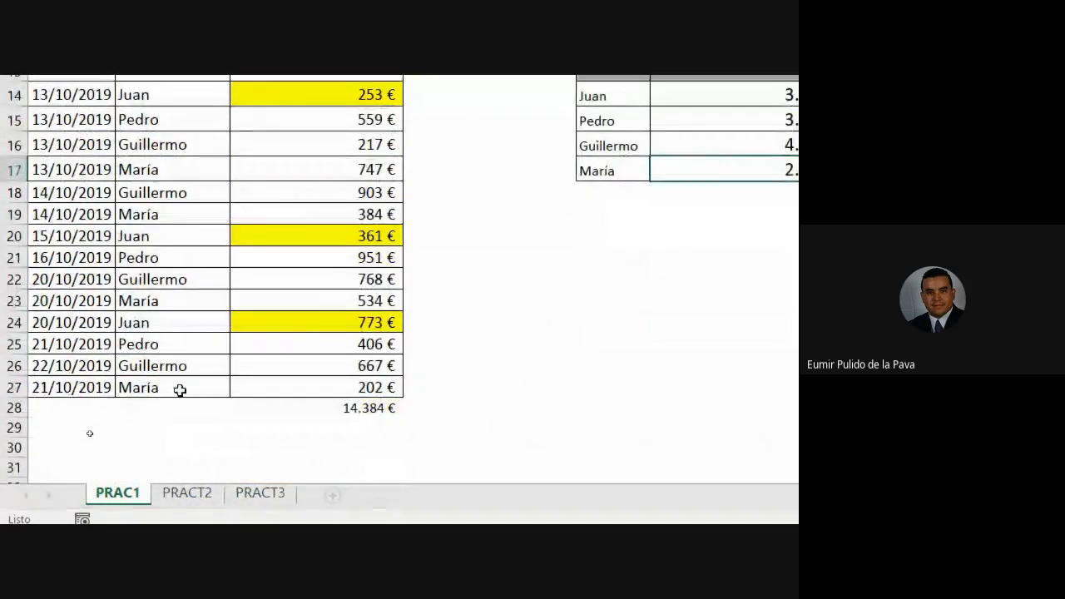
pyautogui.click(283, 389)
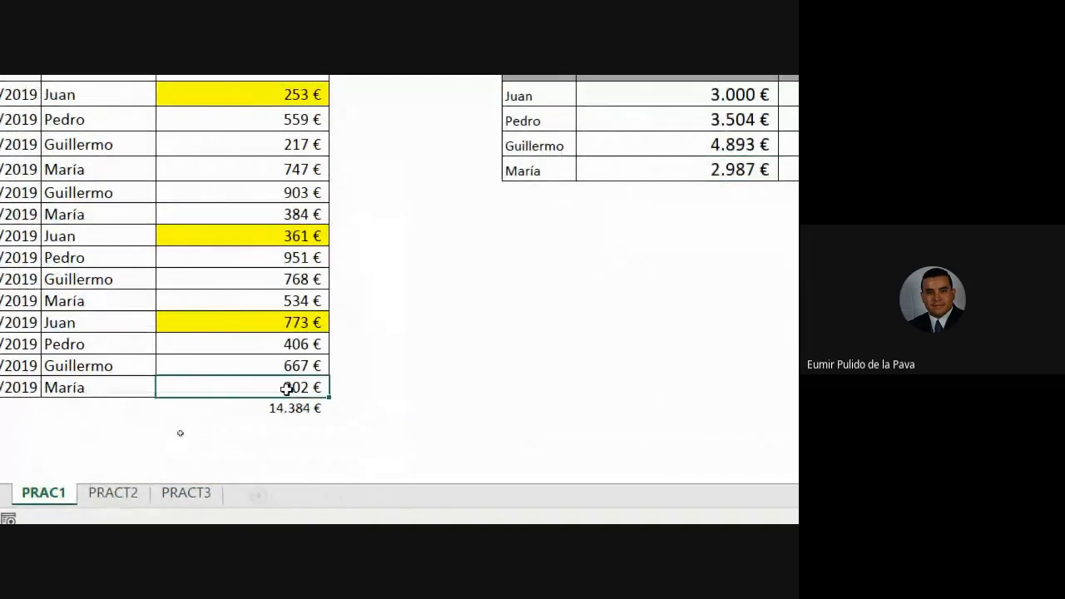
pyautogui.doubleClick(157, 387)
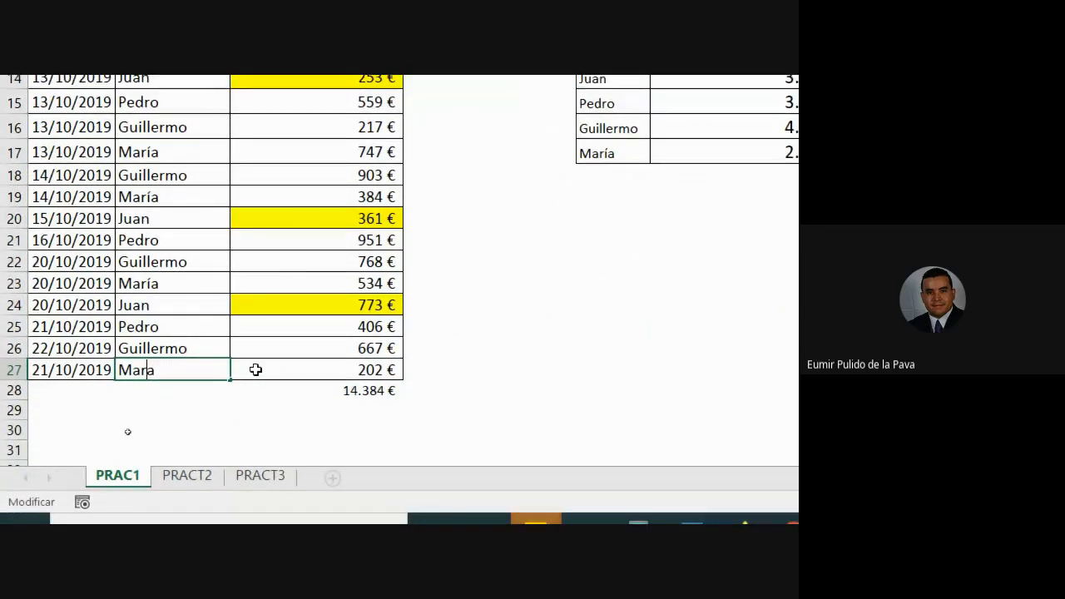
pyautogui.press('Return')
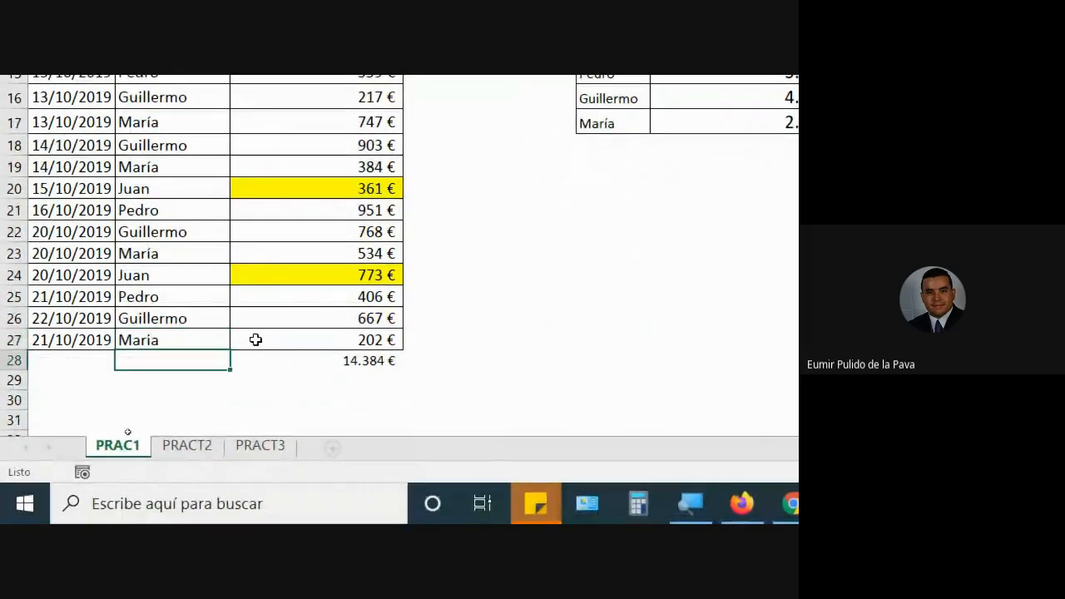
pyautogui.click(438, 127)
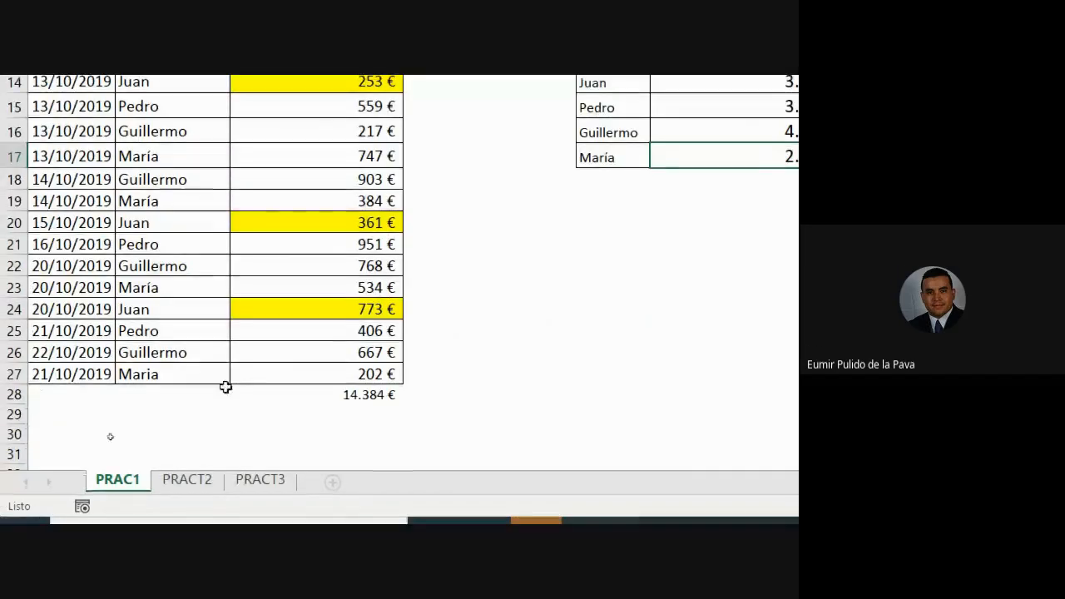
pyautogui.hotkey('ctrl', 'z')
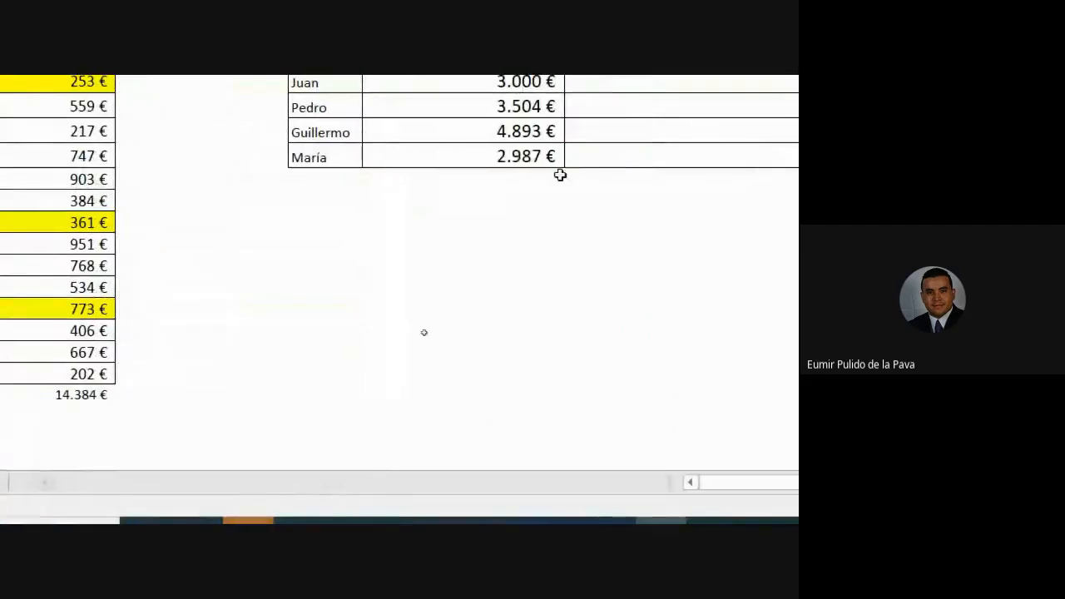
pyautogui.click(532, 156)
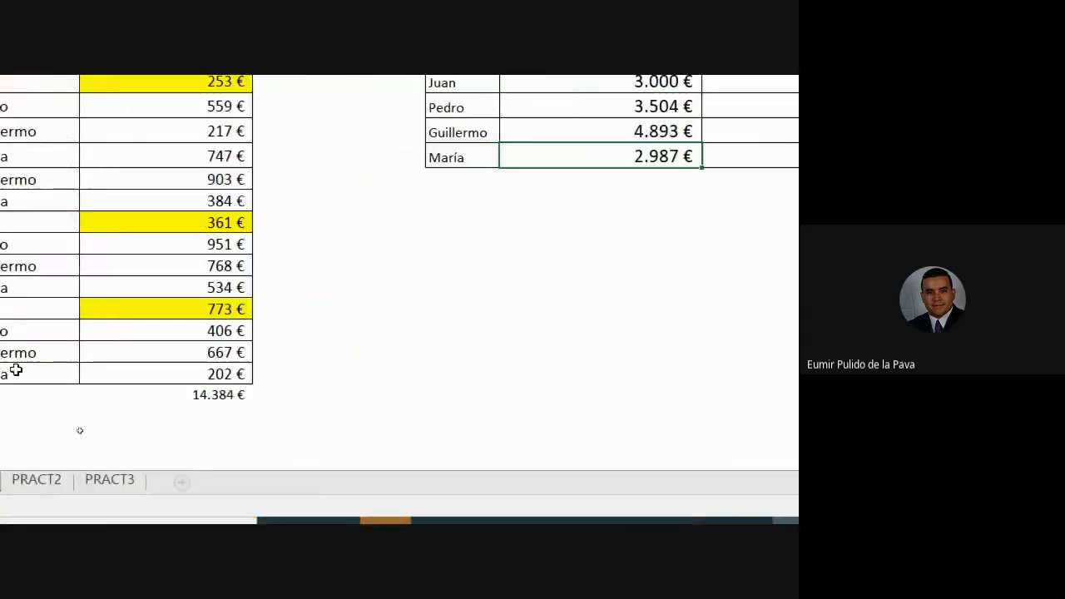
# Replace the í with an unaccented i in the seller's name in B27, and select G17 to check its sum.
pyautogui.click(168, 373)
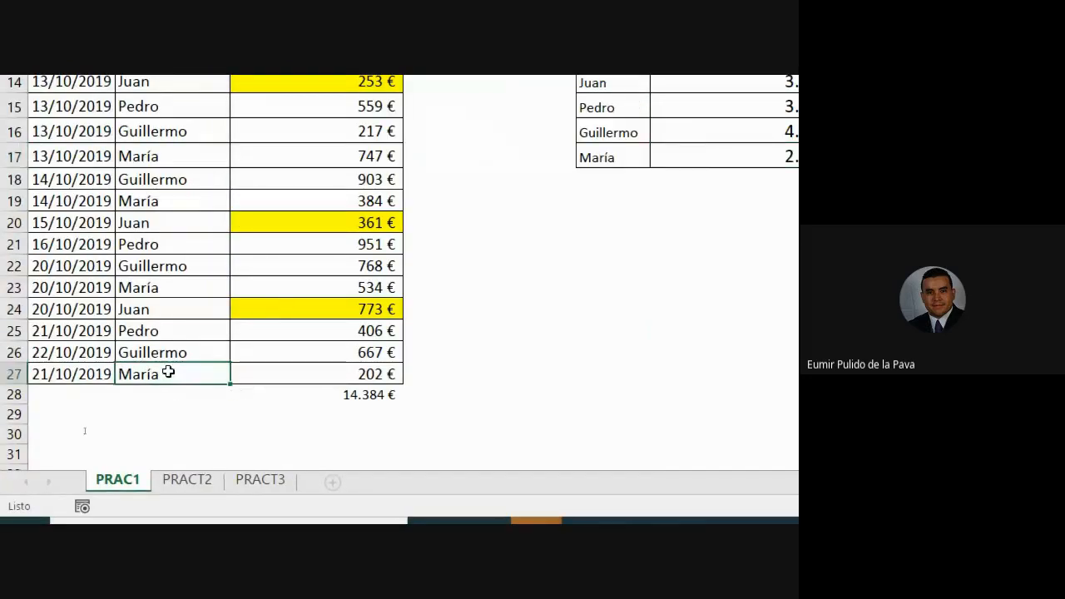
pyautogui.doubleClick(168, 373)
pyautogui.press('BackSpace')
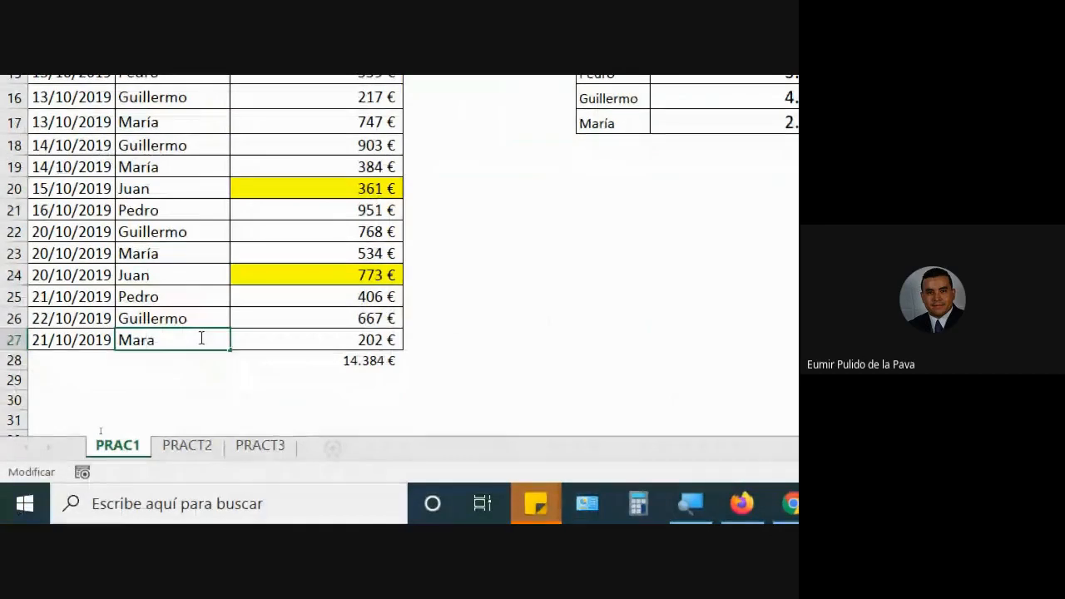
pyautogui.write('i')
pyautogui.press('Return')
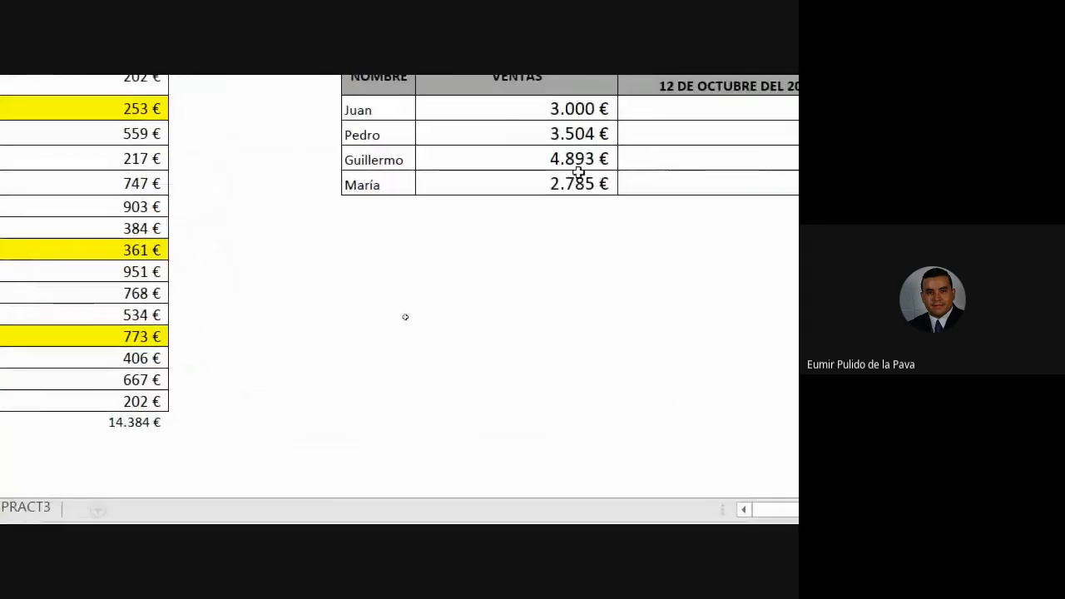
pyautogui.click(796, 121)
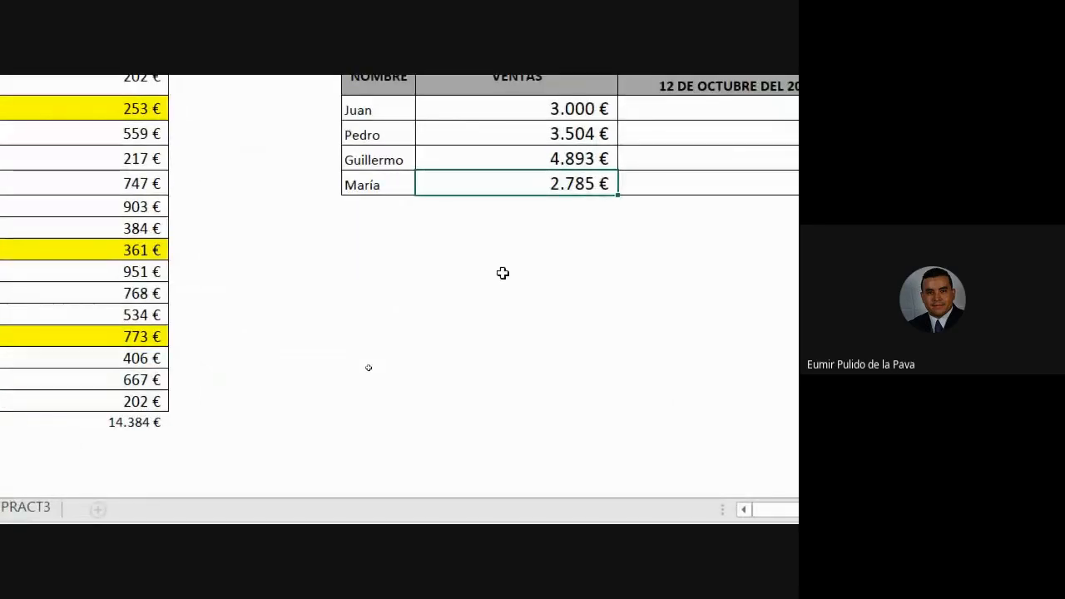
# Review the G17 SUMAR.SI formula and its accented criterion against the names in the data without changing it.
pyautogui.doubleClick(485, 181)
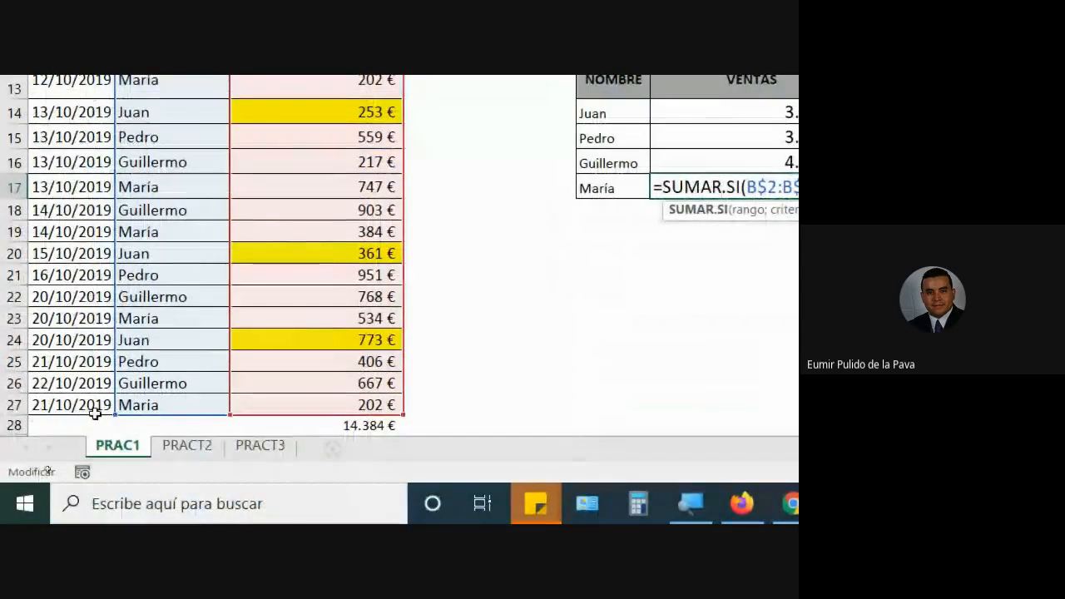
pyautogui.scroll(-1, 219, 374)
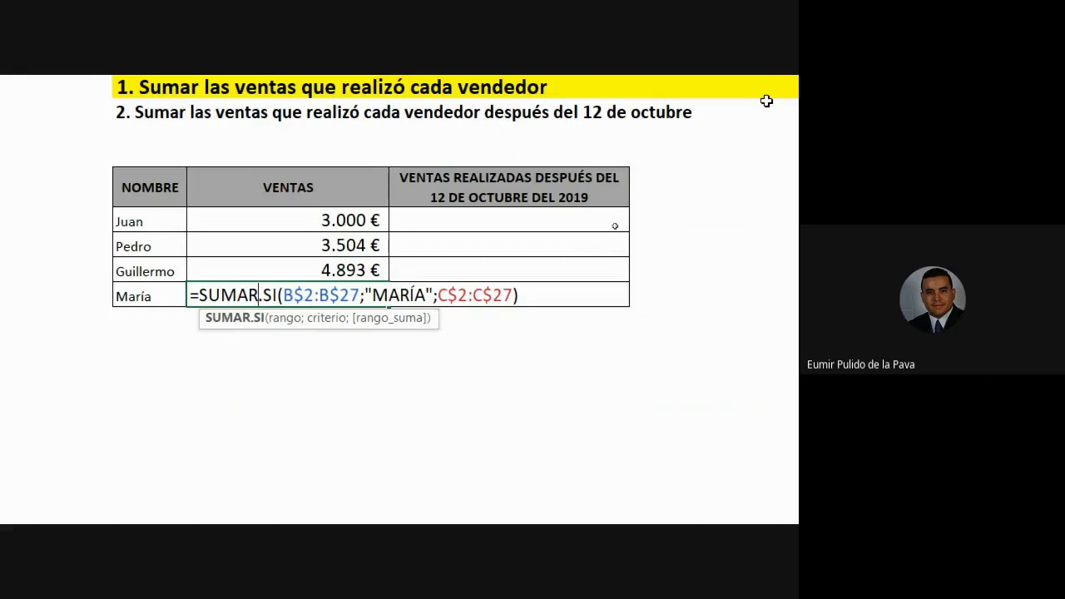
pyautogui.press('Return')
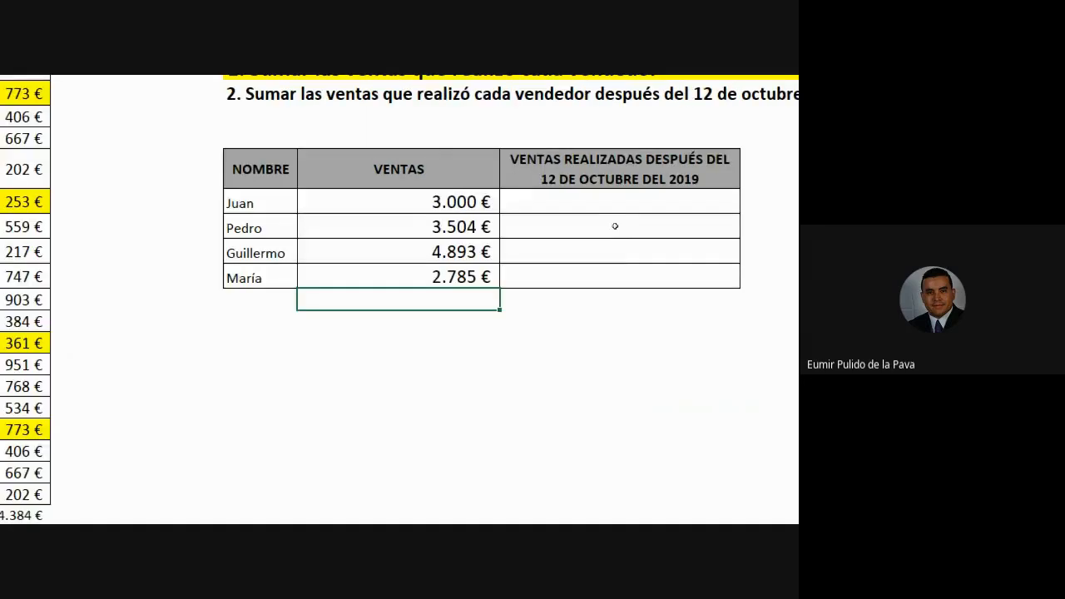
# Enter the wildcard characters ? in F19 and * in F20, below the sellers table.
pyautogui.press('Left')
pyautogui.write('?')
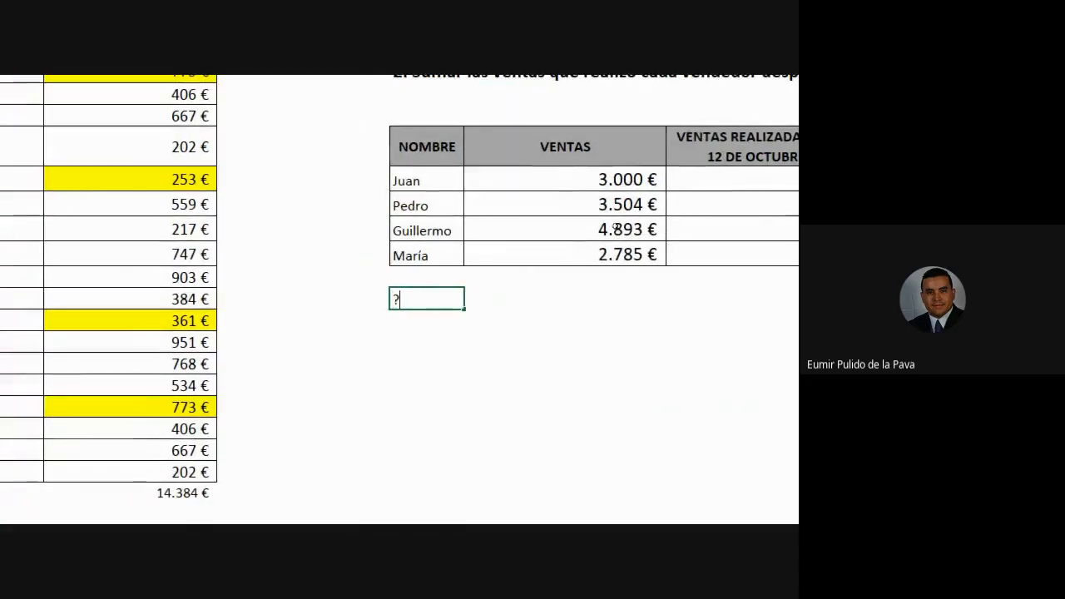
pyautogui.press('Return')
pyautogui.write('*')
pyautogui.press('Up')
pyautogui.press('Up')
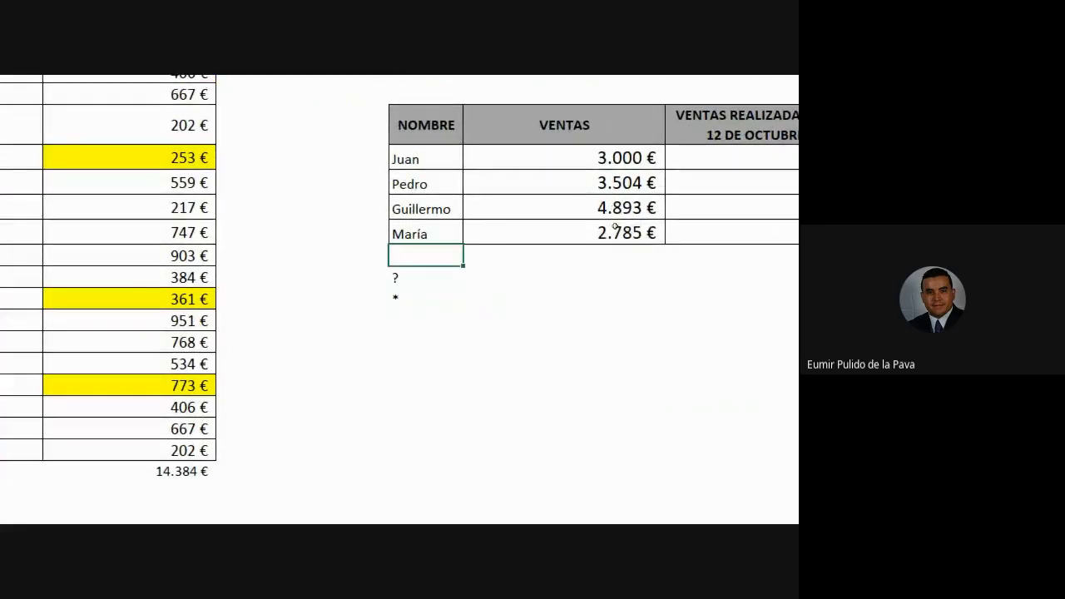
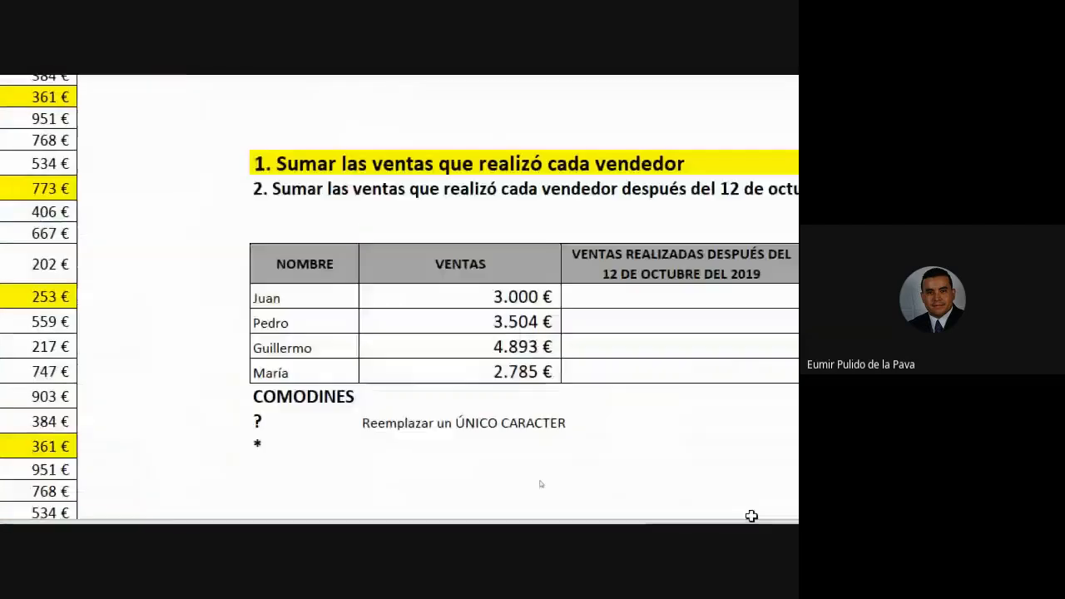
# Replace the Í in the G17 SUMAR.SI criterion with the ? wildcard.
pyautogui.doubleClick(523, 373)
pyautogui.click(470, 303)
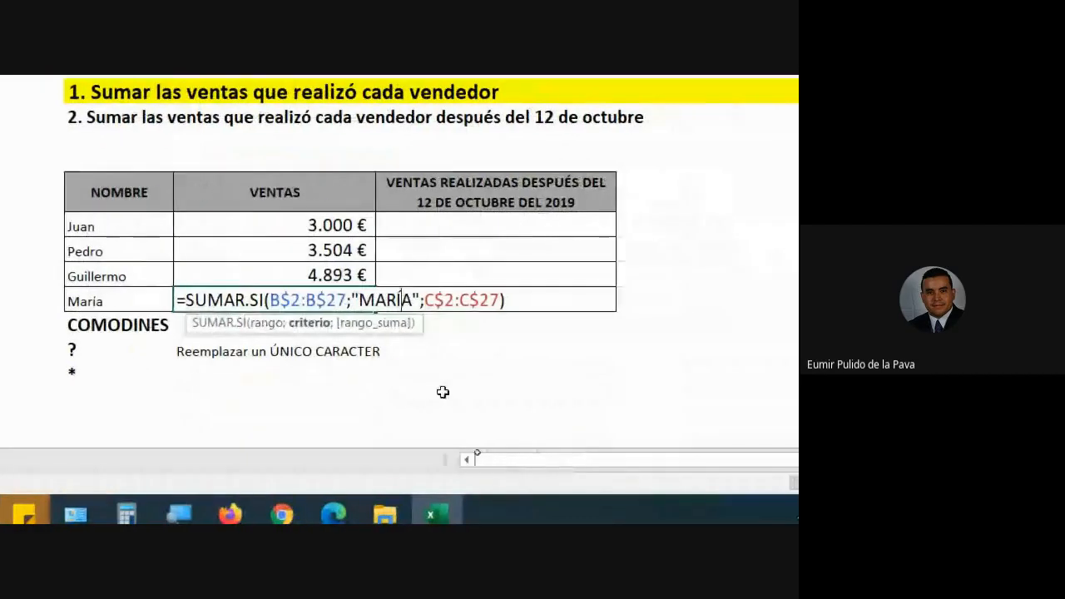
pyautogui.press('BackSpace')
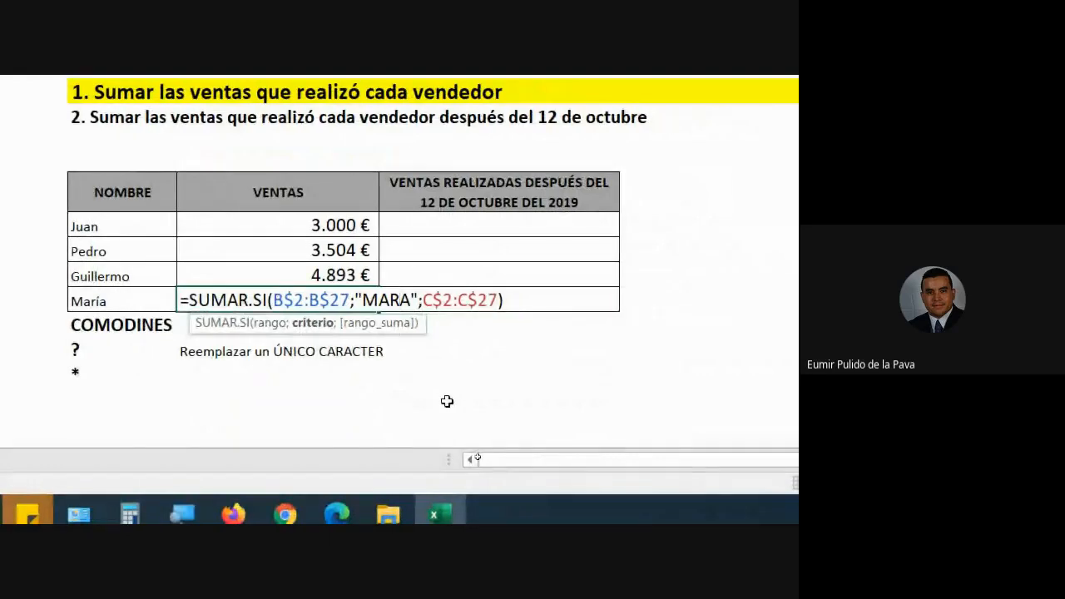
pyautogui.write('?')
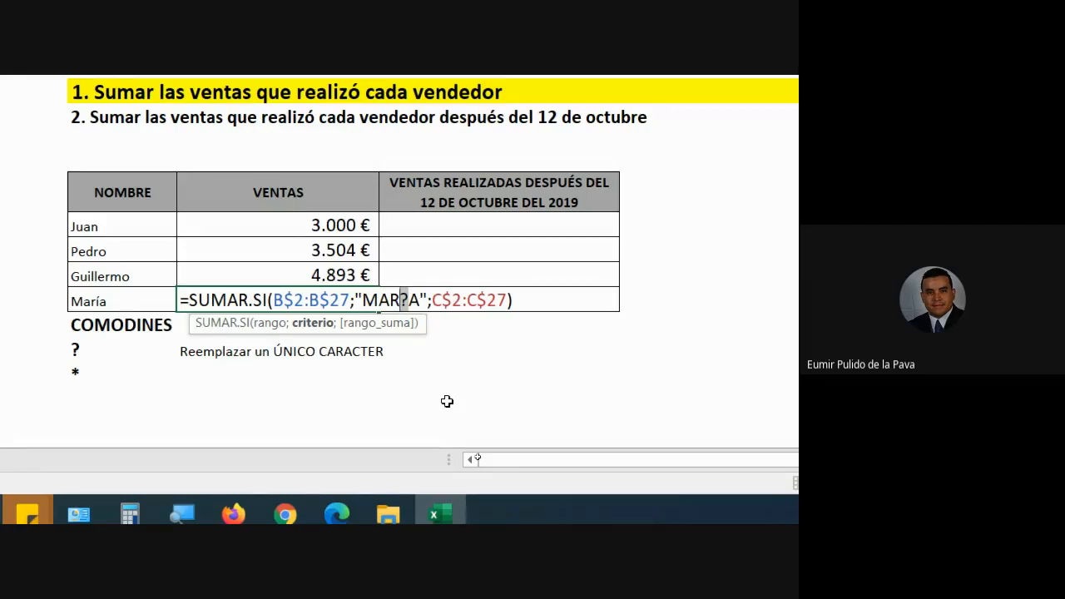
pyautogui.hotkey('ctrl', 'Return')
pyautogui.press('Return')
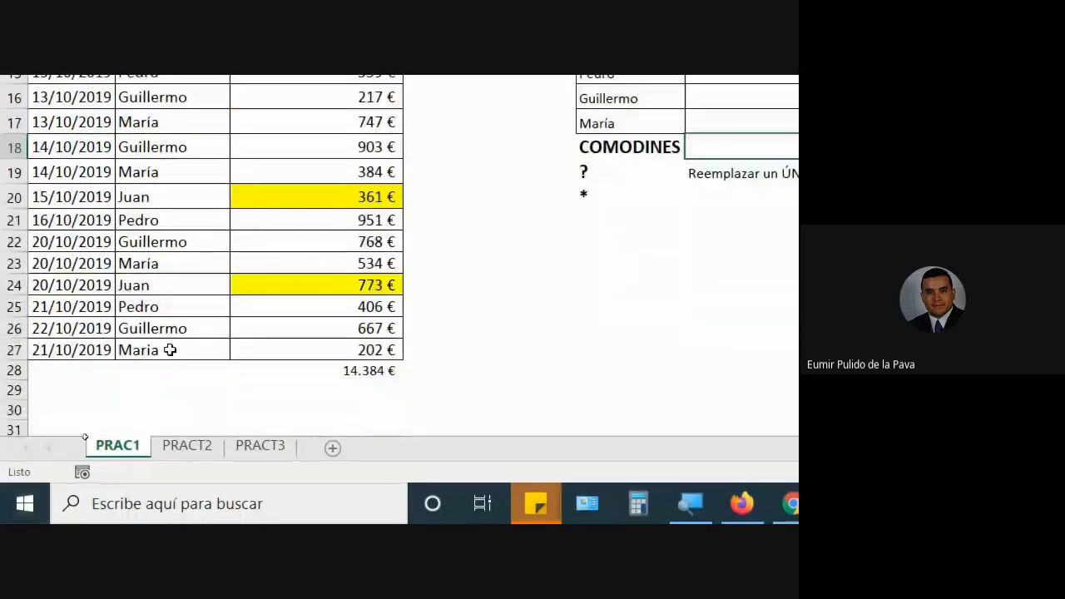
# Replace the í with an unaccented i in the seller's name in B23, and select G17 to check its sum.
pyautogui.click(168, 349)
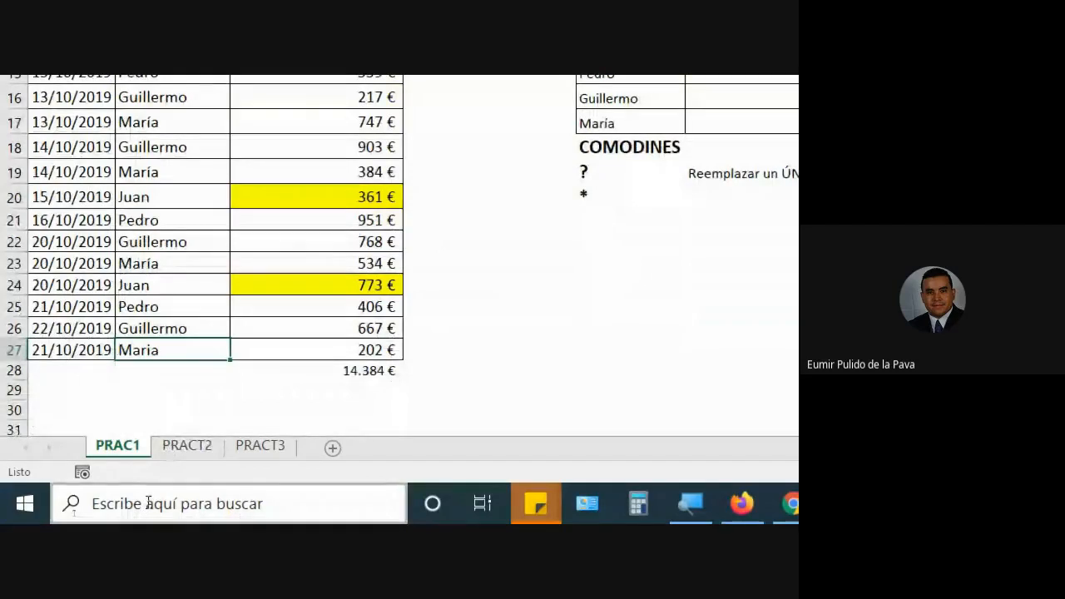
pyautogui.click(145, 263)
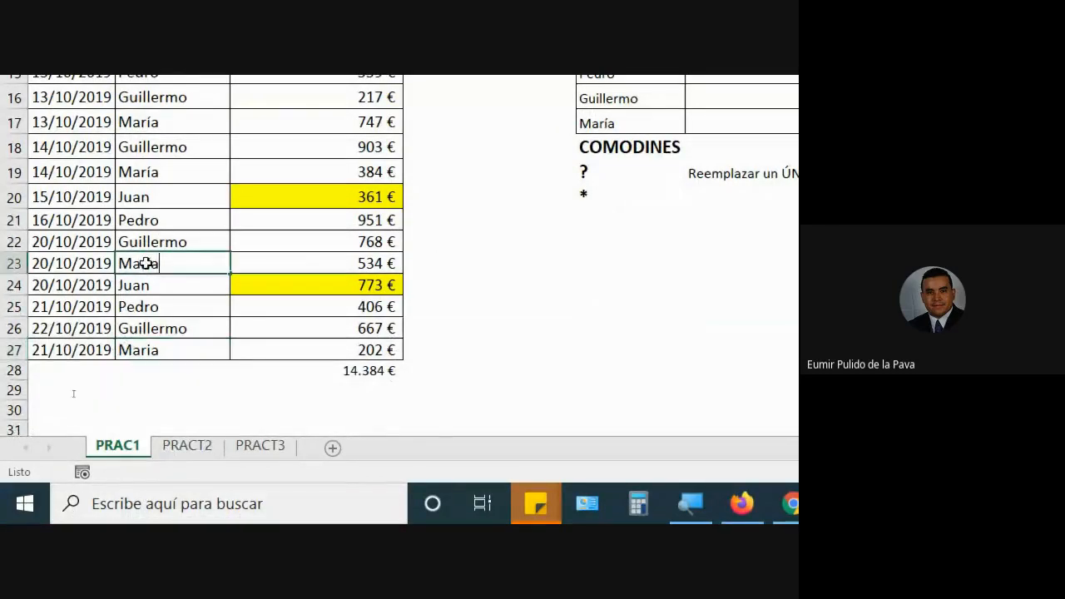
pyautogui.press('BackSpace')
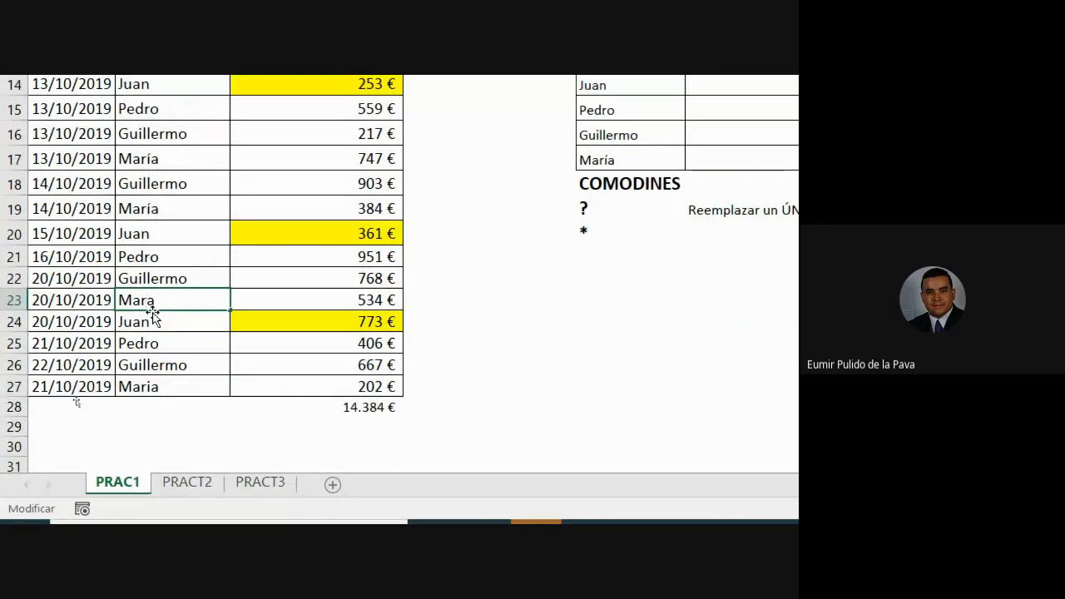
pyautogui.write('i')
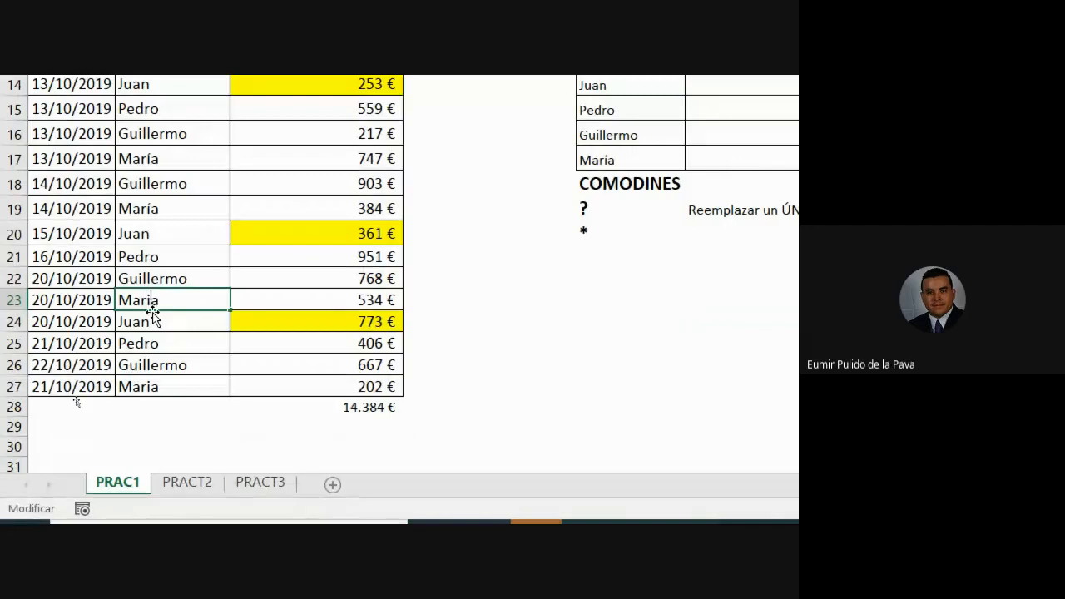
pyautogui.press('Return')
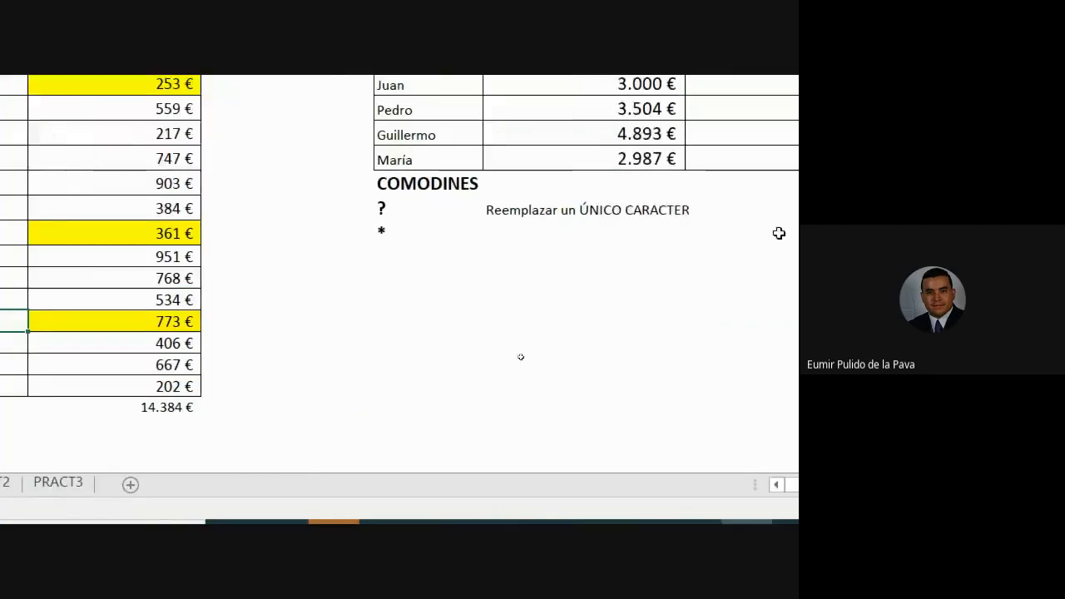
pyautogui.click(356, 277)
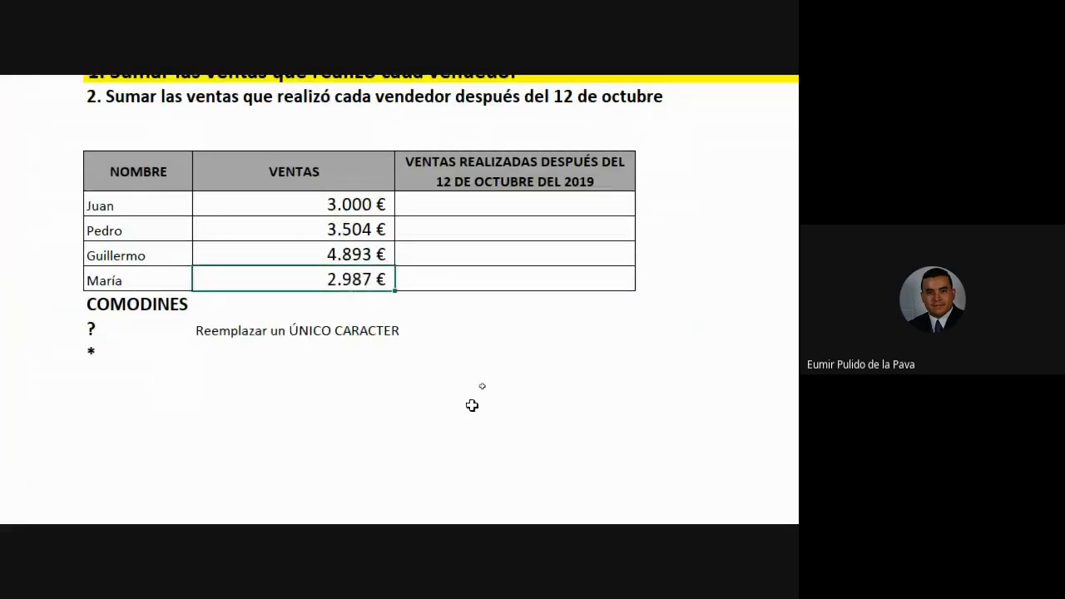
# Replace the ? wildcard in the G17 SUMAR.SI criterion with an unaccented I.
pyautogui.doubleClick(369, 280)
pyautogui.click(424, 279)
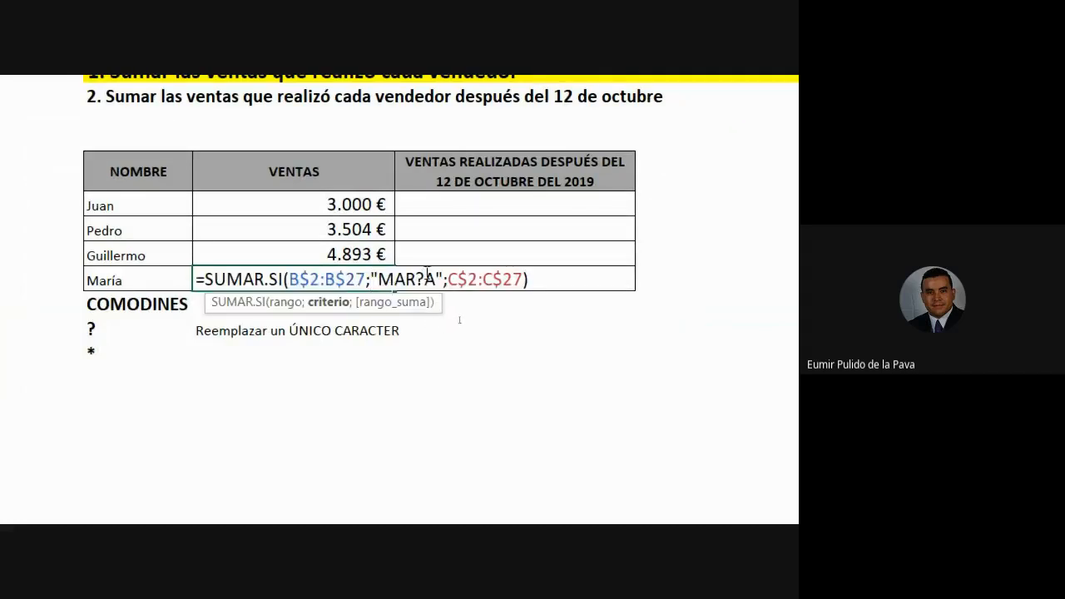
pyautogui.press('BackSpace')
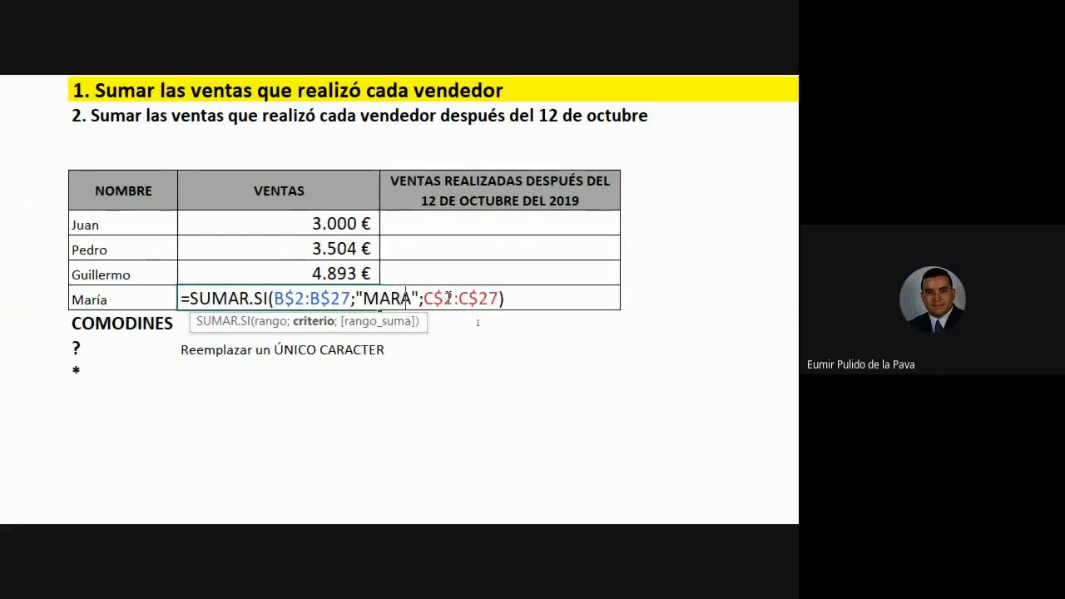
pyautogui.write('I')
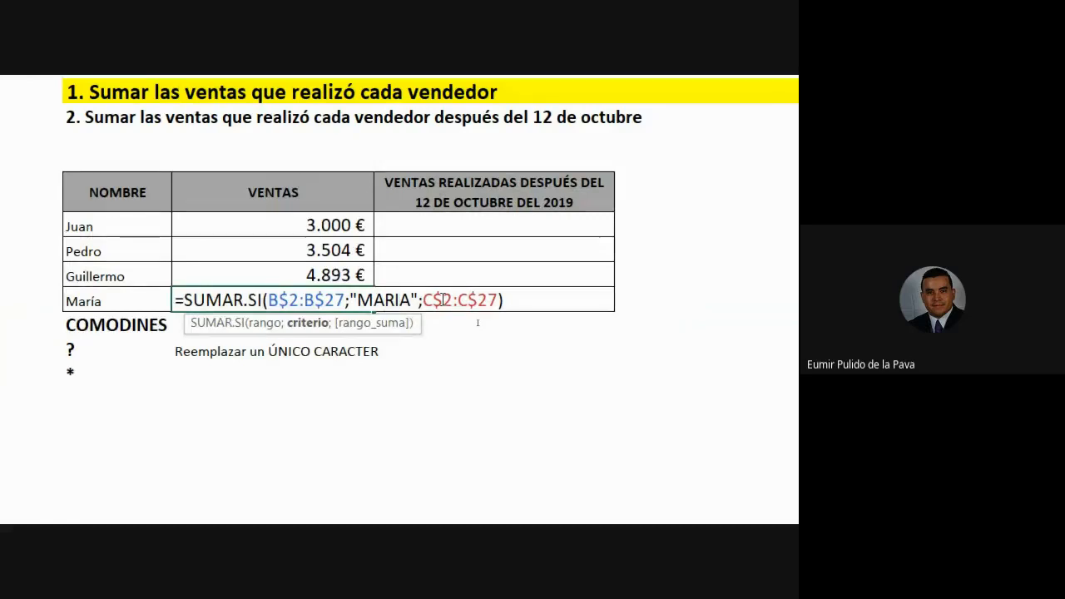
pyautogui.press('Return')
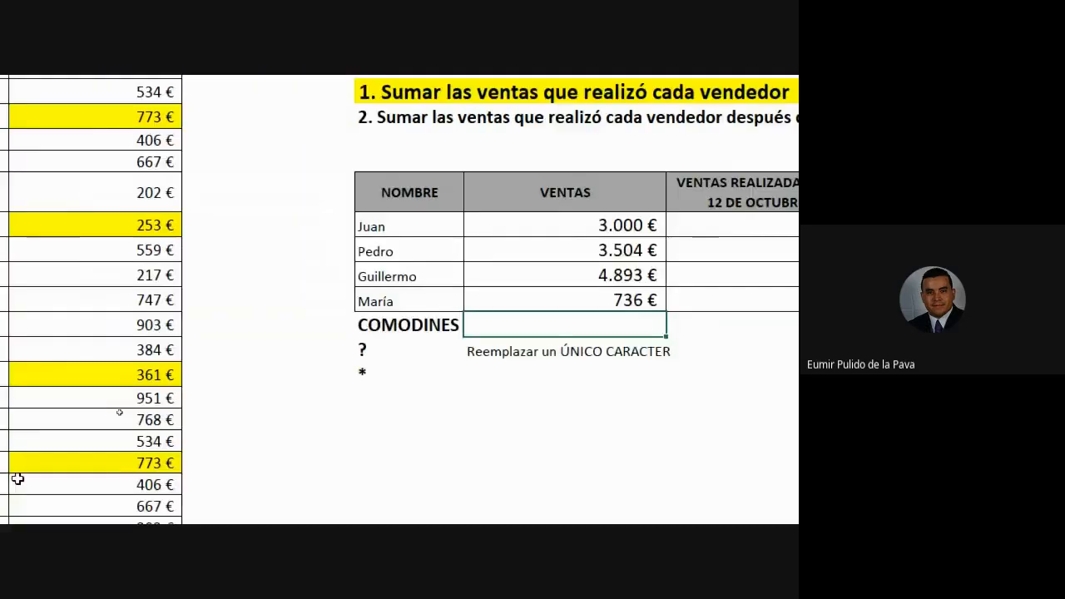
# Select the sales amounts in C23 and C27 together to compare their sum with the G17 result.
pyautogui.click(271, 329)
pyautogui.keyDown('ctrl'); pyautogui.click(291, 415); pyautogui.keyUp('ctrl')
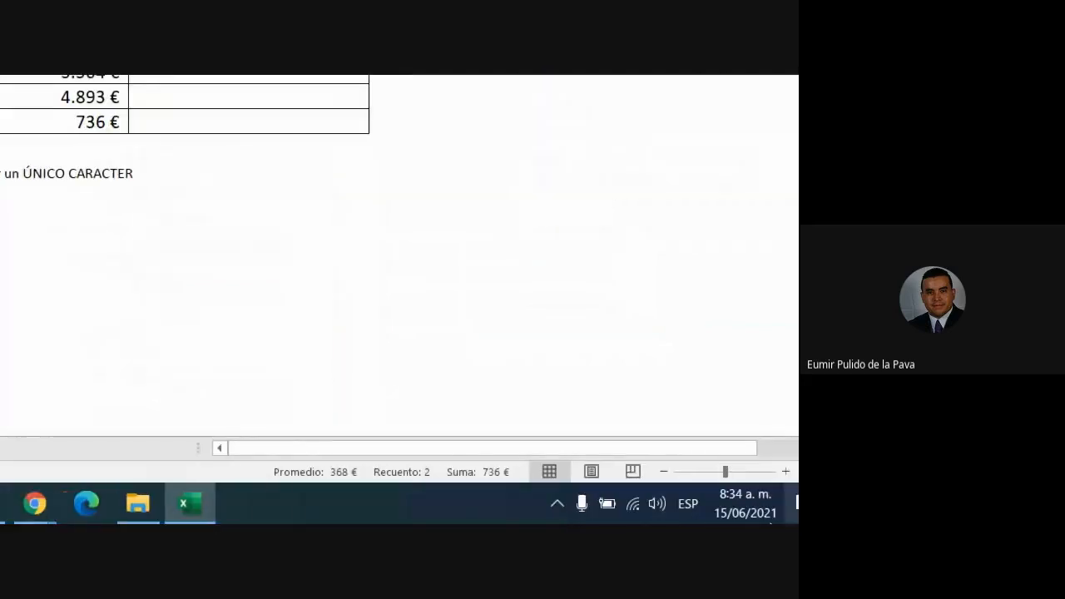
pyautogui.moveTo(318, 347); pyautogui.dragTo(326, 361)
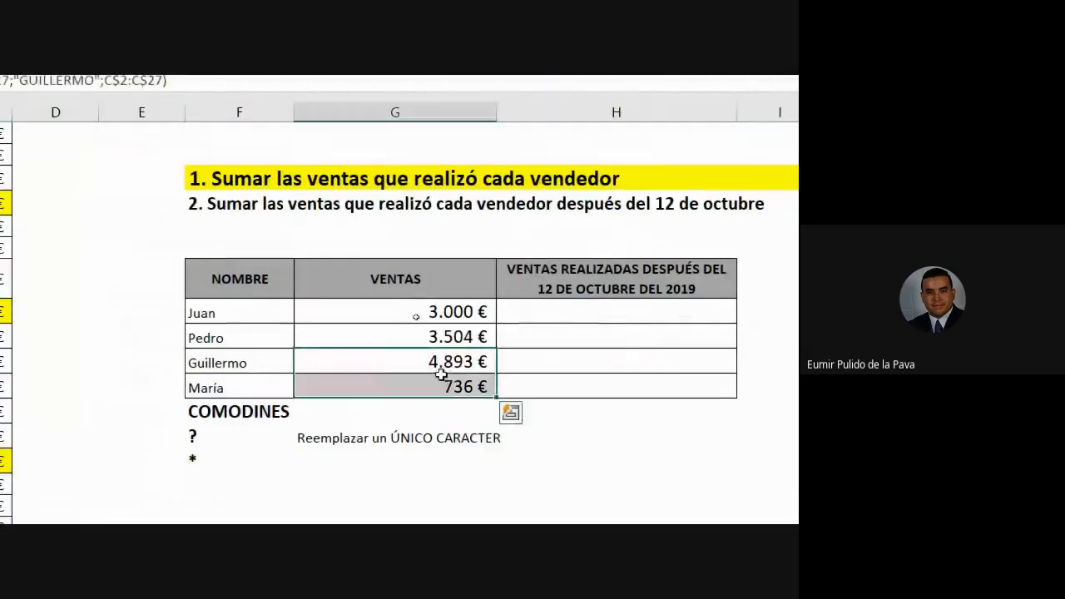
# Replace the unaccented I in the G17 SUMAR.SI criterion with the ? wildcard.
pyautogui.click(320, 372)
pyautogui.doubleClick(434, 386)
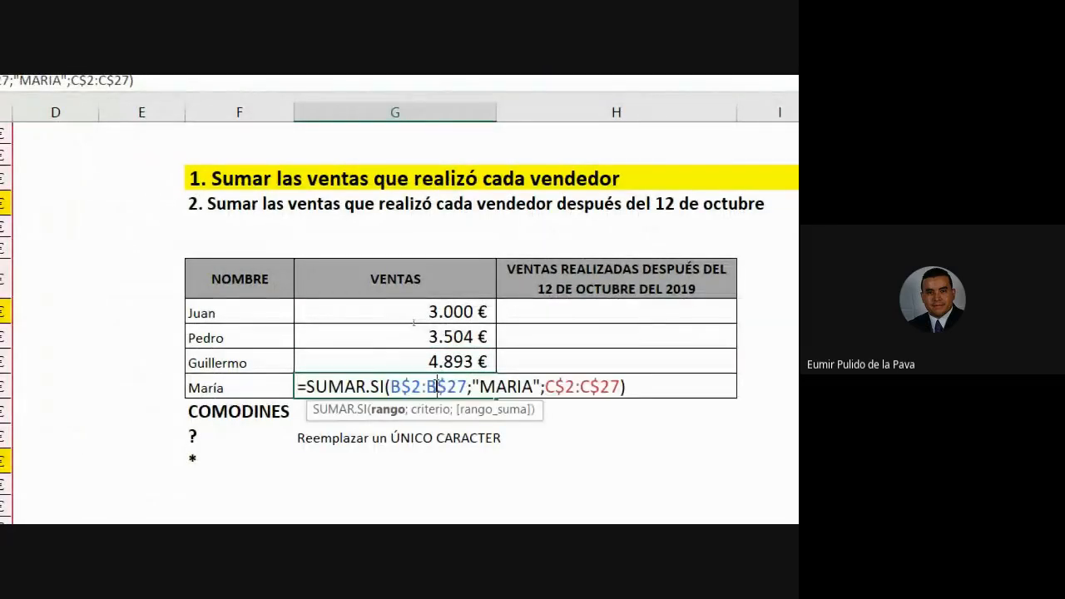
pyautogui.click(524, 384)
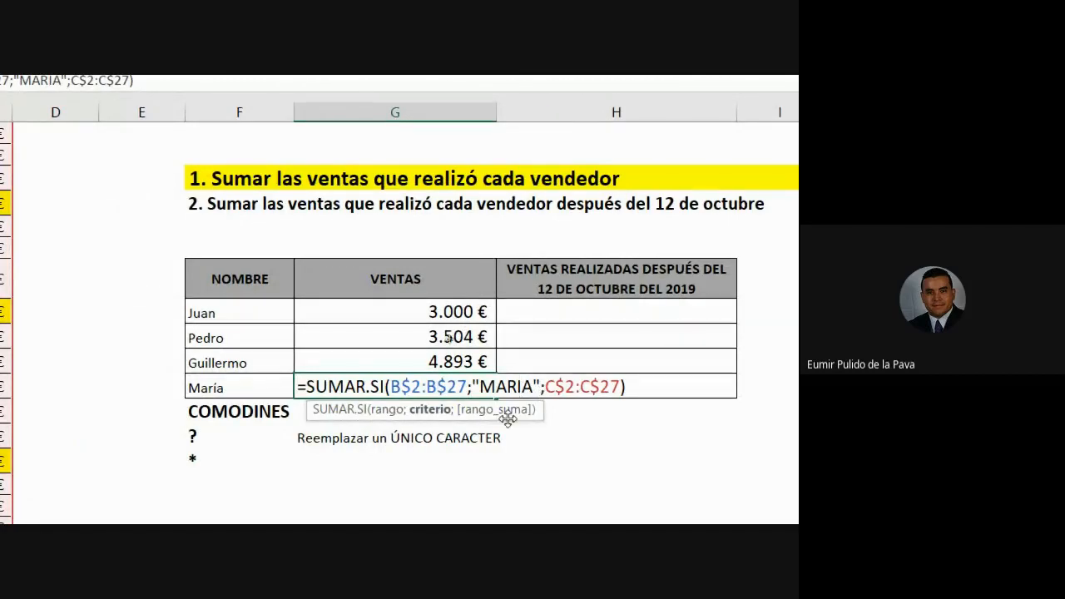
pyautogui.press('BackSpace')
pyautogui.write('?')
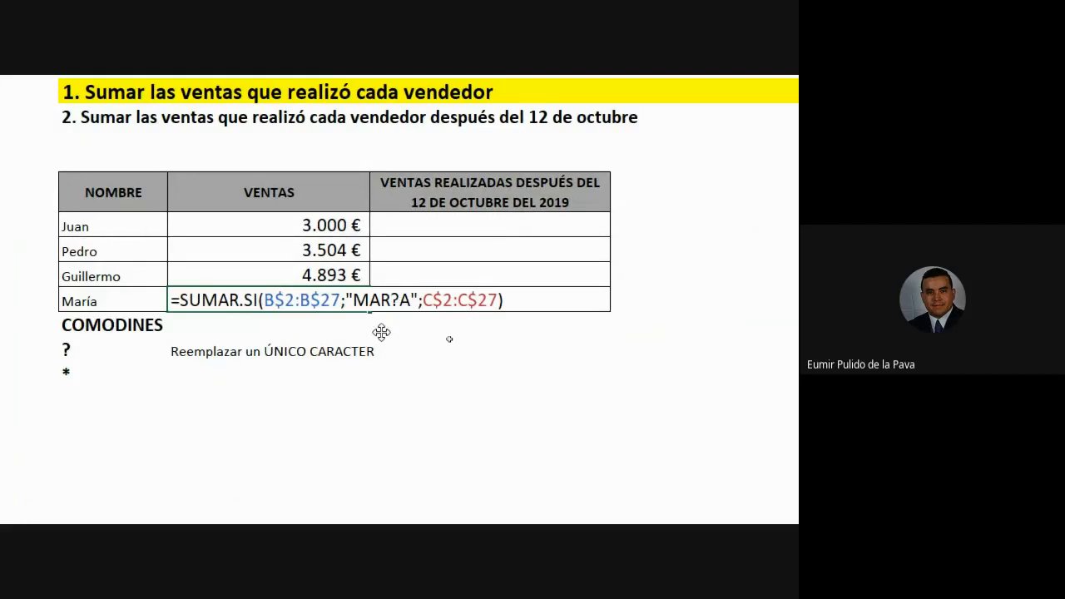
pyautogui.press('Return')
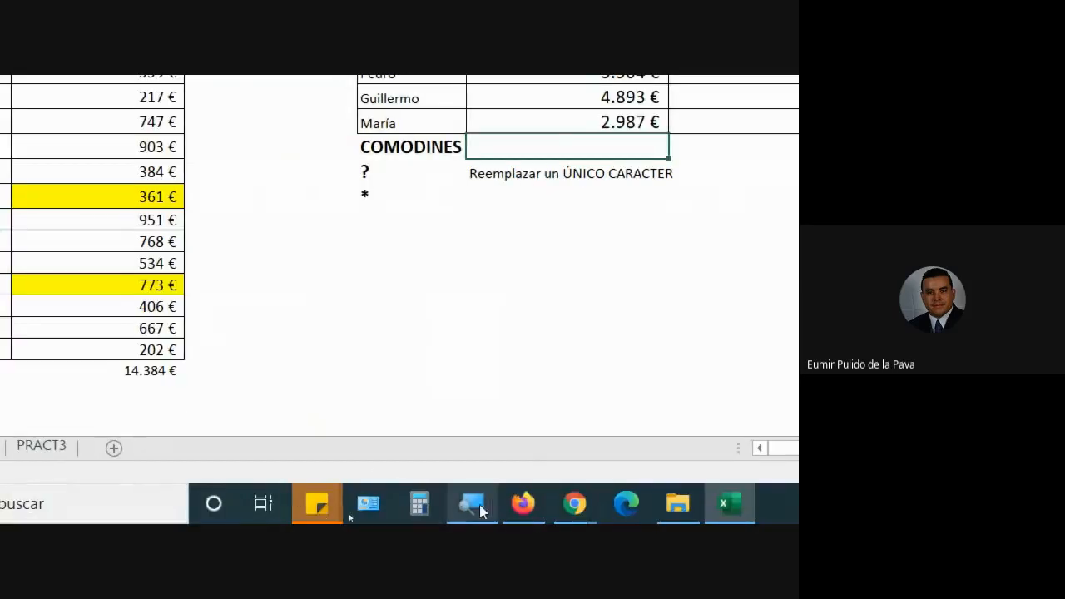
# Reset the screen magnifier to 100% and switch to the Google Meet call to view the participants.
pyautogui.click(480, 508)
pyautogui.click(406, 428)
pyautogui.moveTo(397, 514)
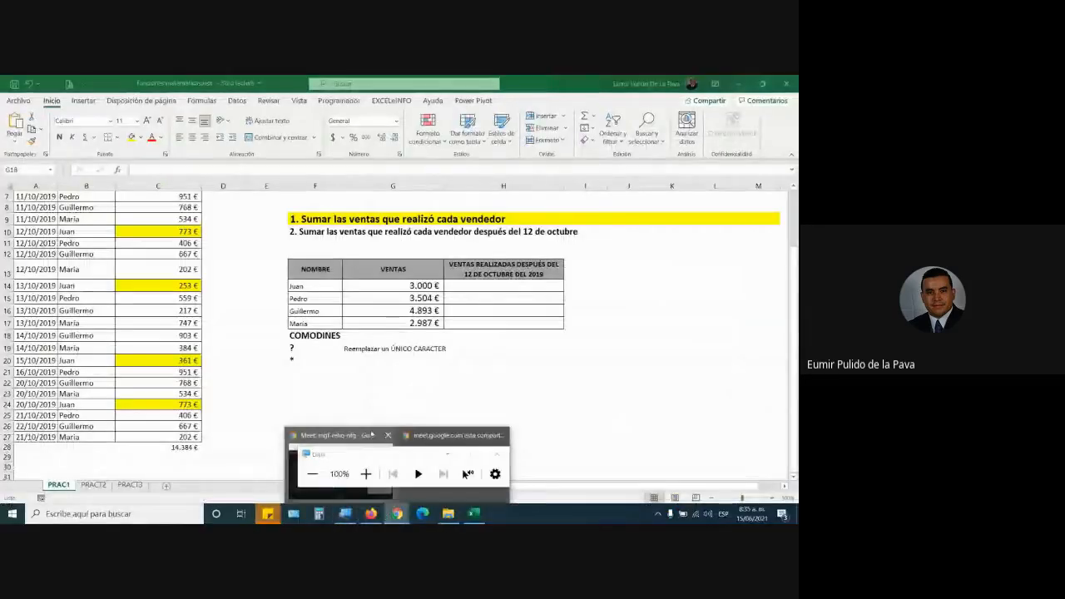
pyautogui.click(372, 434)
pyautogui.click(506, 202)
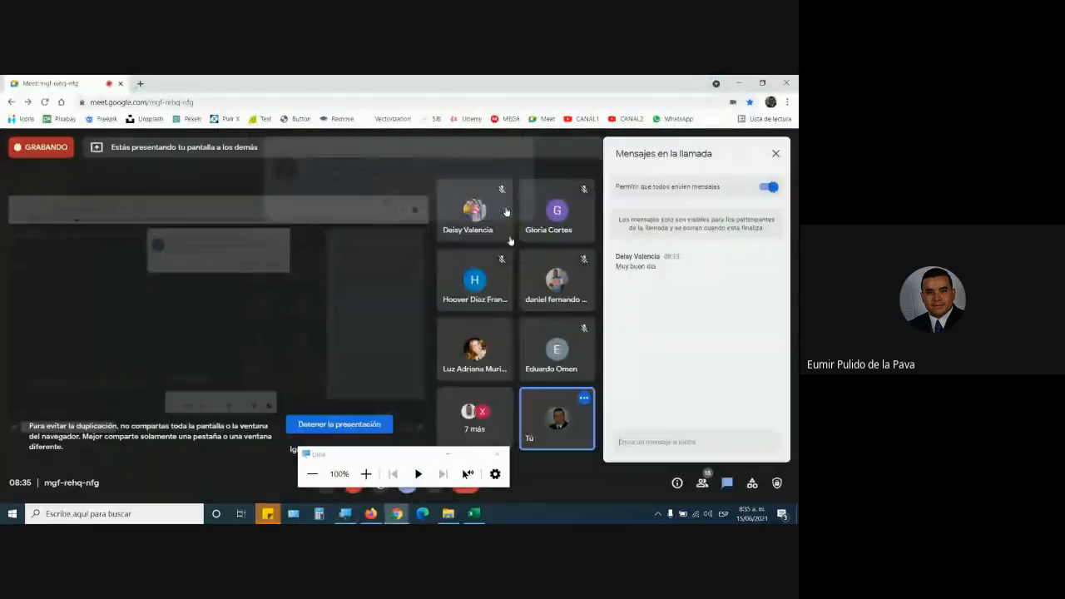
pyautogui.click(447, 454)
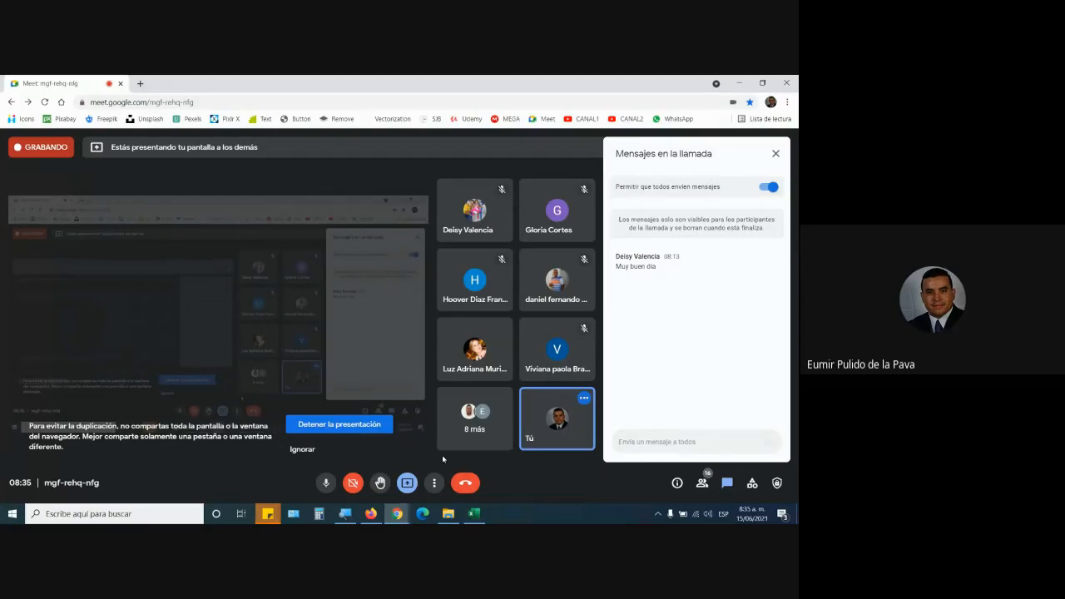
# Switch back to Excel and move the COMODINES wildcard notes from below the sales table to start at I18.
pyautogui.click(473, 513)
pyautogui.moveTo(297, 333); pyautogui.dragTo(637, 369)
pyautogui.click(578, 396)
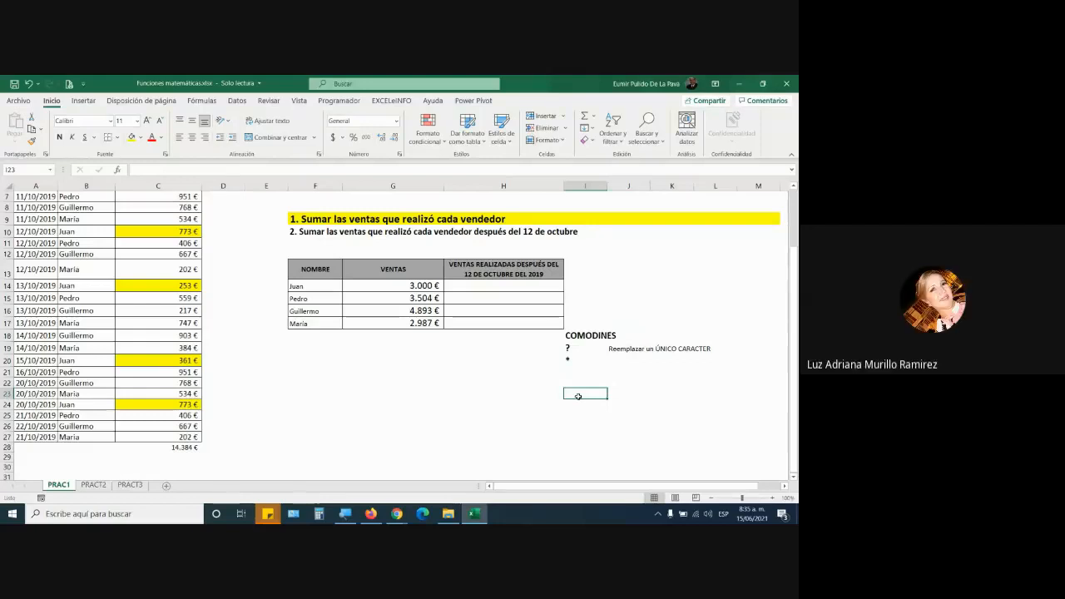
# Check the Google Meet call again and return to the Excel workbook.
pyautogui.moveTo(397, 513)
pyautogui.click(302, 453)
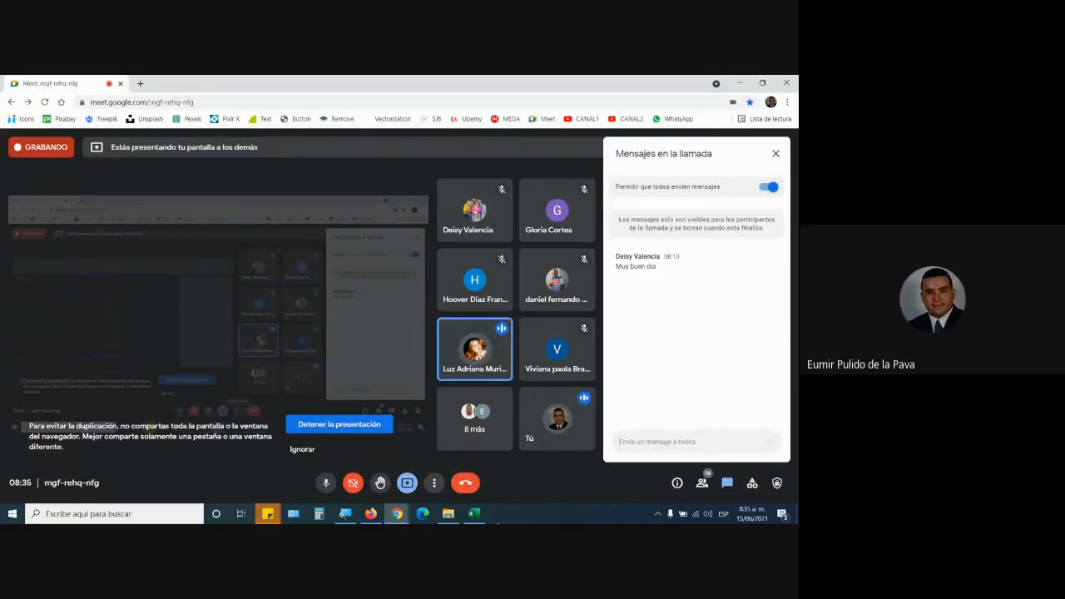
pyautogui.click(474, 515)
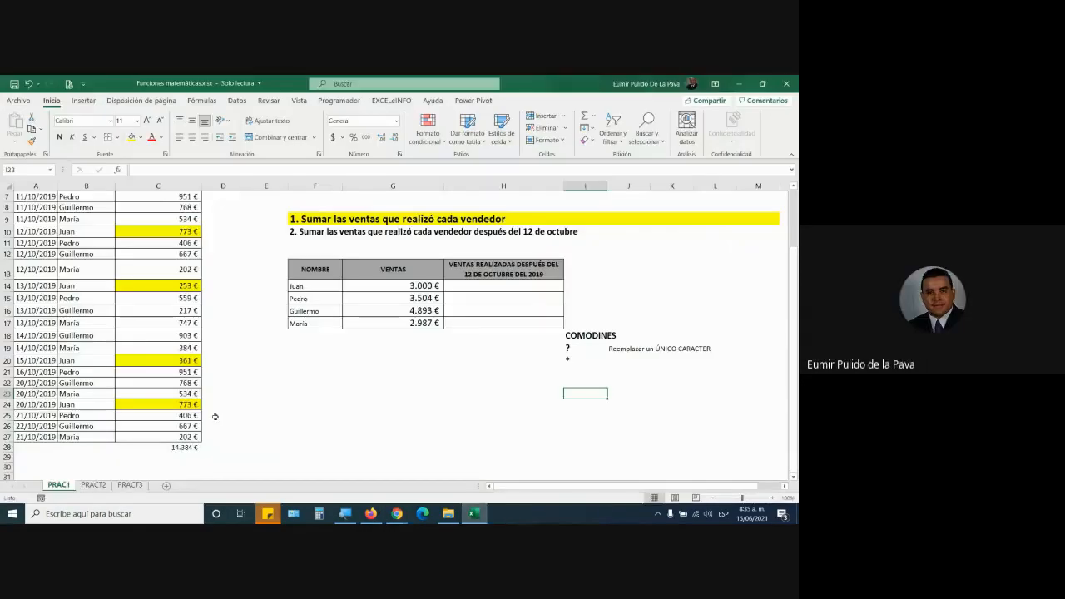
pyautogui.hotkey('alt', 'Tab')
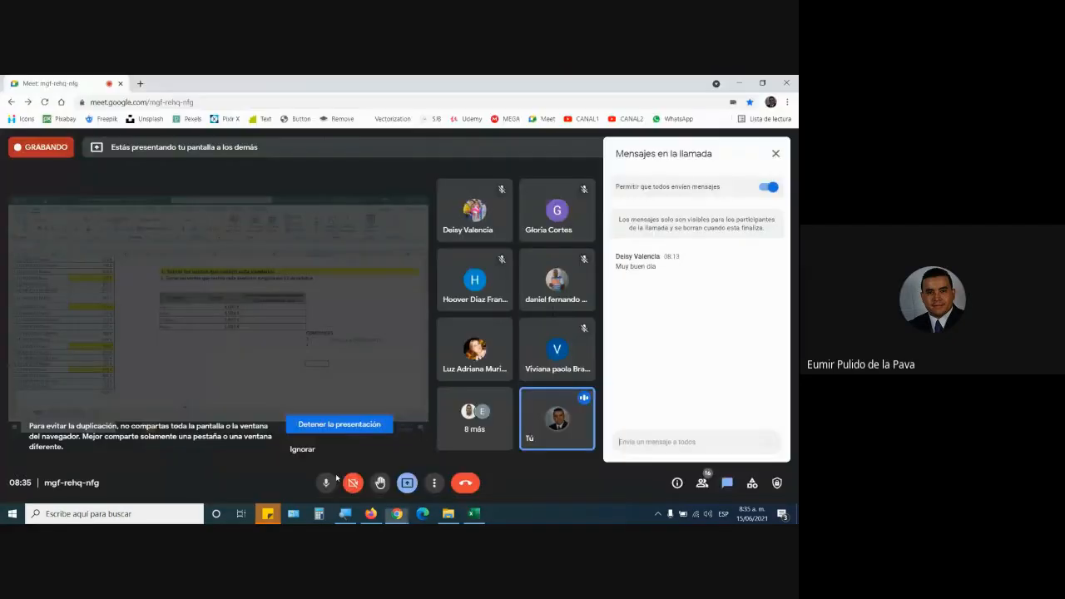
pyautogui.hotkey('alt', 'Tab')
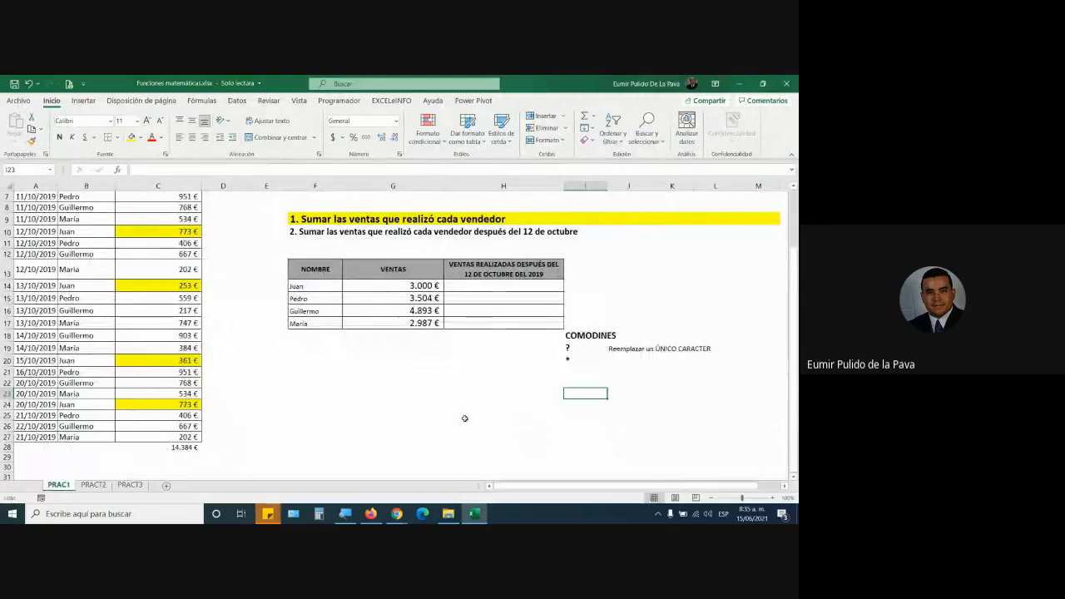
# Examine the wildcard criterion in the G17 SUMAR.SI formula and the source table under FECHA, VENDEDOR and TOTAL VENTAS.
pyautogui.doubleClick(435, 323)
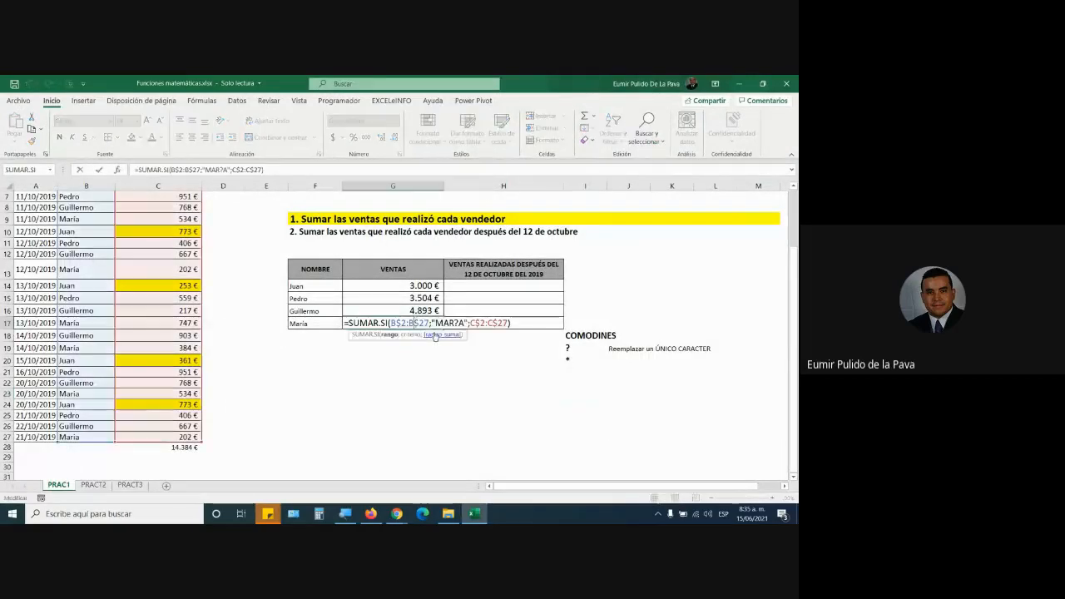
pyautogui.doubleClick(439, 322)
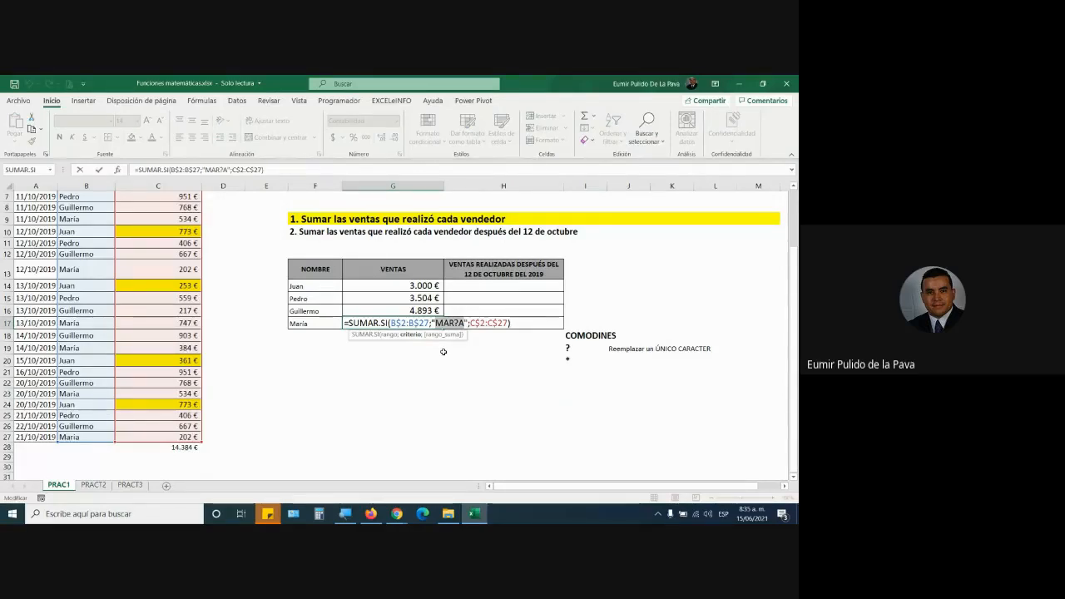
pyautogui.hotkey('ctrl', 'Return')
pyautogui.scroll(2, 89, 264)
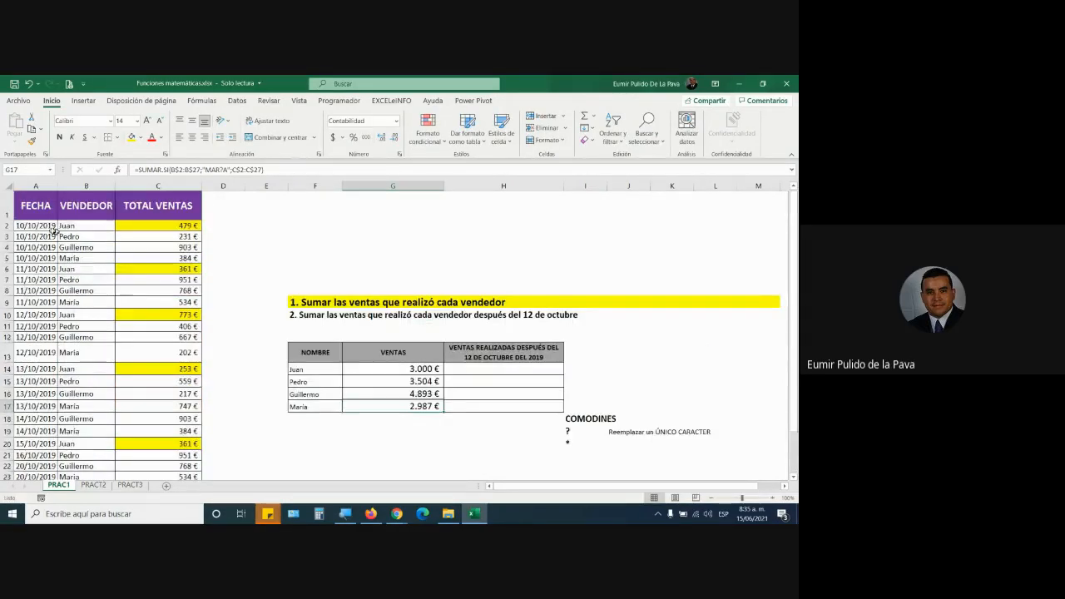
pyautogui.moveTo(36, 205); pyautogui.dragTo(146, 475)
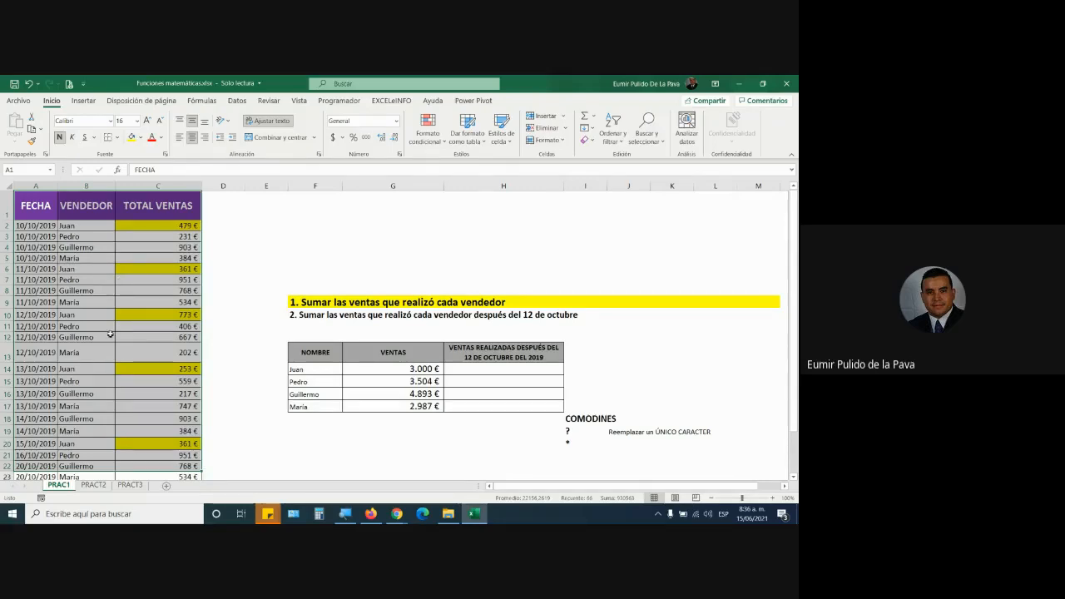
# Add a trailing space after the seller's name in B9 and select G17 to check its sum.
pyautogui.doubleClick(98, 303)
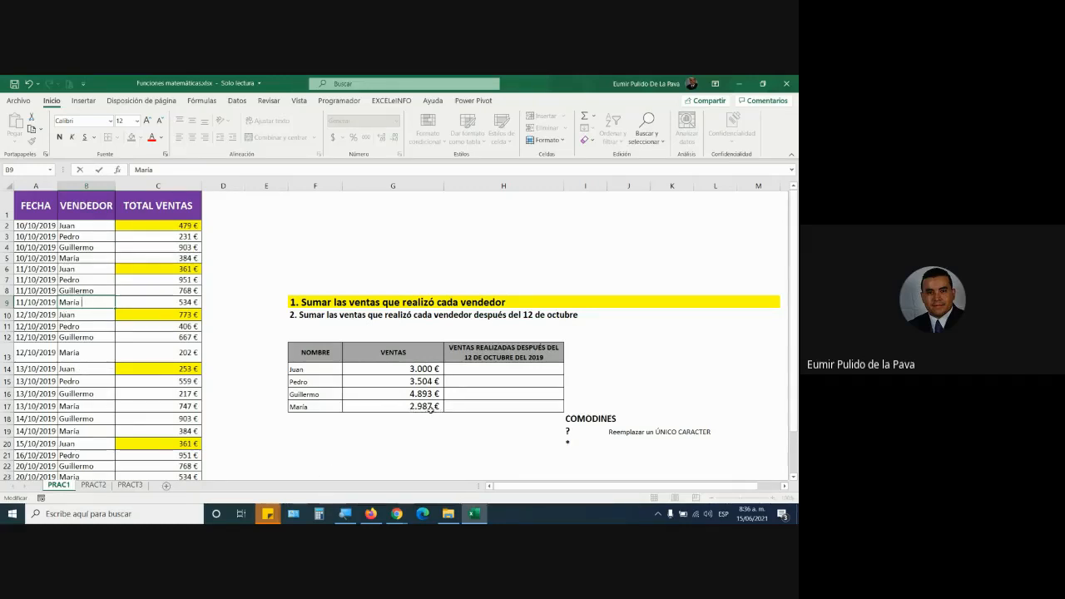
pyautogui.moveTo(77, 302); pyautogui.dragTo(92, 303)
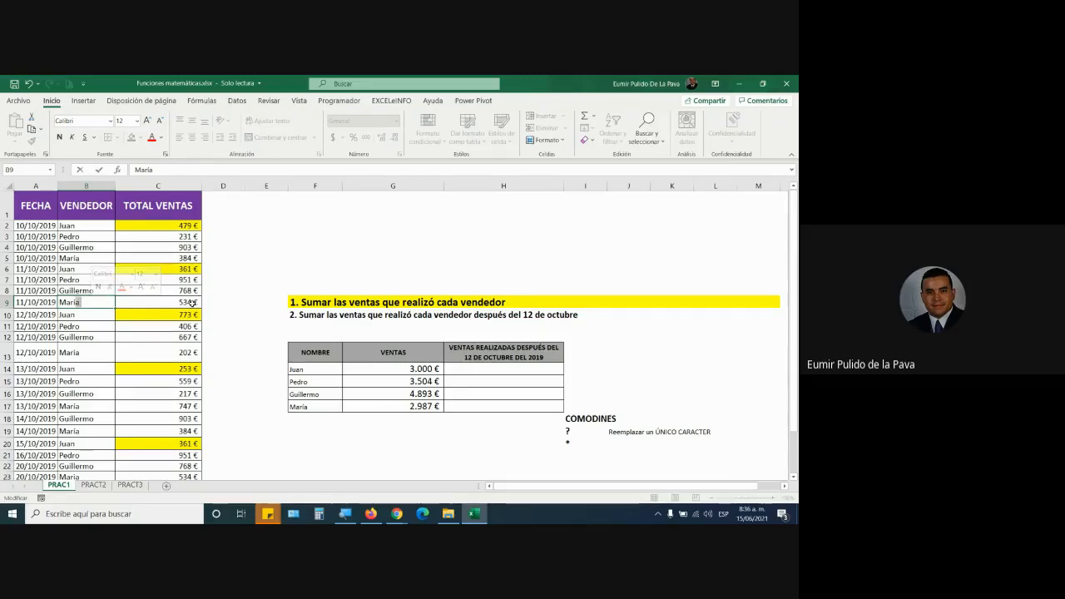
pyautogui.press('BackSpace')
pyautogui.press('Return')
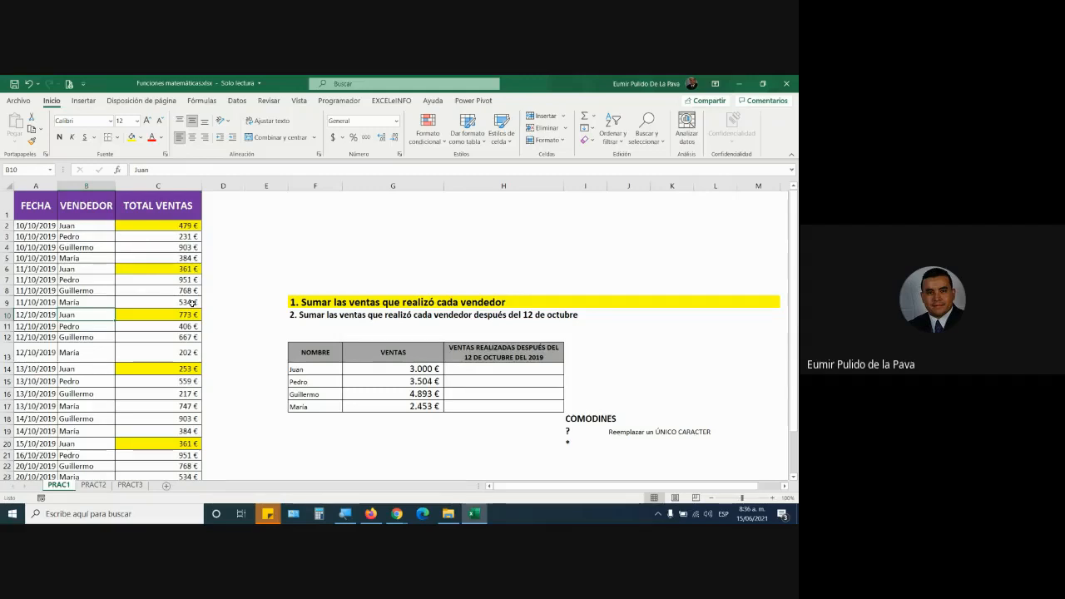
pyautogui.click(398, 407)
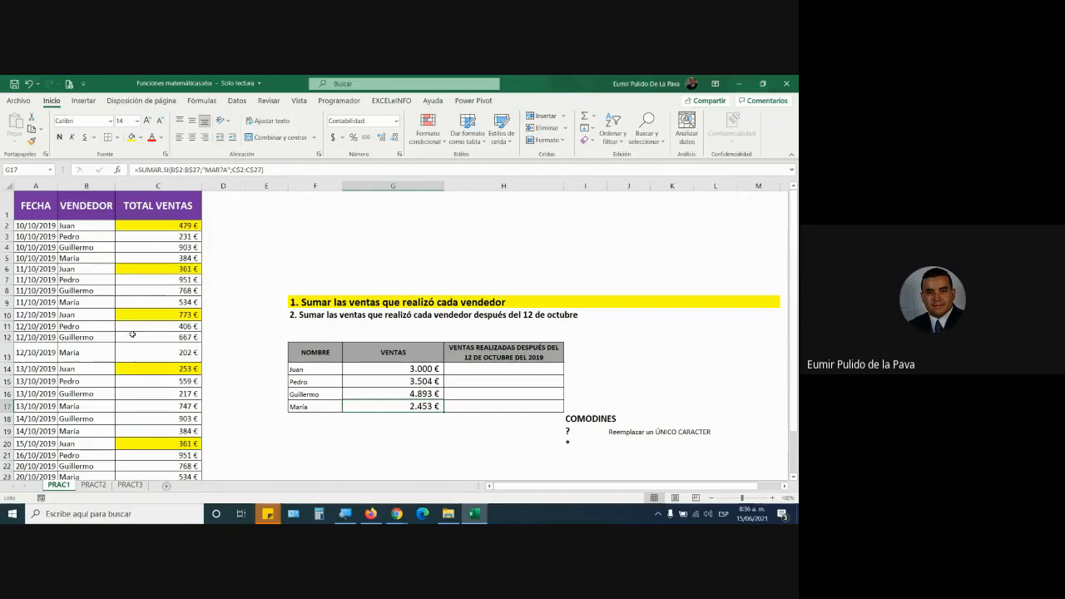
# Remove the trailing space from the seller's name in B9 and select G17 to check its sum.
pyautogui.doubleClick(103, 301)
pyautogui.press('Return')
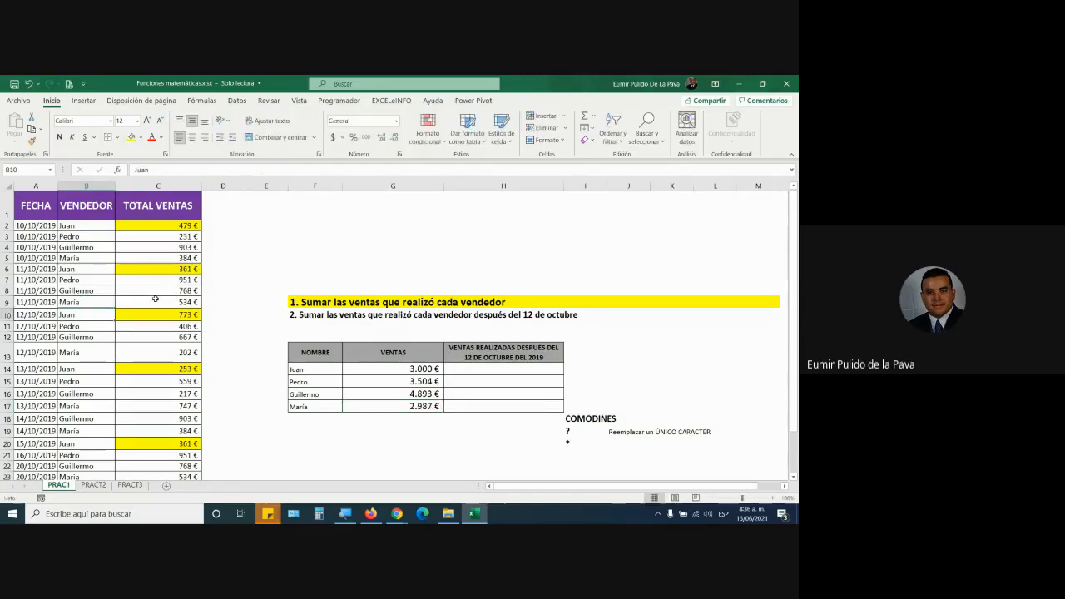
pyautogui.click(428, 405)
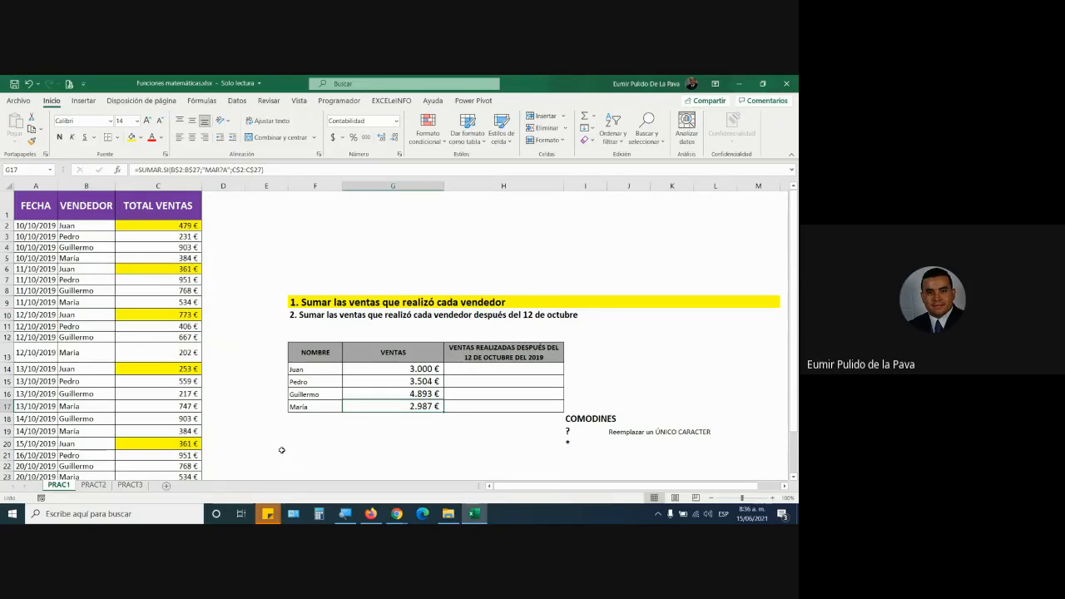
# Add a trailing space after the seller's name in both B9 and B27.
pyautogui.doubleClick(95, 303)
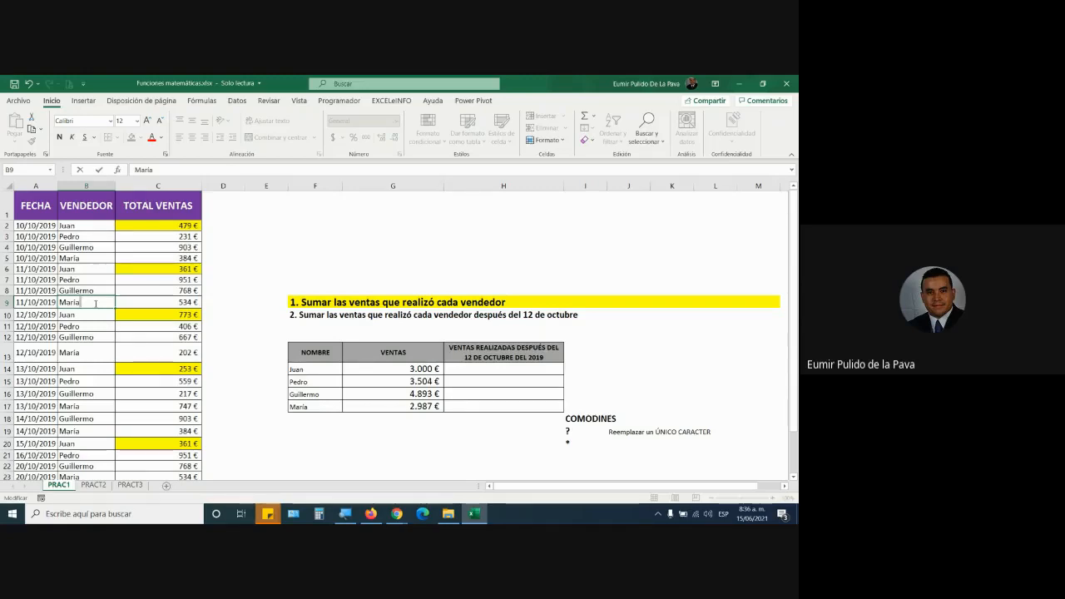
pyautogui.press('Return')
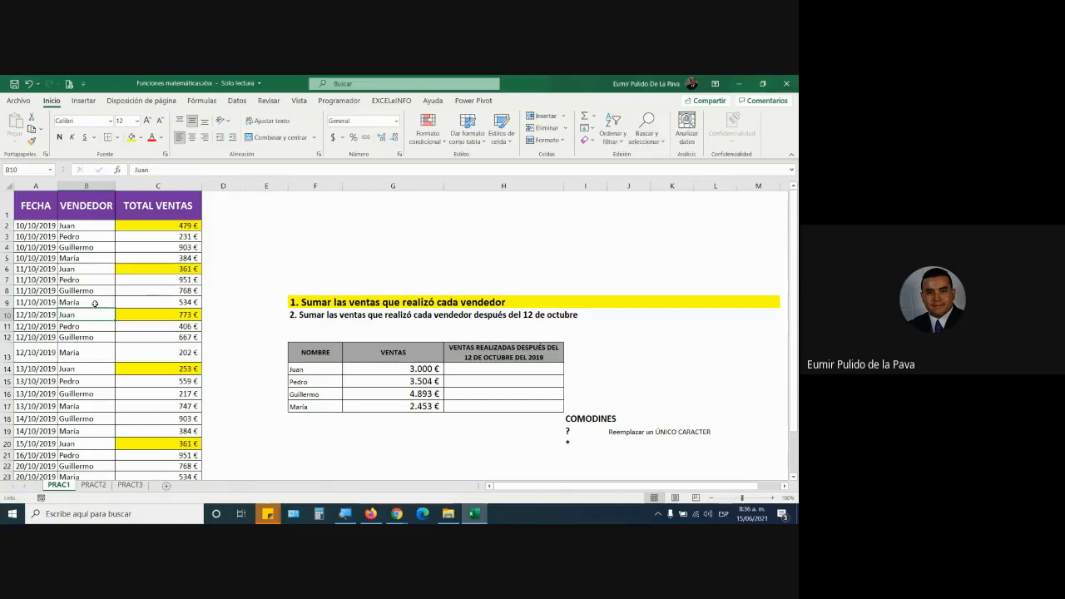
pyautogui.scroll(-3, 104, 403)
pyautogui.doubleClick(104, 404)
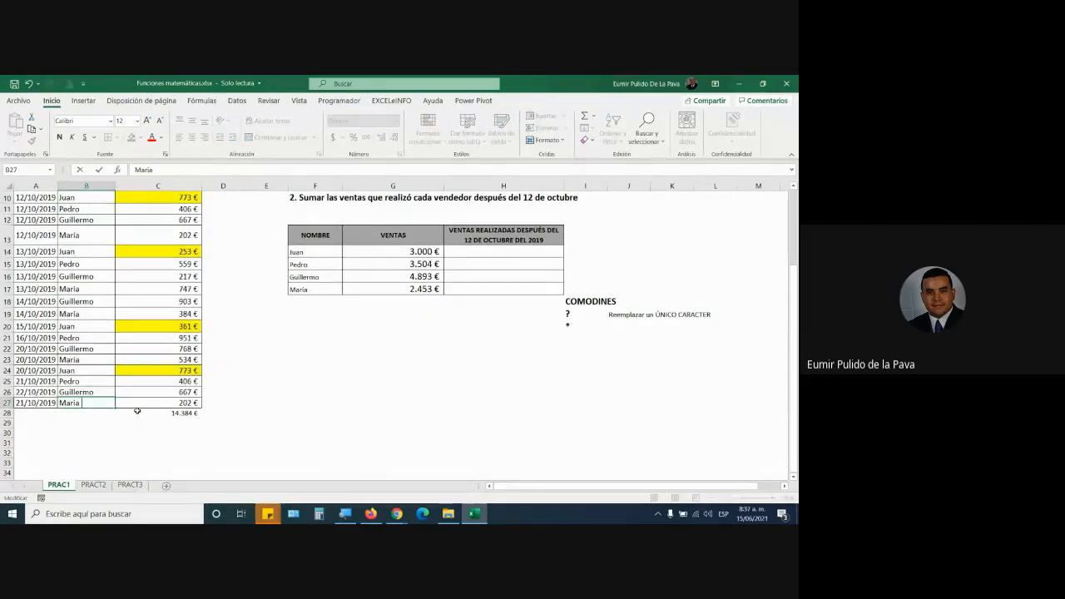
pyautogui.press('Return')
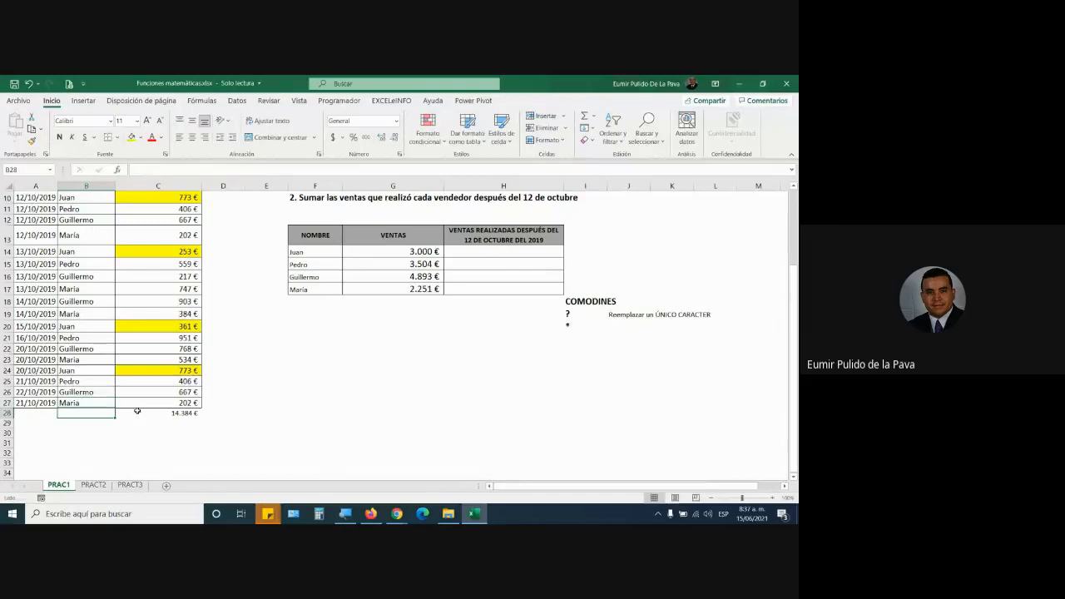
# Review the ? wildcard in the G17 SUMAR.SI criterion and leave the formula as it is.
pyautogui.click(423, 289)
pyautogui.doubleClick(423, 289)
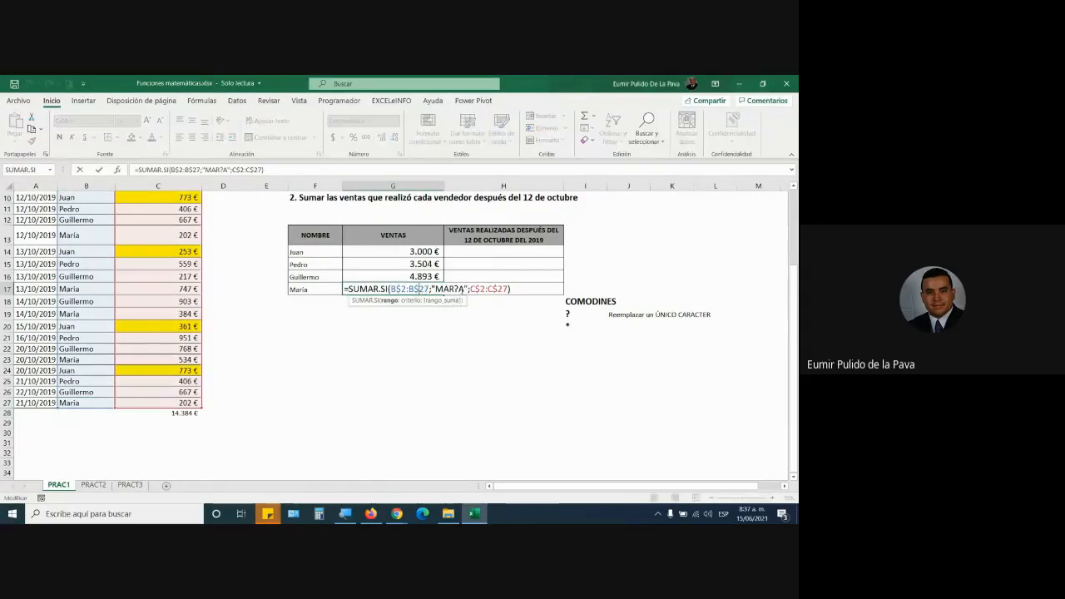
pyautogui.click(459, 289)
pyautogui.press('Return')
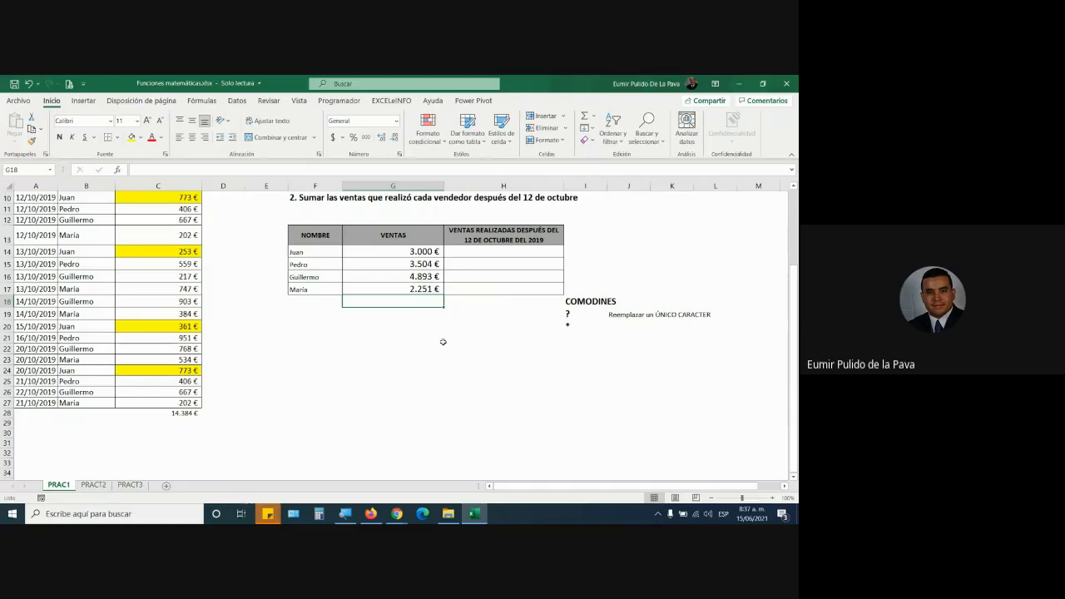
# Insert a blank column between VENDEDOR and TOTAL VENTAS.
pyautogui.scroll(3, 333, 378)
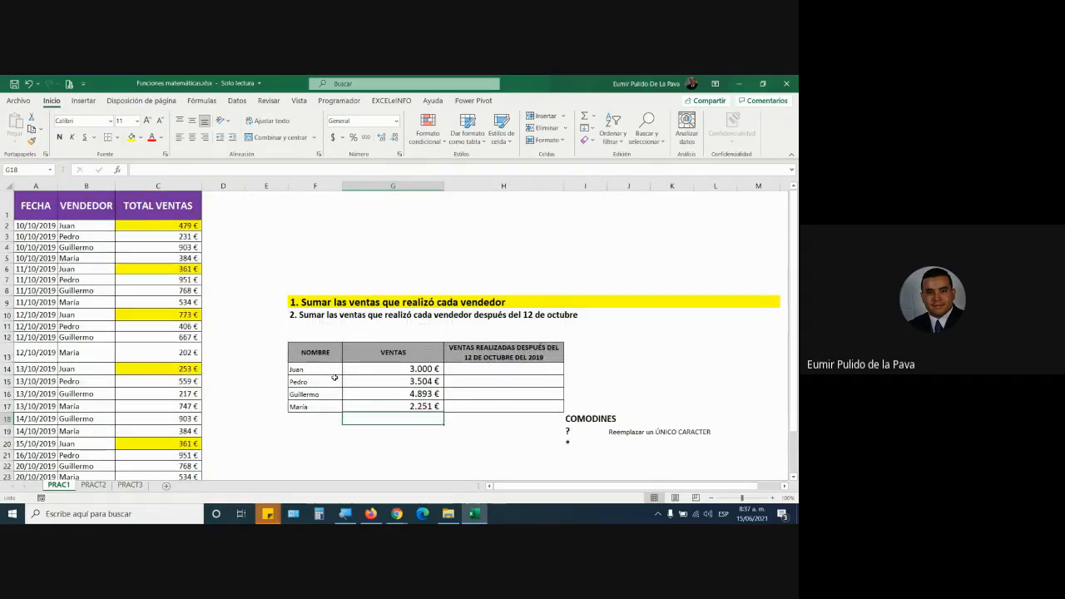
pyautogui.click(152, 183)
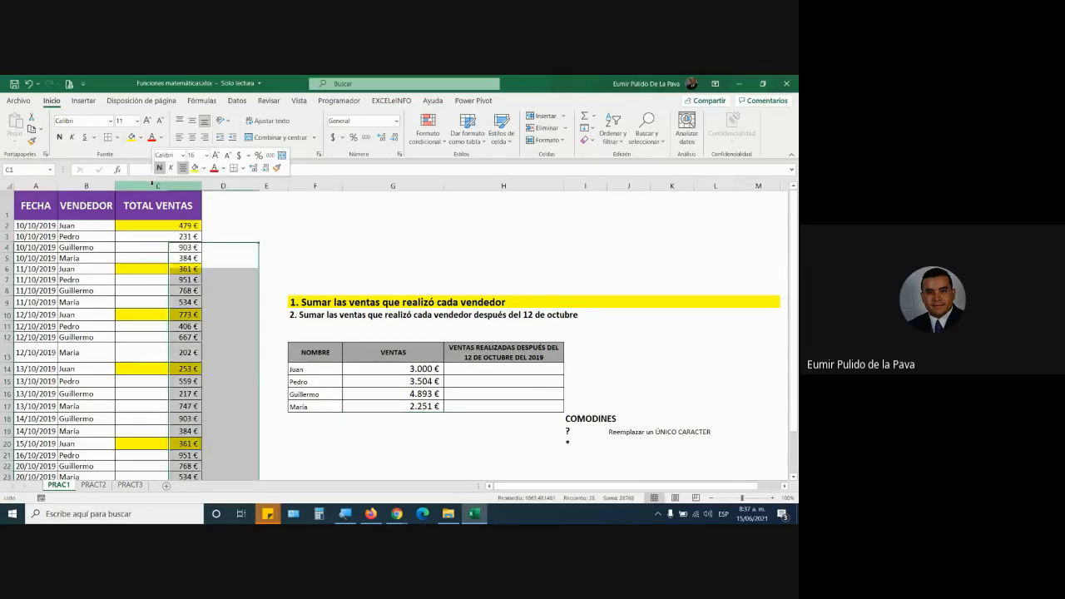
pyautogui.rightClick(153, 184)
pyautogui.click(190, 273)
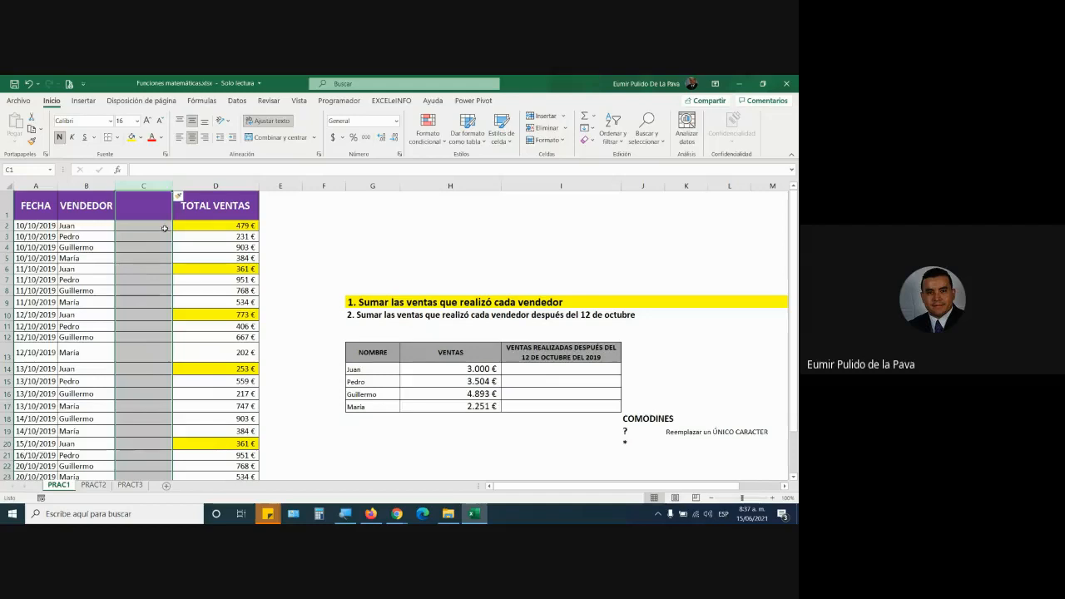
# Start an ESPACIOS formula in C2 of the blank column and magnify the screen to 200%.
pyautogui.click(150, 226)
pyautogui.write('=')
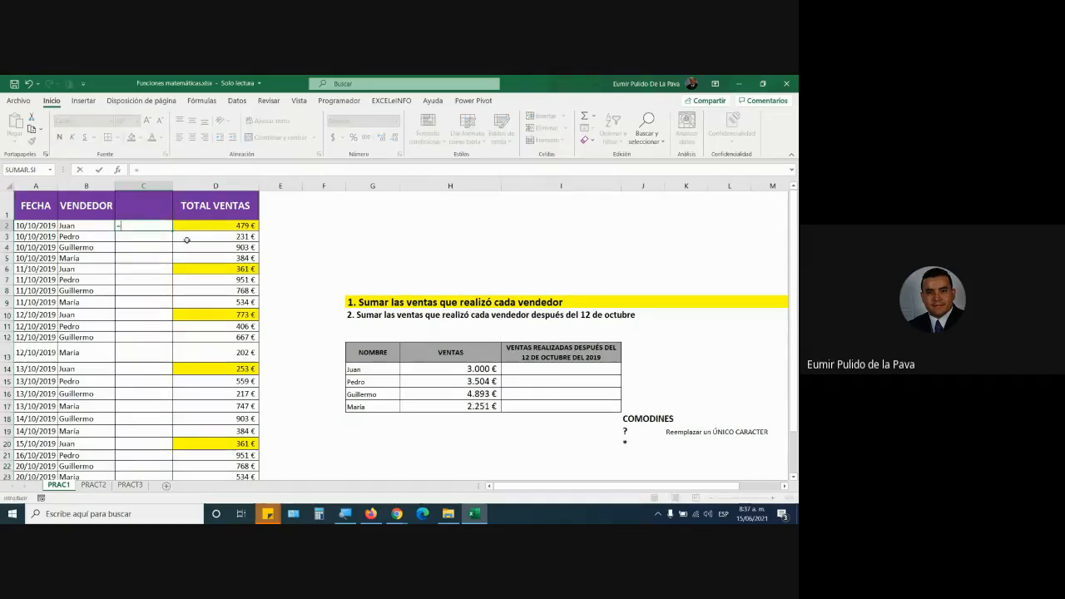
pyautogui.write('ESP')
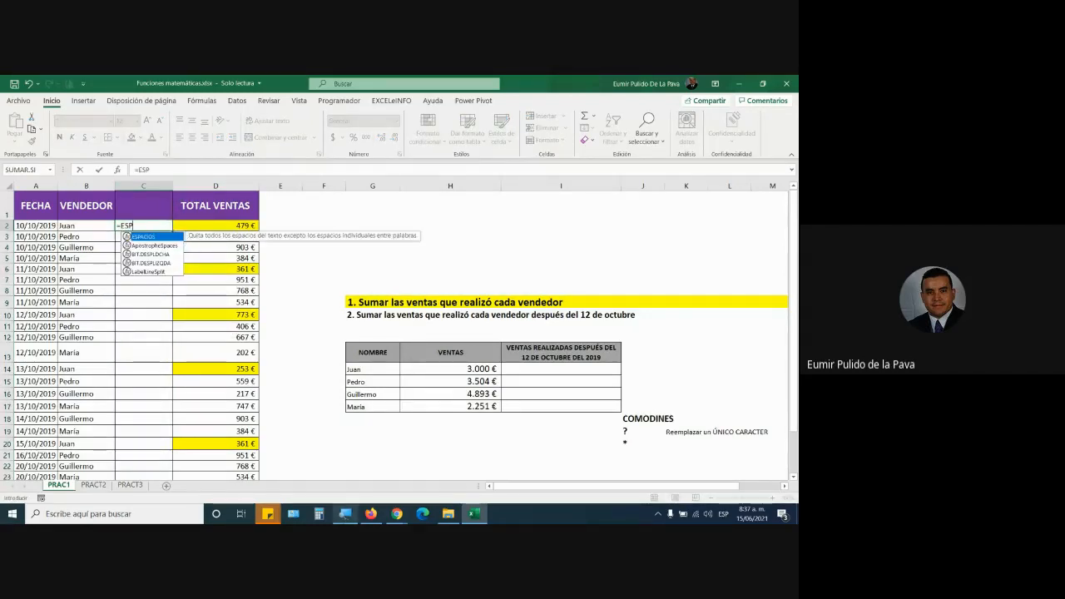
pyautogui.click(345, 514)
pyautogui.click(367, 479)
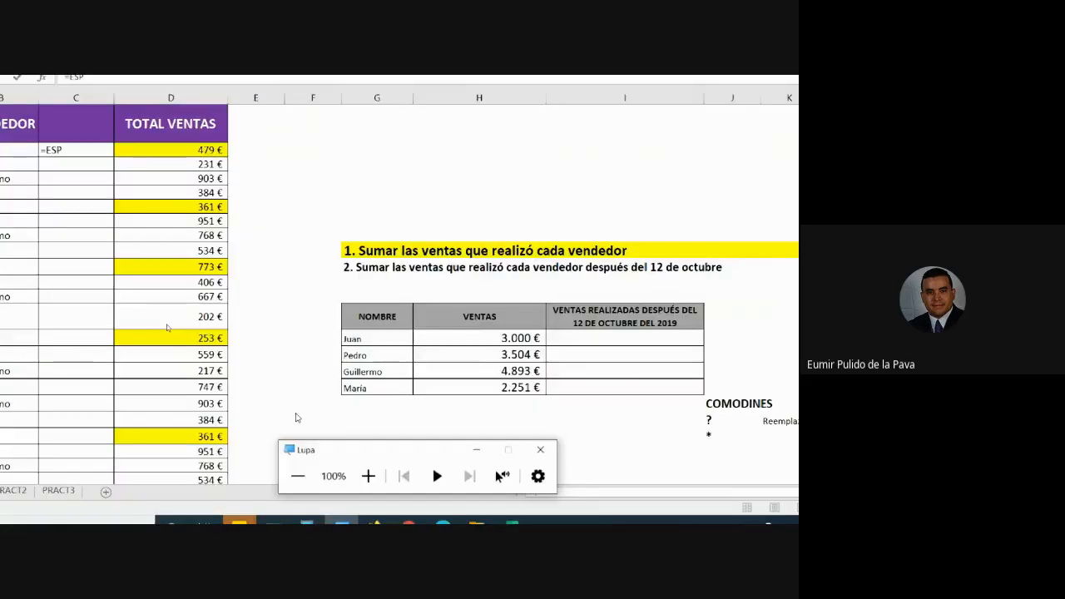
pyautogui.click(309, 214)
pyautogui.press('Tab')
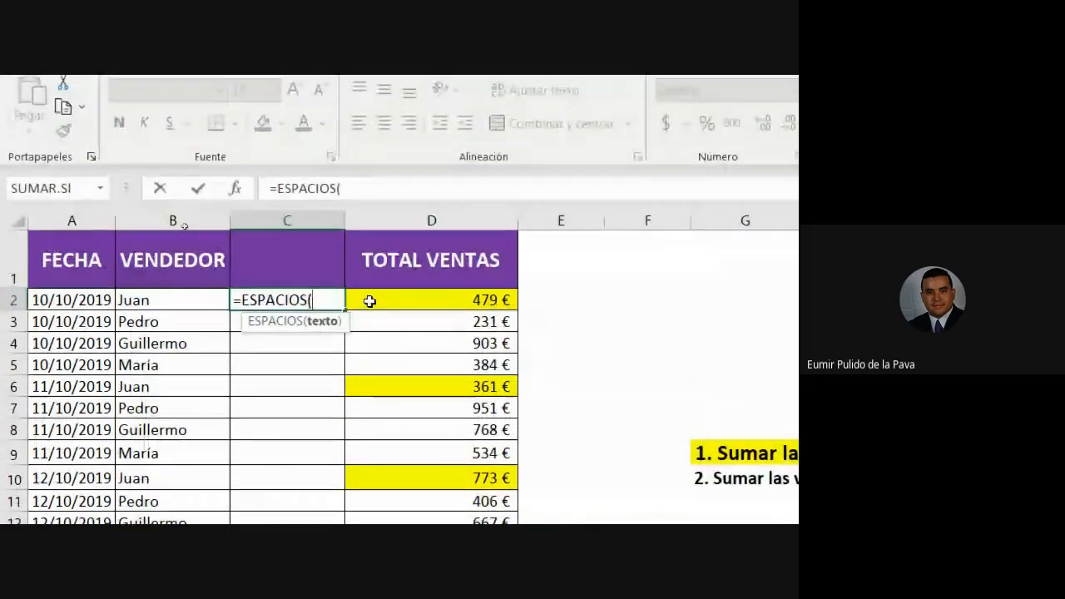
pyautogui.write('N')
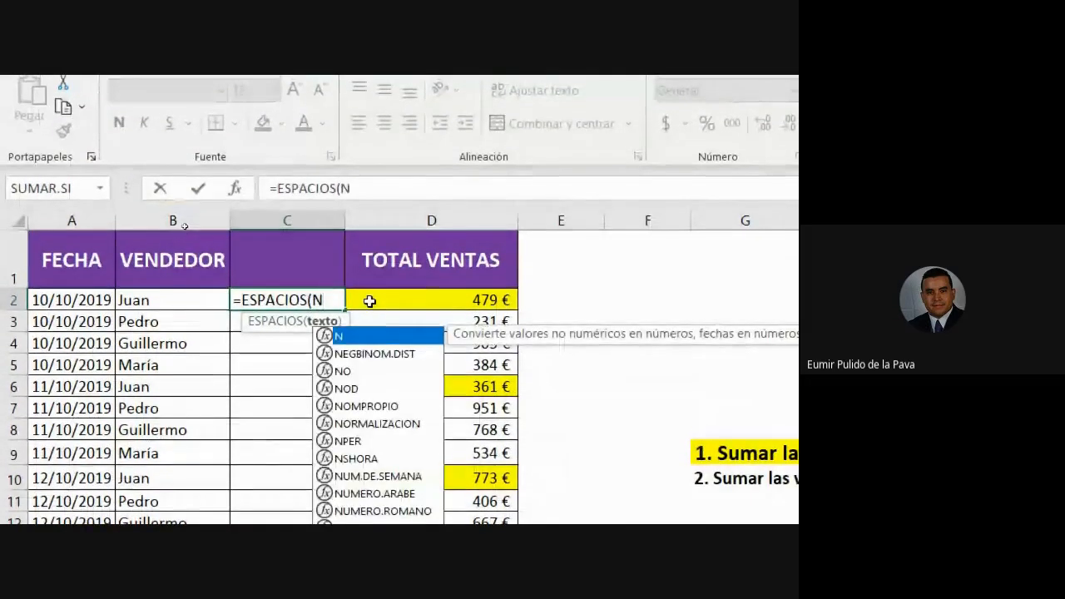
pyautogui.press('BackSpace')
pyautogui.write('MAYUS')
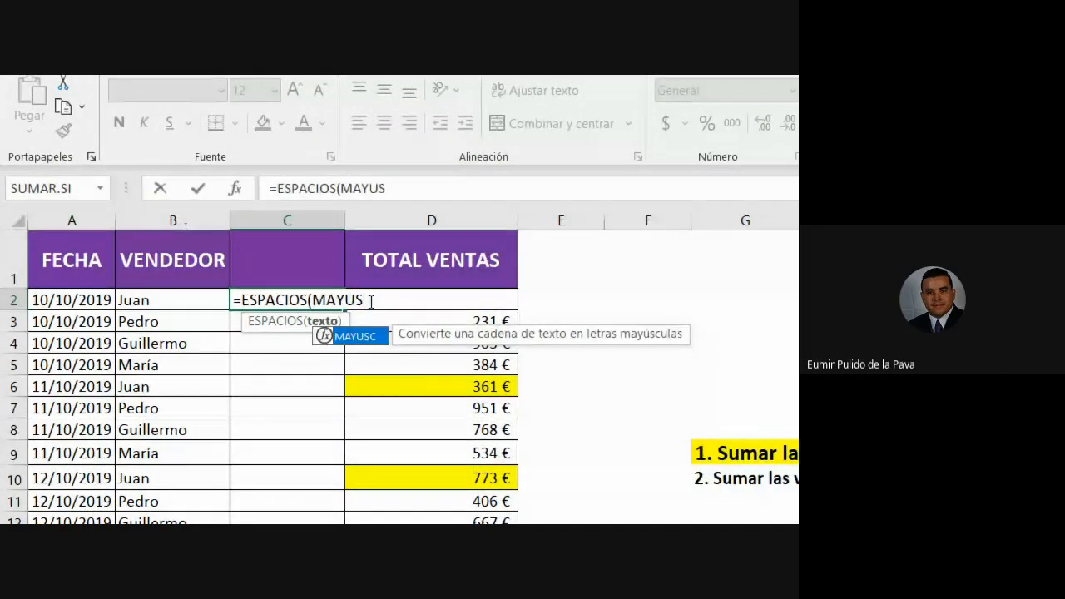
pyautogui.press('BackSpace')
pyautogui.press('BackSpace')
pyautogui.press('BackSpace')
pyautogui.press('BackSpace')
pyautogui.press('BackSpace')
# Complete C2 as =ESPACIOS(NOMPROPIO(B2)) and fill the formula down the helper column for all the sales rows.
pyautogui.write('NOMPRO')
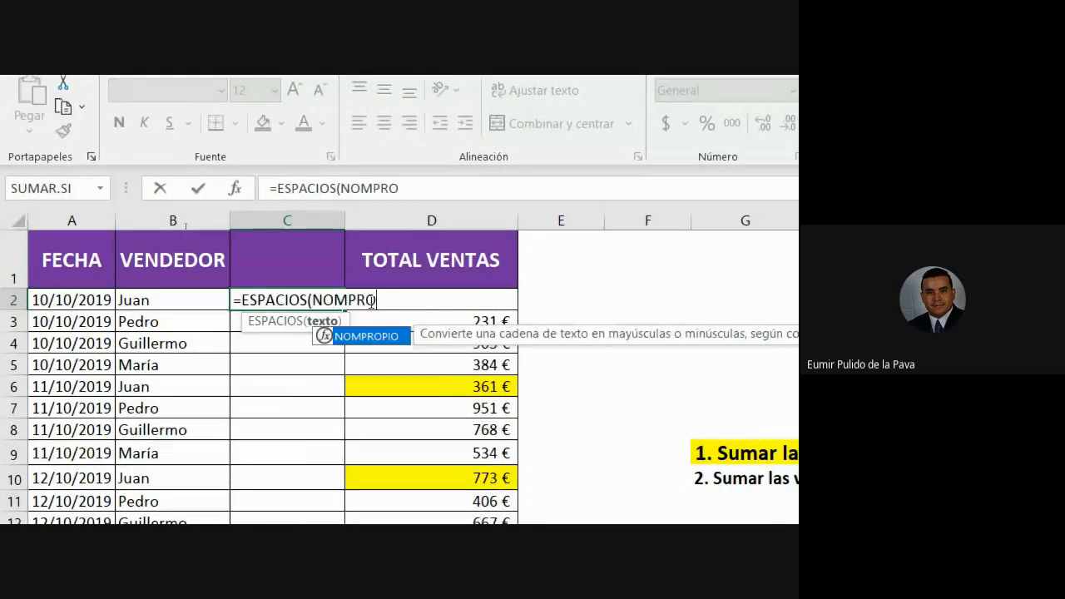
pyautogui.write('P')
pyautogui.press('Tab')
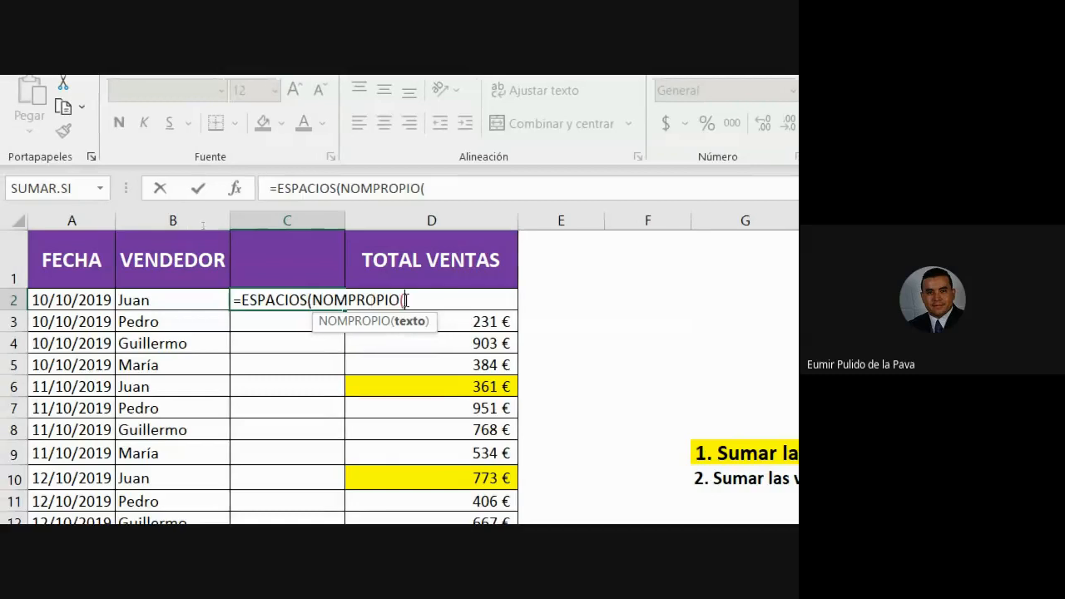
pyautogui.click(134, 300)
pyautogui.write('))')
pyautogui.press('Return')
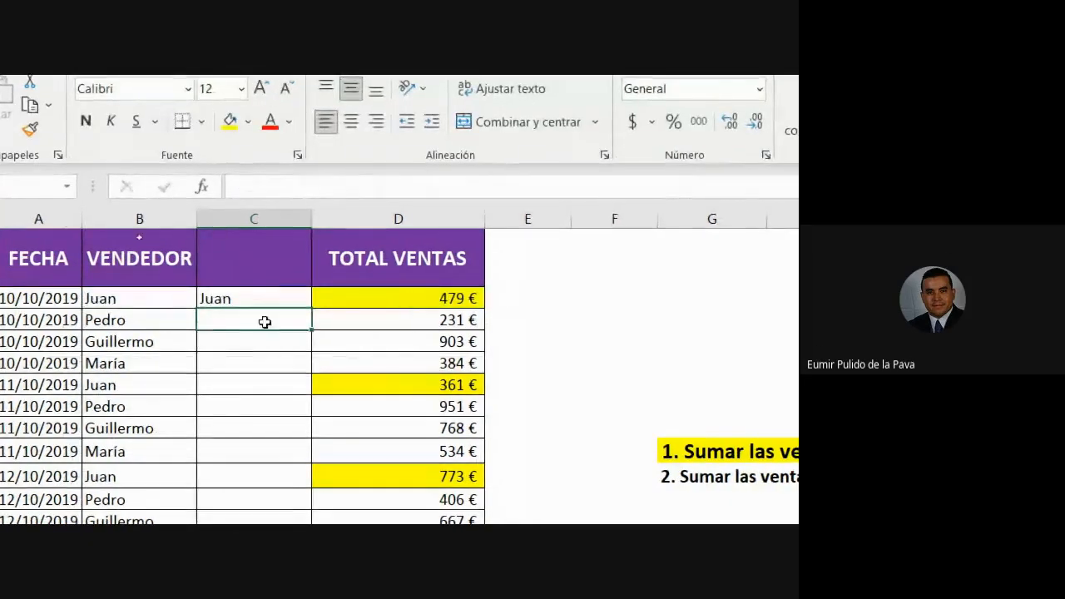
pyautogui.click(254, 298)
pyautogui.doubleClick(312, 308)
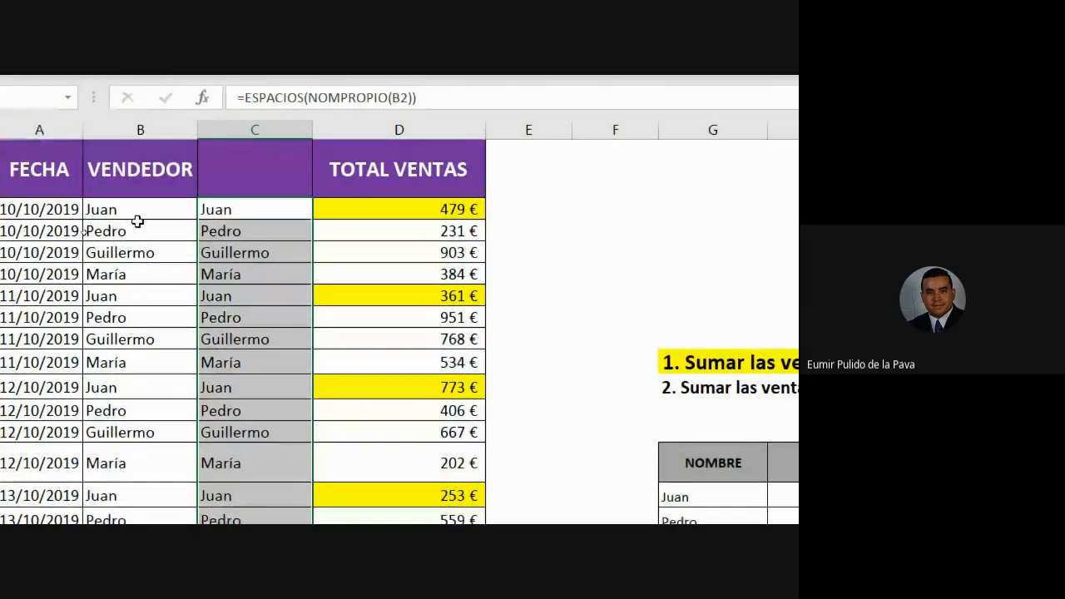
# Replace the VENDEDOR names from B2 down with the helper column's values only, and delete helper column C.
pyautogui.hotkey('ctrl', 'c')
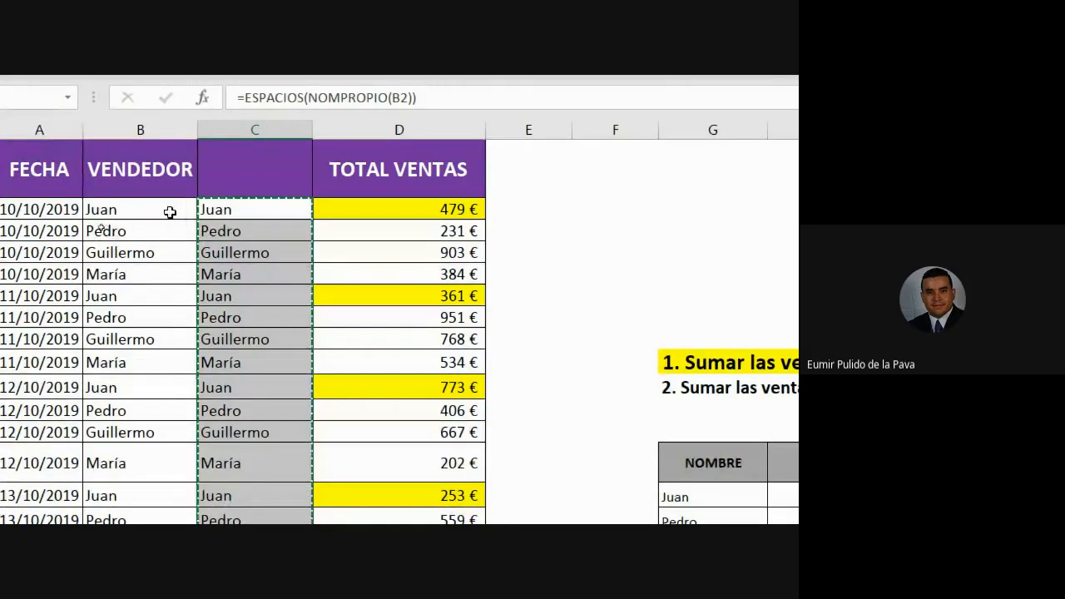
pyautogui.click(169, 212)
pyautogui.click(42, 165)
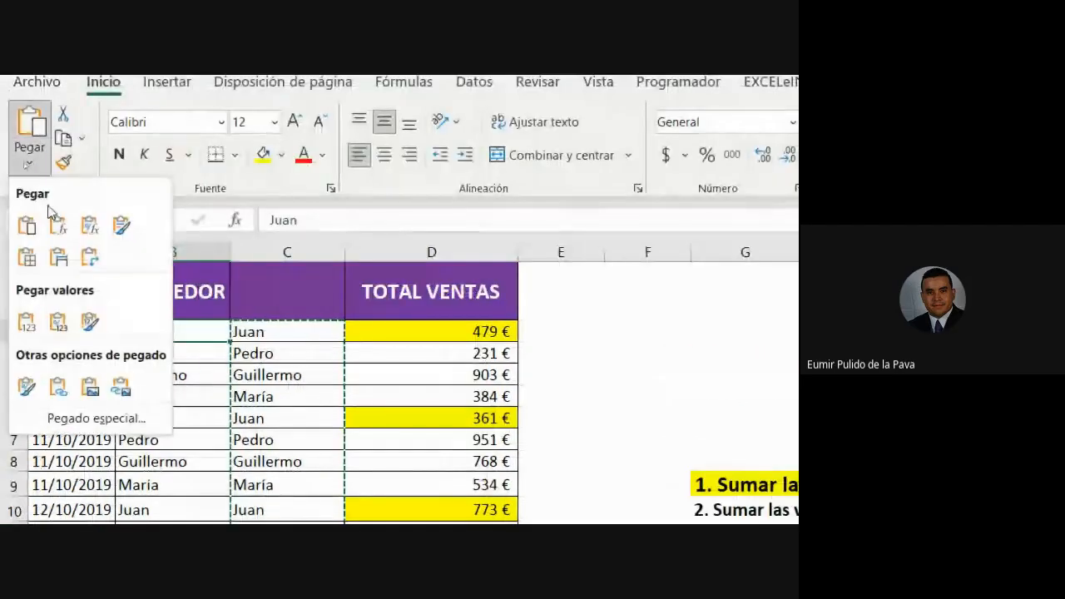
pyautogui.click(89, 426)
pyautogui.click(185, 285)
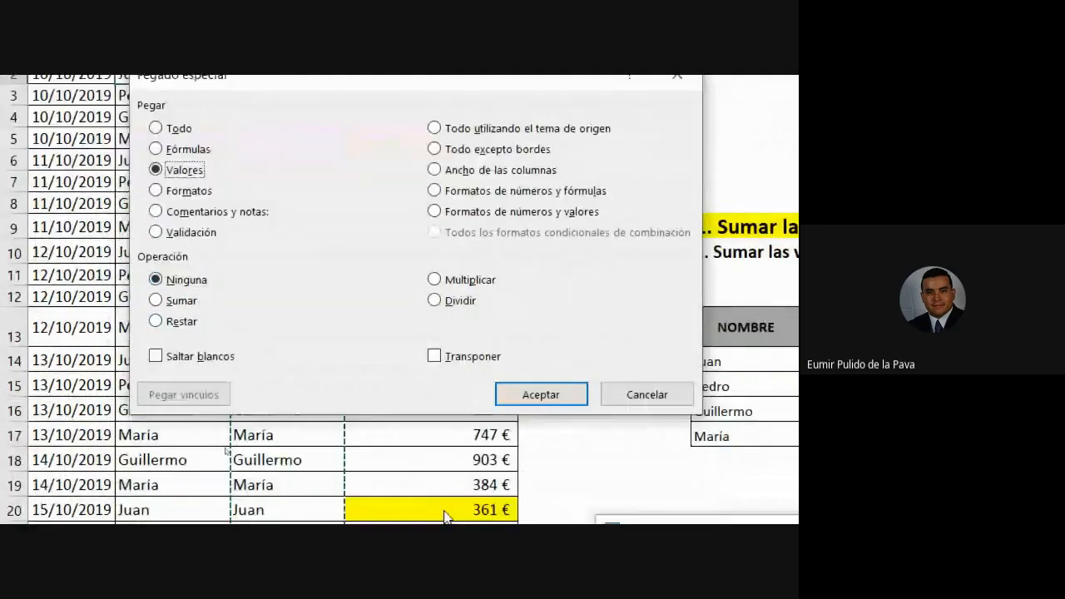
pyautogui.click(532, 380)
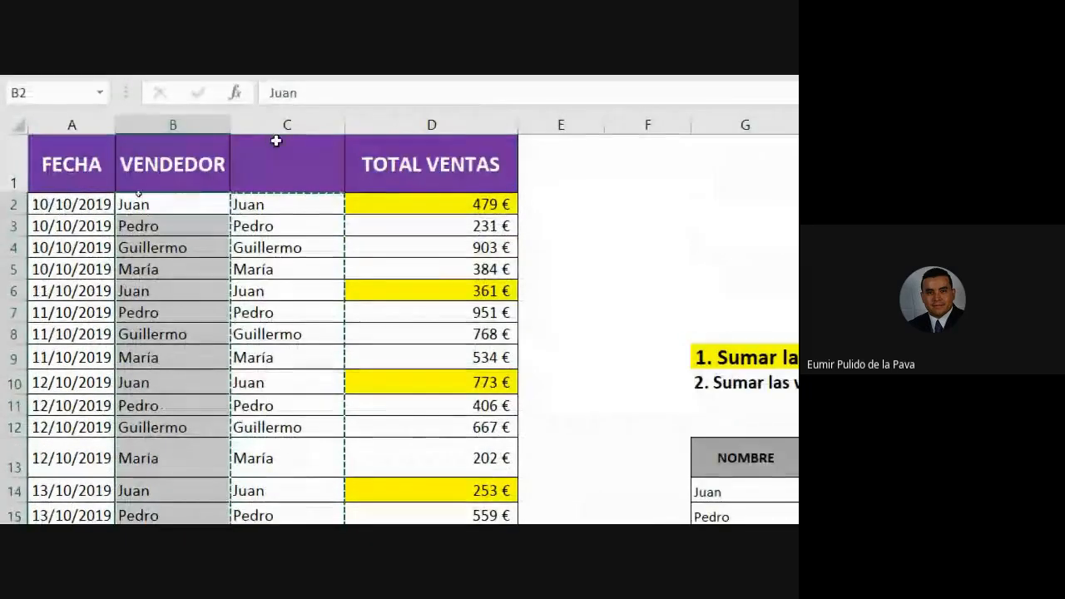
pyautogui.rightClick(286, 126)
pyautogui.click(341, 334)
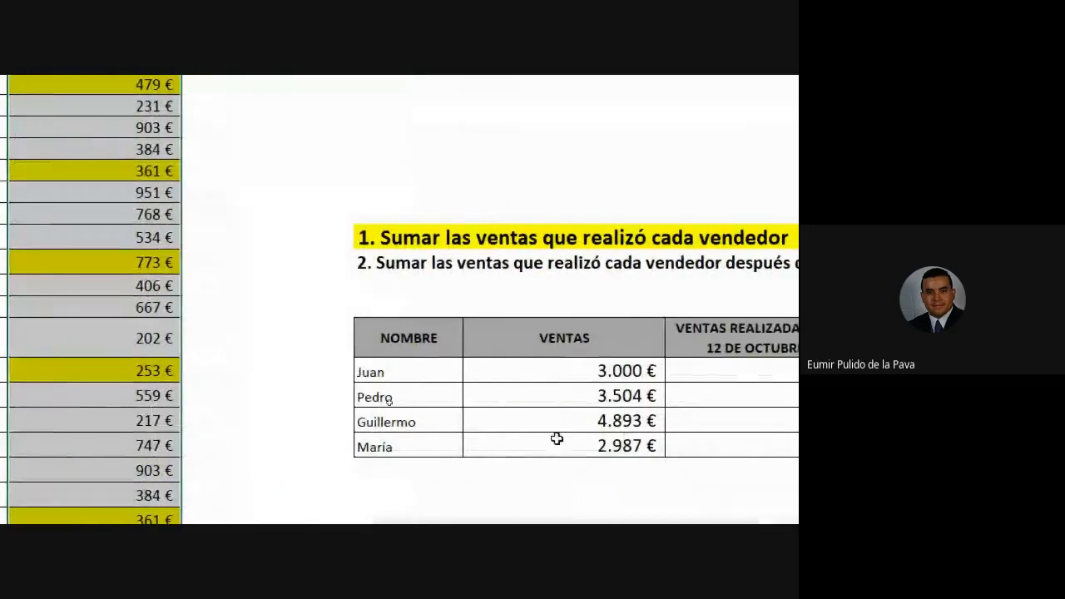
# Examine the "MAR?A" criterion in G17, keep the formula, and check the totals in G14:G17 and the COMODINES notes.
pyautogui.click(556, 439)
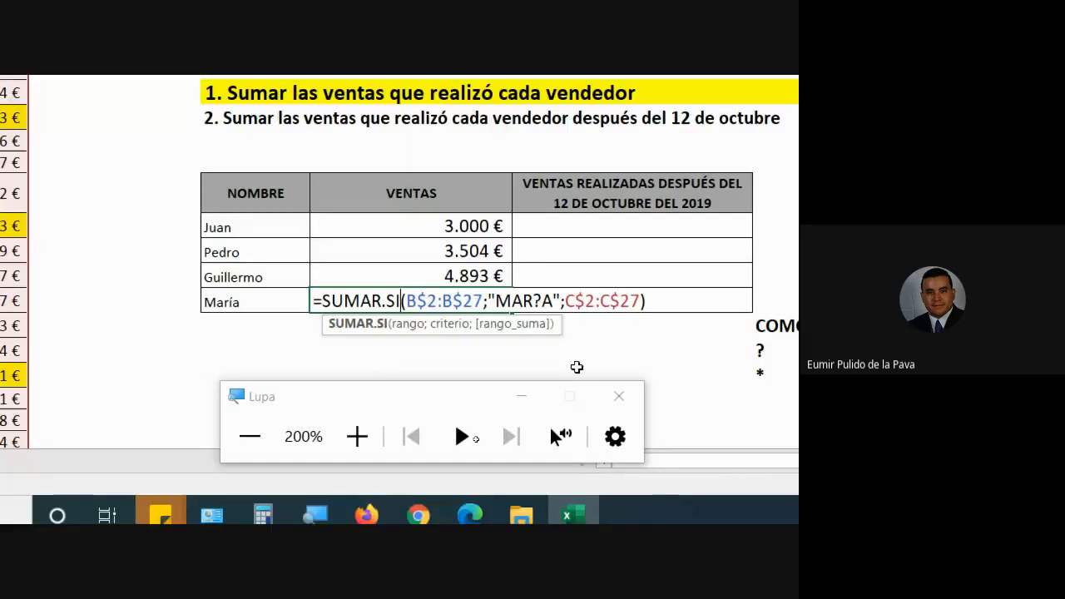
pyautogui.click(535, 300)
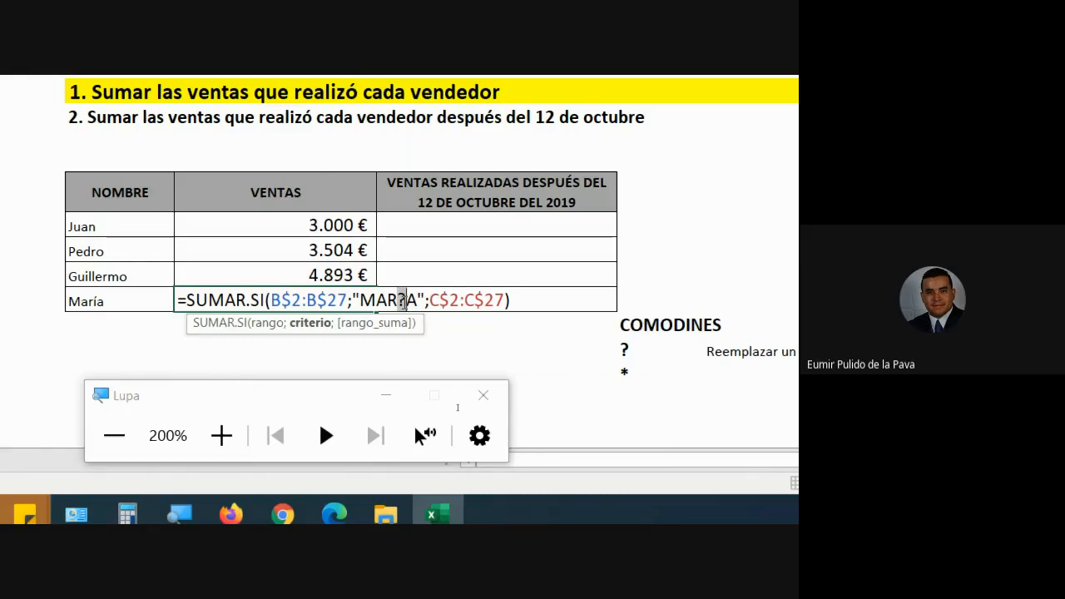
pyautogui.press('Return')
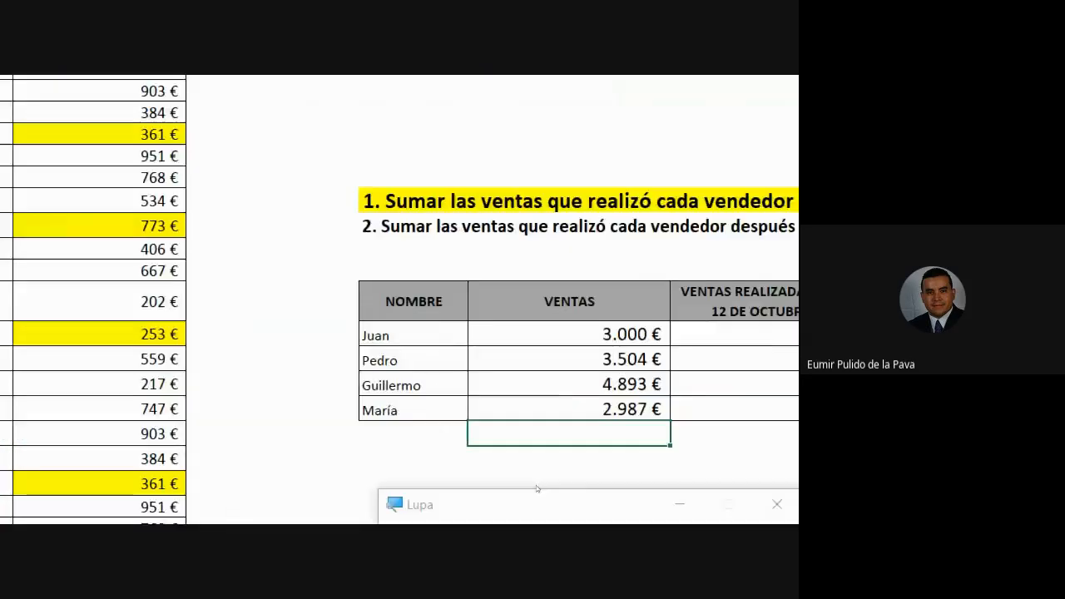
pyautogui.moveTo(606, 331); pyautogui.dragTo(593, 413)
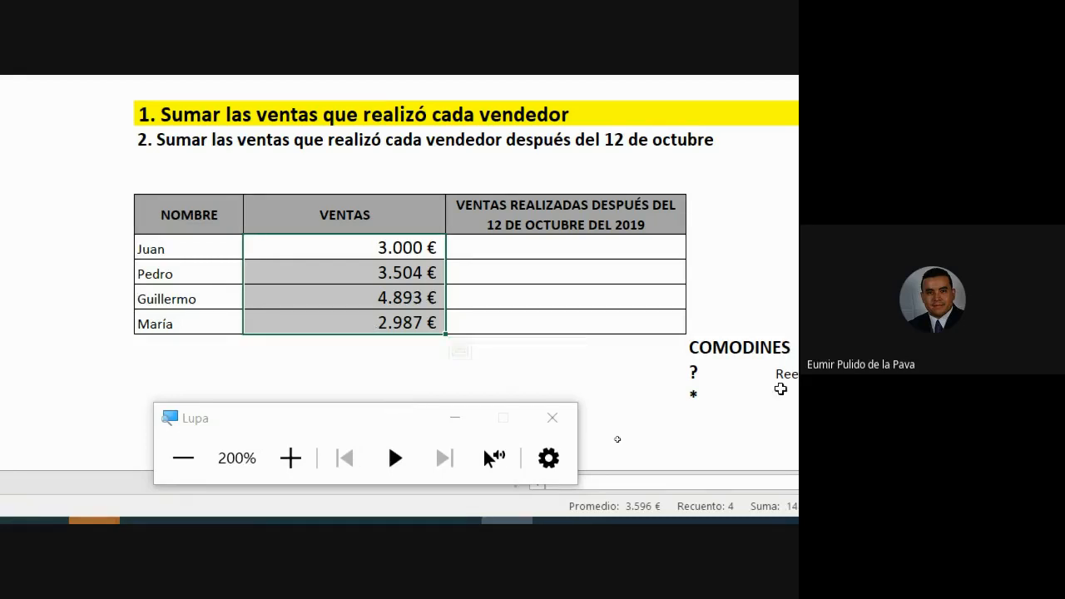
pyautogui.click(667, 391)
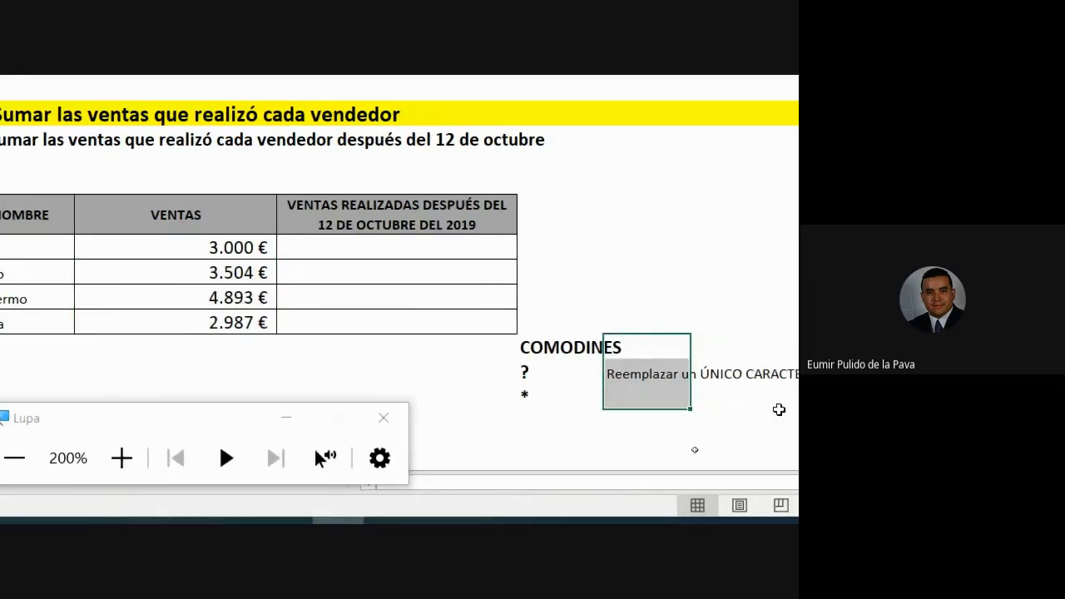
# Reset the screen magnification to 100%, check the Google Meet call, and return to the Excel workbook.
pyautogui.click(286, 417)
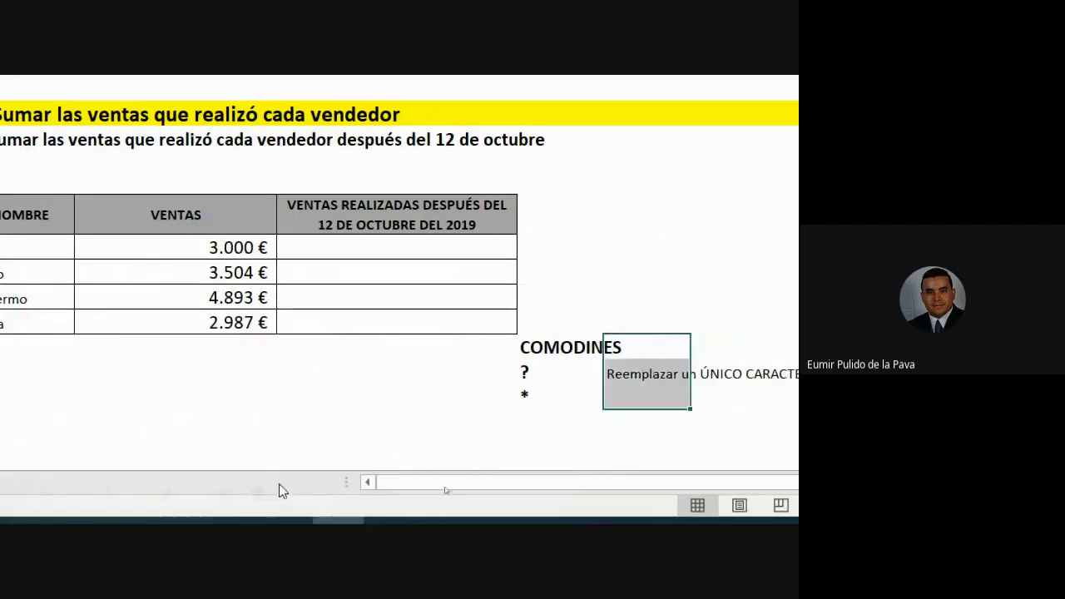
pyautogui.click(166, 502)
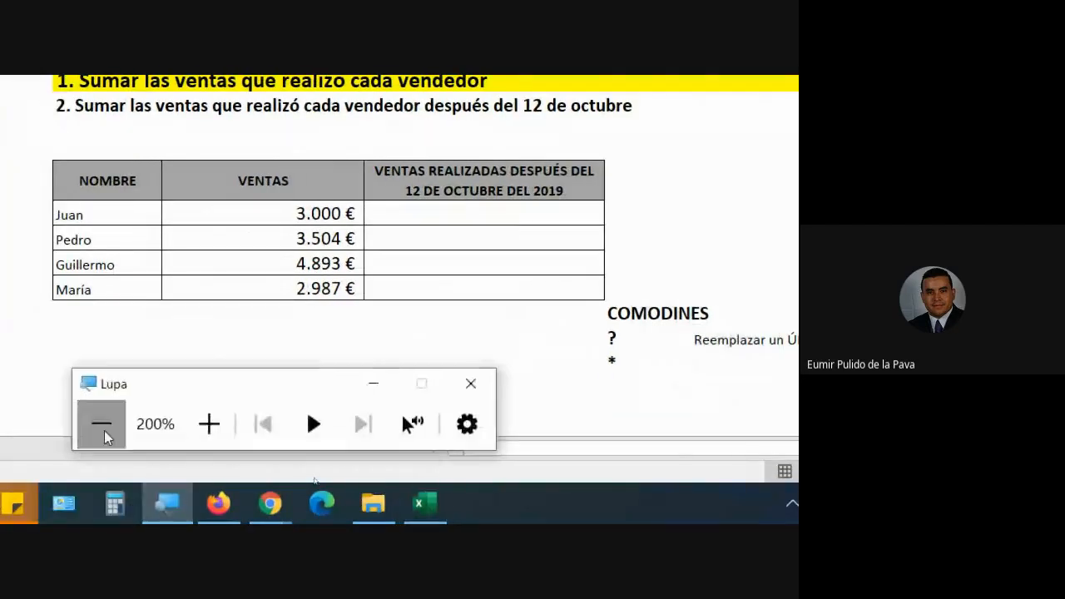
pyautogui.click(103, 430)
pyautogui.click(447, 454)
pyautogui.moveTo(397, 514)
pyautogui.click(373, 479)
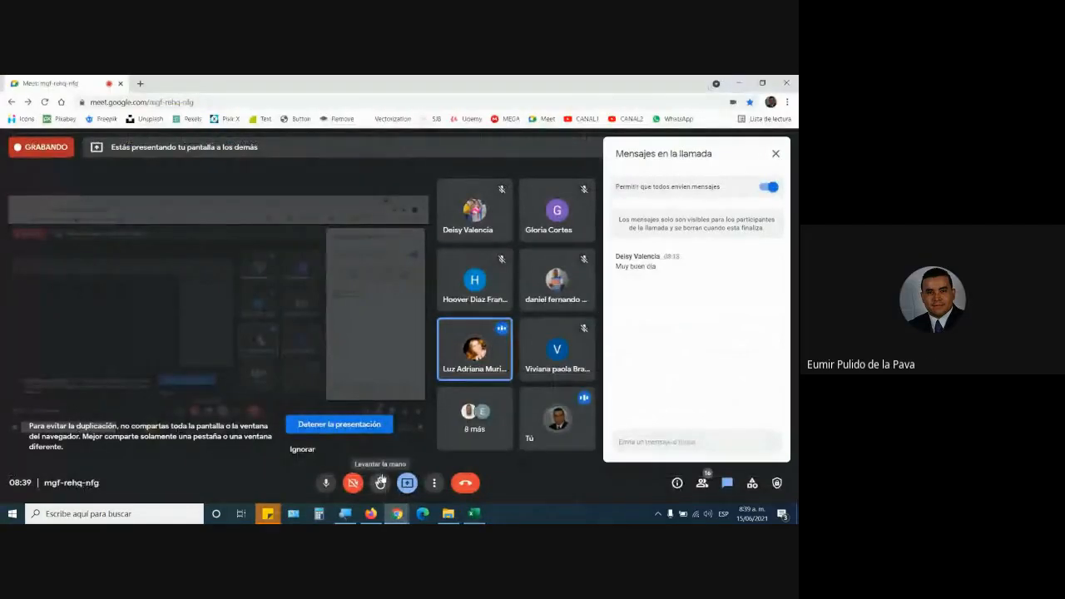
pyautogui.click(474, 513)
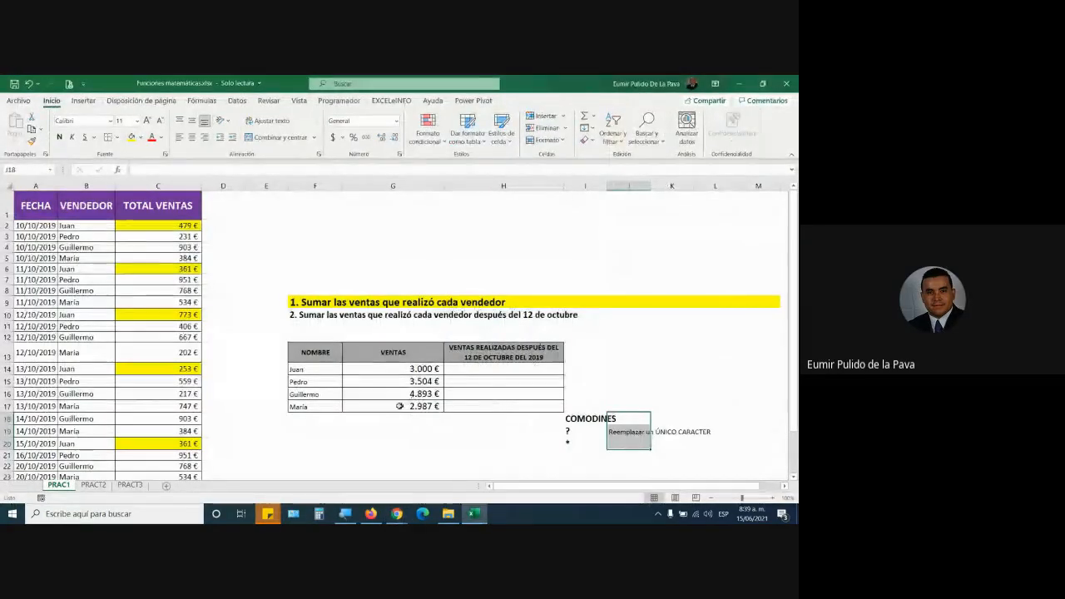
# Review the SUMAR.SI formula in G14 without changing it and reselect the cell.
pyautogui.scroll(-2, 400, 408)
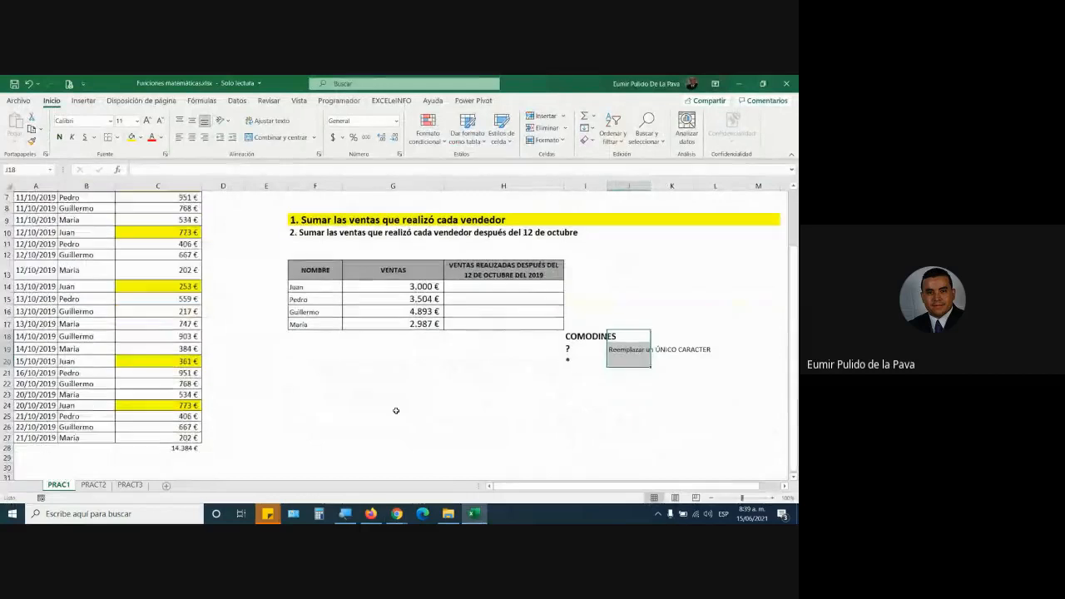
pyautogui.click(377, 286)
pyautogui.doubleClick(377, 286)
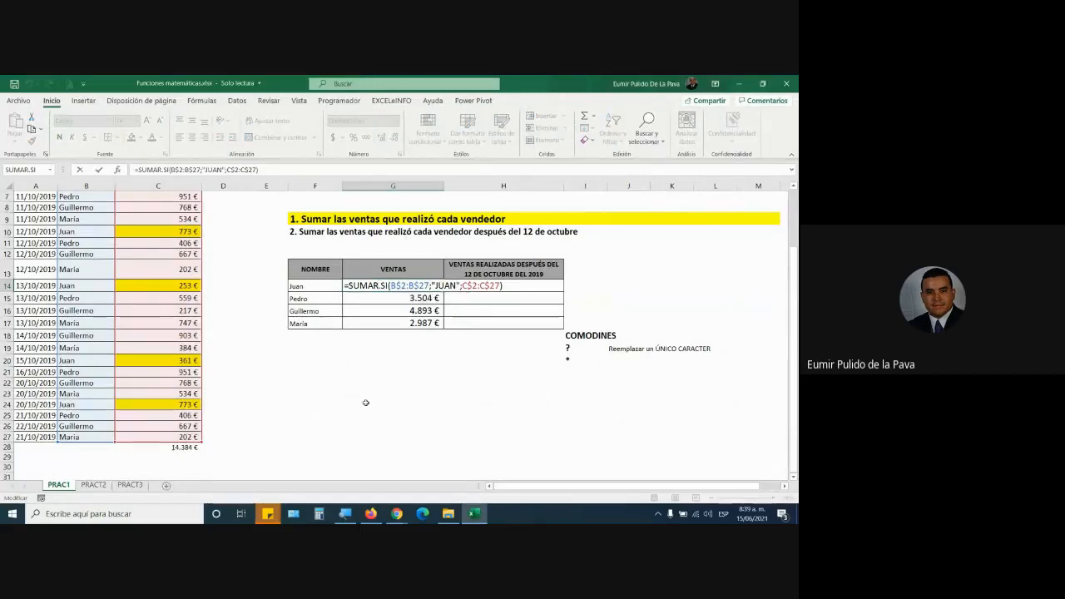
pyautogui.press('Return')
pyautogui.click(405, 287)
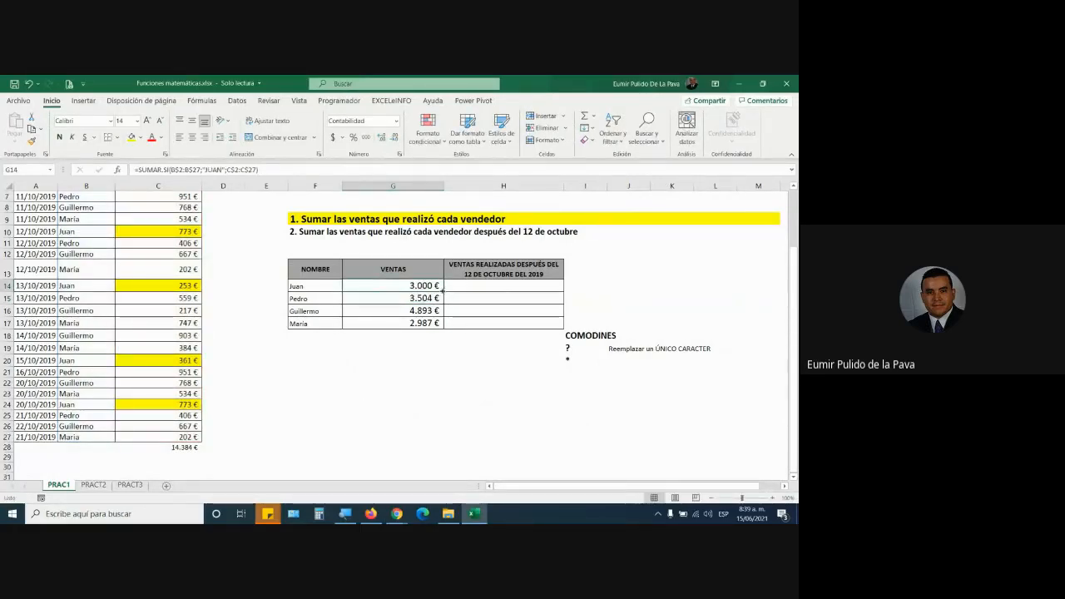
# Set the worksheet zoom to 150% with the NOMBRE and VENTAS table in view.
pyautogui.click(767, 497)
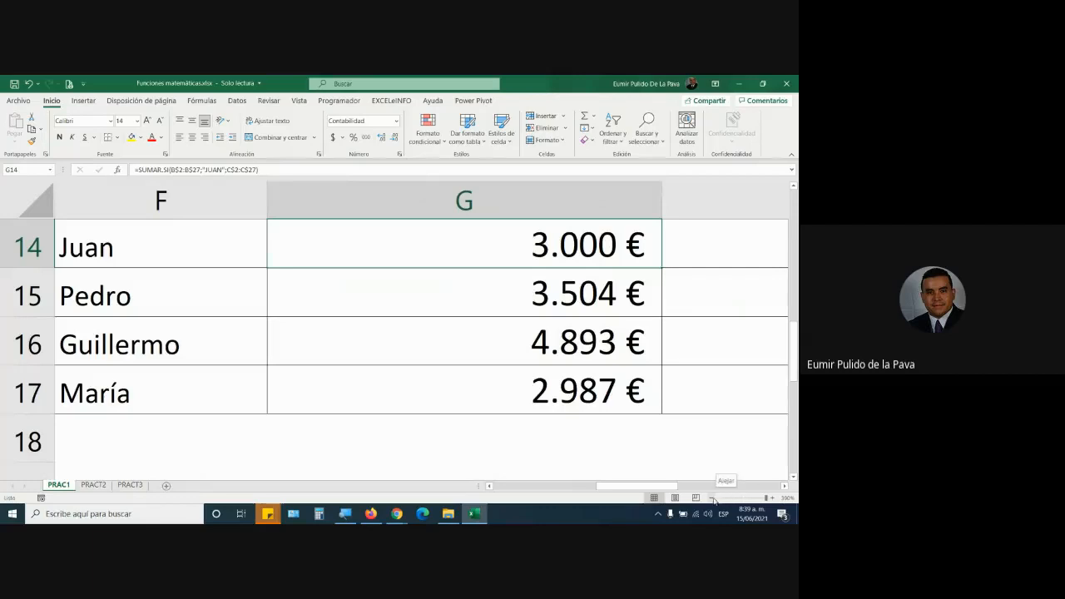
pyautogui.click(712, 497)
pyautogui.click(712, 498)
pyautogui.click(712, 498)
pyautogui.click(712, 497)
pyautogui.click(712, 498)
pyautogui.click(712, 497)
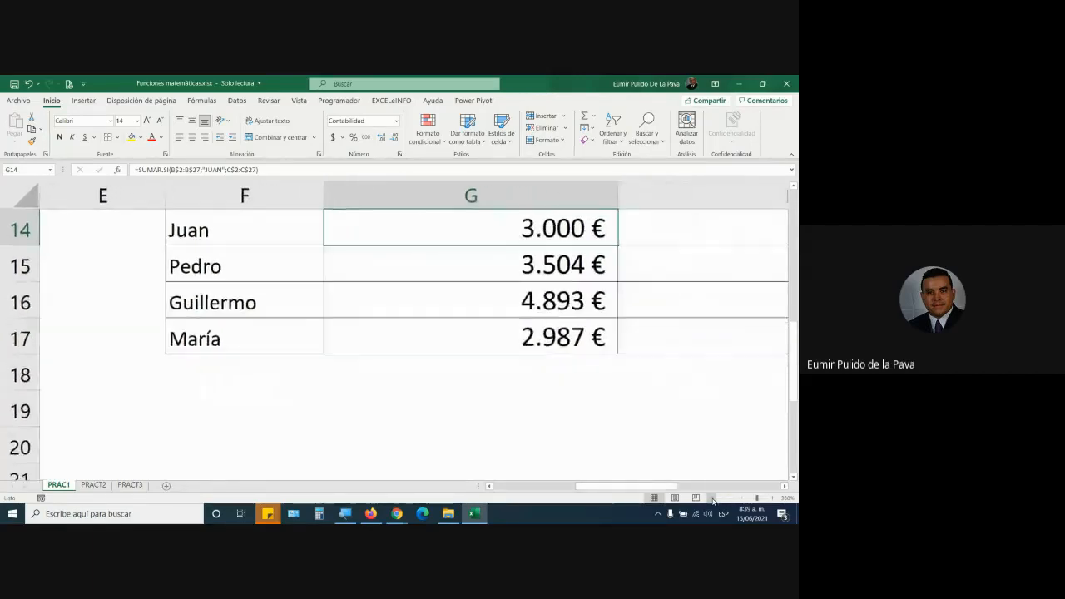
pyautogui.click(712, 497)
pyautogui.click(712, 497)
pyautogui.click(712, 497)
pyautogui.click(712, 497)
pyautogui.click(713, 497)
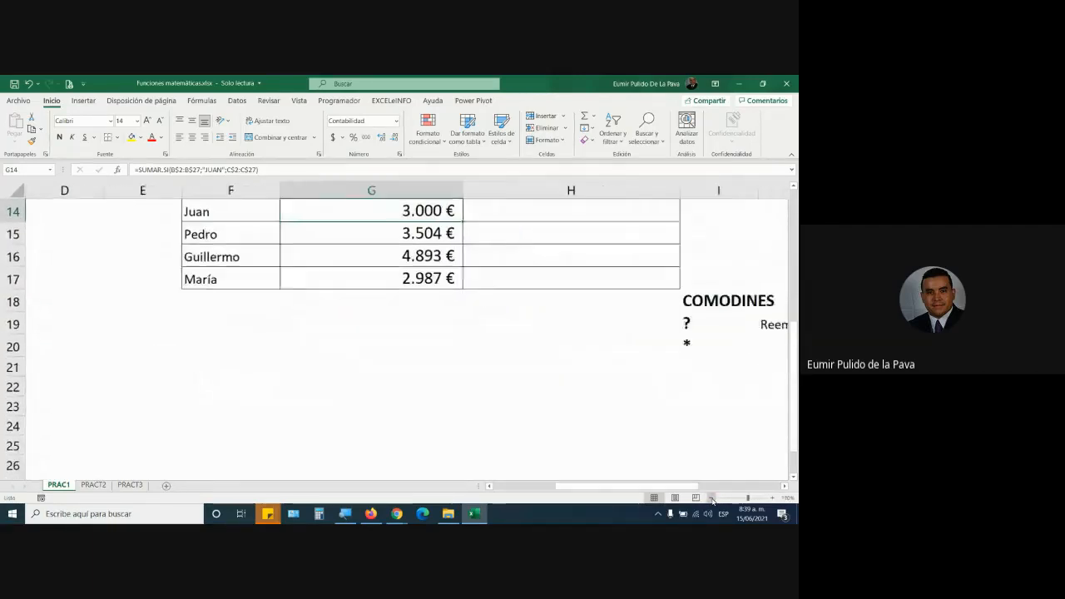
pyautogui.click(712, 497)
pyautogui.click(712, 498)
pyautogui.click(712, 497)
pyautogui.click(712, 497)
pyautogui.scroll(5, 499, 423)
pyautogui.scroll(-3, 498, 423)
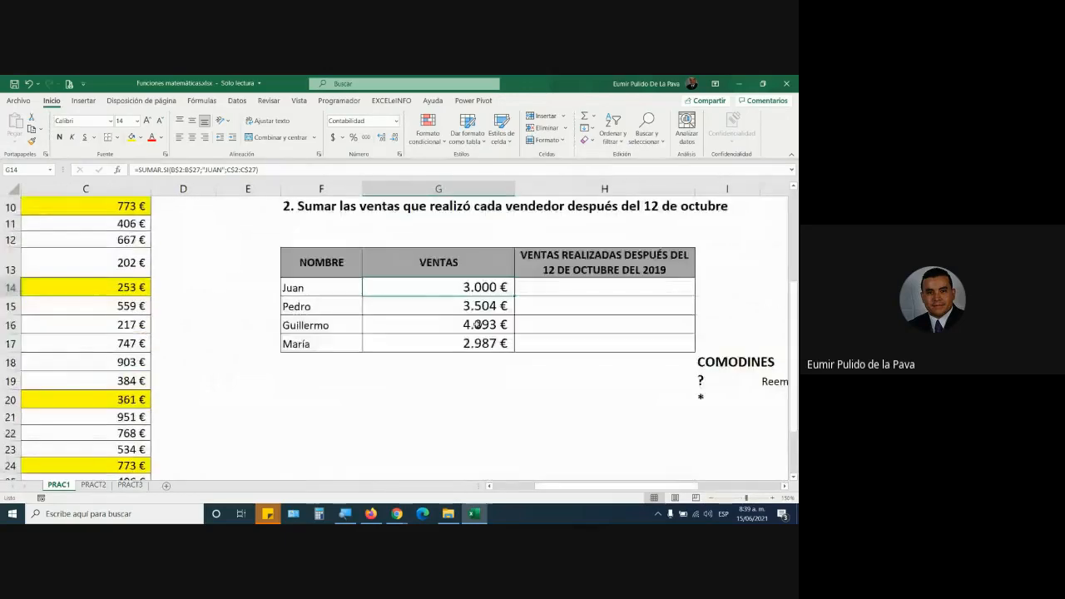
# Review the SUMAR.SI formulas in G15, G16 and G17 without changing them, and compare them with the sales data.
pyautogui.doubleClick(460, 305)
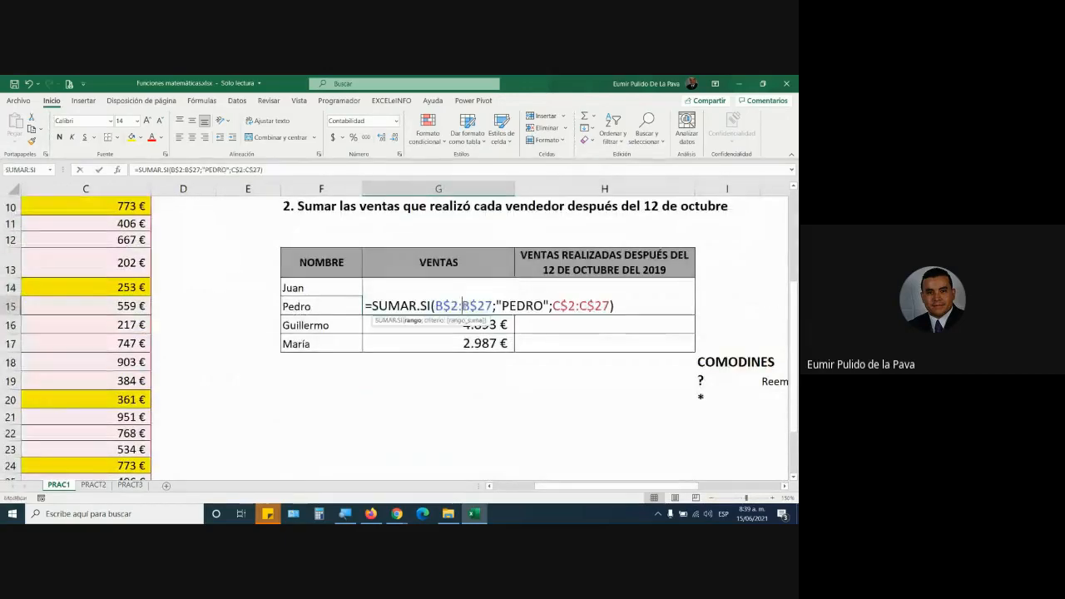
pyautogui.press('Escape')
pyautogui.doubleClick(429, 330)
pyautogui.press('Escape')
pyautogui.doubleClick(411, 340)
pyautogui.press('Escape')
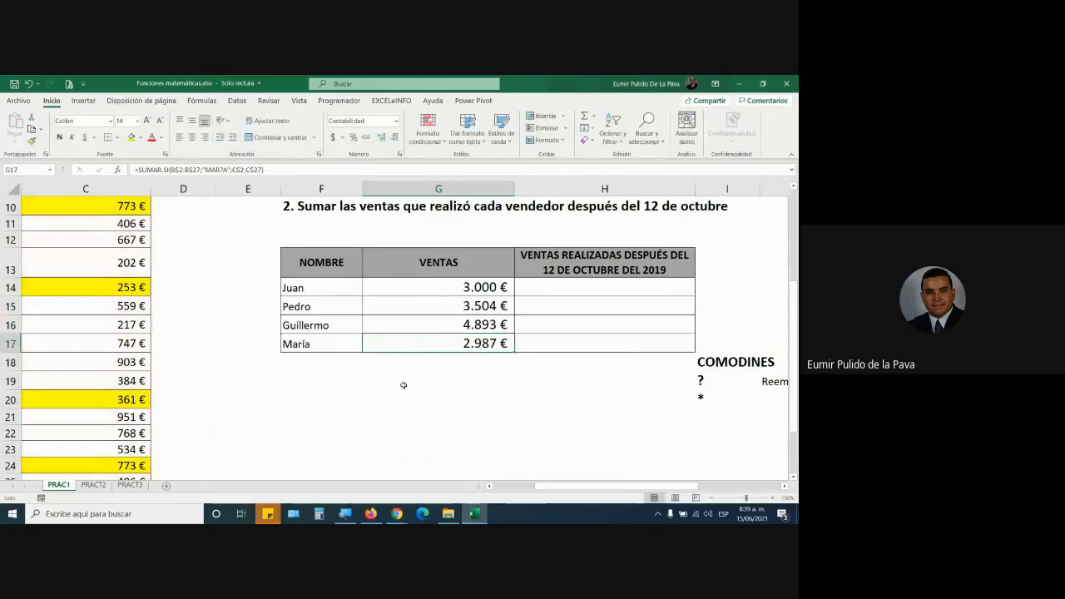
pyautogui.moveTo(543, 486); pyautogui.dragTo(498, 486)
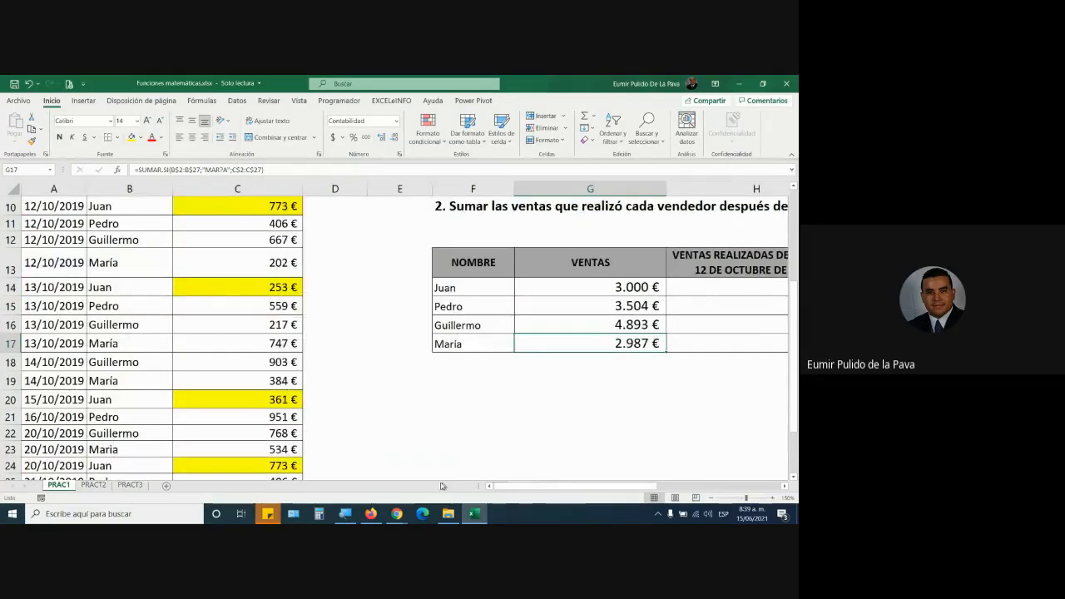
pyautogui.scroll(3, 135, 416)
pyautogui.scroll(-3, 465, 405)
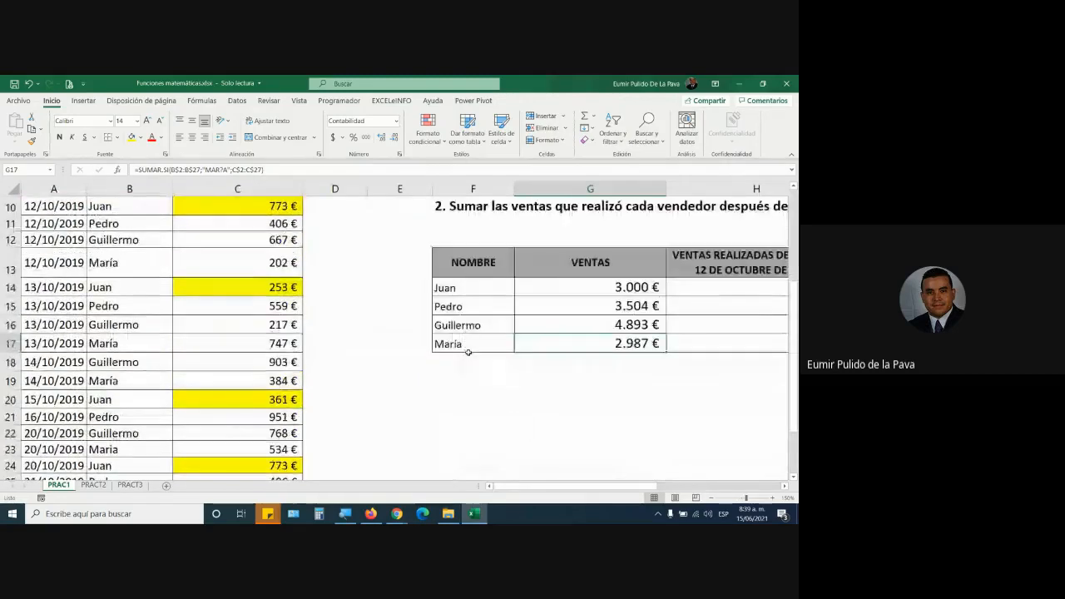
# Review the SUMAR.SI formulas in G14, G15 and G16 against the sales list, leaving each one unchanged.
pyautogui.scroll(-5, 468, 352)
pyautogui.scroll(8, 399, 332)
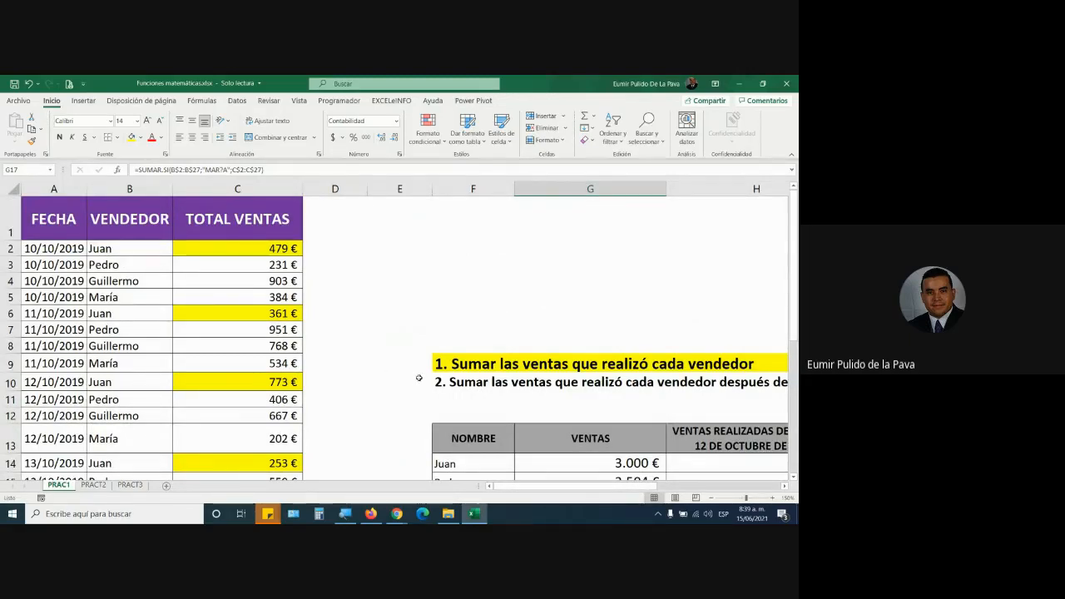
pyautogui.scroll(-3, 418, 378)
pyautogui.doubleClick(582, 287)
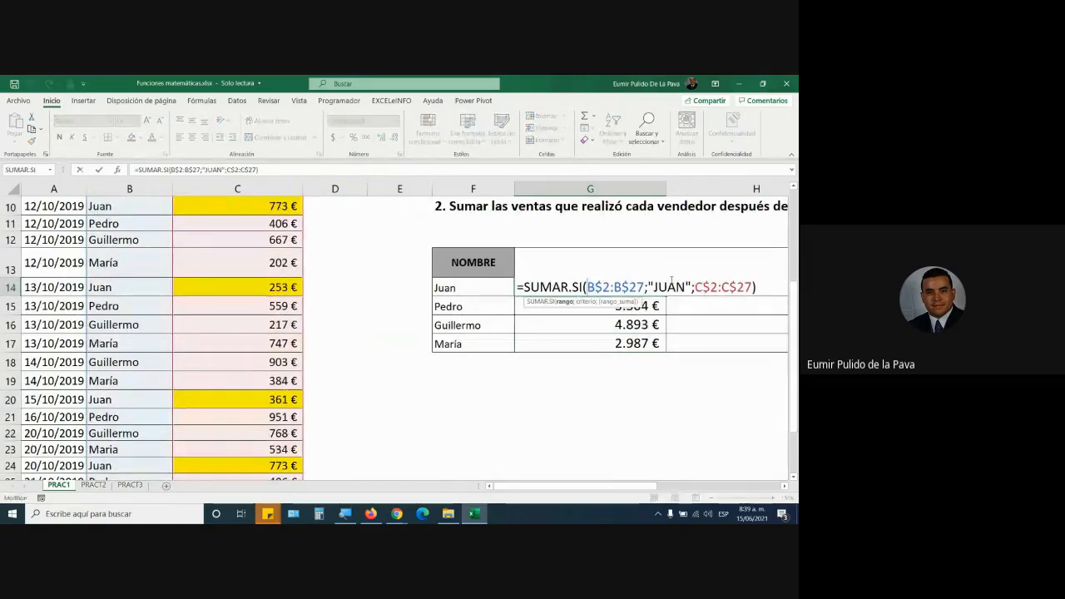
pyautogui.press('Return')
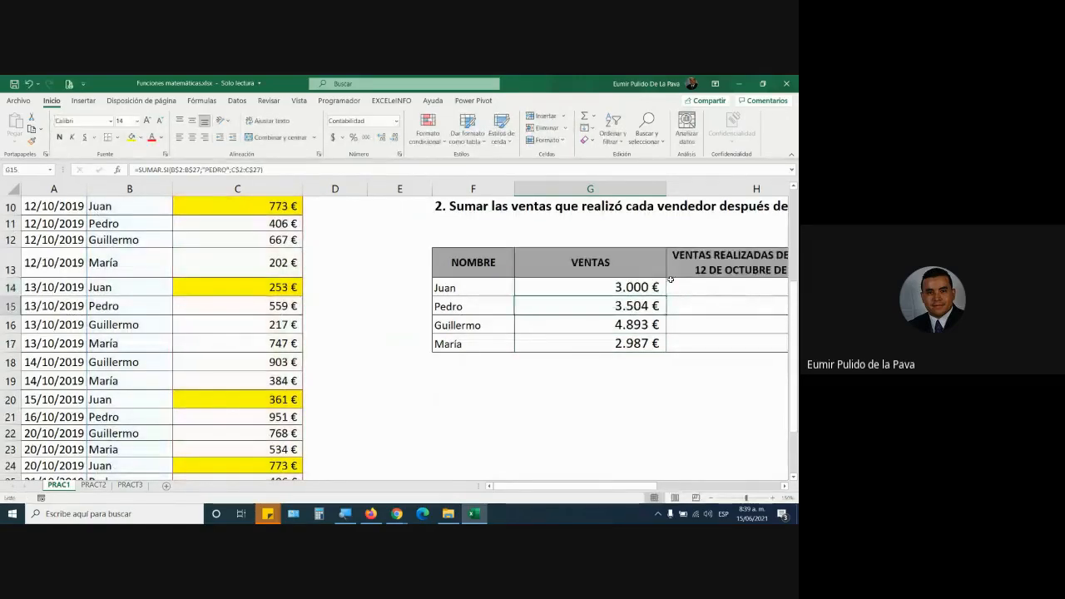
pyautogui.doubleClick(608, 306)
pyautogui.press('Return')
pyautogui.doubleClick(586, 325)
pyautogui.press('Return')
pyautogui.click(587, 367)
pyautogui.doubleClick(579, 380)
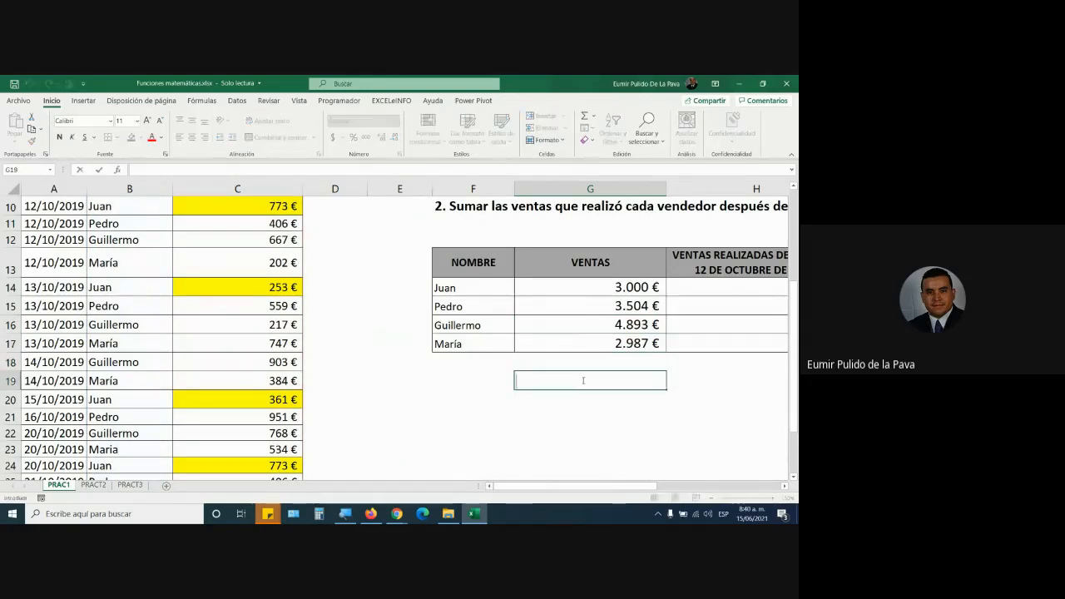
pyautogui.write('=')
pyautogui.moveTo(485, 287); pyautogui.dragTo(495, 477)
pyautogui.press('Escape')
pyautogui.click(603, 419)
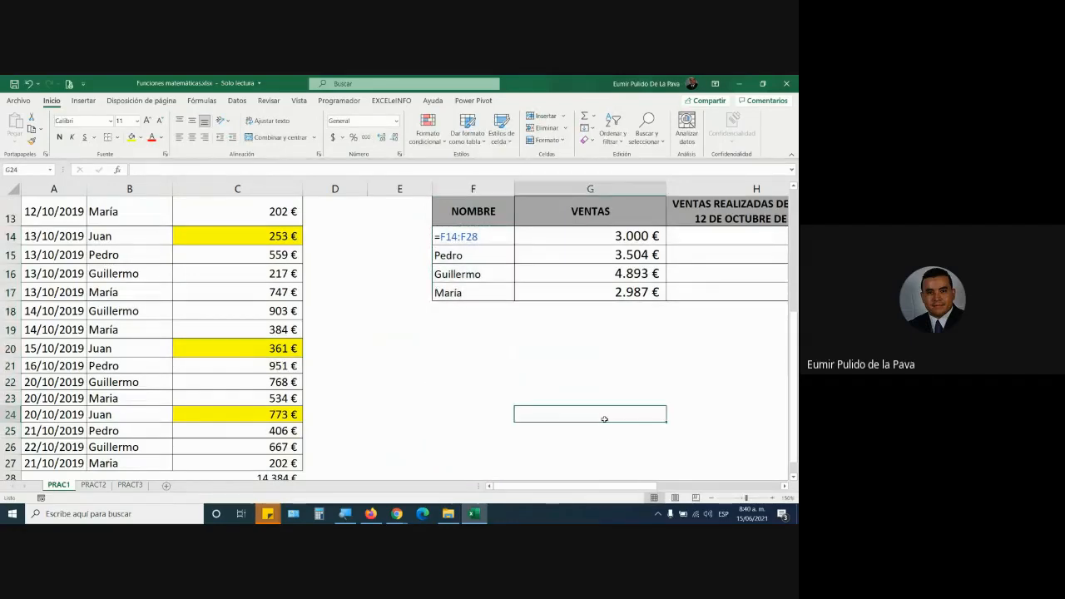
pyautogui.click(596, 331)
pyautogui.click(483, 239)
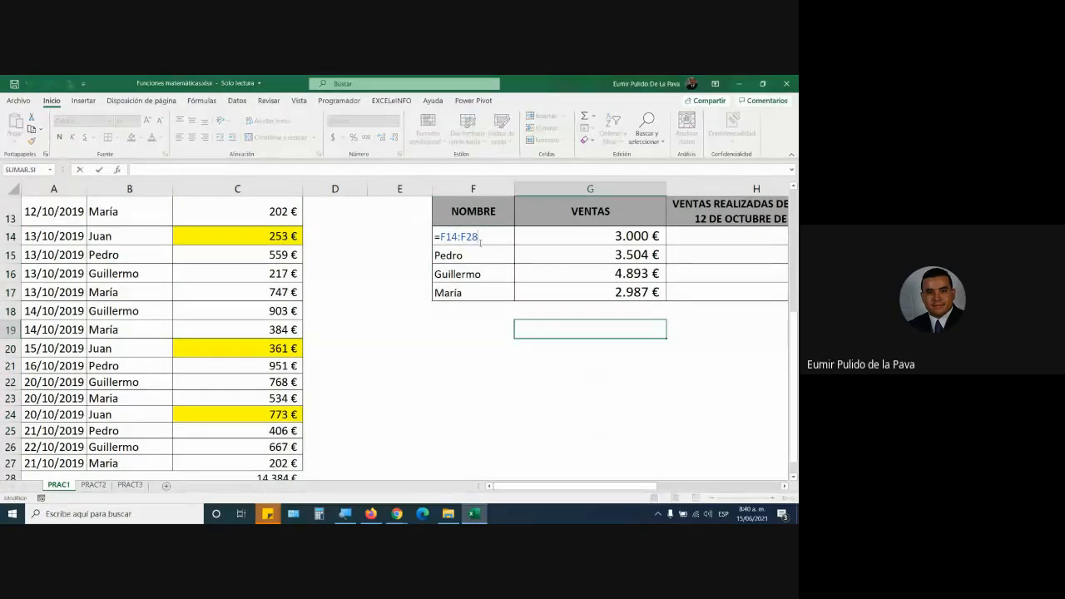
pyautogui.moveTo(484, 239); pyautogui.dragTo(404, 234)
pyautogui.press('Delete')
pyautogui.press('Return')
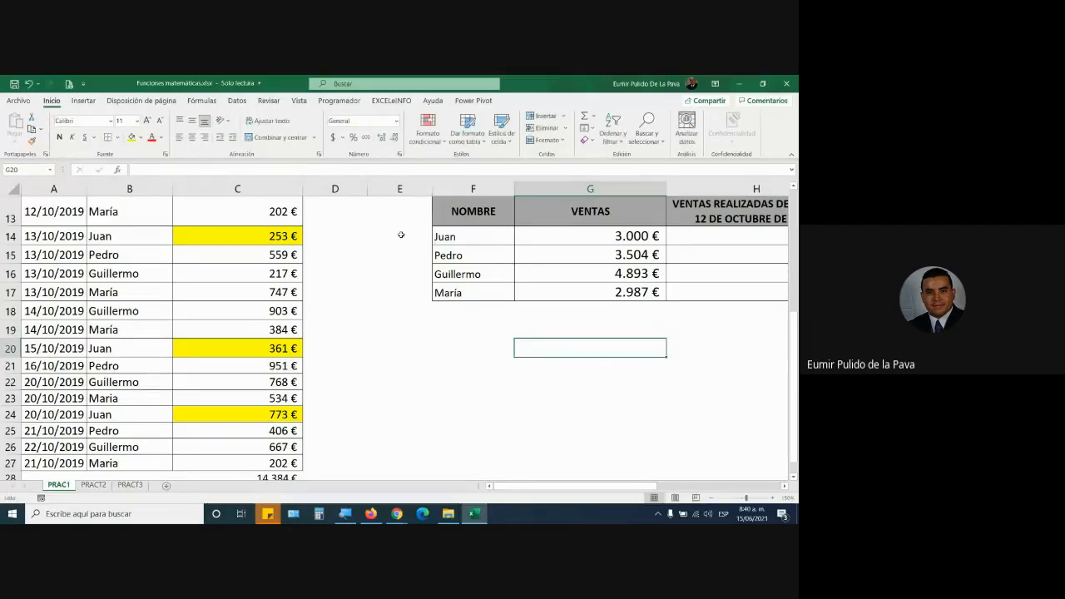
# Examine the ? wildcard criterion in the G17 SUMAR.SI formula without changing it.
pyautogui.doubleClick(602, 293)
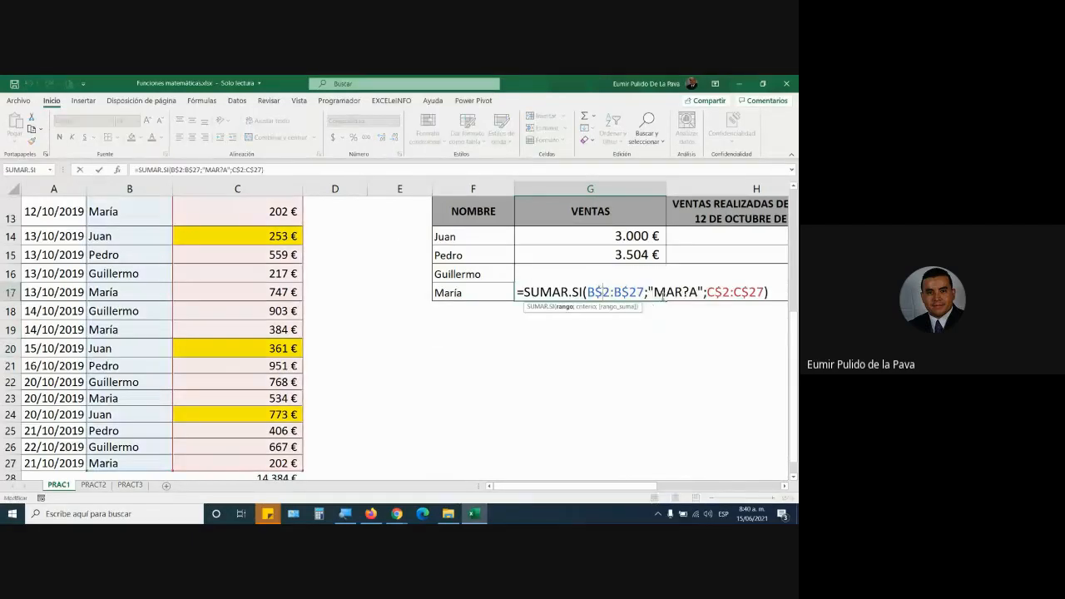
pyautogui.moveTo(648, 291); pyautogui.dragTo(704, 292)
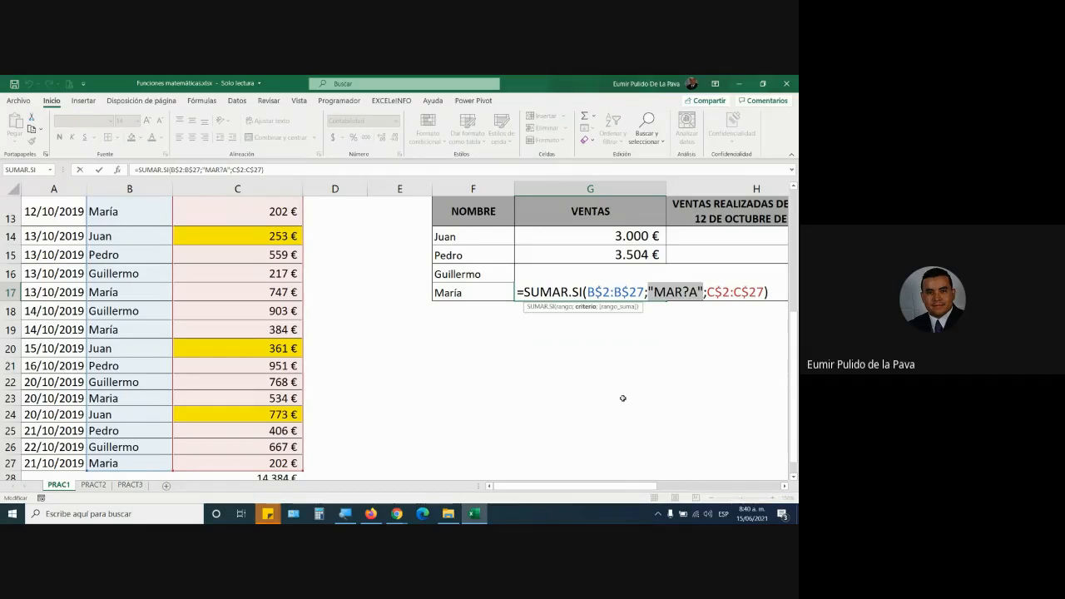
pyautogui.press('Return')
# Replace the seller names in B4 and B12 of the VENDEDOR column with two new sellers' names.
pyautogui.scroll(4, 125, 256)
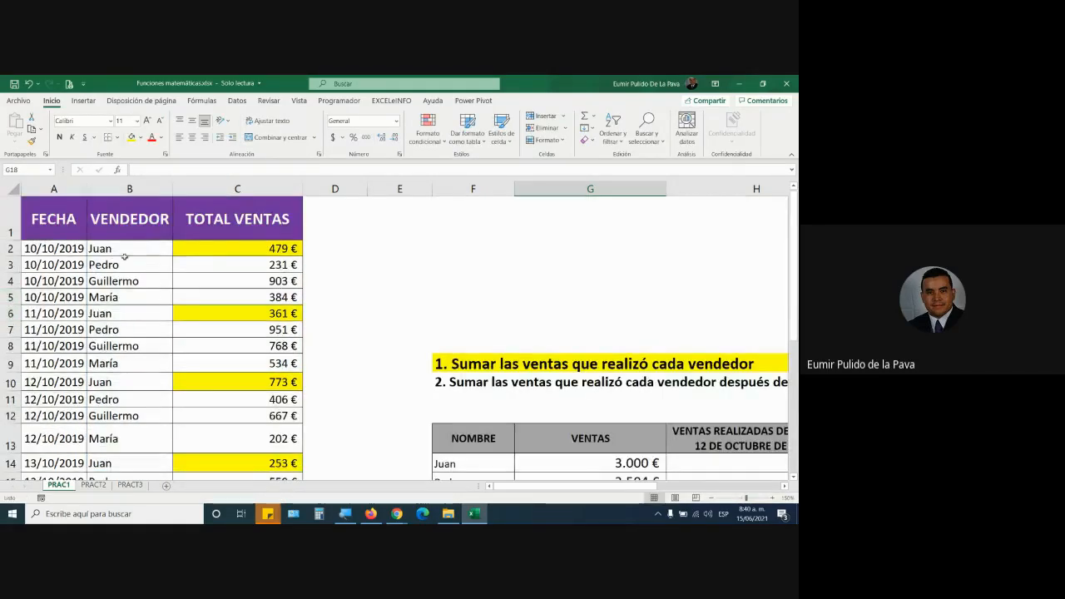
pyautogui.click(148, 283)
pyautogui.write('Eumir')
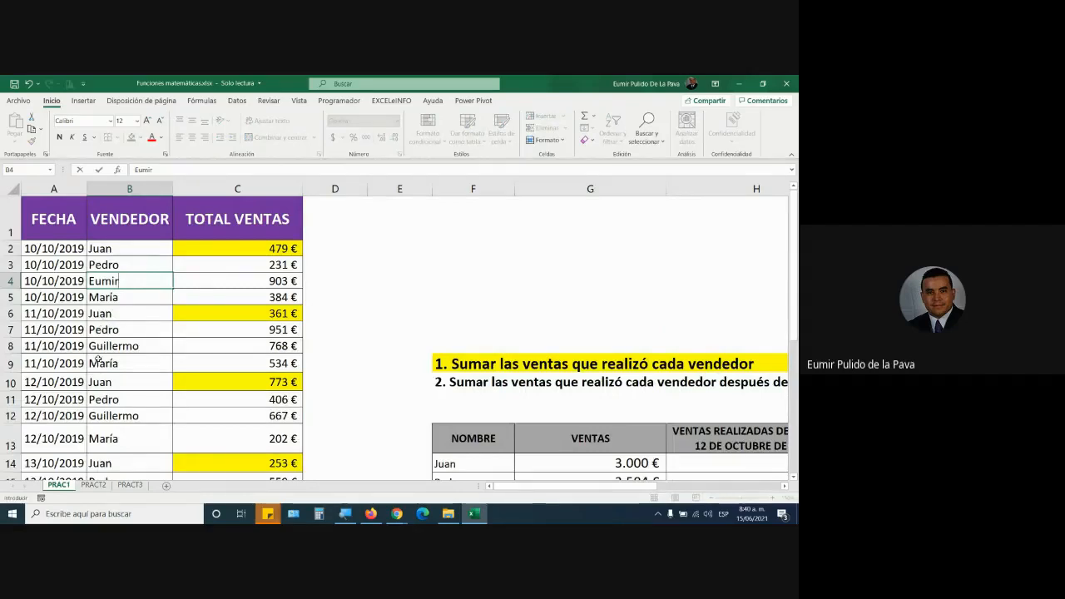
pyautogui.click(122, 416)
pyautogui.write('Luz')
pyautogui.write(' Adriana')
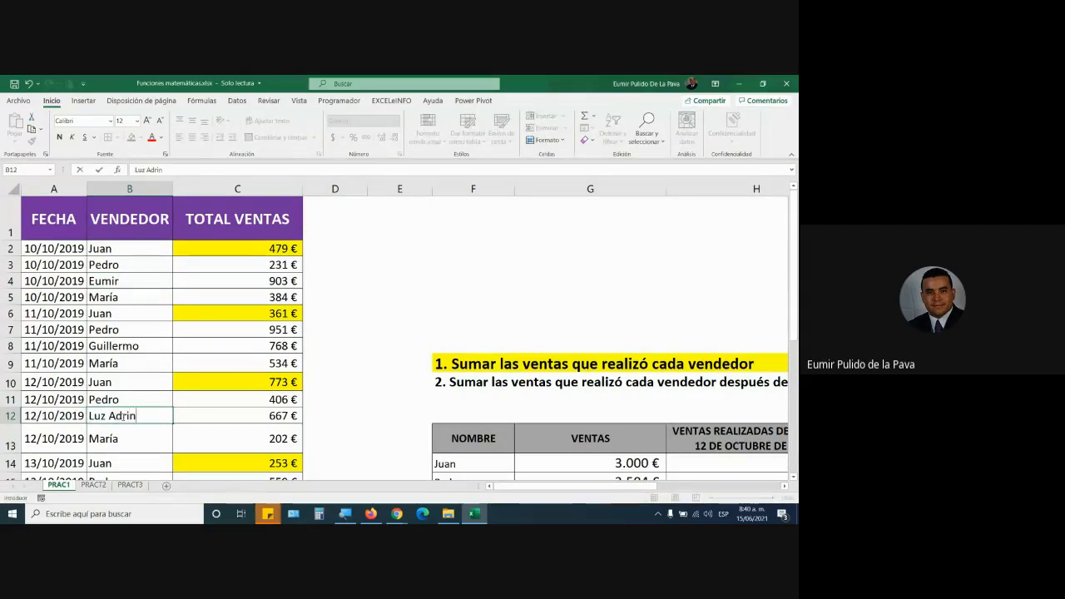
pyautogui.press('Return')
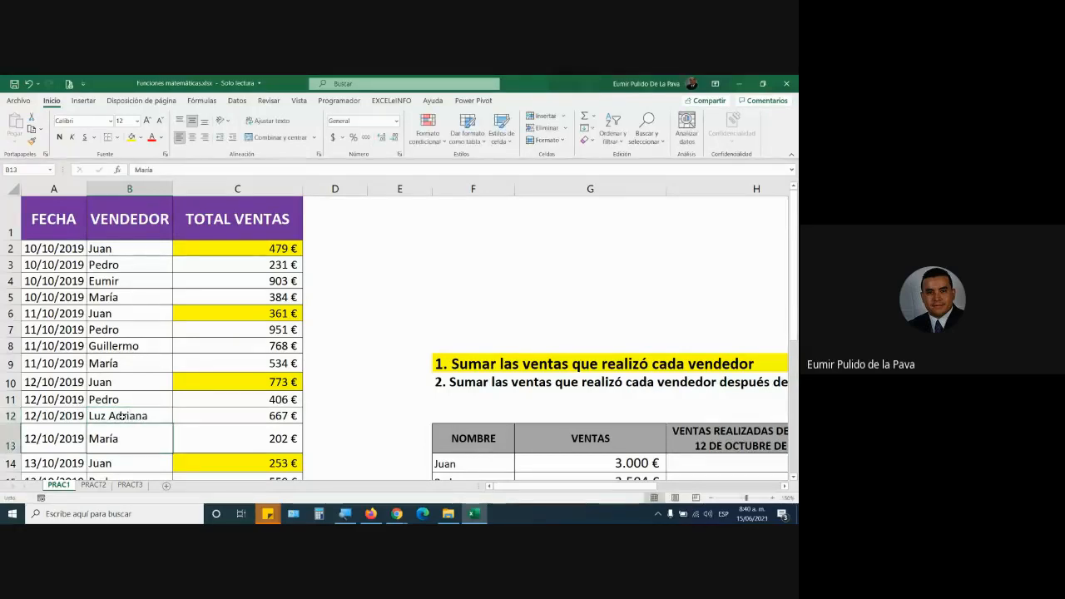
# Replace the seller names in B23 and B27 with the same third new seller's name.
pyautogui.scroll(-4, 108, 404)
pyautogui.click(108, 401)
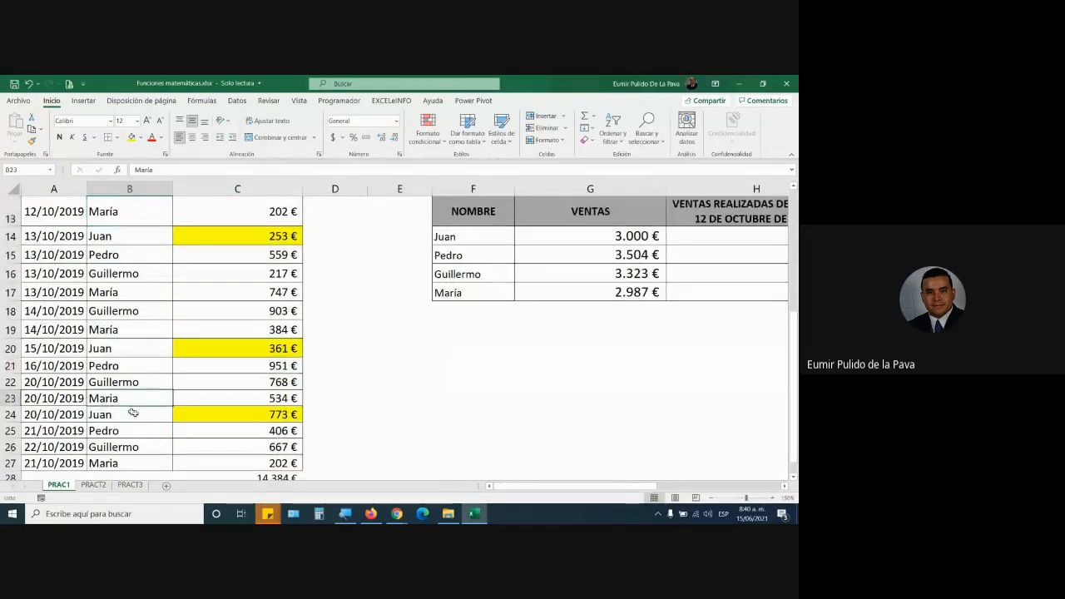
pyautogui.write('Sebastia')
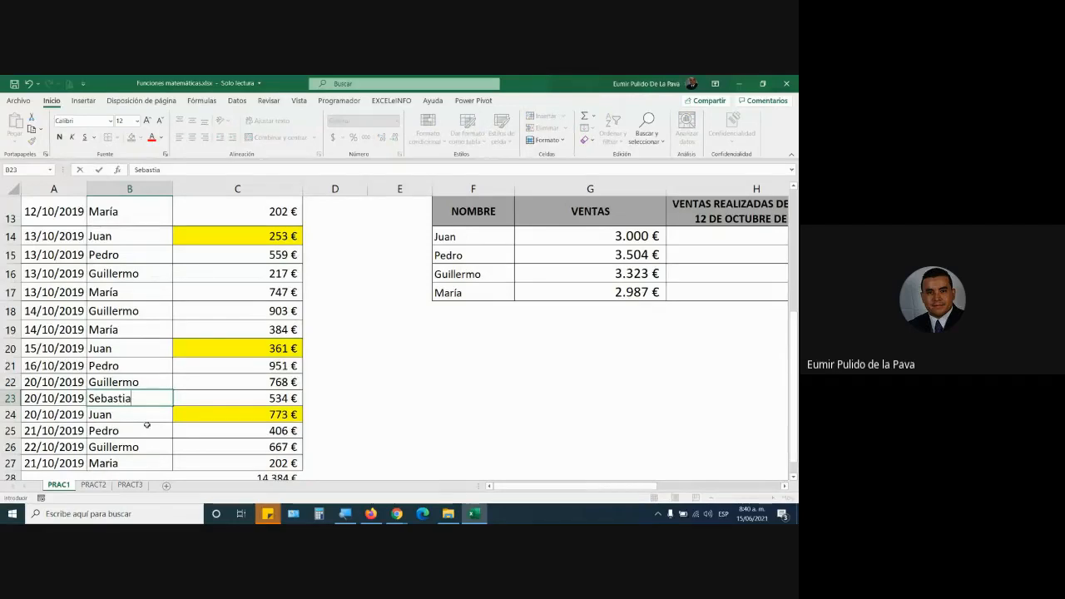
pyautogui.write('n')
pyautogui.press('Return')
pyautogui.press('Return')
pyautogui.press('Return')
pyautogui.press('Return')
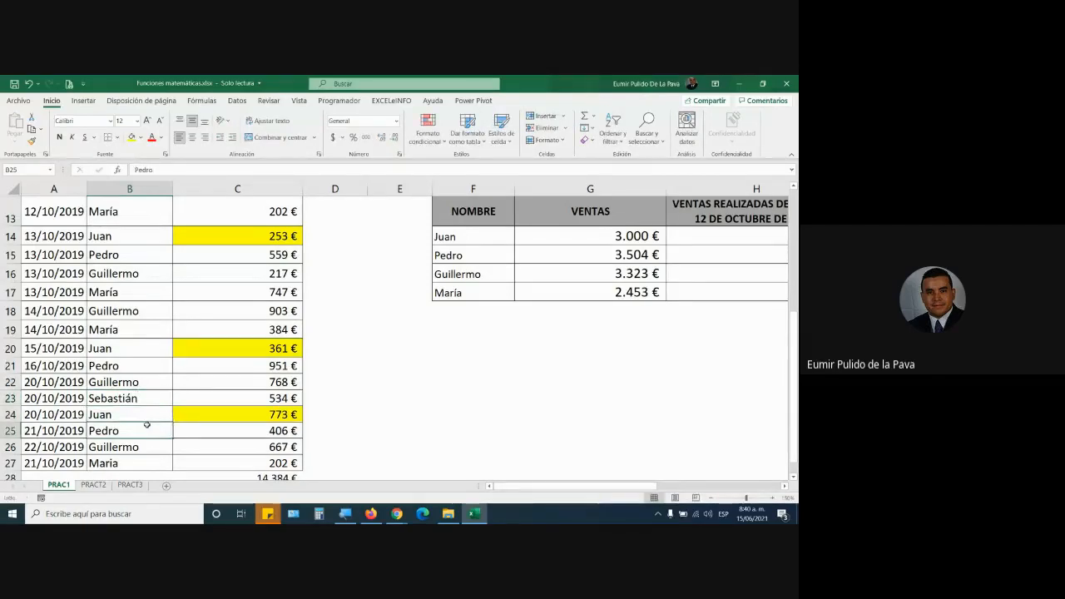
pyautogui.scroll(-3, 147, 416)
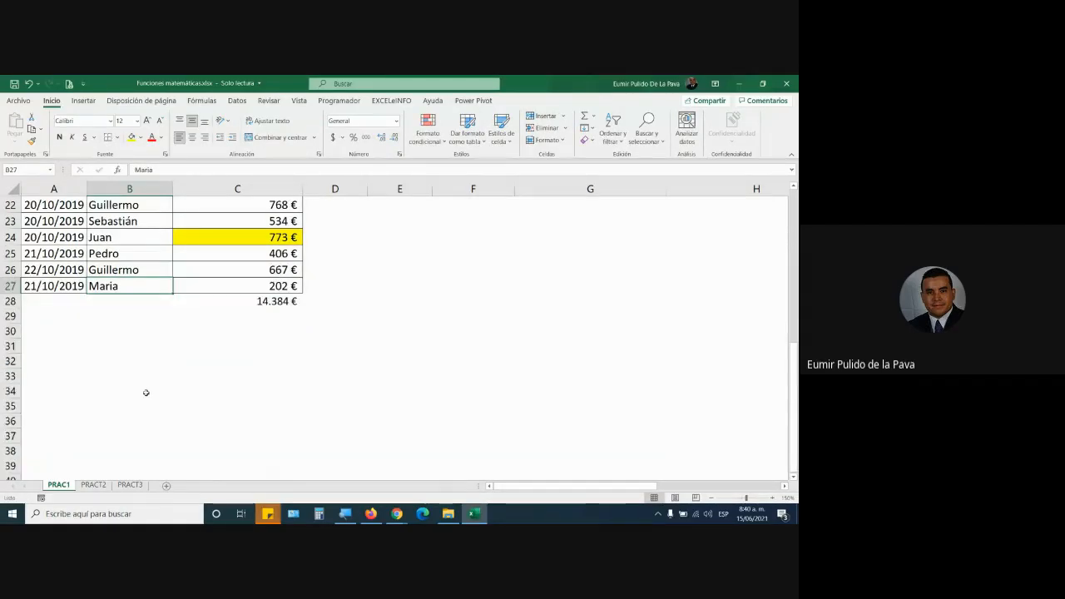
pyautogui.write('S')
pyautogui.press('Return')
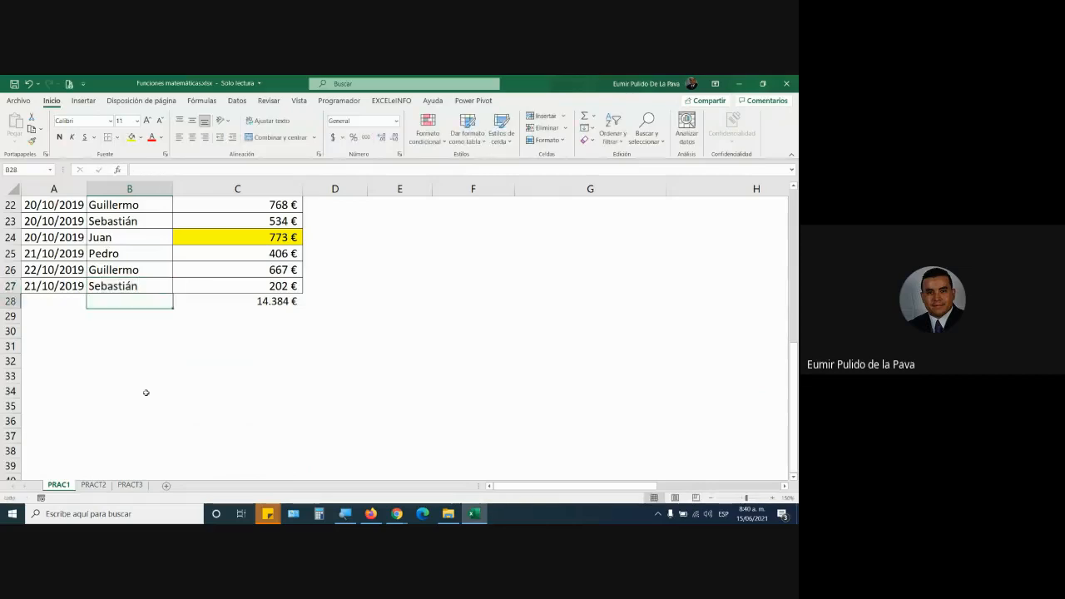
# Add the three new sellers' names to F18, F19 and F20 under the NOMBRE list.
pyautogui.scroll(5, 119, 327)
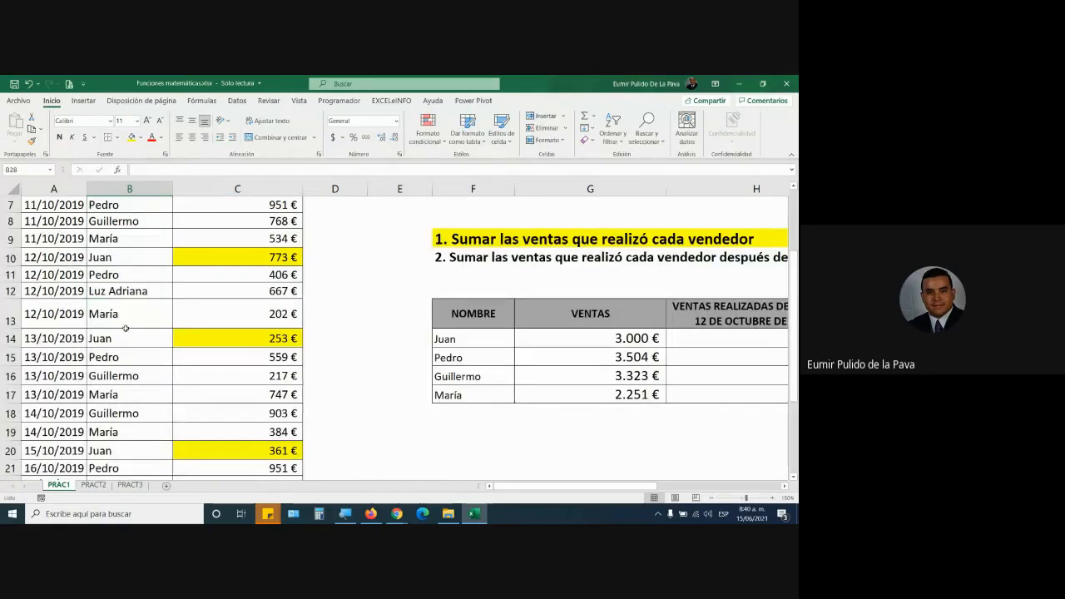
pyautogui.scroll(-2, 408, 319)
pyautogui.click(456, 315)
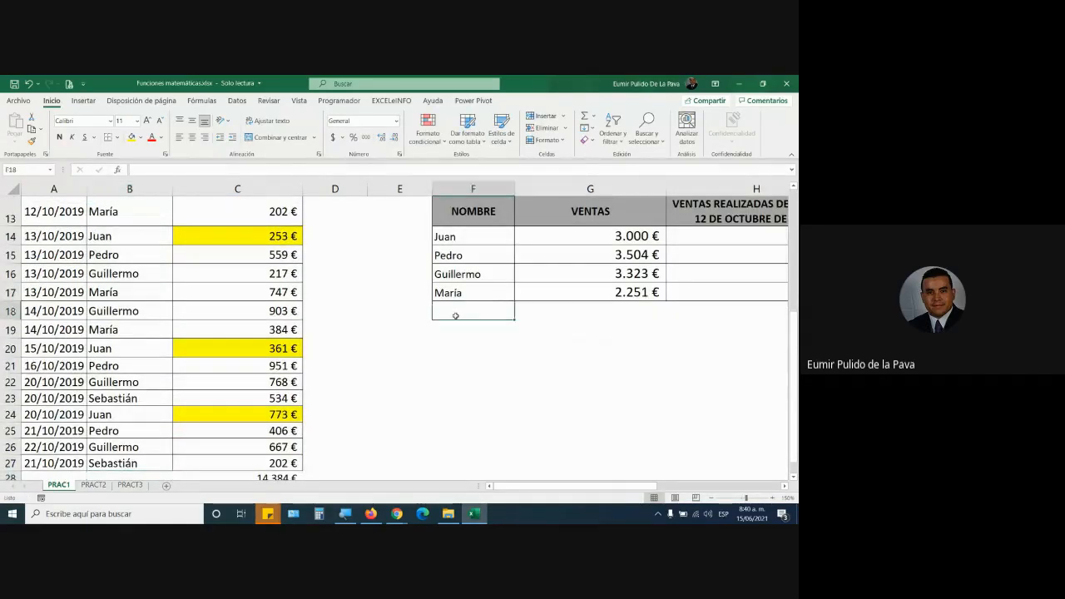
pyautogui.write('Eumir')
pyautogui.press('Return')
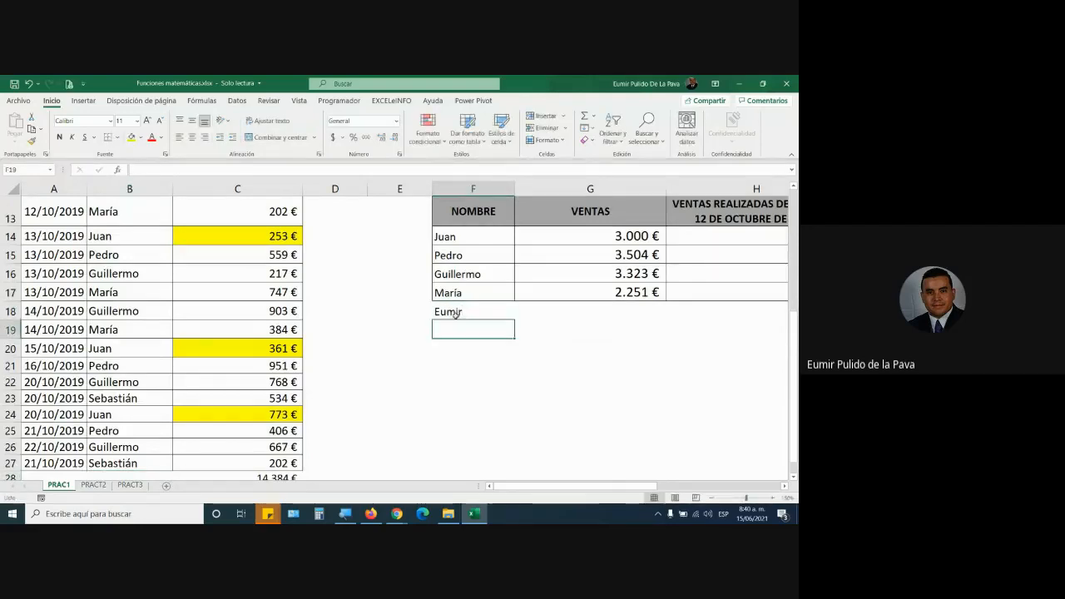
pyautogui.write('Luz Adriana')
pyautogui.press('Return')
pyautogui.write('Sebastián')
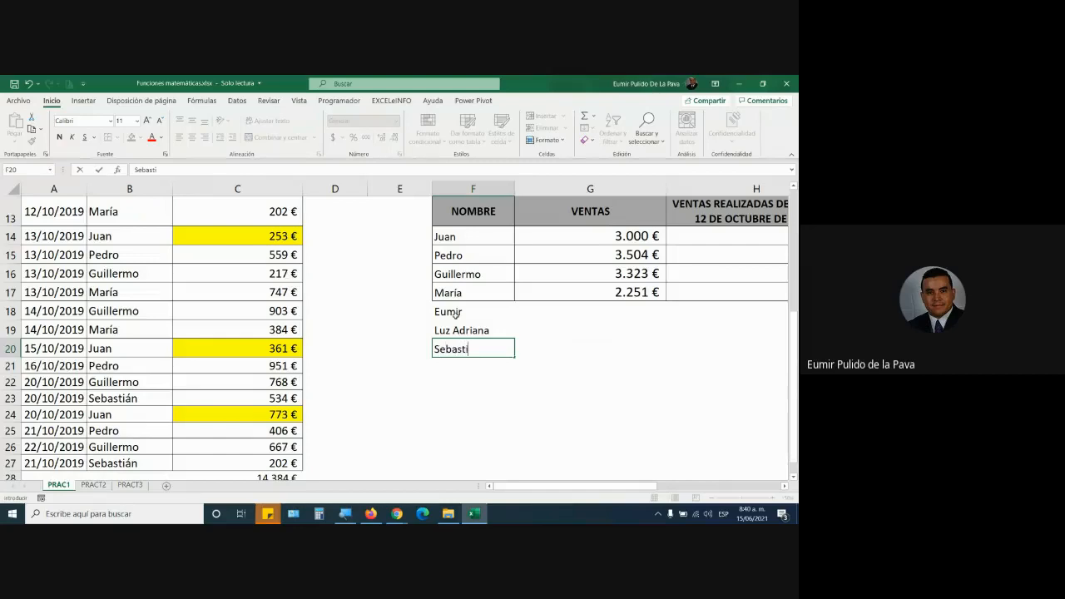
pyautogui.press('Return')
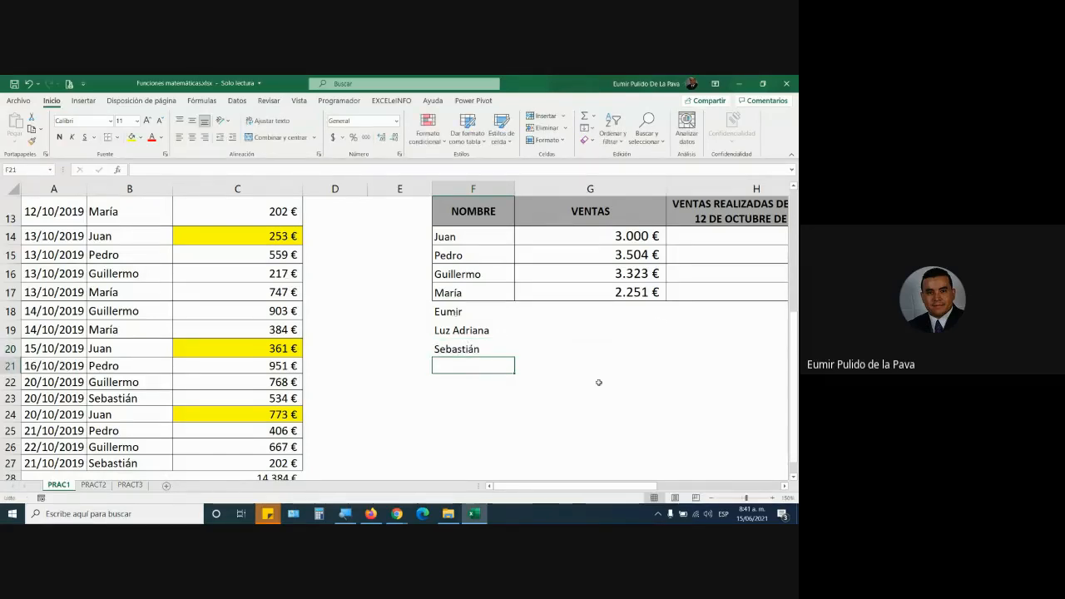
# Fill the SUMAR.SI formula from G17 down to G20 and inspect the fixed wildcard criterion in each copied formula.
pyautogui.click(620, 301)
pyautogui.moveTo(664, 339); pyautogui.dragTo(666, 357)
pyautogui.doubleClick(587, 310)
pyautogui.moveTo(644, 310); pyautogui.dragTo(713, 310)
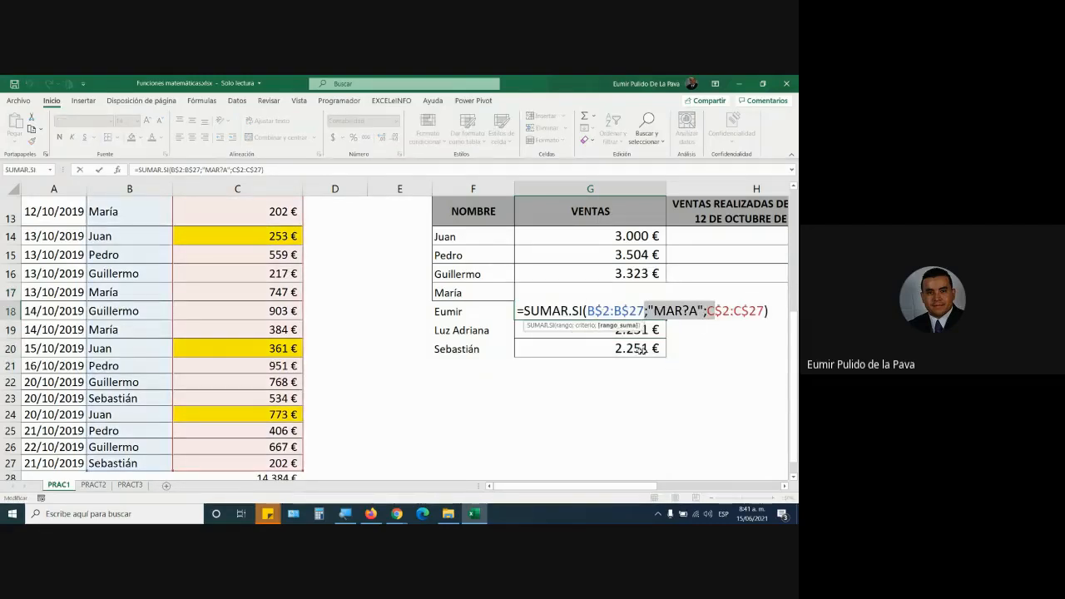
pyautogui.press('Escape')
pyautogui.doubleClick(608, 326)
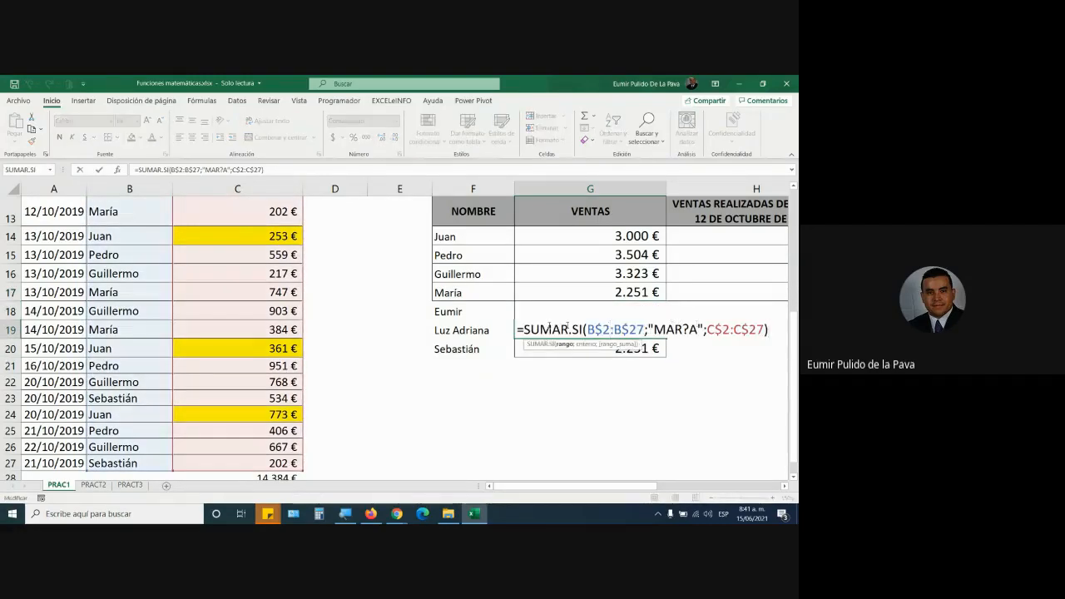
pyautogui.press('Escape')
pyautogui.doubleClick(611, 347)
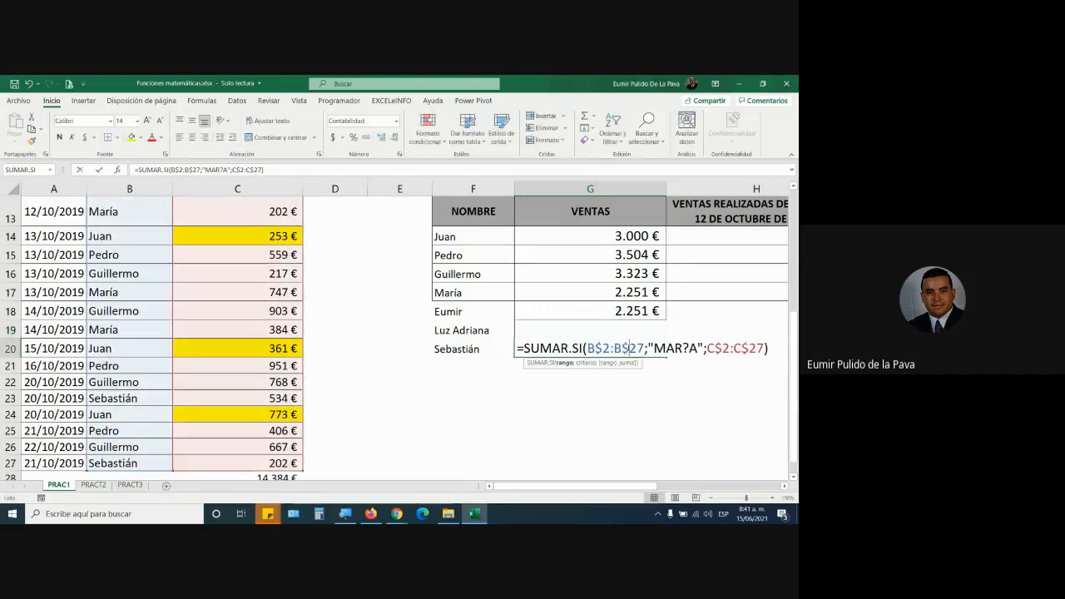
pyautogui.moveTo(653, 349); pyautogui.dragTo(710, 355)
pyautogui.press('Escape')
pyautogui.click(632, 296)
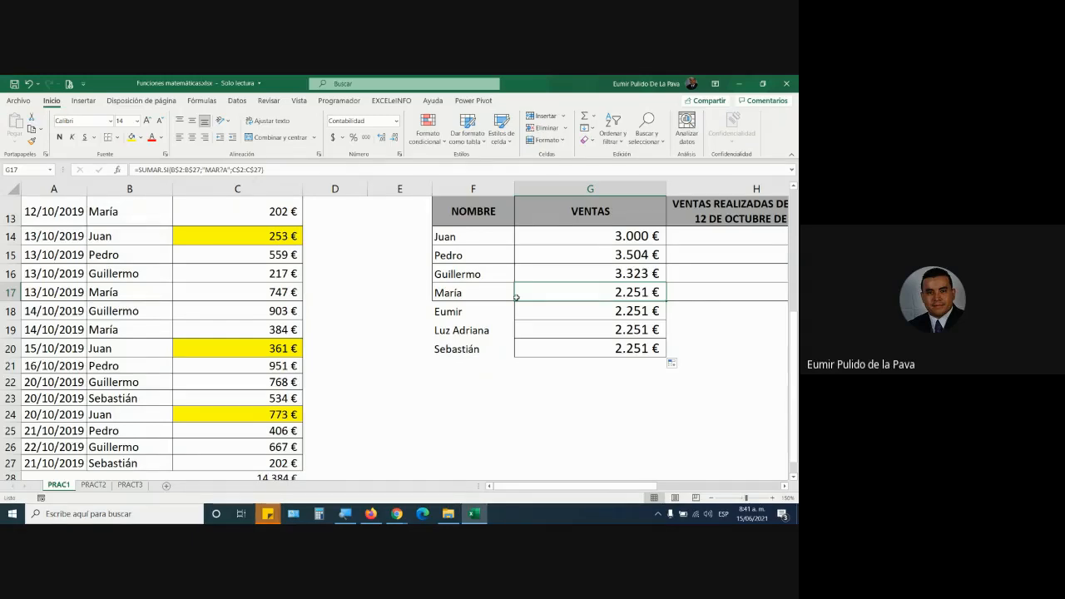
# Replace the quoted name criterion in the G14 SUMAR.SI formula with a reference to cell F14.
pyautogui.doubleClick(537, 234)
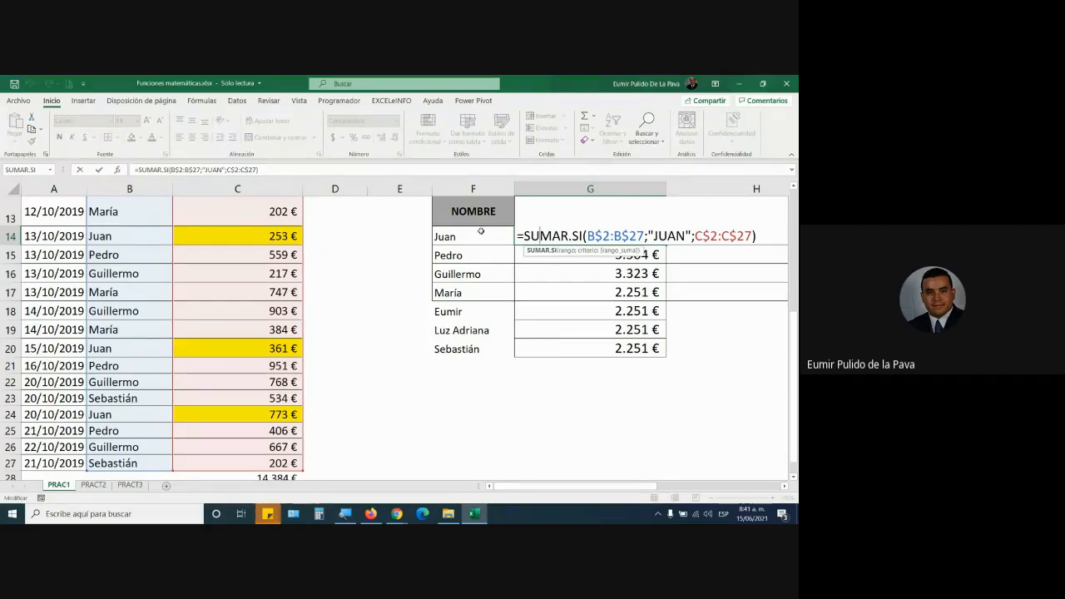
pyautogui.moveTo(473, 236); pyautogui.dragTo(469, 349)
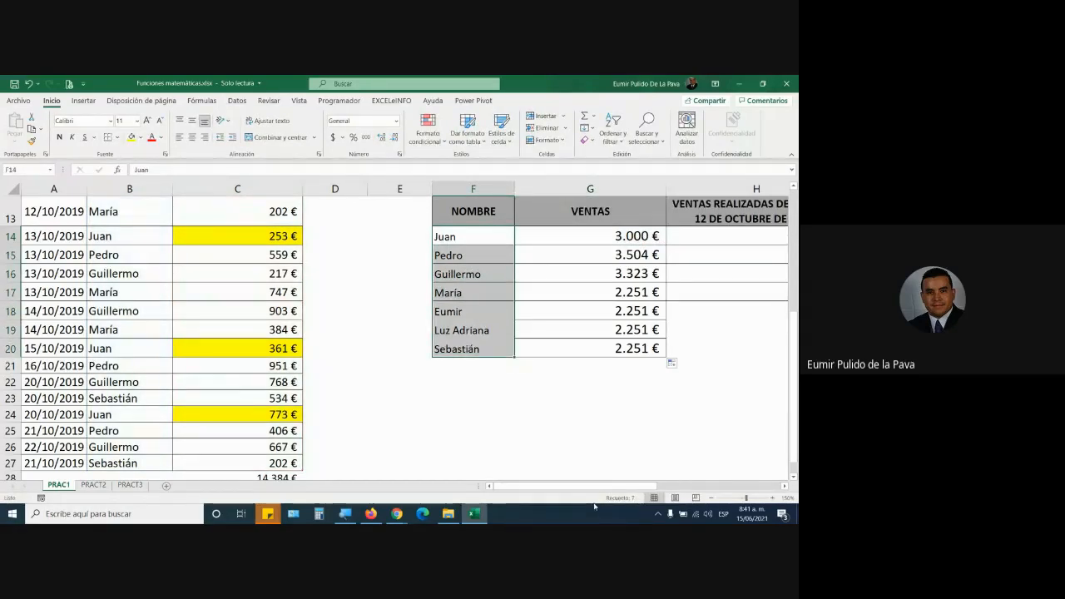
pyautogui.doubleClick(600, 237)
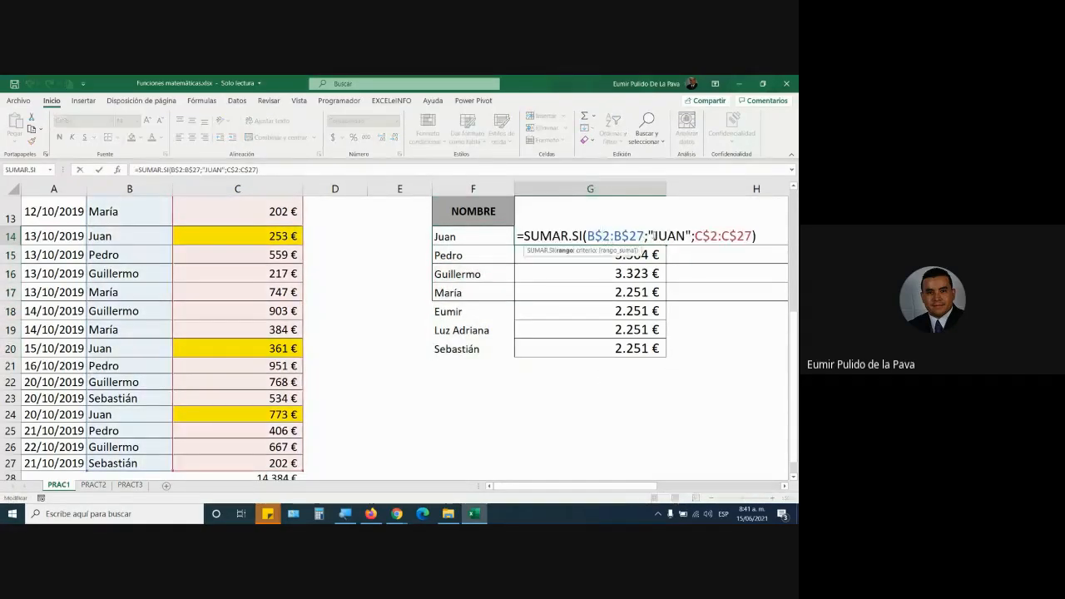
pyautogui.moveTo(650, 236); pyautogui.dragTo(691, 237)
pyautogui.press('Delete')
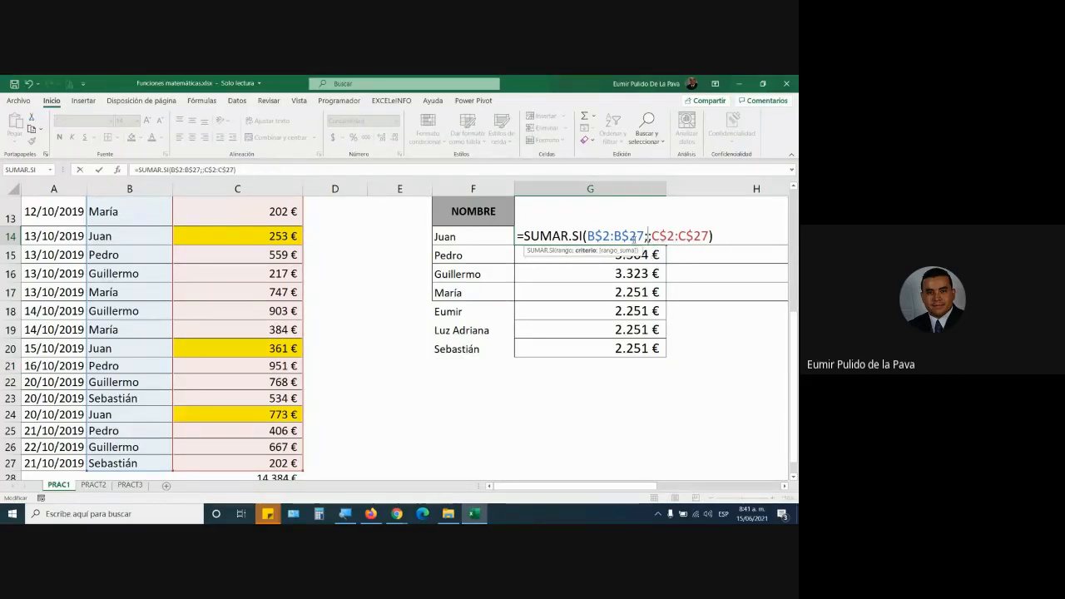
pyautogui.click(459, 239)
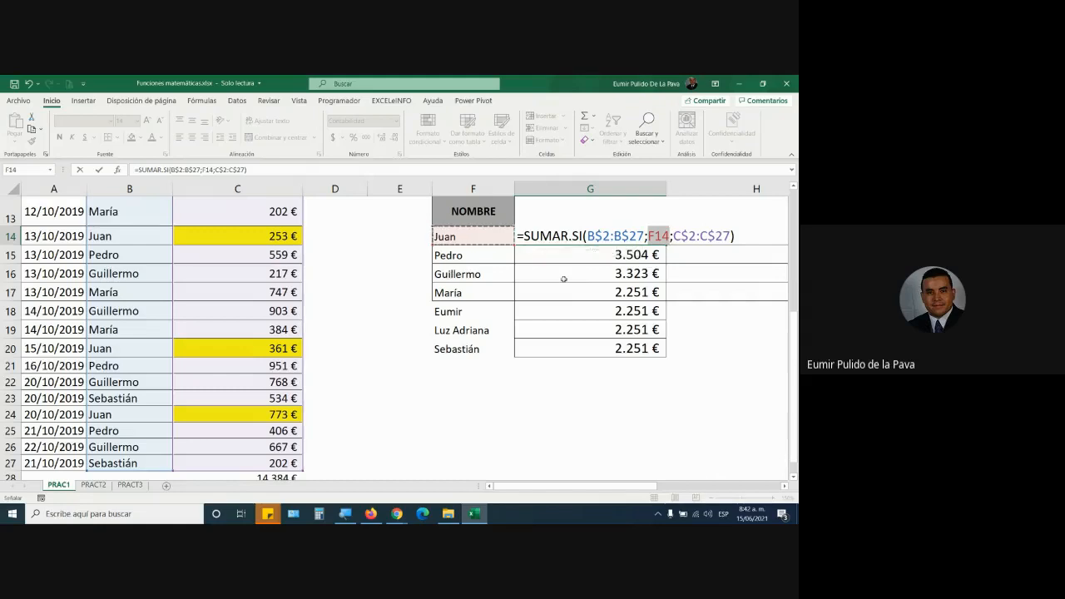
pyautogui.press('Return')
# Fill the SUMAR.SI formula from G14 down to G20 and select the seller name range F14:F27.
pyautogui.click(661, 240)
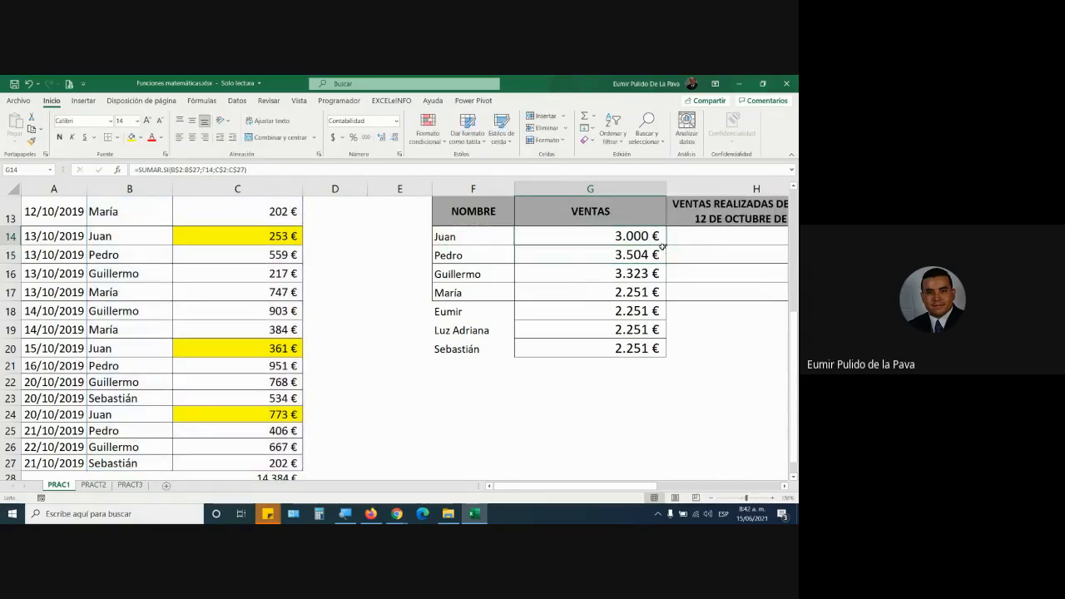
pyautogui.moveTo(666, 247); pyautogui.dragTo(667, 356)
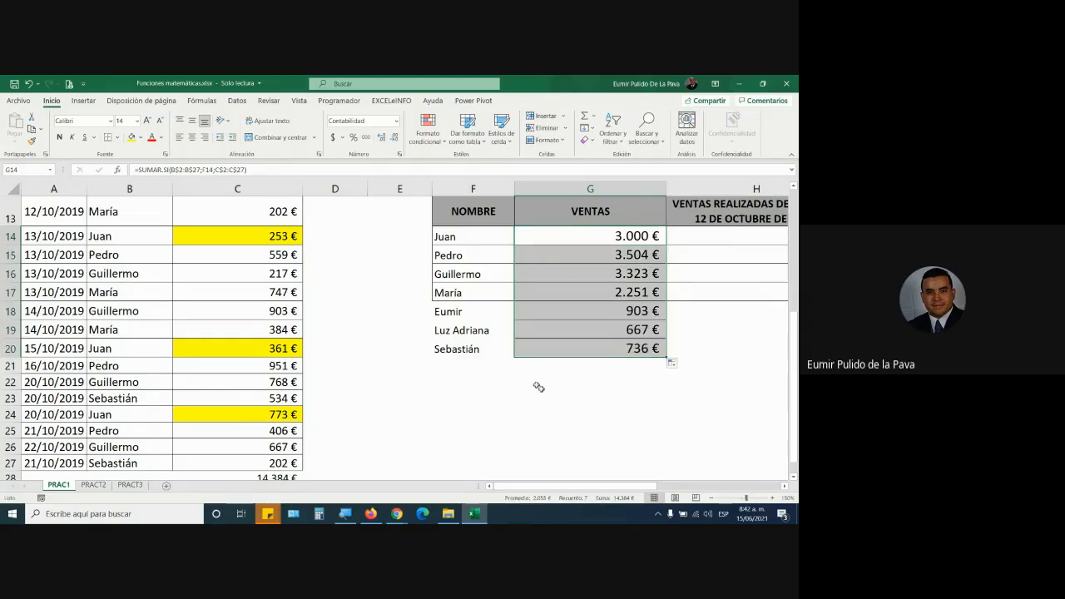
pyautogui.moveTo(453, 235); pyautogui.dragTo(457, 465)
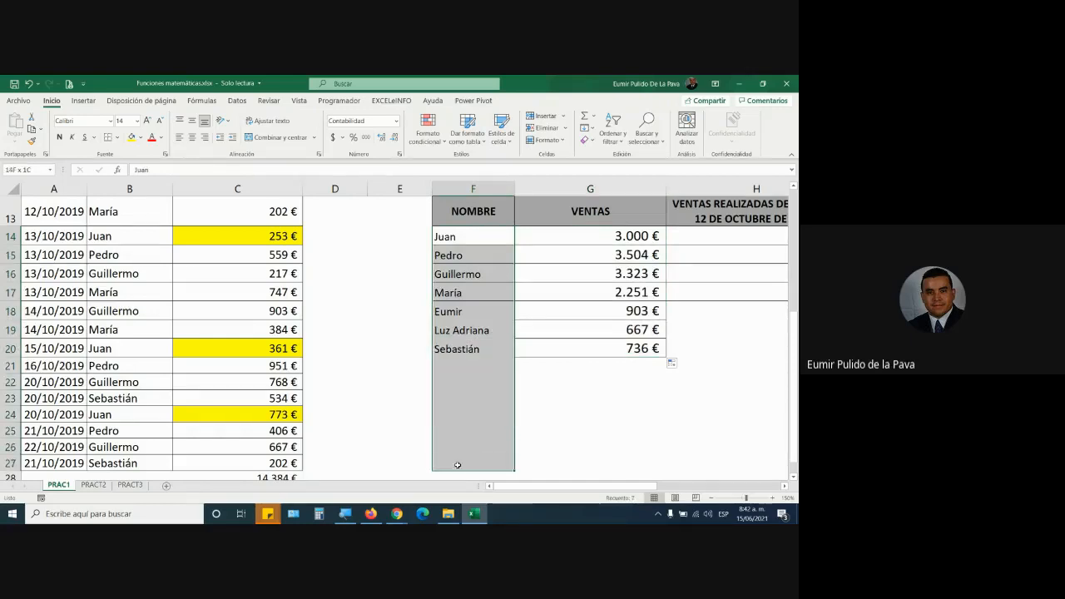
# Review the range and F14 criterion arguments of the SUMAR.SI formula in G14 and the seller names in column B.
pyautogui.click(559, 238)
pyautogui.doubleClick(559, 239)
pyautogui.moveTo(588, 236); pyautogui.dragTo(639, 236)
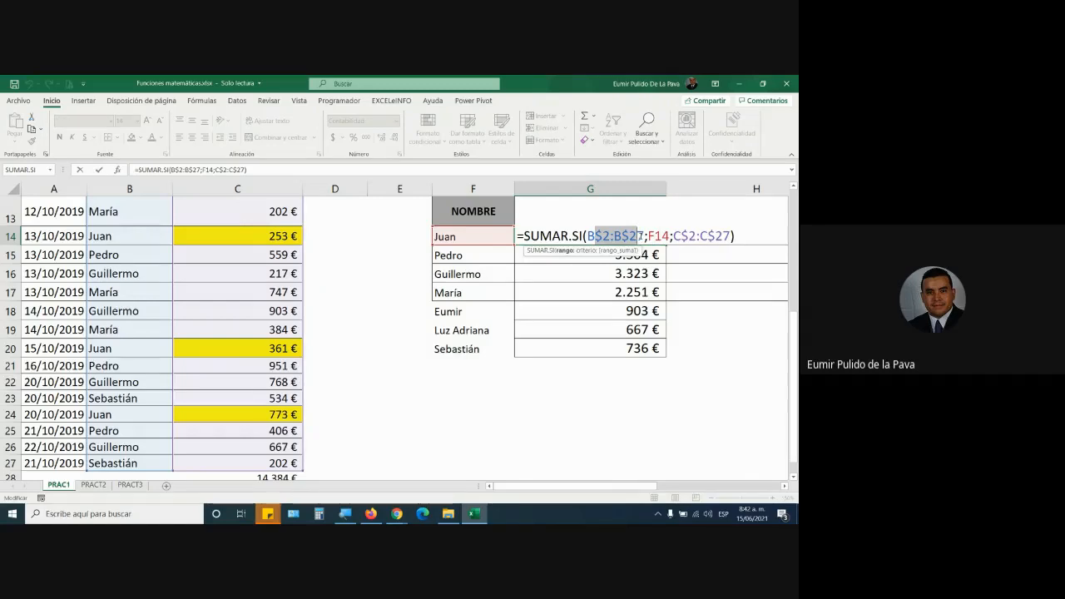
pyautogui.moveTo(646, 236); pyautogui.dragTo(671, 237)
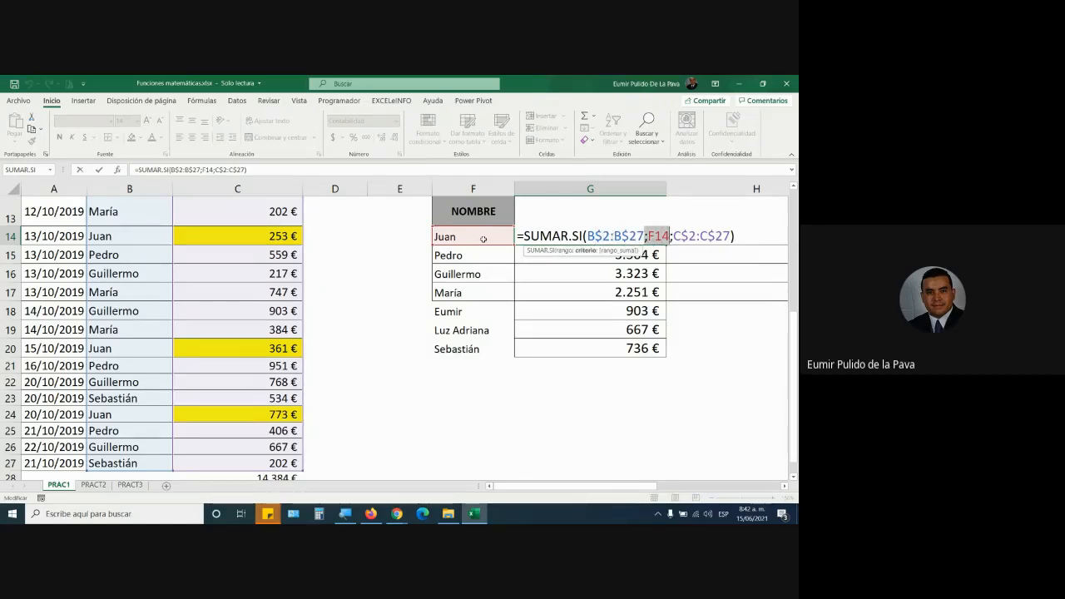
pyautogui.press('Return')
pyautogui.click(606, 236)
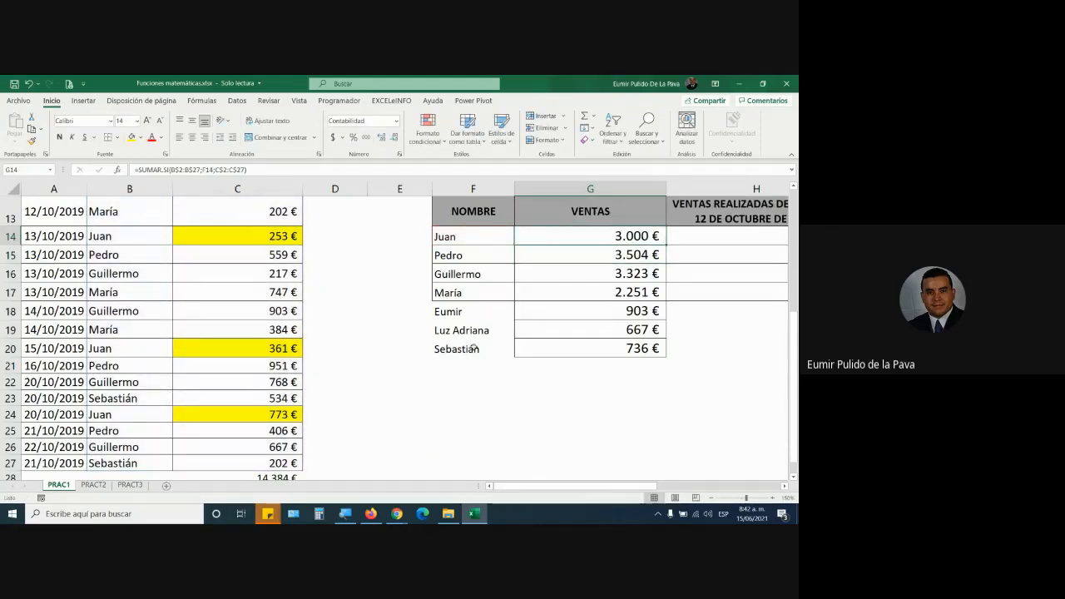
pyautogui.doubleClick(569, 230)
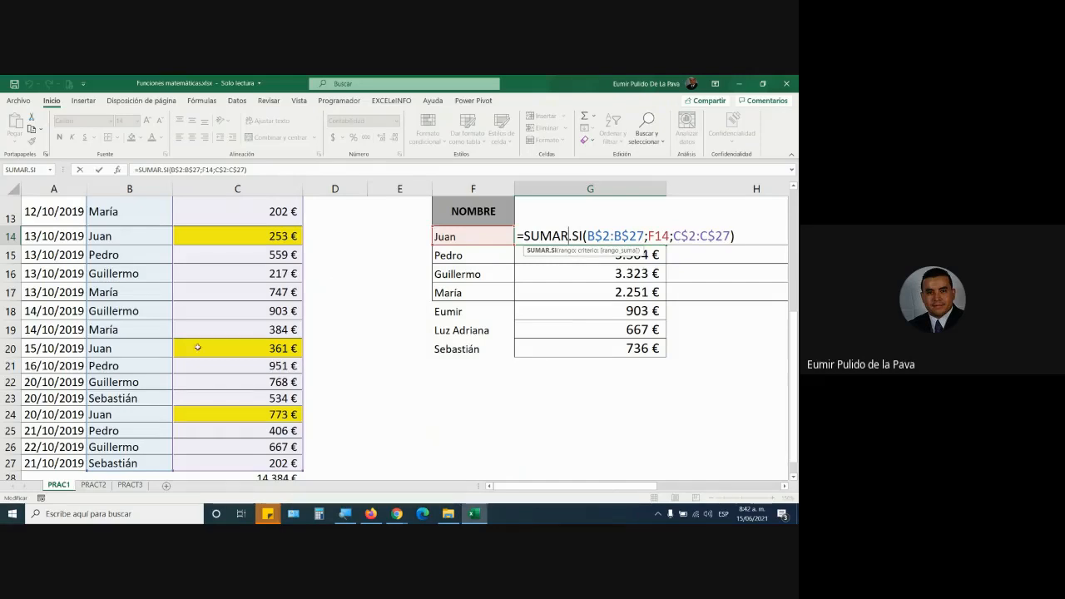
pyautogui.click(149, 362)
pyautogui.scroll(-2, 150, 375)
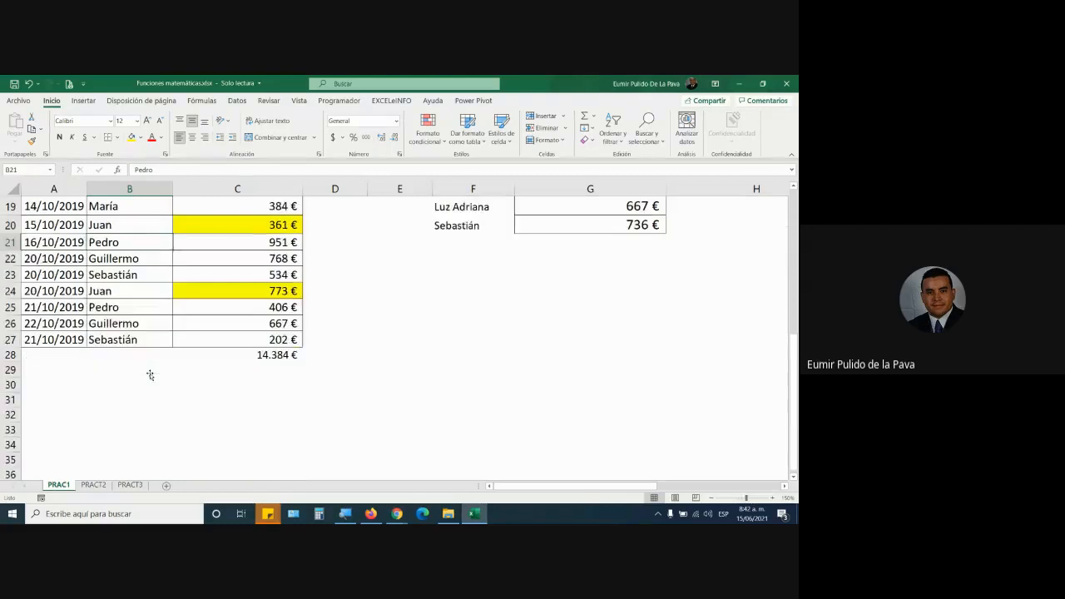
pyautogui.scroll(2, 150, 375)
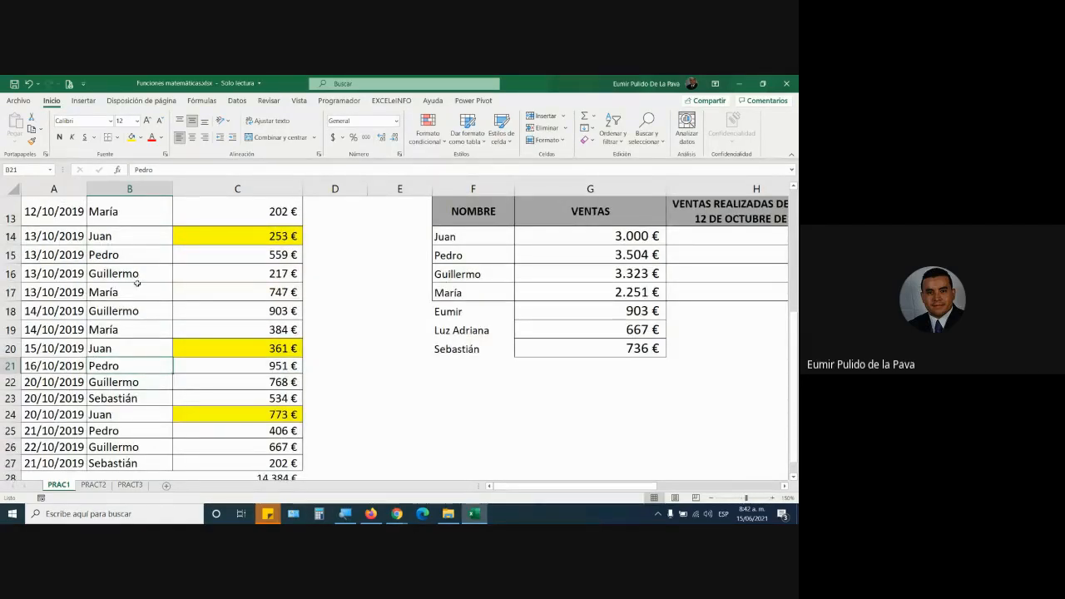
# Replace the accented letter in the seller names in F17 and F20 with the ? wildcard.
pyautogui.doubleClick(456, 294)
pyautogui.press('BackSpace')
pyautogui.write('?')
pyautogui.press('Return')
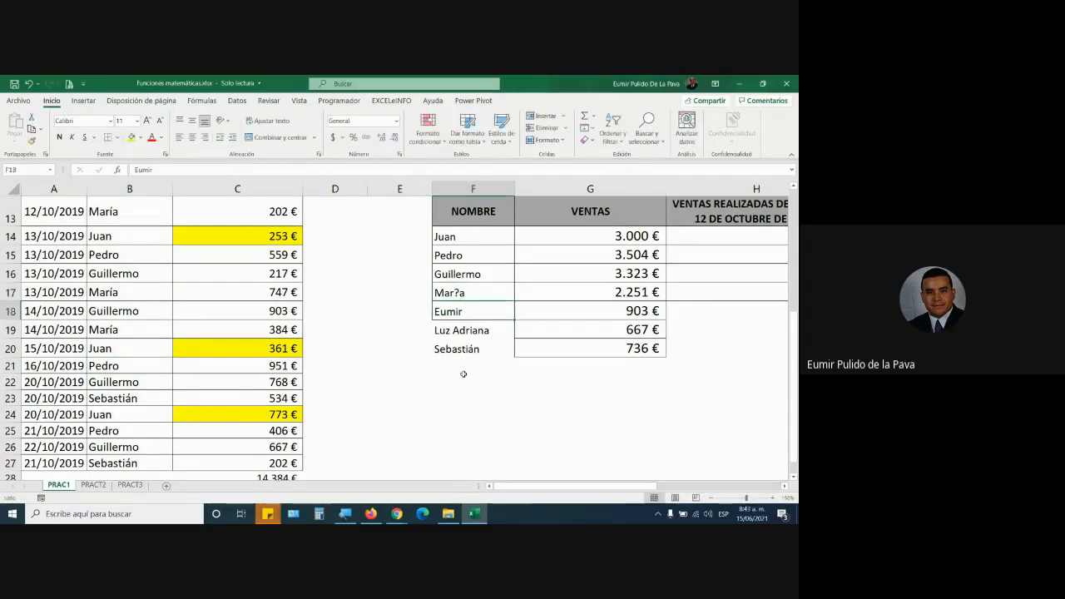
pyautogui.press('Down')
pyautogui.press('Down')
pyautogui.press('F2')
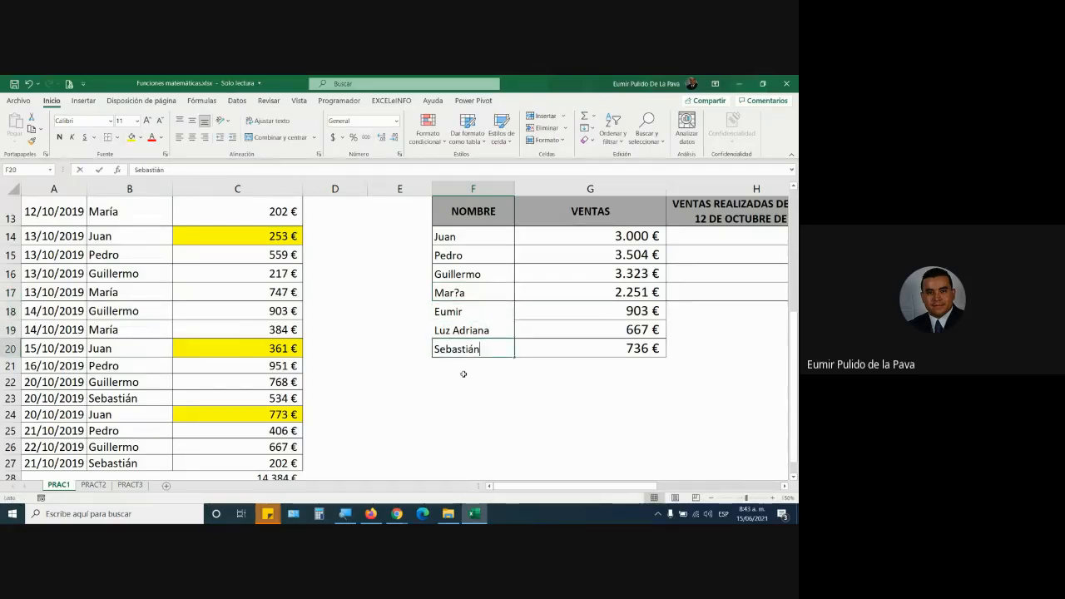
pyautogui.press('BackSpace')
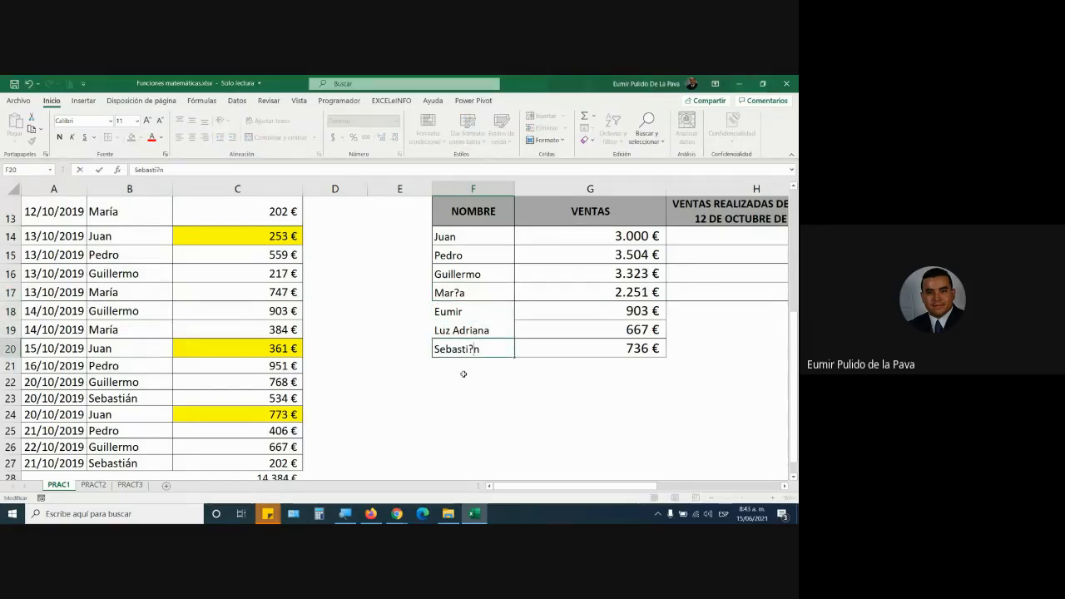
pyautogui.write('?')
pyautogui.press('Return')
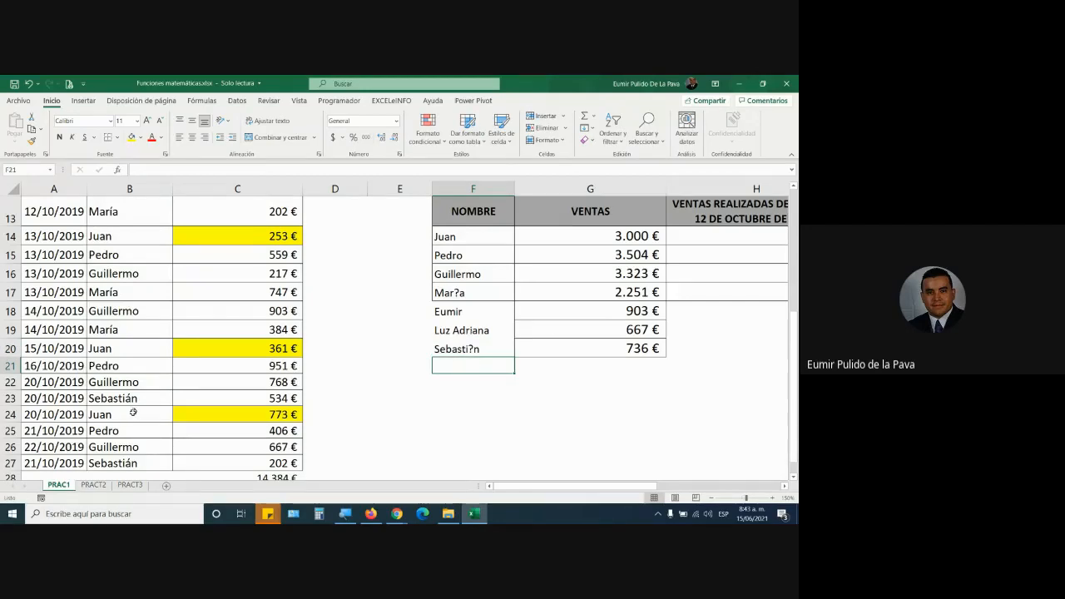
# Fill B27 with yellow and enter the same seller's name in B15, spelled without the accent.
pyautogui.click(124, 463)
pyautogui.click(131, 137)
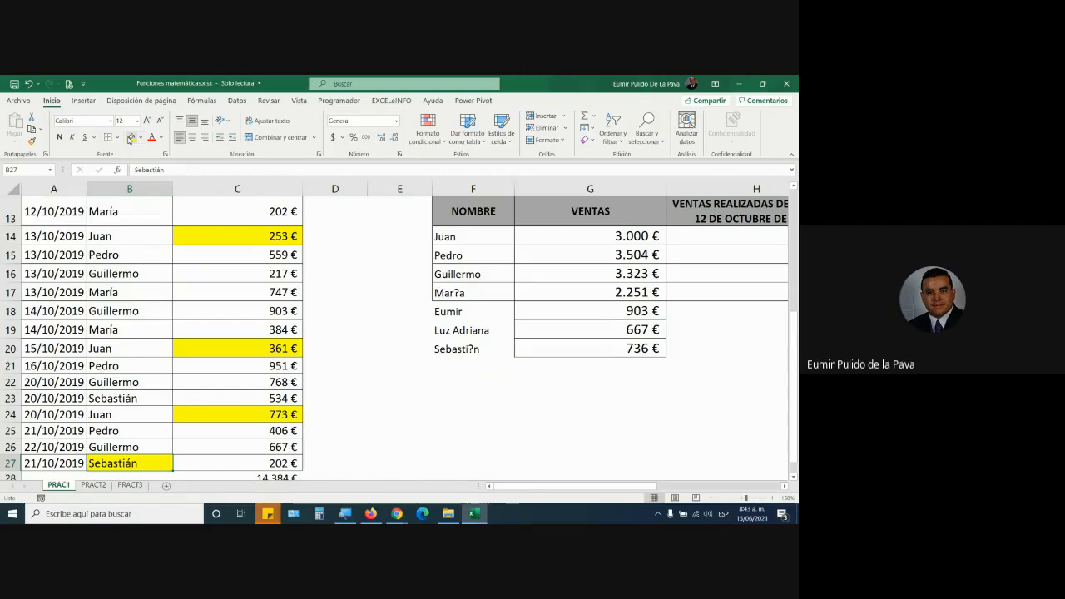
pyautogui.click(129, 256)
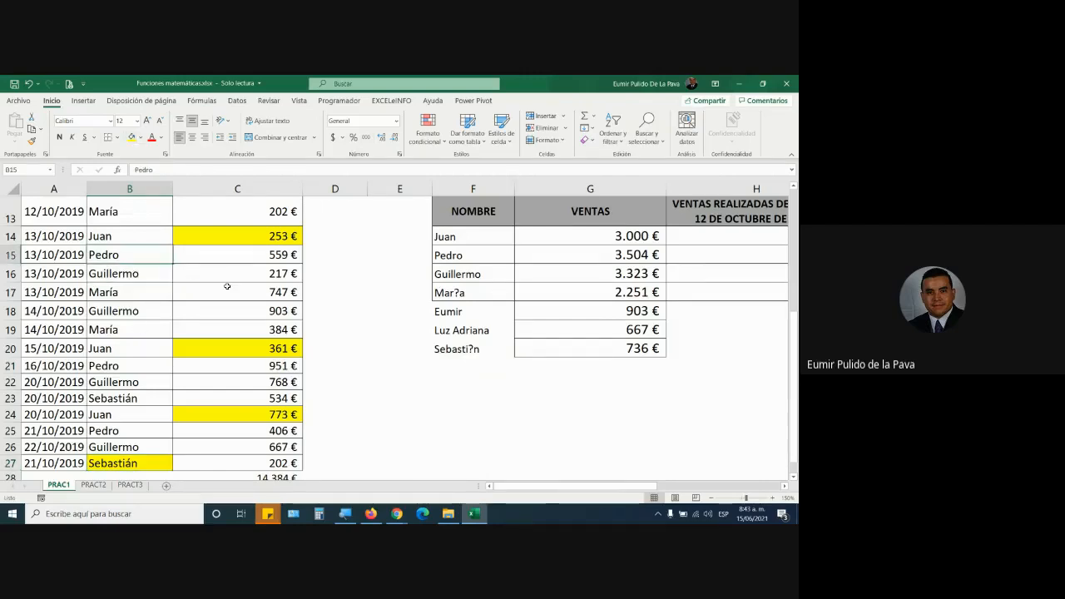
pyautogui.write('Sebasti')
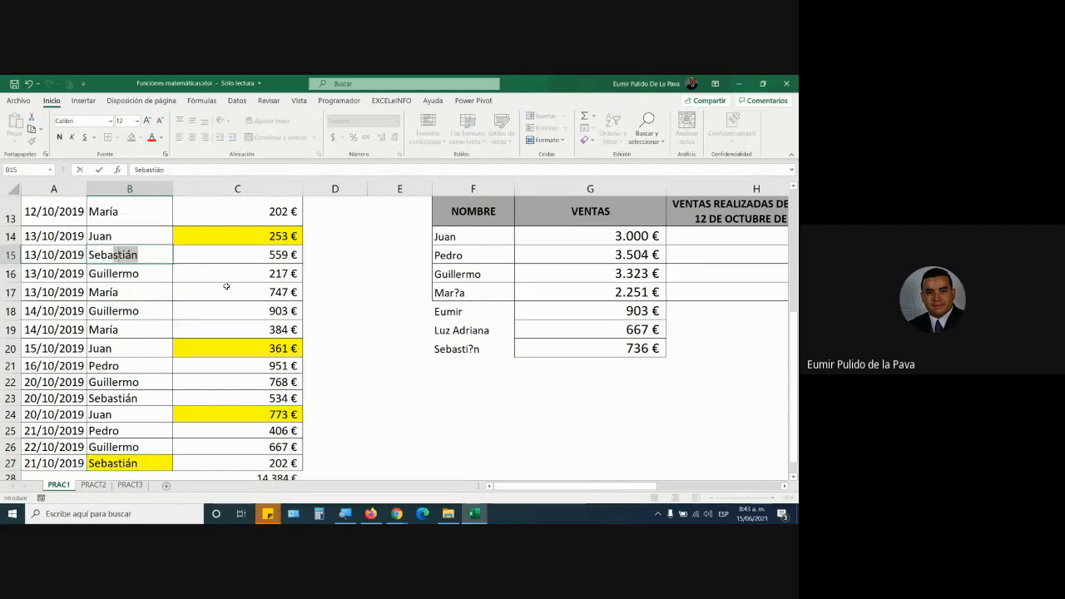
pyautogui.write('an')
pyautogui.press('Return')
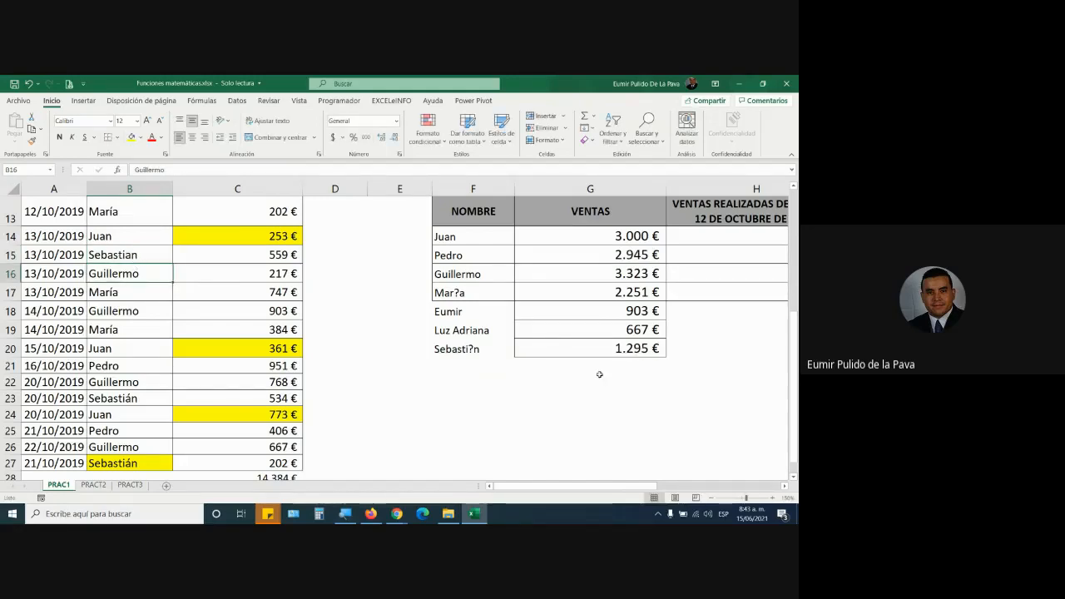
# Examine the F20 criterion reference inside the SUMAR.SI formula in G20.
pyautogui.click(624, 348)
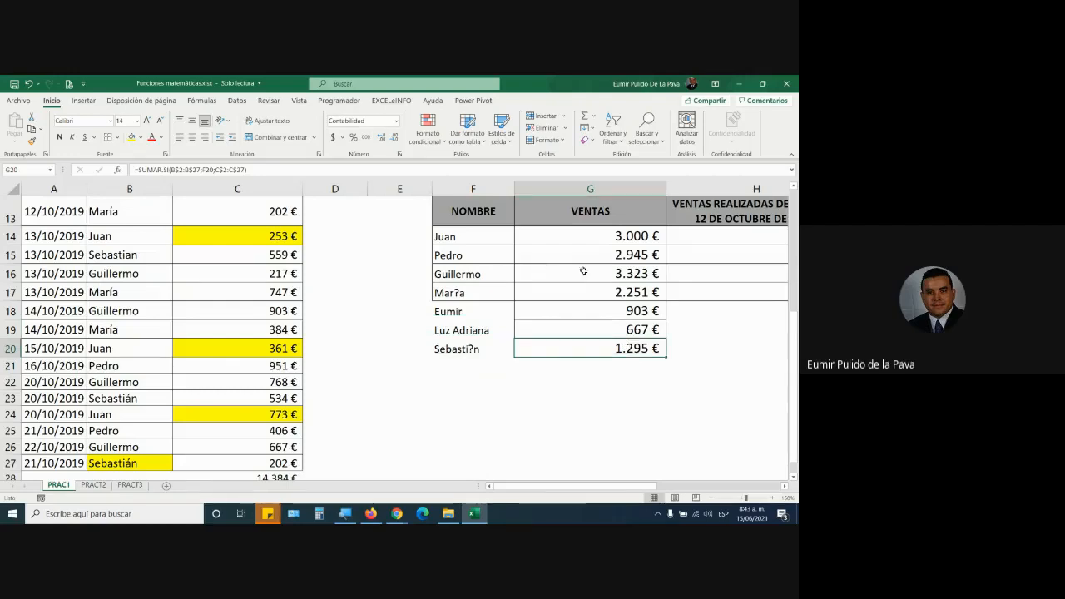
pyautogui.doubleClick(629, 348)
pyautogui.moveTo(651, 347); pyautogui.dragTo(669, 347)
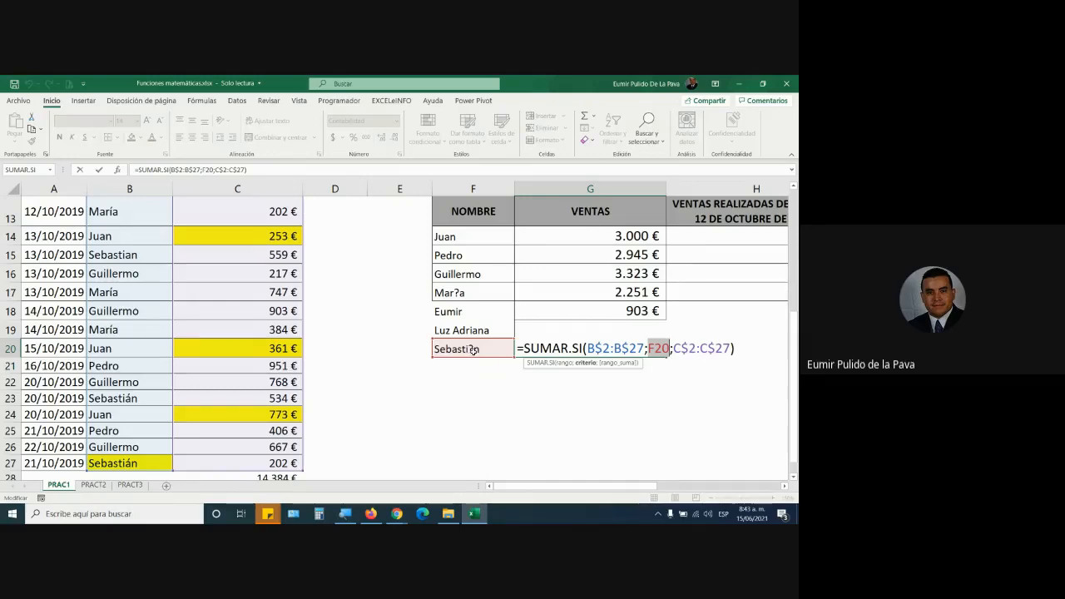
pyautogui.hotkey('ctrl', 'Return')
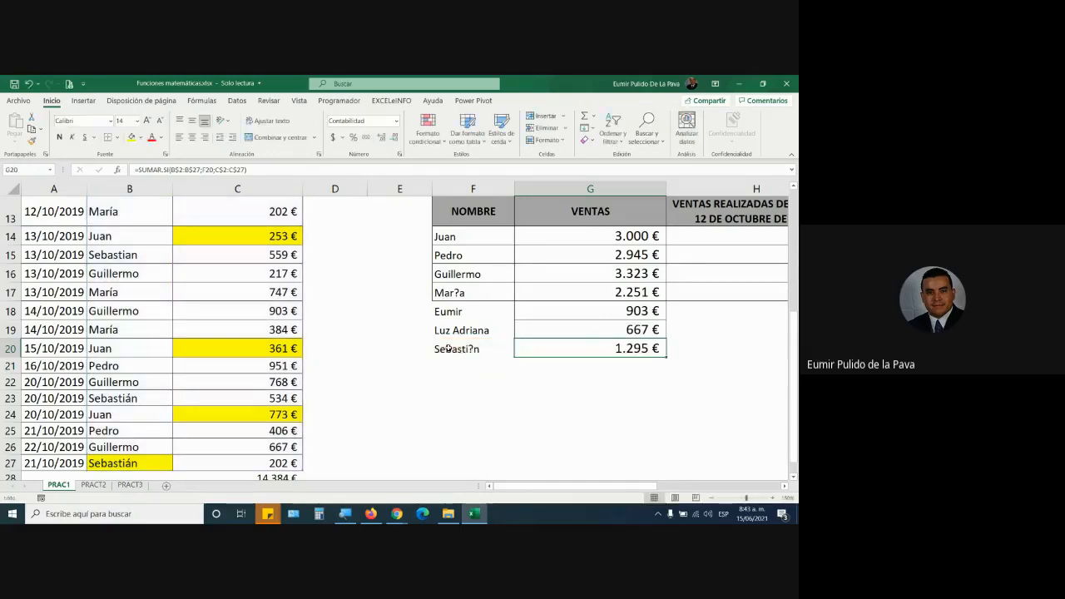
# Replace the third letter of the name in F20 with a second ? wildcard and magnify the screen to 200% with Lupa.
pyautogui.doubleClick(449, 348)
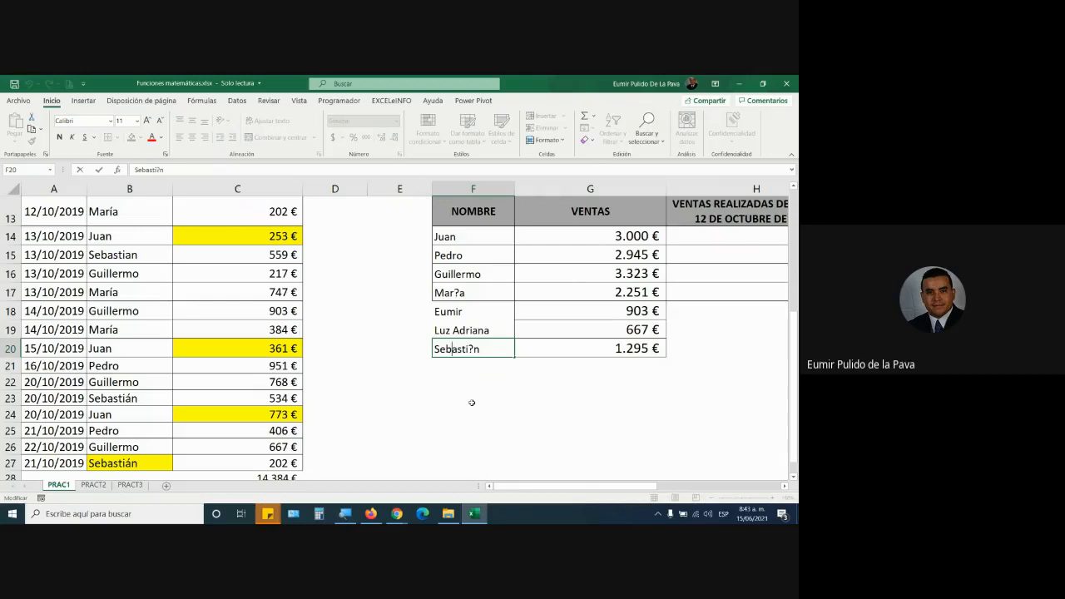
pyautogui.press('BackSpace')
pyautogui.write('?')
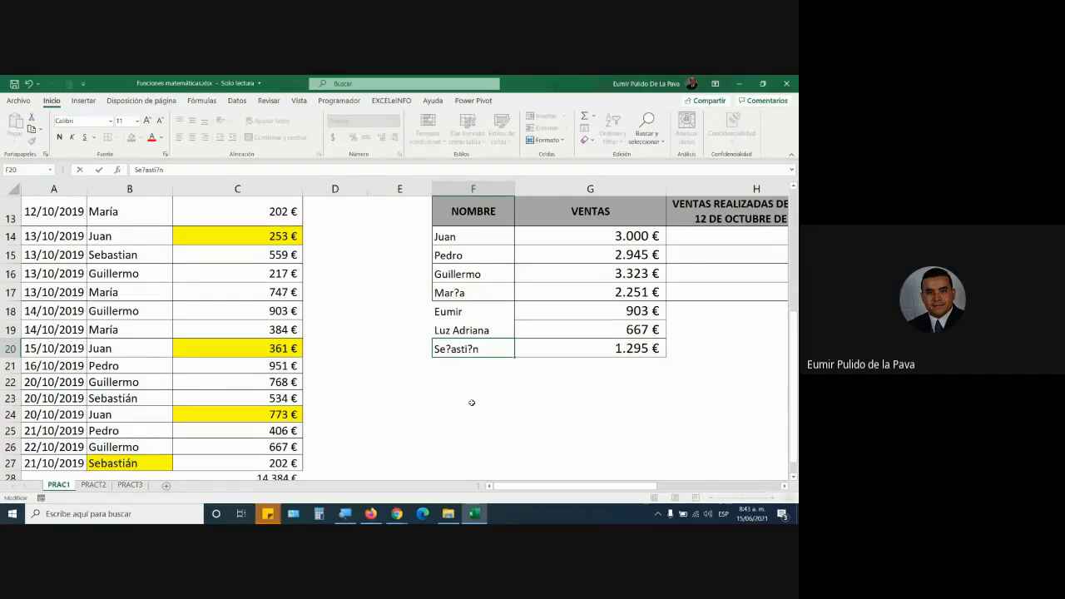
pyautogui.click(345, 513)
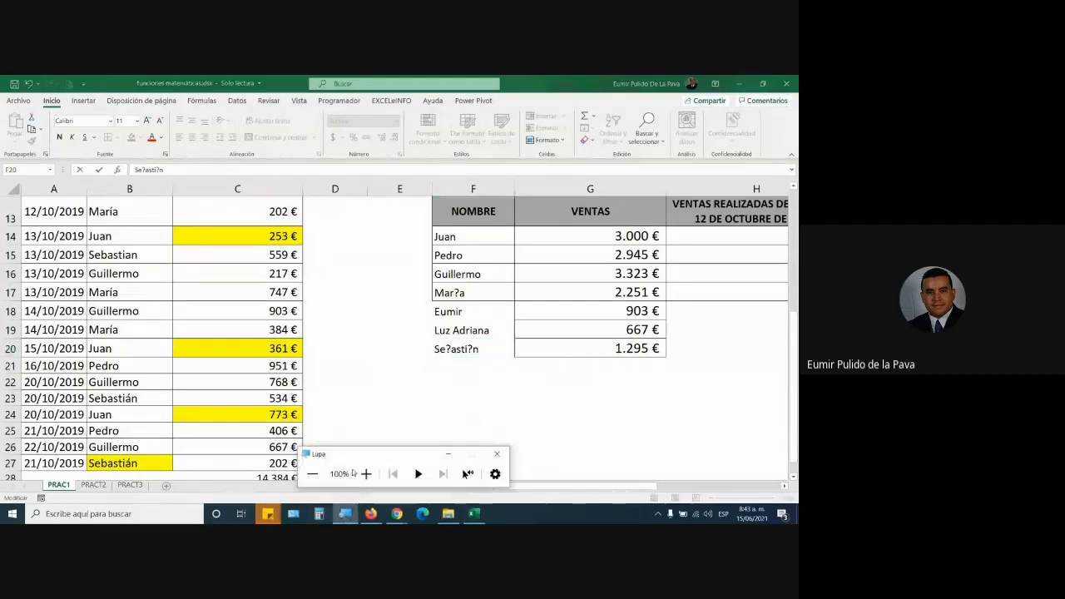
pyautogui.click(366, 474)
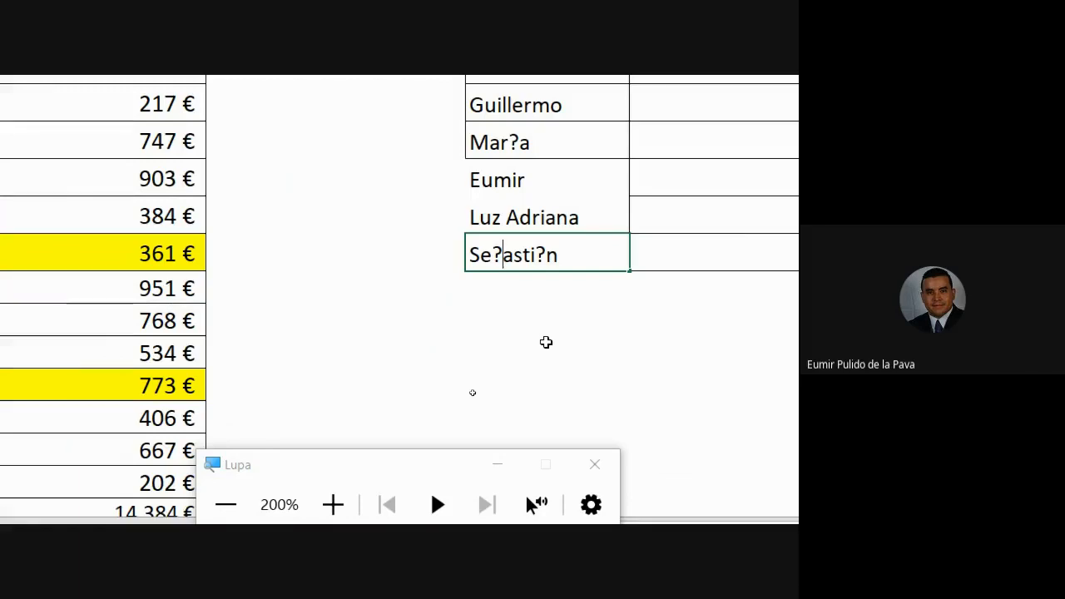
pyautogui.press('Return')
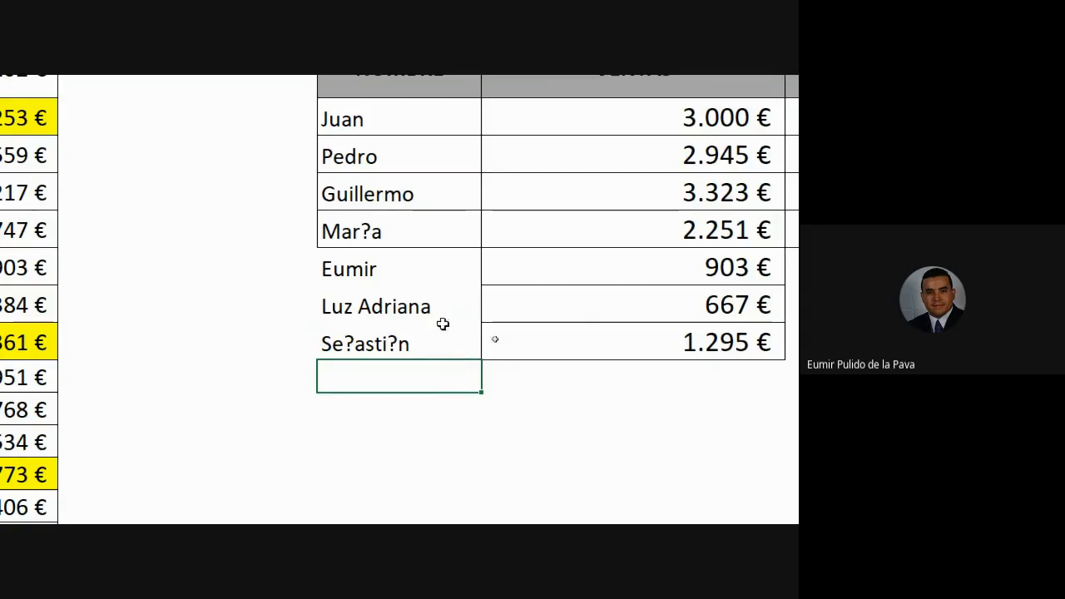
# Check the SUMAR.SI formula in G20 that takes the two-wildcard name as its criterion.
pyautogui.click(545, 287)
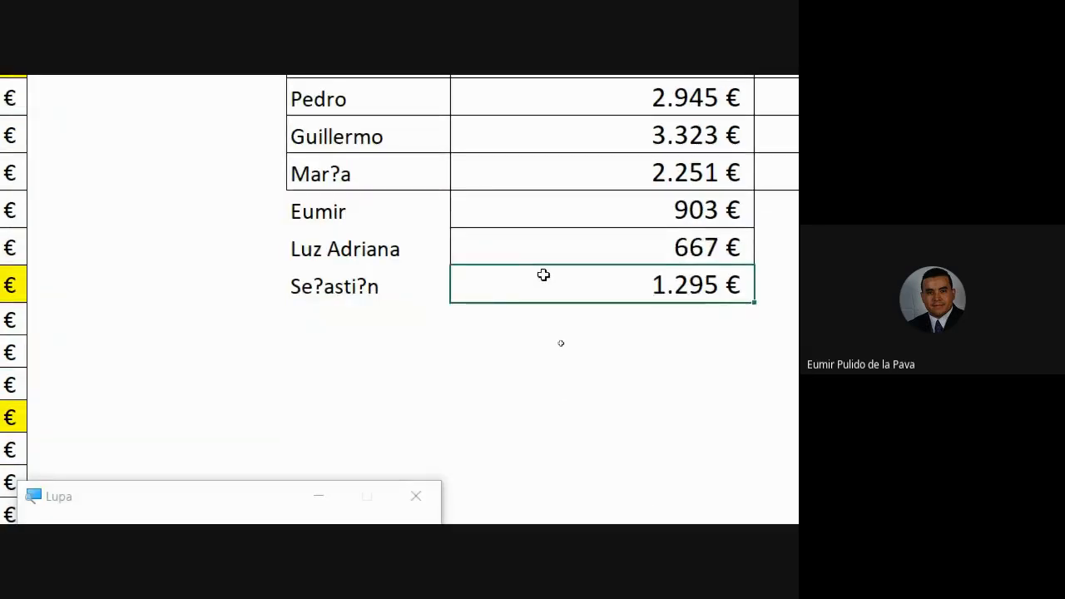
pyautogui.press('F2')
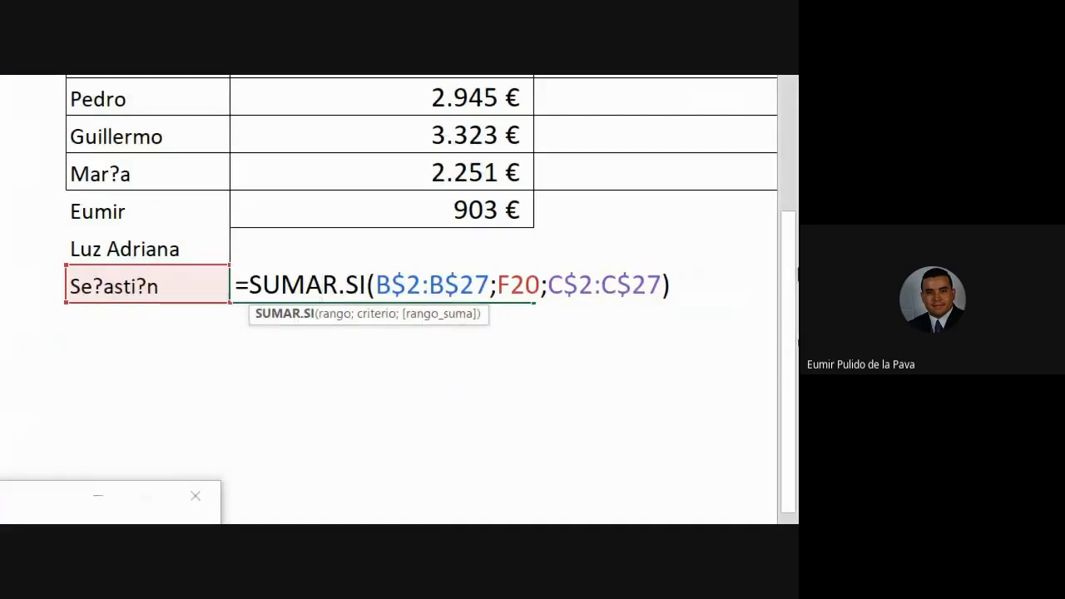
pyautogui.press('Escape')
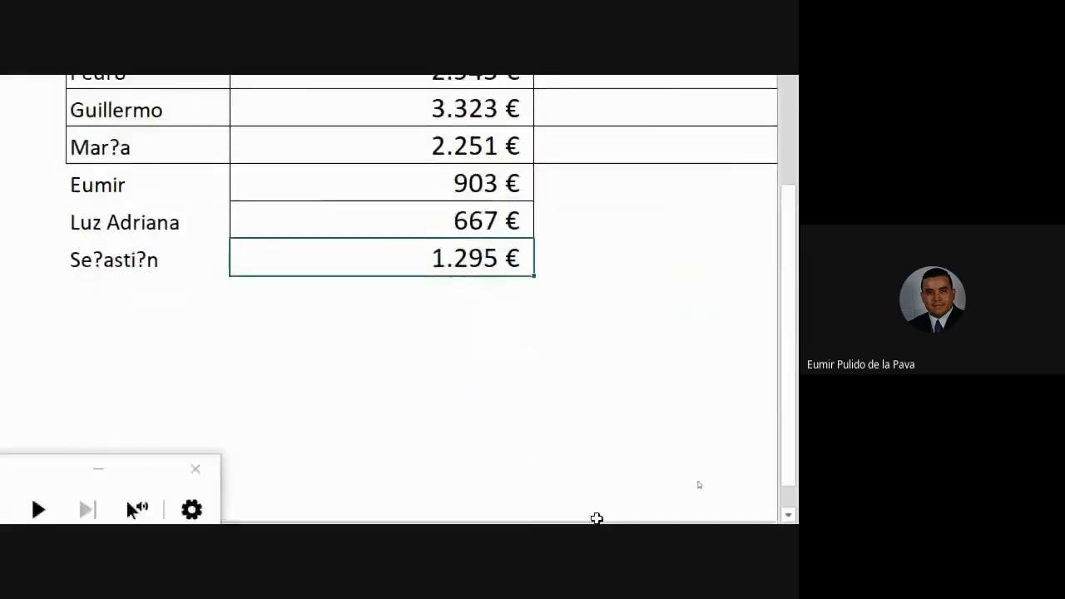
# Examine the second task statement and the H column for each seller's sales after 12 October 2019.
pyautogui.moveTo(472, 453); pyautogui.dragTo(599, 449)
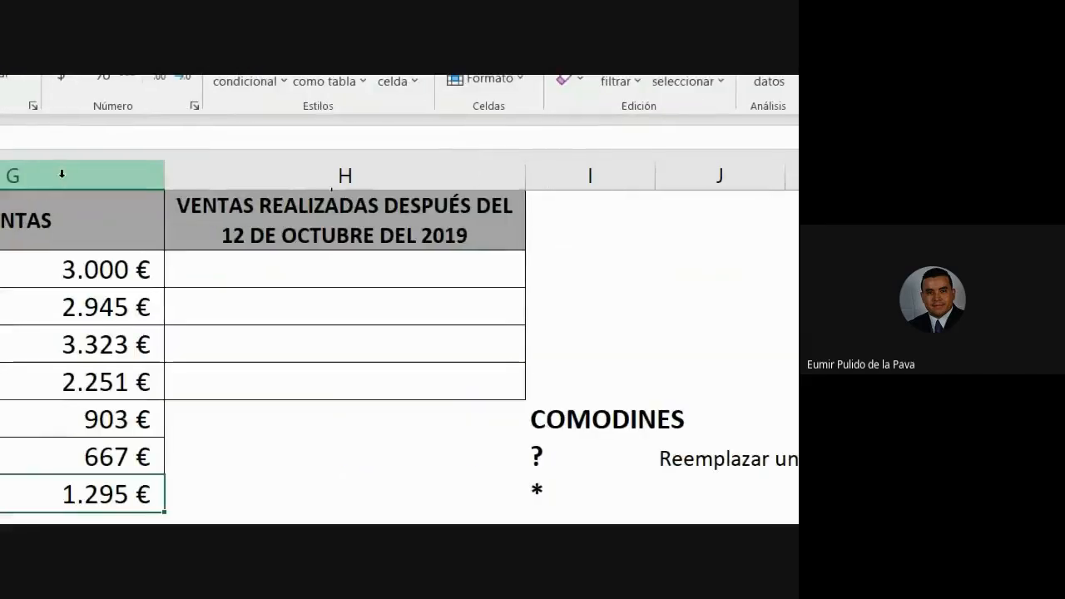
pyautogui.click(279, 214)
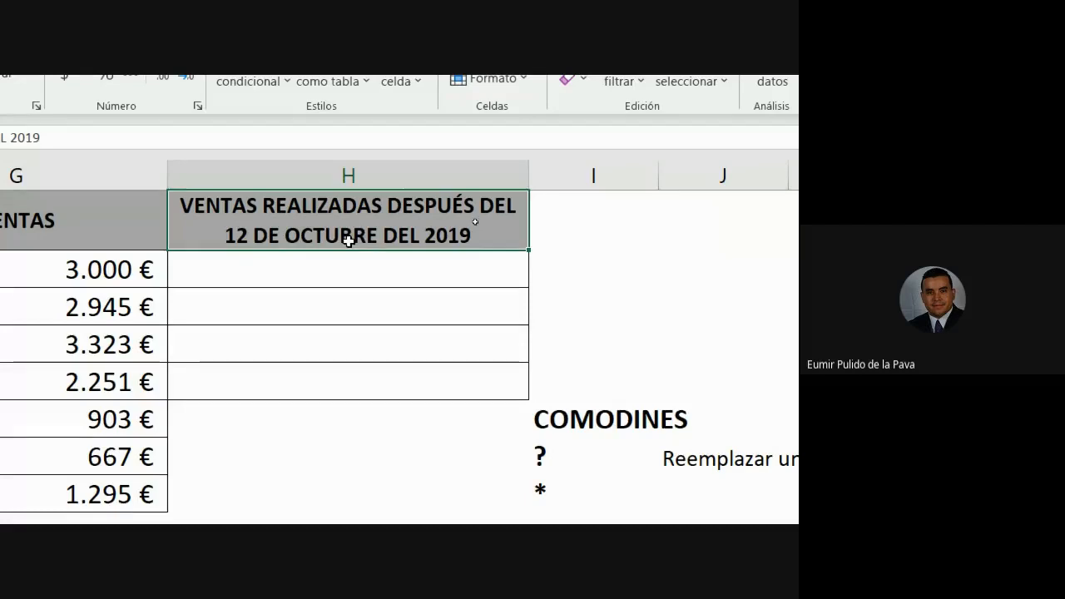
pyautogui.scroll(2, 582, 309)
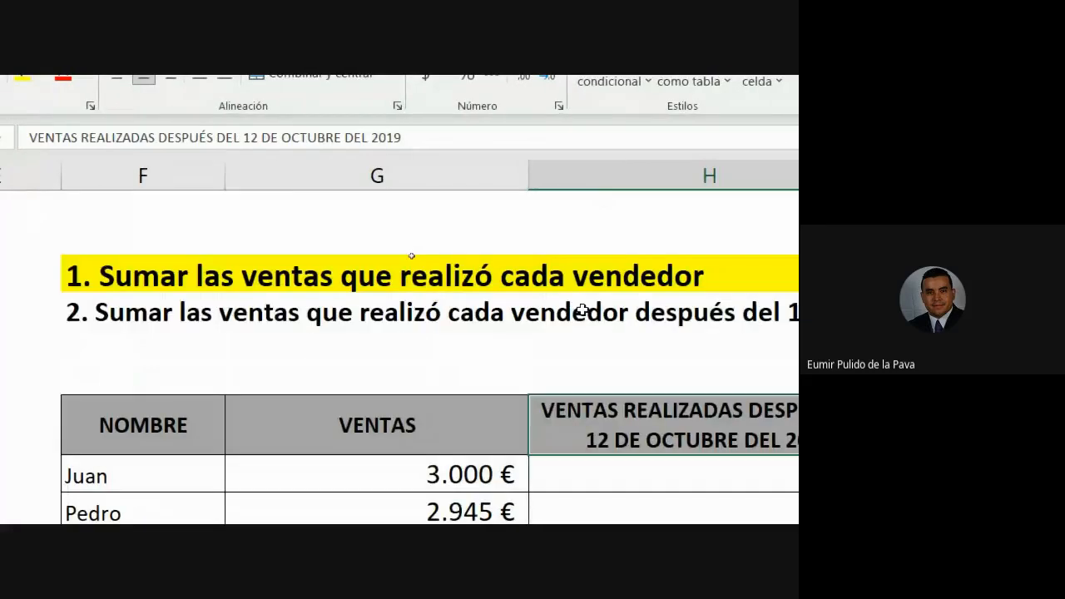
pyautogui.click(281, 326)
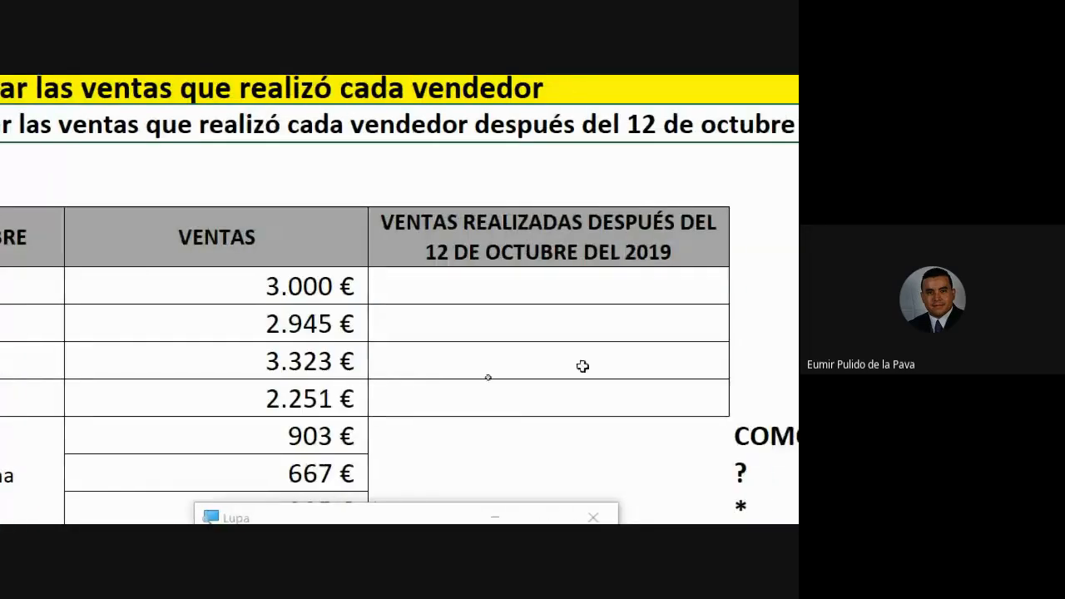
pyautogui.moveTo(493, 293); pyautogui.dragTo(481, 370)
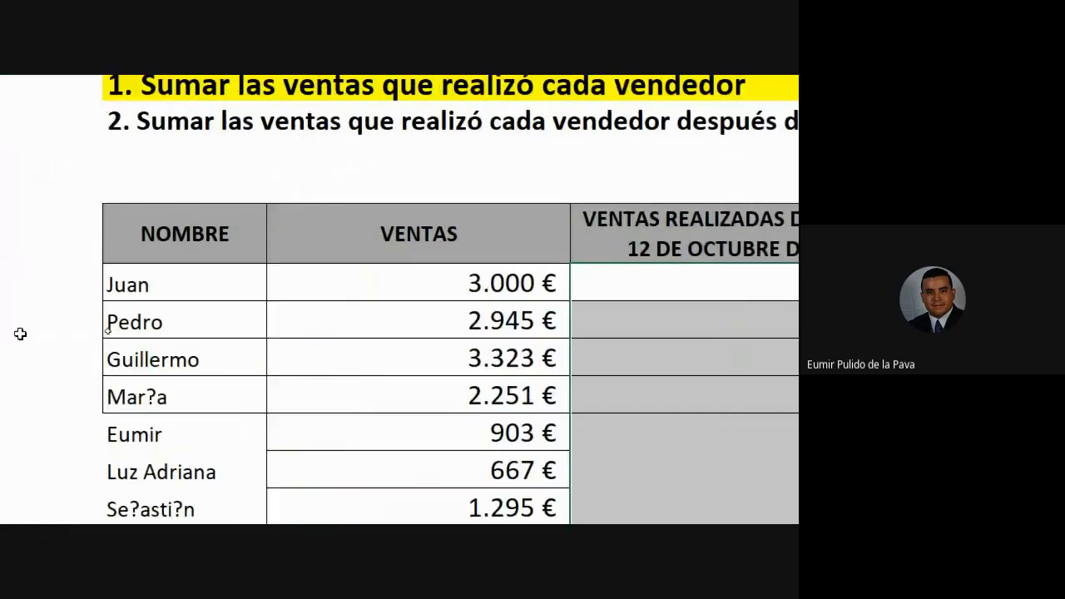
pyautogui.click(158, 284)
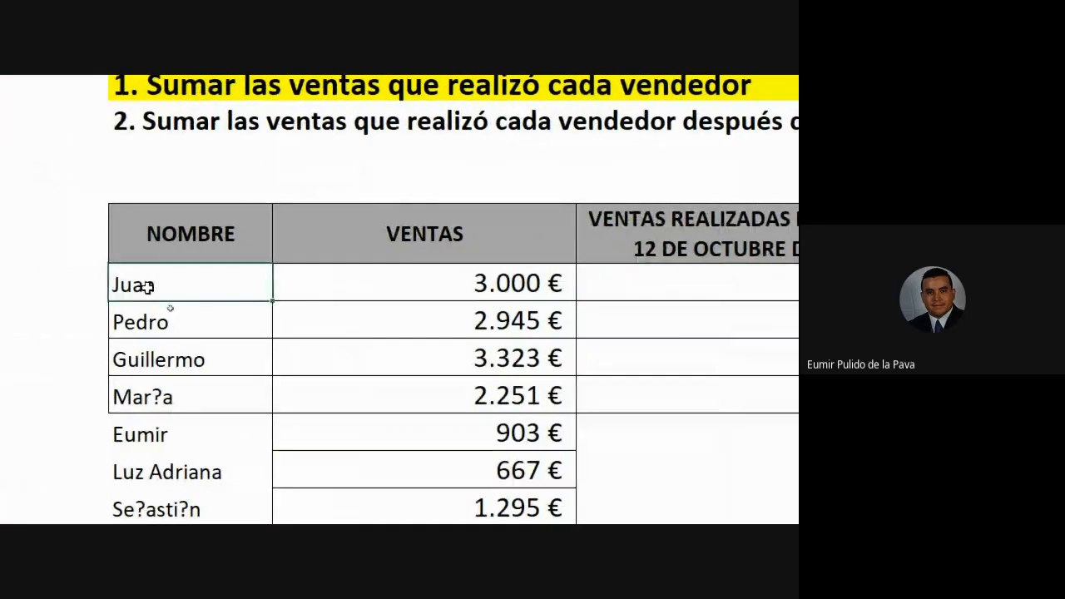
pyautogui.click(528, 255)
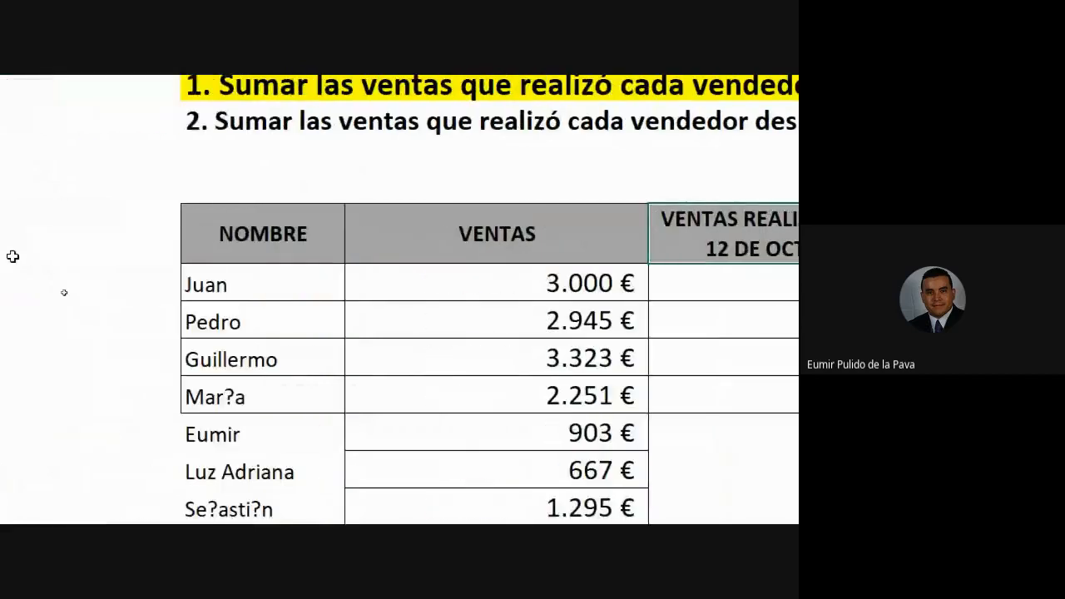
# Select the sales records dated up to 12/10/2019 in A2:C13 to examine which rows the date condition excludes.
pyautogui.click(212, 231)
pyautogui.press('Left')
pyautogui.press('Left')
pyautogui.press('Left')
pyautogui.press('Left')
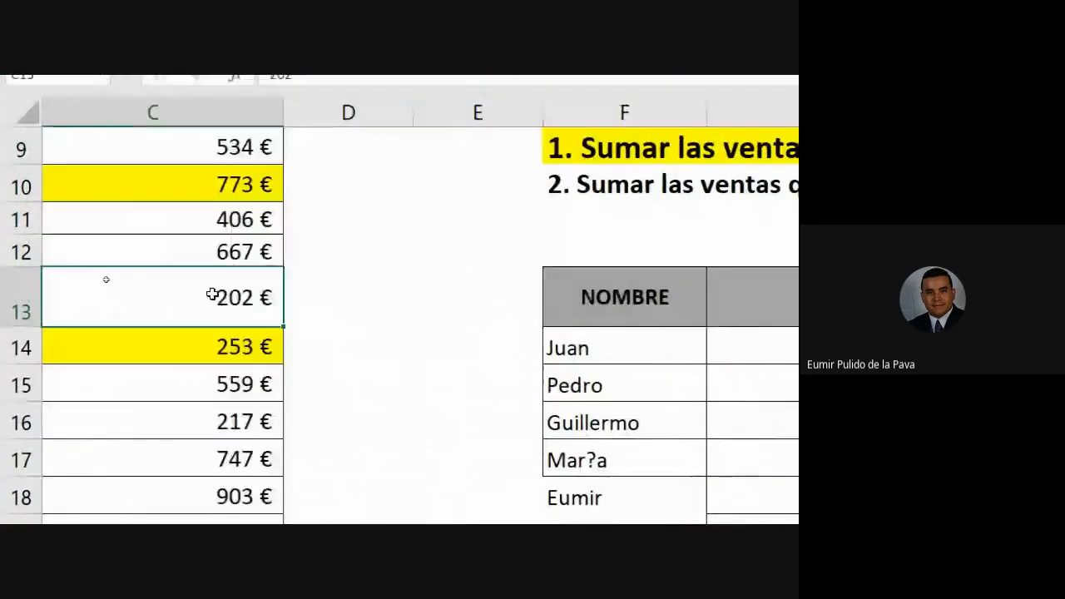
pyautogui.scroll(2, 89, 252)
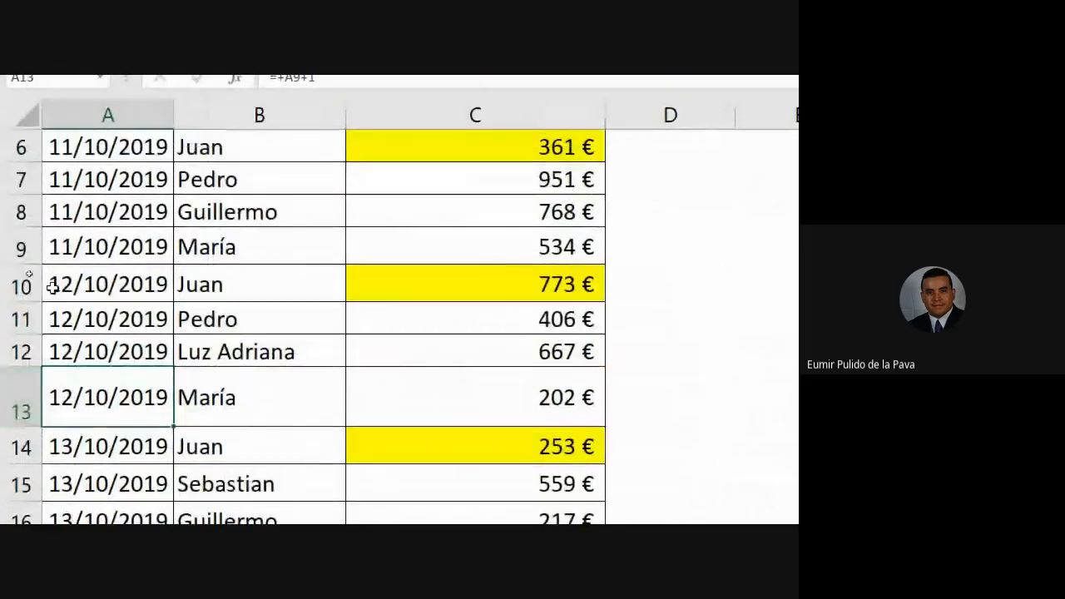
pyautogui.scroll(2, 89, 246)
pyautogui.moveTo(199, 233); pyautogui.dragTo(463, 428)
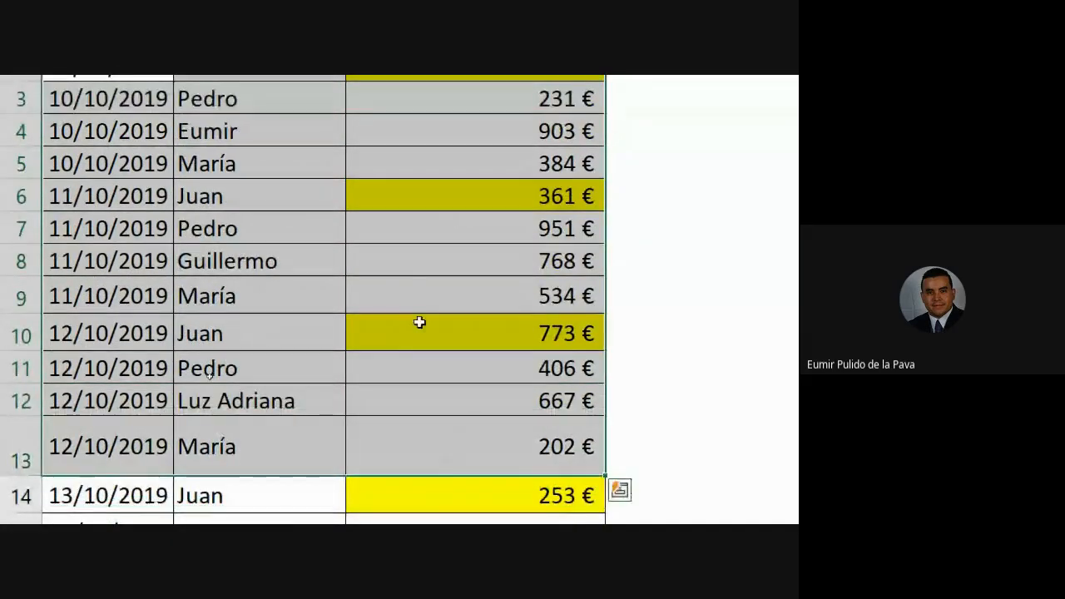
# Select the sales records dated after 12/10/2019 and examine the seller name in F14 and the date condition heading column H.
pyautogui.scroll(-2, 302, 296)
pyautogui.moveTo(93, 254); pyautogui.dragTo(421, 489)
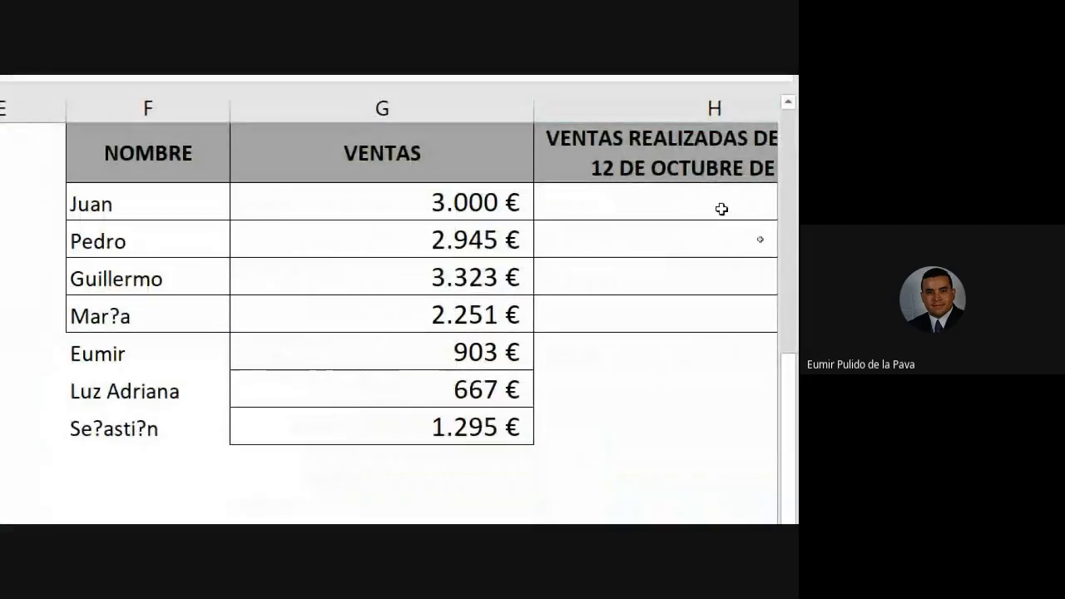
pyautogui.click(729, 211)
pyautogui.scroll(1, 682, 213)
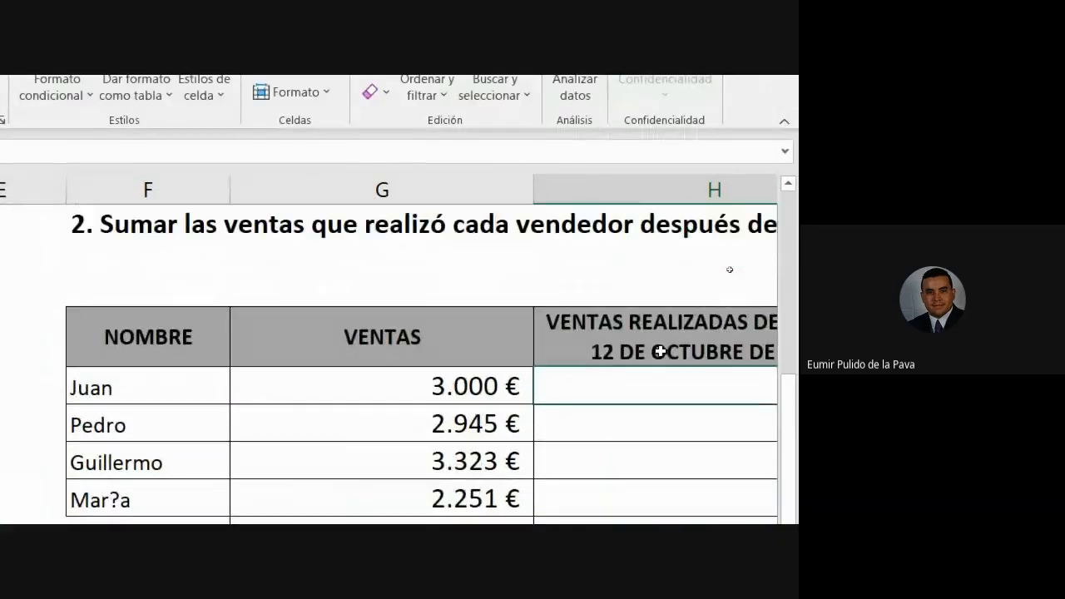
pyautogui.click(121, 390)
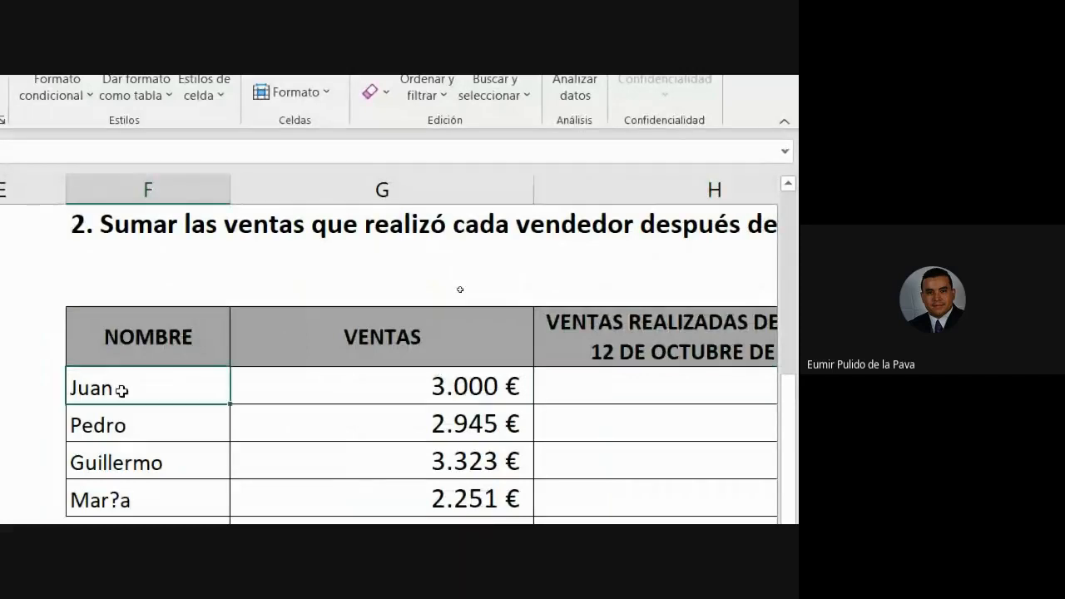
pyautogui.click(597, 352)
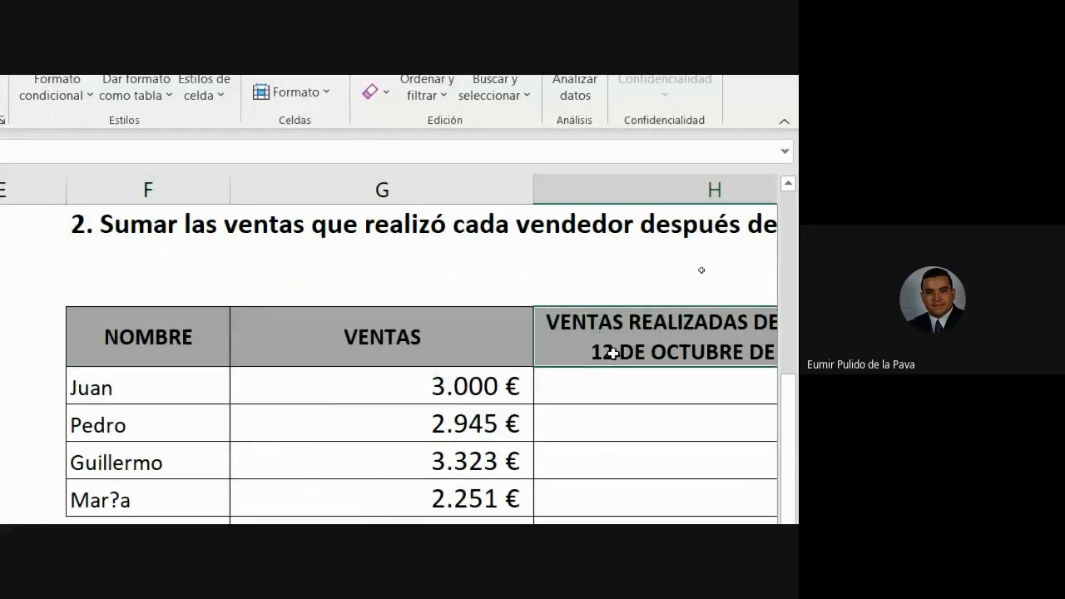
# Open the formula in G14 and highlight its SUMAR.SI function name to examine its single-criterion syntax.
pyautogui.doubleClick(379, 387)
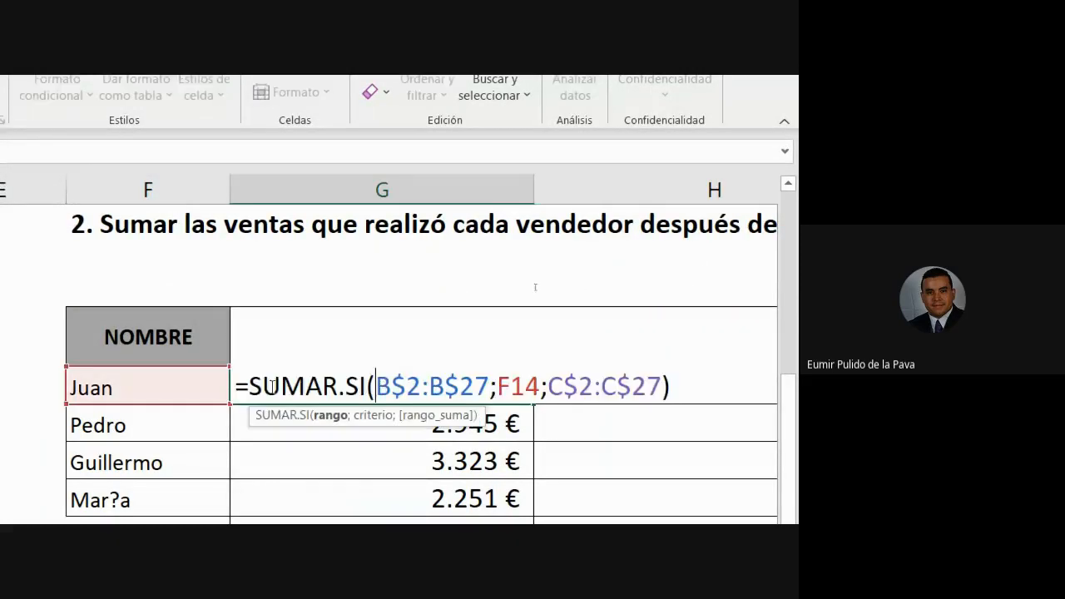
pyautogui.moveTo(260, 386); pyautogui.dragTo(366, 386)
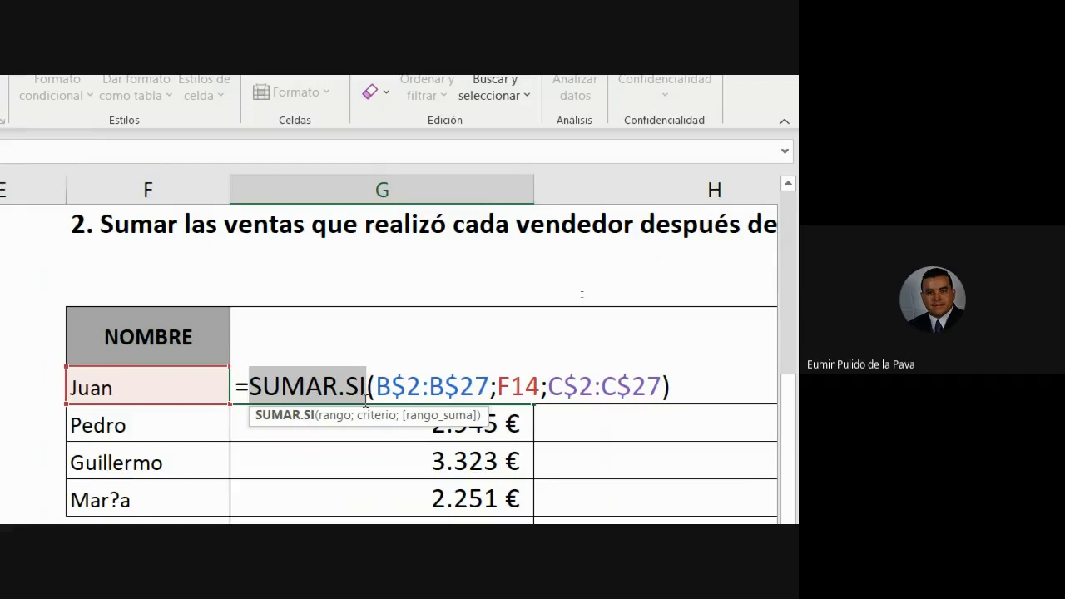
# Inspect criterion F14 in G14's SUMAR.SI formula, close it without changes, and autofit the width of column G.
pyautogui.moveTo(495, 394); pyautogui.dragTo(542, 391)
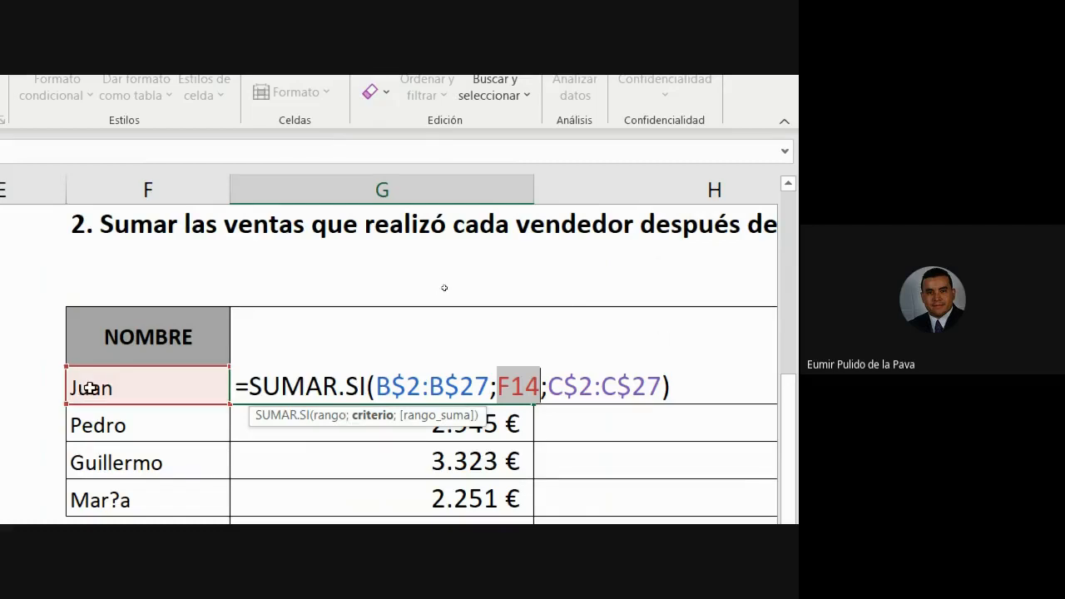
pyautogui.press('Escape')
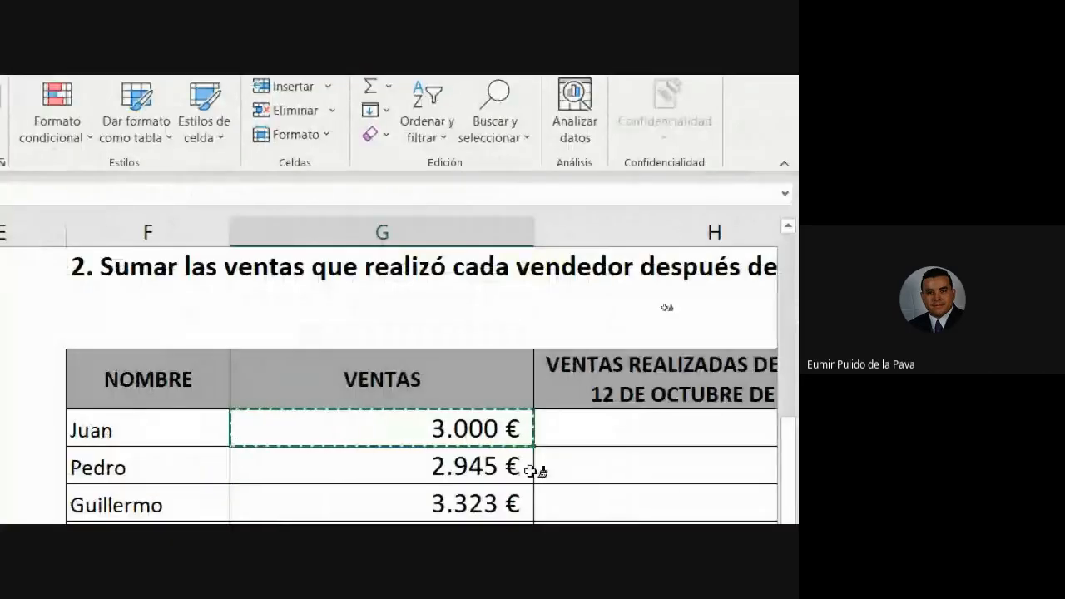
pyautogui.click(557, 416)
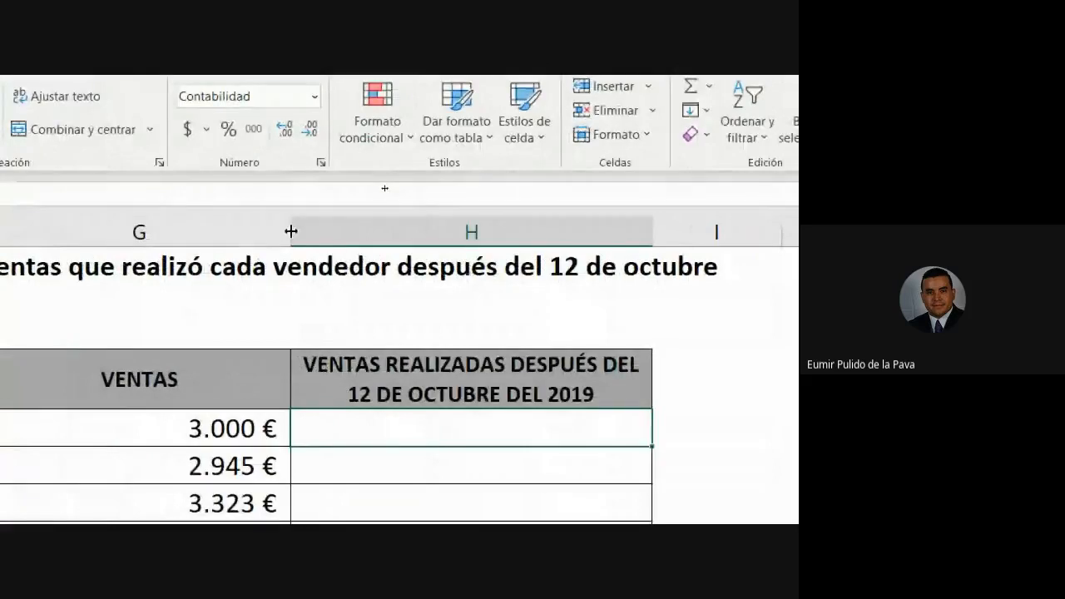
pyautogui.doubleClick(290, 231)
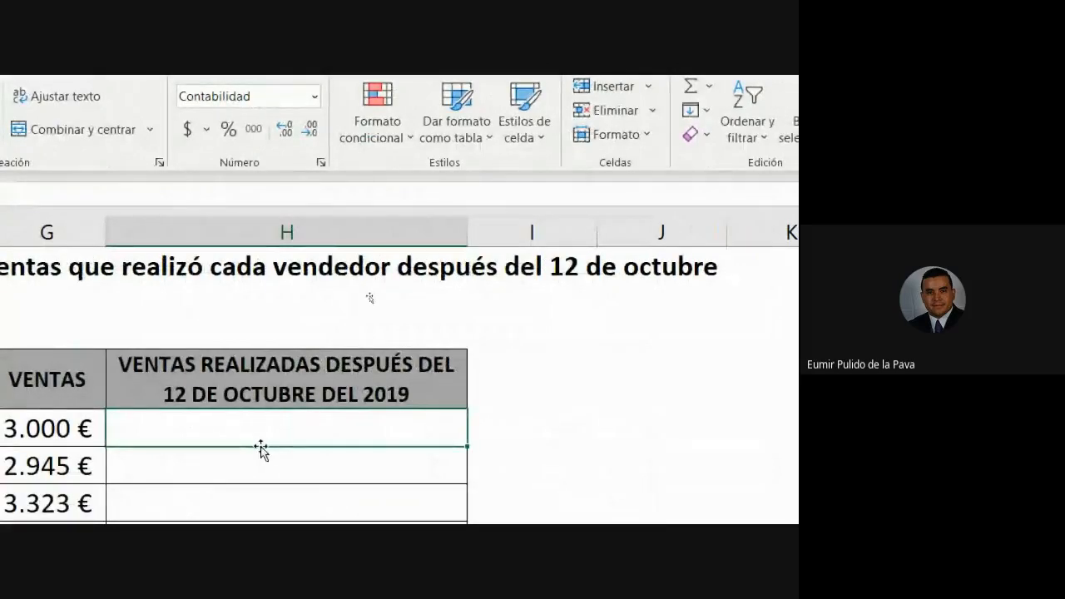
# Start a SUMAR.SI.CONJUNTO formula in cell H14 for the sales made after 12 October 2019.
pyautogui.write('=suma')
pyautogui.press('Down')
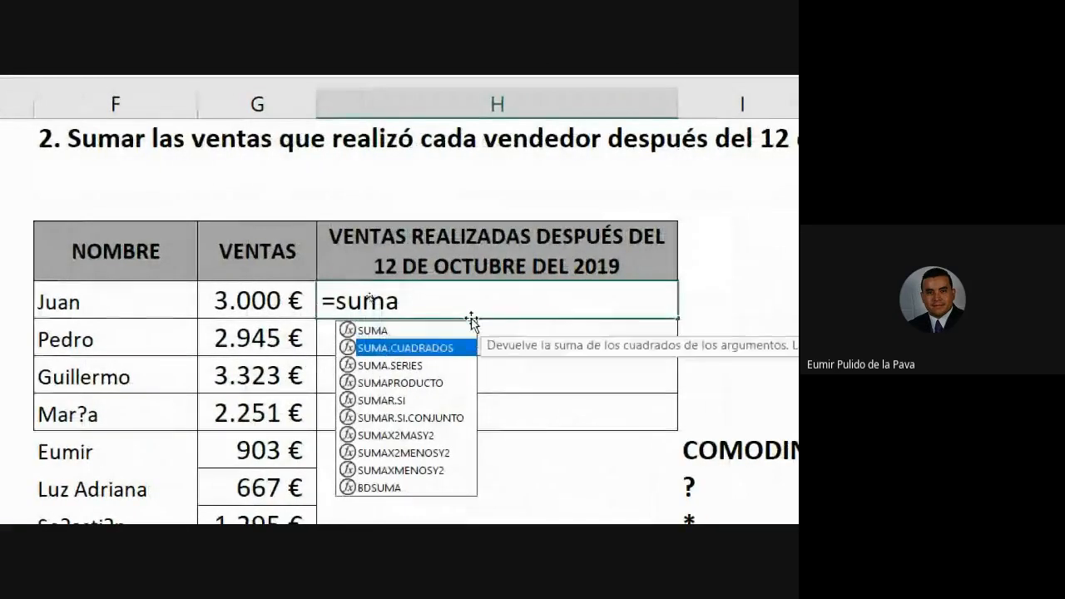
pyautogui.press('Down')
pyautogui.press('Down')
pyautogui.press('Down')
pyautogui.press('Down')
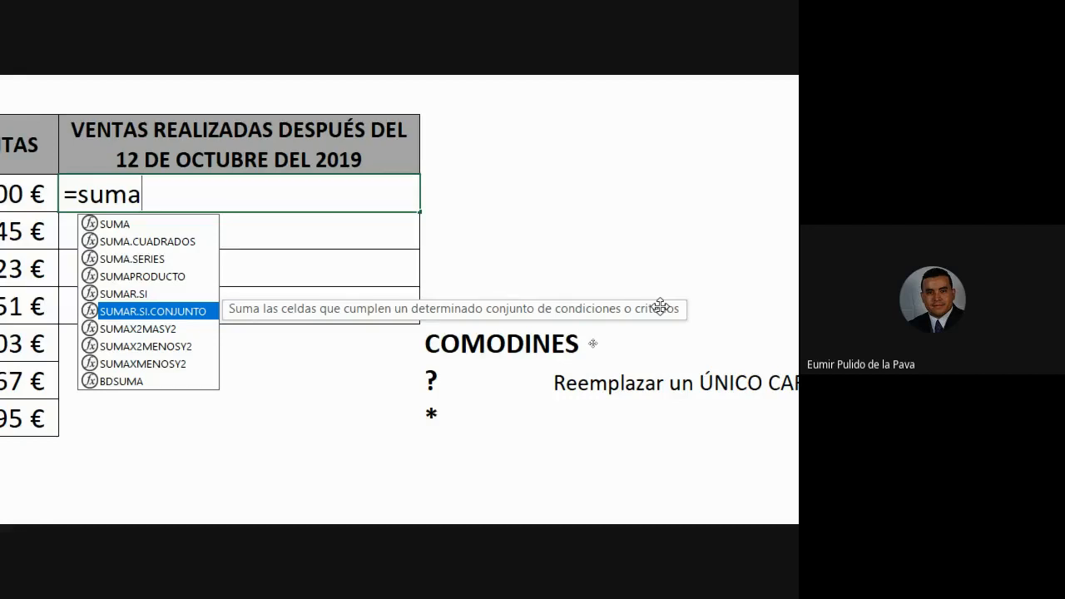
pyautogui.press('Tab')
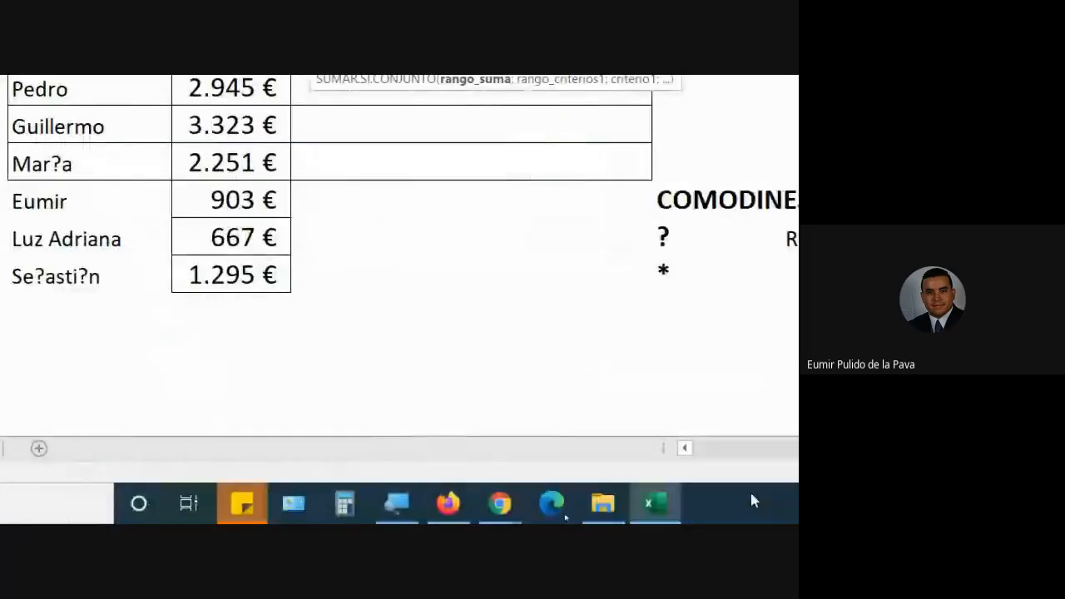
# Enter the total sales cells C2:C27 as the sum range of the formula in H14.
pyautogui.moveTo(682, 452); pyautogui.dragTo(368, 428)
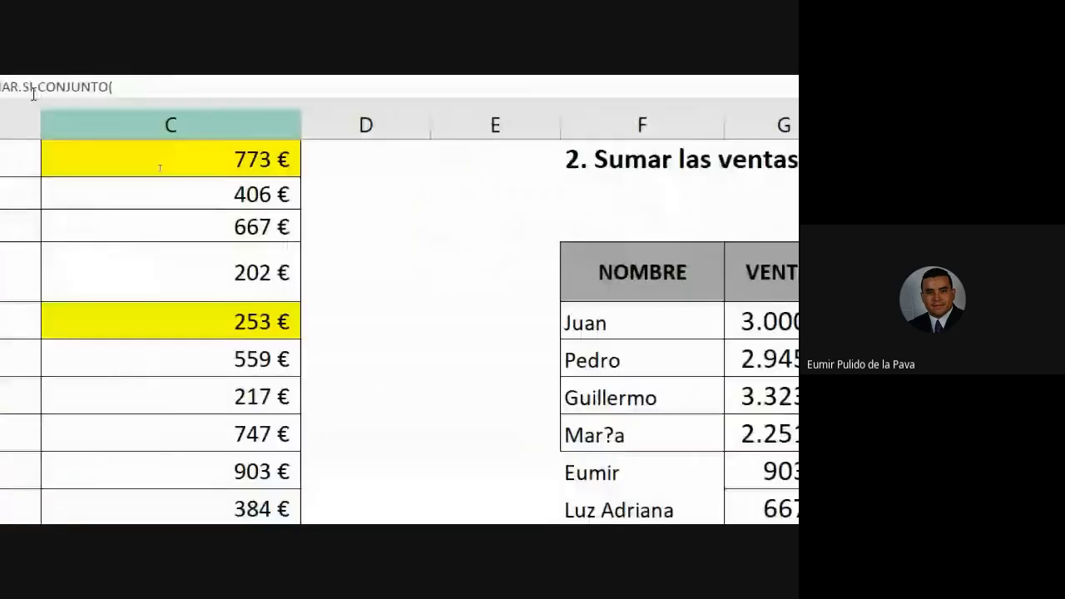
pyautogui.scroll(3, 158, 197)
pyautogui.moveTo(190, 258); pyautogui.dragTo(33, 598)
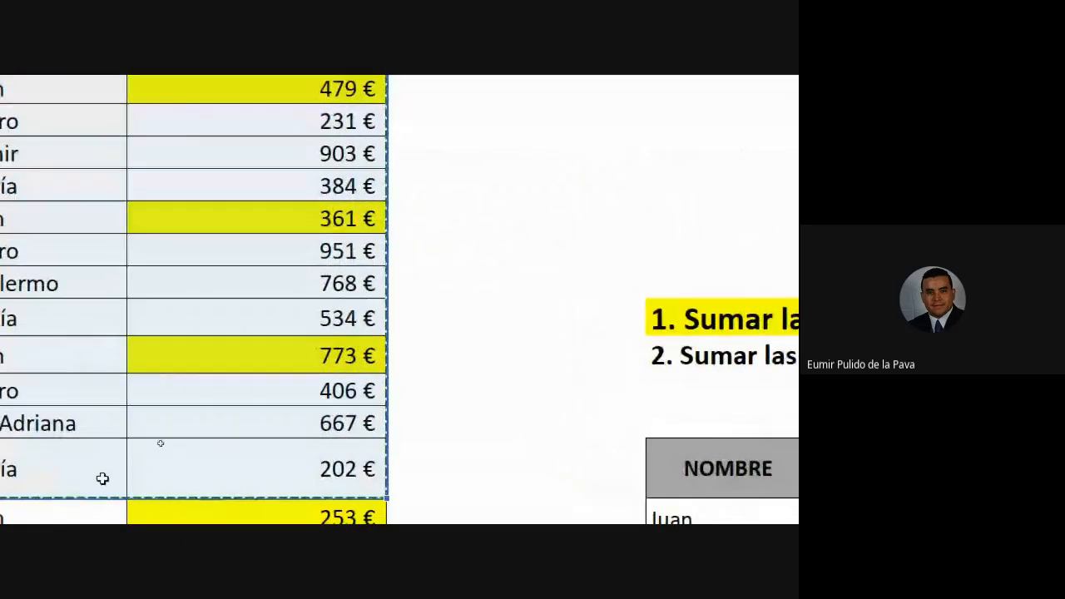
pyautogui.moveTo(102, 478)
pyautogui.mouseDown()
pyautogui.moveTo(295, 510)
pyautogui.moveTo(274, 391)
pyautogui.moveTo(252, 427)
pyautogui.moveTo(266, 304)
pyautogui.moveTo(262, 344)
pyautogui.mouseUp()
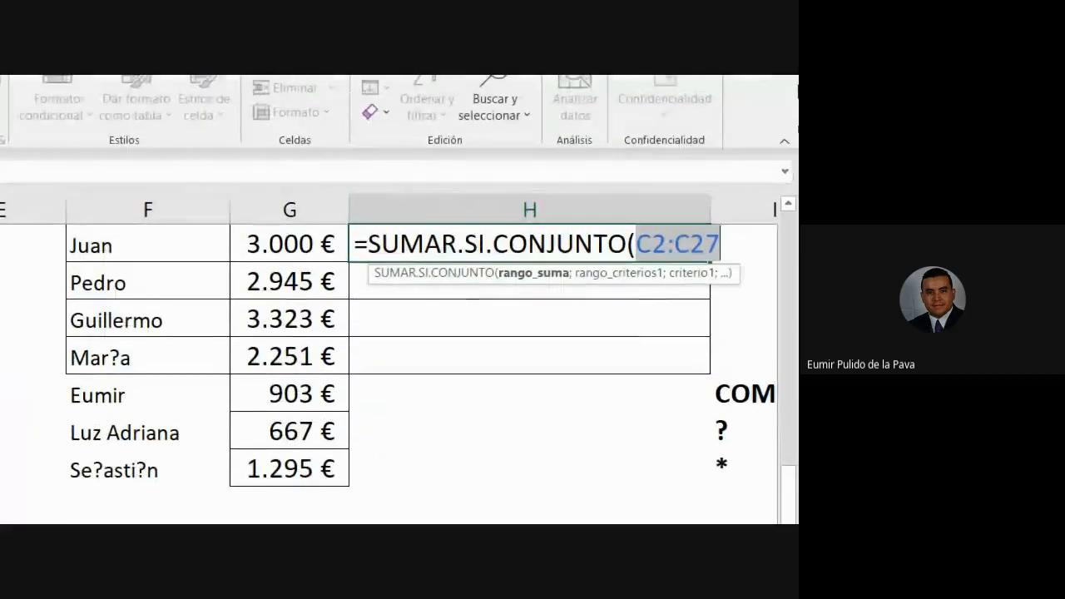
pyautogui.write(';')
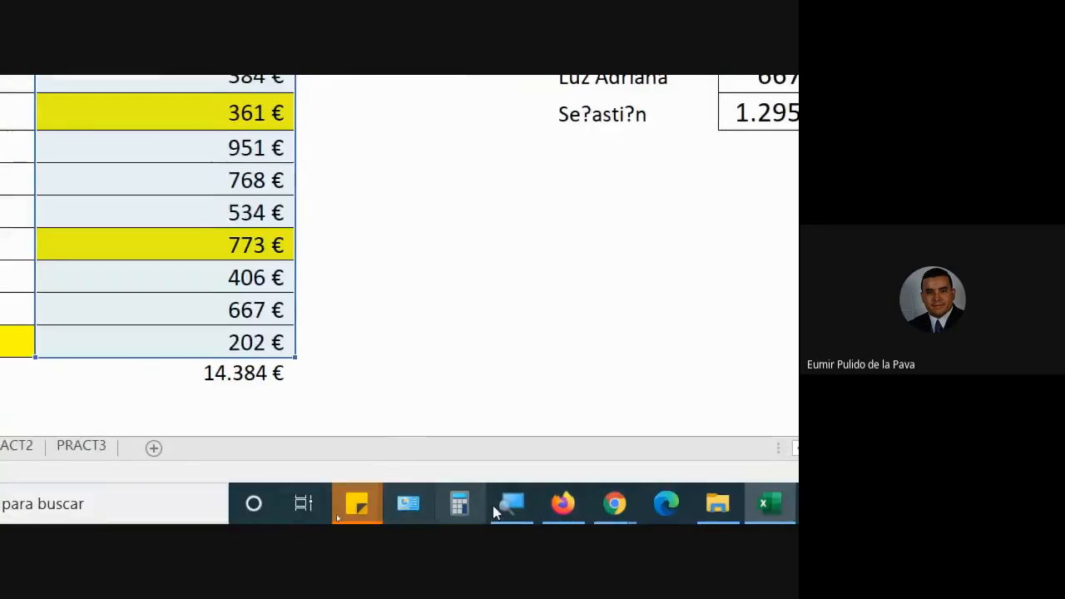
# Switch to the Lupa magnifier, reset its zoom to 100%, and minimize it.
pyautogui.click(496, 505)
pyautogui.click(442, 423)
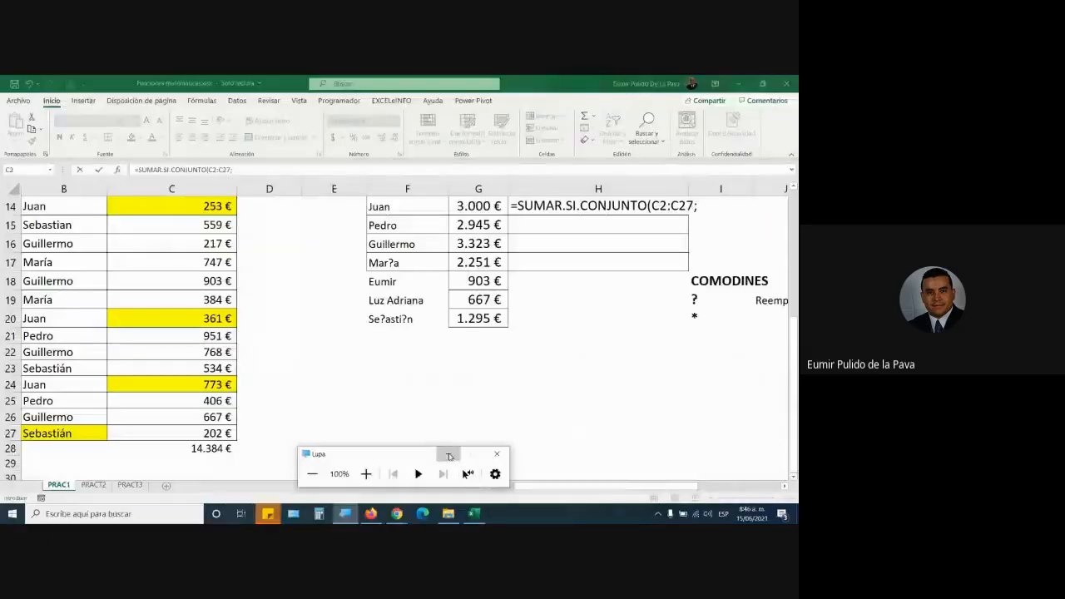
pyautogui.click(450, 457)
# Add the seller cells B2:B27 as the first criteria range and F14 as its criterion.
pyautogui.hscroll(-1, 83, 366)
pyautogui.scroll(5, 91, 283)
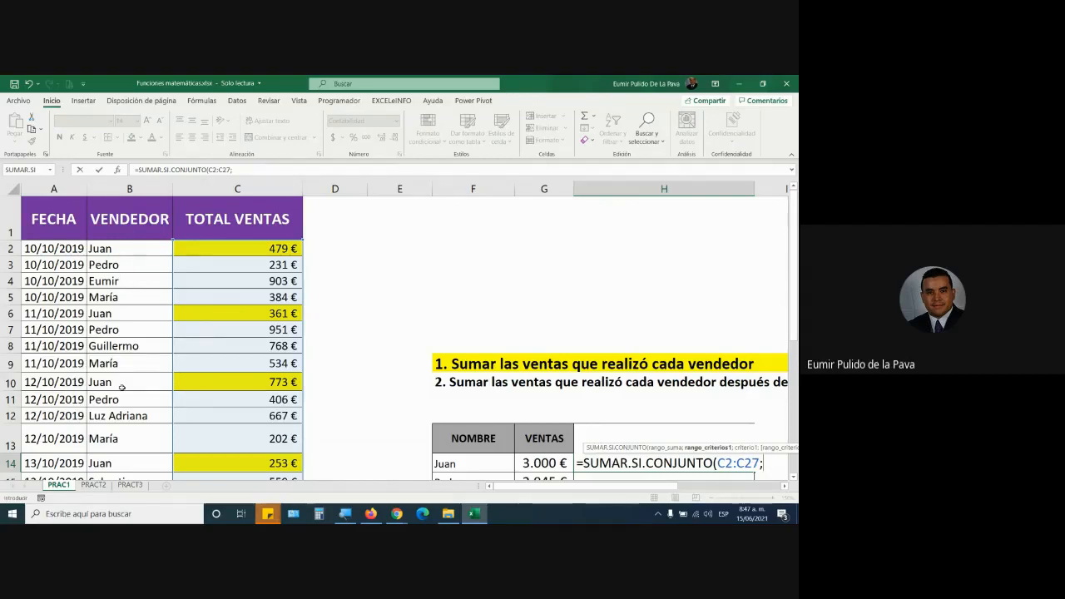
pyautogui.moveTo(100, 248); pyautogui.dragTo(131, 377)
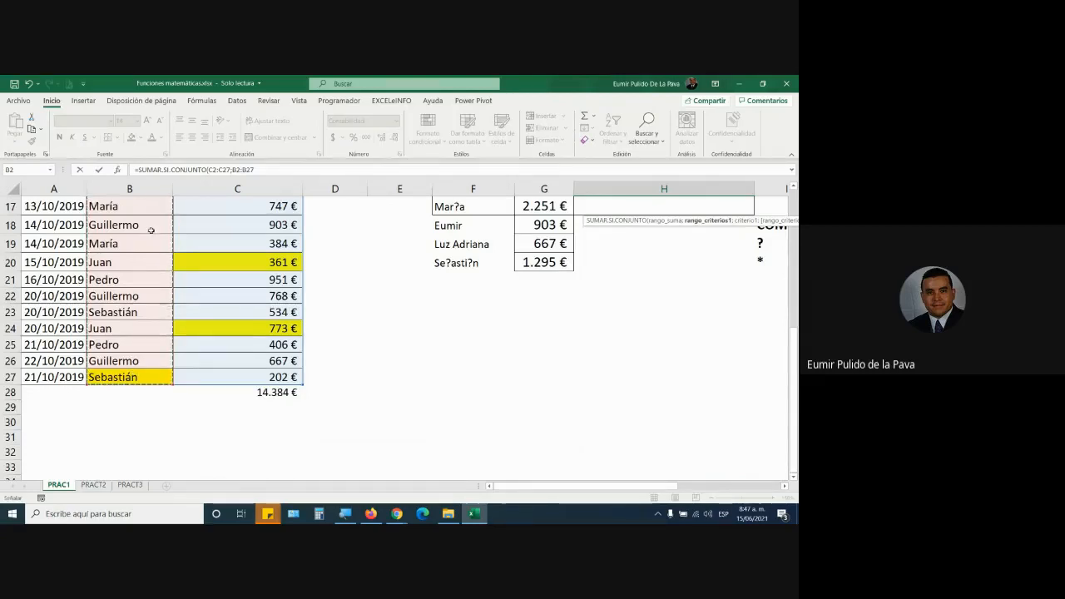
pyautogui.scroll(5, 750, 401)
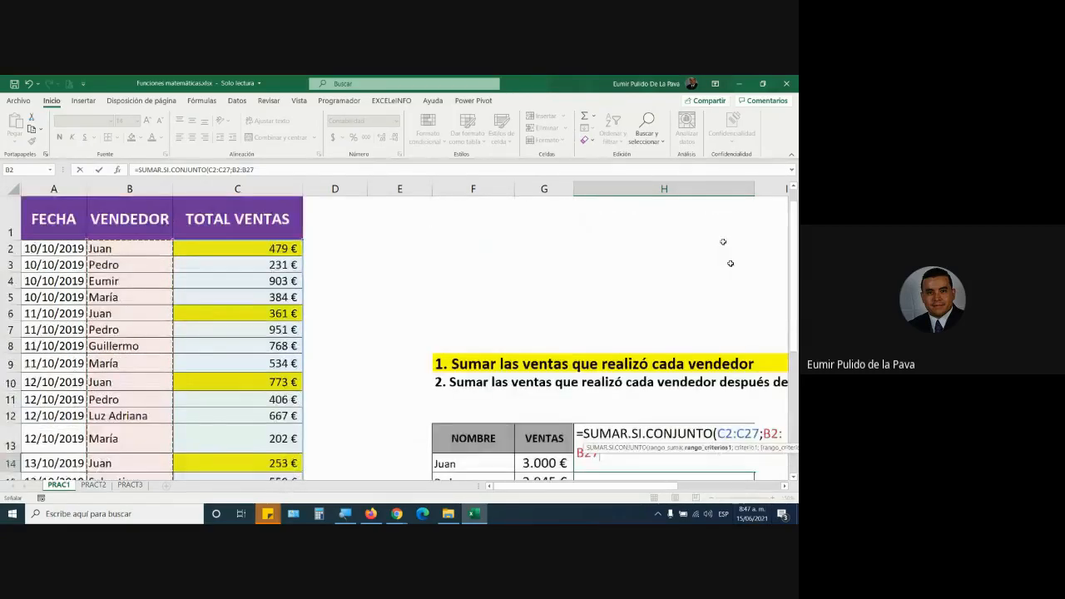
pyautogui.moveTo(629, 487); pyautogui.dragTo(737, 487)
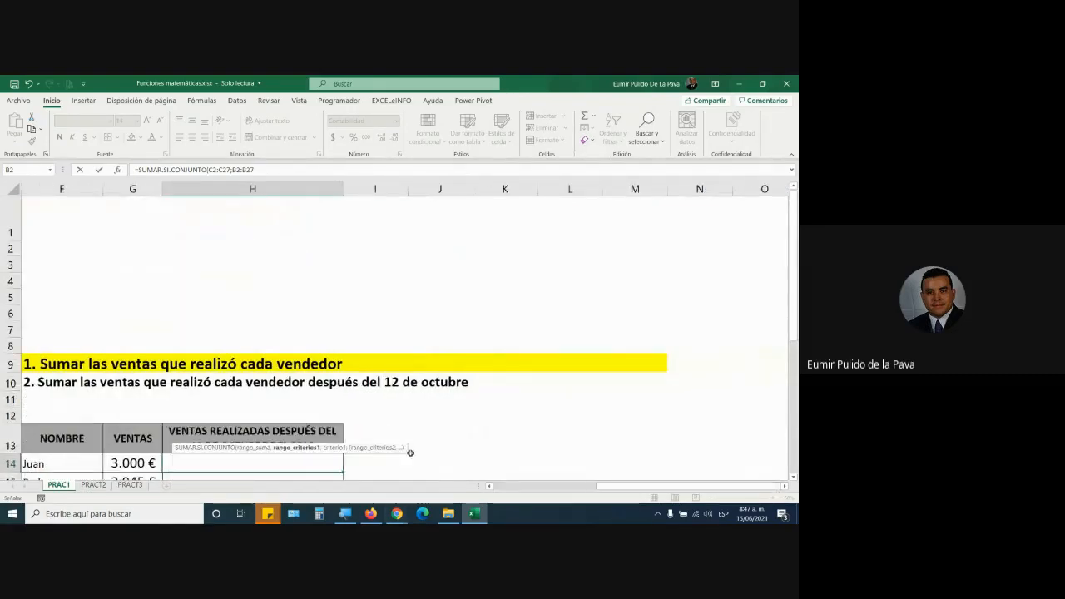
pyautogui.scroll(-2, 418, 385)
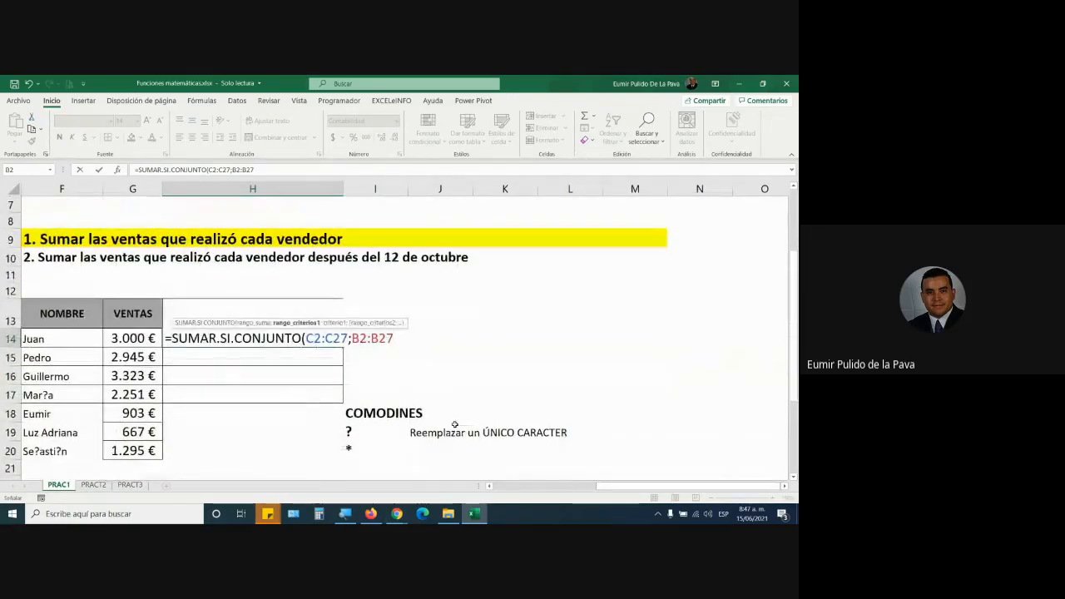
pyautogui.write(';')
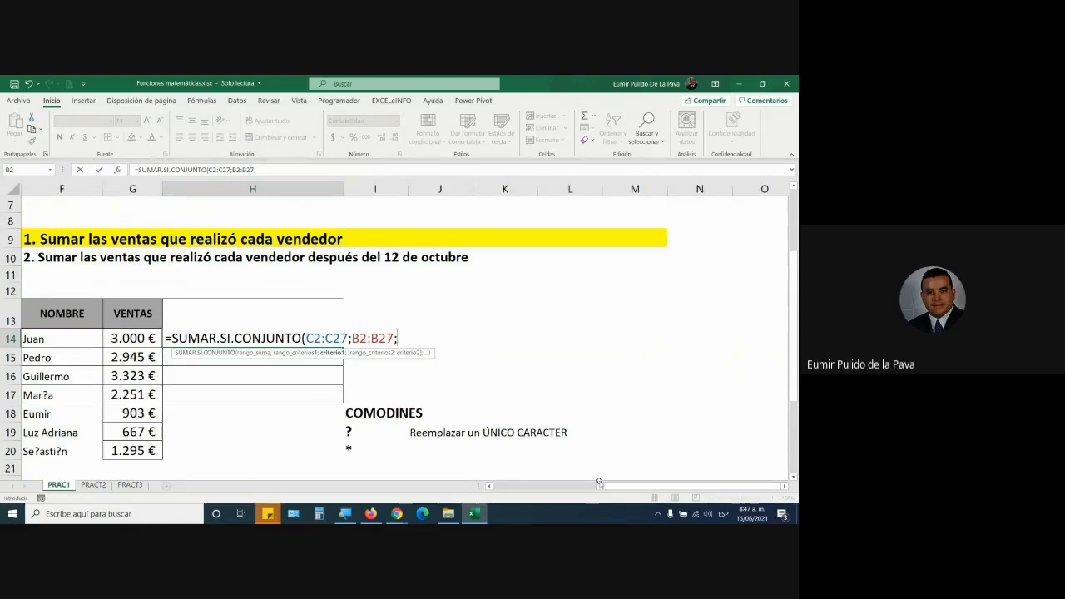
pyautogui.hscroll(-3, 224, 338)
pyautogui.click(200, 339)
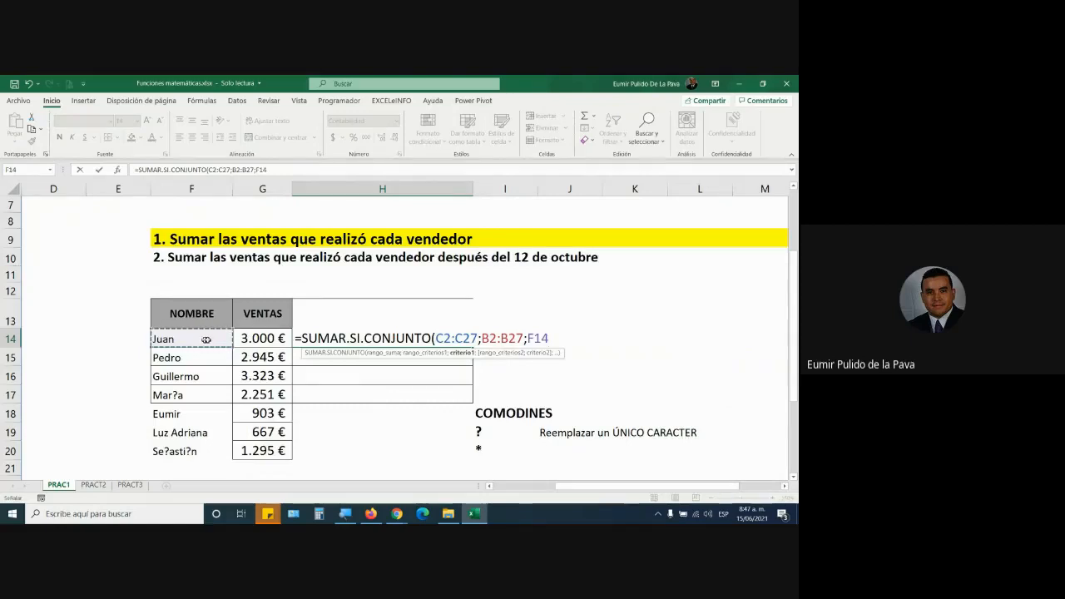
# Lock the rows of the sum range and first criteria range as C$2:C$27 and B$2:B$27.
pyautogui.moveTo(436, 338); pyautogui.dragTo(472, 339)
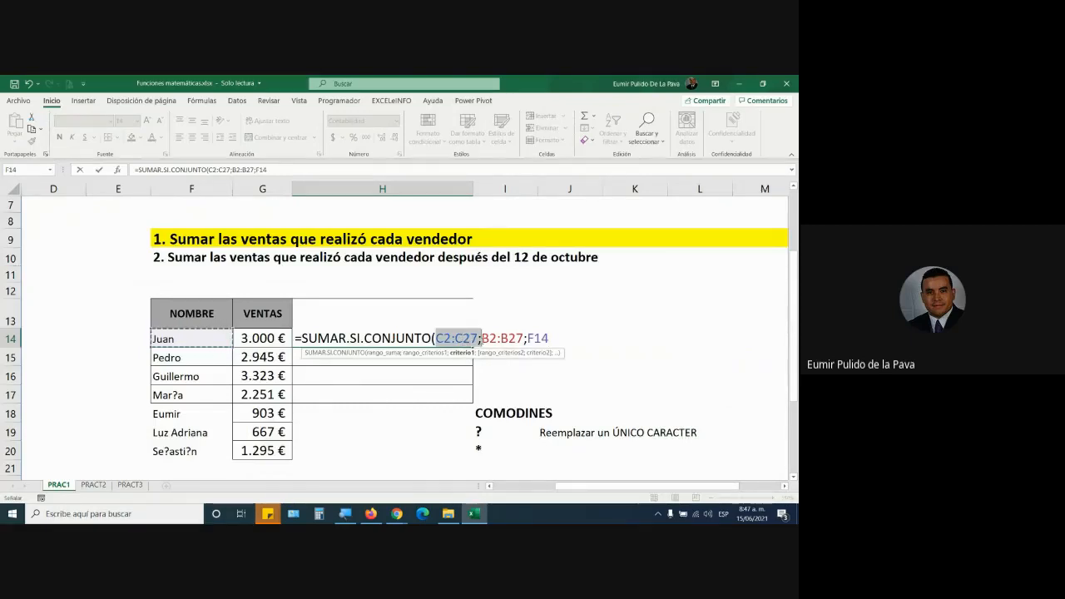
pyautogui.press('F4')
pyautogui.press('F4')
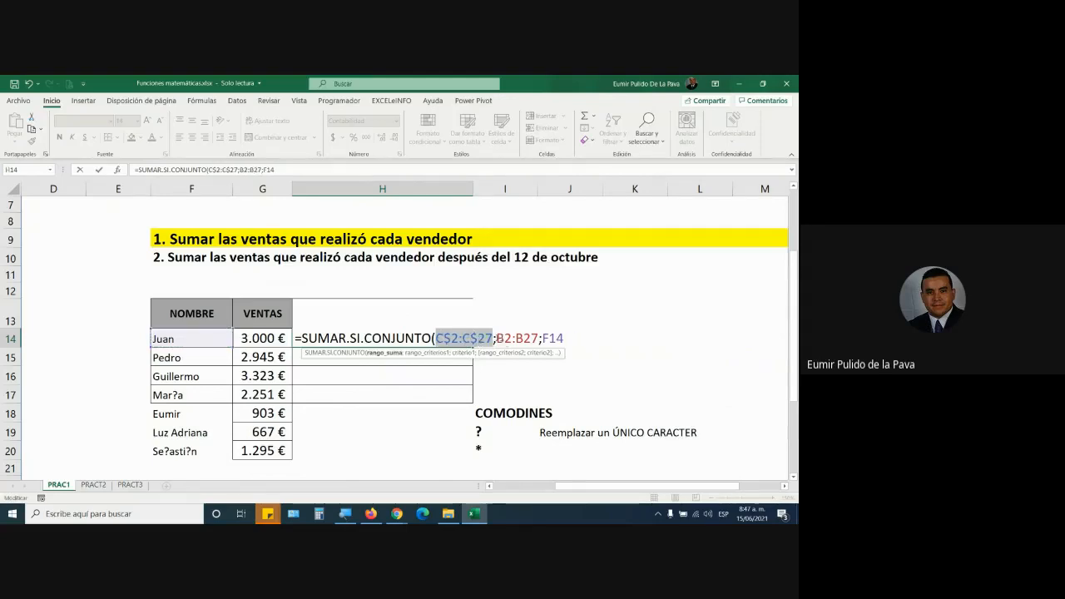
pyautogui.moveTo(497, 338); pyautogui.dragTo(537, 338)
pyautogui.press('F4')
pyautogui.press('F4')
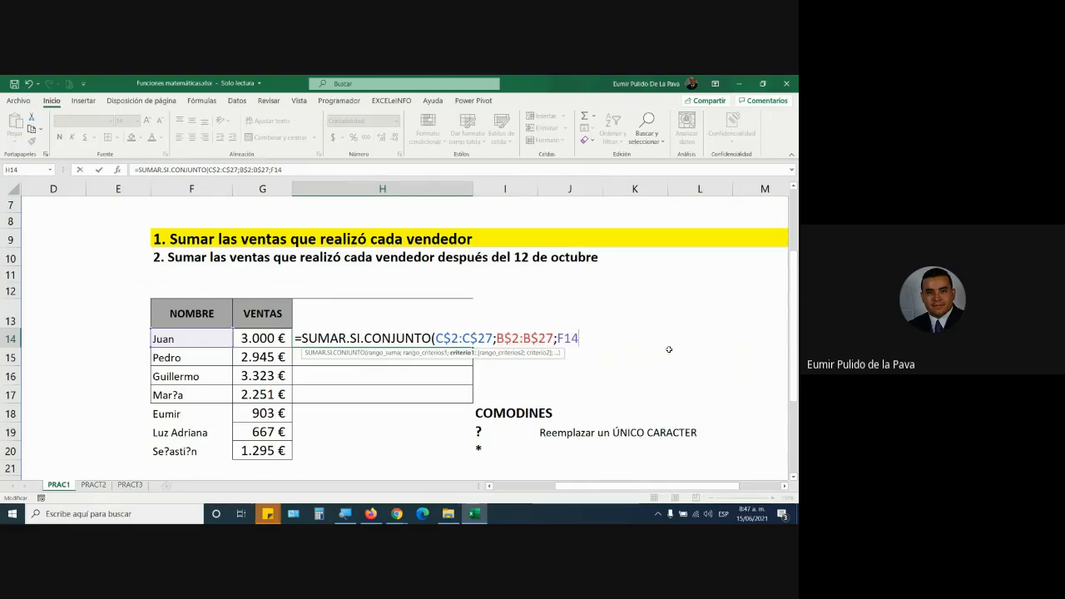
# Add the date cells as the second criteria range with locked rows, A$2:A$27.
pyautogui.write(';')
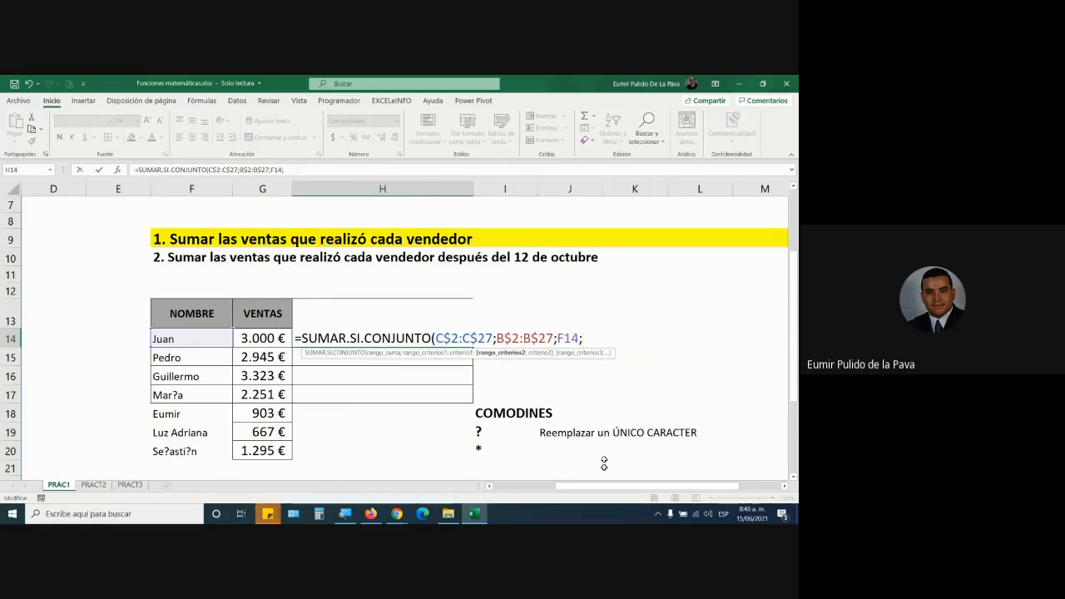
pyautogui.moveTo(599, 487); pyautogui.dragTo(537, 493)
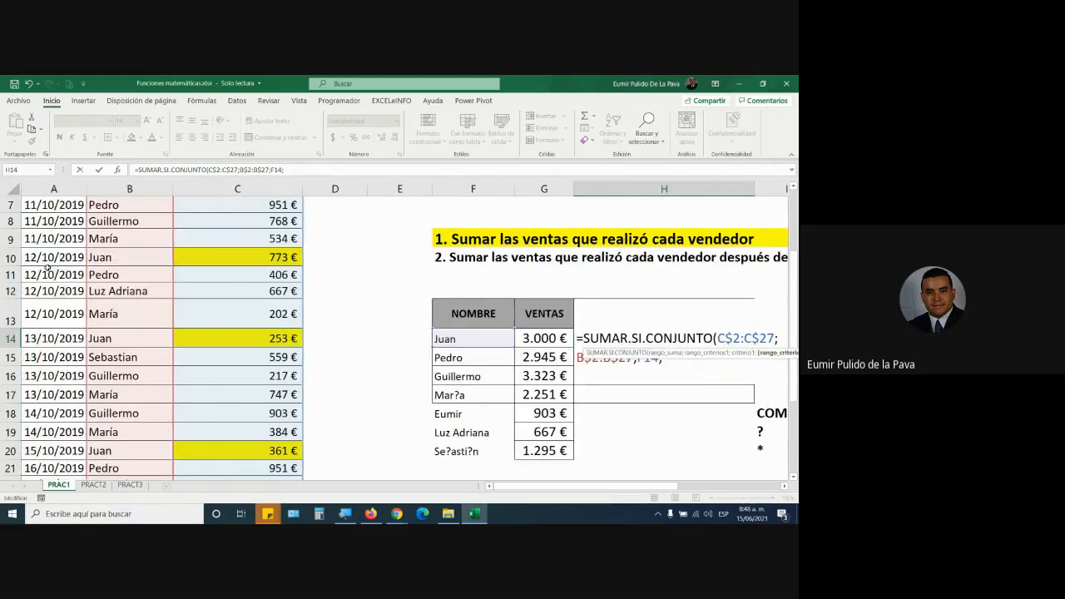
pyautogui.scroll(2, 47, 267)
pyautogui.moveTo(50, 248); pyautogui.dragTo(50, 434)
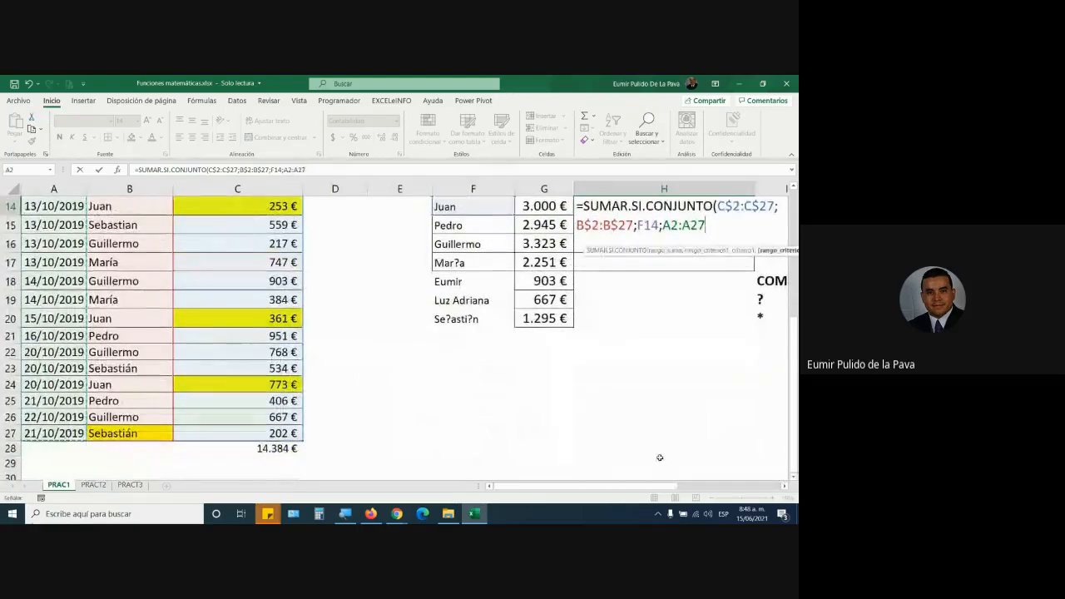
pyautogui.moveTo(659, 486); pyautogui.dragTo(760, 486)
pyautogui.scroll(1, 729, 358)
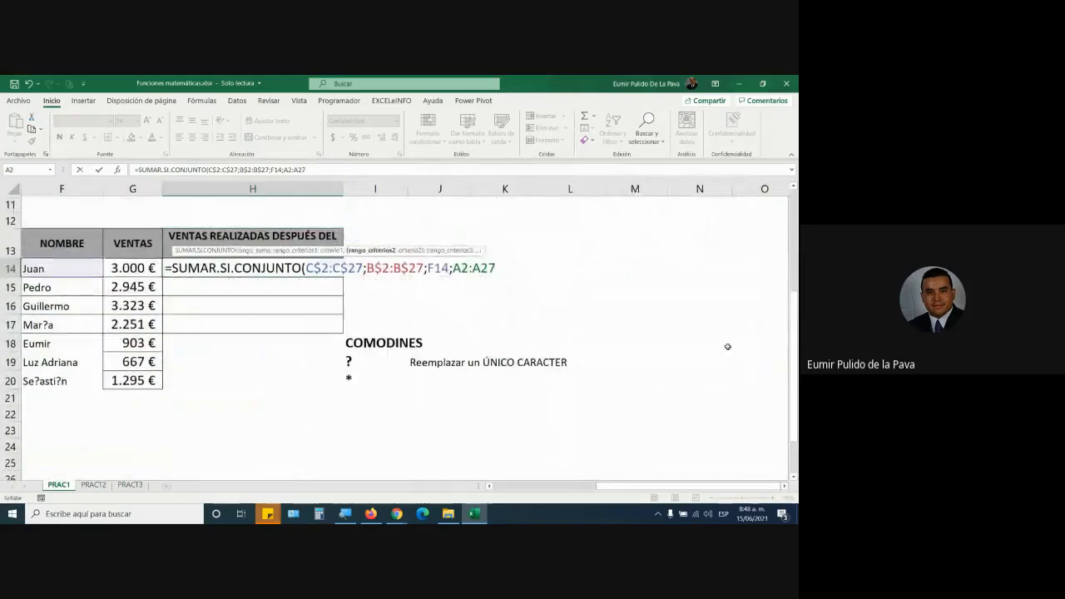
pyautogui.scroll(3, 727, 346)
pyautogui.press('F4')
pyautogui.press('F4')
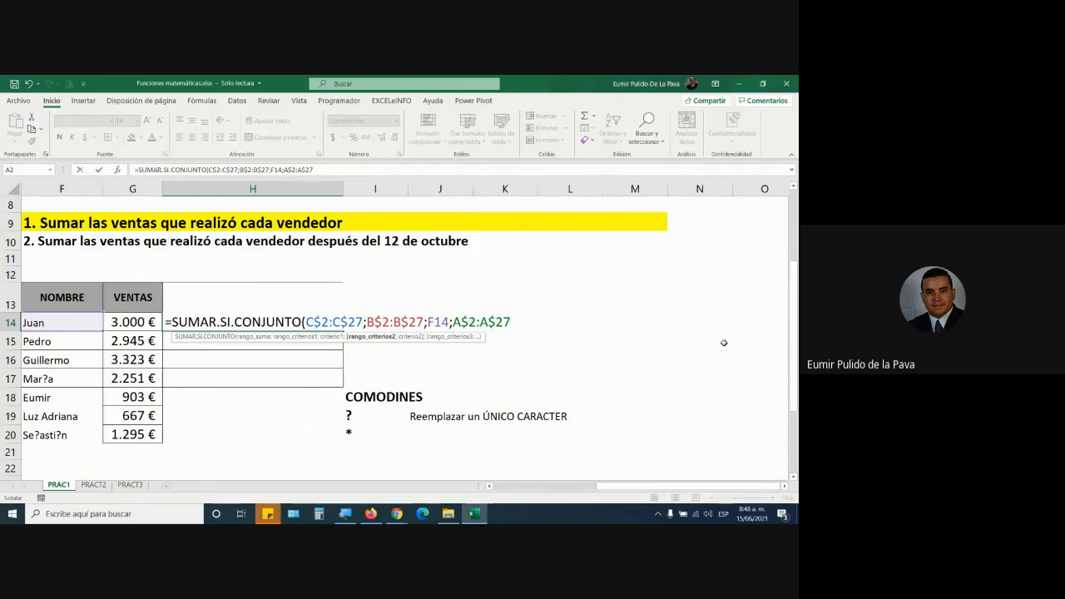
pyautogui.write(';')
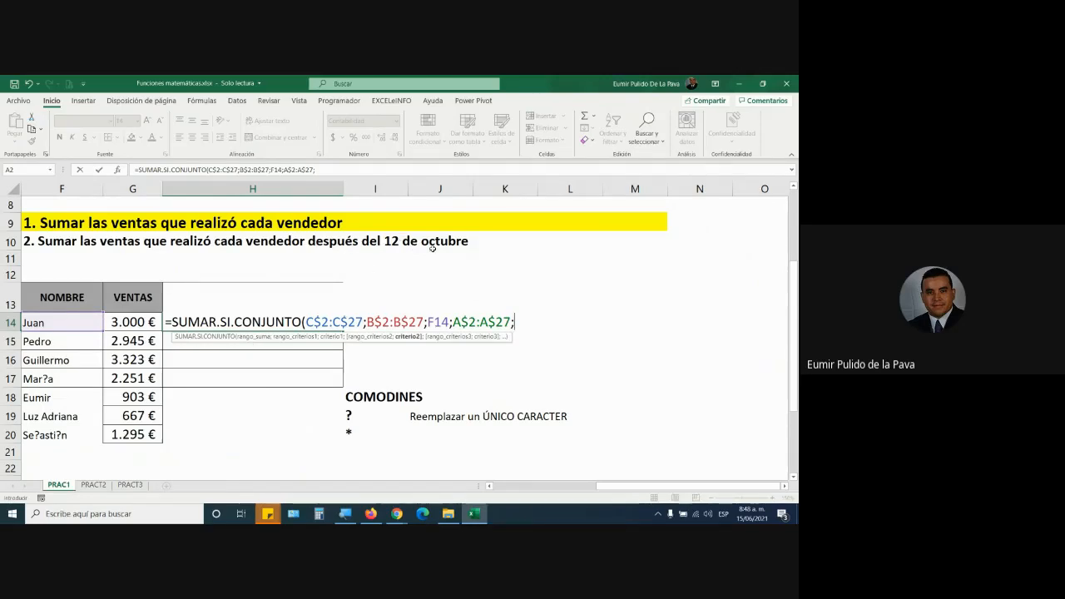
# Enter ">12/10/19" as the second criterion and confirm the formula in H14.
pyautogui.write('>12/10/')
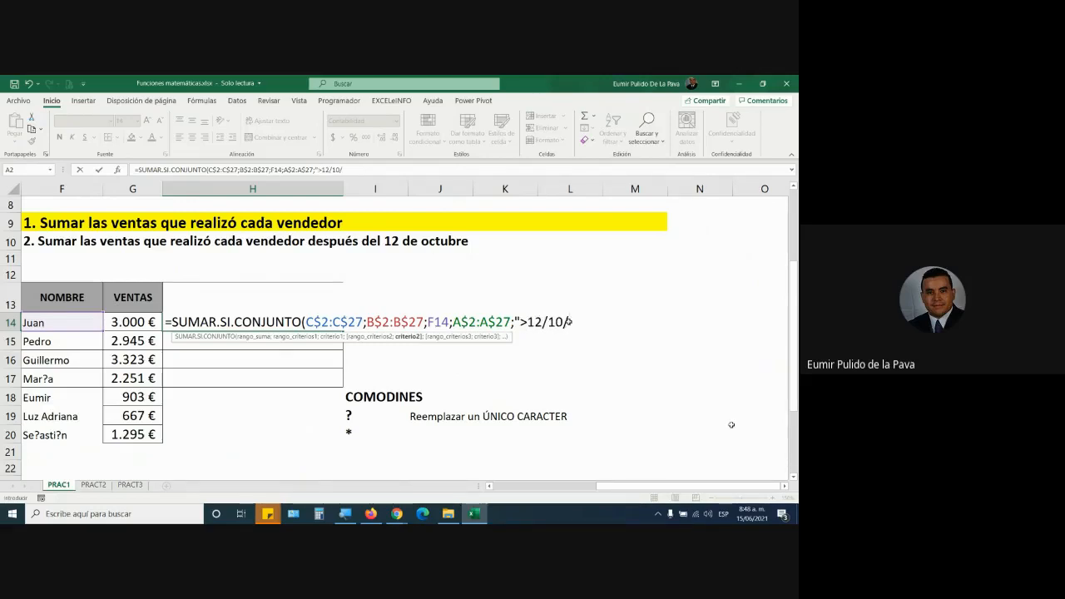
pyautogui.moveTo(616, 486); pyautogui.dragTo(687, 499)
pyautogui.write('19')
pyautogui.press('Left')
pyautogui.press('Right')
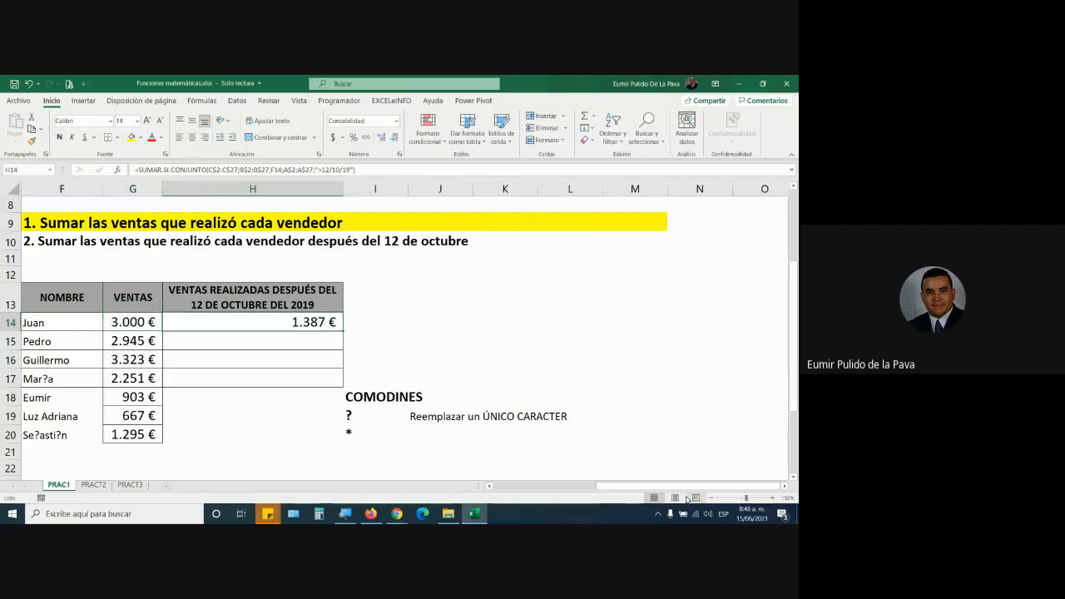
# Change the date criterion in H14's formula to use hyphens, ">12-10-19".
pyautogui.press('F2')
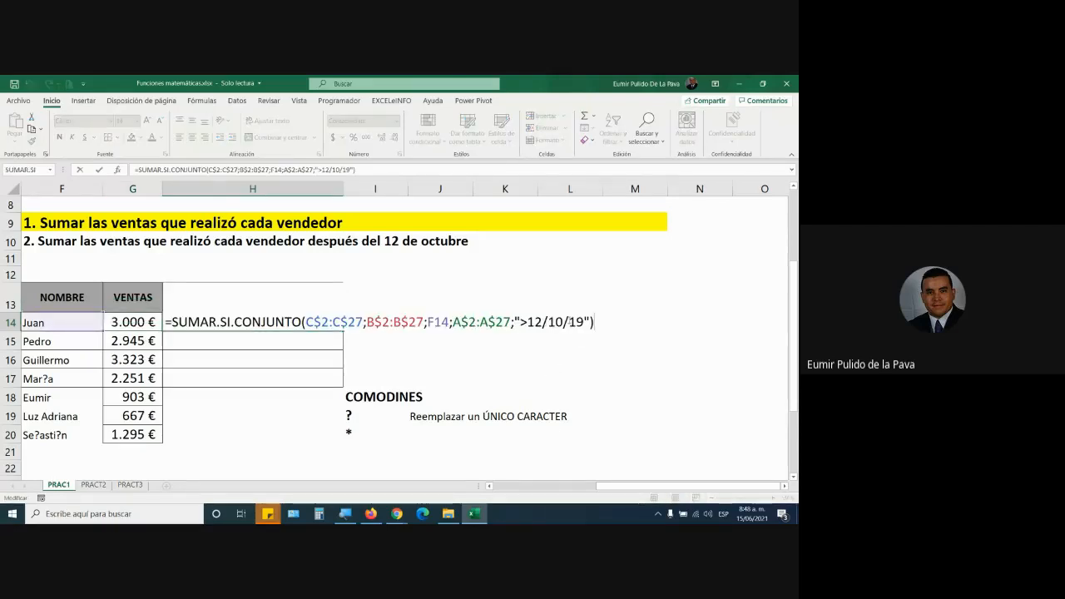
pyautogui.press('Left')
pyautogui.press('Left')
pyautogui.press('Left')
pyautogui.press('Left')
pyautogui.press('BackSpace')
pyautogui.write('-')
pyautogui.press('Left')
pyautogui.press('Left')
pyautogui.press('BackSpace')
pyautogui.write('-')
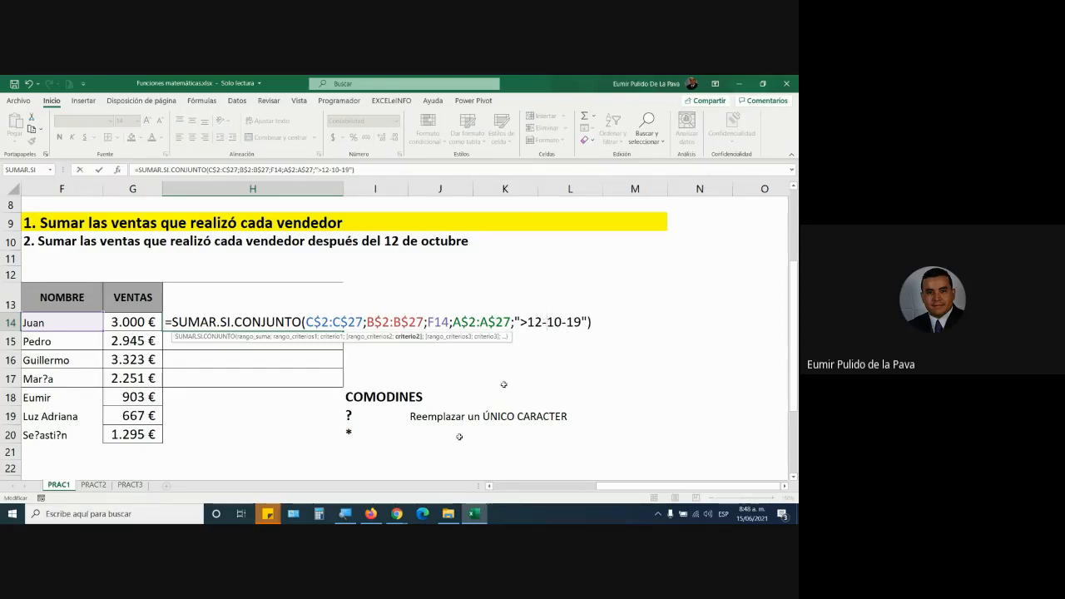
# Magnify the screen and examine the sum range and first criteria range in H14's formula against the sales data.
pyautogui.press('super+plus')
pyautogui.click(366, 473)
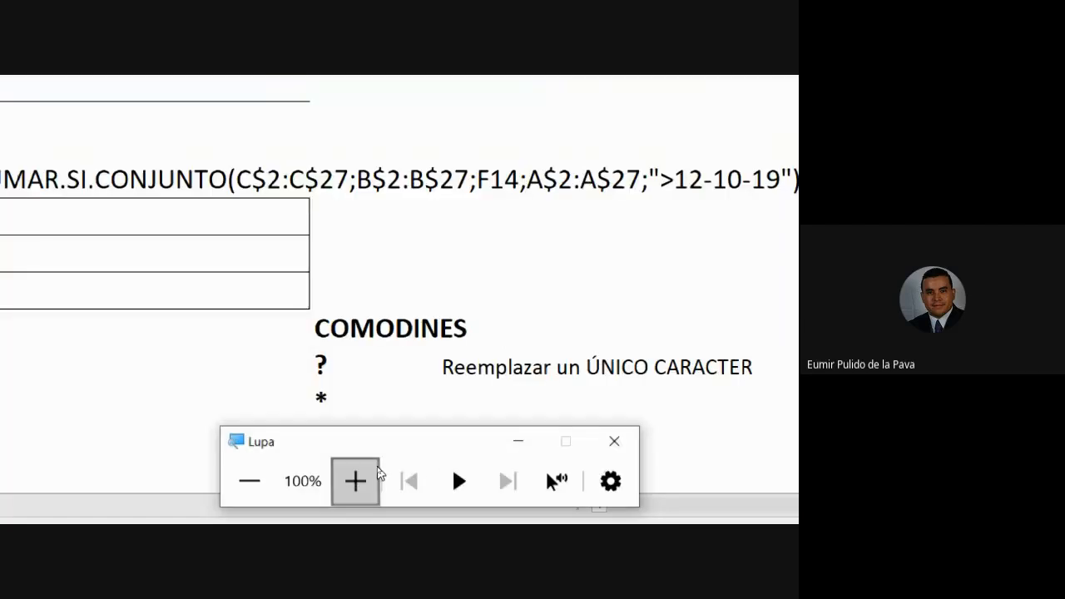
pyautogui.moveTo(341, 274); pyautogui.dragTo(447, 274)
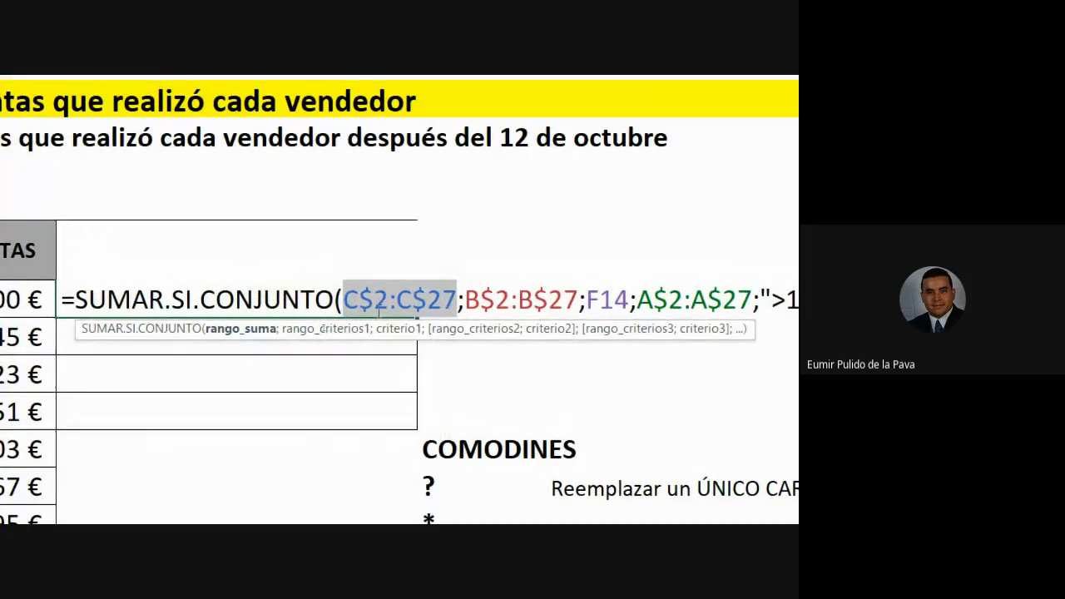
pyautogui.moveTo(549, 448); pyautogui.dragTo(195, 444)
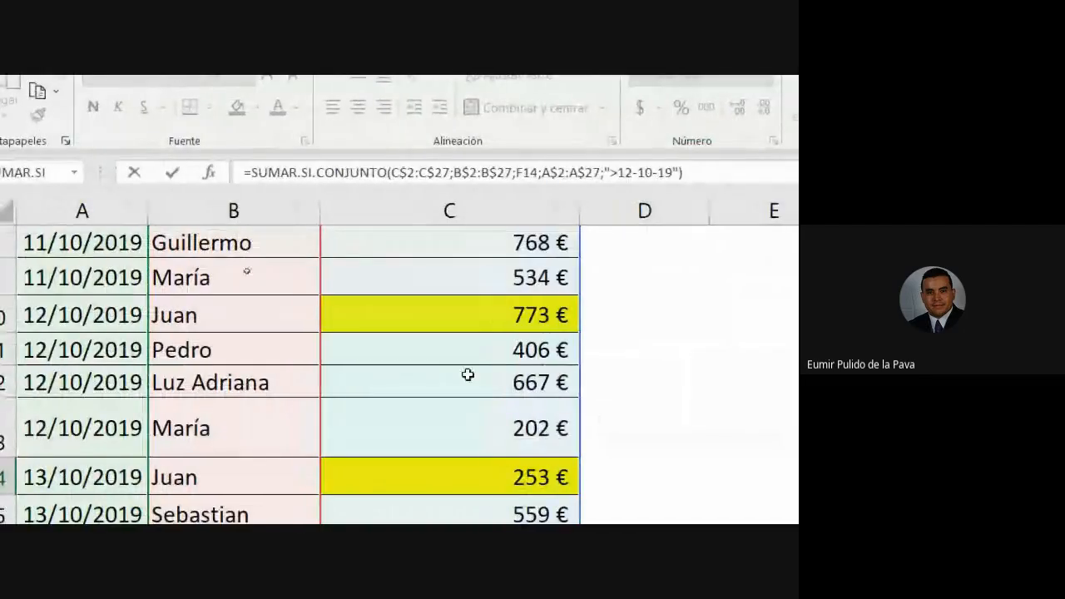
pyautogui.scroll(3, 477, 333)
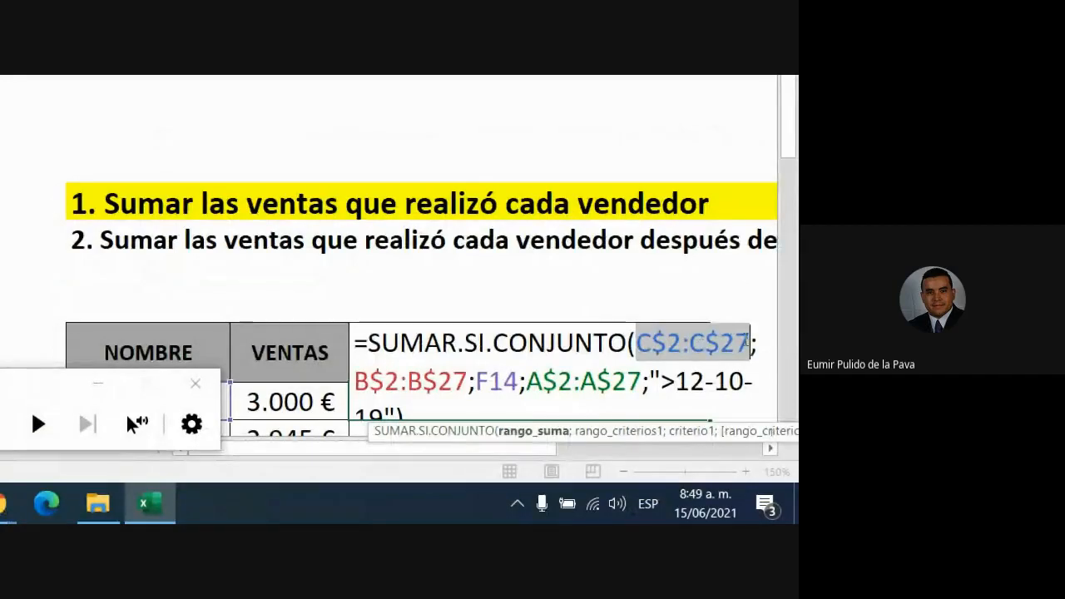
pyautogui.click(364, 379)
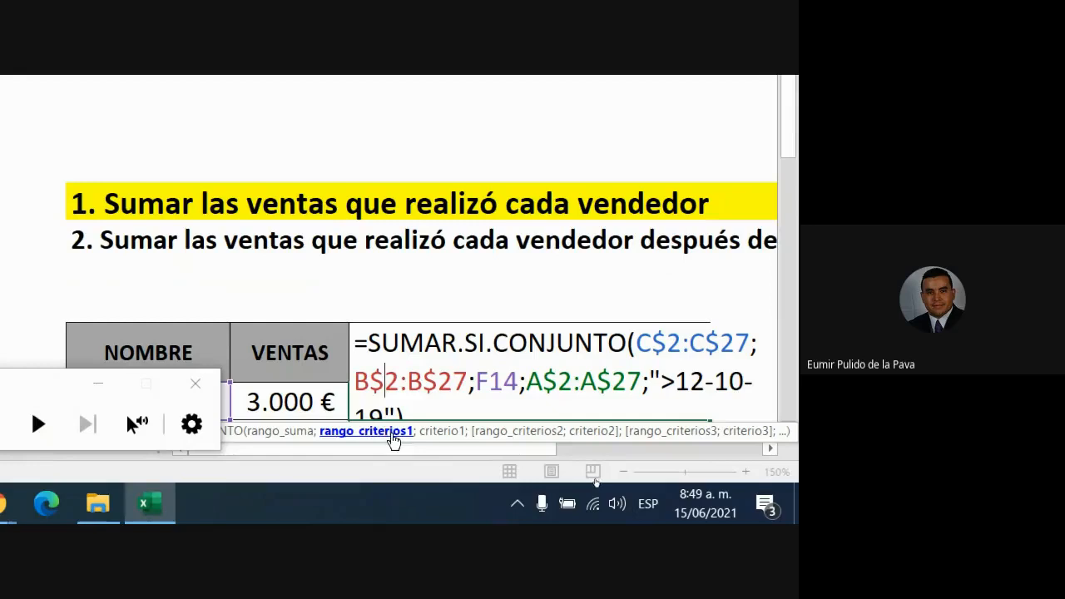
pyautogui.moveTo(358, 381); pyautogui.dragTo(469, 380)
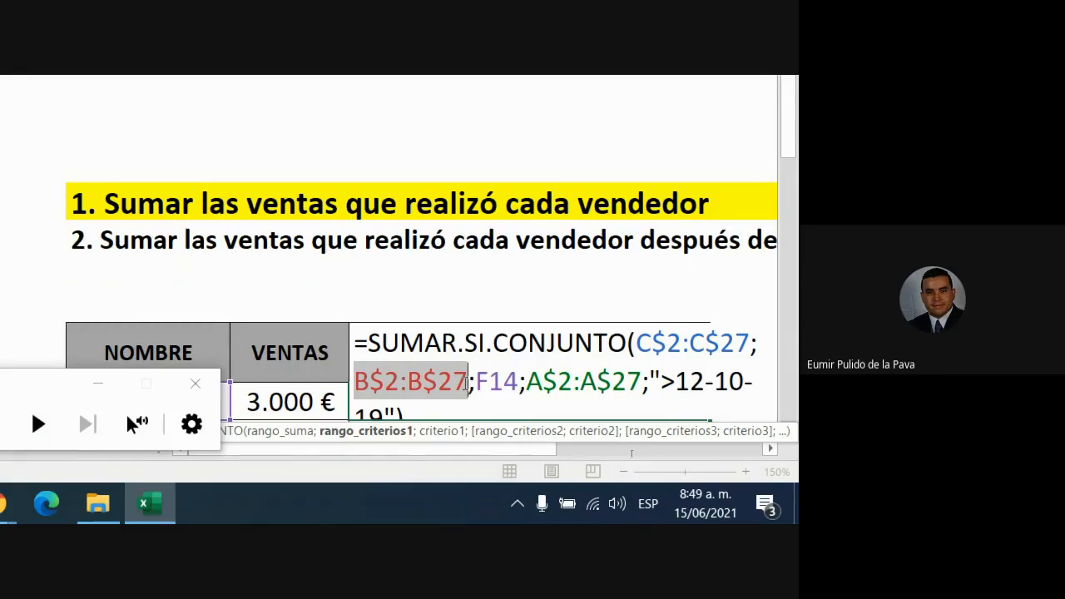
# Remove the seller range and F14 criterion from H14's formula so A$2:A$27 and ">12-10-19" form the first criteria pair.
pyautogui.moveTo(529, 385)
pyautogui.mouseDown()
pyautogui.moveTo(748, 382)
pyautogui.moveTo(732, 366)
pyautogui.moveTo(362, 357)
pyautogui.moveTo(408, 366)
pyautogui.moveTo(395, 397)
pyautogui.moveTo(478, 366)
pyautogui.moveTo(518, 366)
pyautogui.mouseUp()
pyautogui.press('Delete')
pyautogui.write('A$2:A$27;">12-10-19"')
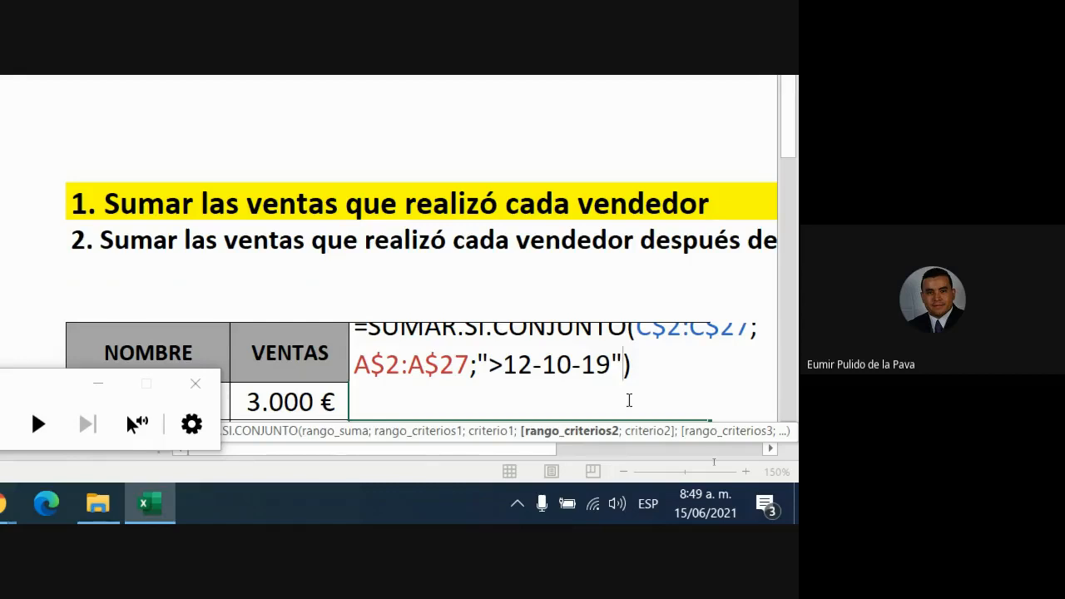
pyautogui.click(399, 364)
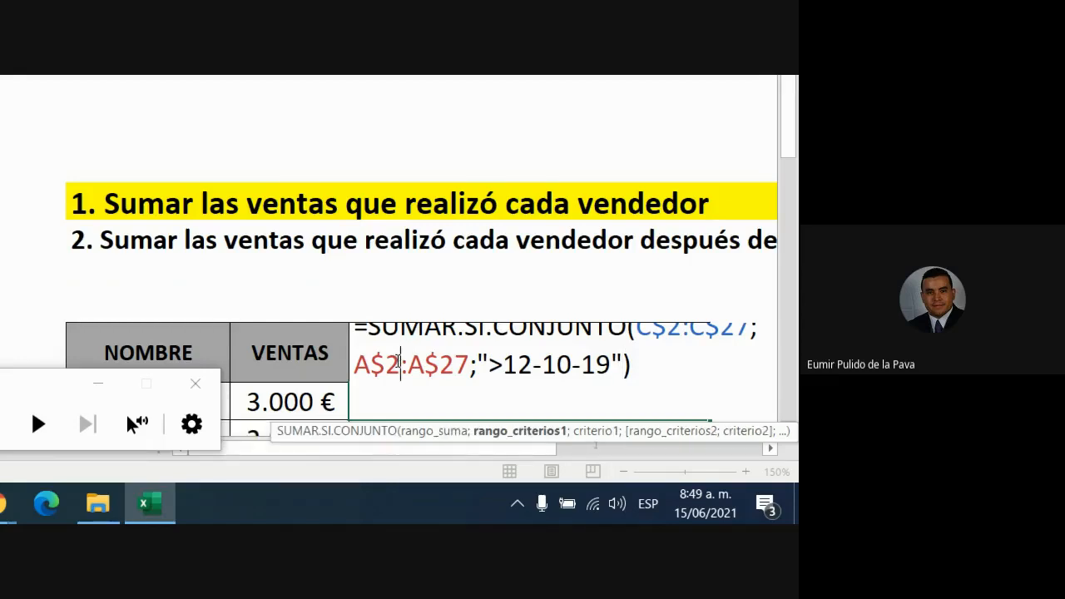
pyautogui.moveTo(490, 364); pyautogui.dragTo(612, 371)
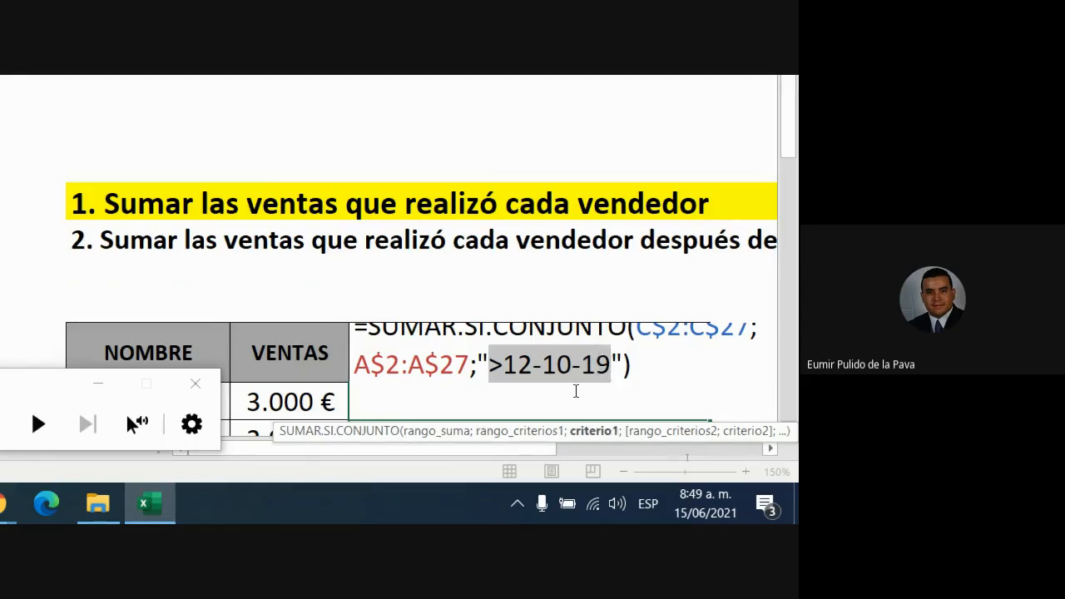
pyautogui.moveTo(491, 366); pyautogui.dragTo(612, 365)
pyautogui.moveTo(480, 366); pyautogui.dragTo(625, 366)
pyautogui.click(625, 364)
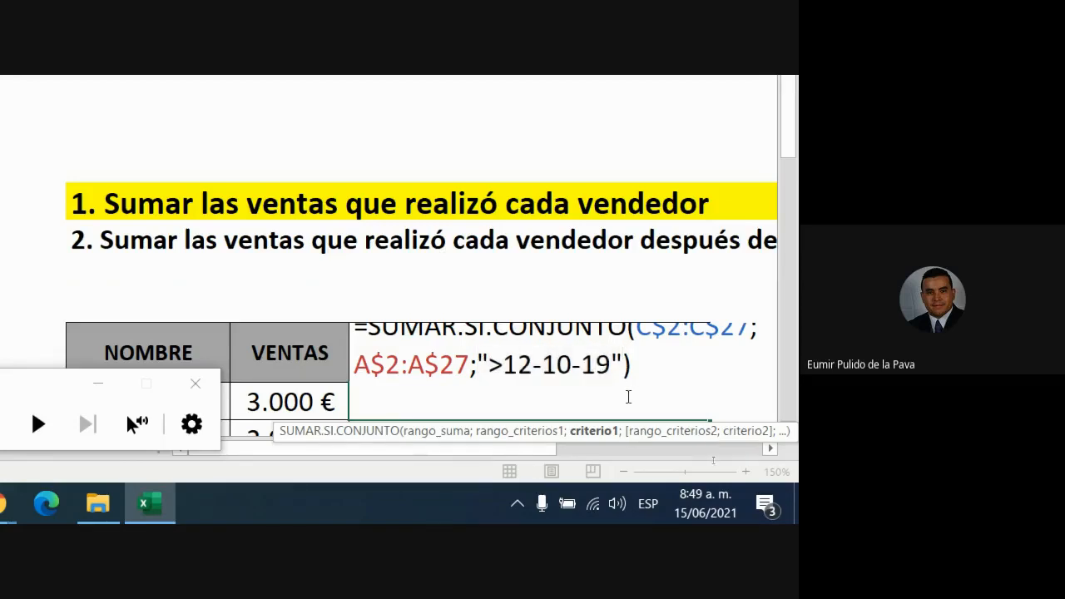
# Add the seller cells as the second criteria range with locked rows, B$2:B$27.
pyautogui.write(';')
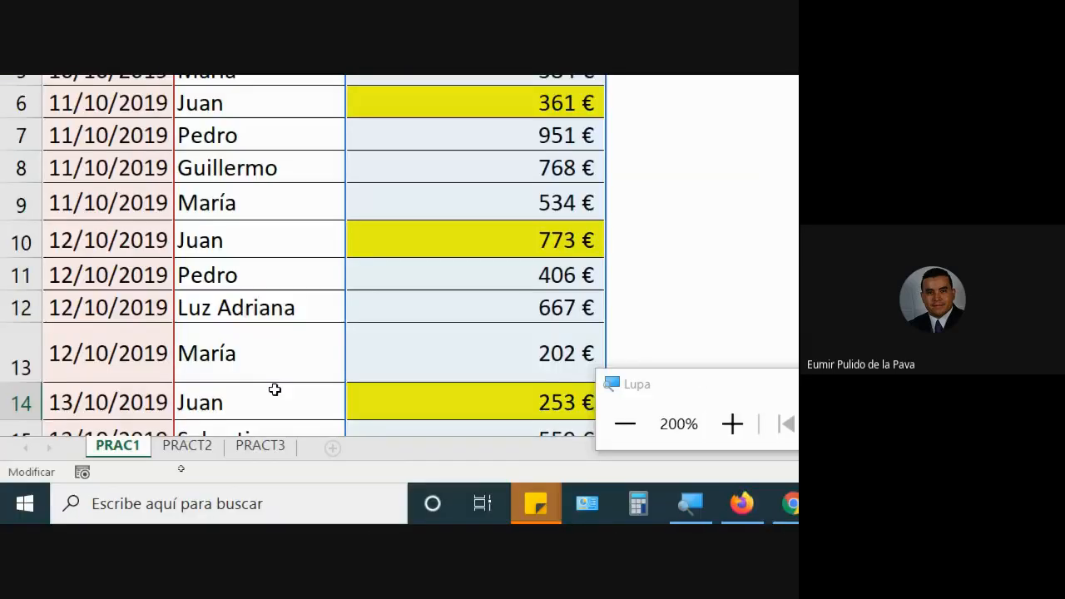
pyautogui.moveTo(247, 159); pyautogui.dragTo(266, 341)
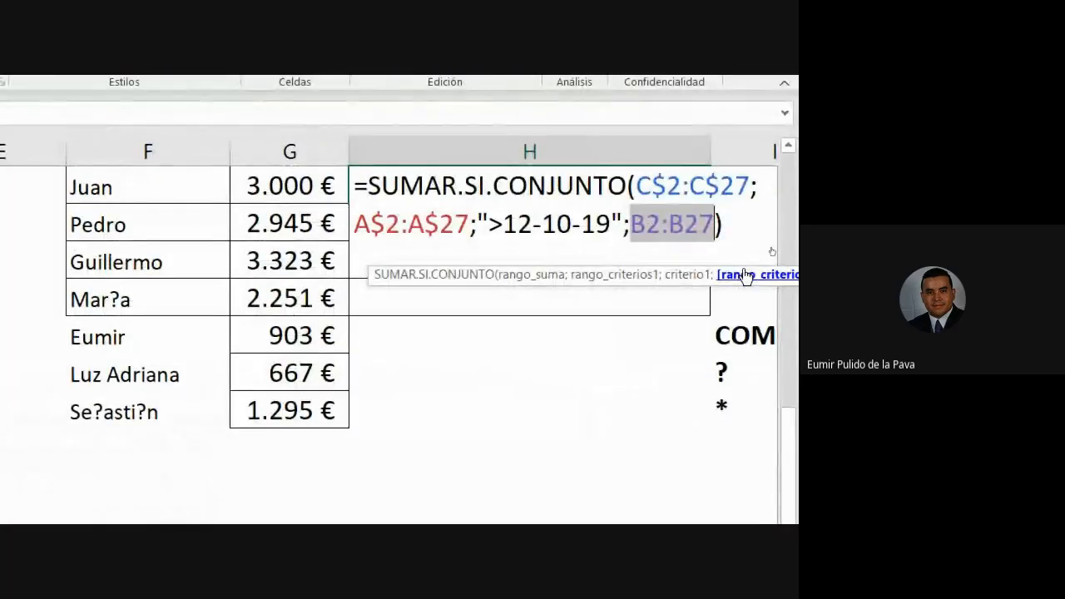
pyautogui.press('F4')
pyautogui.press('F4')
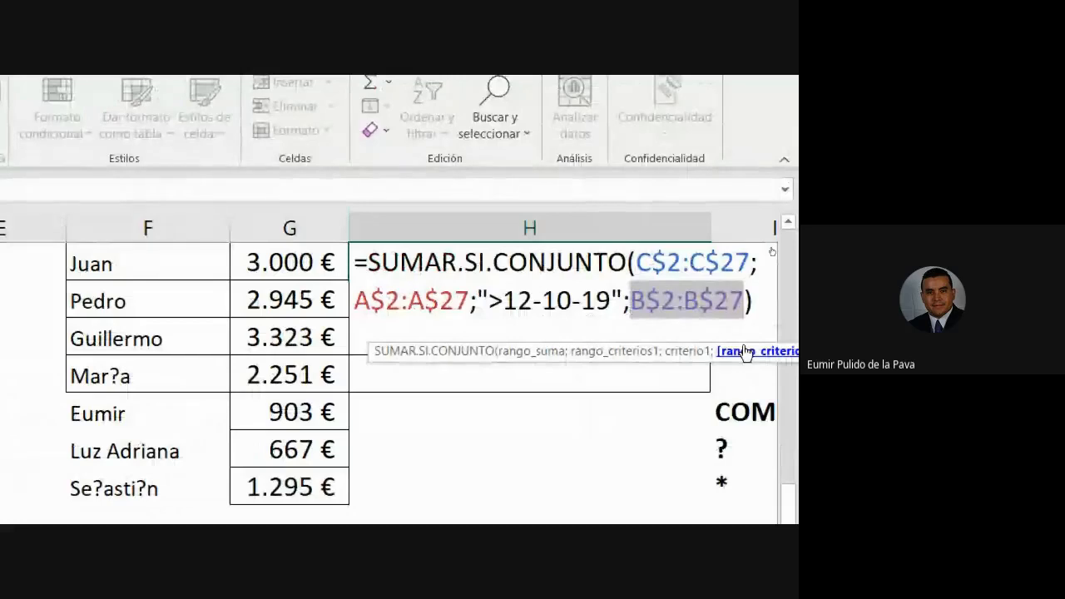
# Use F14 as the second criterion, confirm the formula in H14 and fill it down through H20.
pyautogui.write(';')
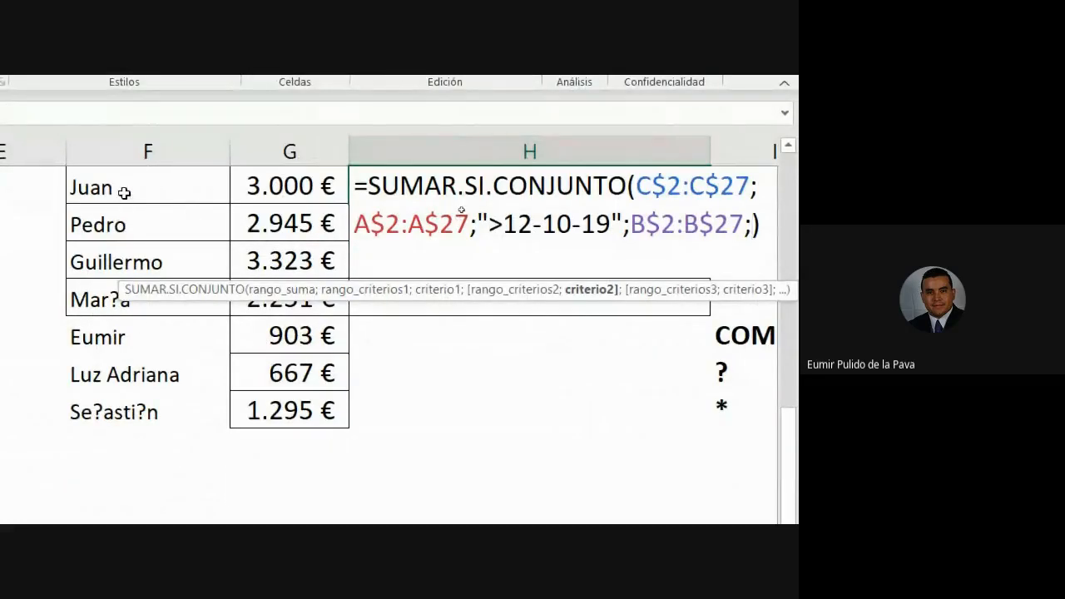
pyautogui.click(124, 188)
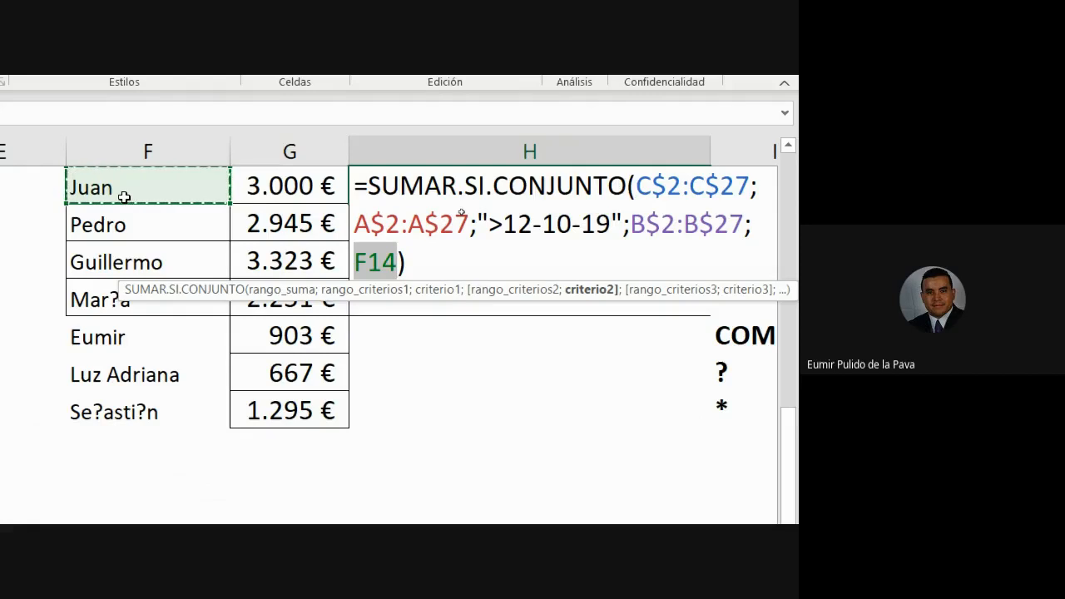
pyautogui.press('Return')
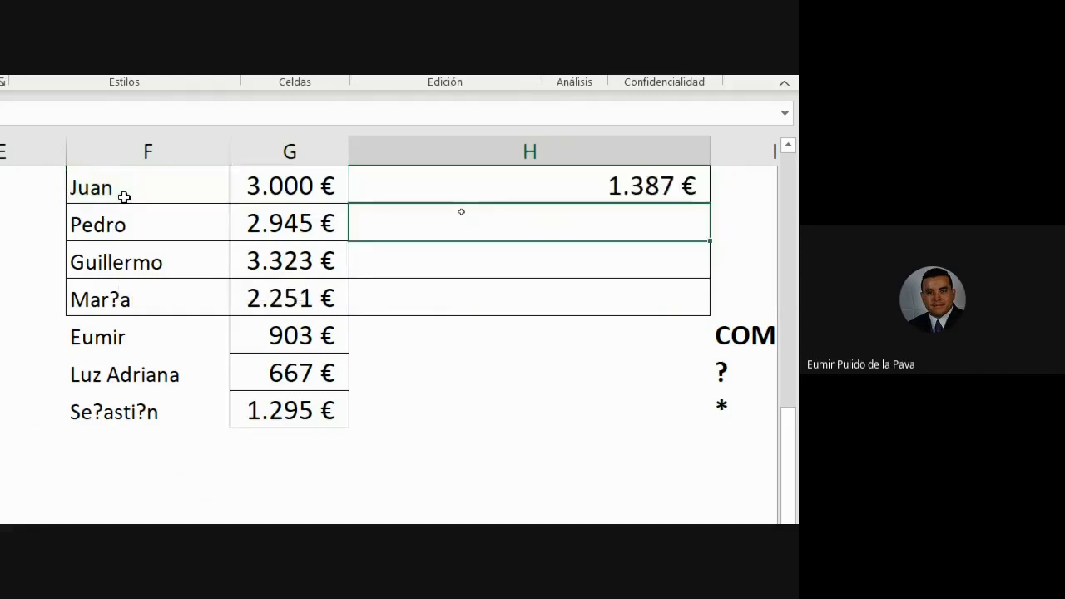
pyautogui.click(684, 178)
pyautogui.moveTo(707, 201); pyautogui.dragTo(697, 434)
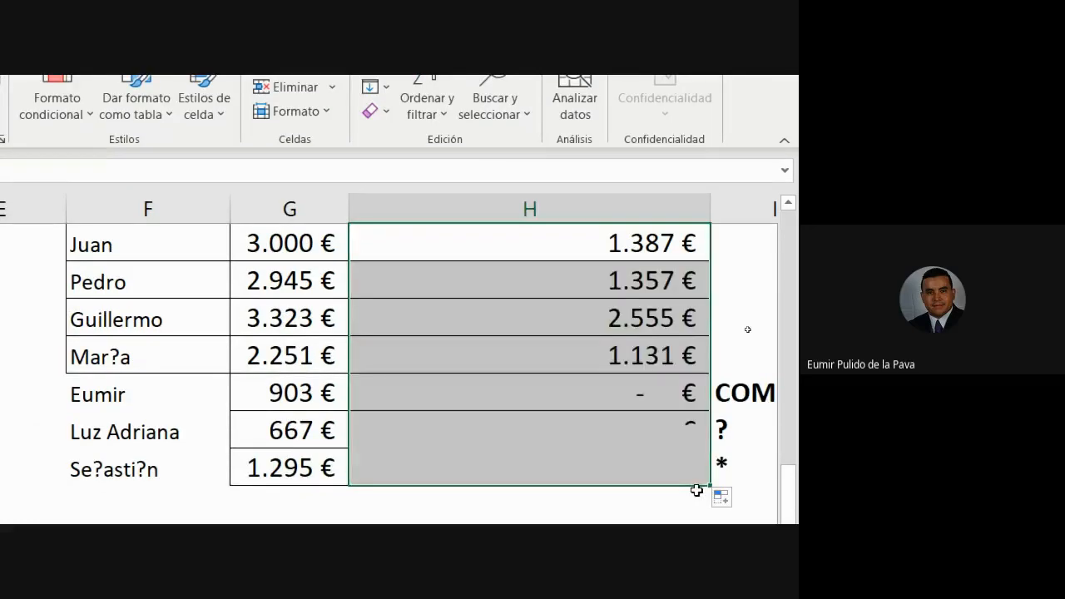
# Check the results in rows 18 and 19 against those sellers' sale dates in the source data.
pyautogui.moveTo(114, 369); pyautogui.dragTo(521, 407)
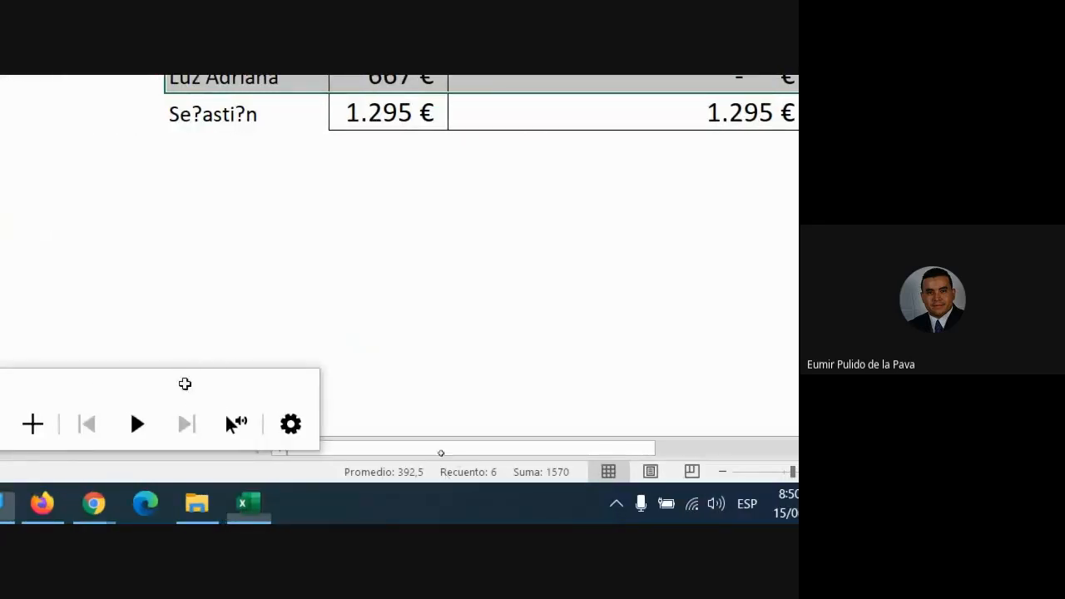
pyautogui.click(196, 384)
pyautogui.scroll(5, 2, 117)
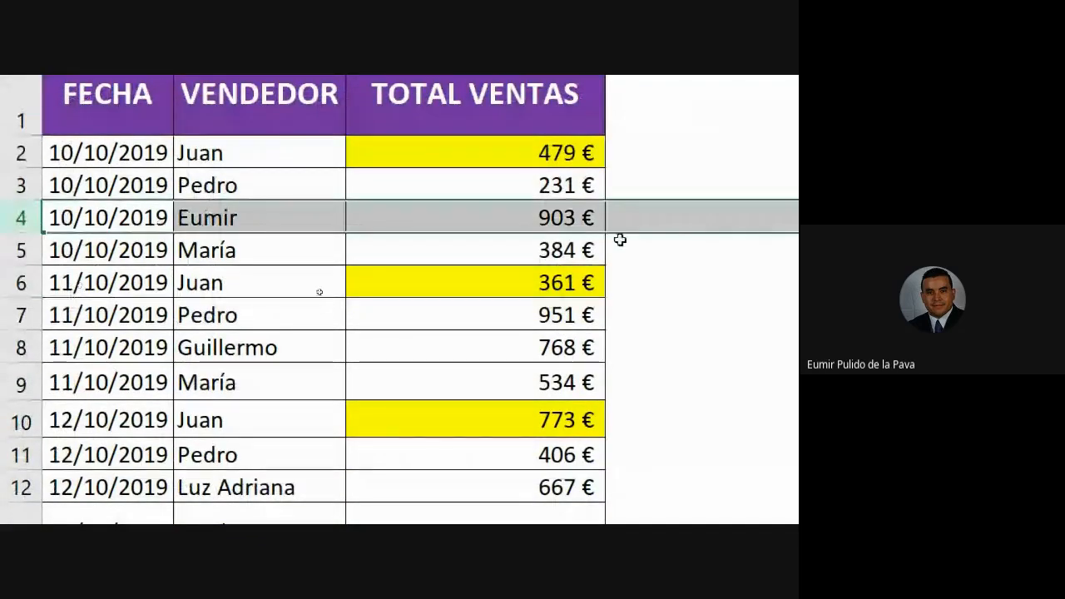
pyautogui.scroll(-6, 302, 352)
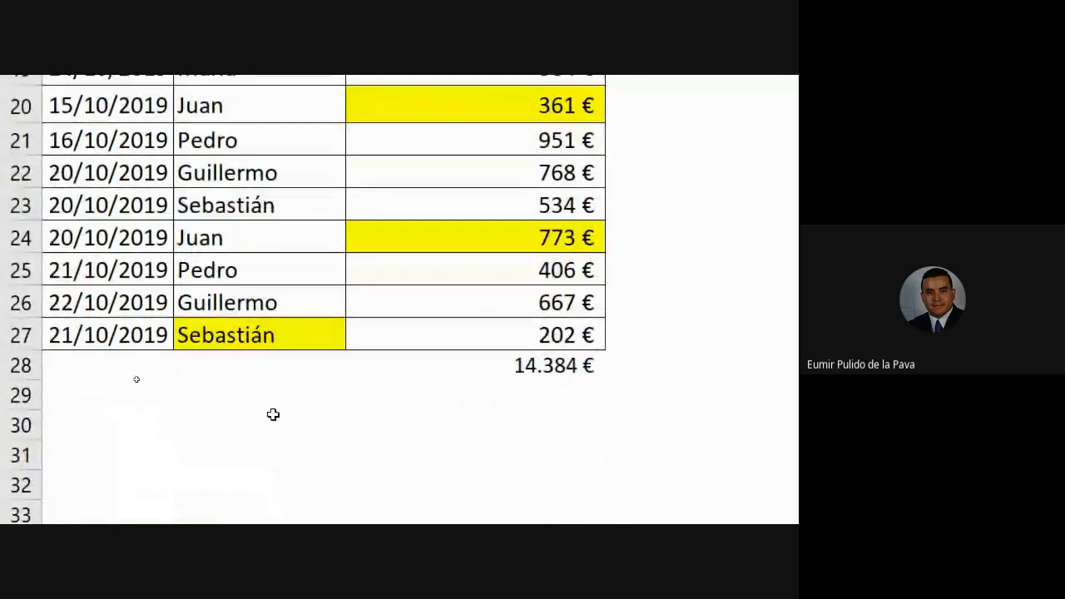
pyautogui.scroll(4, 274, 413)
pyautogui.scroll(3, 273, 414)
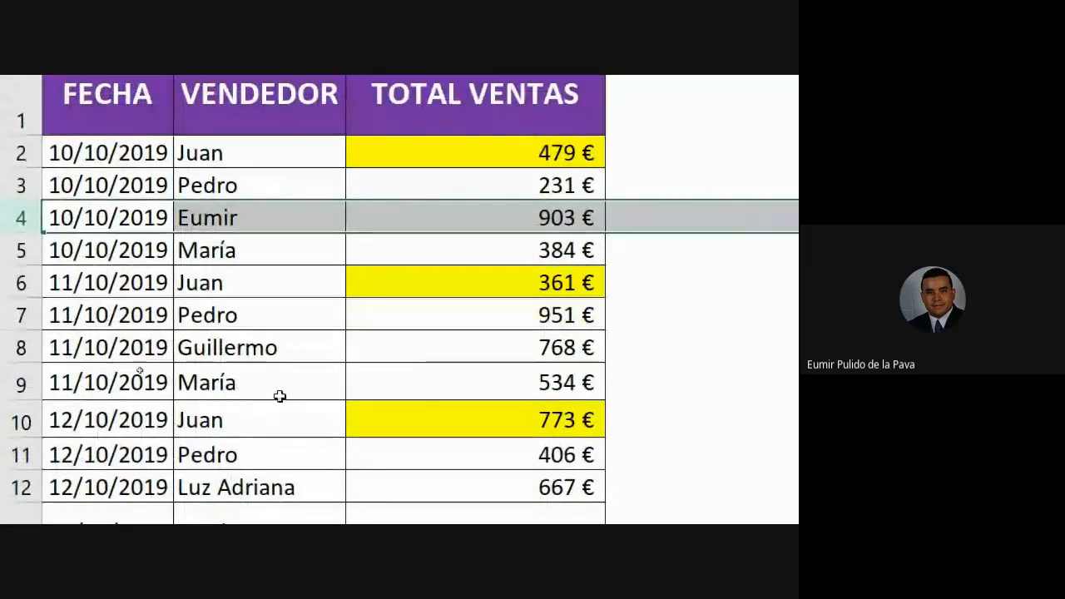
pyautogui.click(4, 498)
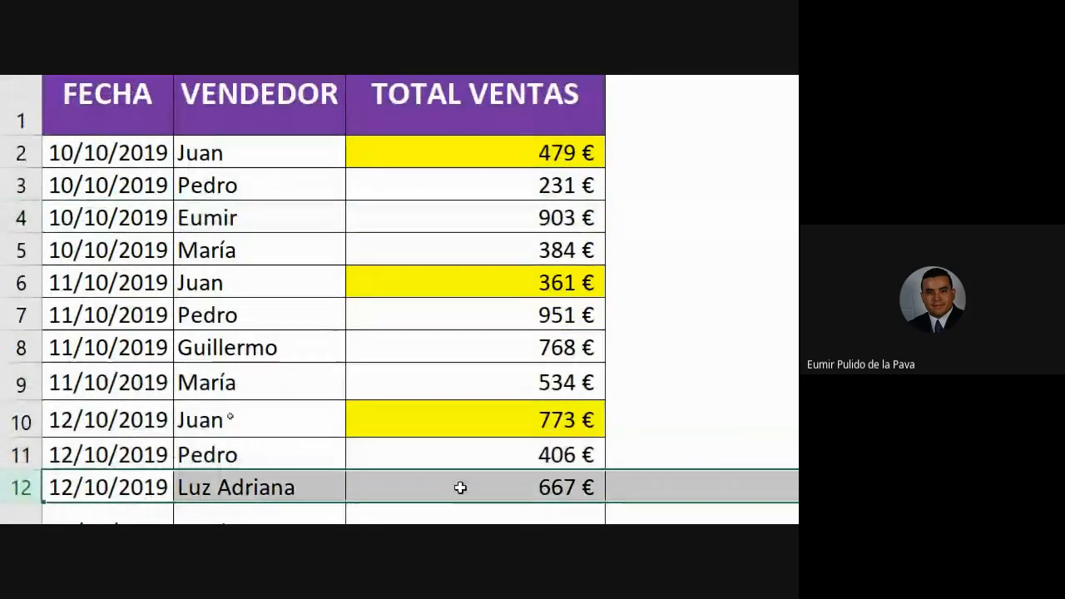
pyautogui.scroll(-3, 459, 488)
pyautogui.scroll(3, 195, 250)
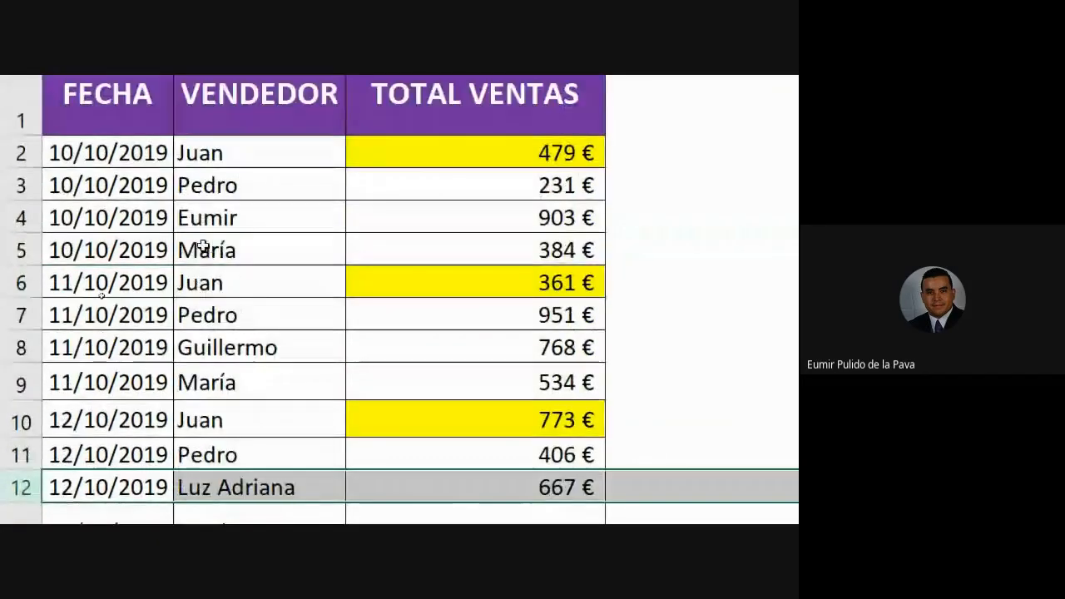
pyautogui.scroll(-4, 187, 278)
pyautogui.scroll(-2, 232, 495)
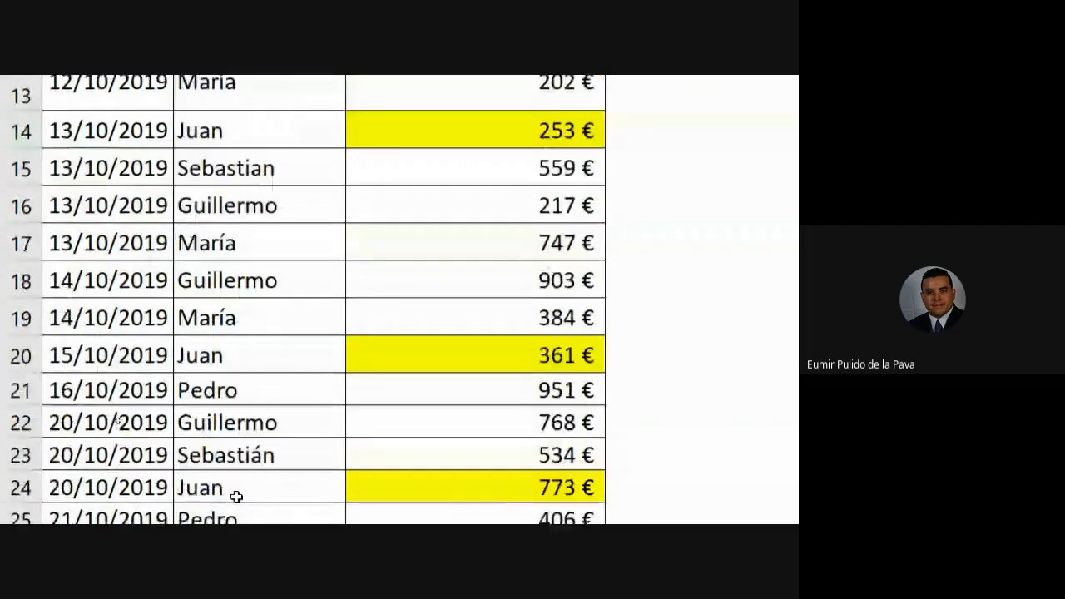
pyautogui.scroll(4, 252, 490)
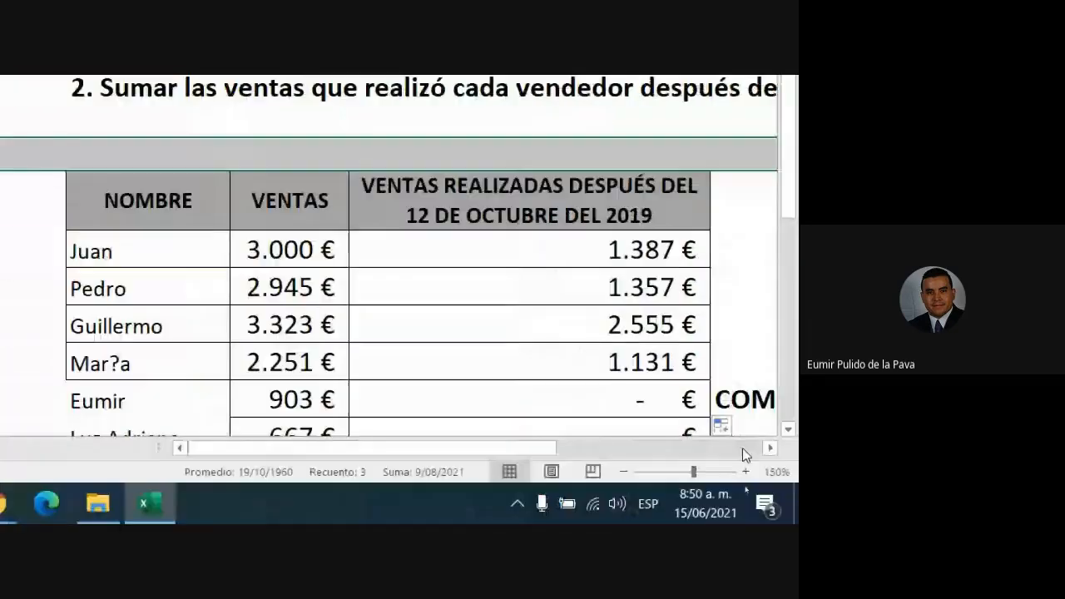
# Change the date criterion in H14's formula to ">=12-10-19" and confirm it.
pyautogui.moveTo(550, 449); pyautogui.dragTo(589, 455)
pyautogui.doubleClick(384, 252)
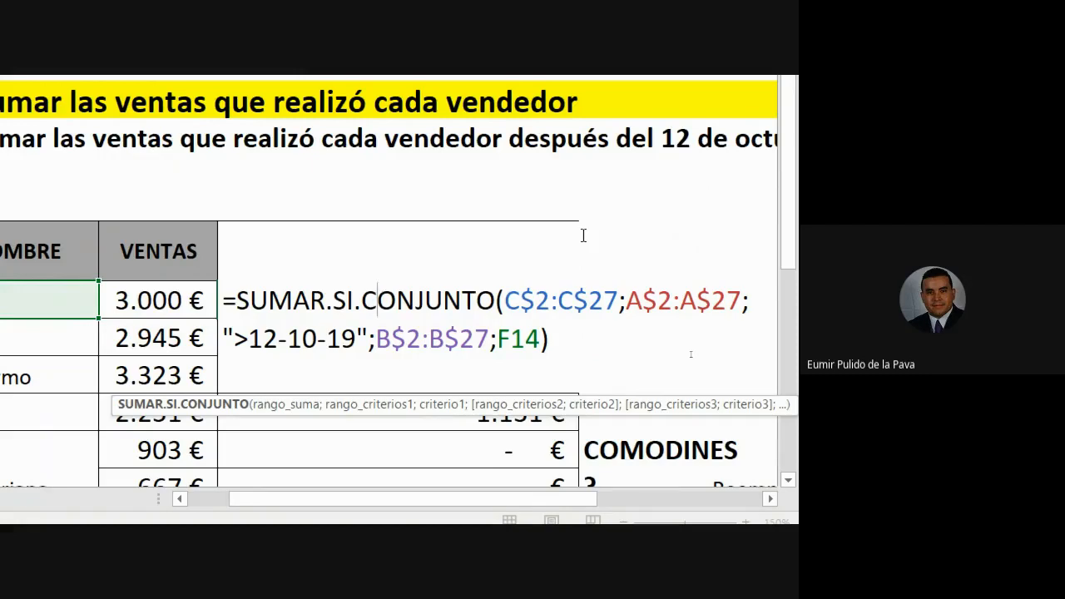
pyautogui.click(249, 338)
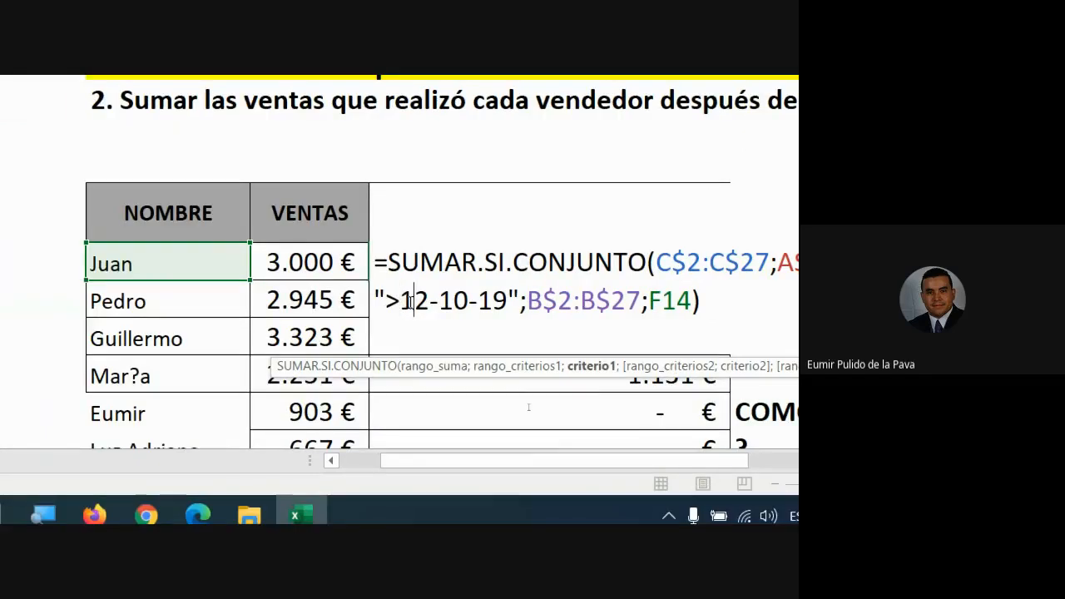
pyautogui.write('=')
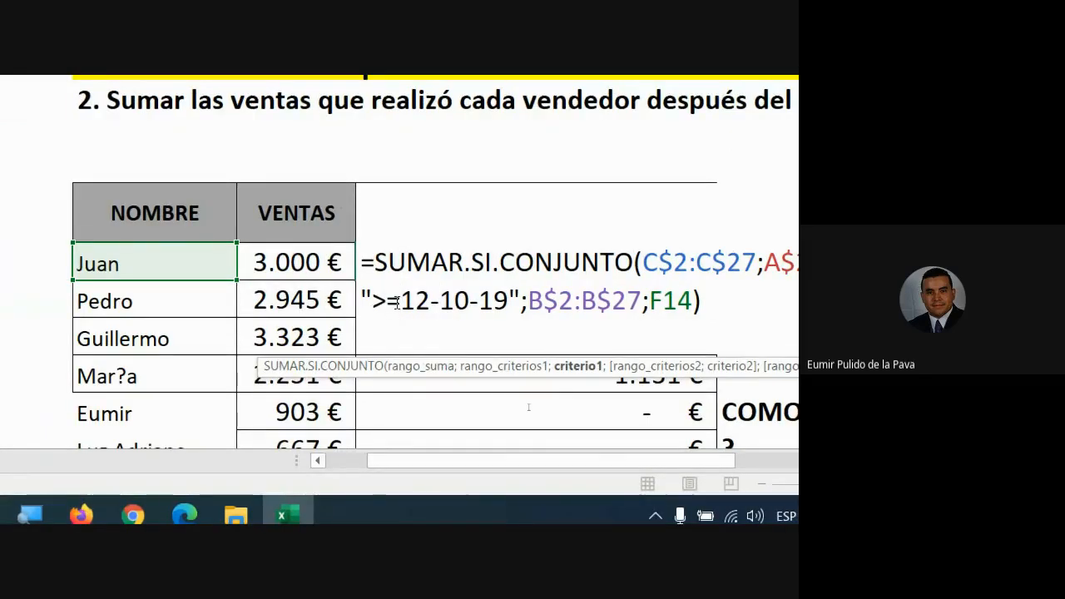
pyautogui.press('BackSpace')
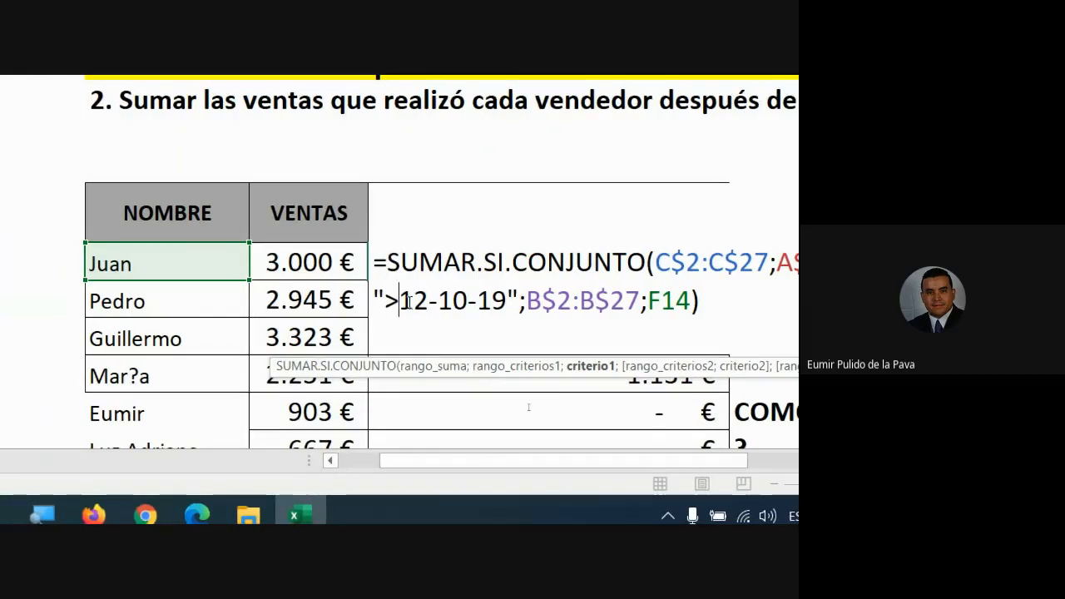
pyautogui.write('=')
pyautogui.press('Return')
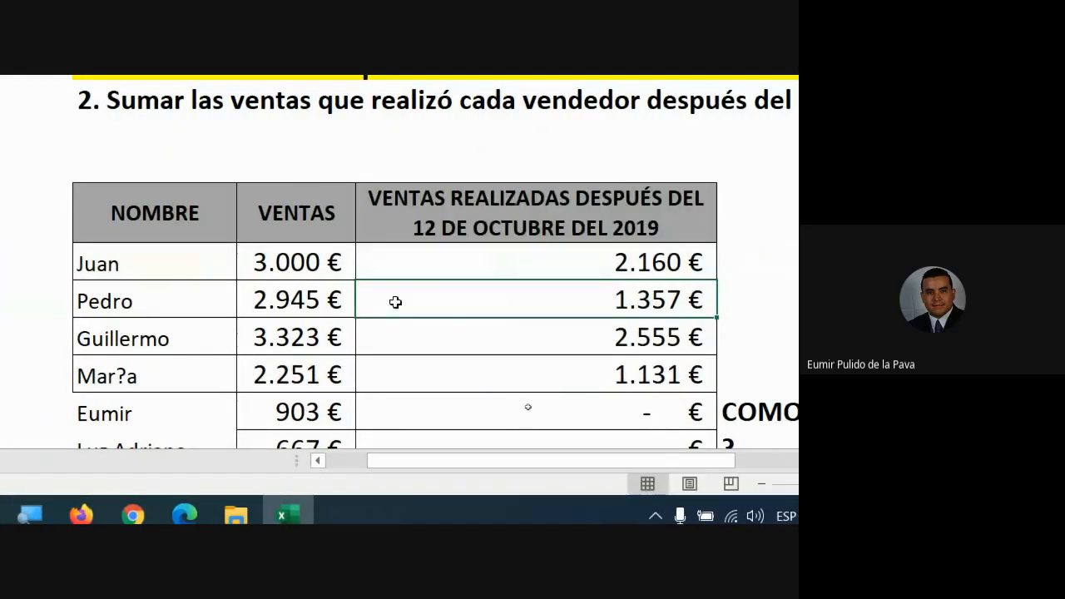
# Fill the updated H14 formula down through H20 and check the recalculated seller totals.
pyautogui.click(524, 248)
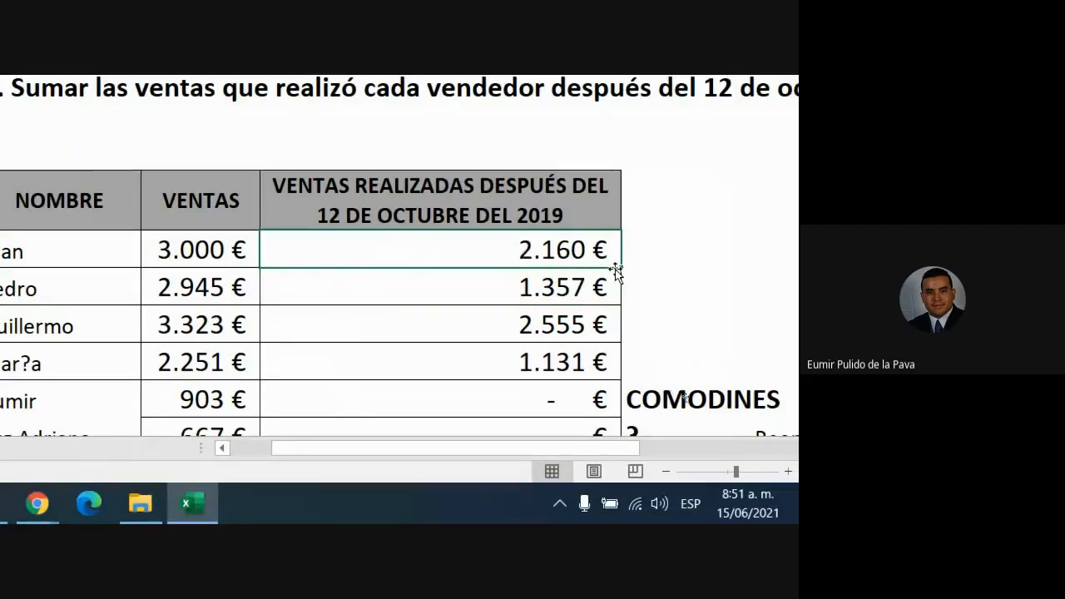
pyautogui.moveTo(619, 268); pyautogui.dragTo(573, 383)
pyautogui.click(554, 341)
pyautogui.click(440, 297)
pyautogui.click(520, 337)
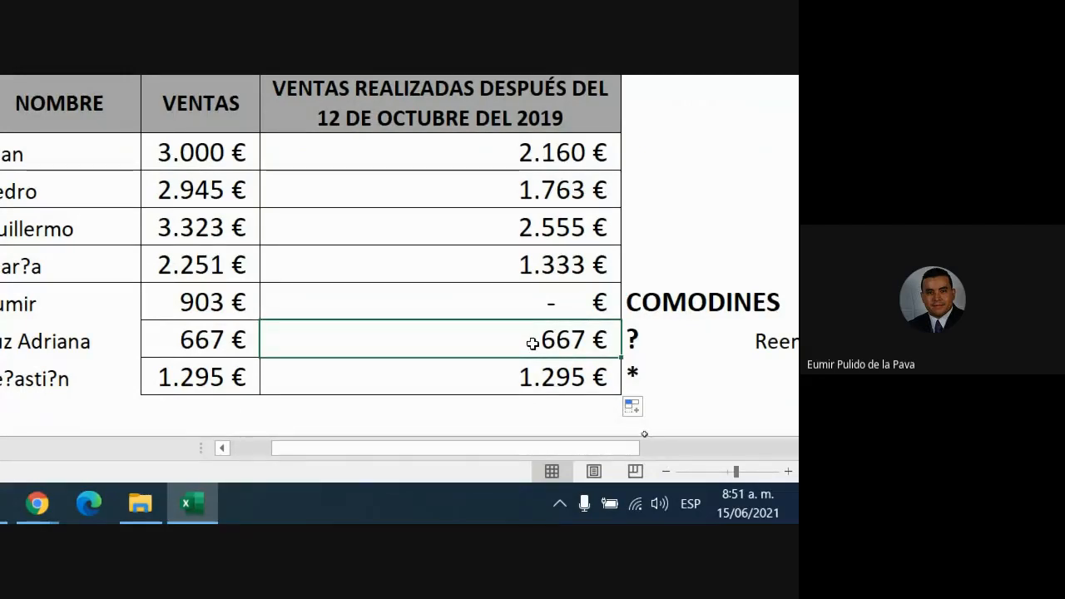
# Change the date criterion in H14's formula to ">12-10-19" and fill it down through H20.
pyautogui.click(537, 89)
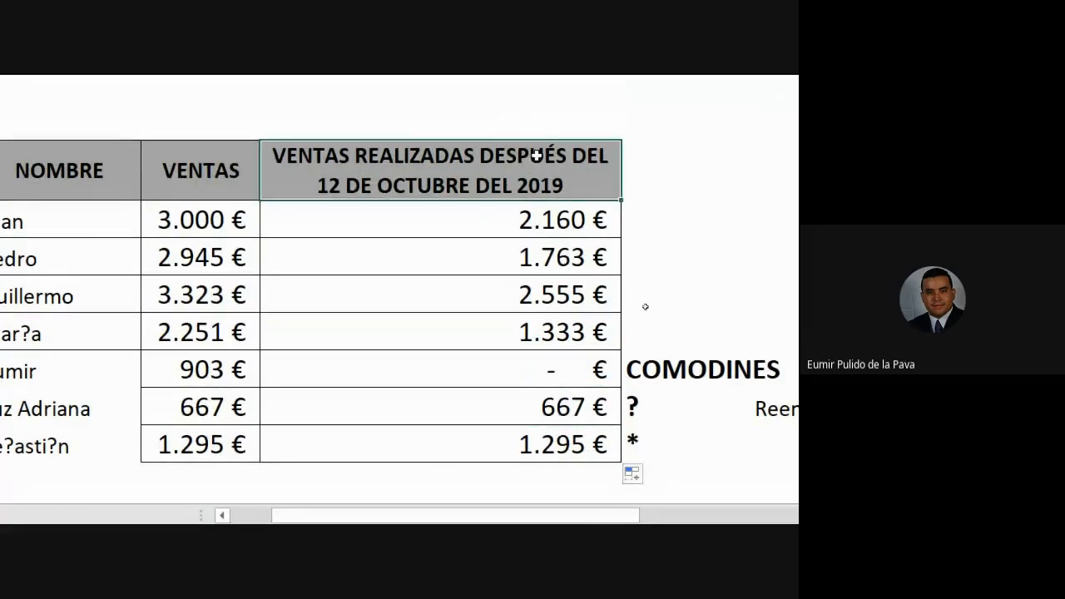
pyautogui.click(483, 222)
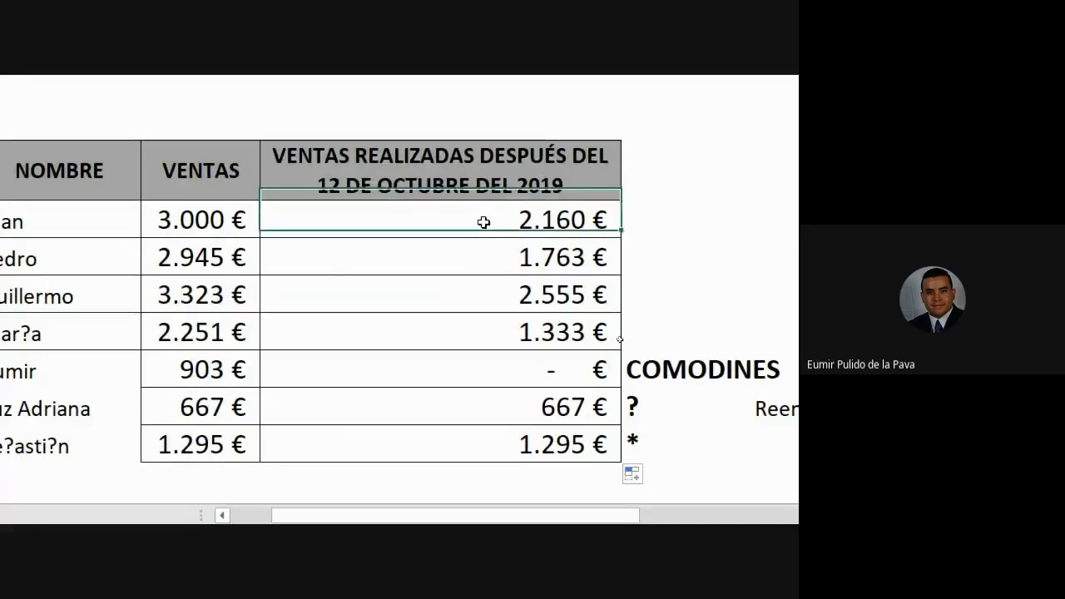
pyautogui.doubleClick(483, 222)
pyautogui.click(307, 260)
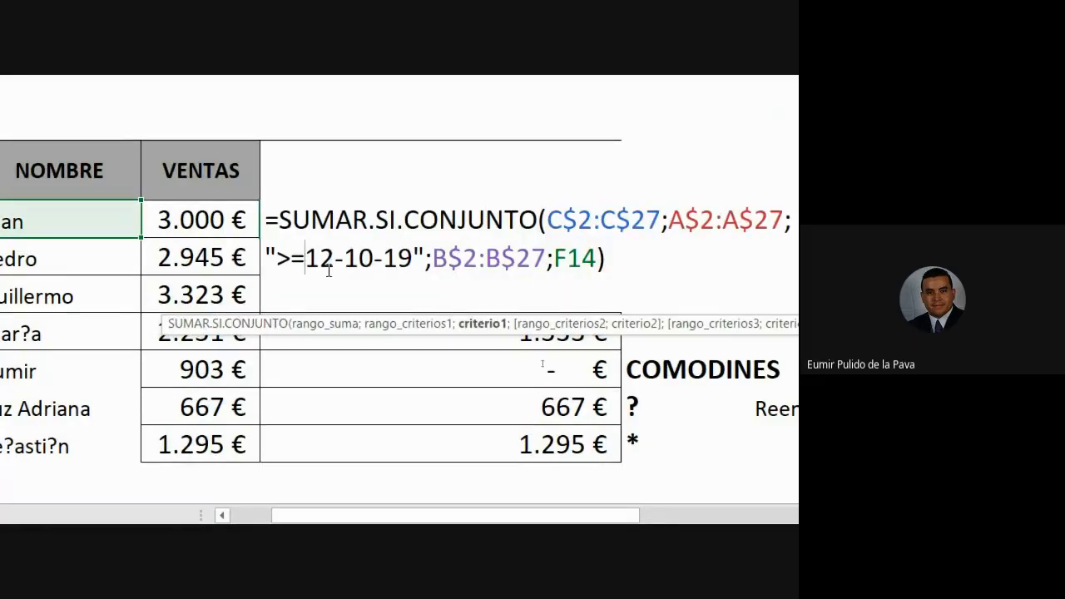
pyautogui.press('BackSpace')
pyautogui.press('Return')
pyautogui.click(516, 233)
pyautogui.moveTo(730, 281); pyautogui.dragTo(698, 491)
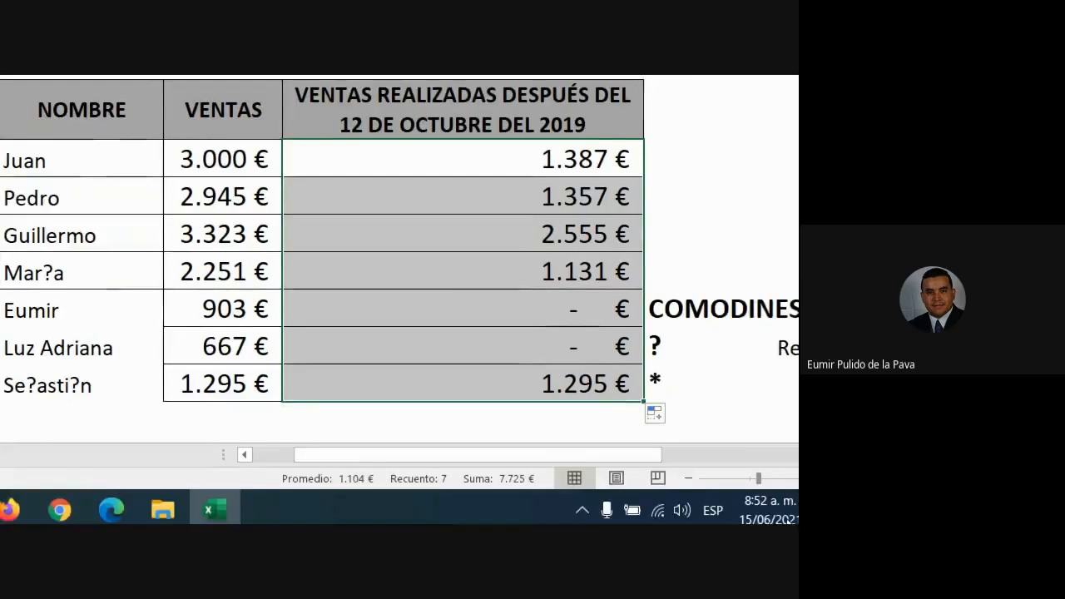
# Review the arguments of H14's formula, and switch to the Google Meet call to read the chat messages.
pyautogui.doubleClick(598, 260)
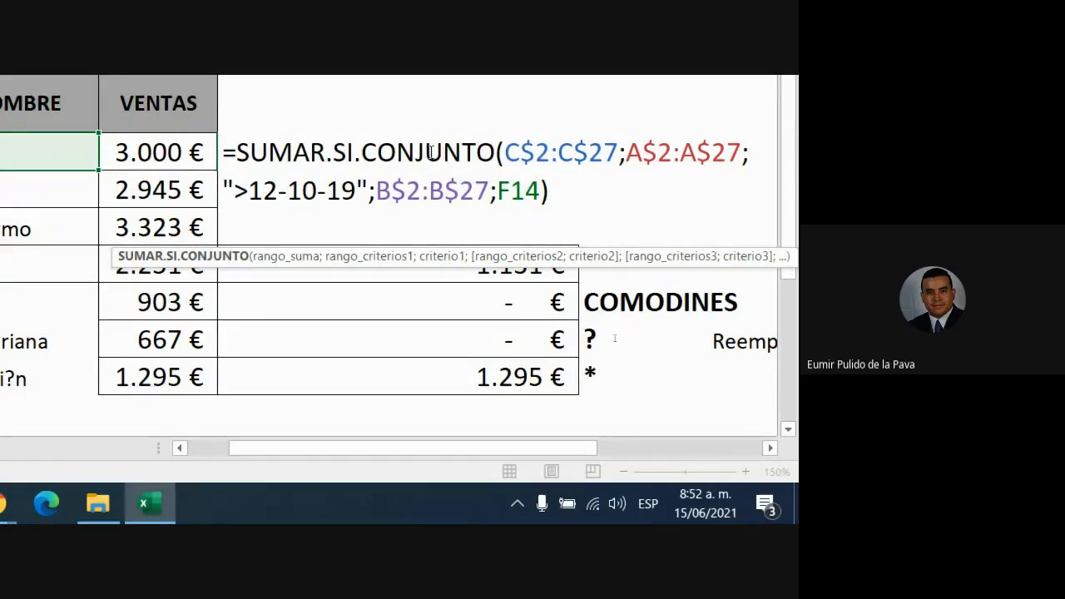
pyautogui.click(387, 508)
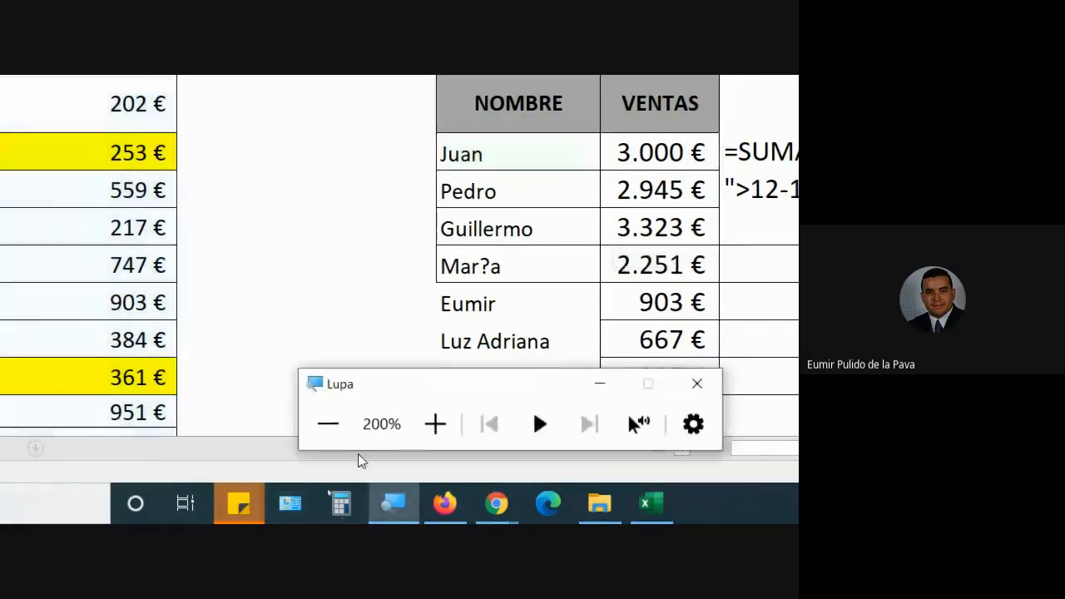
pyautogui.click(327, 424)
pyautogui.click(455, 453)
pyautogui.click(397, 513)
pyautogui.click(354, 472)
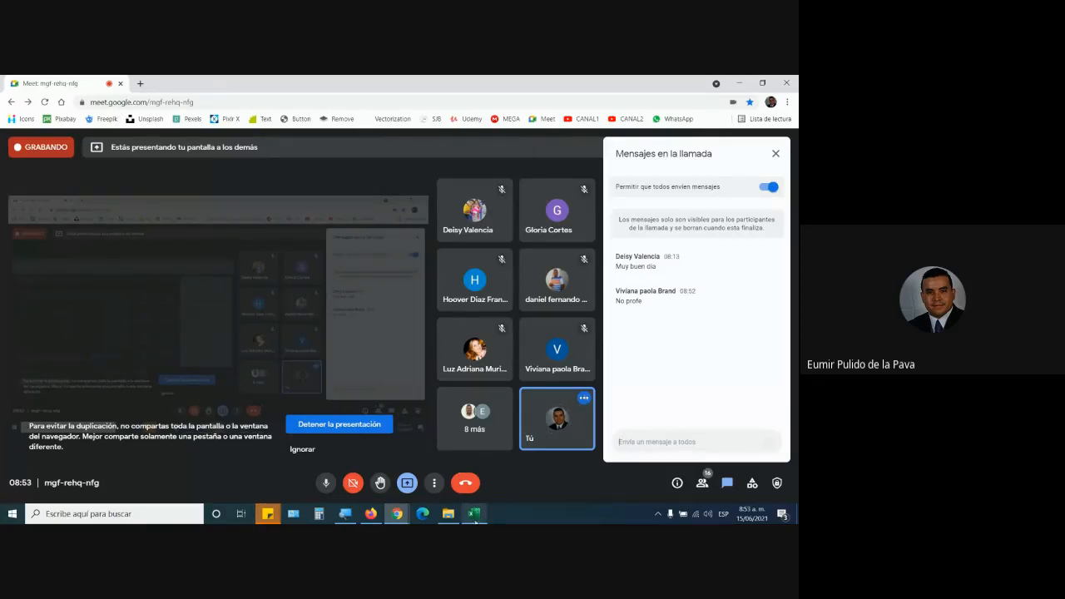
# Switch back to Excel, open the PRACT2 sheet and read the exercise statement in row 19.
pyautogui.click(473, 514)
pyautogui.click(86, 484)
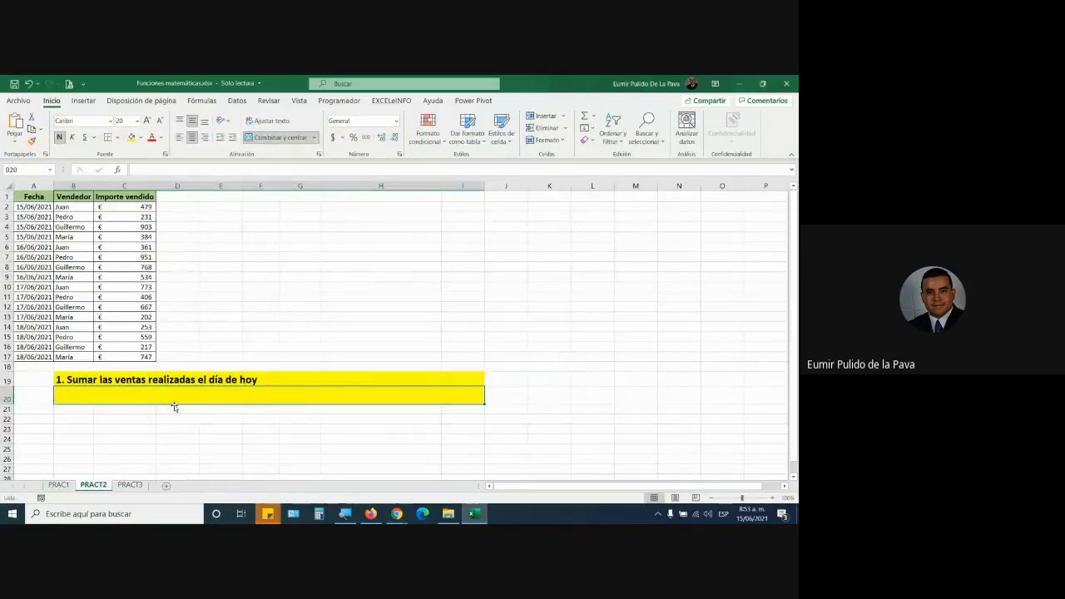
pyautogui.click(121, 380)
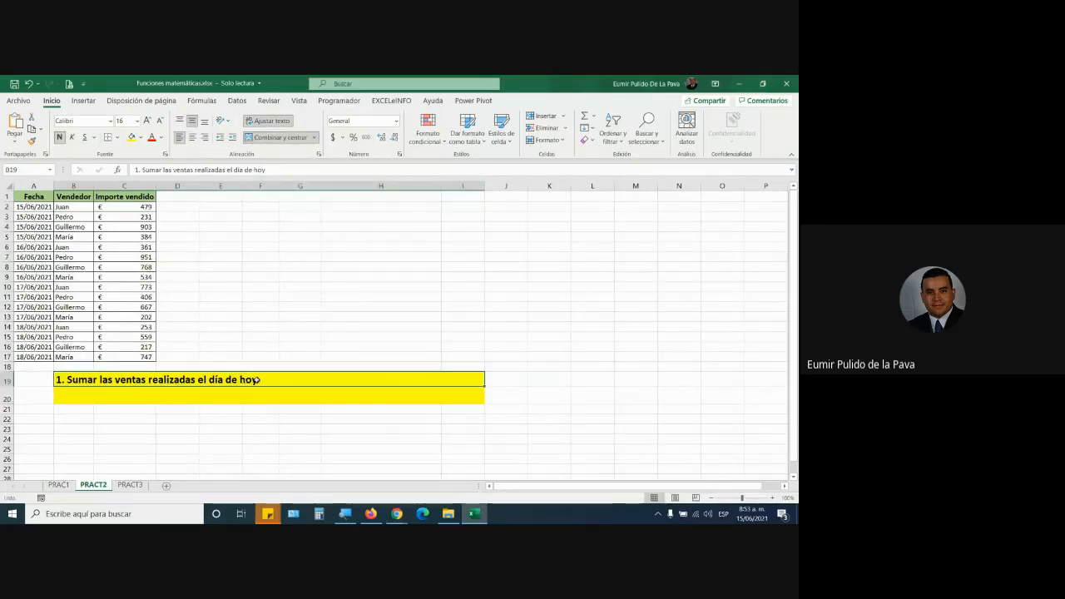
pyautogui.click(337, 514)
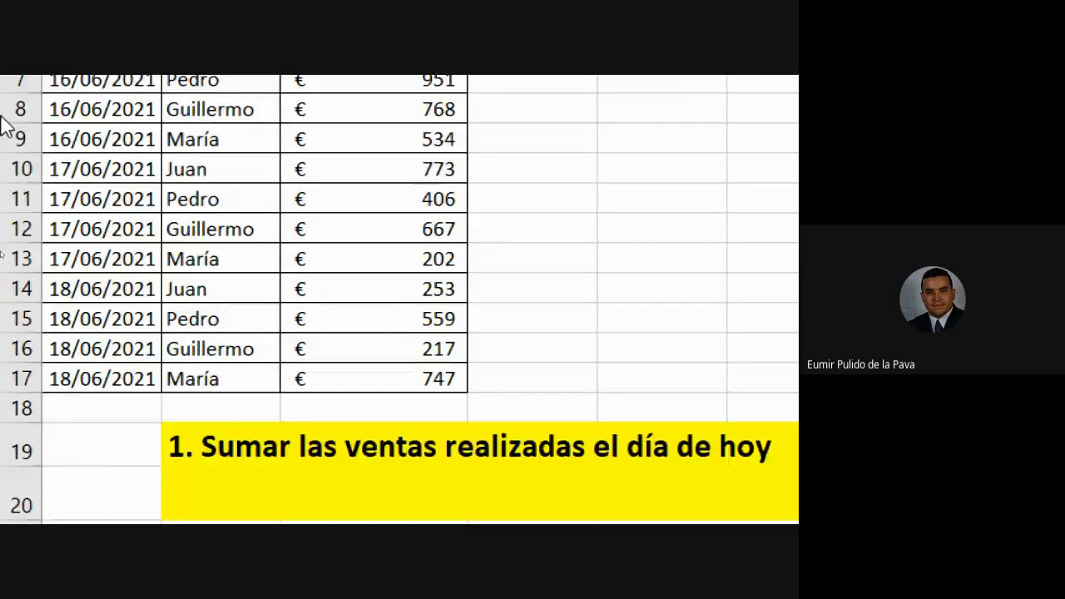
# Examine the dates in column A and the formulas behind A2, A6 and A7.
pyautogui.moveTo(67, 238); pyautogui.dragTo(77, 330)
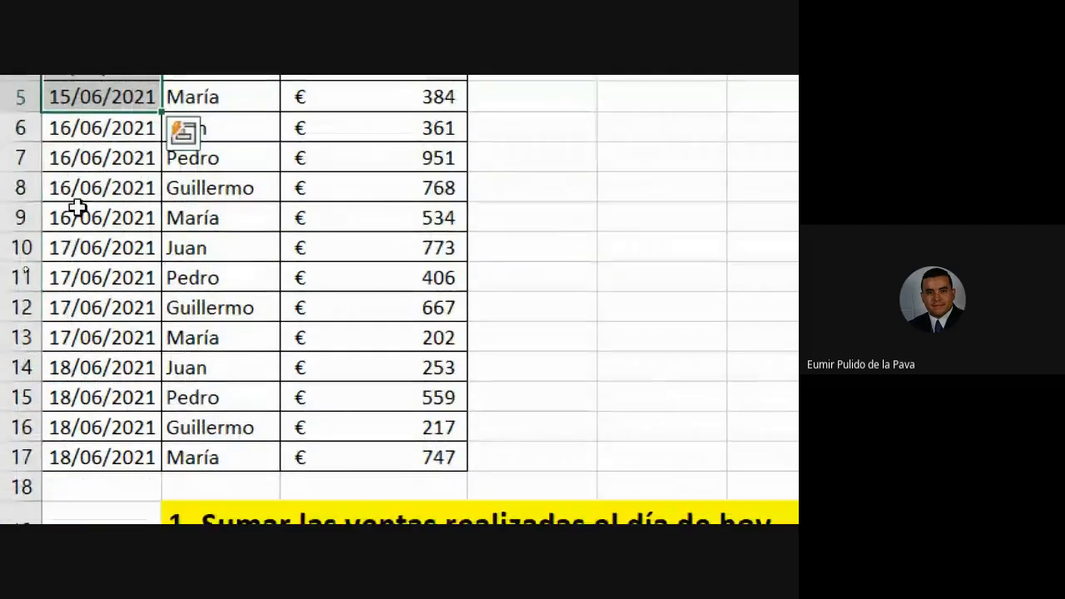
pyautogui.moveTo(81, 131); pyautogui.dragTo(81, 460)
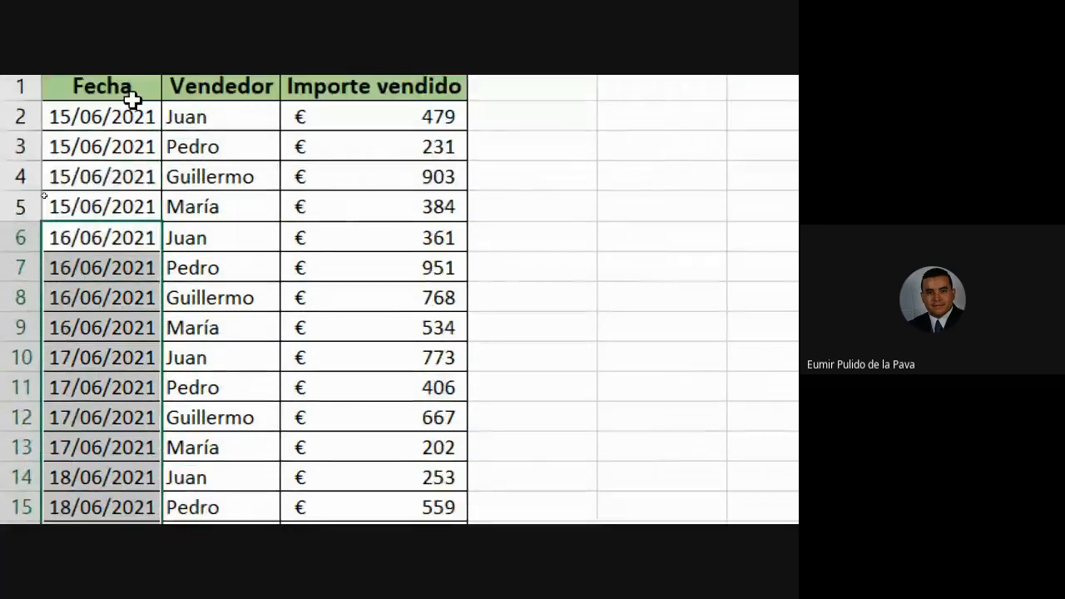
pyautogui.click(90, 314)
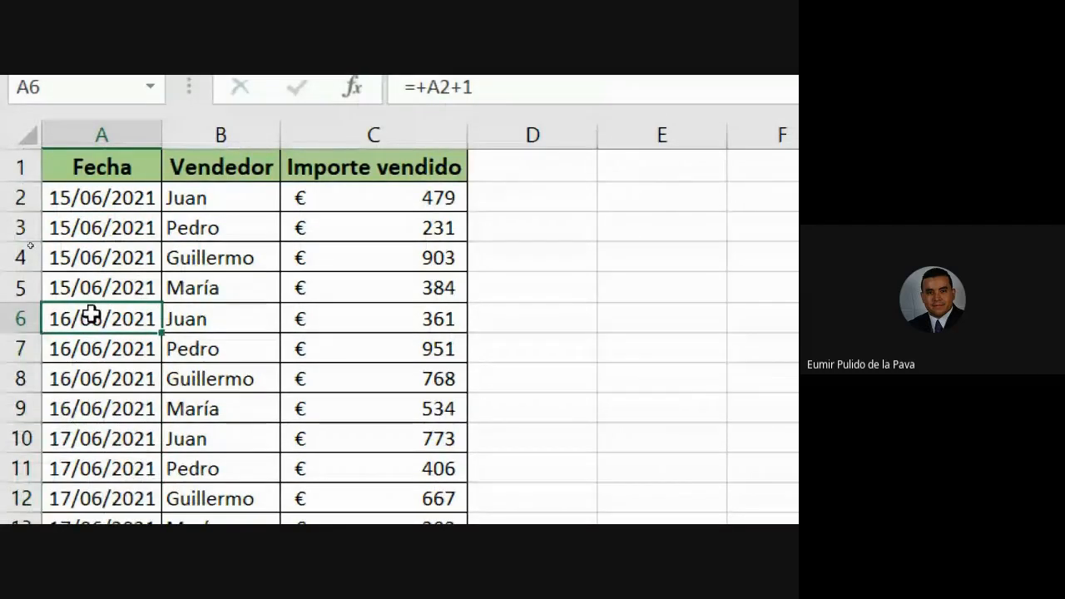
pyautogui.doubleClick(89, 316)
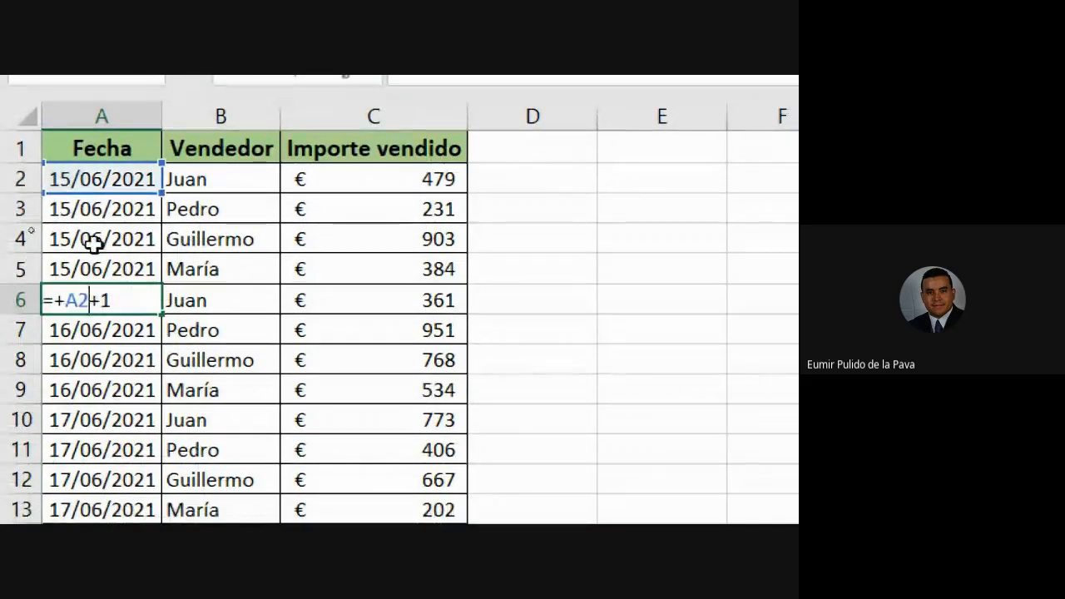
pyautogui.click(113, 338)
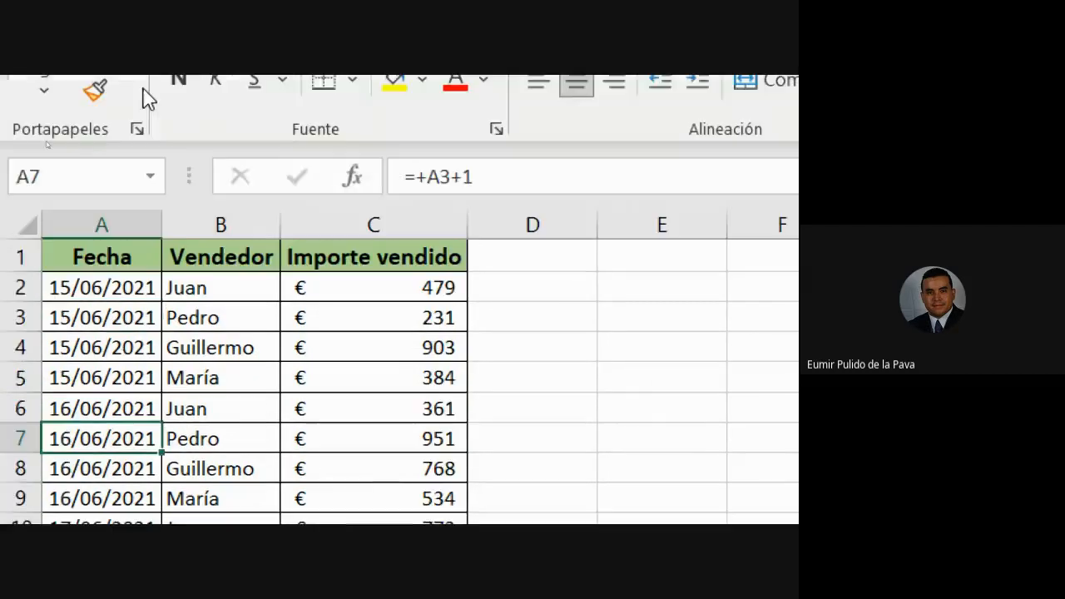
pyautogui.click(104, 180)
pyautogui.doubleClick(107, 181)
pyautogui.moveTo(116, 287); pyautogui.dragTo(43, 287)
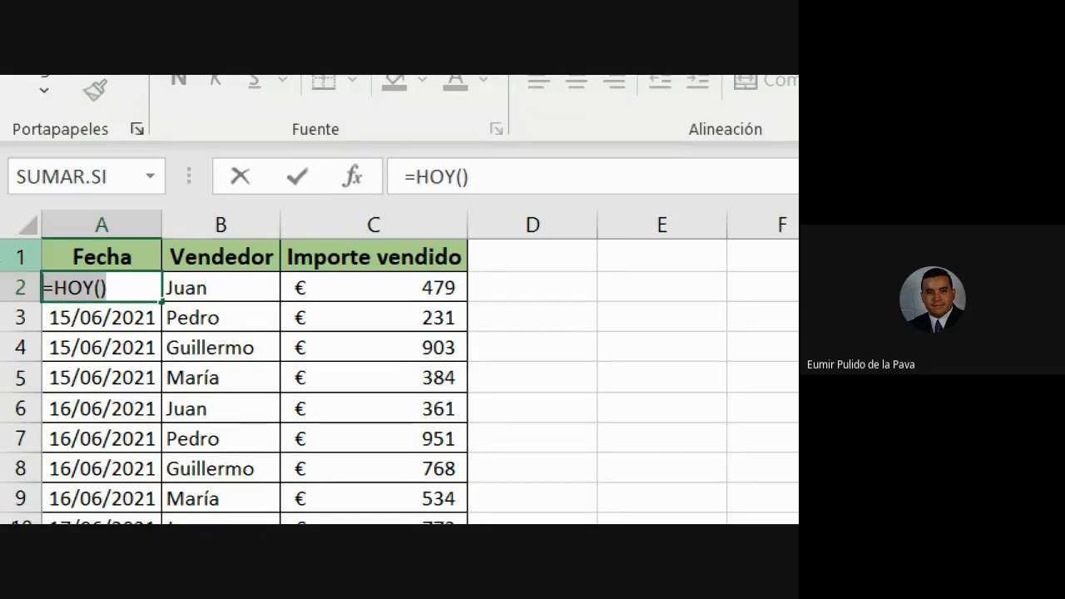
pyautogui.press('Return')
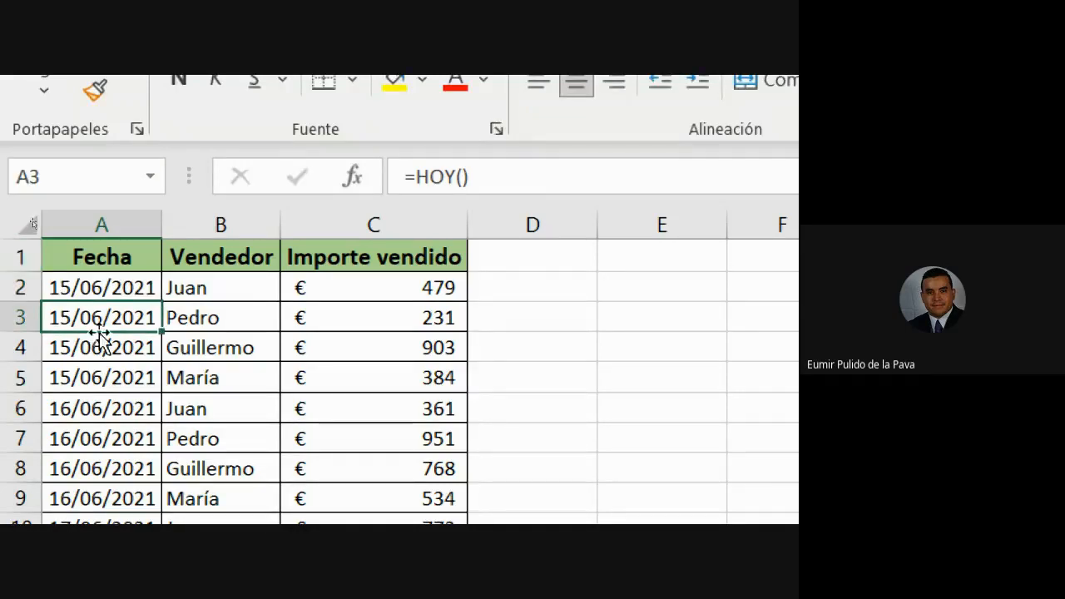
pyautogui.click(97, 288)
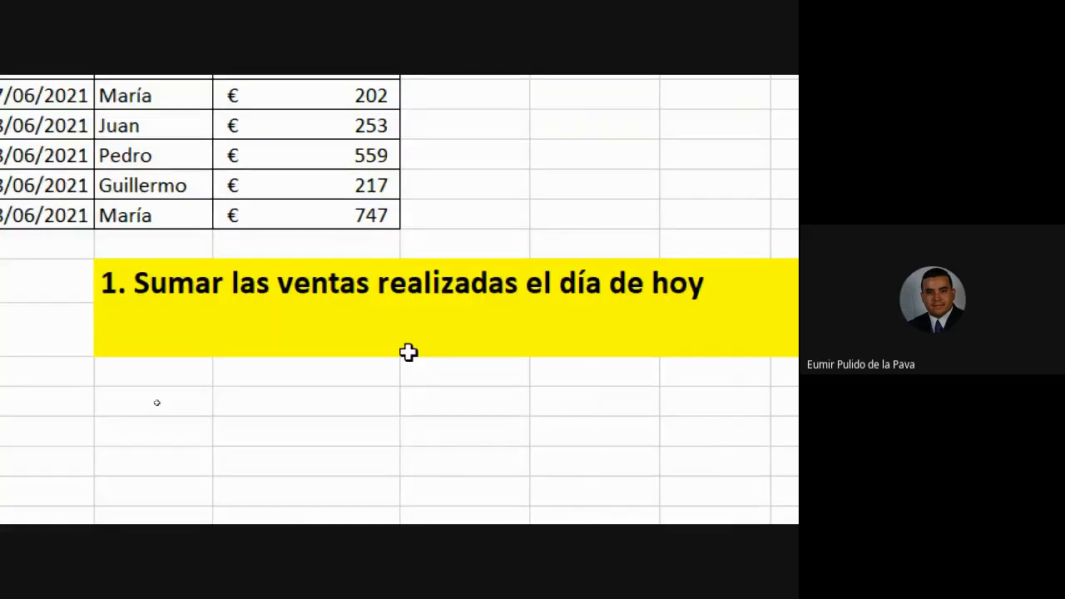
pyautogui.click(353, 351)
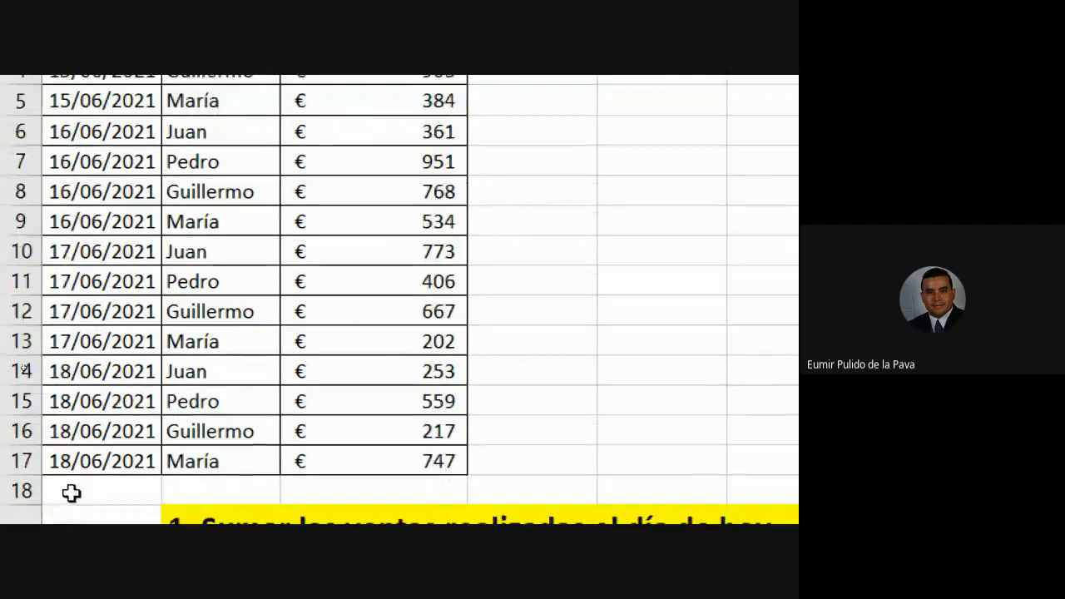
pyautogui.click(659, 500)
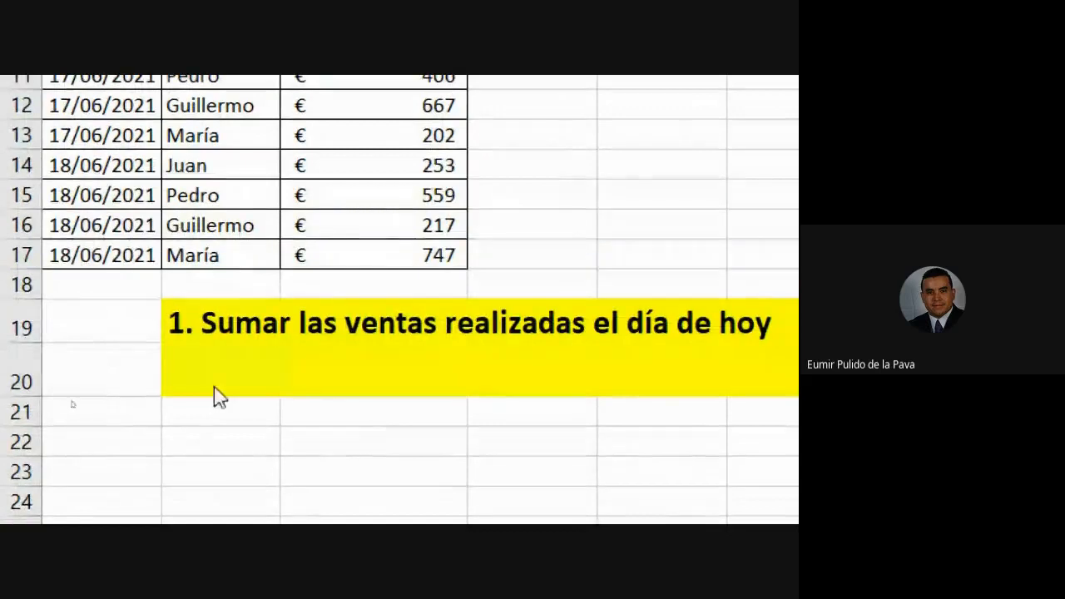
# Start a SUMAR.SI formula in B20 with the dates A2:A17 as its criteria range.
pyautogui.click(213, 386)
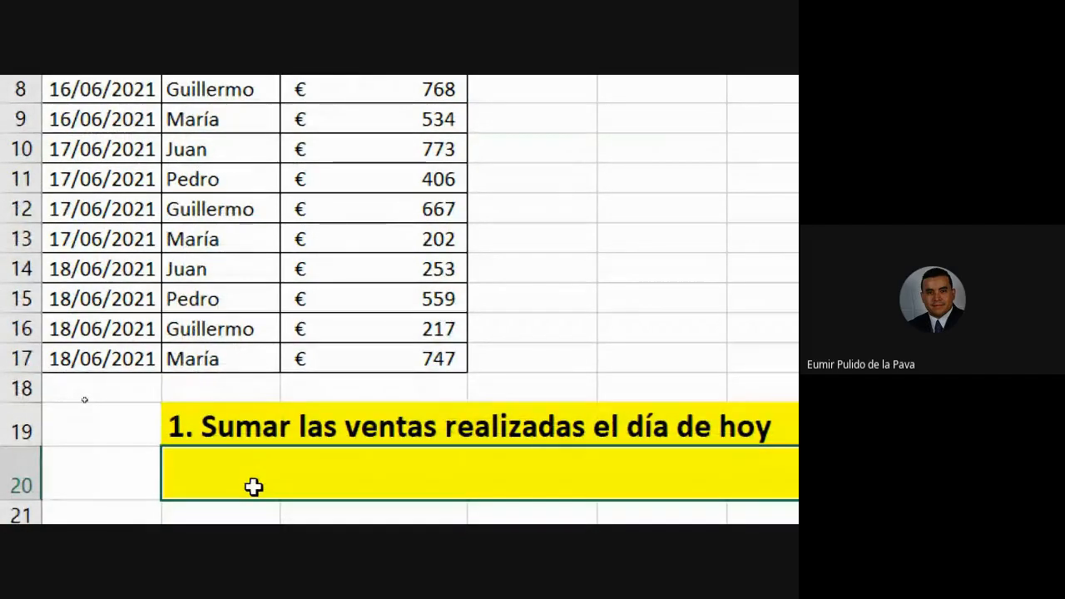
pyautogui.write('=')
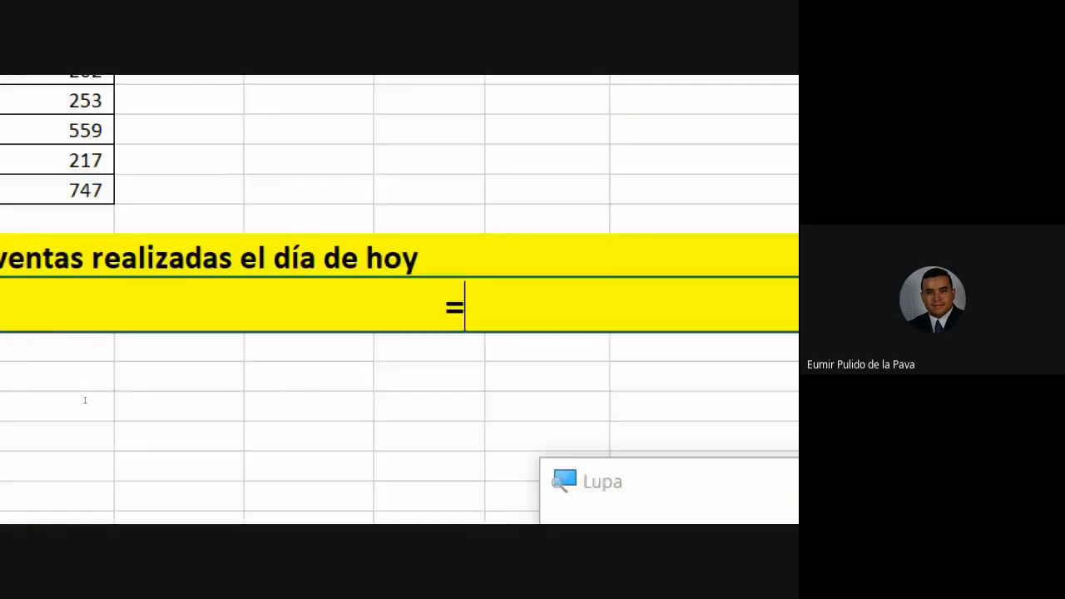
pyautogui.write('suma')
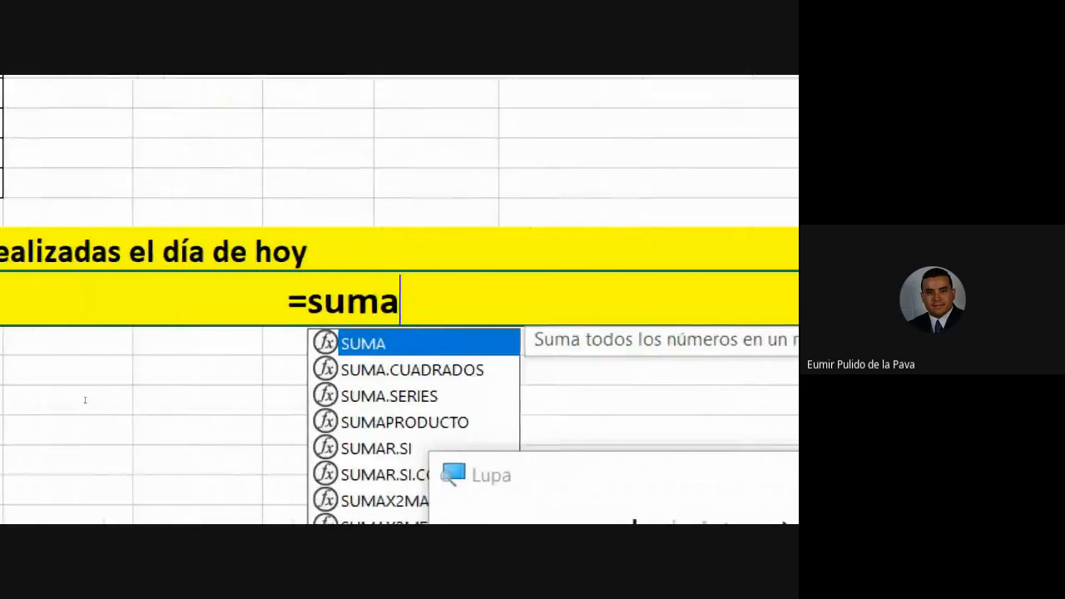
pyautogui.press('Down')
pyautogui.press('Down')
pyautogui.press('Down')
pyautogui.press('Down')
pyautogui.press('Tab')
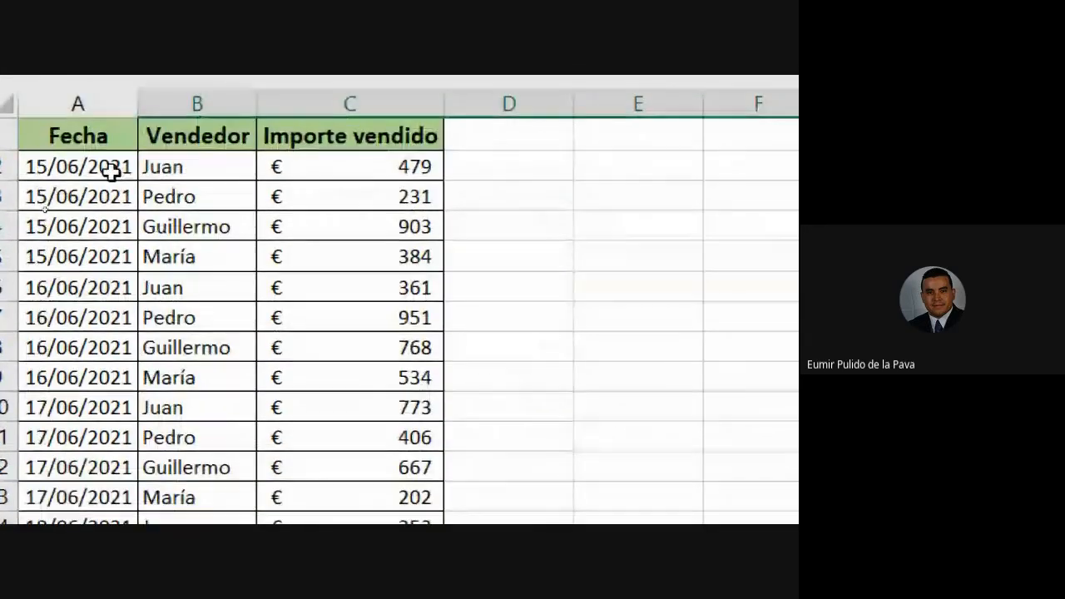
pyautogui.moveTo(112, 168); pyautogui.dragTo(114, 403)
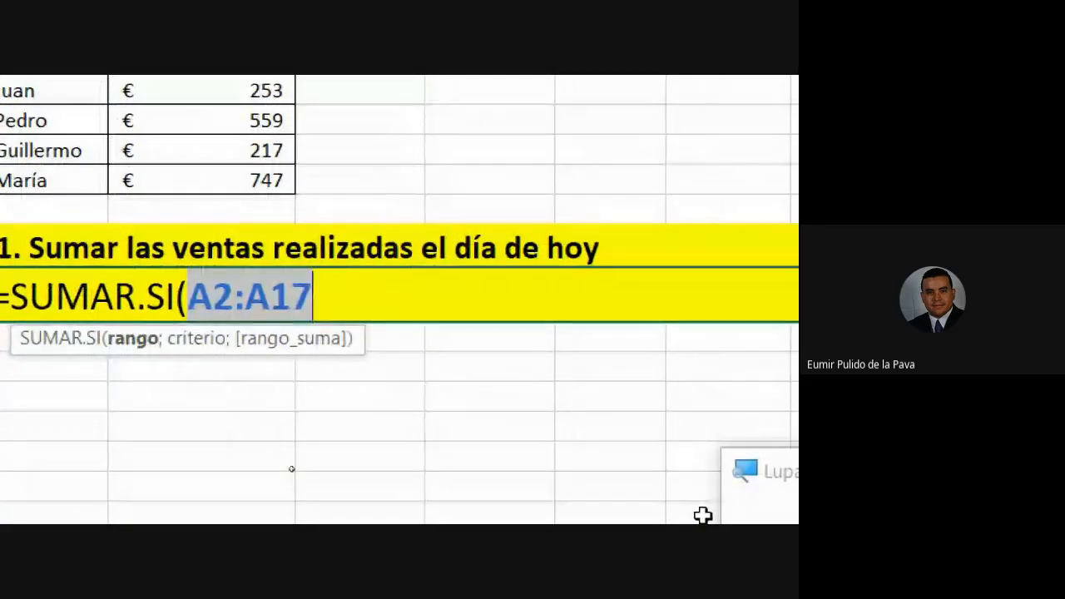
pyautogui.write(';"15/6/')
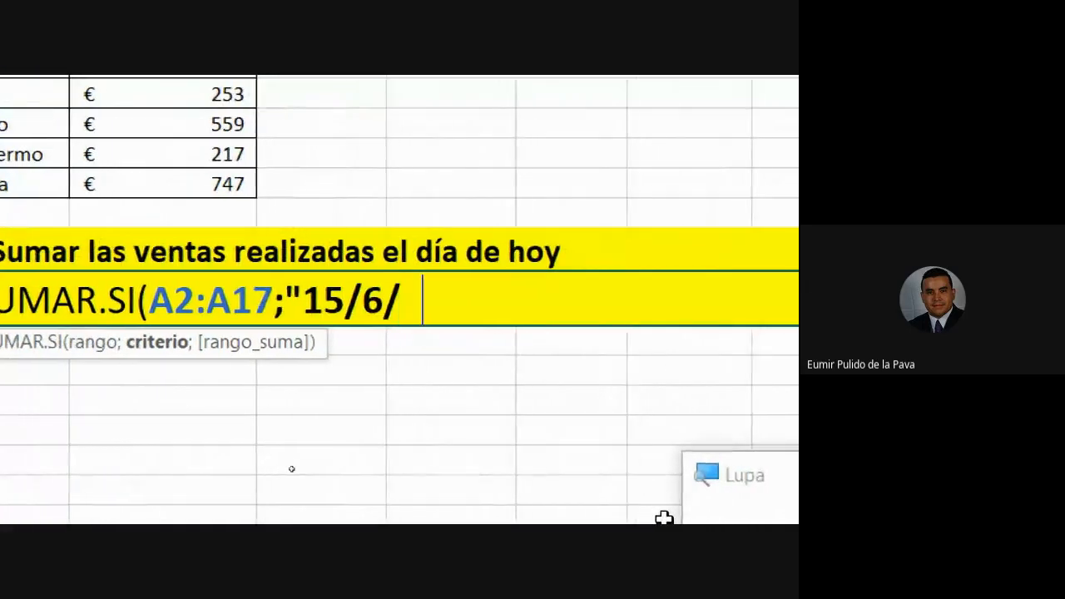
pyautogui.write('21')
pyautogui.press('BackSpace')
pyautogui.press('BackSpace')
pyautogui.press('BackSpace')
pyautogui.press('BackSpace')
pyautogui.press('BackSpace')
pyautogui.press('BackSpace')
pyautogui.press('BackSpace')
pyautogui.press('BackSpace')
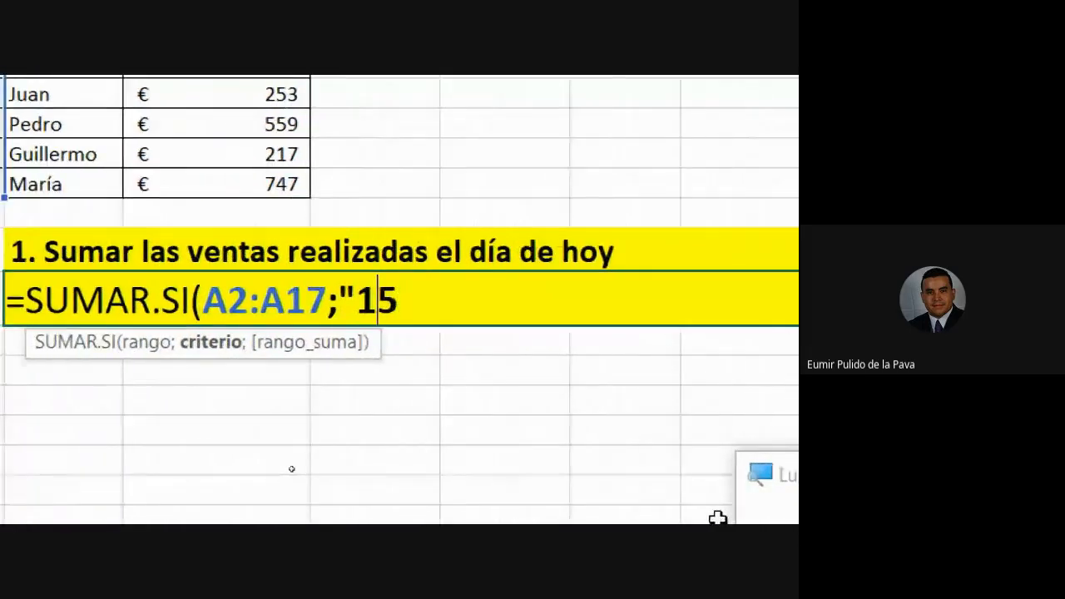
# Enter hoy() as the criterion of the SUMAR.SI formula and begin its sum range argument.
pyautogui.write('hoy()')
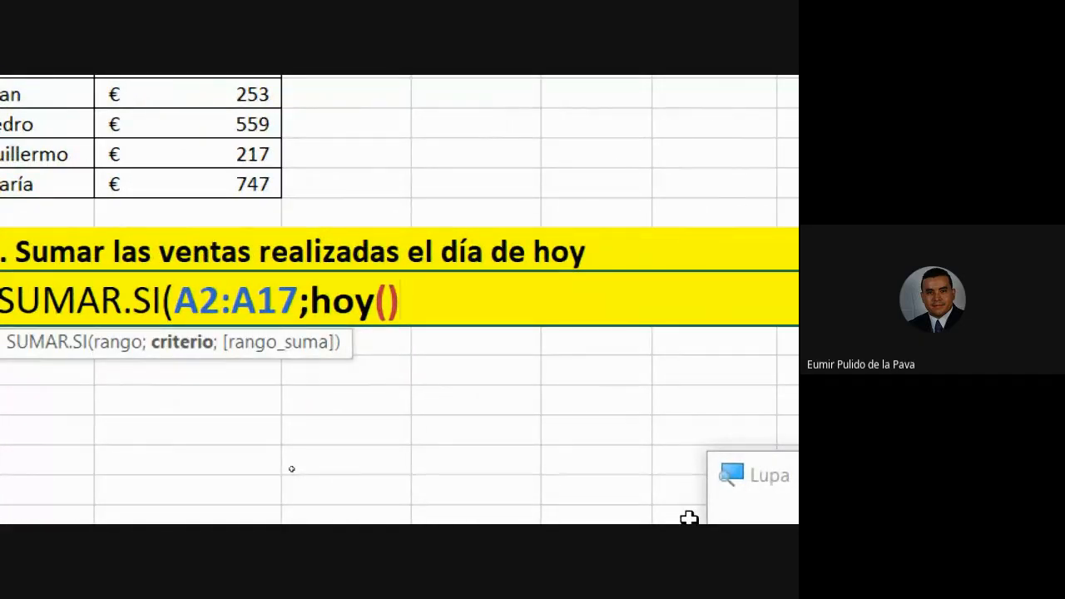
pyautogui.write(';')
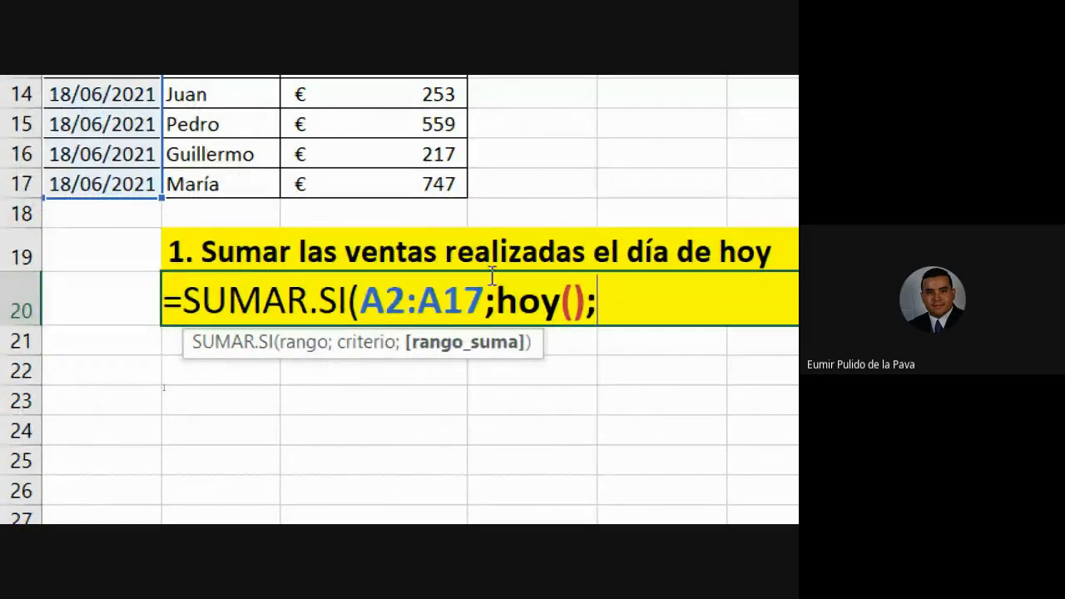
pyautogui.moveTo(497, 297); pyautogui.dragTo(586, 285)
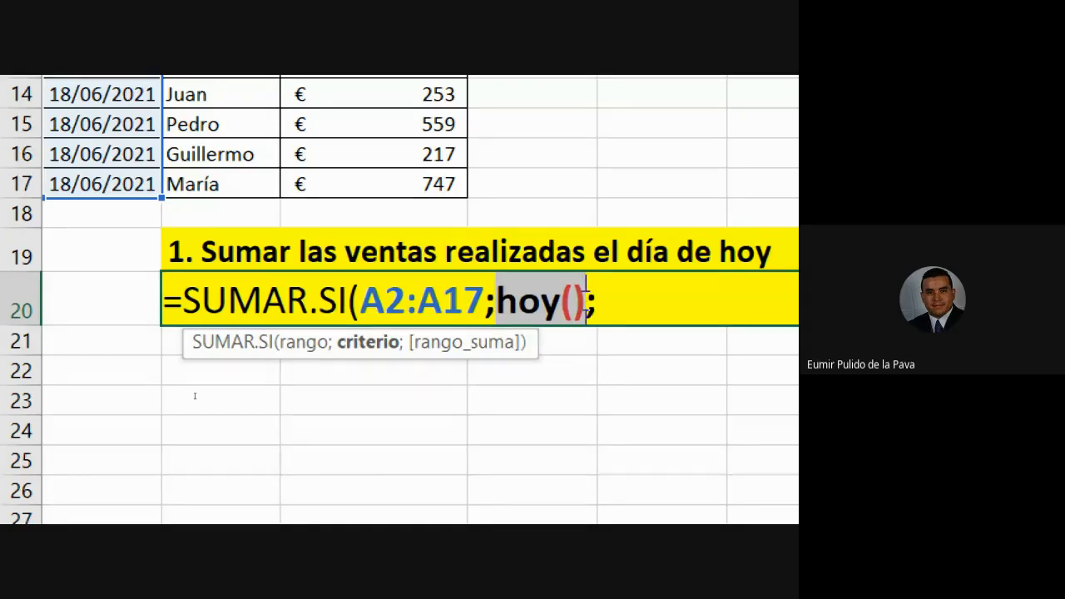
pyautogui.moveTo(497, 309); pyautogui.dragTo(566, 312)
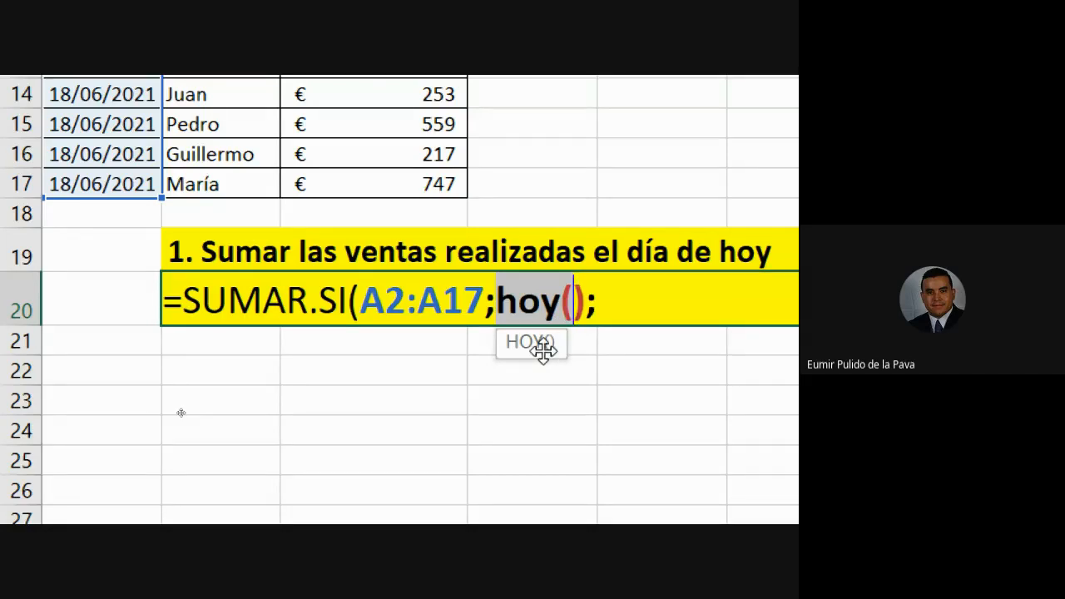
pyautogui.click(654, 291)
# Set C2:C17 as the sum range, close the formula in B20 and confirm it.
pyautogui.scroll(3, 298, 109)
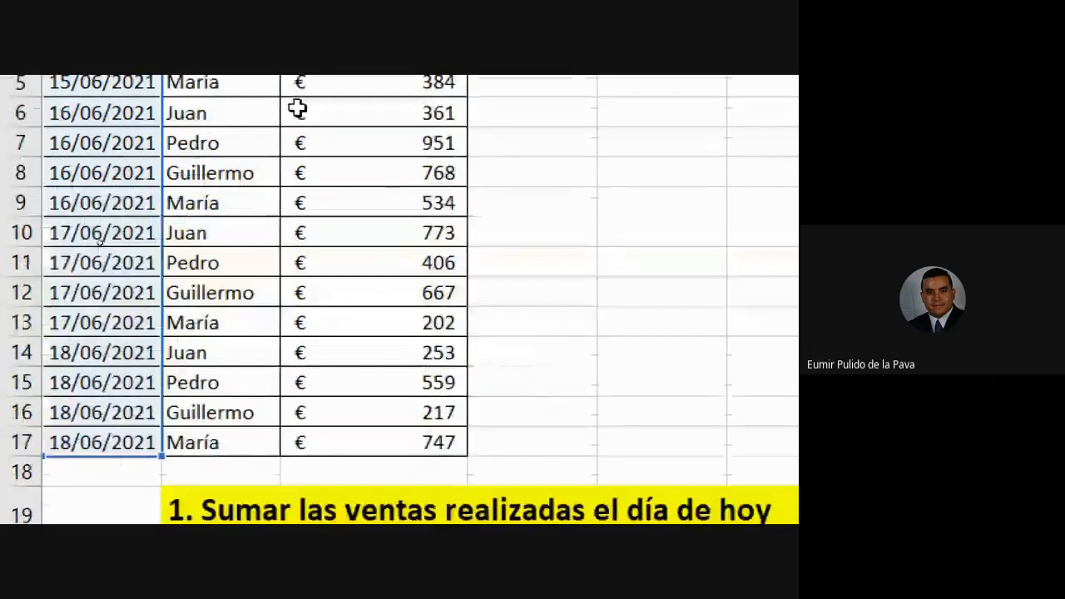
pyautogui.moveTo(330, 218); pyautogui.dragTo(357, 402)
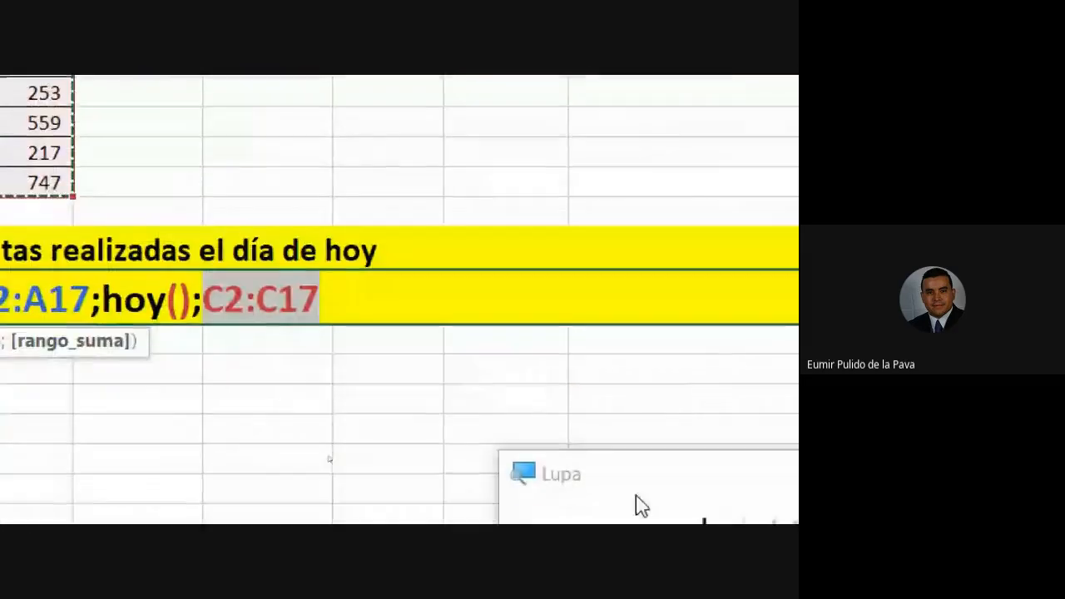
pyautogui.write(')')
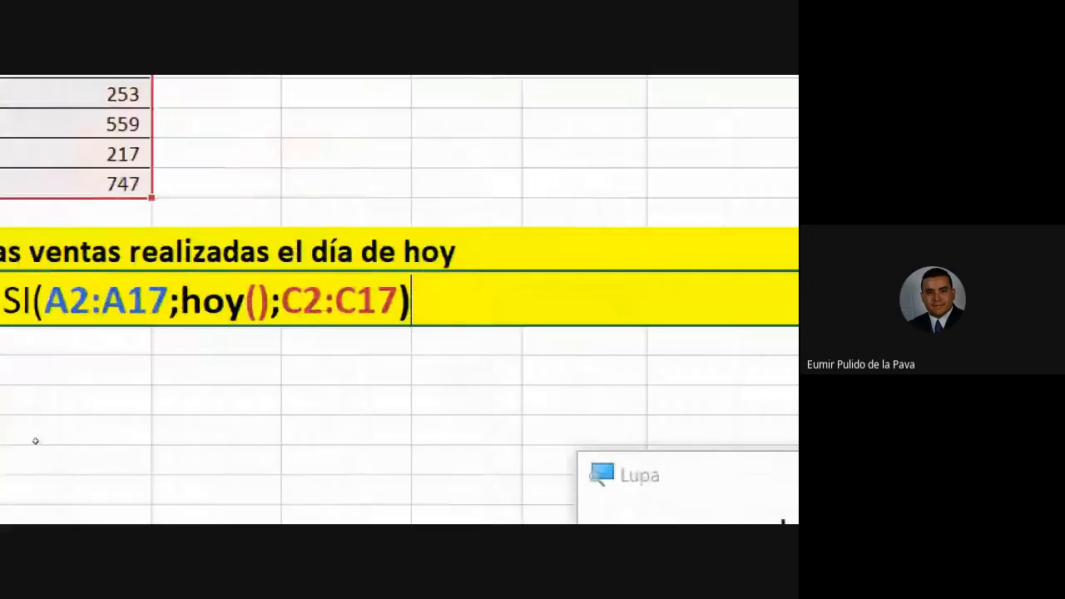
pyautogui.press('Return')
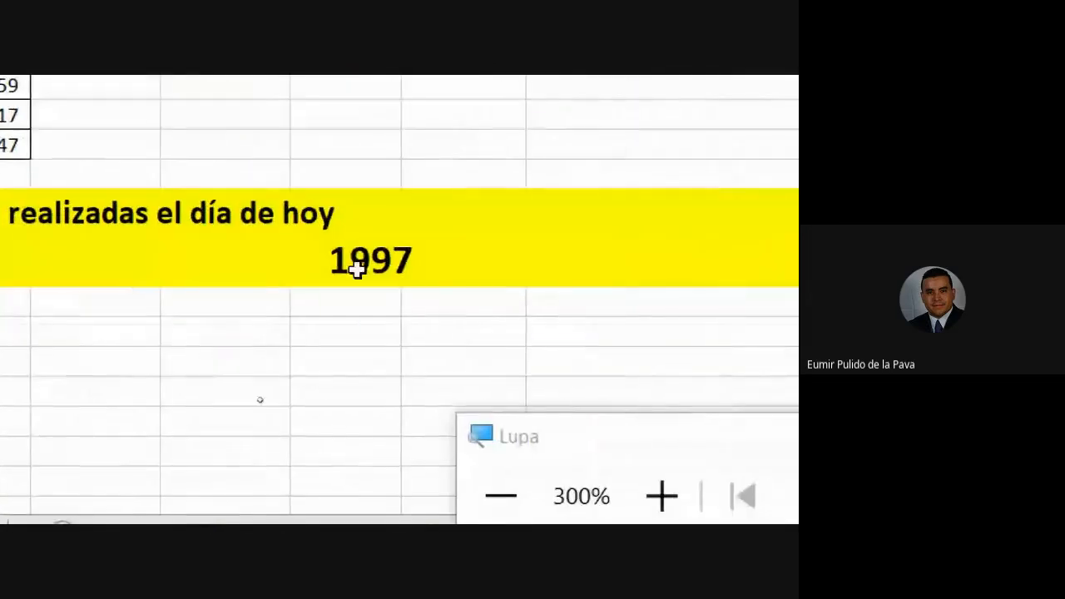
# Examine the amounts in C2:C5 and the HOY() criterion within the SUMAR.SI formula in B20.
pyautogui.click(324, 266)
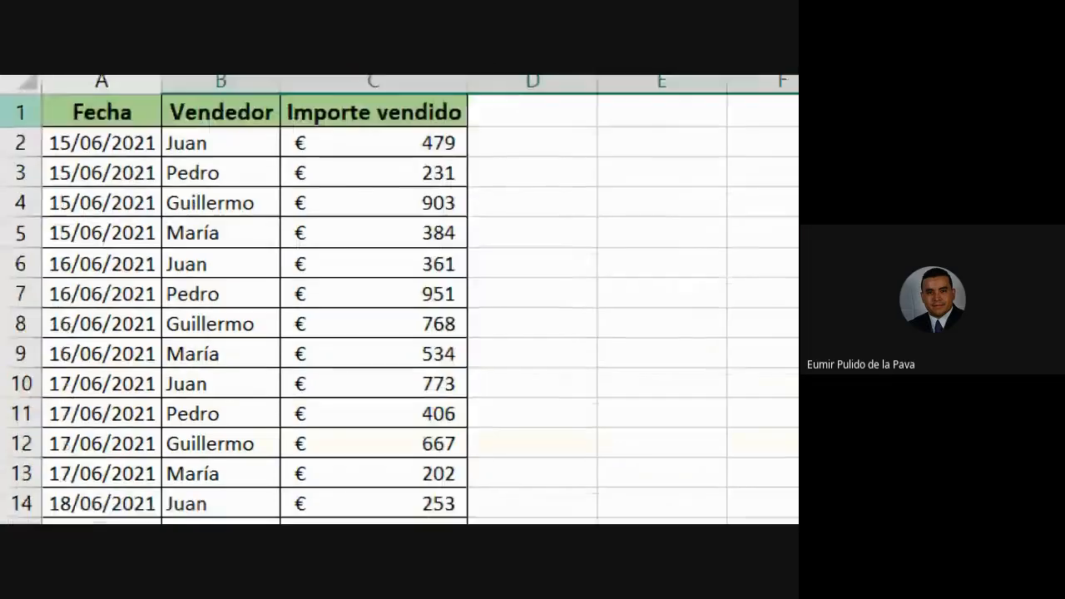
pyautogui.moveTo(352, 145); pyautogui.dragTo(357, 241)
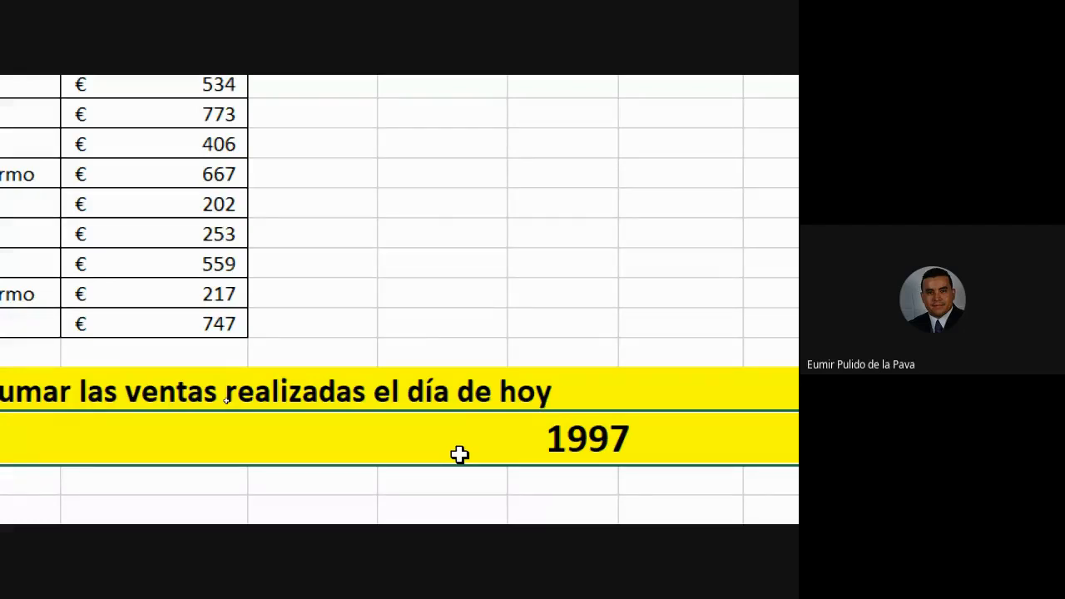
pyautogui.doubleClick(459, 454)
pyautogui.moveTo(502, 310); pyautogui.dragTo(596, 309)
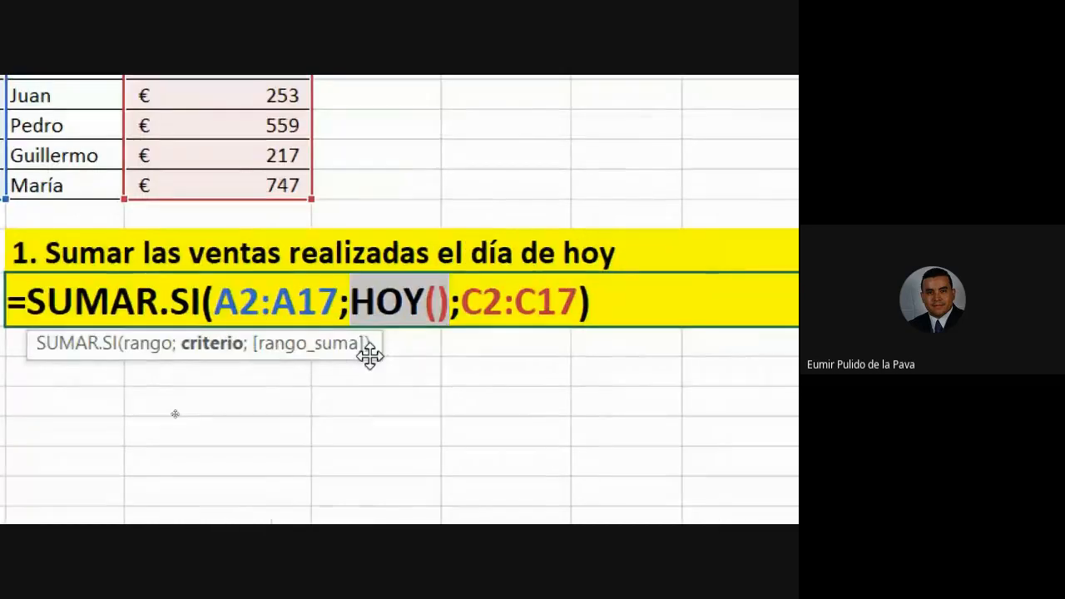
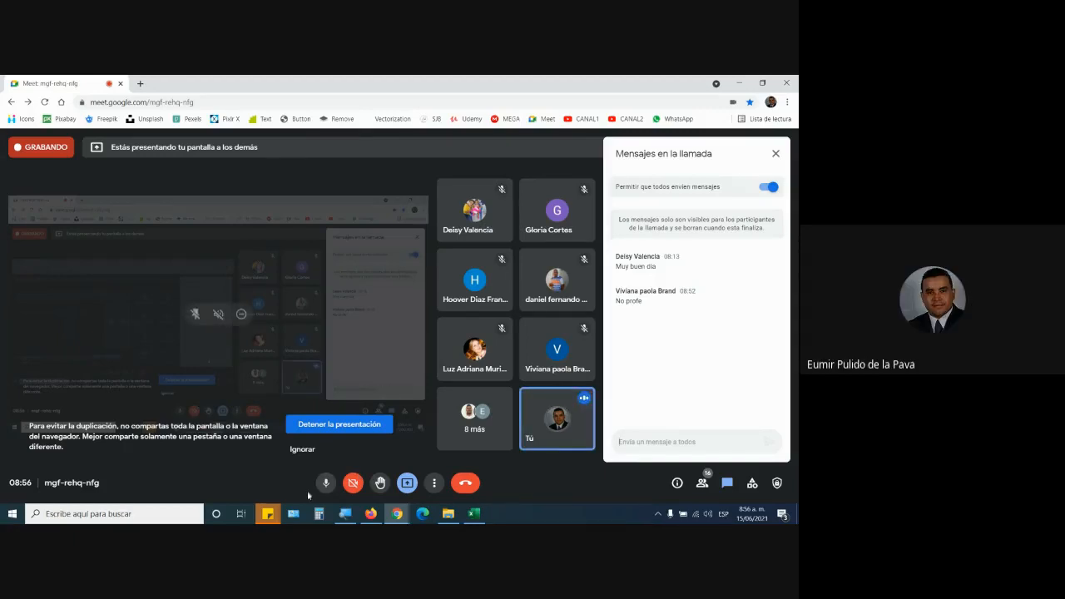
# Switch to Firefox and open the course file Funciones estadísticas.xlsx with Excel.
pyautogui.click(447, 514)
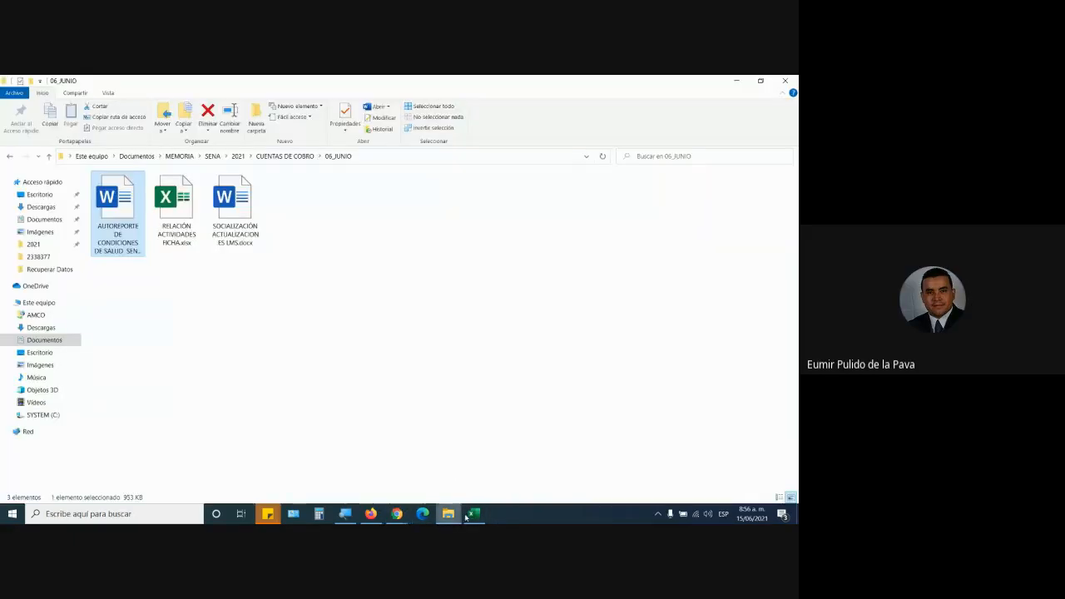
pyautogui.click(371, 513)
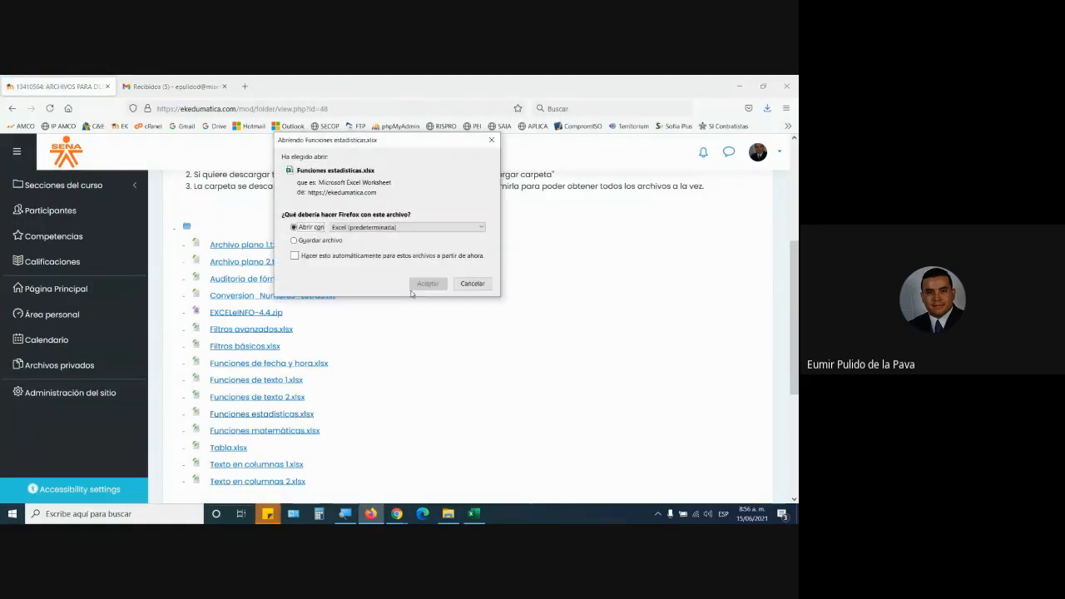
pyautogui.click(421, 284)
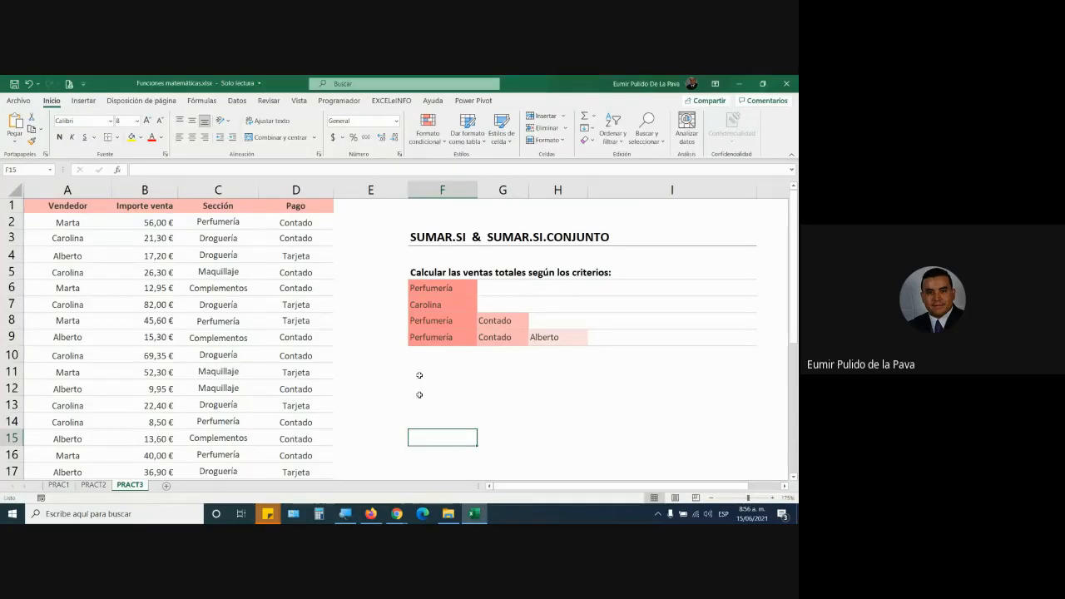
# Close the Funciones matemáticas.xlsx workbook without saving its changes.
pyautogui.moveTo(474, 513)
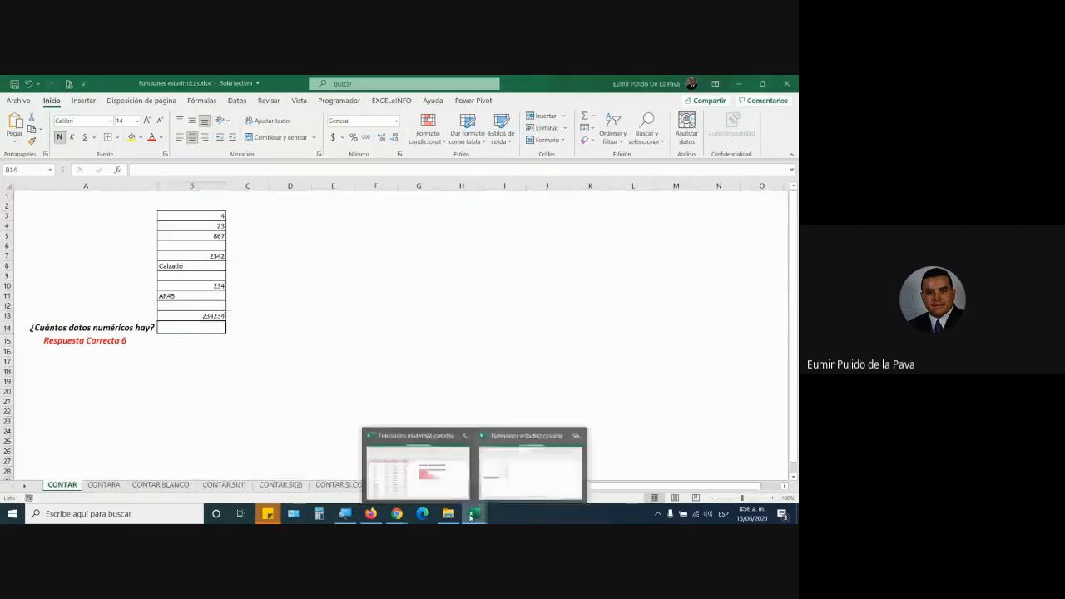
pyautogui.click(416, 466)
pyautogui.click(794, 80)
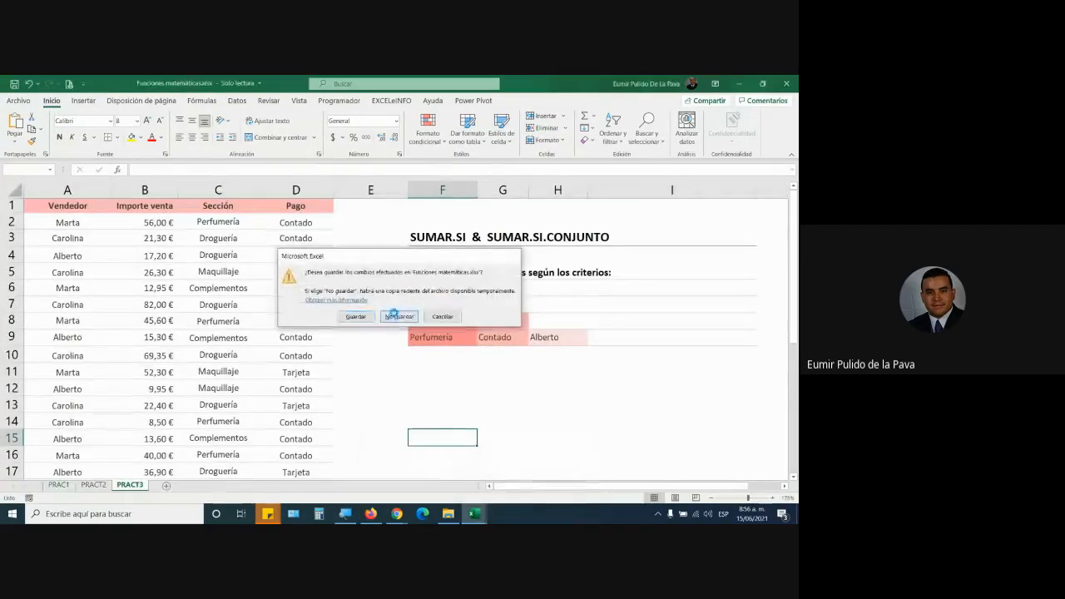
pyautogui.click(399, 315)
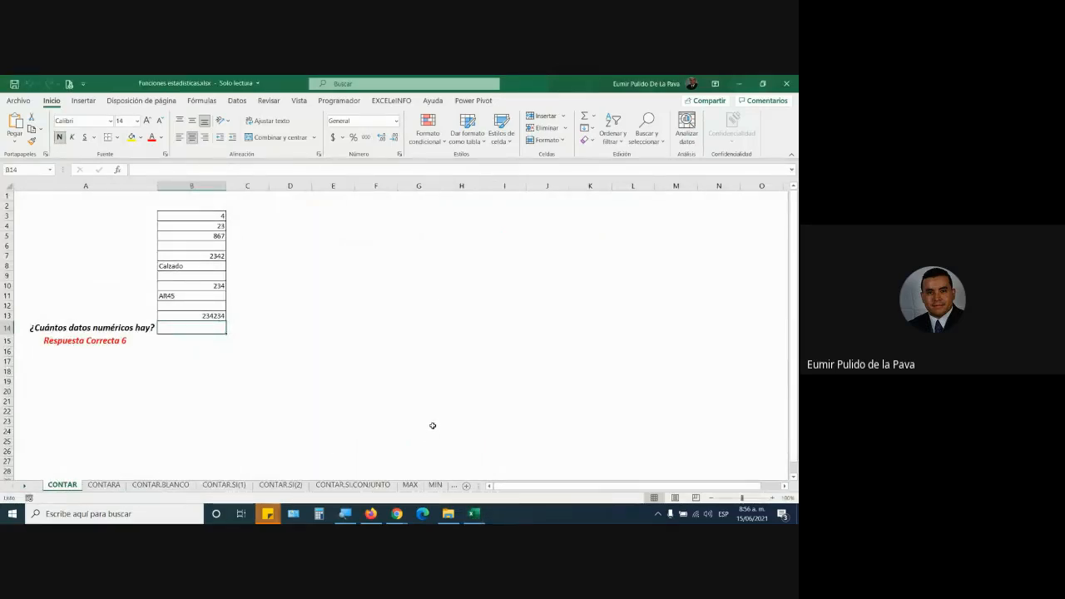
# Count the numeric data on the CONTAR sheet by entering =CONTAR(B3:B13) in B14.
pyautogui.press('super+plus')
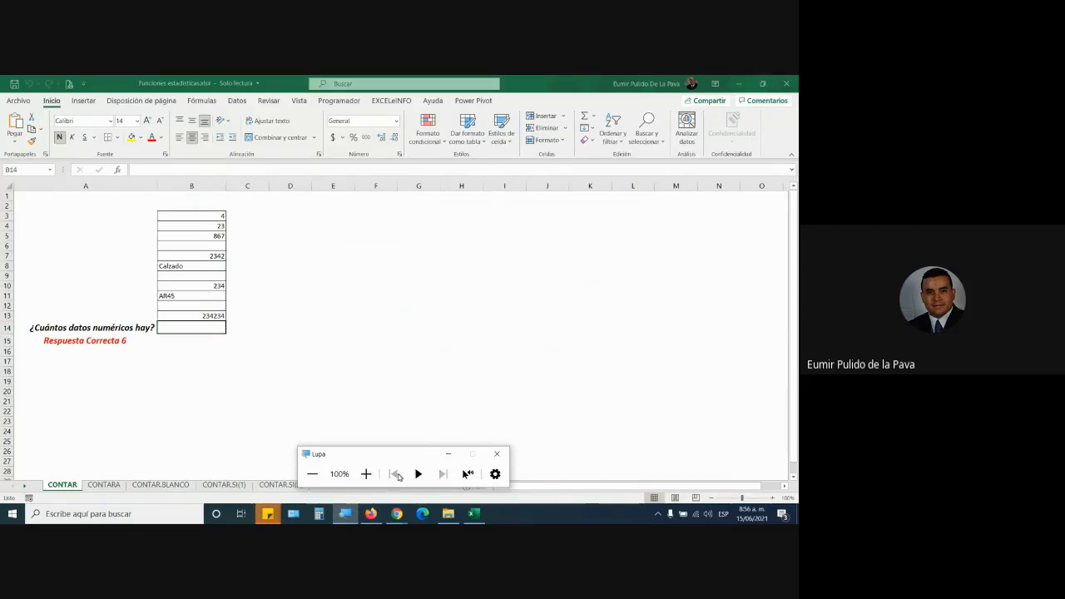
pyautogui.click(366, 473)
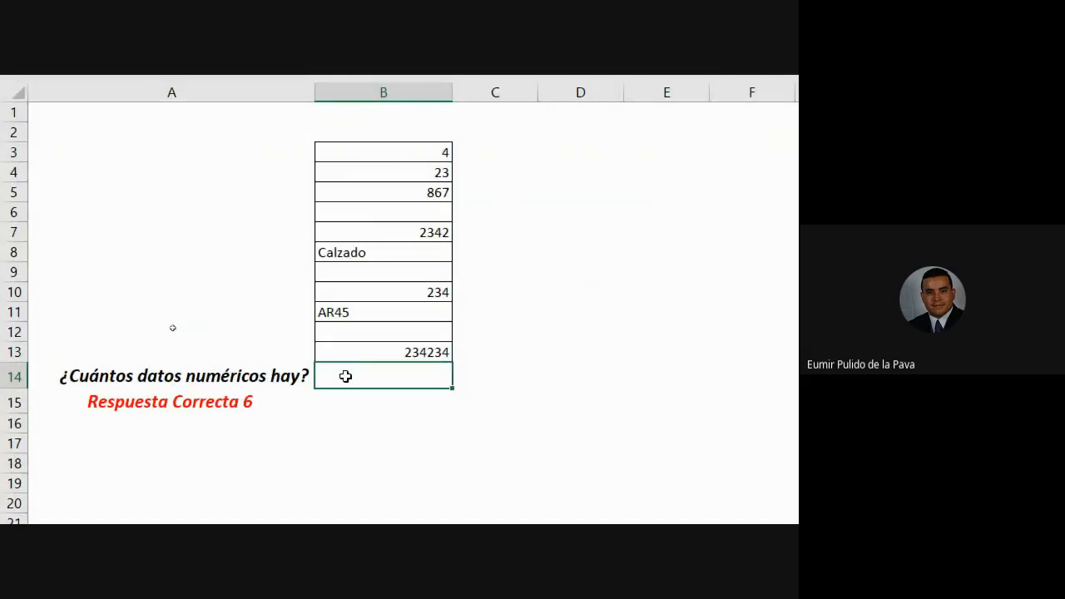
pyautogui.write('=')
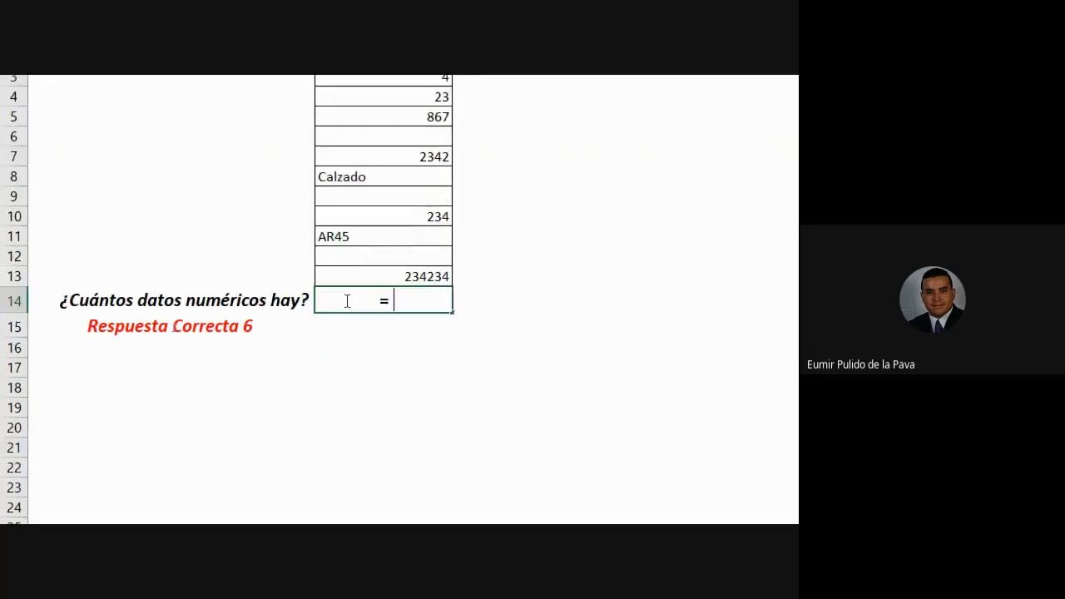
pyautogui.write('CONTAR')
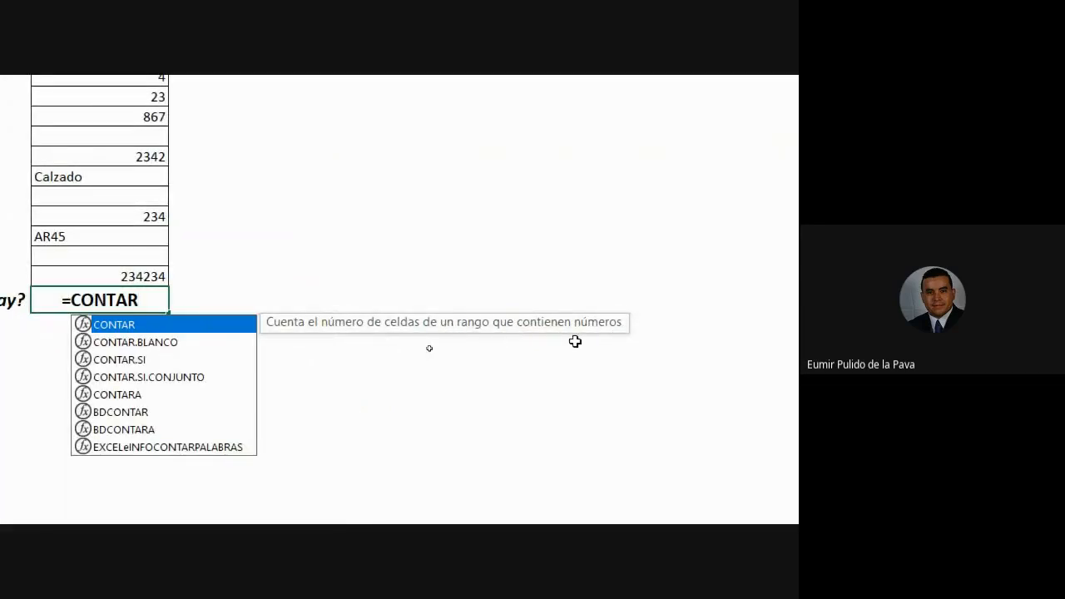
pyautogui.write('(')
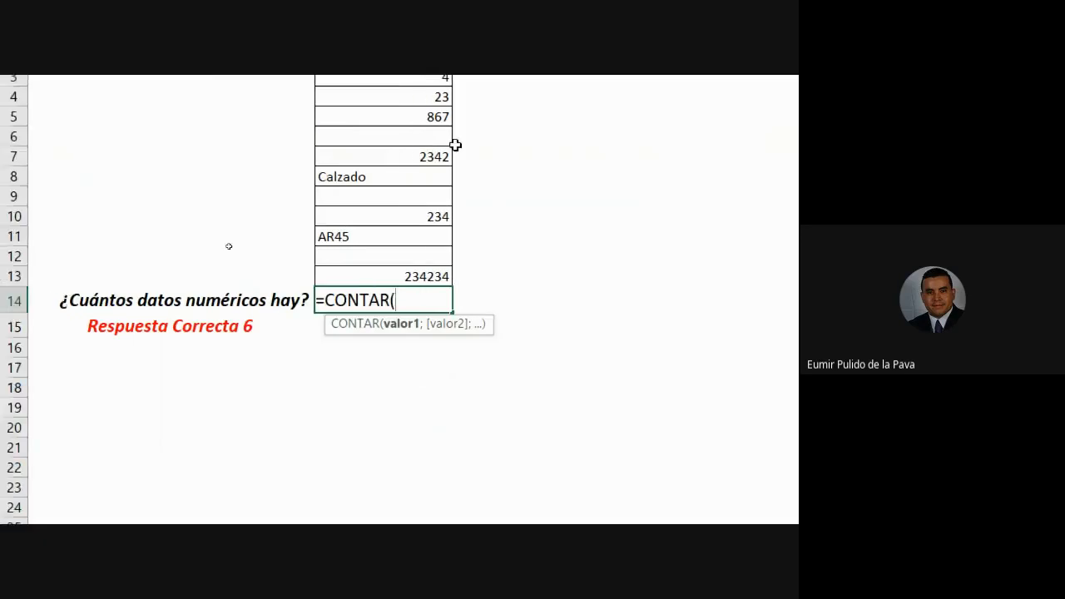
pyautogui.moveTo(385, 150); pyautogui.dragTo(368, 349)
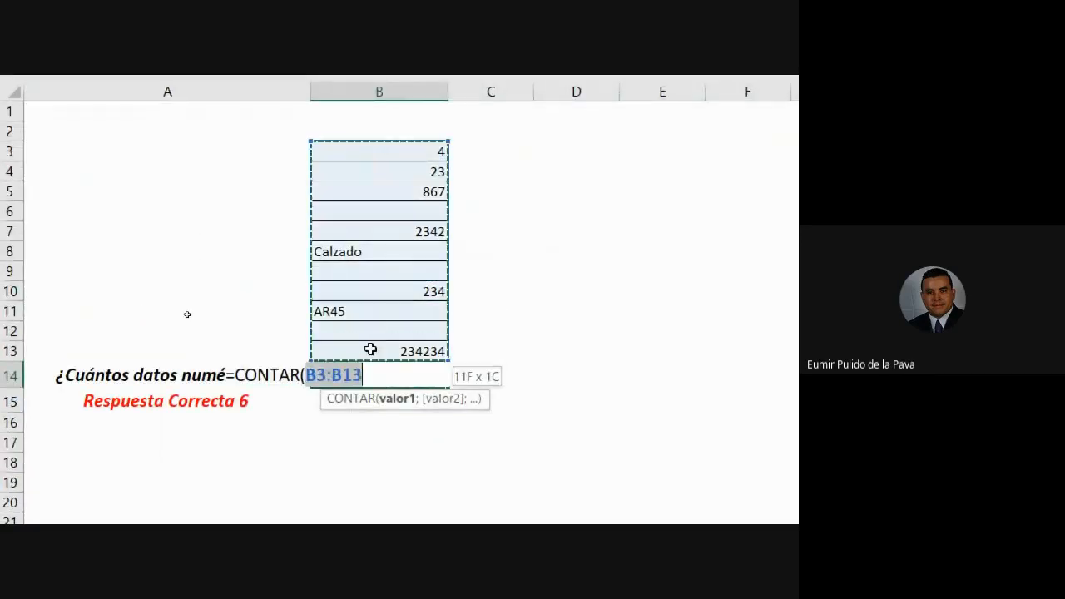
pyautogui.write(')')
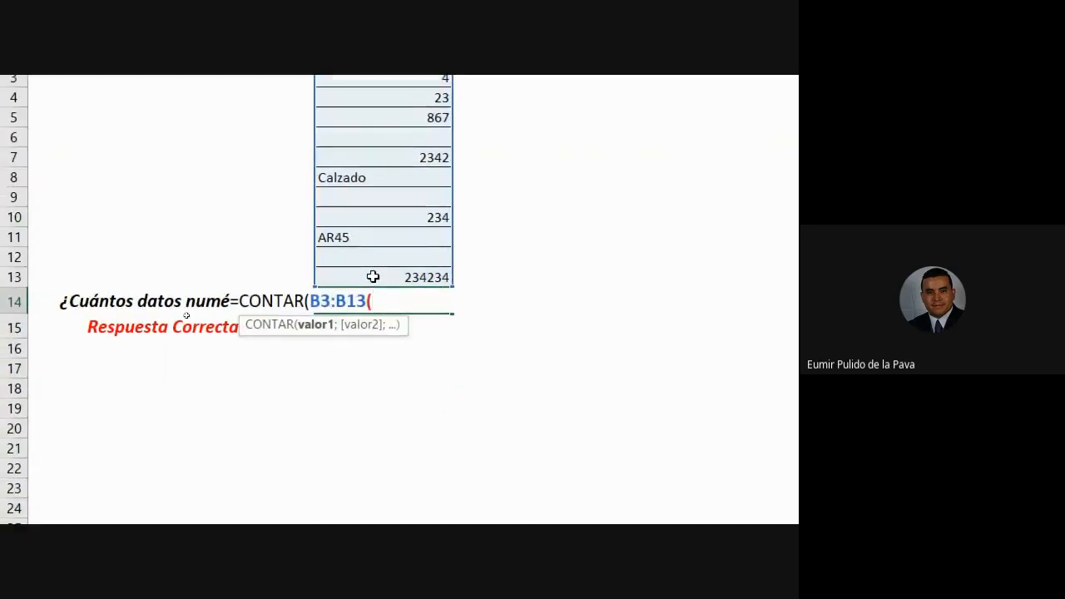
pyautogui.press('Return')
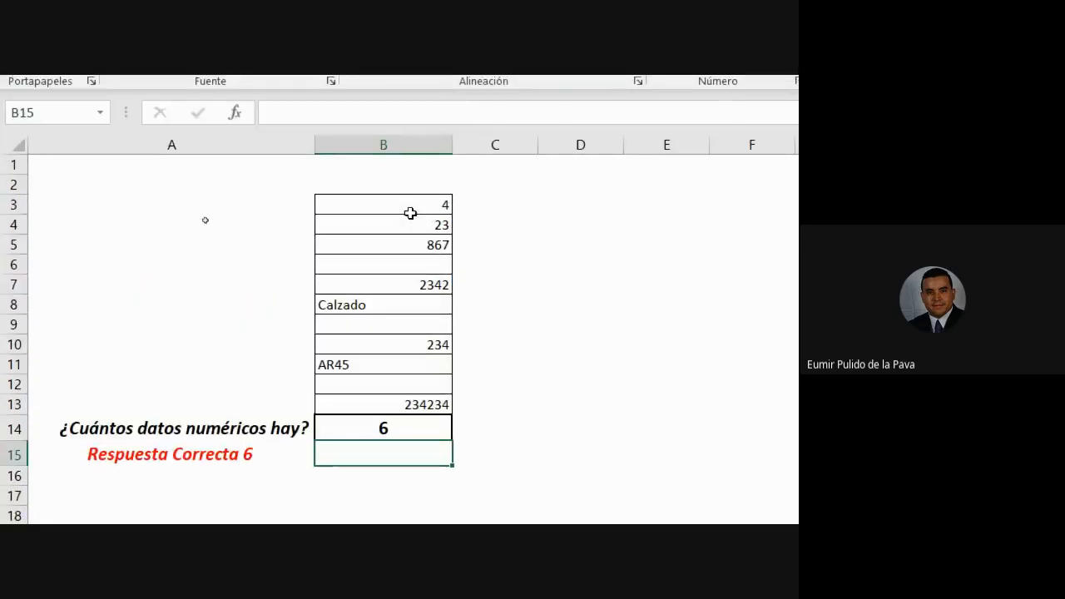
# Check the contents of B3 to B13 one by one and review the CONTAR formula in B14.
pyautogui.click(410, 200)
pyautogui.click(410, 228)
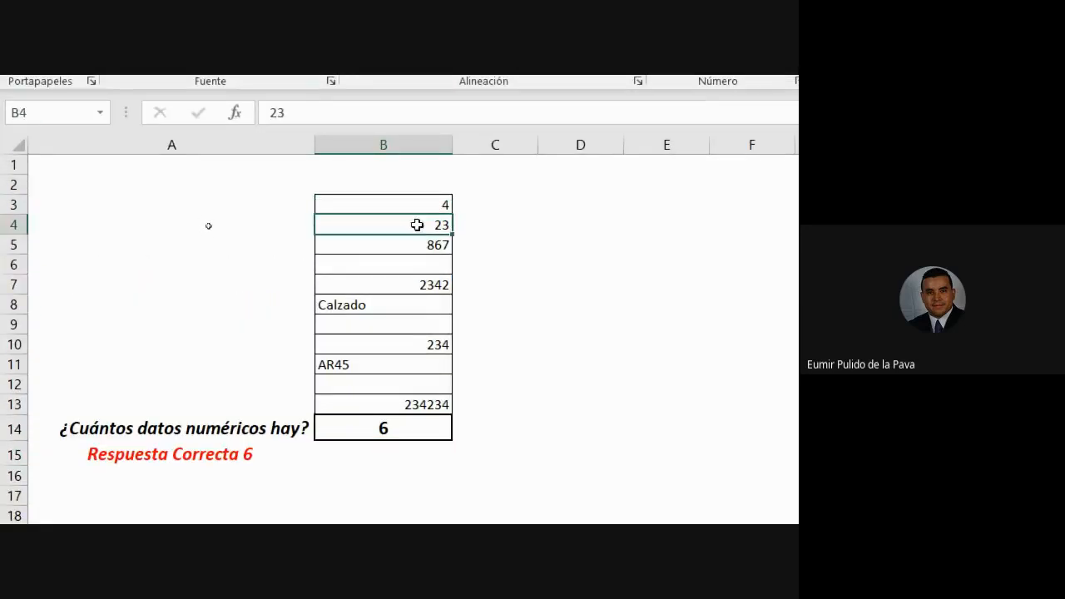
pyautogui.click(408, 248)
pyautogui.click(405, 266)
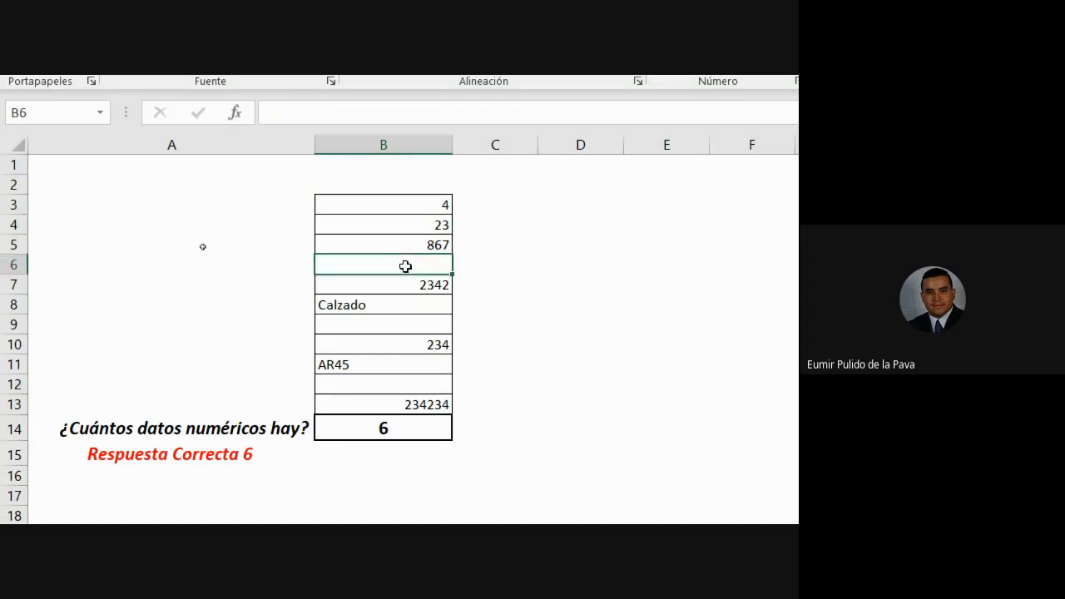
pyautogui.click(404, 285)
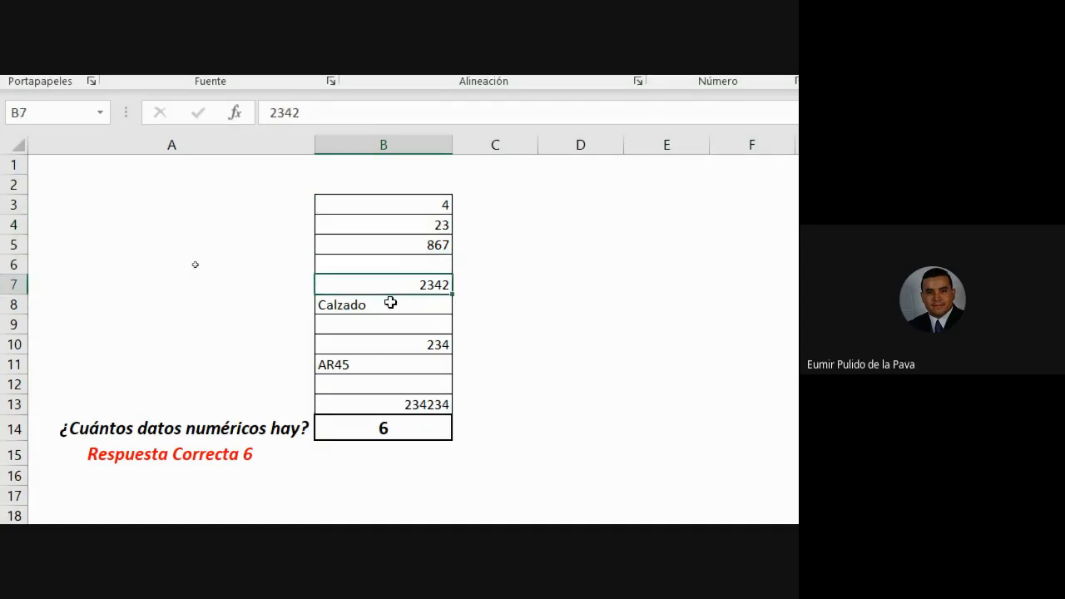
pyautogui.click(390, 303)
pyautogui.click(391, 327)
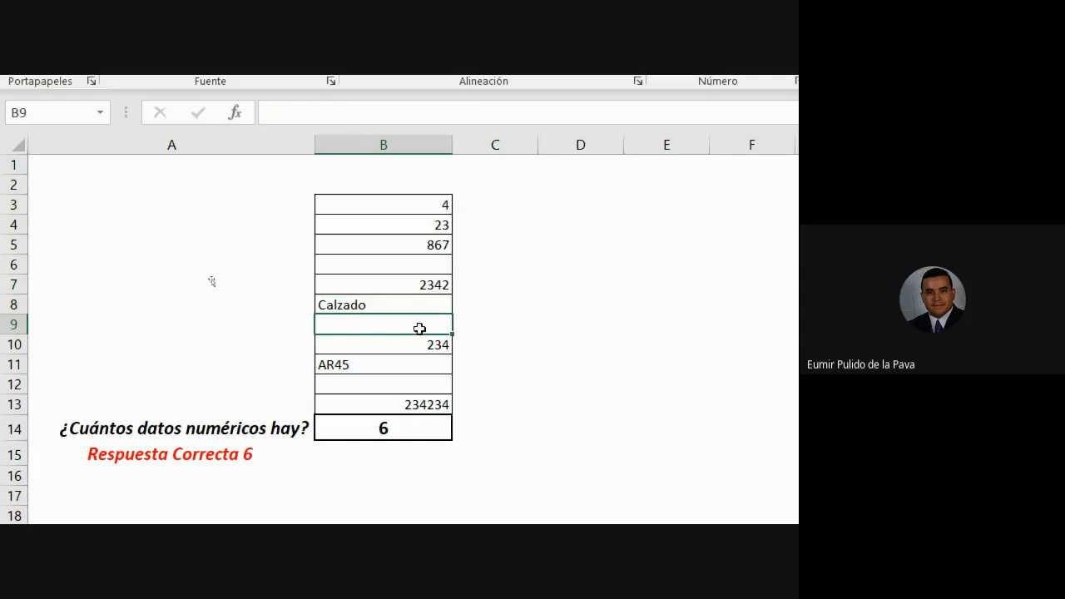
pyautogui.click(407, 344)
pyautogui.click(371, 366)
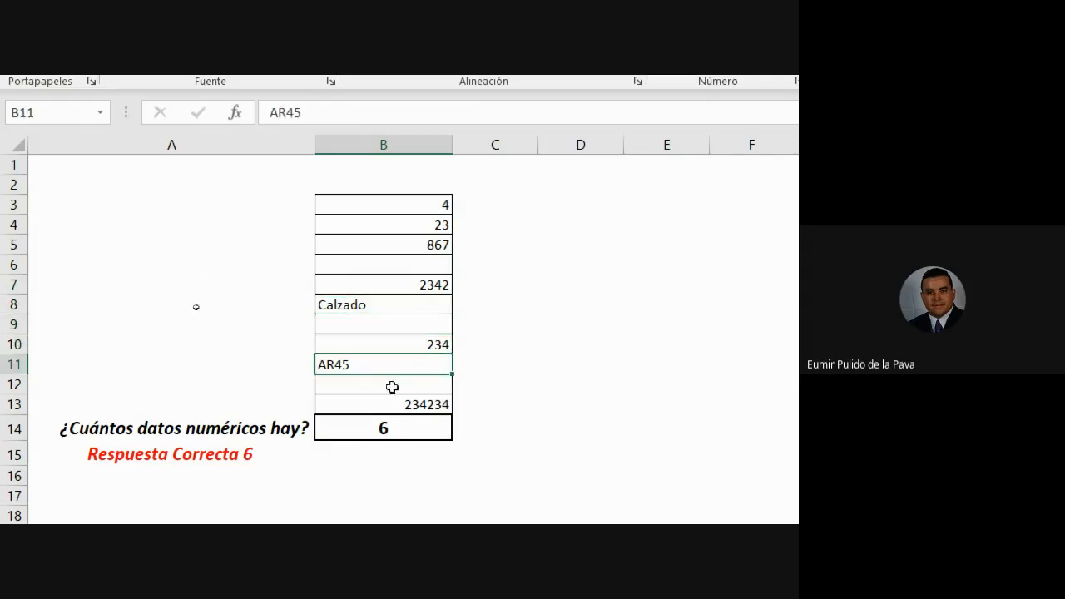
pyautogui.click(390, 385)
pyautogui.click(390, 404)
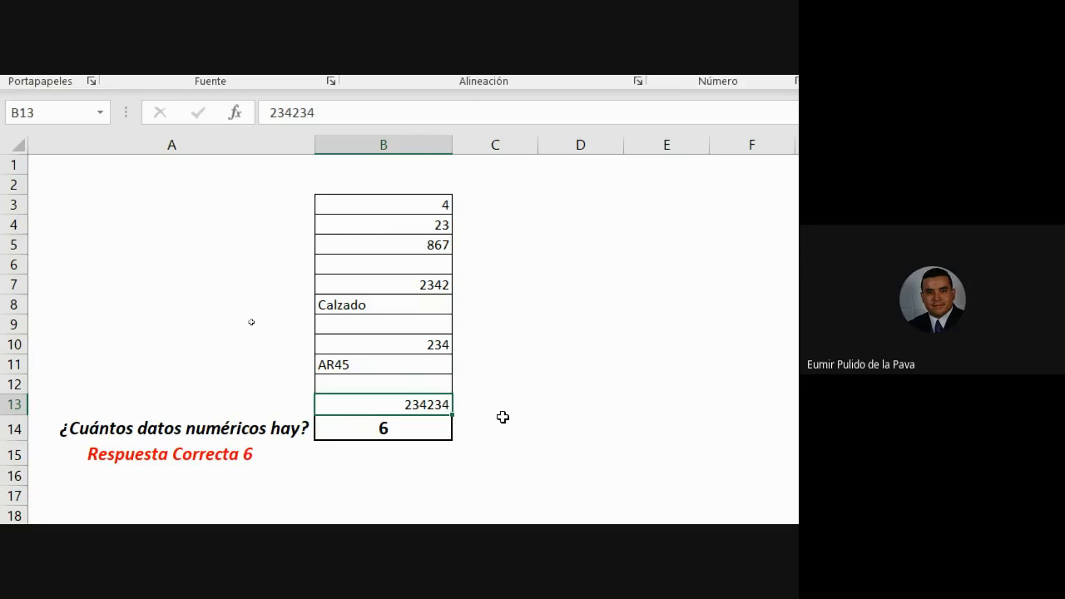
pyautogui.doubleClick(438, 435)
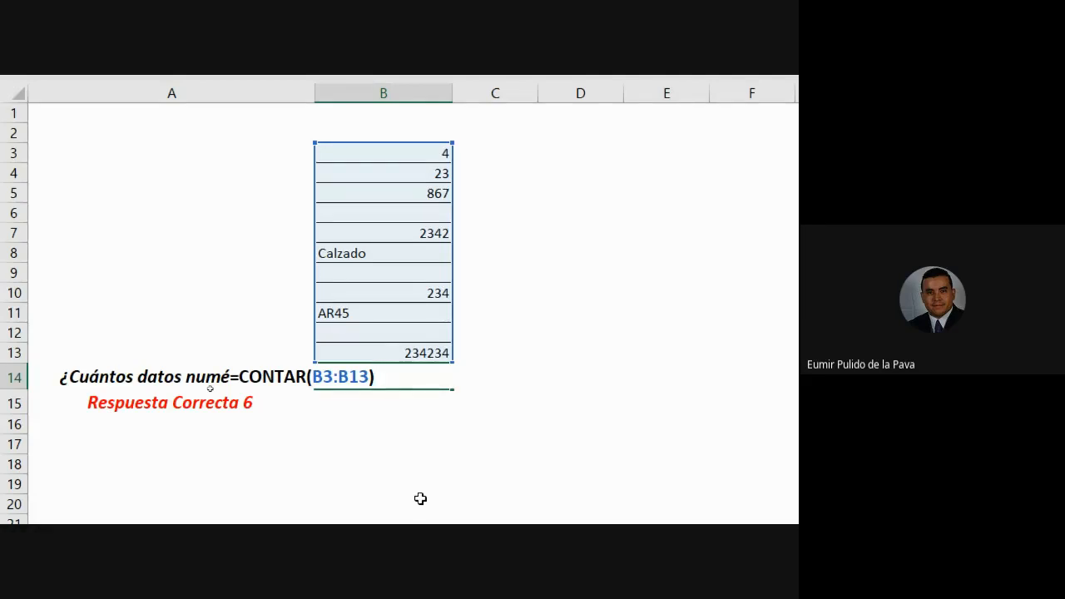
pyautogui.press('Return')
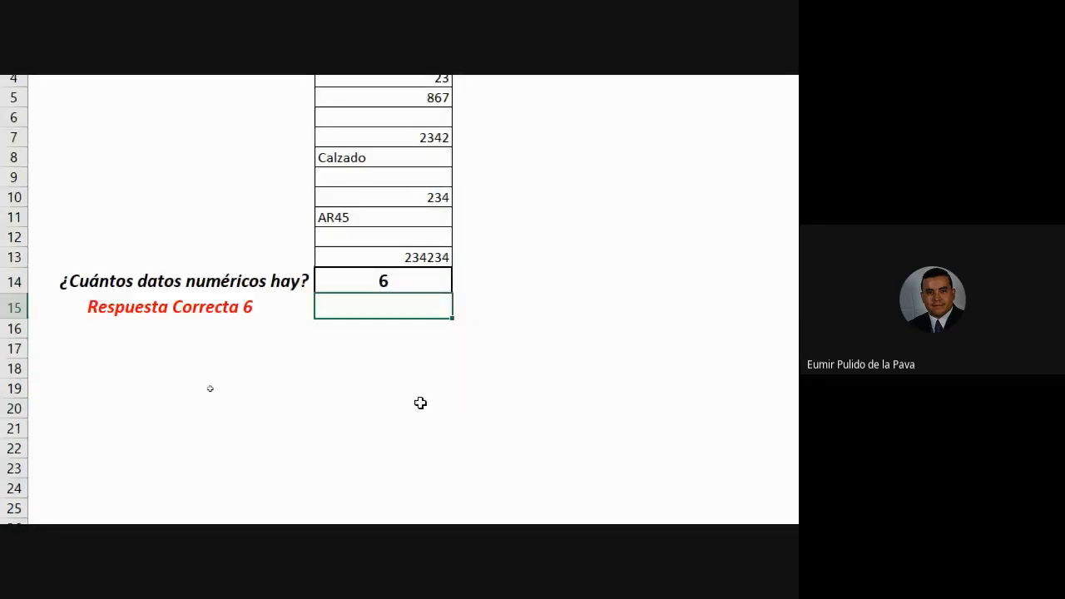
pyautogui.click(399, 281)
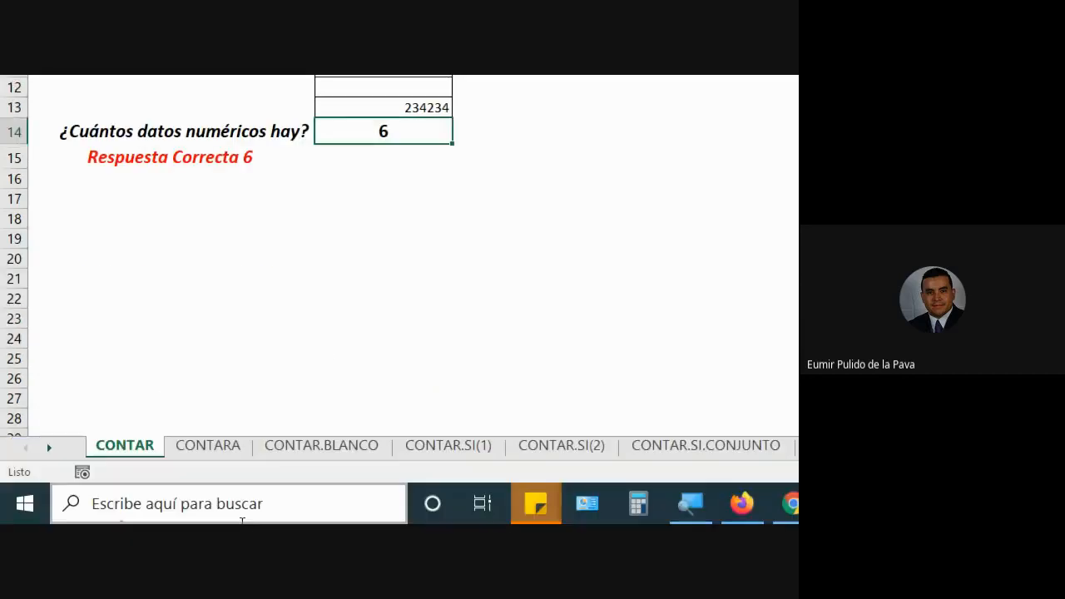
# Switch to the CONTARA sheet and begin a CONTARA formula in B14 for the total number of data.
pyautogui.click(236, 452)
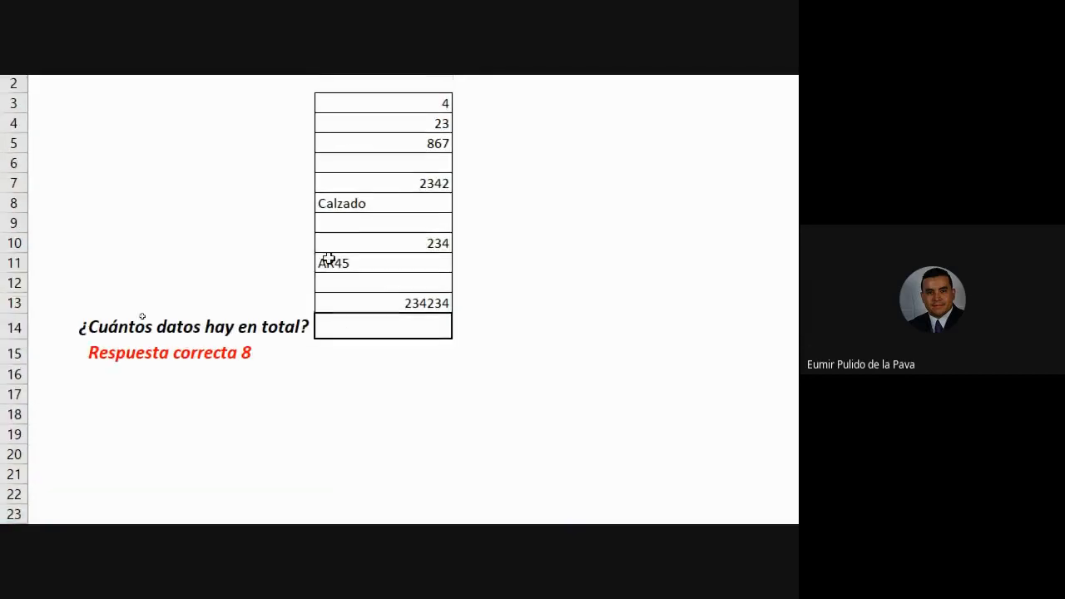
pyautogui.click(361, 327)
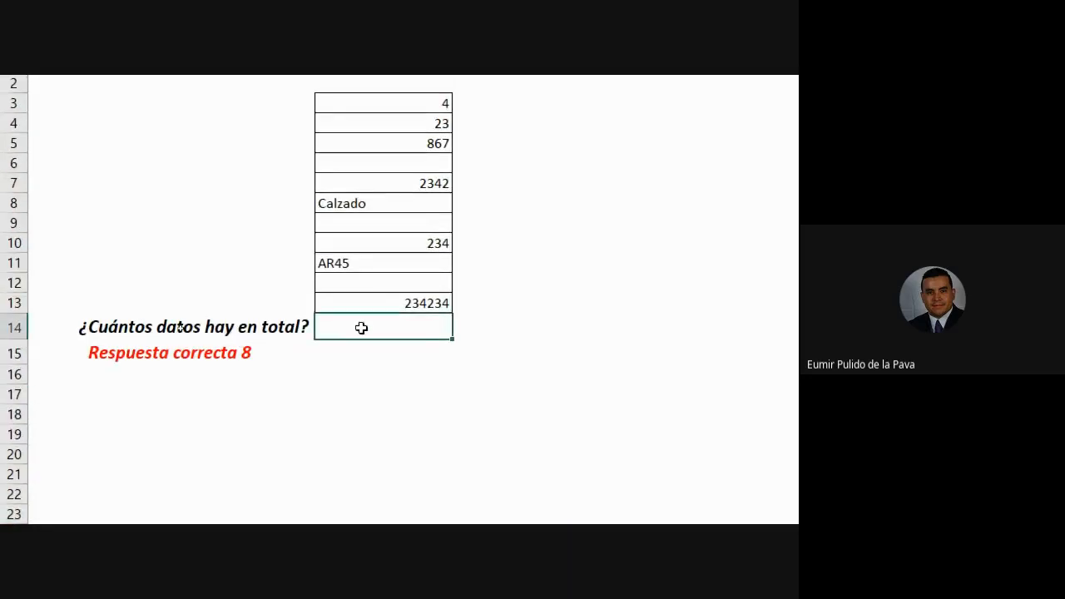
pyautogui.write('=CONTAR')
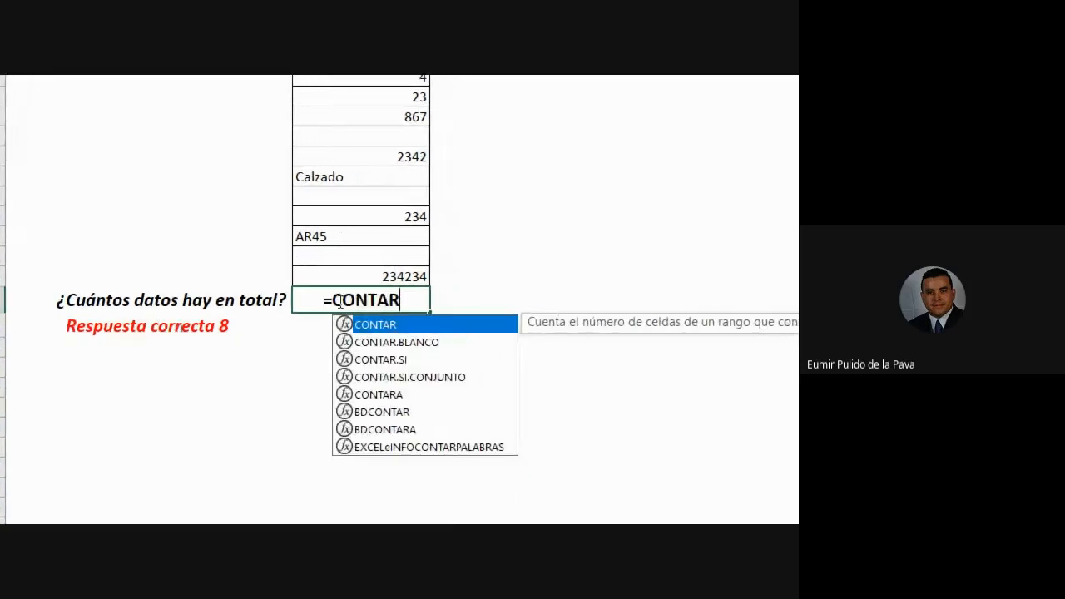
pyautogui.write('A')
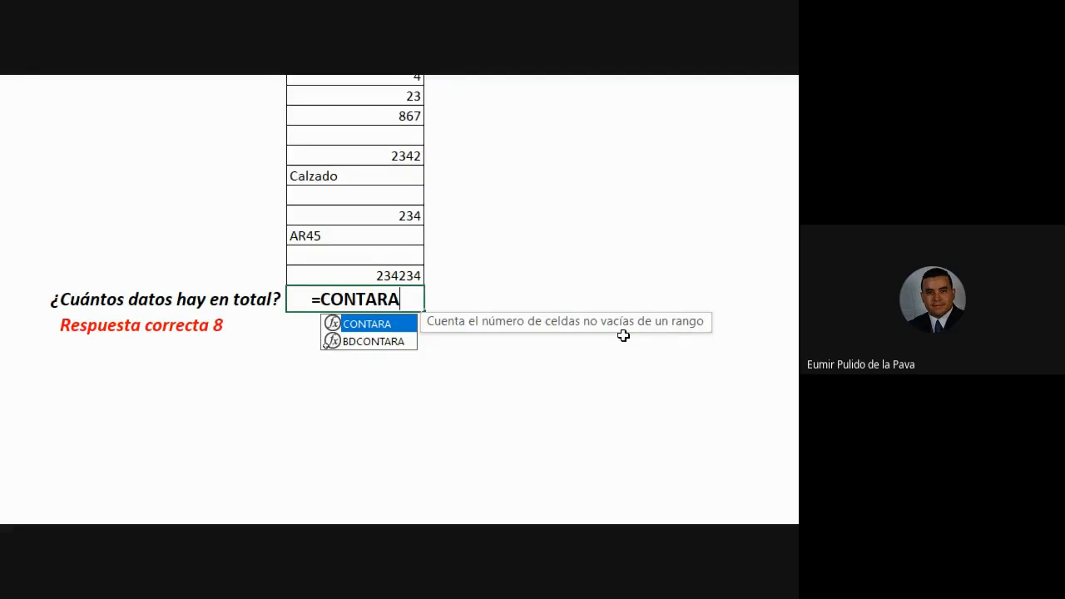
# Switch to the Google Meet call and admit the person asking to join.
pyautogui.moveTo(491, 499)
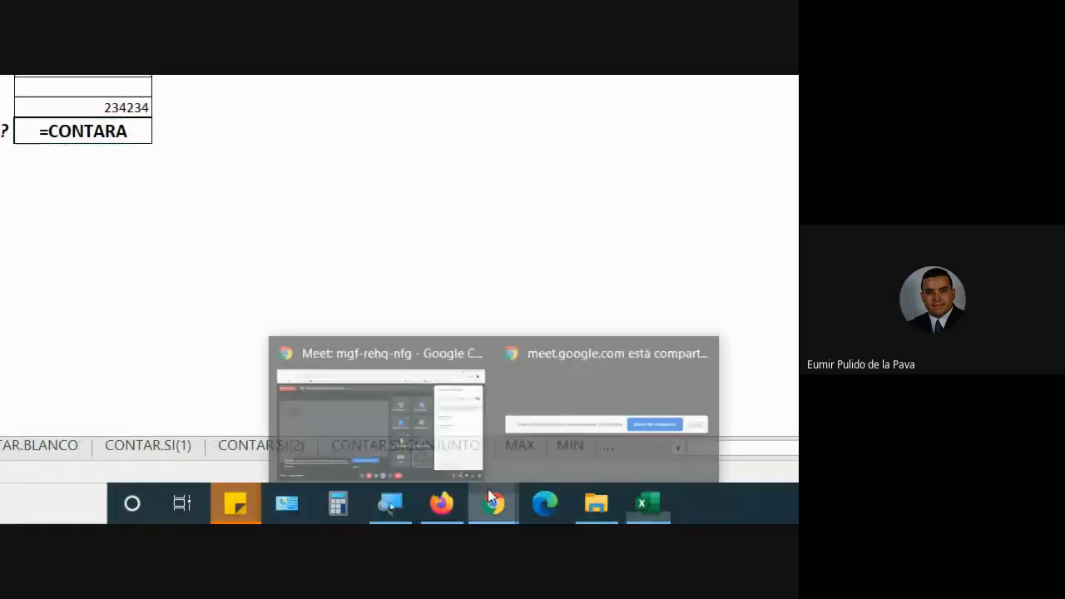
pyautogui.click(404, 419)
pyautogui.click(701, 236)
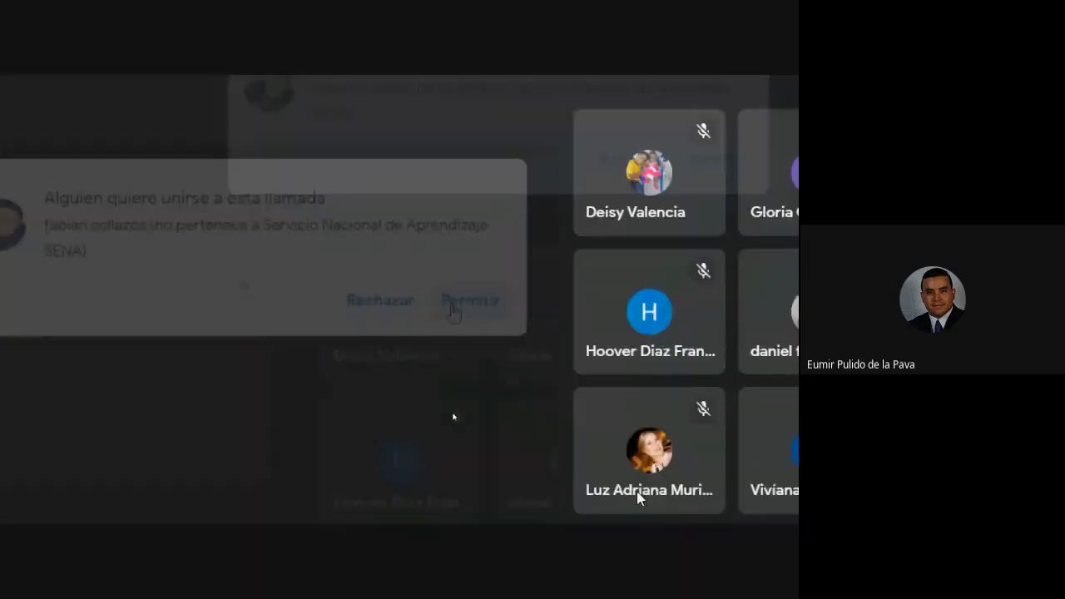
# Return to the workbook and complete the formula =CONTARA(B3:B13) in B14.
pyautogui.click(644, 504)
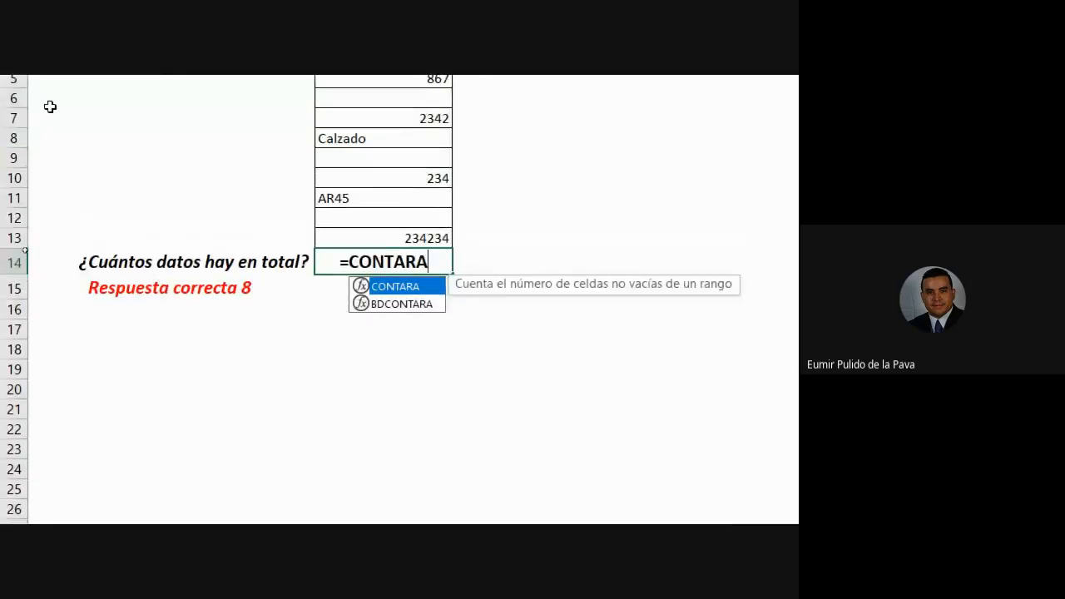
pyautogui.write('(')
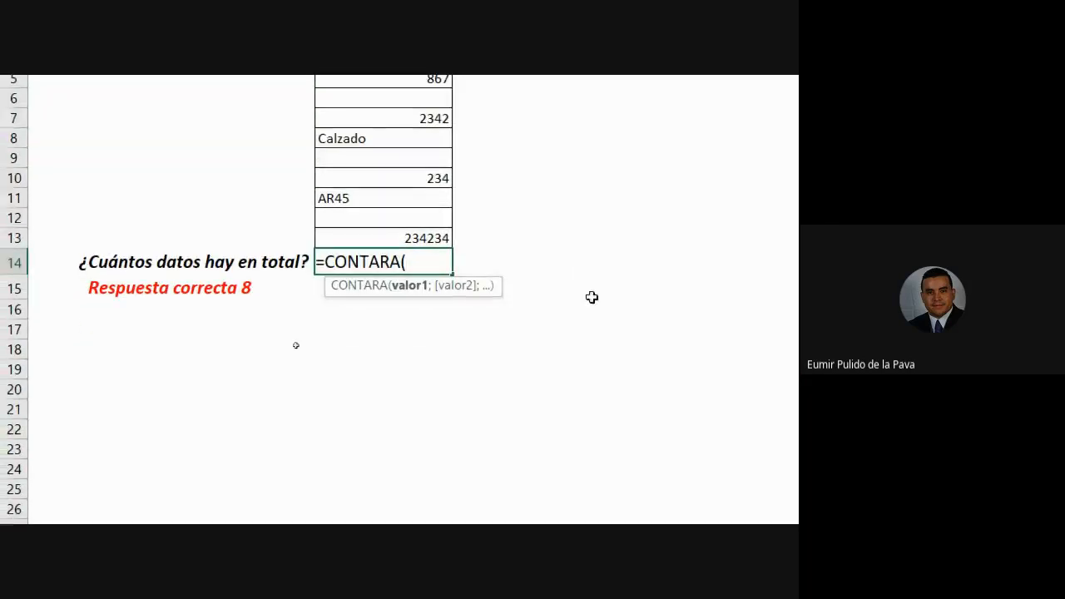
pyautogui.moveTo(418, 116); pyautogui.dragTo(402, 334)
pyautogui.write(')')
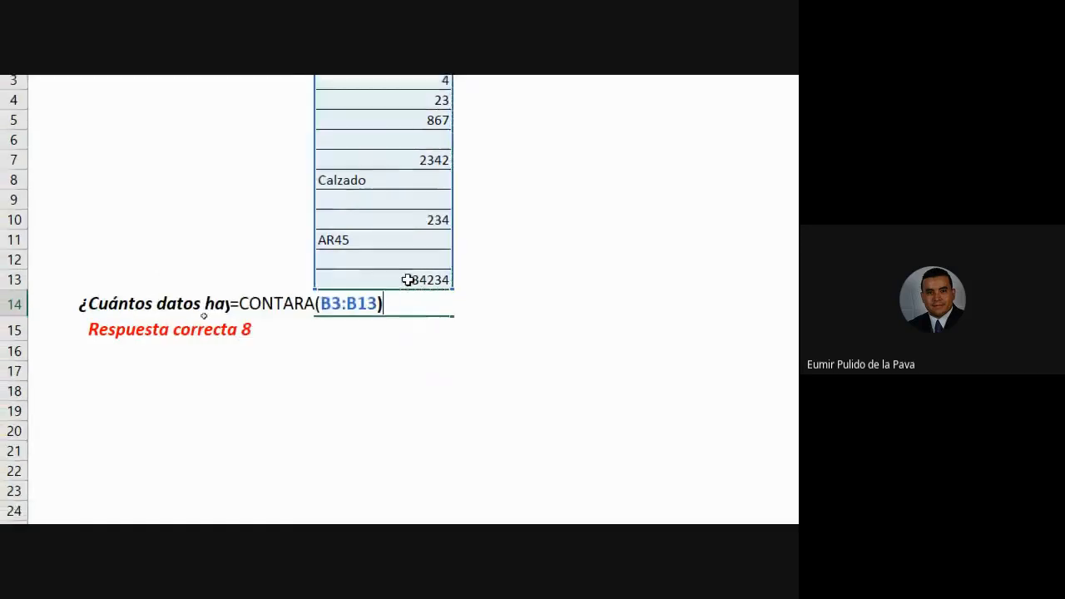
pyautogui.press('Return')
# Check the filled cells between B3 and B13 one by one and review the CONTARA formula in B14.
pyautogui.click(409, 163)
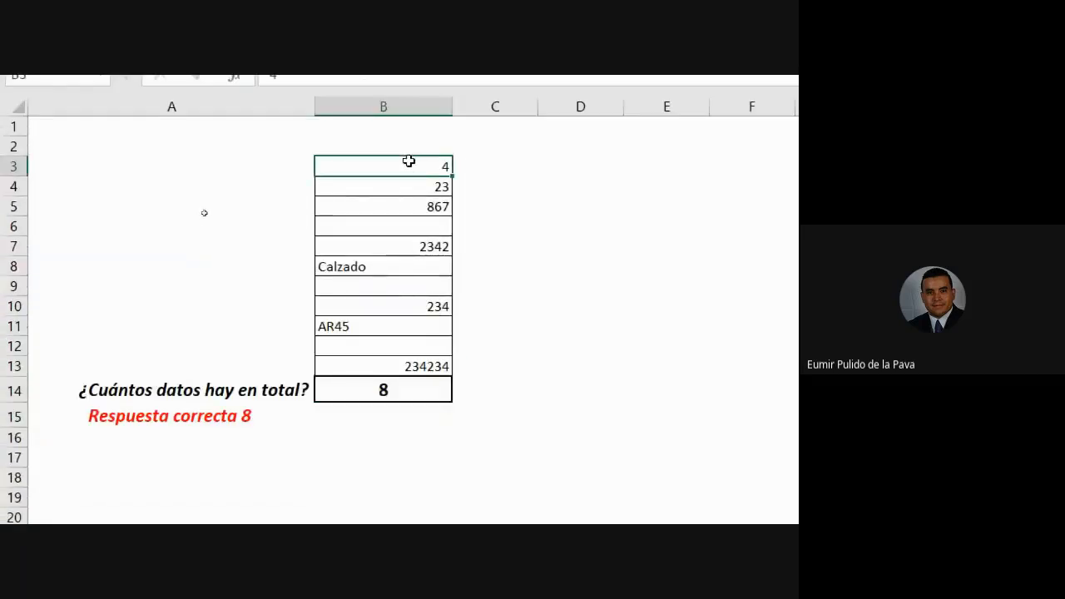
pyautogui.click(404, 186)
pyautogui.click(403, 207)
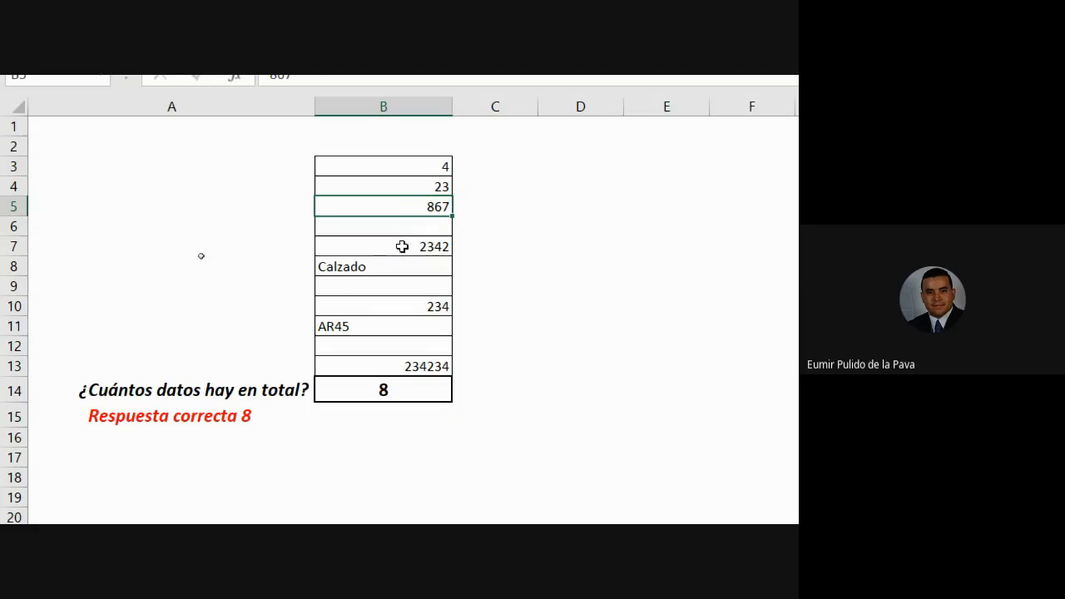
pyautogui.click(405, 244)
pyautogui.click(373, 267)
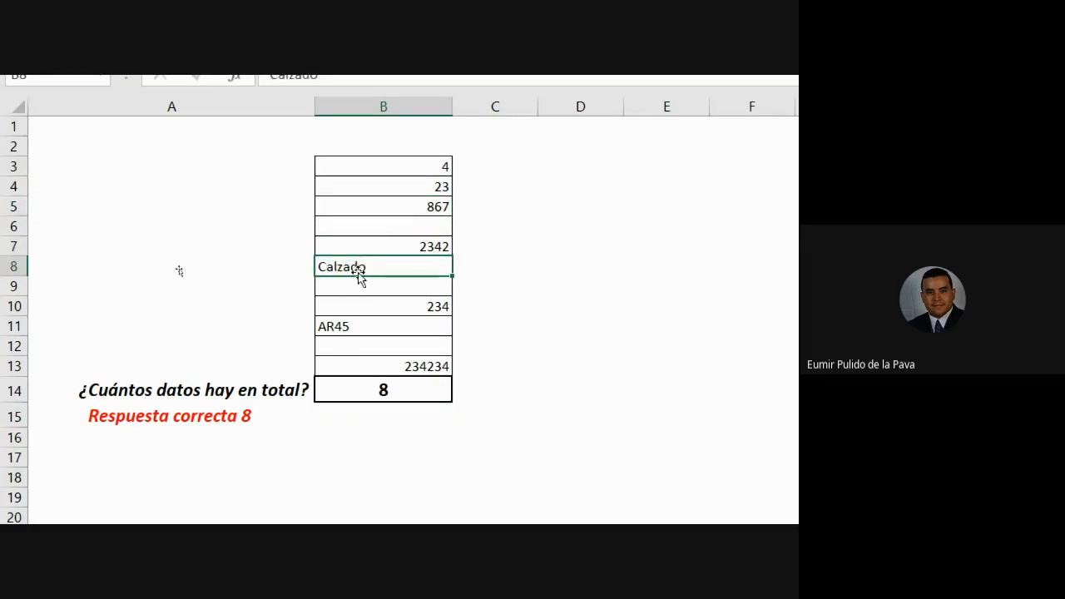
pyautogui.click(361, 308)
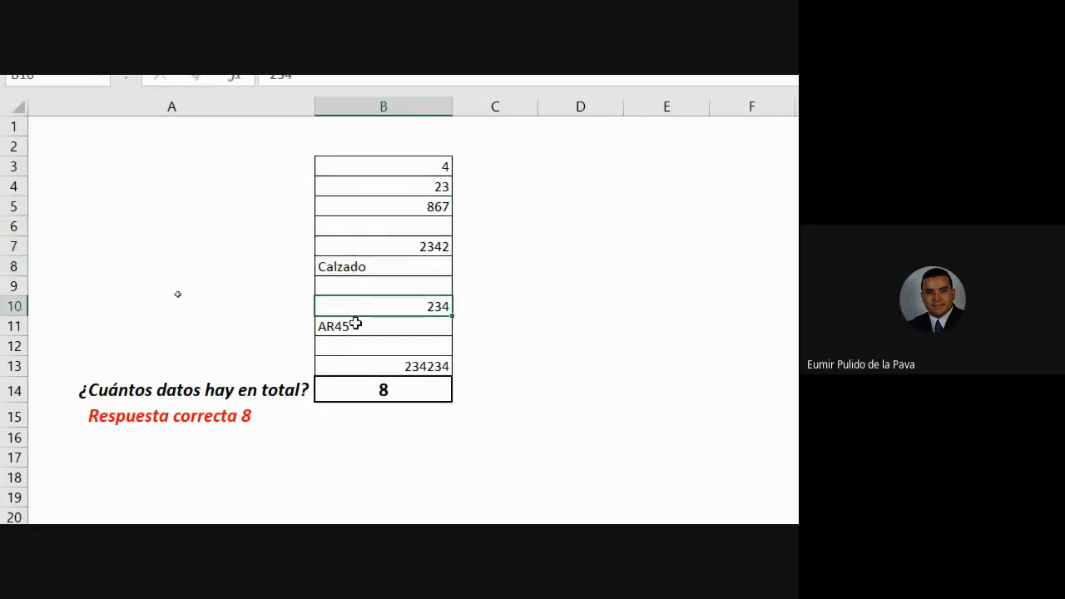
pyautogui.click(356, 325)
pyautogui.click(403, 366)
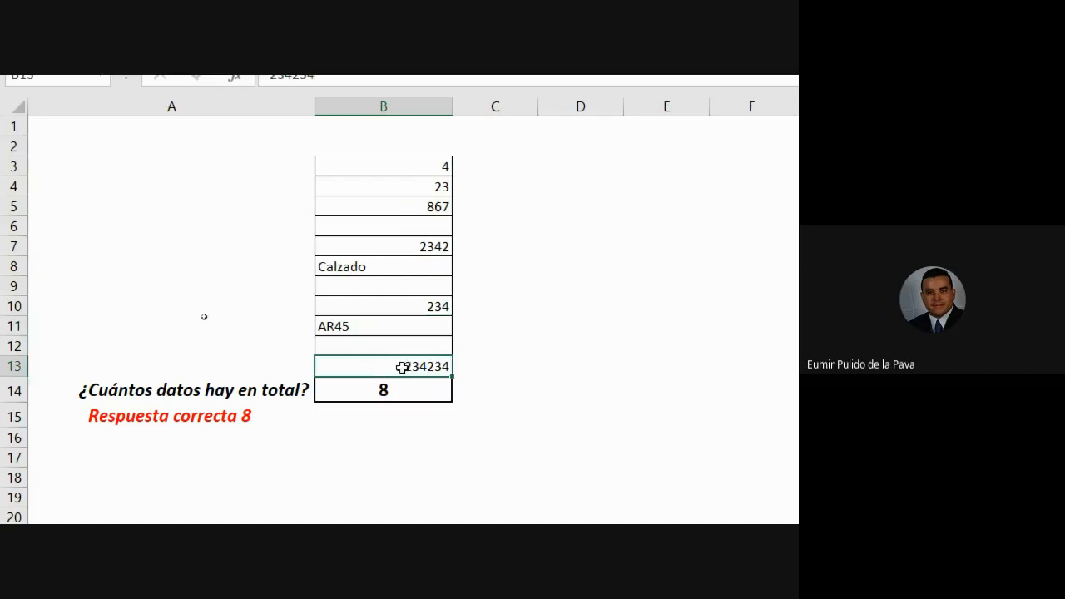
pyautogui.click(436, 395)
pyautogui.doubleClick(436, 394)
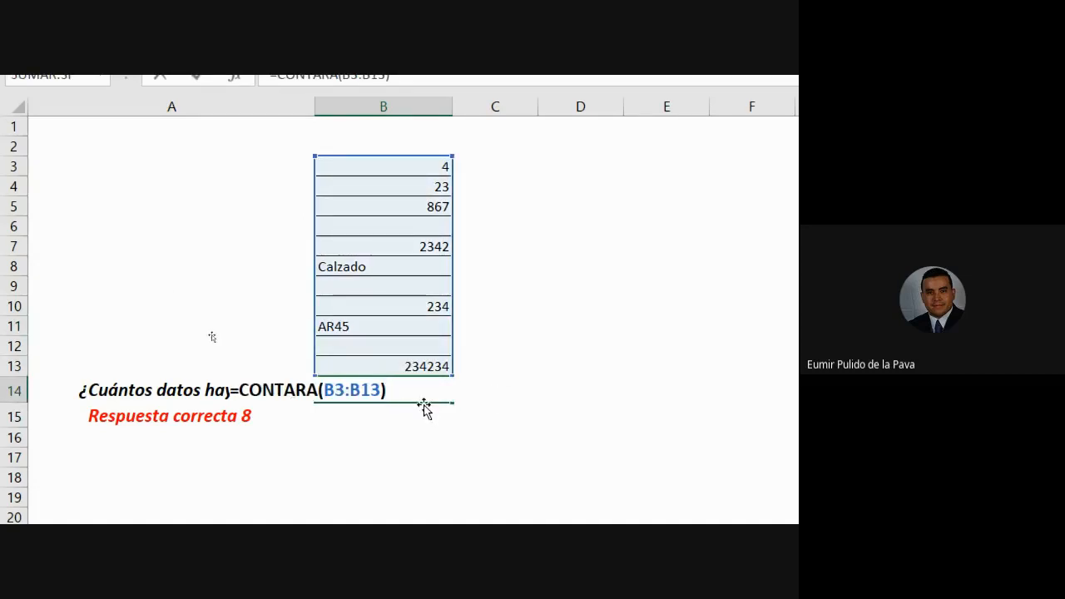
pyautogui.press('Return')
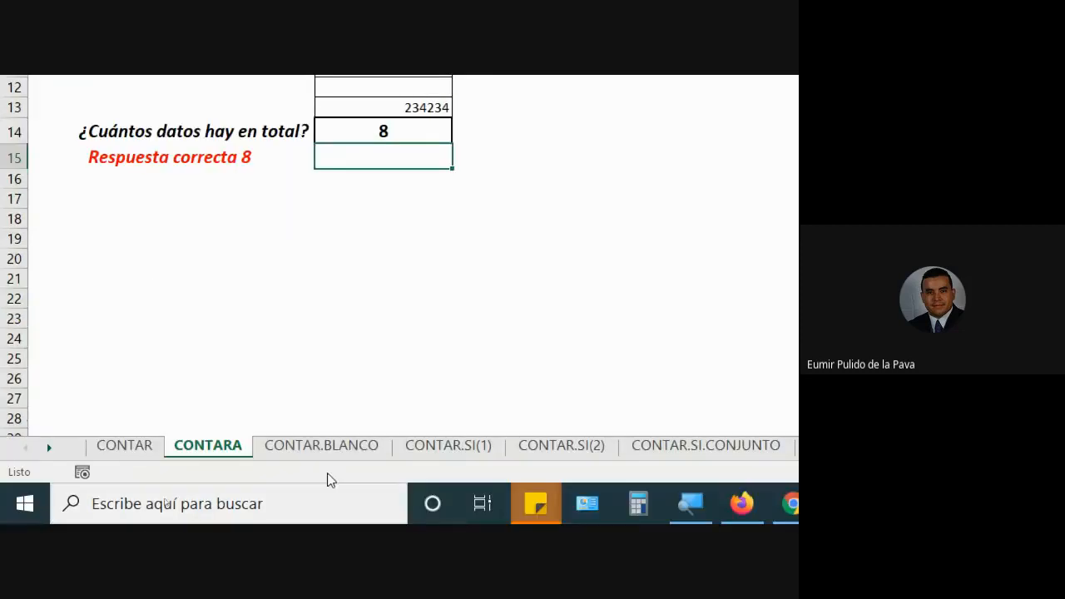
# On the CONTAR.BLANCO sheet, count the empty cells by entering =CONTAR.BLANCO(B3:B13) in B14.
pyautogui.click(324, 449)
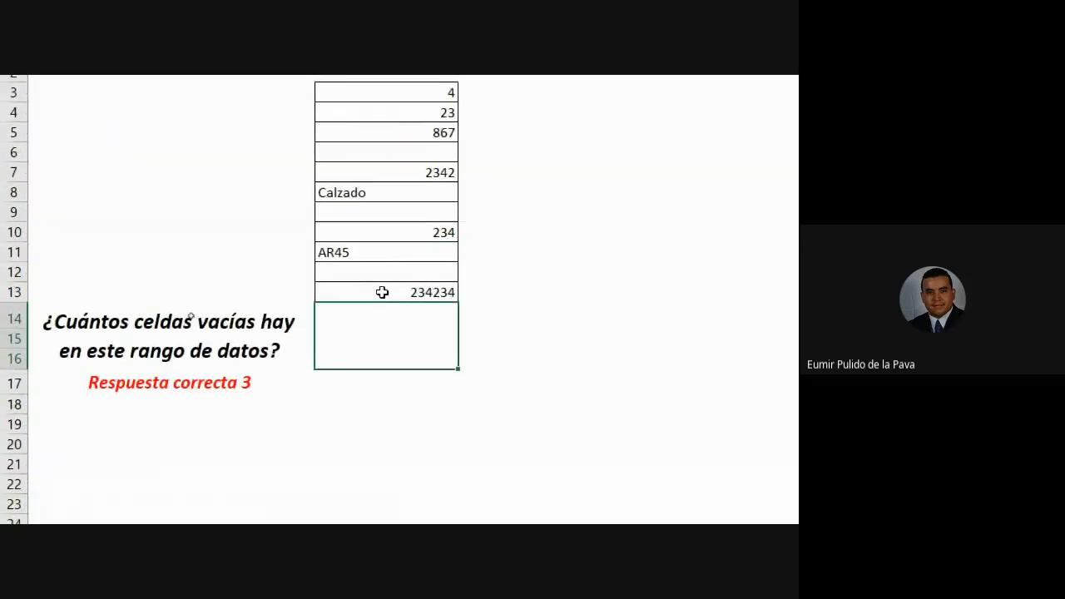
pyautogui.write('=CONTAR')
pyautogui.press('Down')
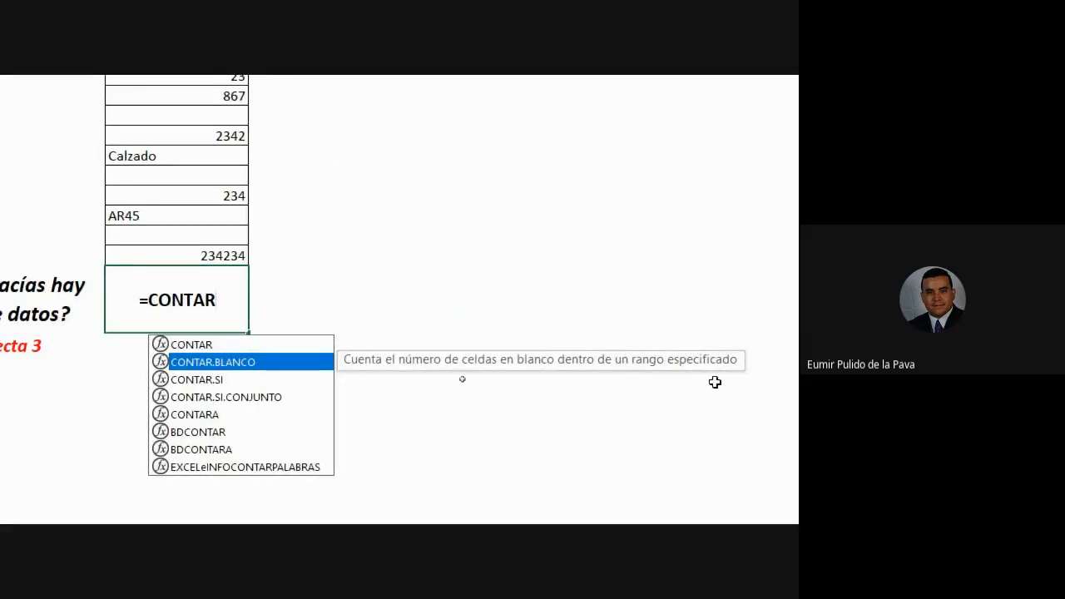
pyautogui.press('Tab')
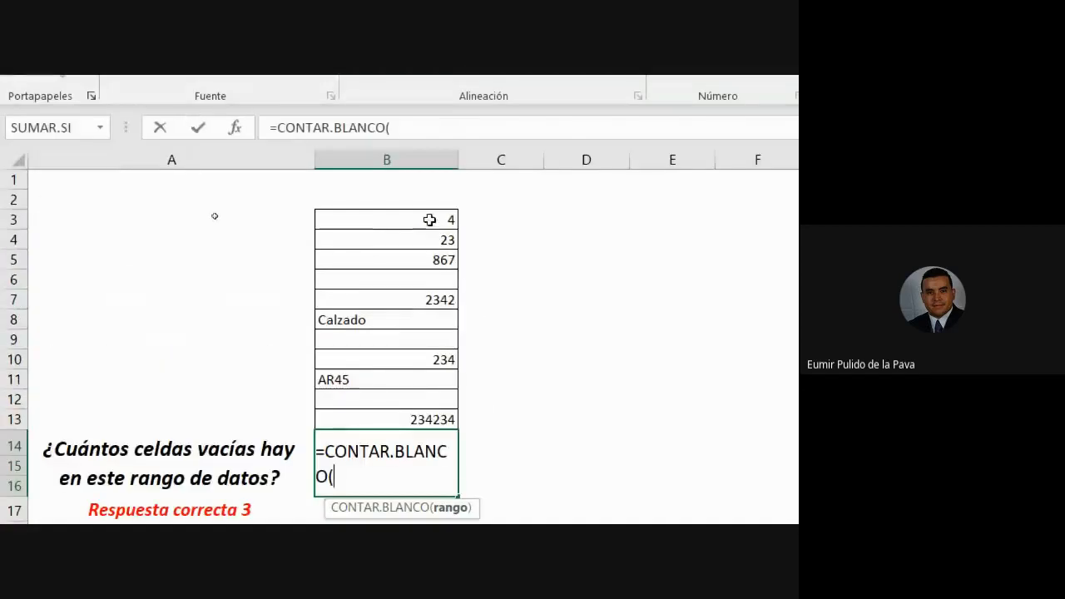
pyautogui.moveTo(423, 218); pyautogui.dragTo(399, 416)
pyautogui.write(')')
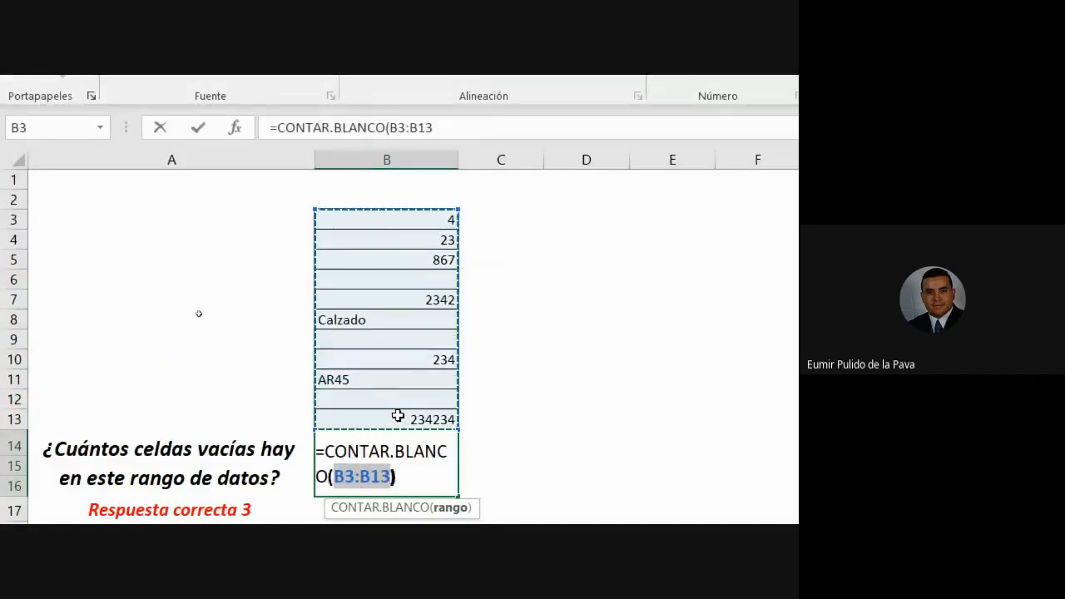
pyautogui.press('Return')
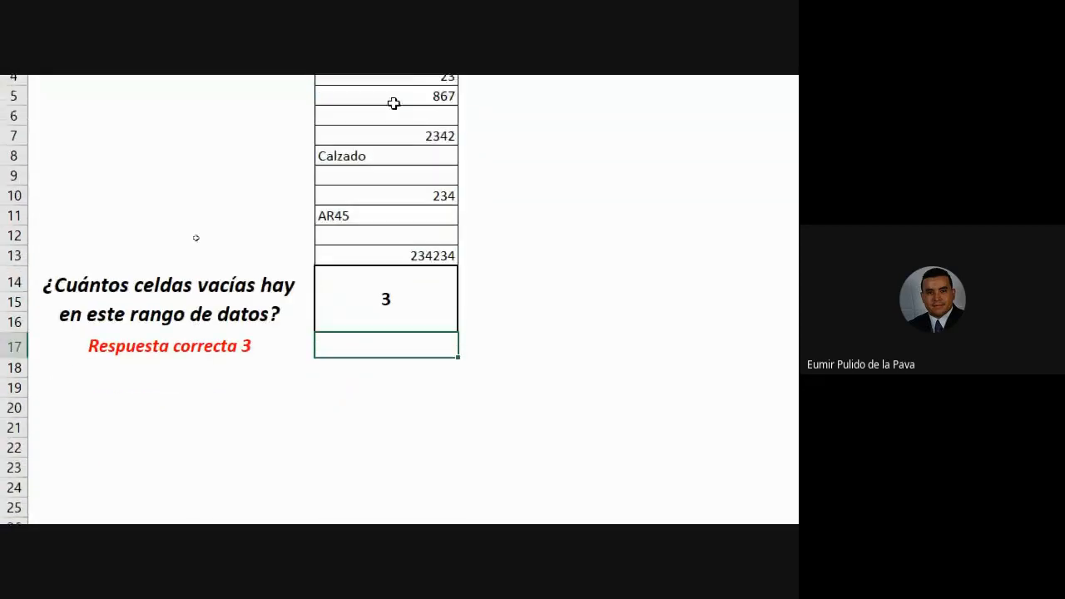
# Check the empty cells B6, B9 and B12 and review the CONTAR.BLANCO formula in B14.
pyautogui.click(396, 227)
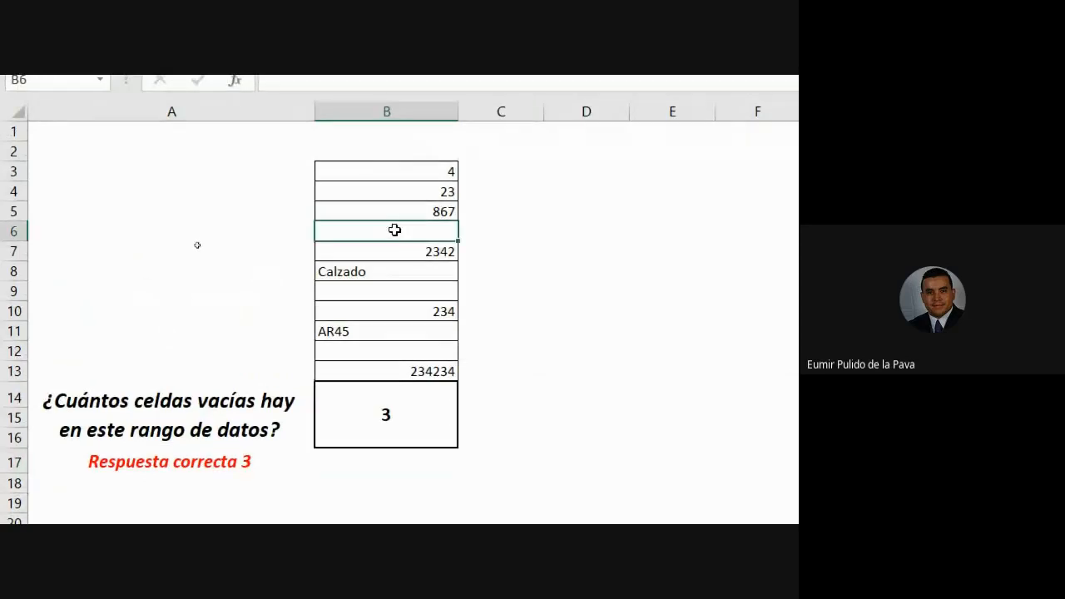
pyautogui.click(432, 289)
pyautogui.click(426, 350)
pyautogui.click(426, 412)
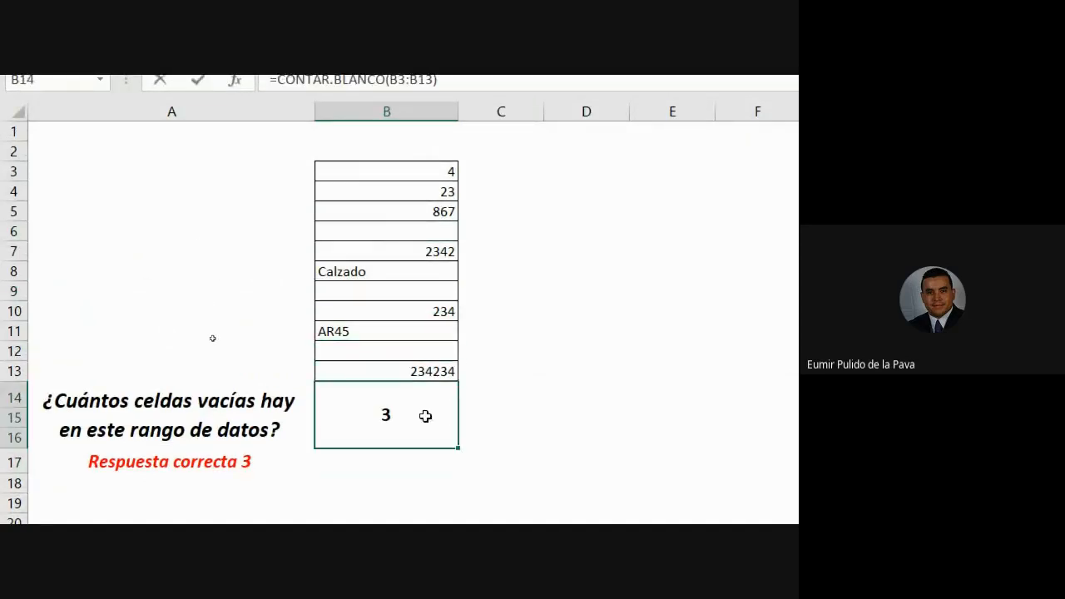
pyautogui.doubleClick(426, 414)
pyautogui.press('Return')
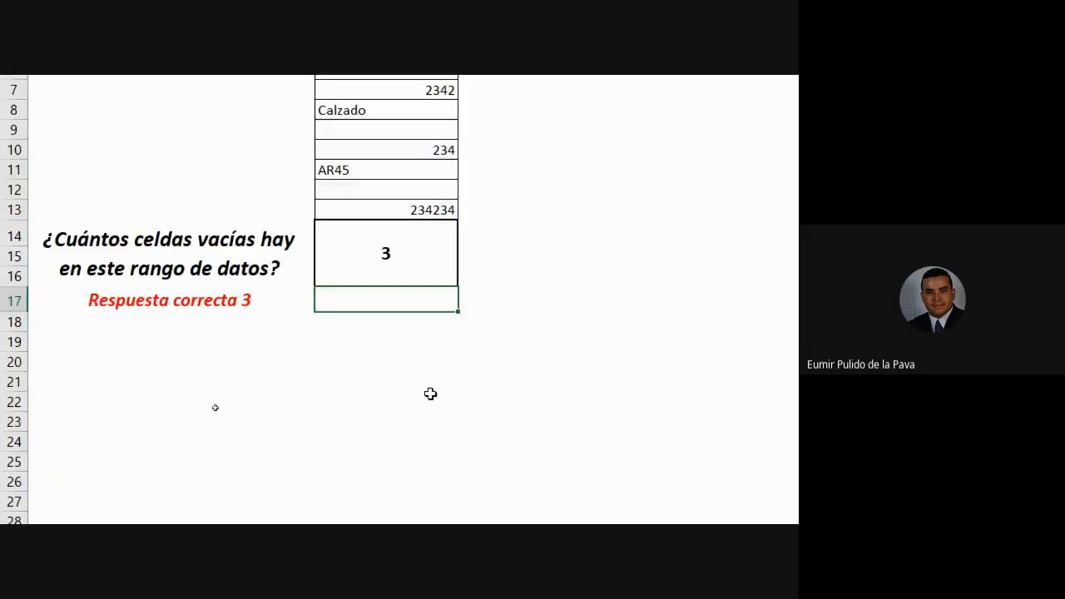
# On the CONTAR.SI(1) sheet, enlarge the font of answer cell G15 for question 1 to 14.
pyautogui.click(471, 449)
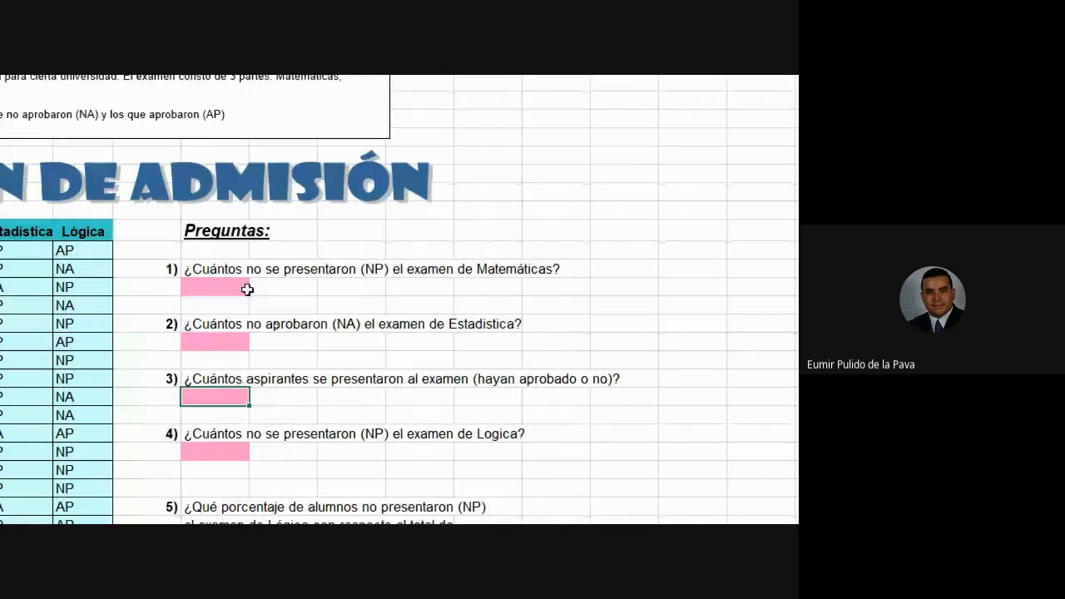
pyautogui.click(230, 285)
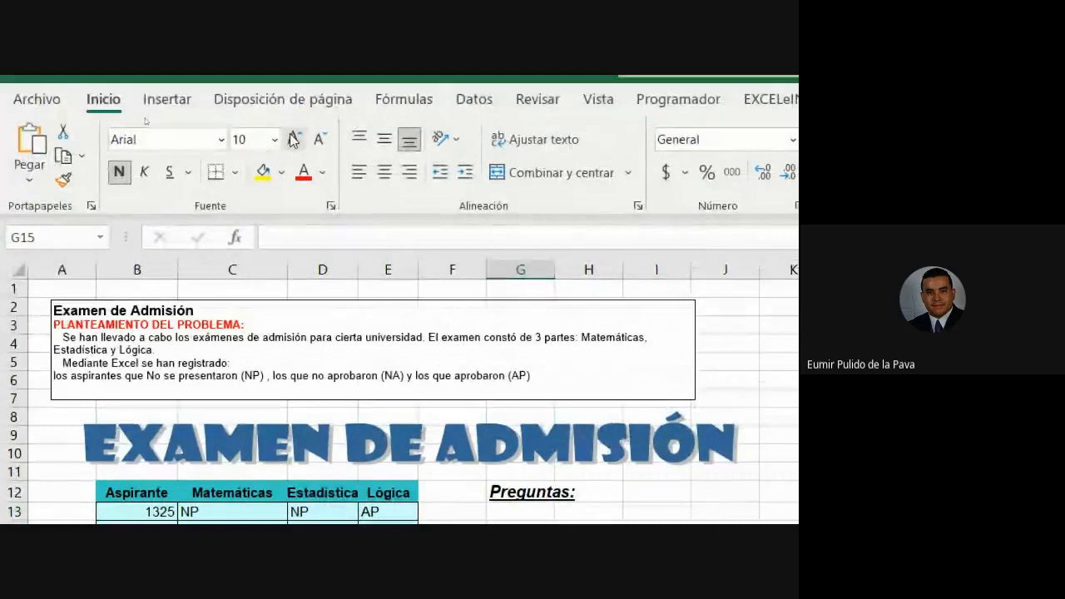
pyautogui.click(293, 139)
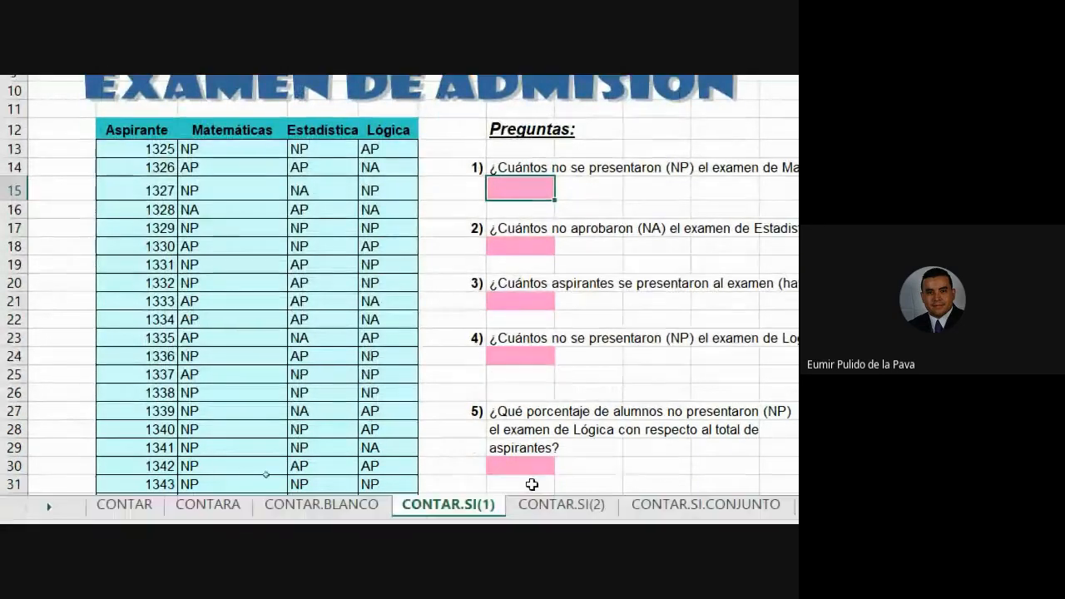
# Count the applicants absent from the Matemáticas exam by entering =CONTAR.SI(C13:C48;"NP") in G15.
pyautogui.write('=CONTAR')
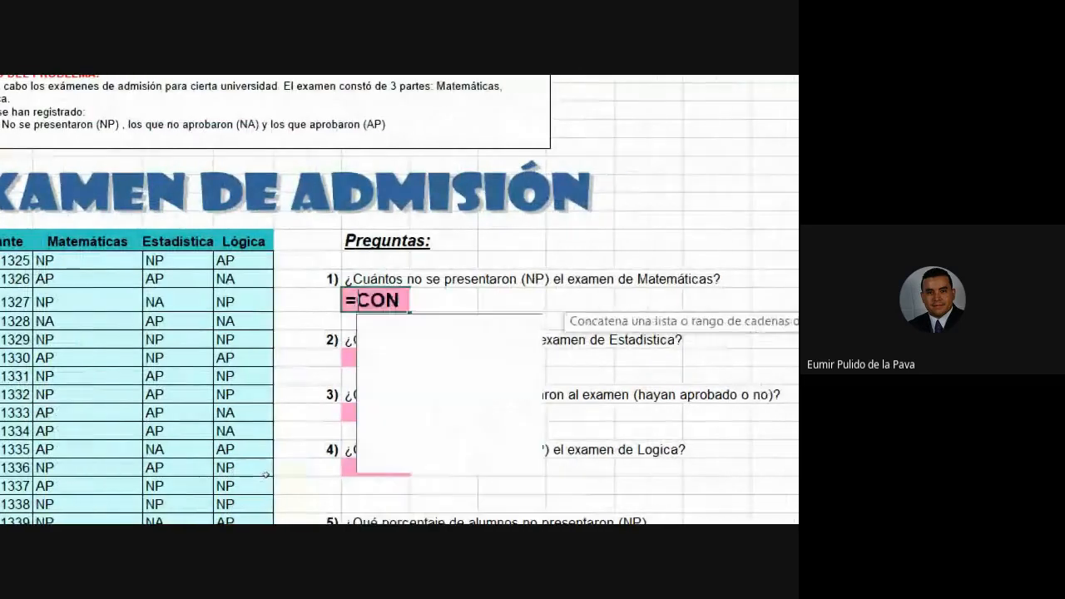
pyautogui.press('Down')
pyautogui.press('Down')
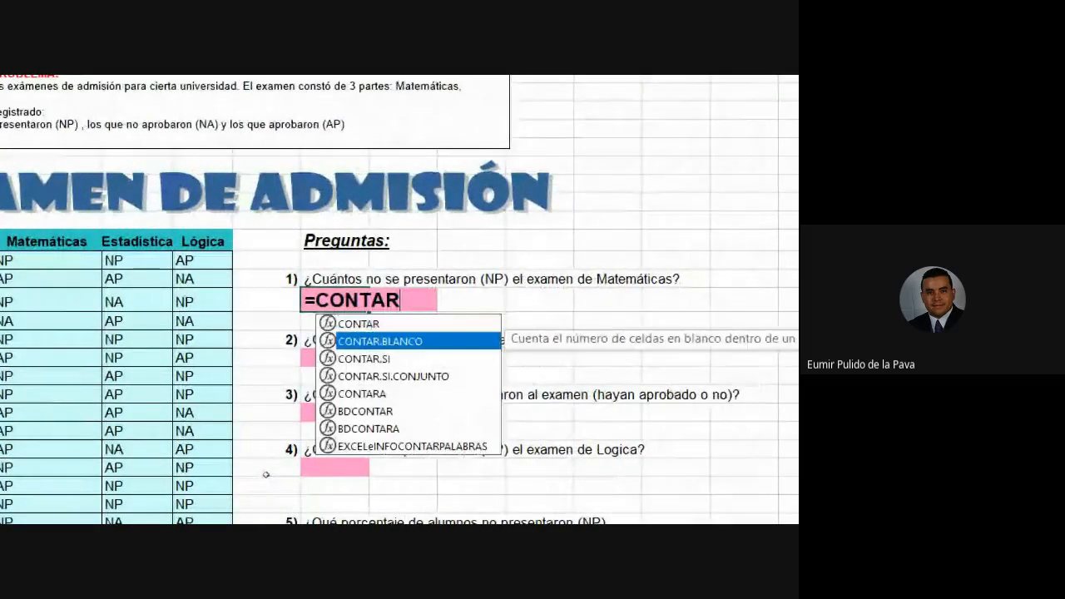
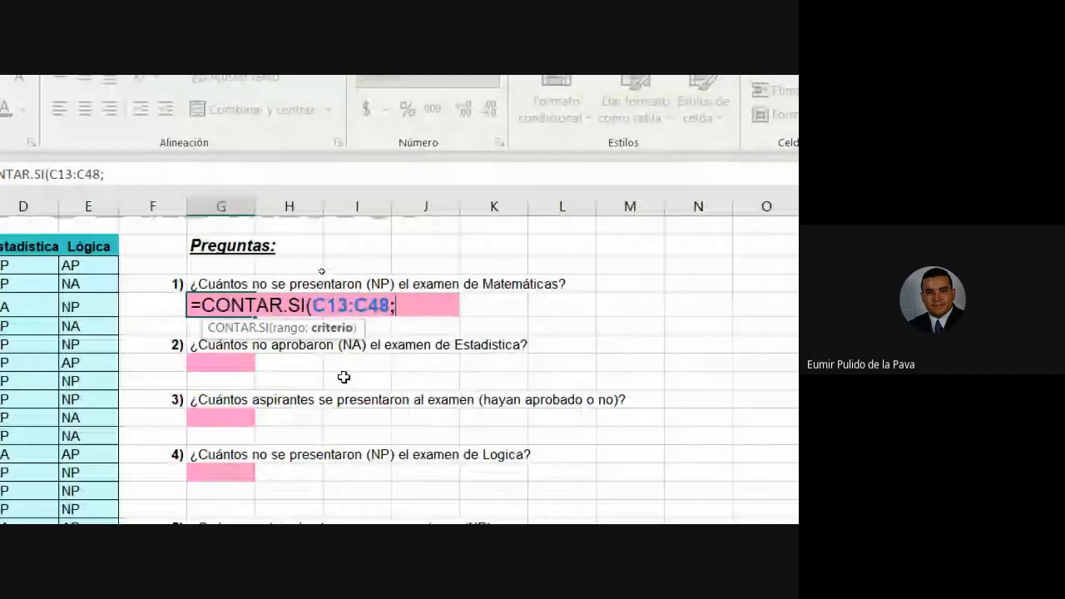
pyautogui.write('"NP")')
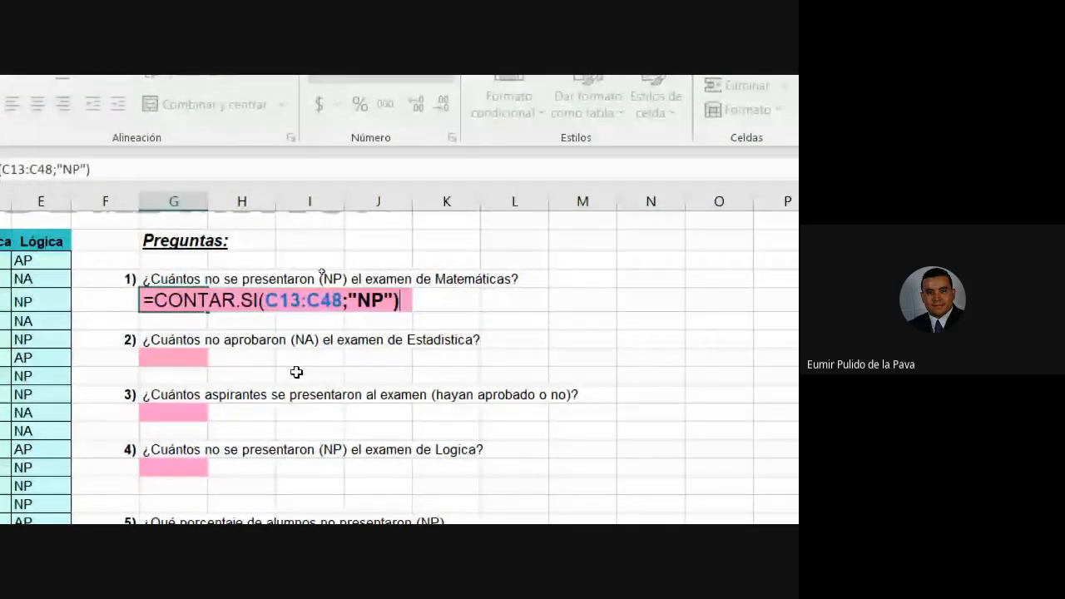
pyautogui.hotkey('ctrl', 'Return')
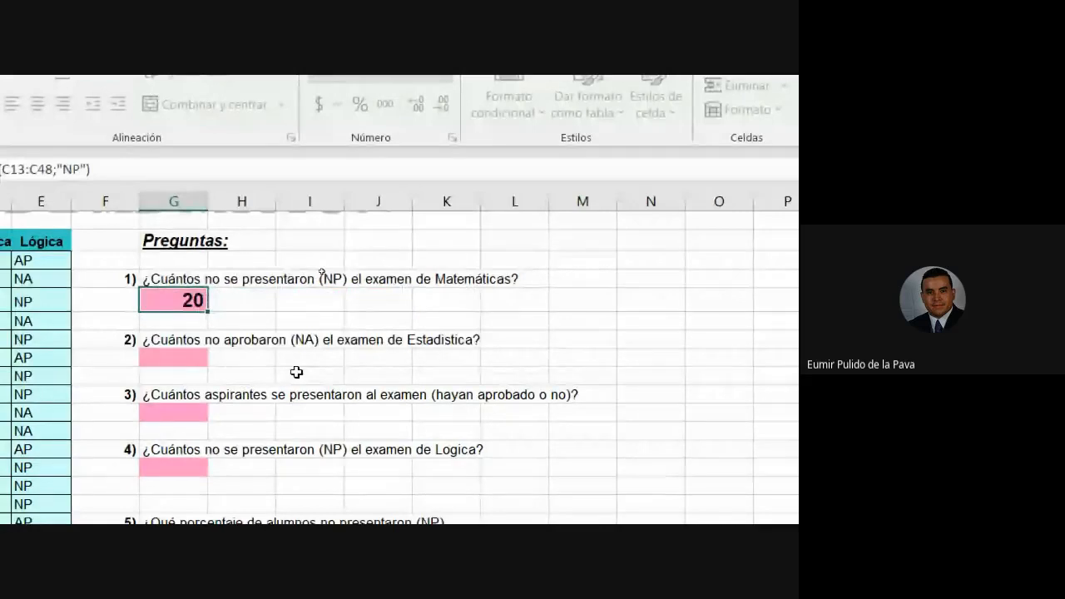
pyautogui.press('Return')
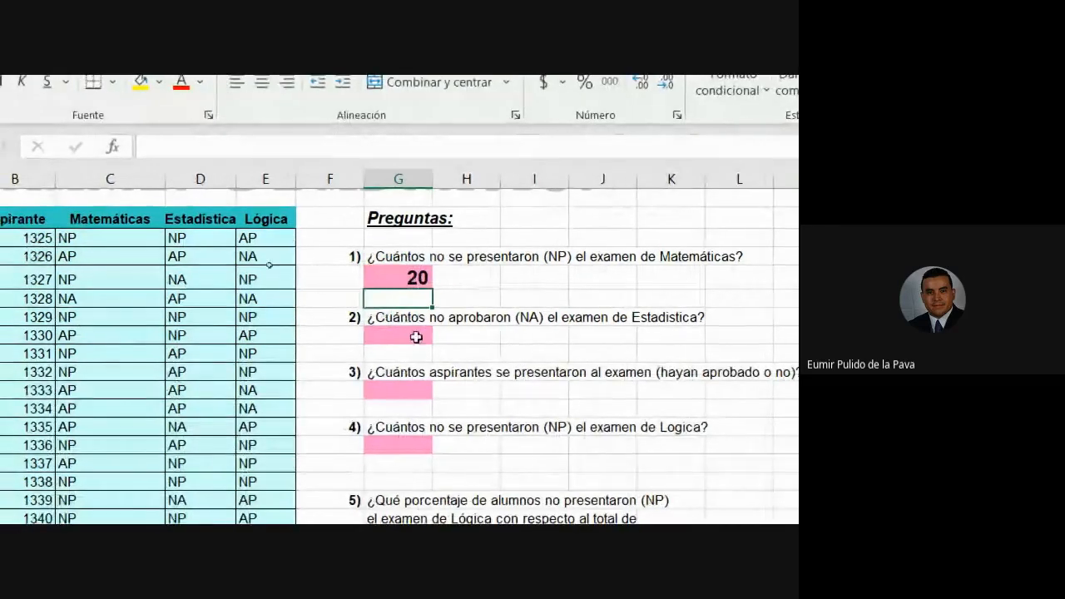
# Copy the formatting of G15 to answer cell G18 and review the CONTAR.SI formula in G15.
pyautogui.click(410, 279)
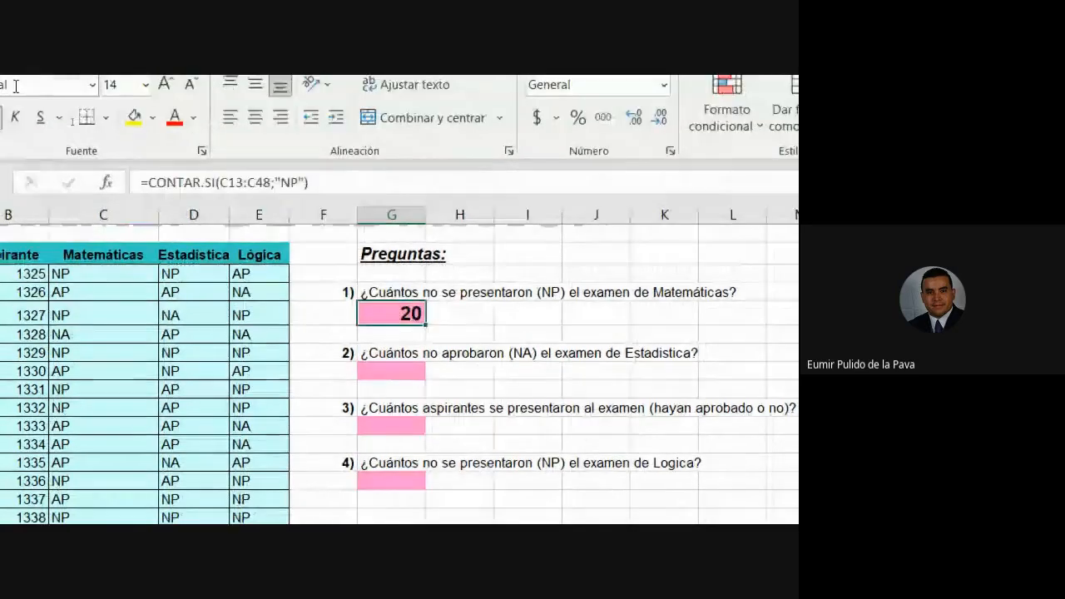
pyautogui.click(63, 138)
pyautogui.click(393, 370)
pyautogui.doubleClick(406, 312)
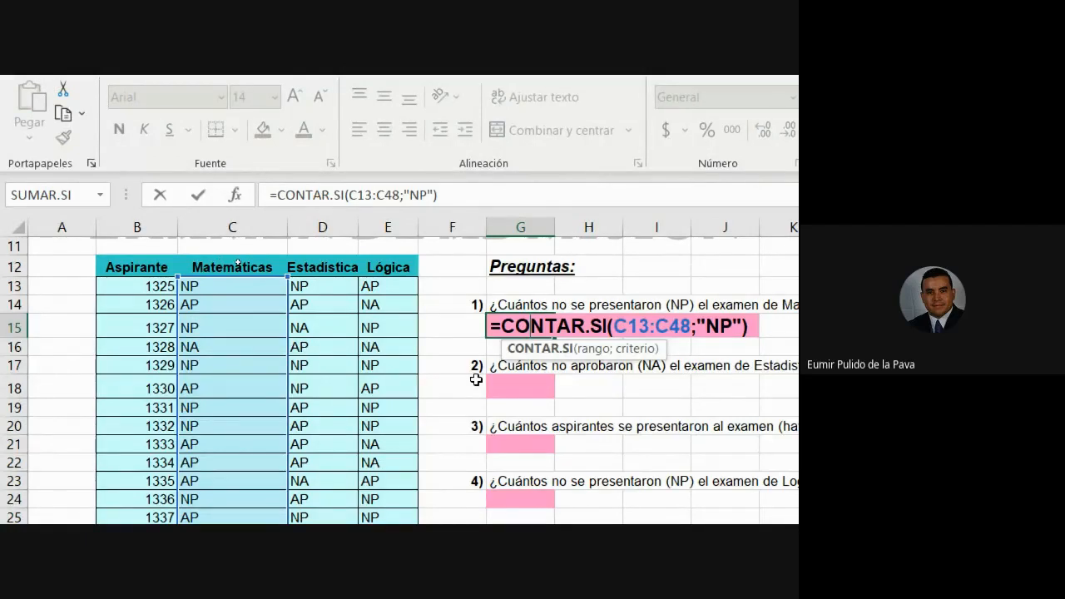
pyautogui.press('Return')
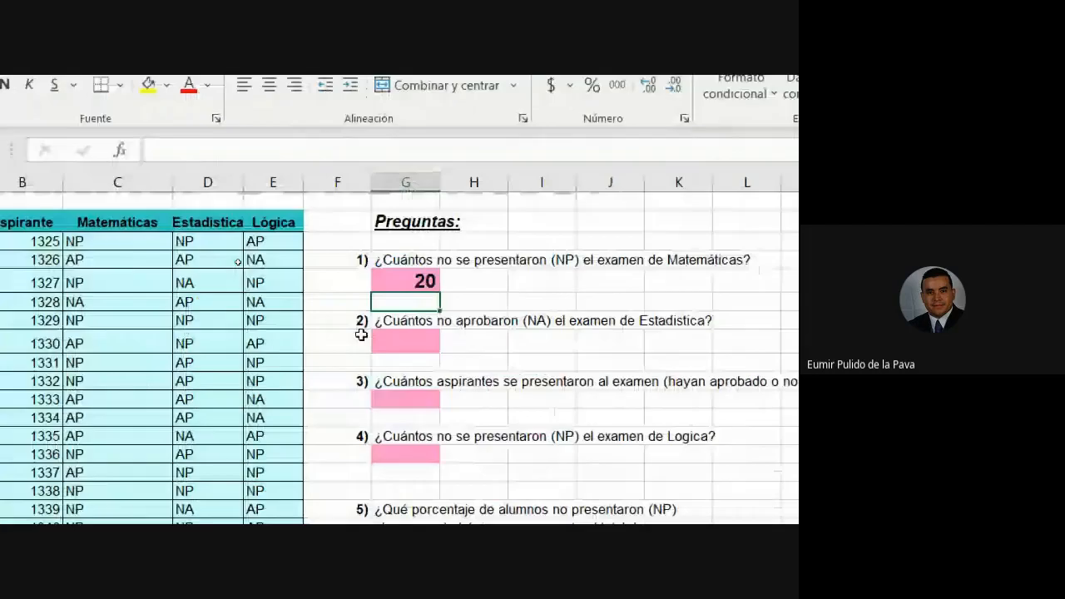
# Count the applicants who failed the Estadística exam by entering =CONTAR.SI(D13:D48;"NA") in G18, and review the formula.
pyautogui.press('Down')
pyautogui.press('Down')
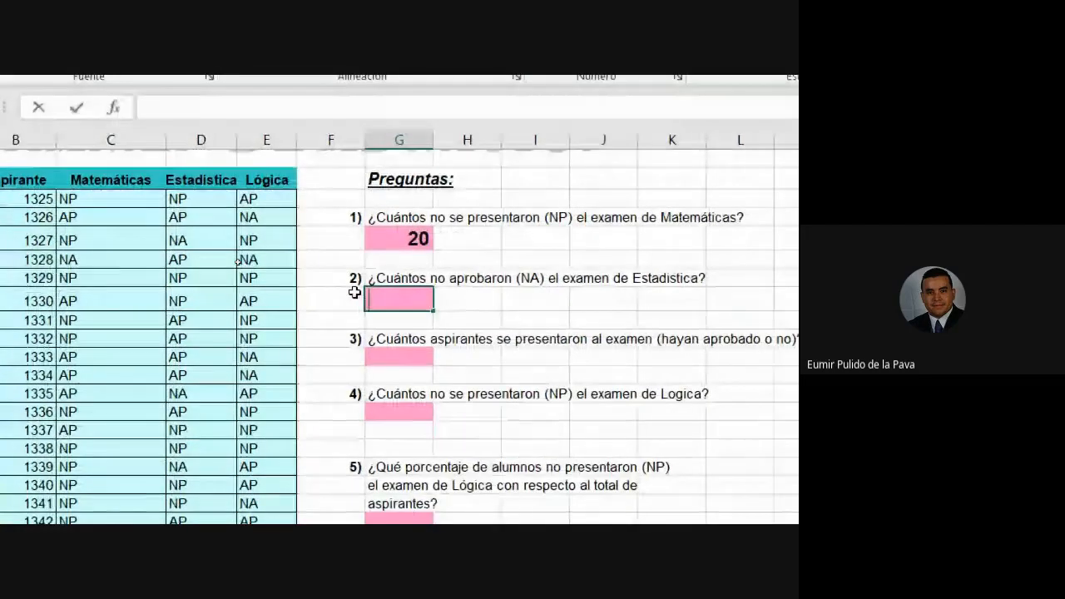
pyautogui.write('=CONTAR')
pyautogui.press('Down')
pyautogui.press('Down')
pyautogui.press('Tab')
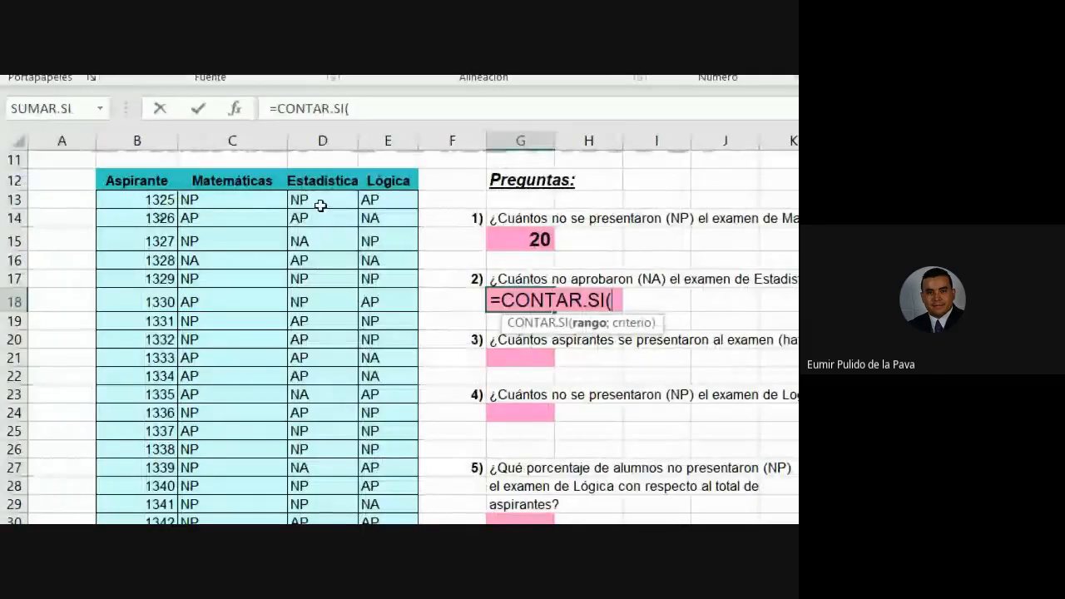
pyautogui.moveTo(321, 202); pyautogui.dragTo(309, 401)
pyautogui.scroll(7, 345, 369)
pyautogui.scroll(-3, 345, 368)
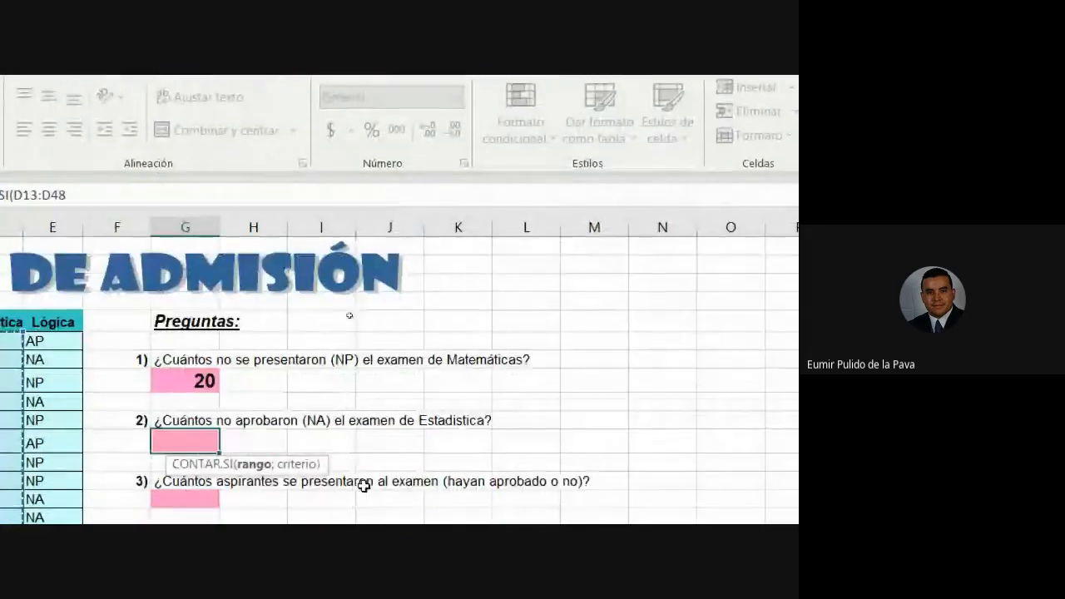
pyautogui.write(';"')
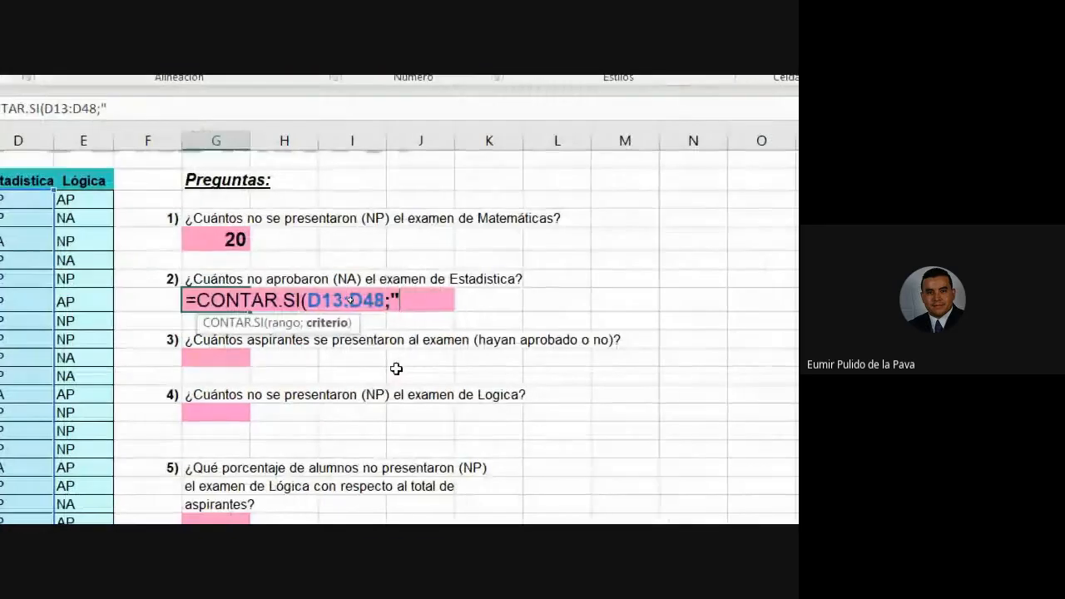
pyautogui.write('MA')
pyautogui.press('BackSpace')
pyautogui.press('BackSpace')
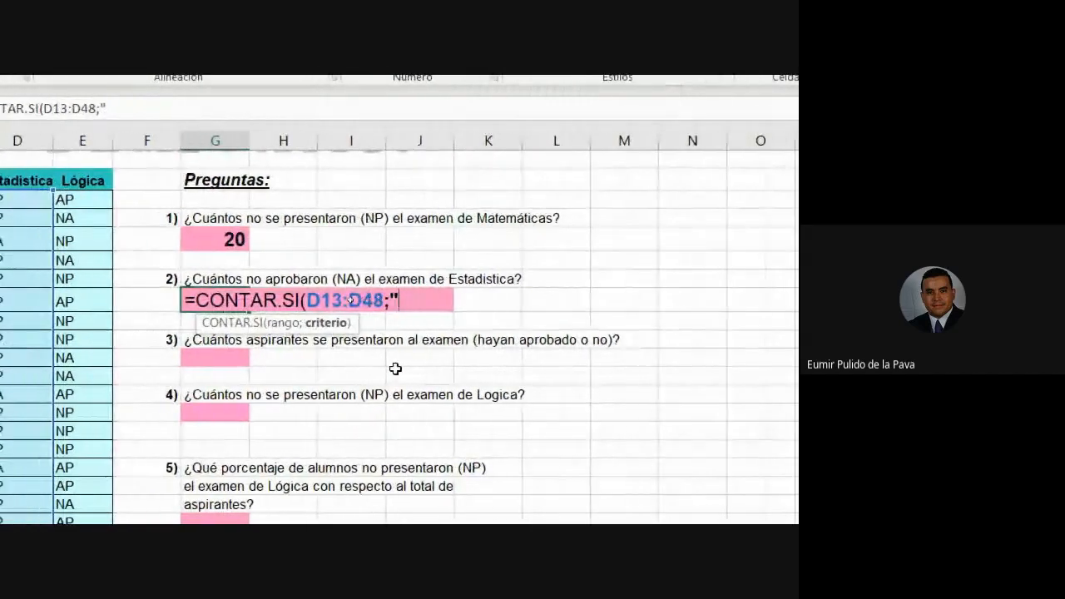
pyautogui.write('NA"')
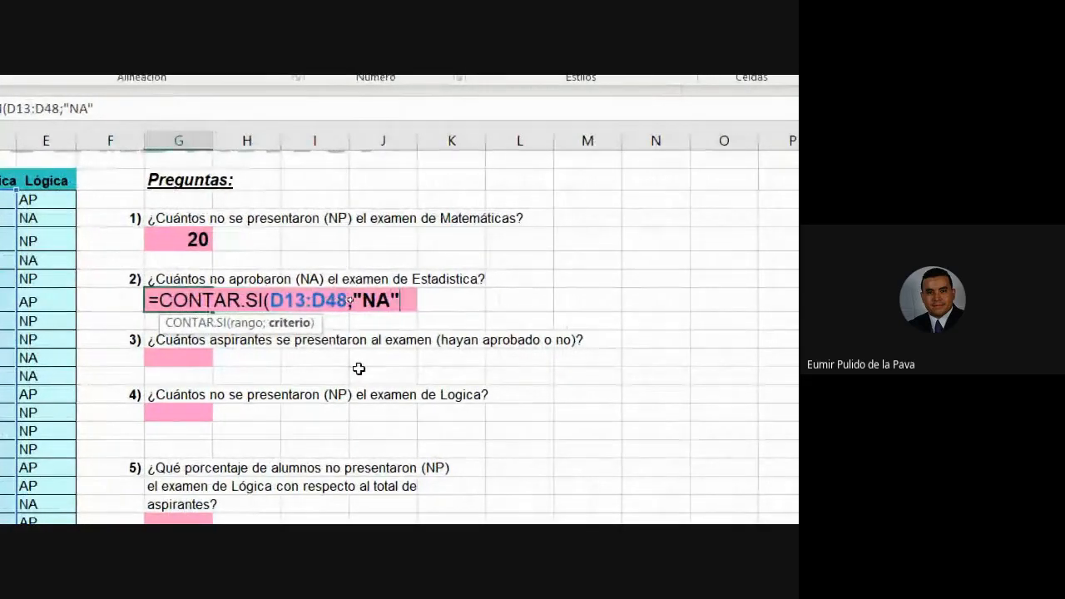
pyautogui.write(')')
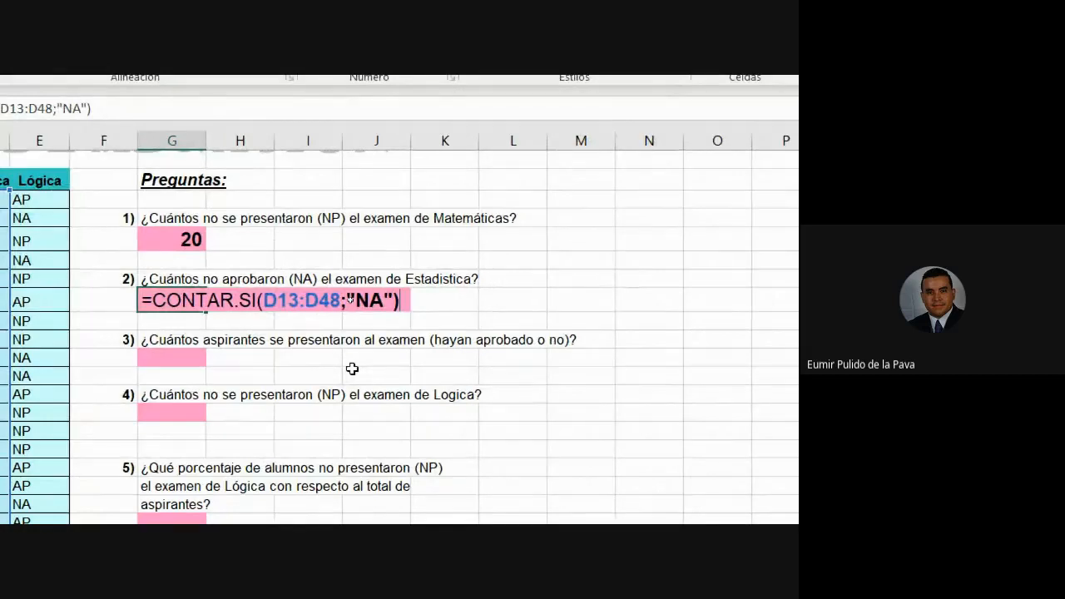
pyautogui.press('Return')
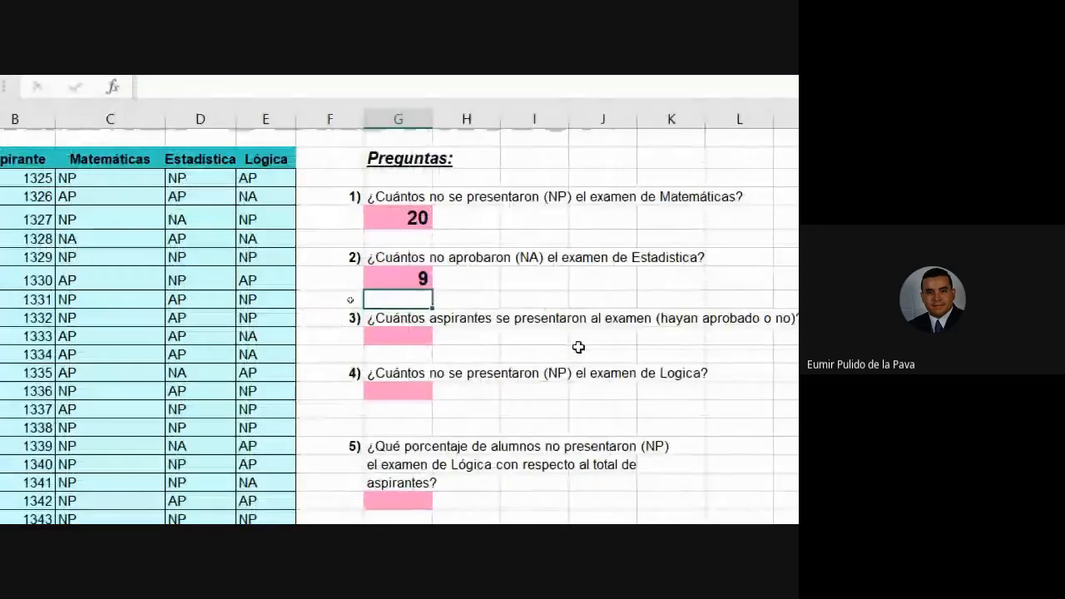
pyautogui.doubleClick(392, 279)
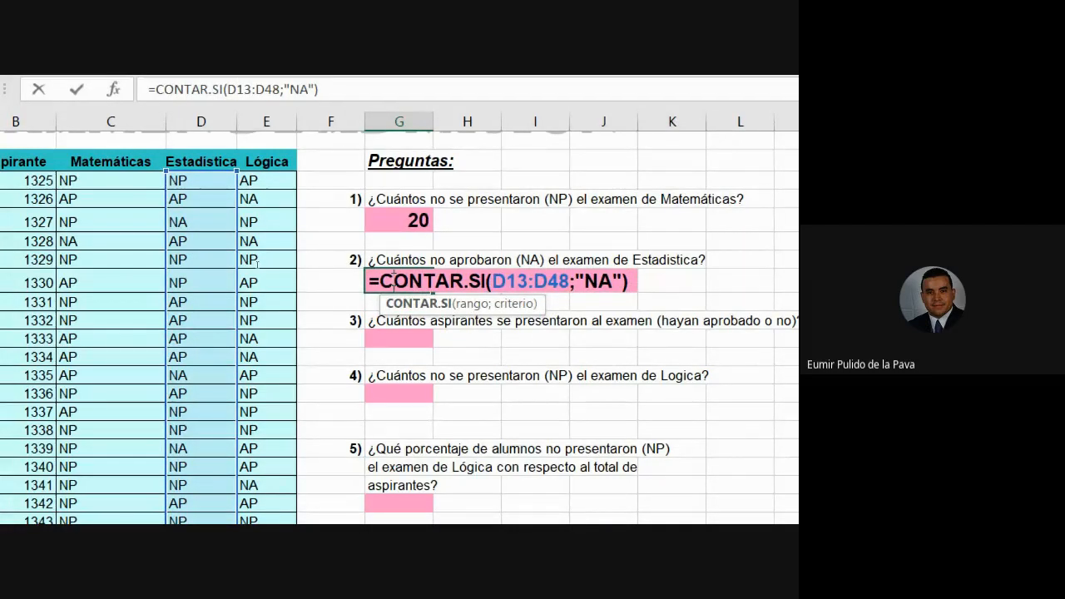
pyautogui.press('Return')
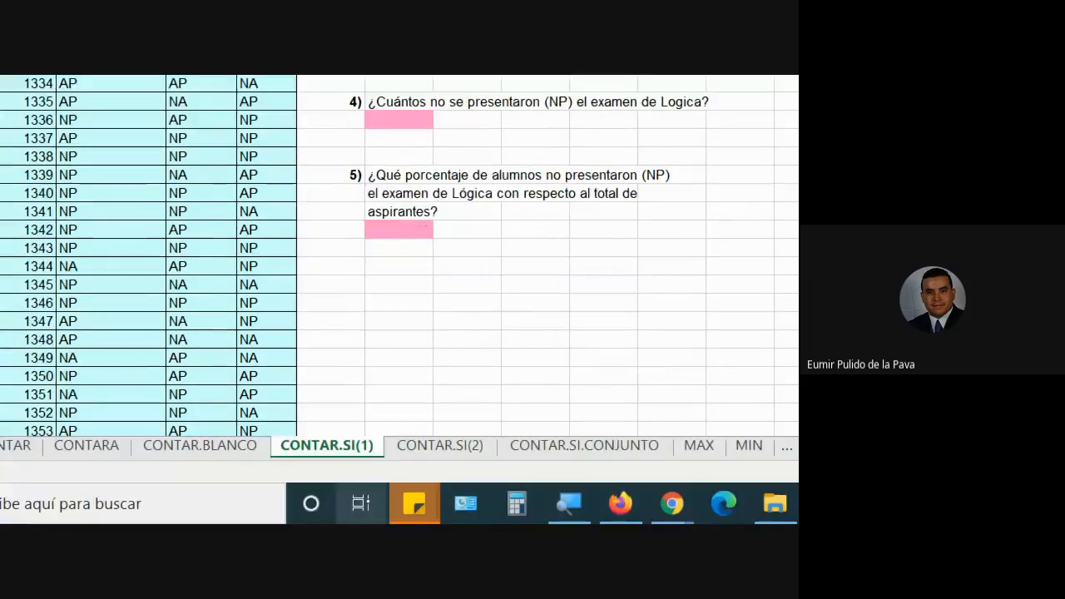
# On the CONTAR.SI(2) sheet, count the Zapato R4 entries by entering =CONTAR.SI(B3:B13;"ZAPATO R4") in merged cell B14.
pyautogui.click(448, 453)
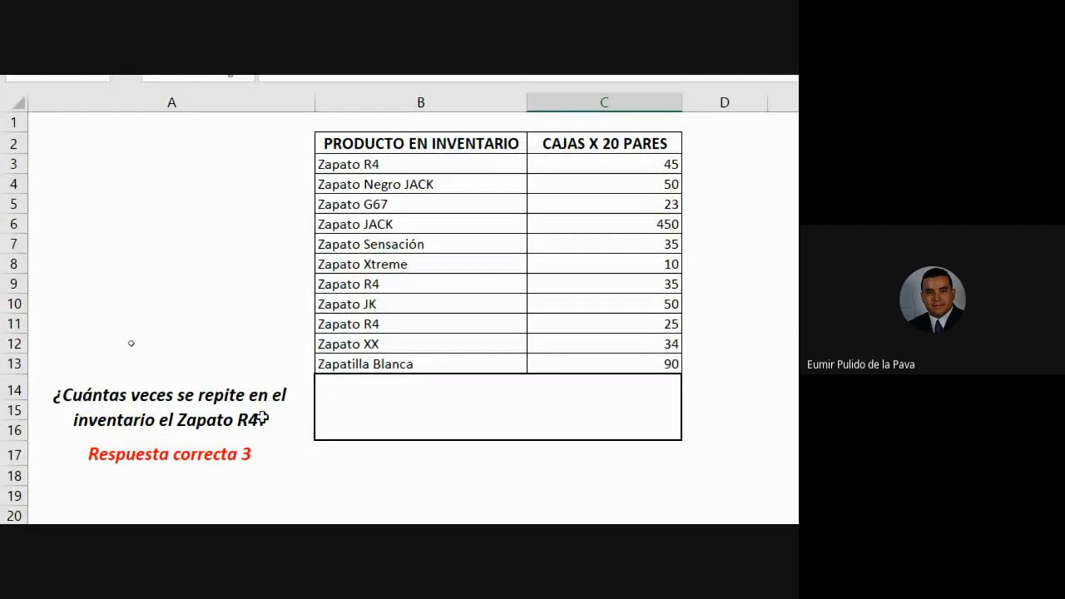
pyautogui.doubleClick(461, 417)
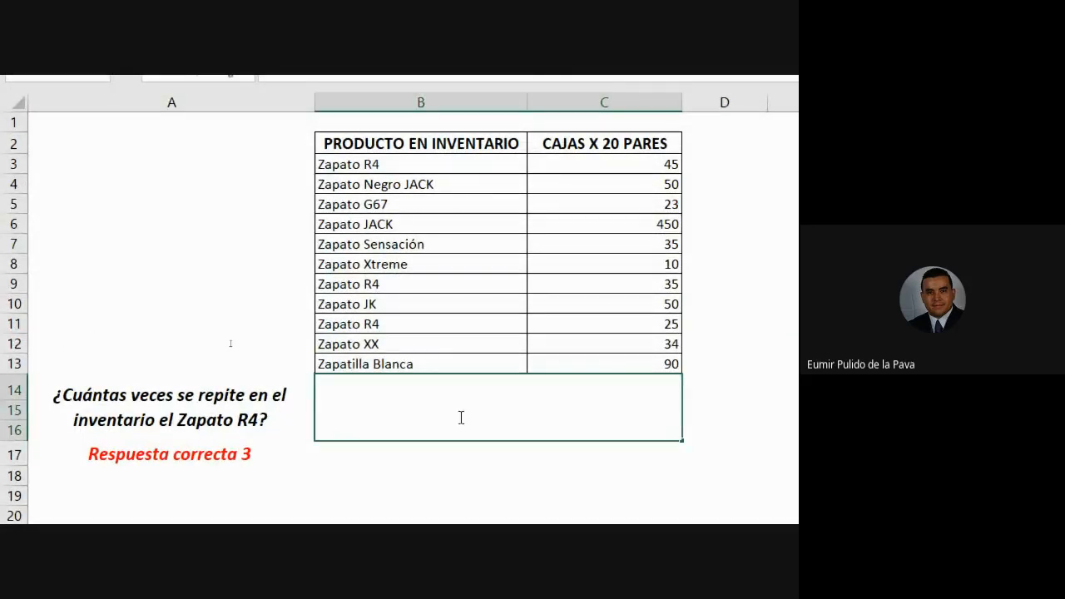
pyautogui.write('=CONT')
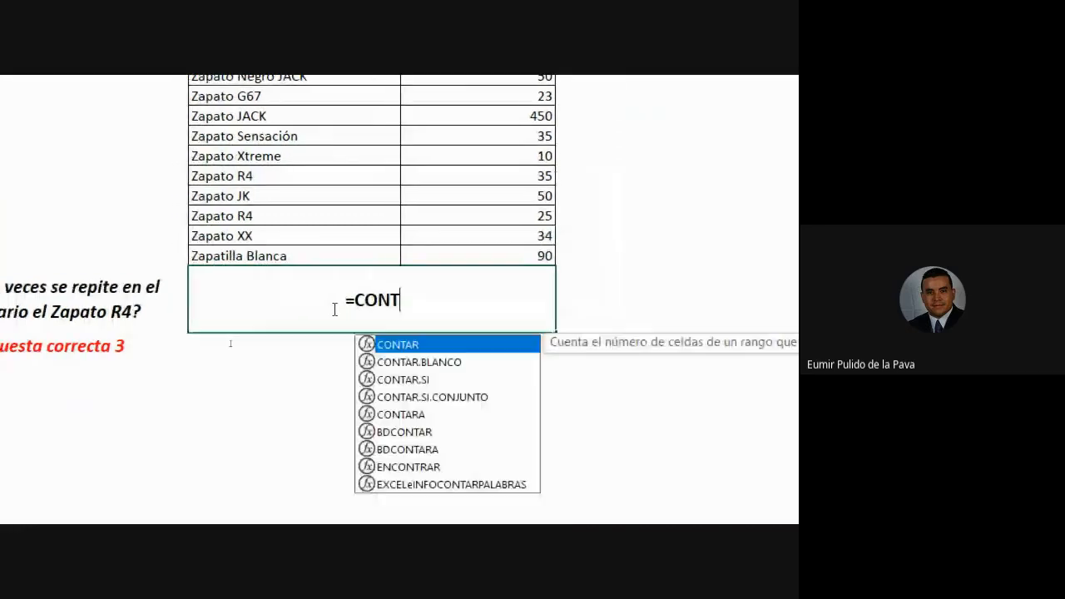
pyautogui.press('Down')
pyautogui.press('Down')
pyautogui.press('Tab')
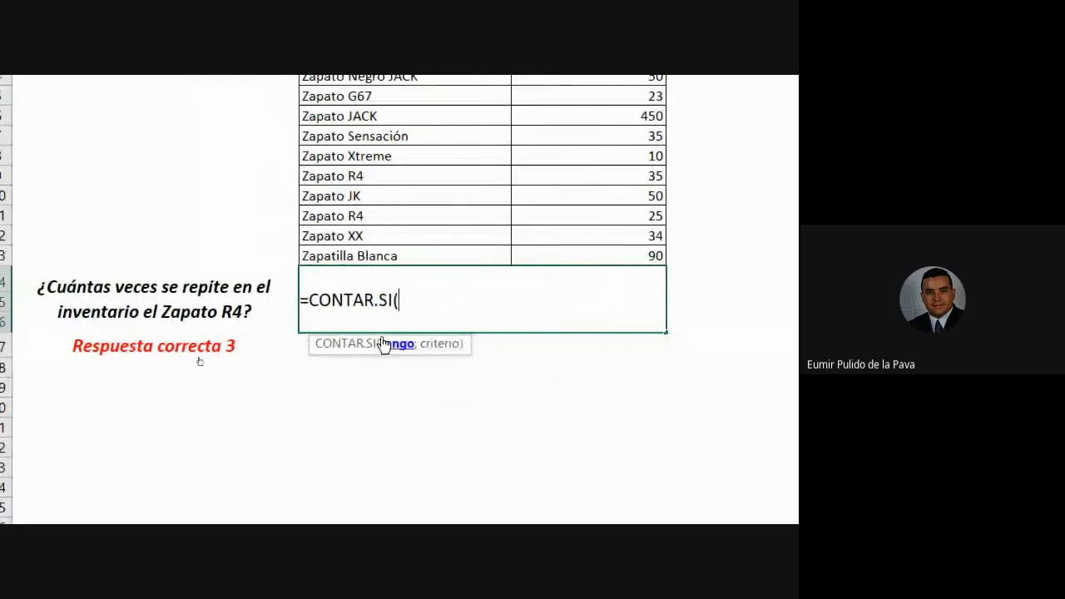
pyautogui.moveTo(352, 125); pyautogui.dragTo(369, 323)
pyautogui.write(';')
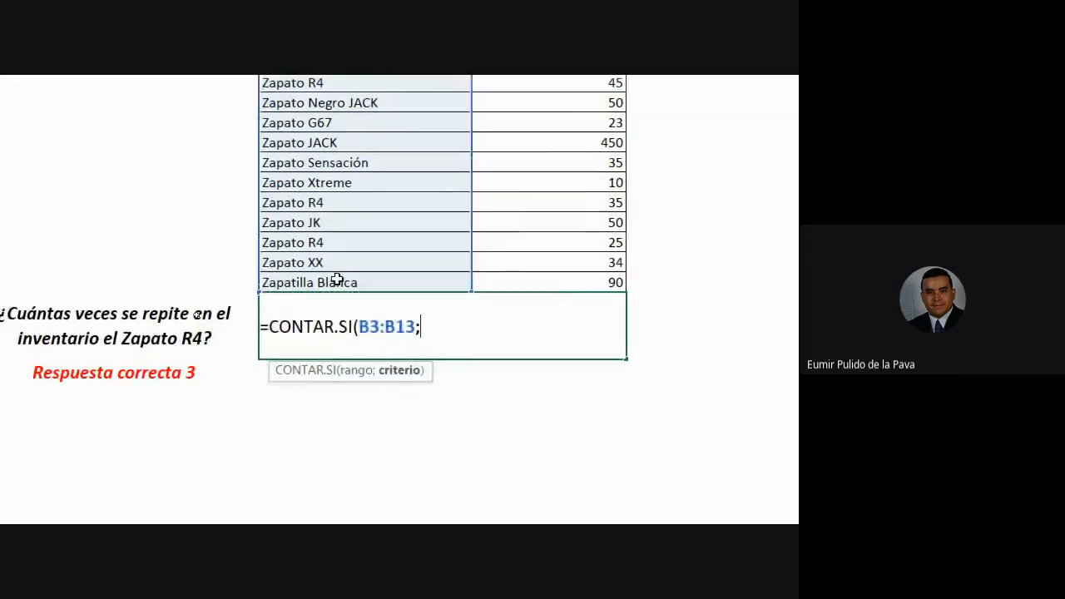
pyautogui.write('"ZAPATO ')
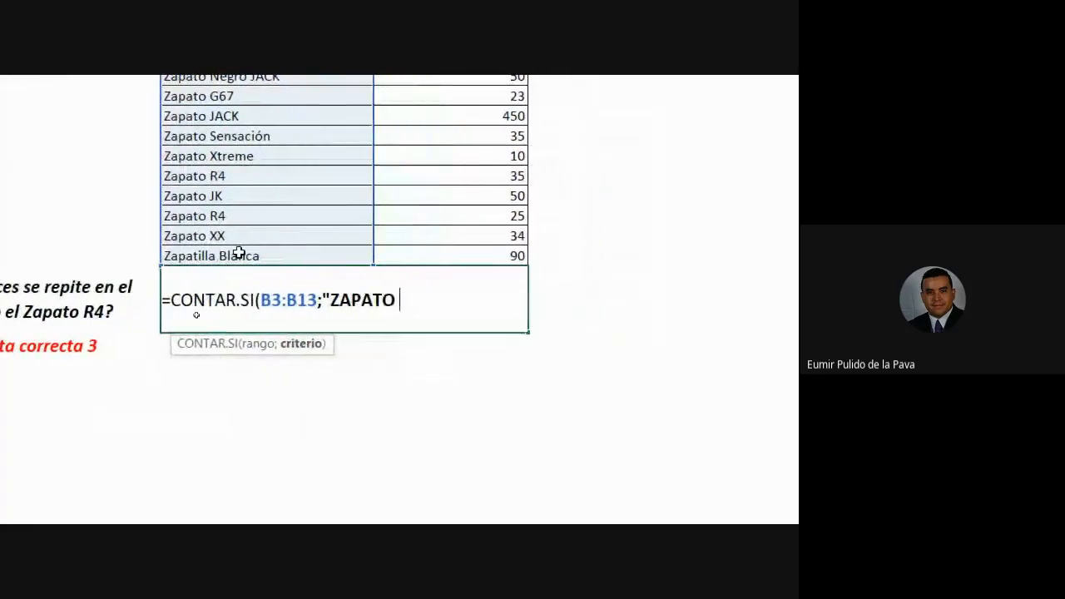
pyautogui.write('R4"')
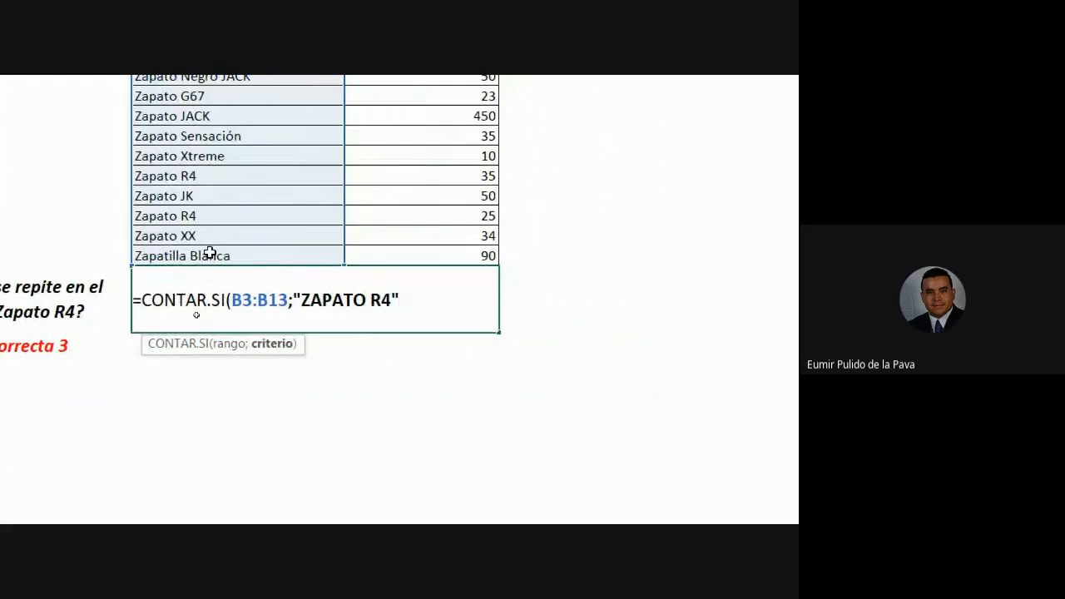
pyautogui.write(')')
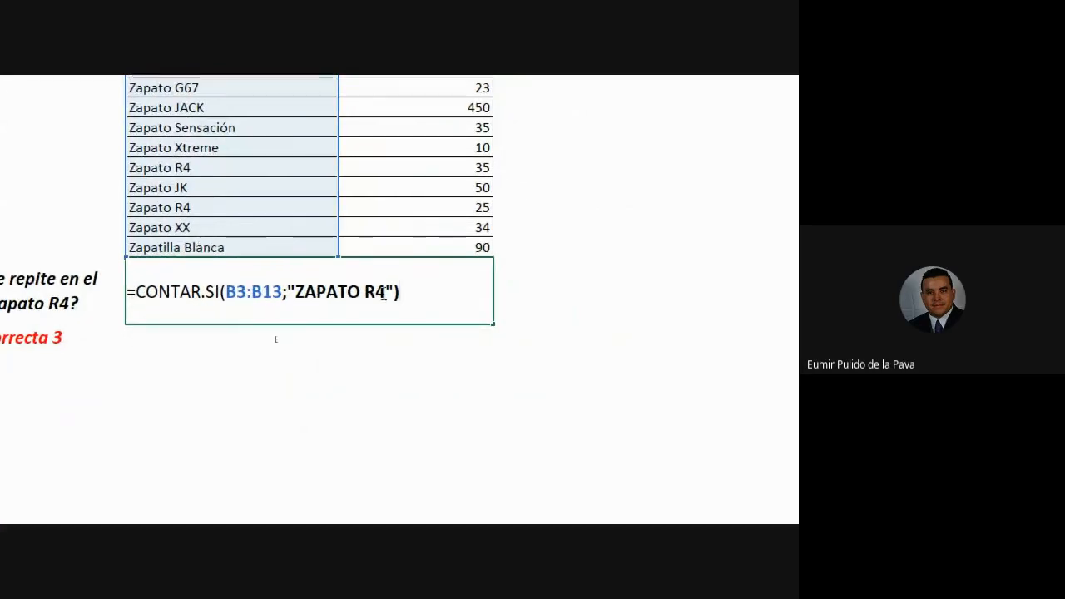
pyautogui.press('Return')
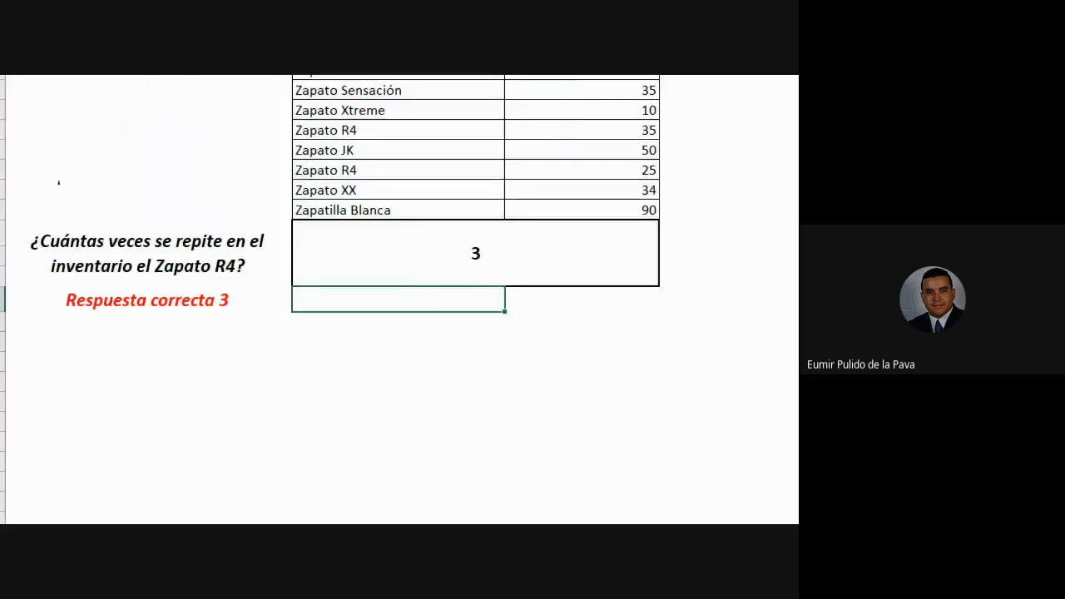
# Fill the three Zapato R4 cells B3, B9 and B11 with yellow and review the CONTAR.SI formula in B14.
pyautogui.click(374, 169)
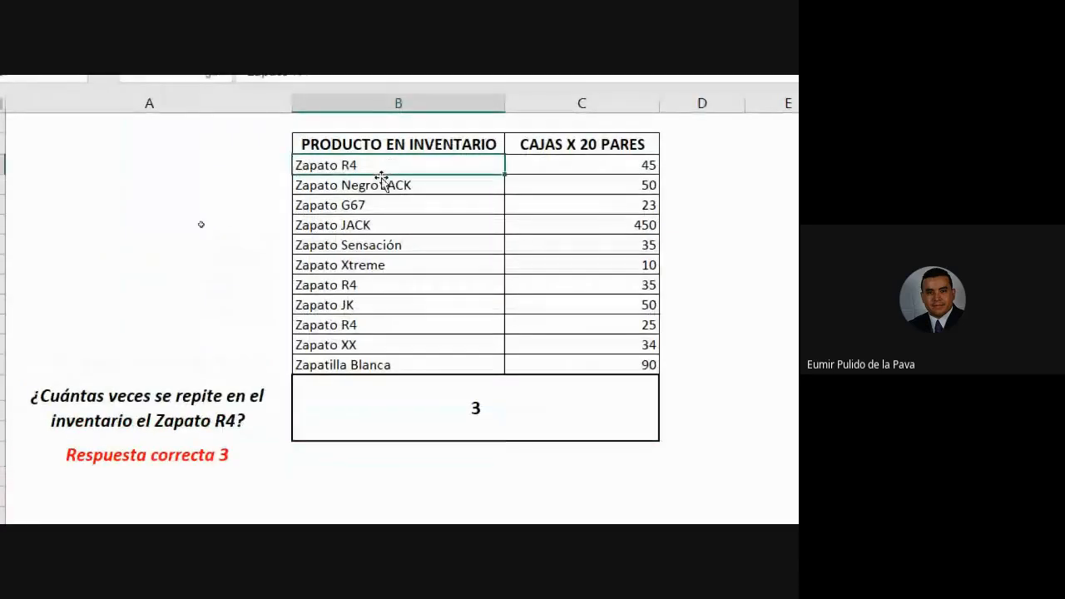
pyautogui.keyDown('ctrl'); pyautogui.click(352, 285); pyautogui.keyUp('ctrl')
pyautogui.keyDown('ctrl'); pyautogui.click(369, 325); pyautogui.keyUp('ctrl')
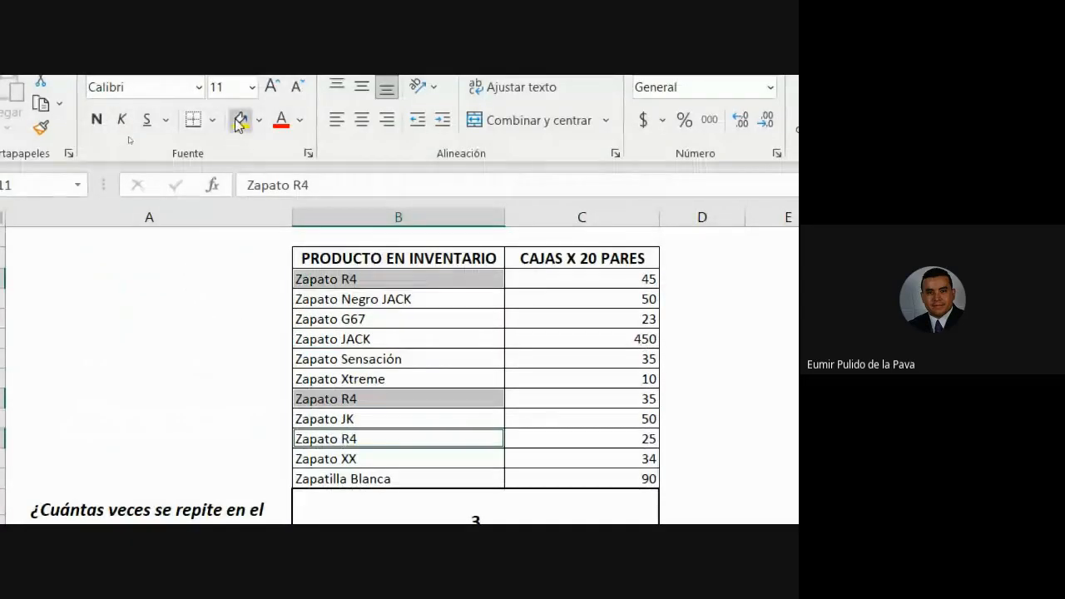
pyautogui.click(241, 119)
pyautogui.click(509, 427)
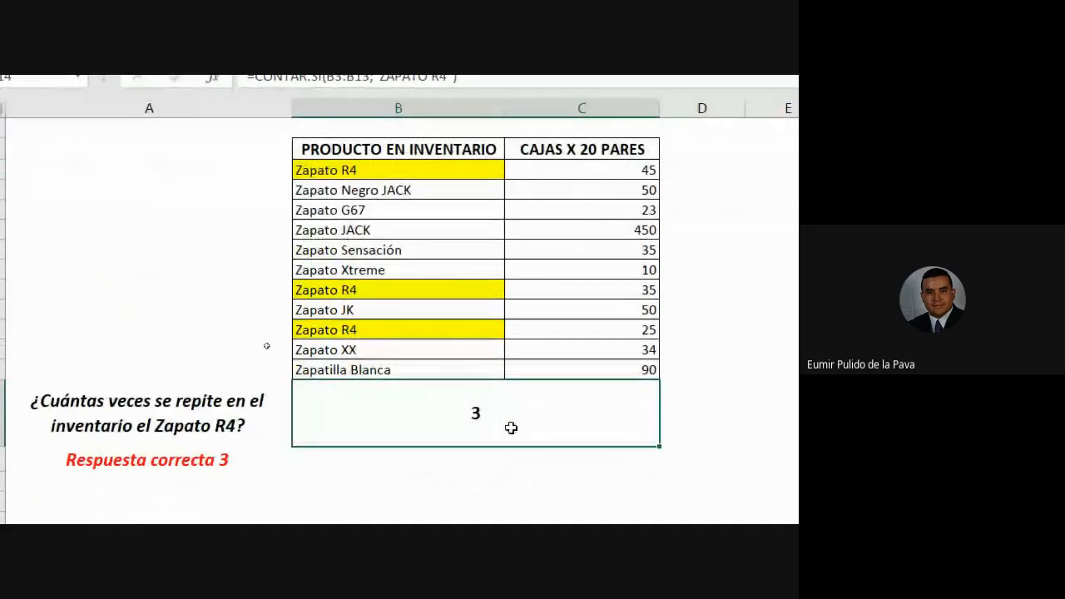
pyautogui.doubleClick(511, 428)
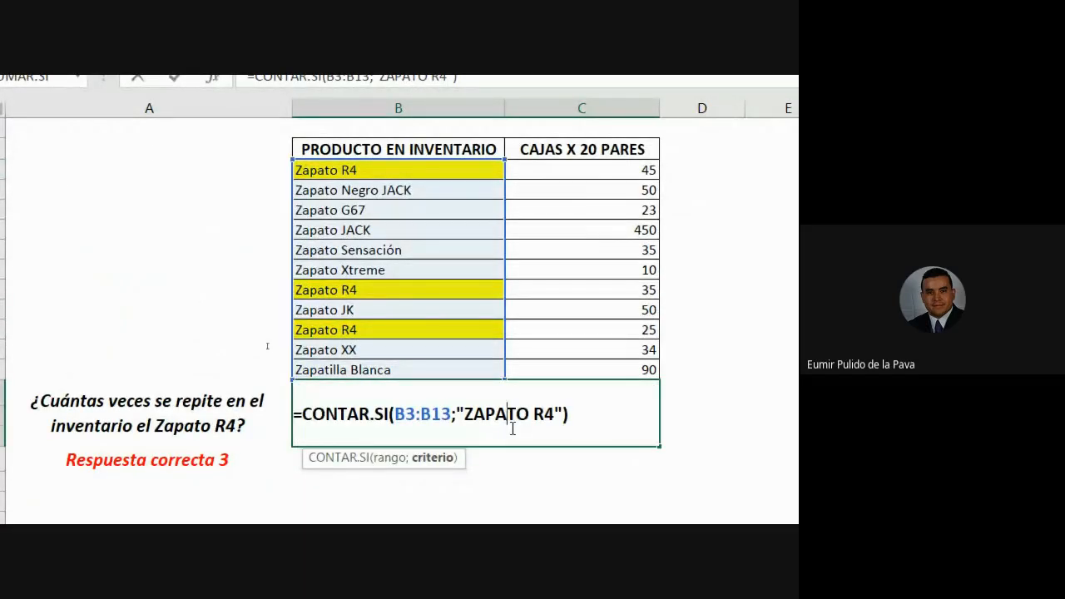
pyautogui.press('Return')
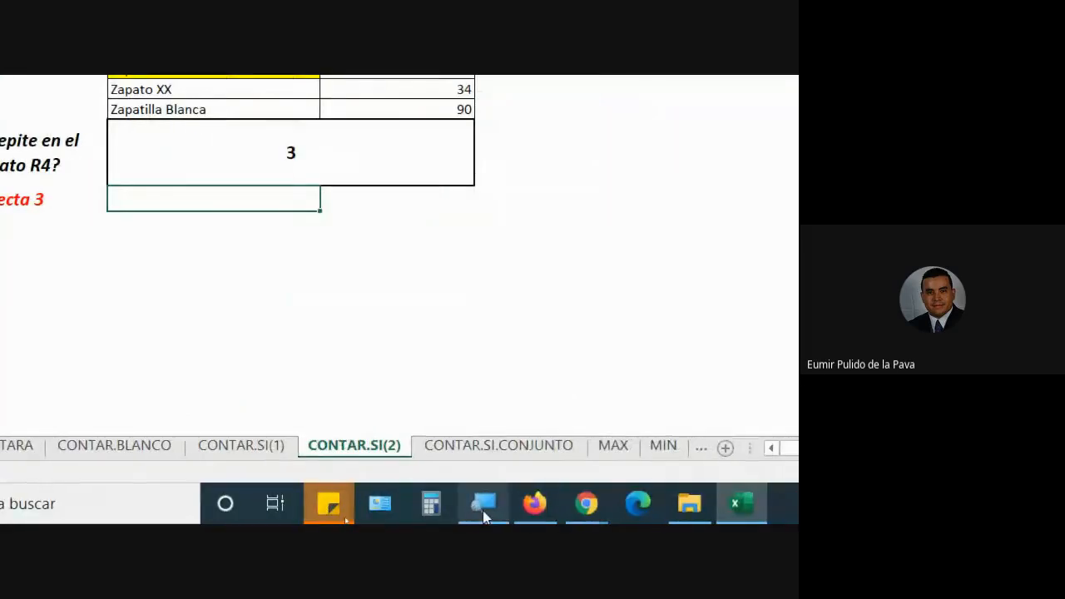
# Reset the screen magnifier zoom to 100%.
pyautogui.click(668, 503)
pyautogui.click(600, 425)
pyautogui.click(432, 433)
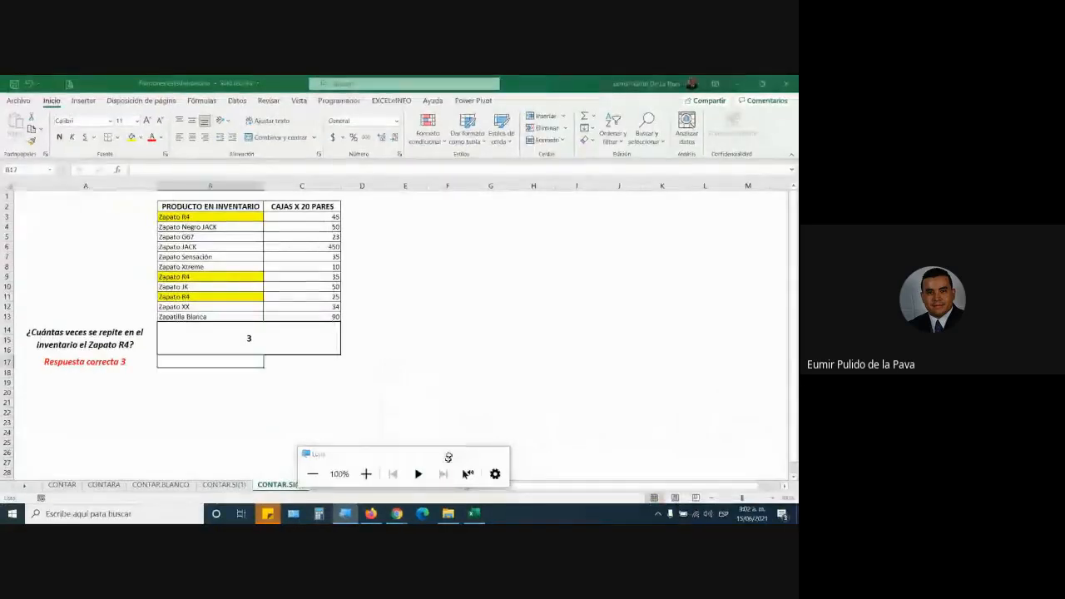
pyautogui.click(448, 454)
# Switch to File Explorer and open FINALIZADA FICHA 2294046 AC.xlsx from 2021 > COMPLEMENTARIOS > FINALIZADAS > FINALIZADA 2294046.
pyautogui.click(448, 514)
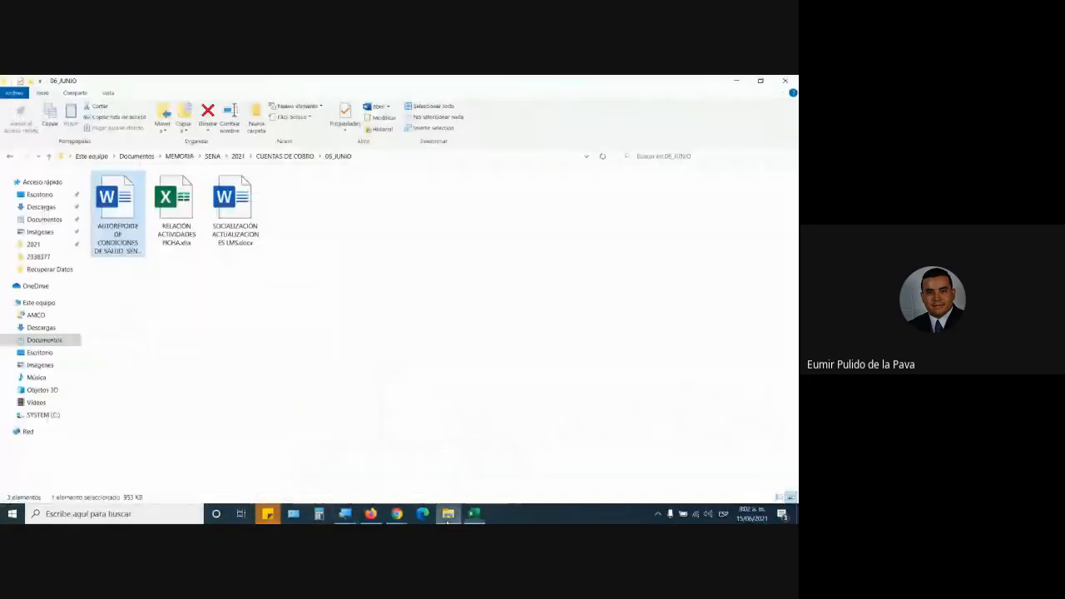
pyautogui.click(219, 157)
pyautogui.doubleClick(174, 200)
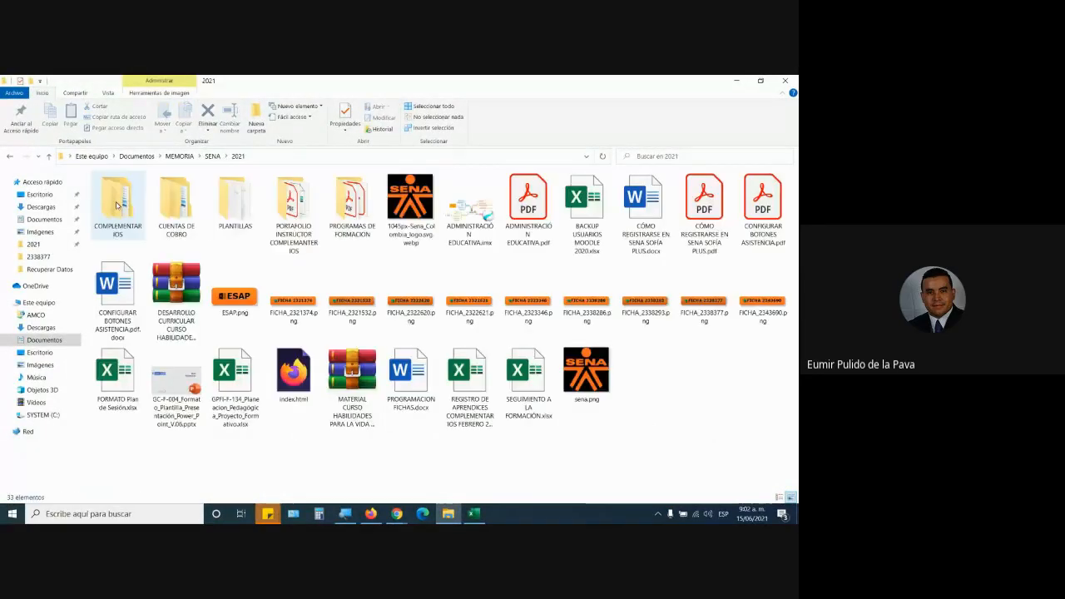
pyautogui.doubleClick(118, 207)
pyautogui.doubleClick(117, 207)
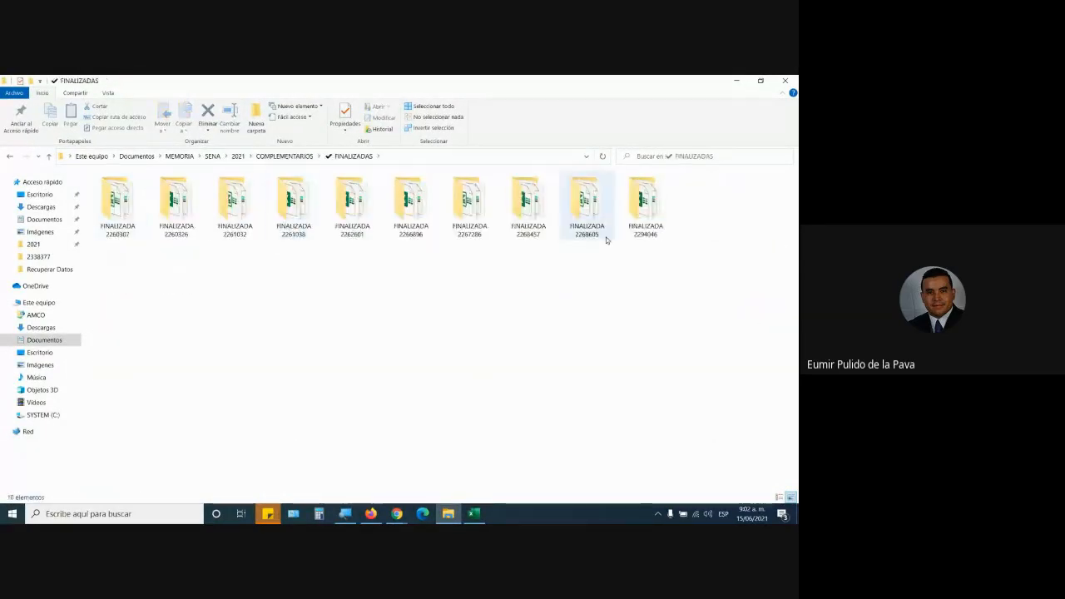
pyautogui.click(622, 213)
pyautogui.doubleClick(636, 197)
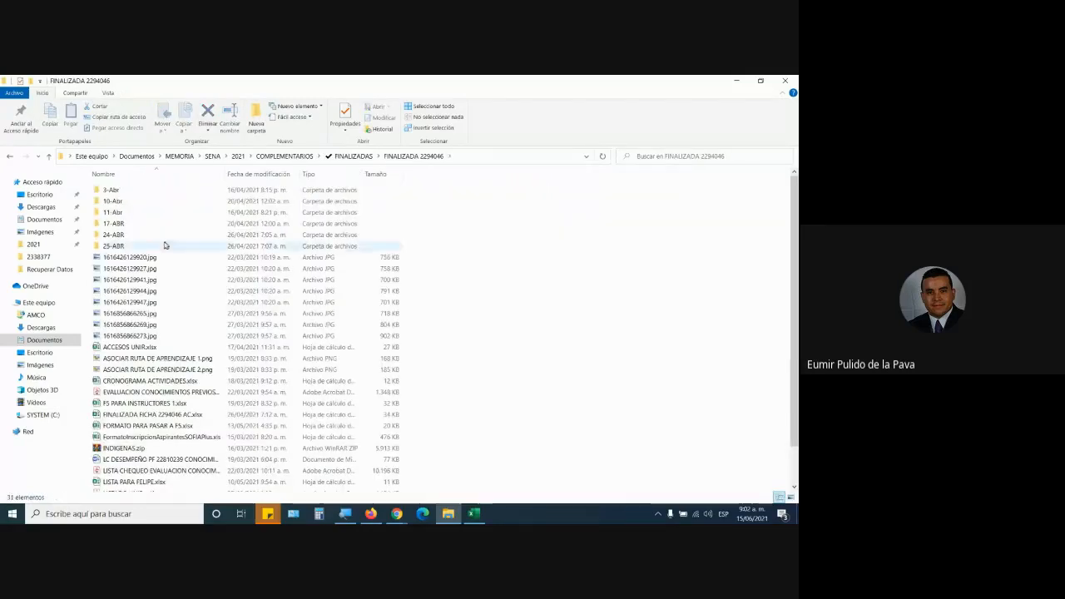
pyautogui.doubleClick(131, 415)
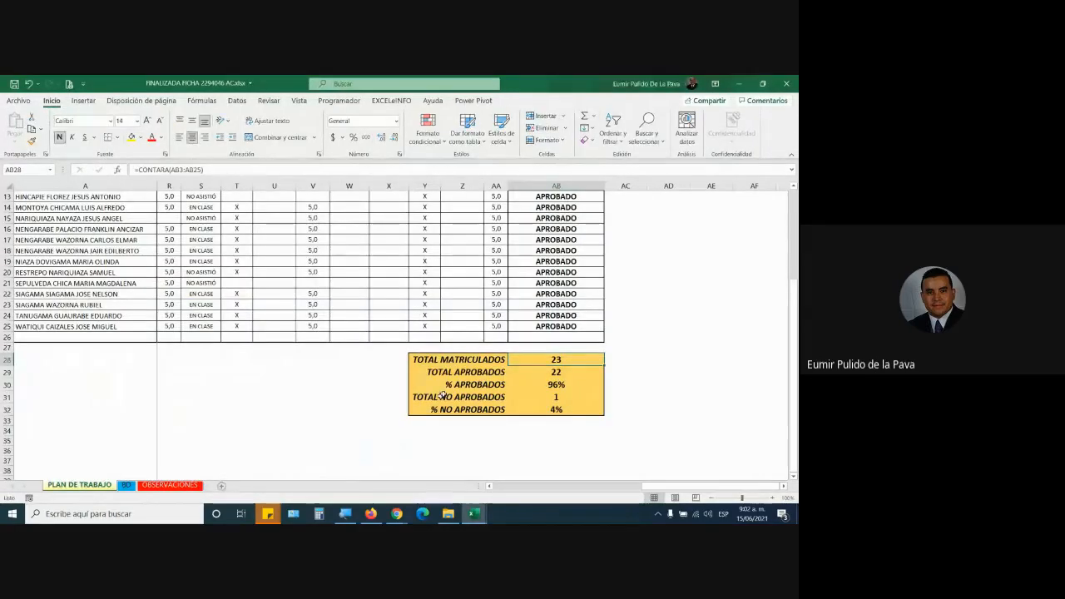
# Examine the totals table AB28:AB32 on the PLAN DE TRABAJO sheet, checking the TOTAL MATRICULADOS and TOTAL APROBADOS formulas.
pyautogui.moveTo(595, 361); pyautogui.dragTo(589, 414)
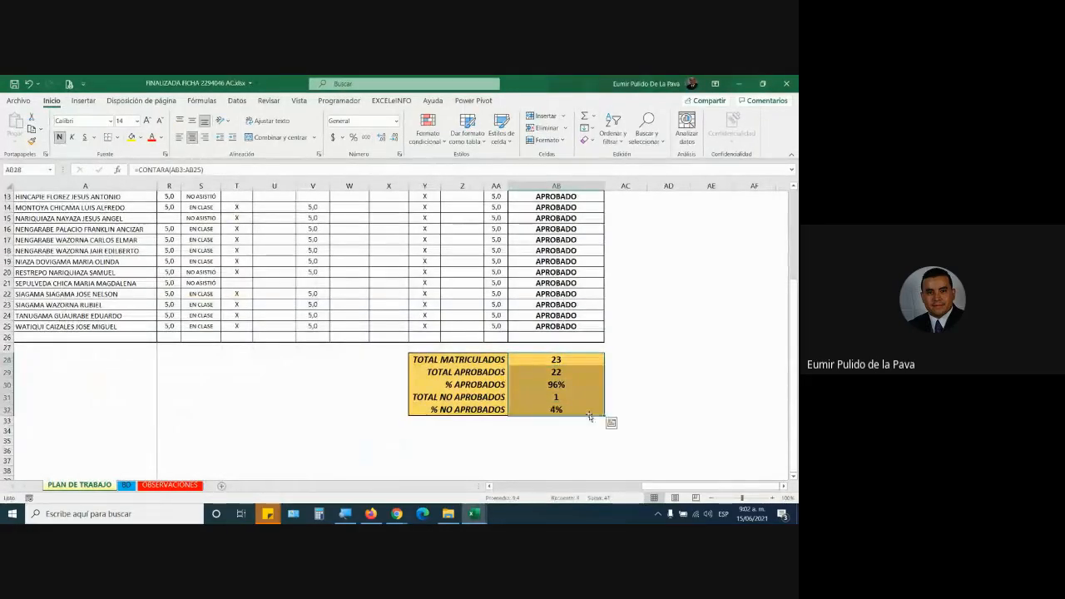
pyautogui.click(774, 498)
pyautogui.click(774, 498)
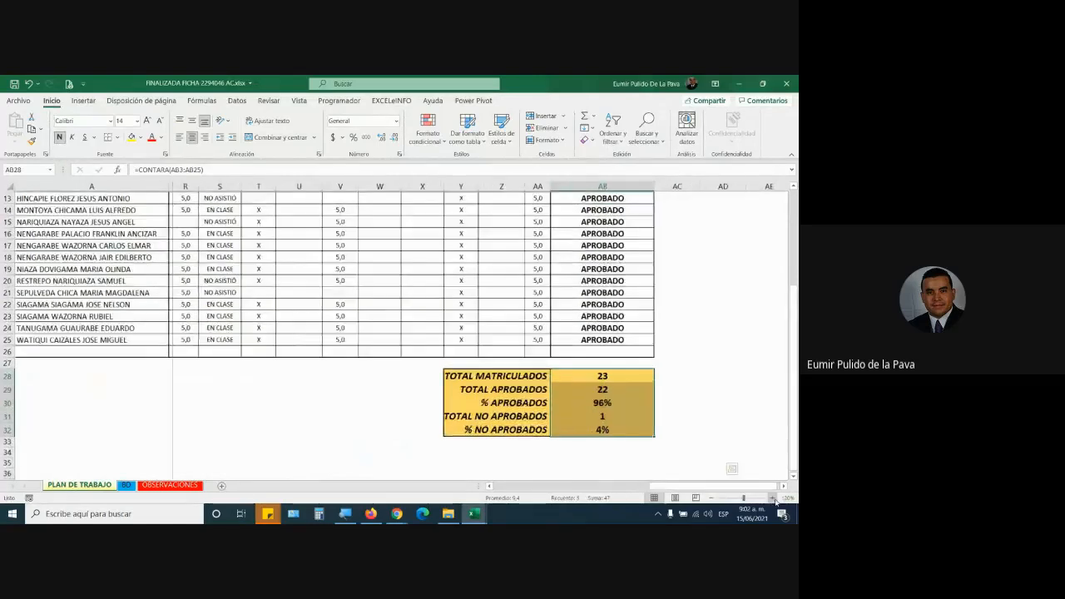
pyautogui.click(785, 487)
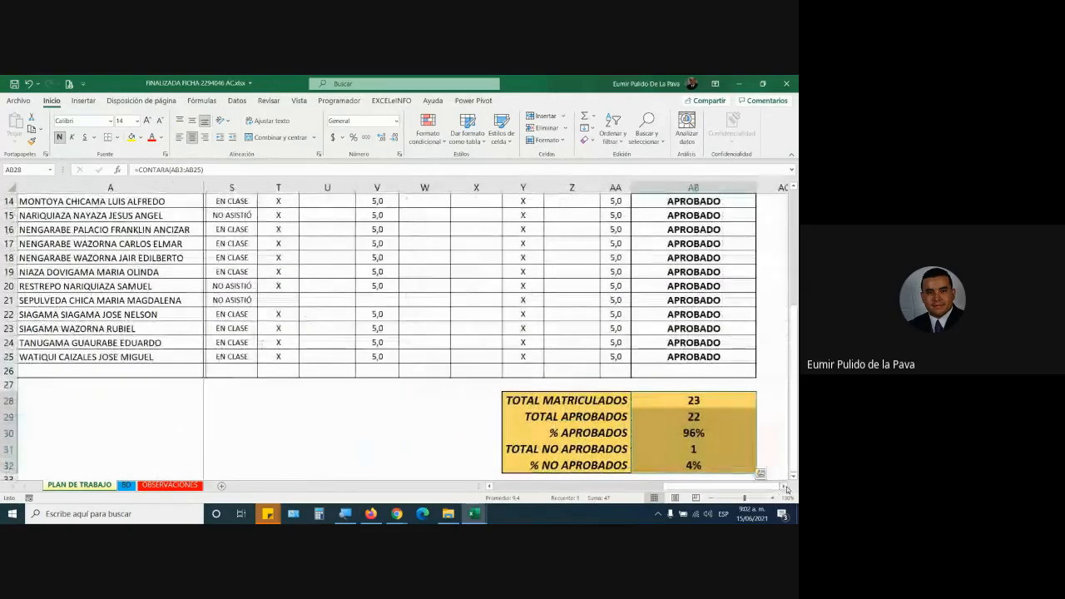
pyautogui.click(786, 486)
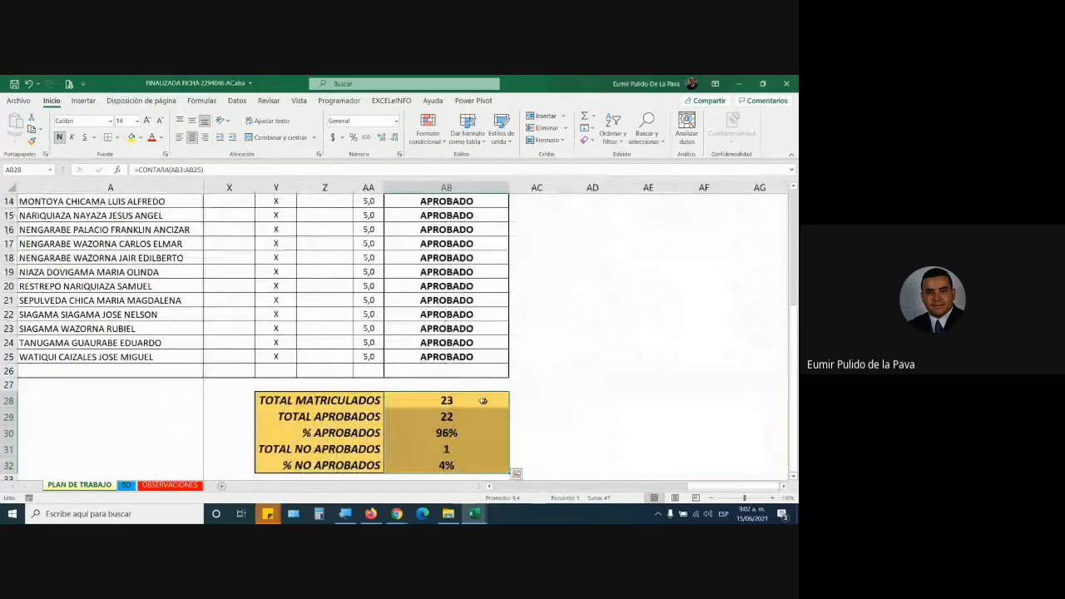
pyautogui.click(481, 400)
pyautogui.click(462, 411)
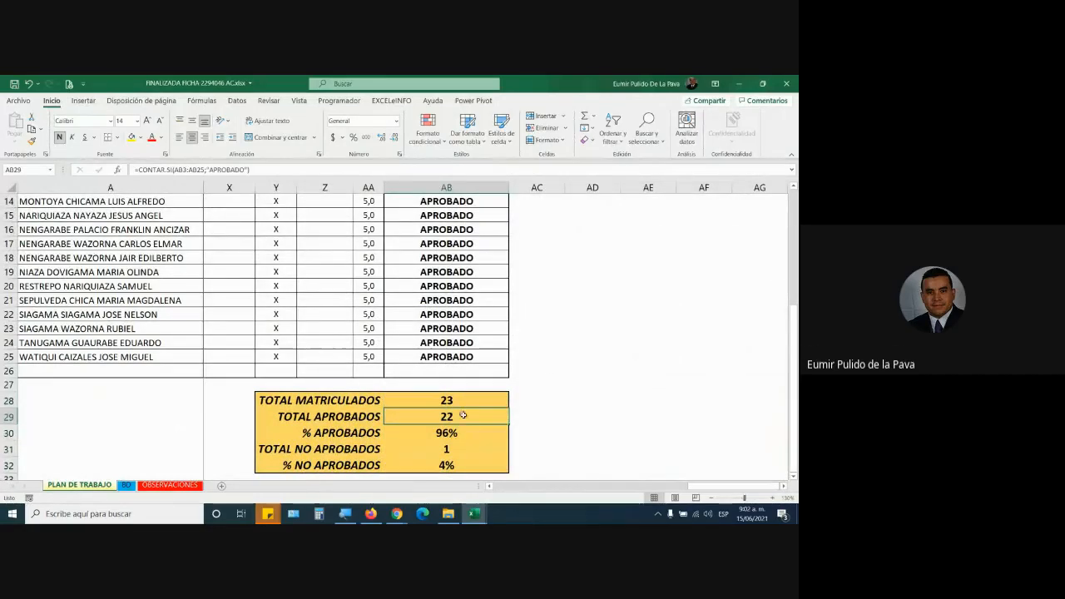
# Examine the formulas in AB30:AB32 of the totals table, and the CONTARA formula in AB28 against its range AB3:AB25.
pyautogui.click(452, 433)
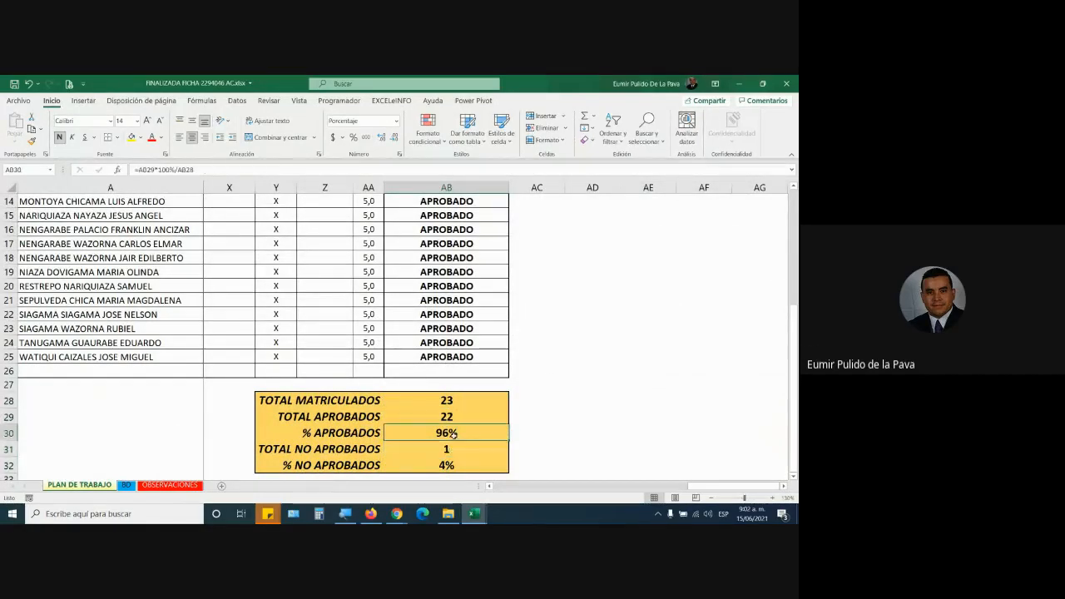
pyautogui.click(466, 450)
pyautogui.click(477, 467)
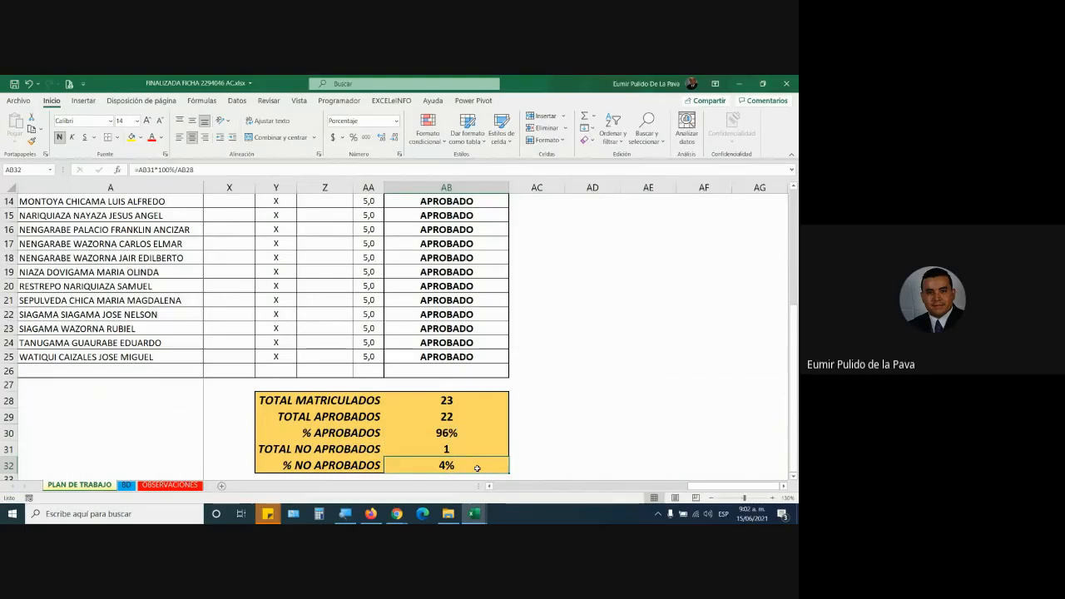
pyautogui.doubleClick(435, 400)
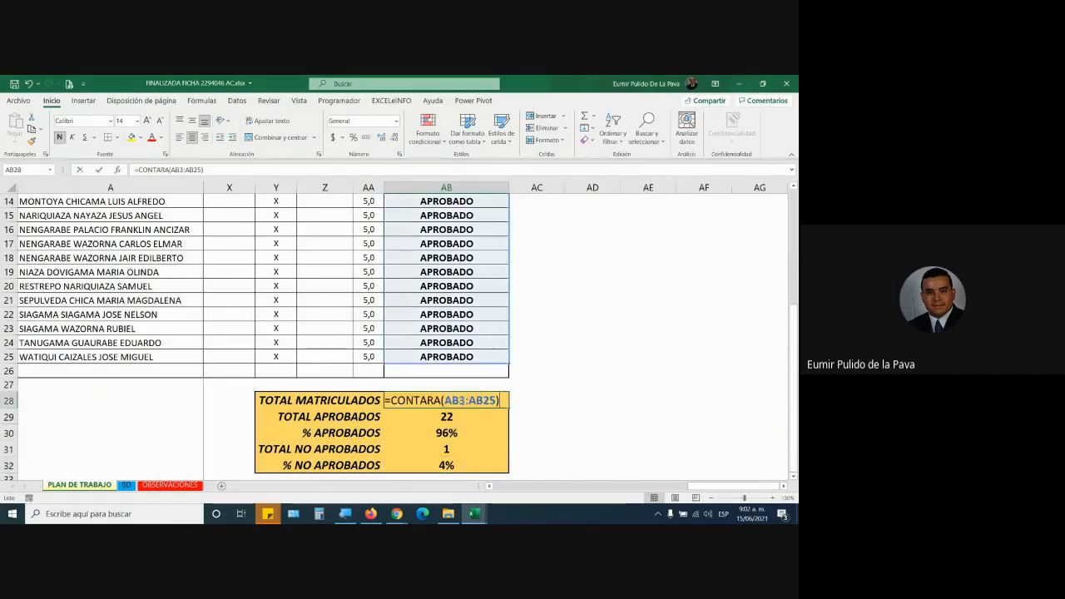
pyautogui.moveTo(386, 400); pyautogui.dragTo(442, 400)
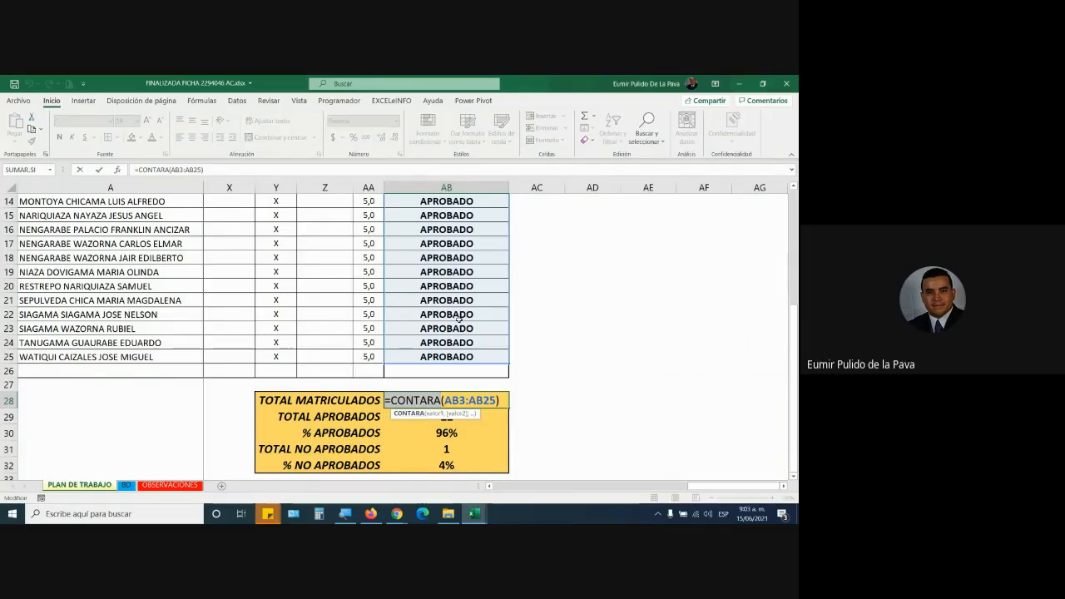
pyautogui.scroll(5, 458, 317)
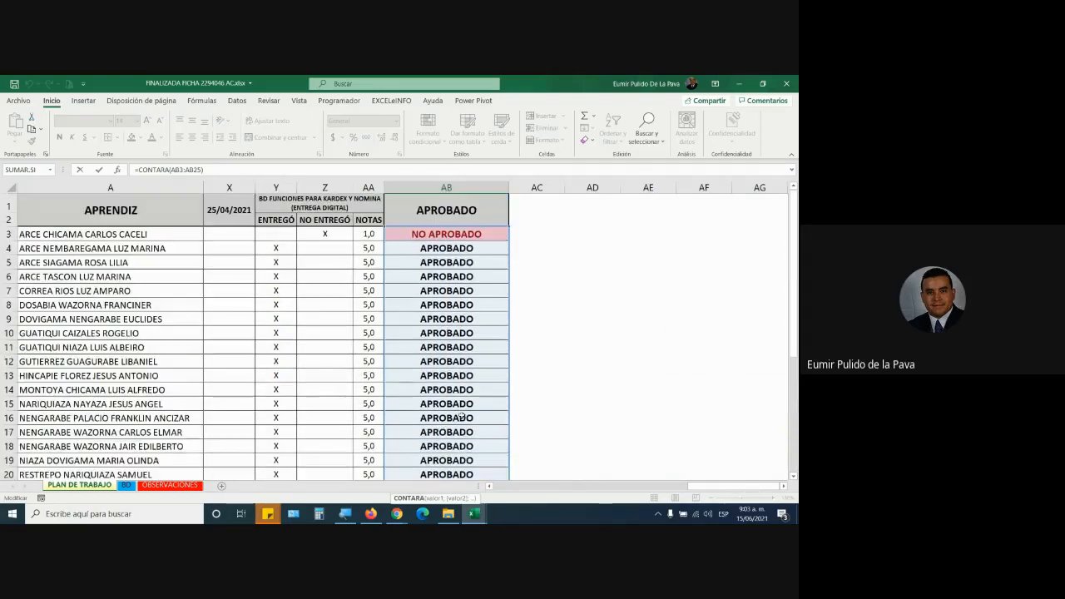
pyautogui.scroll(-6, 483, 409)
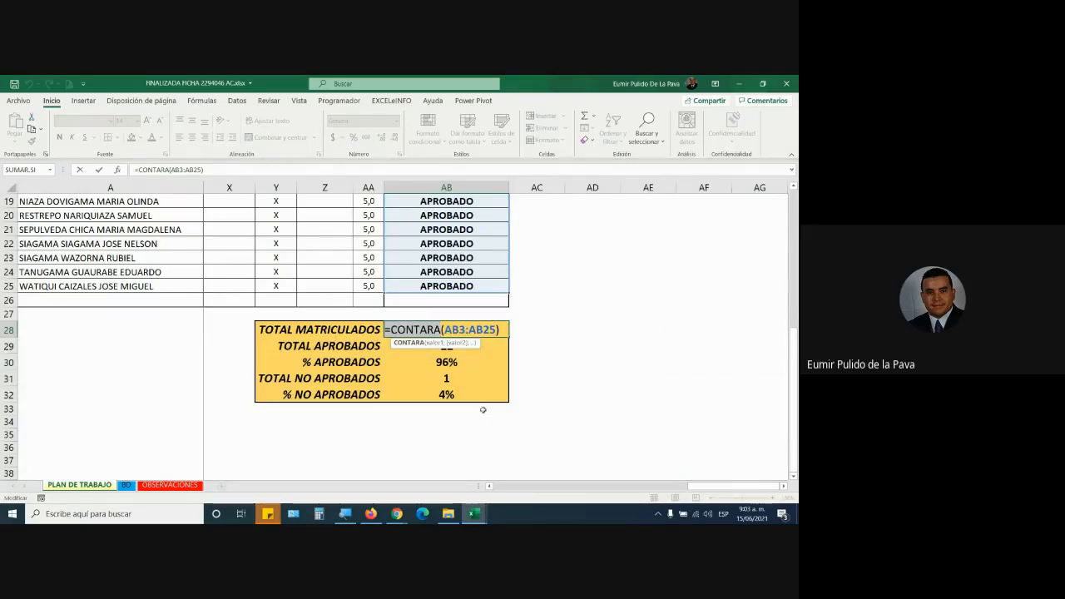
pyautogui.scroll(6, 483, 410)
pyautogui.scroll(-4, 481, 377)
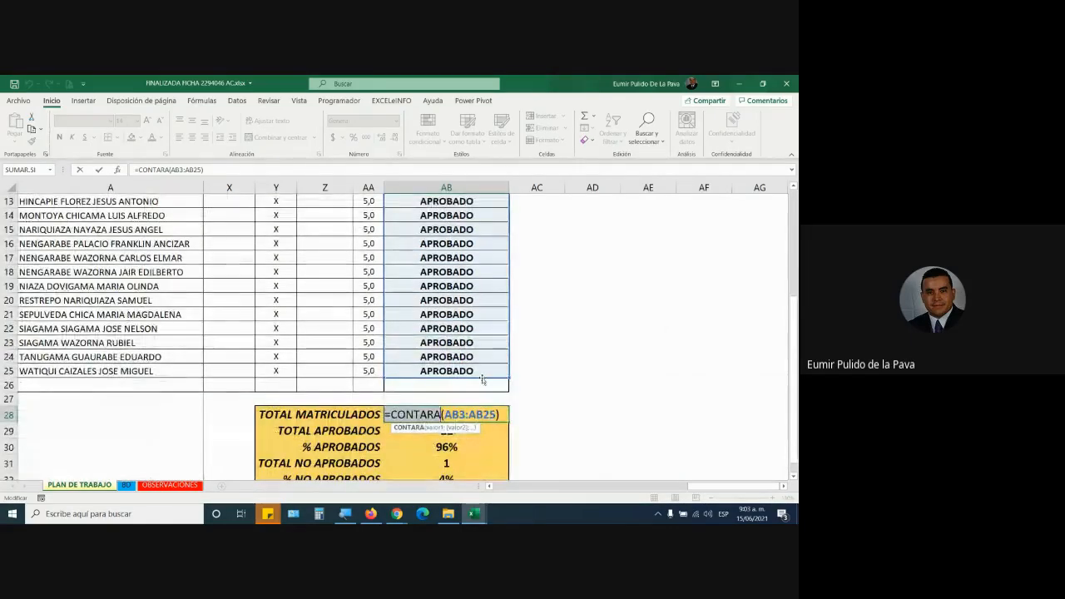
pyautogui.press('Return')
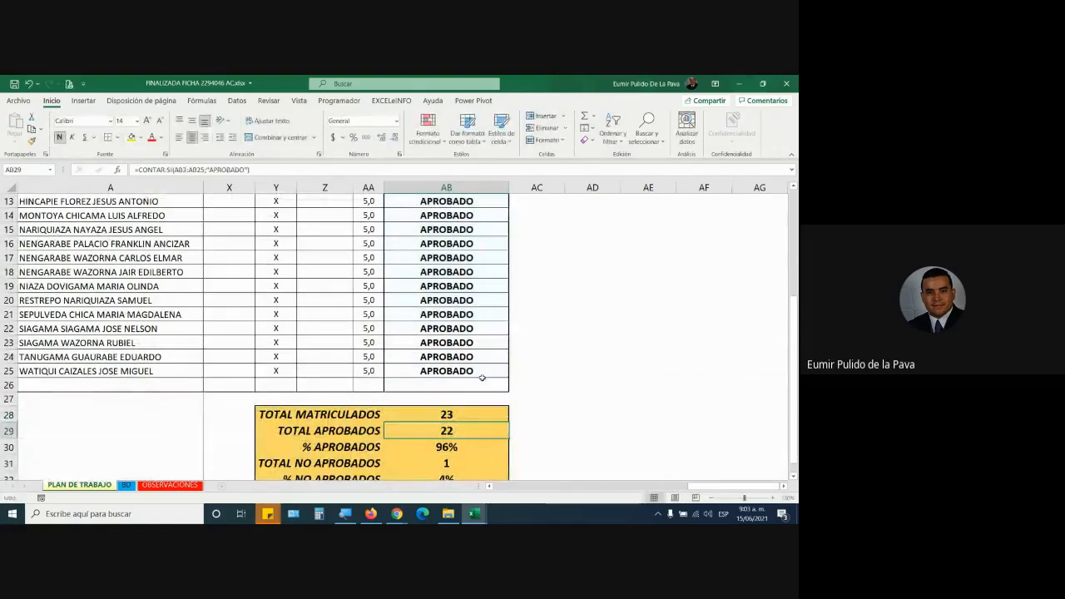
# Examine the CONTAR.SI formulas and their criteria for TOTAL APROBADOS in AB29 and TOTAL NO APROBADOS in AB31.
pyautogui.doubleClick(475, 427)
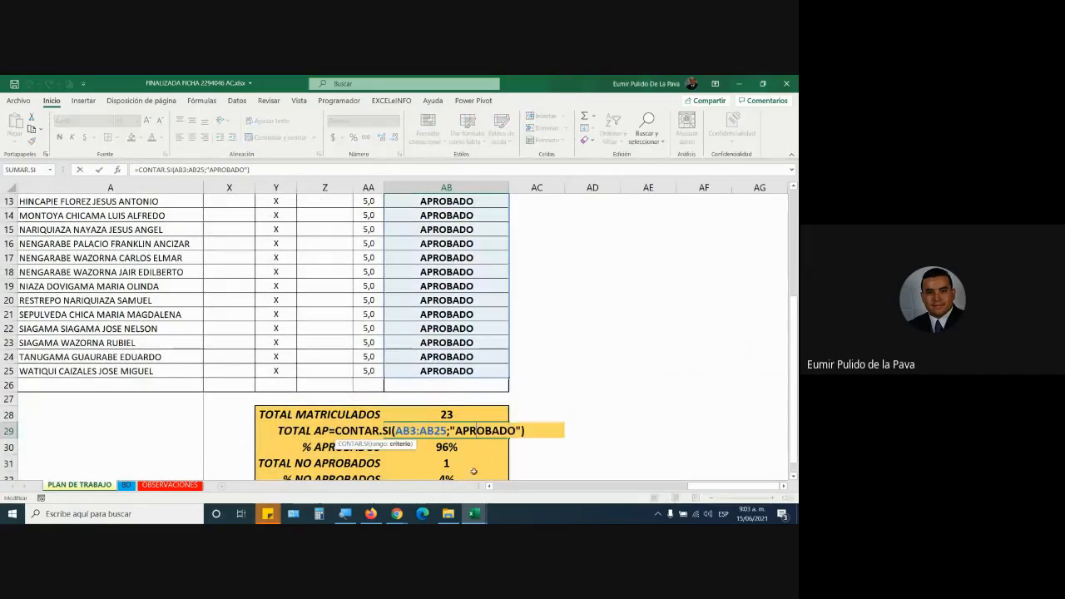
pyautogui.moveTo(335, 430); pyautogui.dragTo(448, 431)
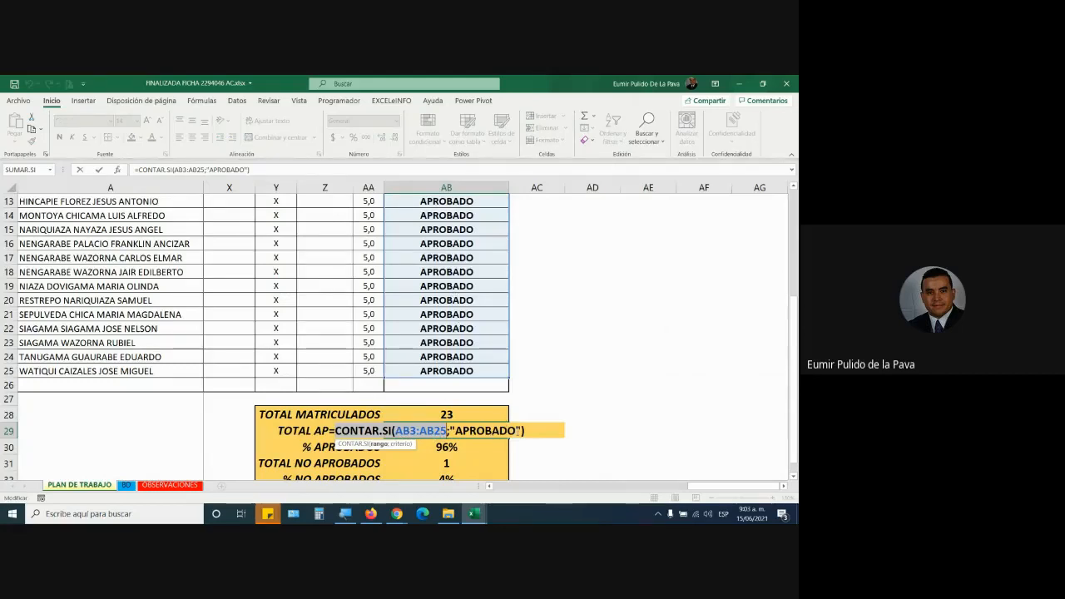
pyautogui.press('Return')
pyautogui.press('Down')
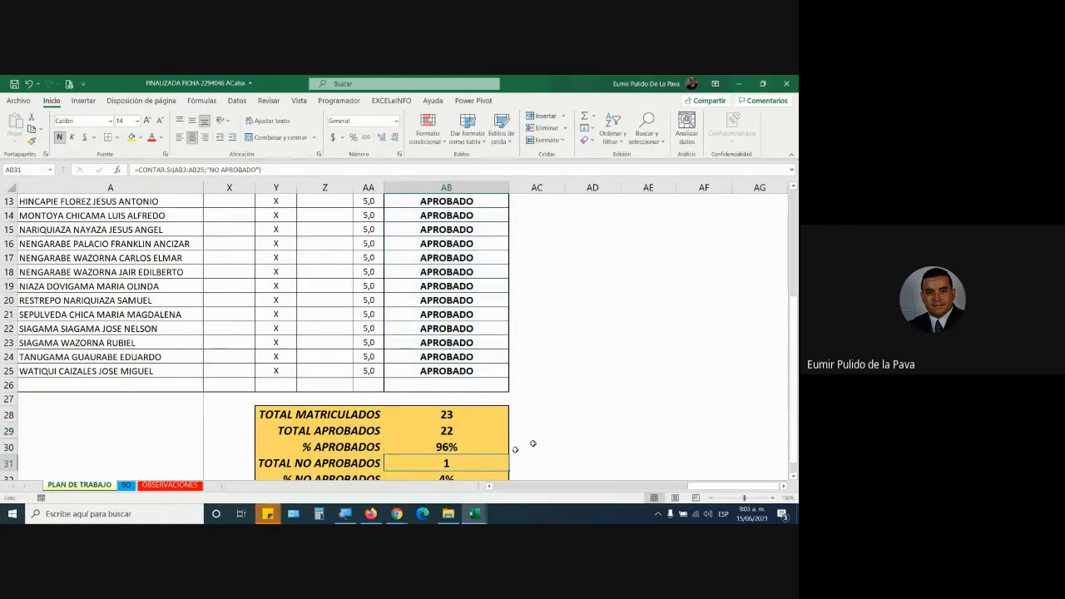
pyautogui.doubleClick(493, 461)
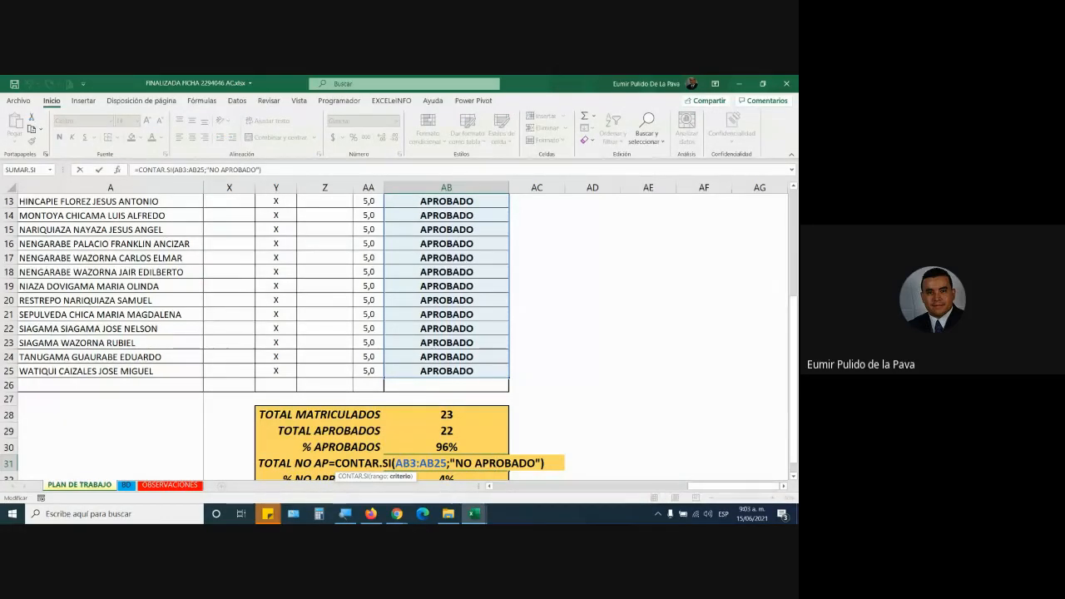
pyautogui.click(595, 333)
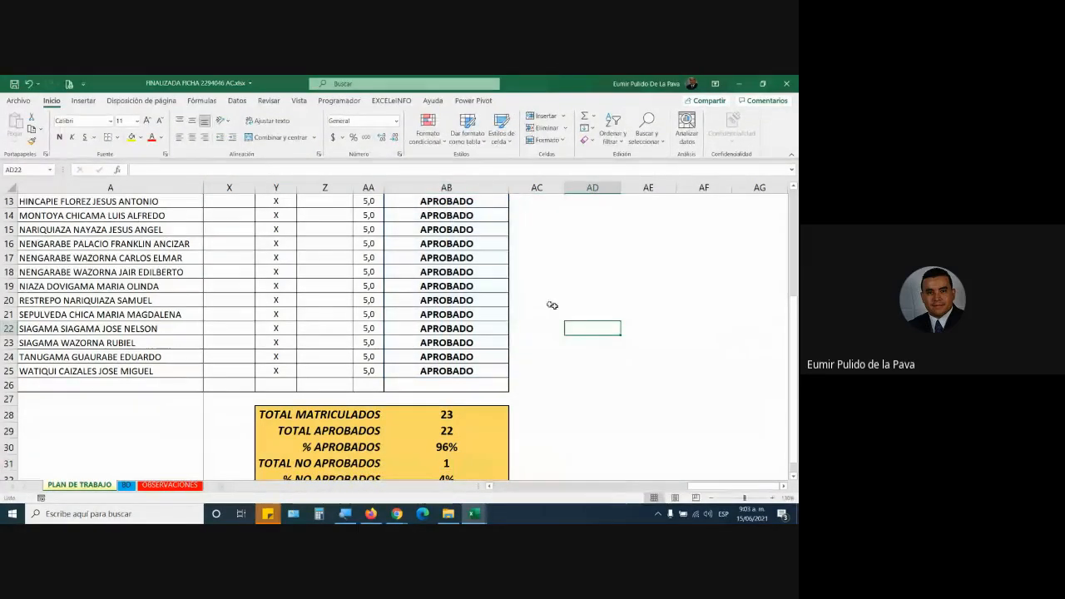
# In B28, below the 20/03/2021 attendance column, enter =CONTAR.BLANCO(B3:B25) to count its blank cells.
pyautogui.hscroll(-10, 546, 465)
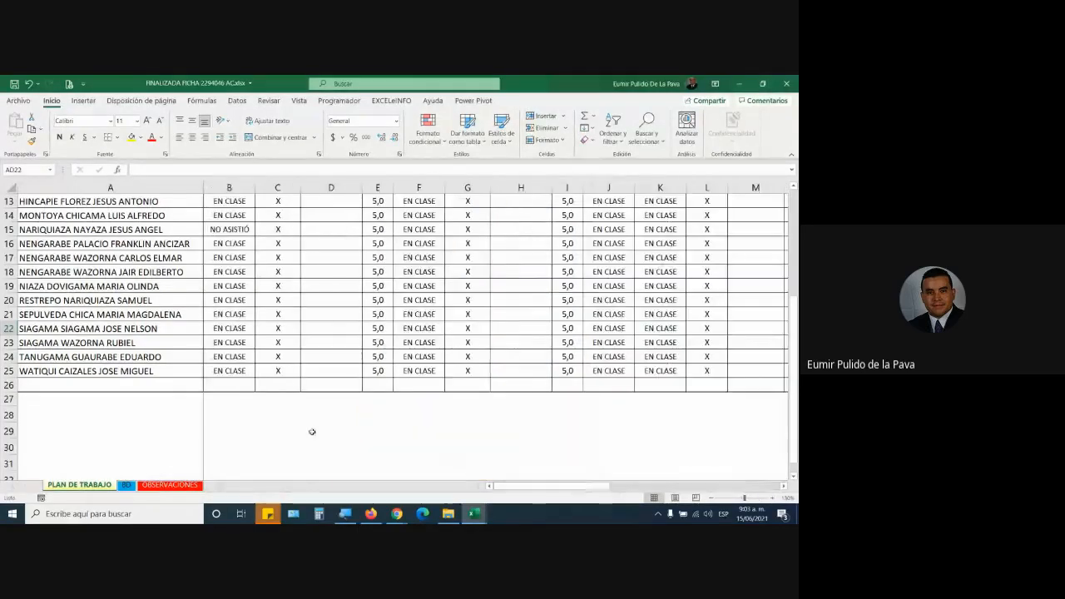
pyautogui.scroll(5, 330, 439)
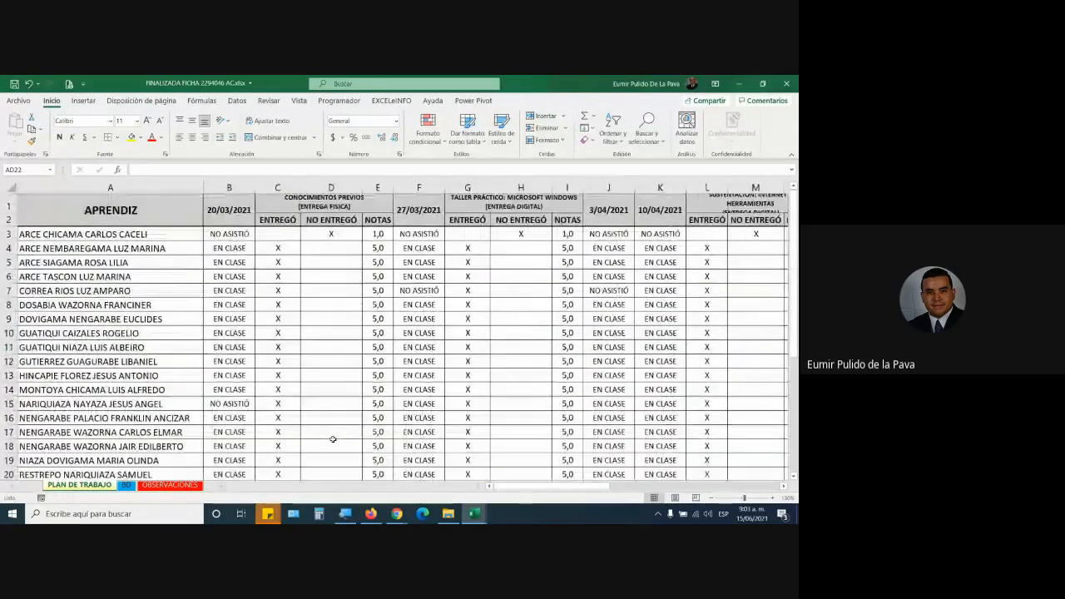
pyautogui.scroll(-5, 338, 439)
pyautogui.click(228, 374)
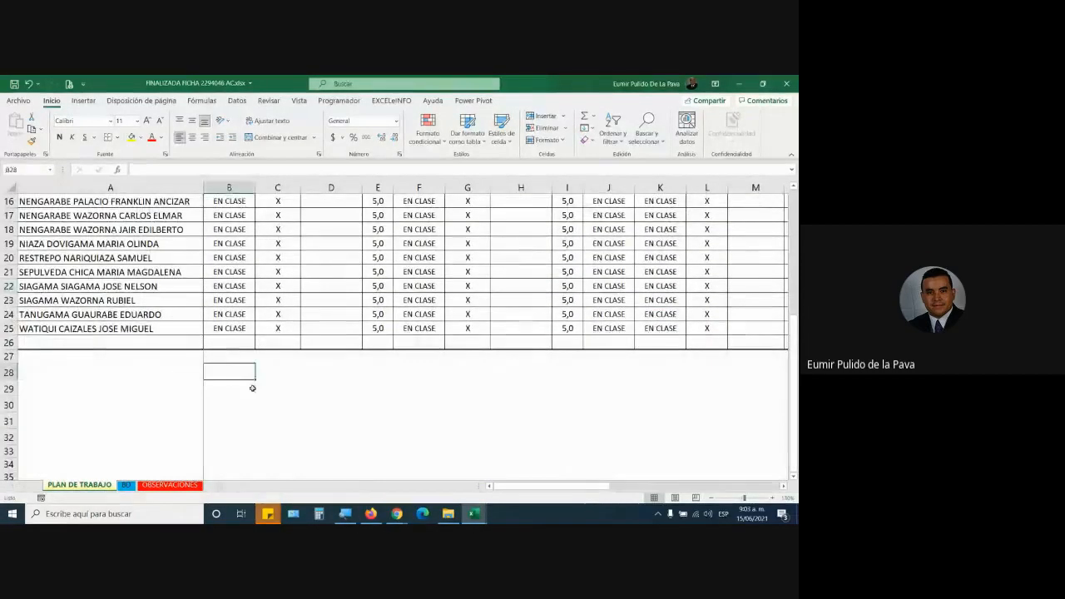
pyautogui.write('=')
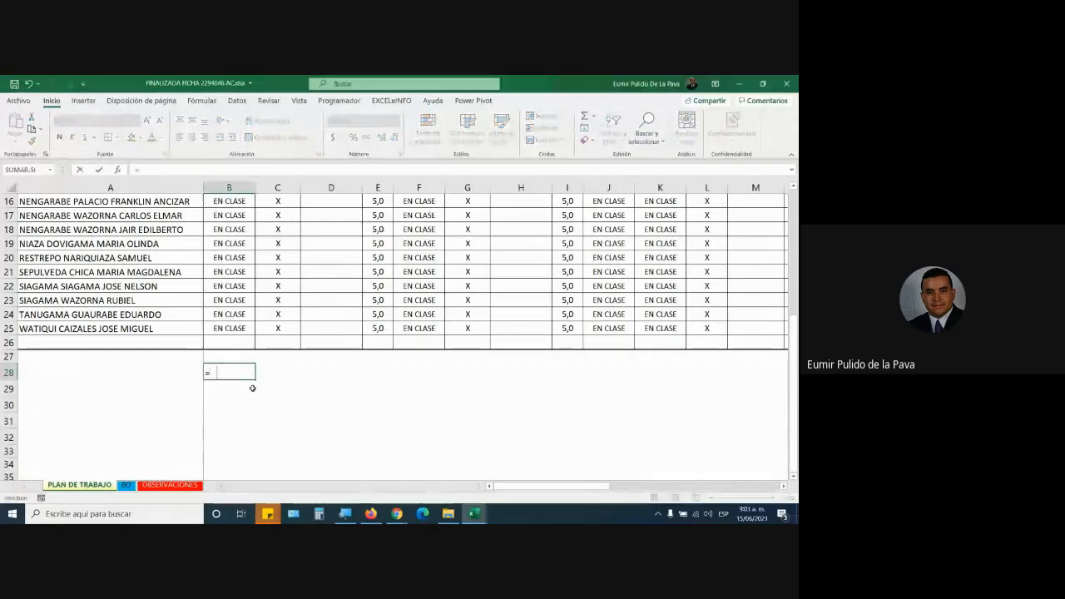
pyautogui.write('CONTAR')
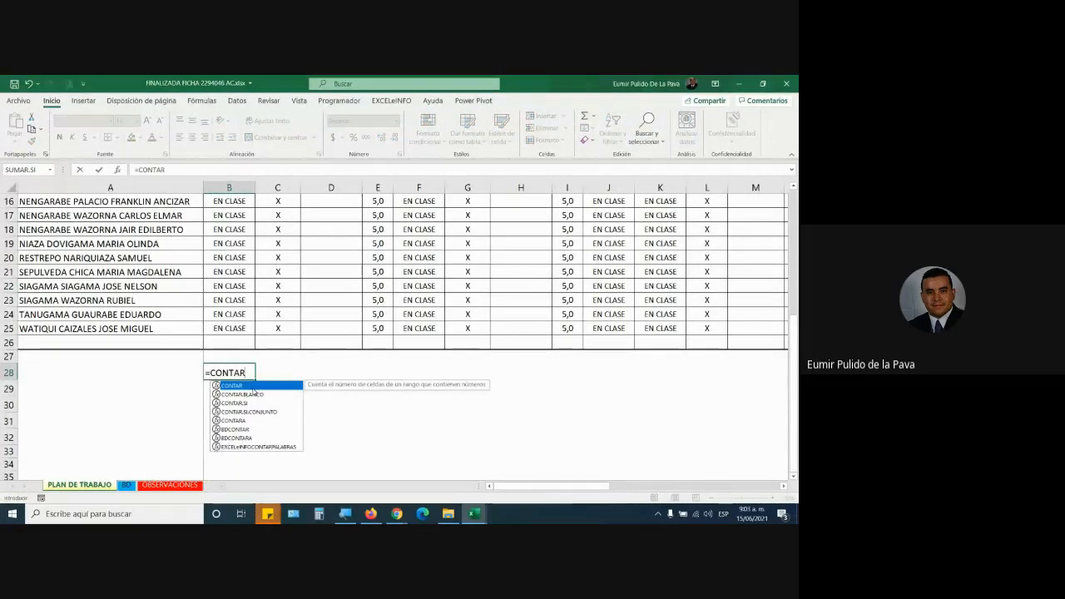
pyautogui.doubleClick(254, 393)
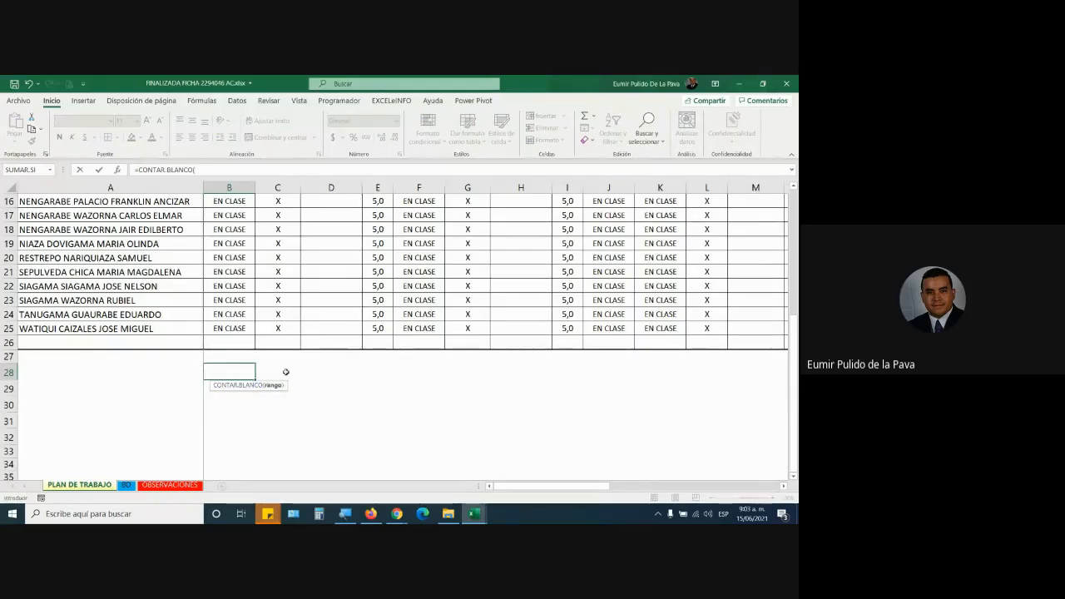
pyautogui.scroll(5, 333, 349)
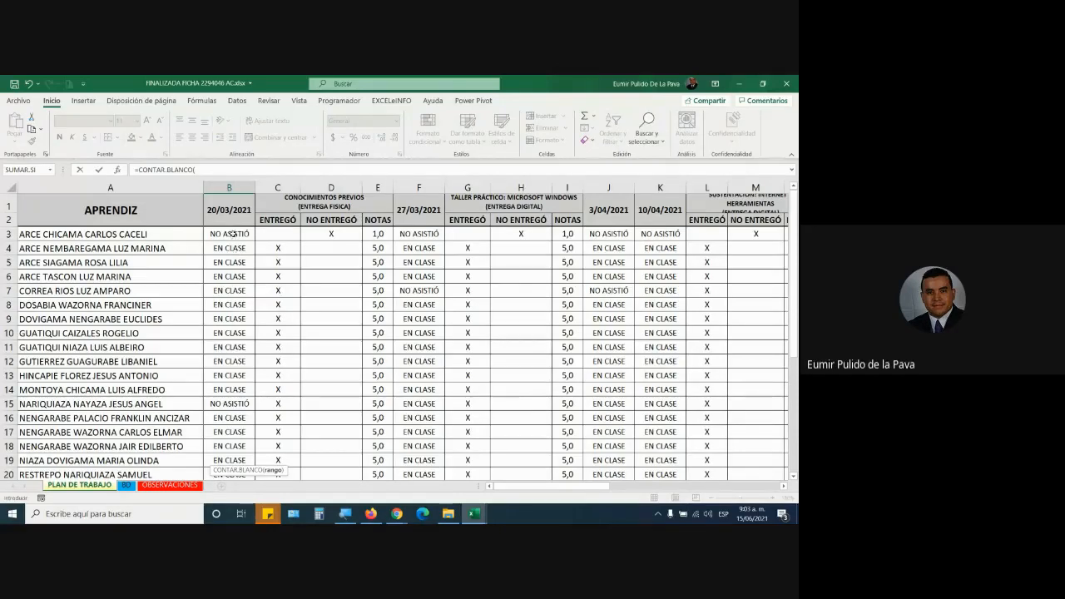
pyautogui.moveTo(233, 235); pyautogui.dragTo(231, 427)
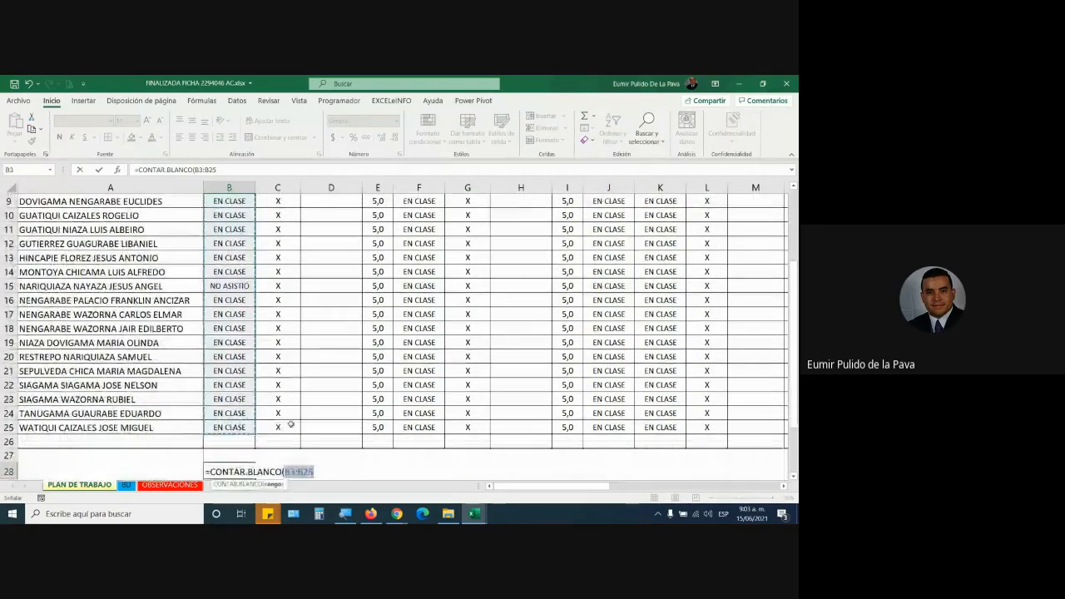
pyautogui.write(')')
pyautogui.press('BackSpace')
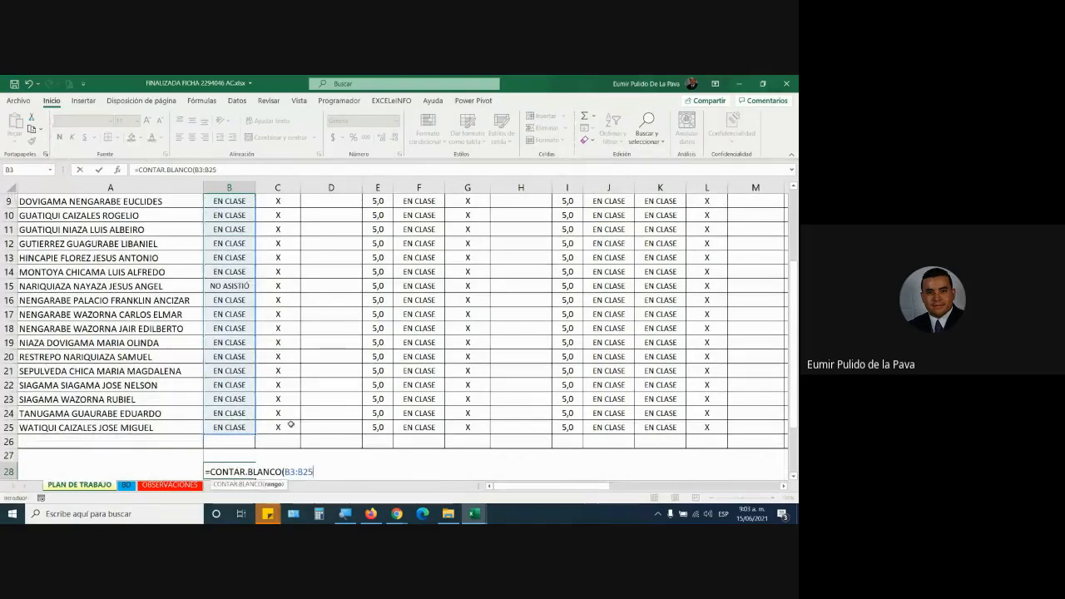
pyautogui.press('Return')
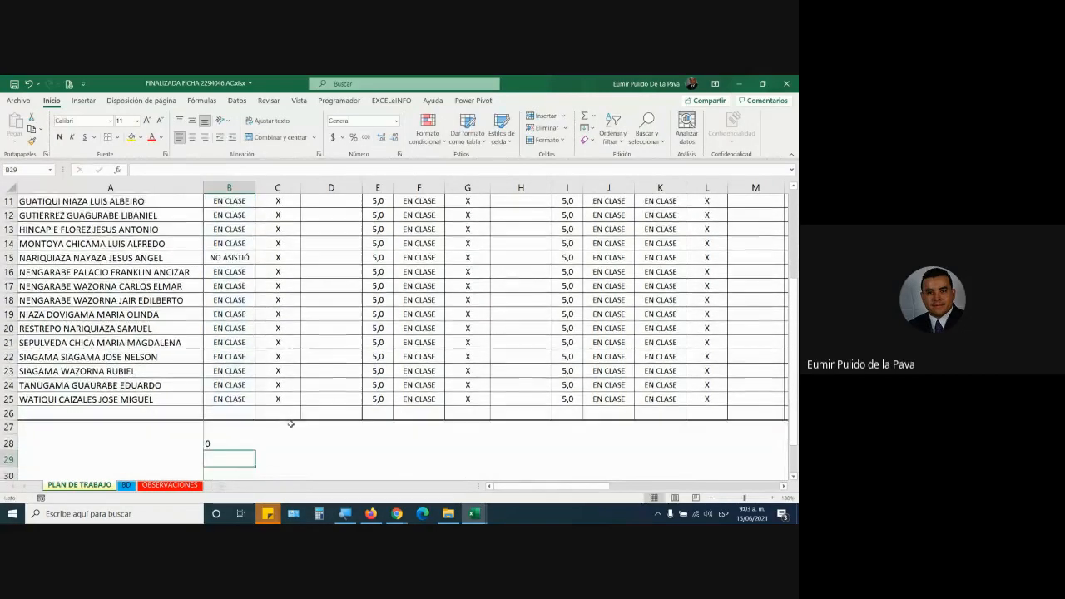
# Clear the NO ASISTIÓ entries in B15 and B3, and check the blank count in B28.
pyautogui.click(233, 257)
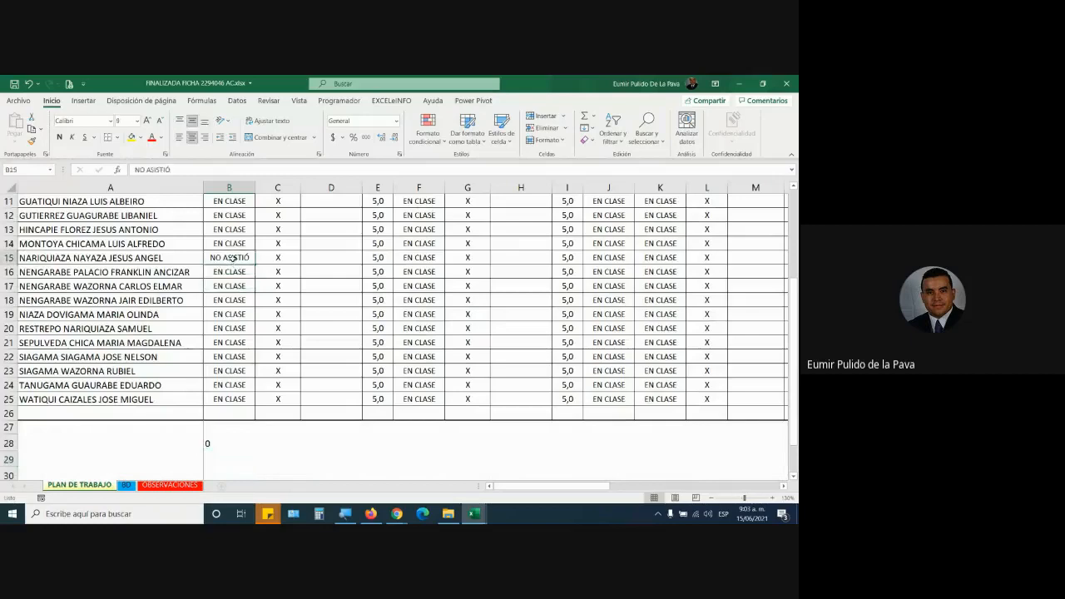
pyautogui.press('Delete')
pyautogui.scroll(2, 241, 281)
pyautogui.scroll(2, 240, 281)
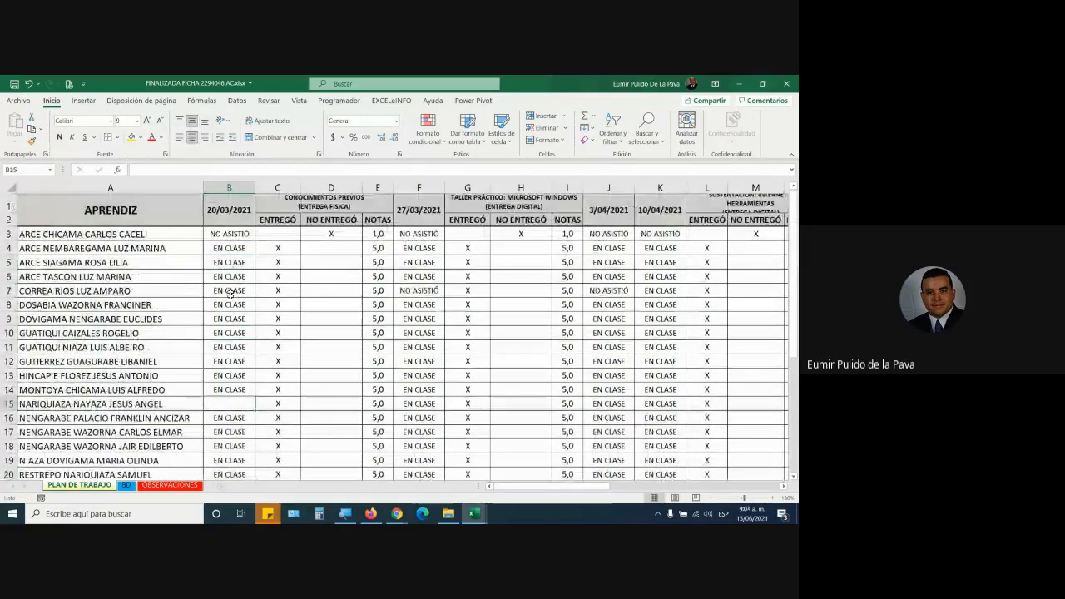
pyautogui.click(235, 234)
pyautogui.press('Delete')
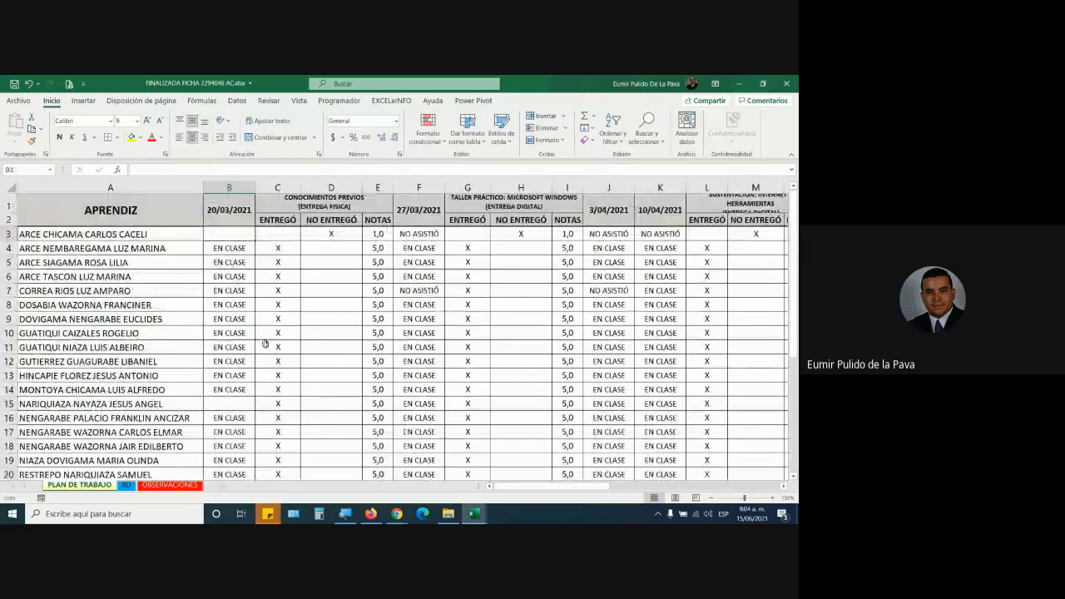
pyautogui.click(227, 210)
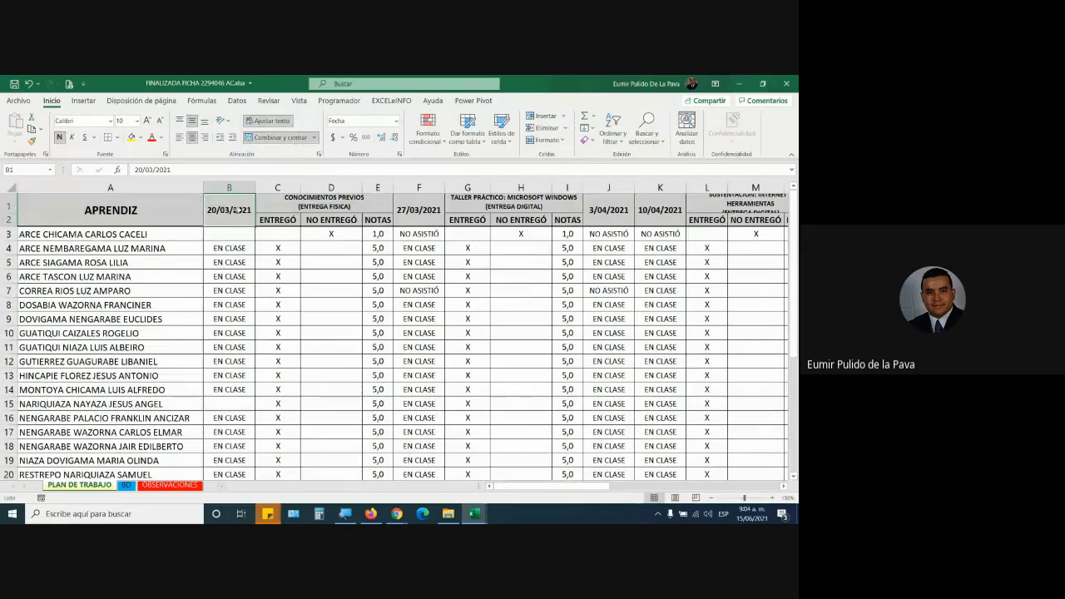
pyautogui.scroll(-3, 266, 418)
pyautogui.click(223, 333)
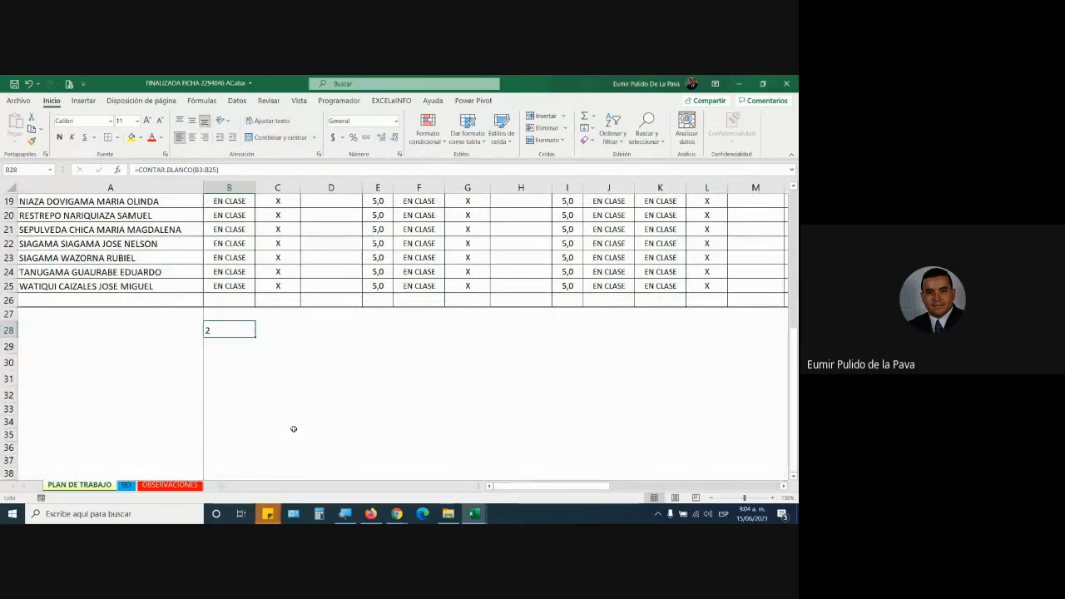
# Copy the CONTAR.BLANCO formula from B28 across to F28, and clear the copies in C28:E28.
pyautogui.scroll(2, 292, 429)
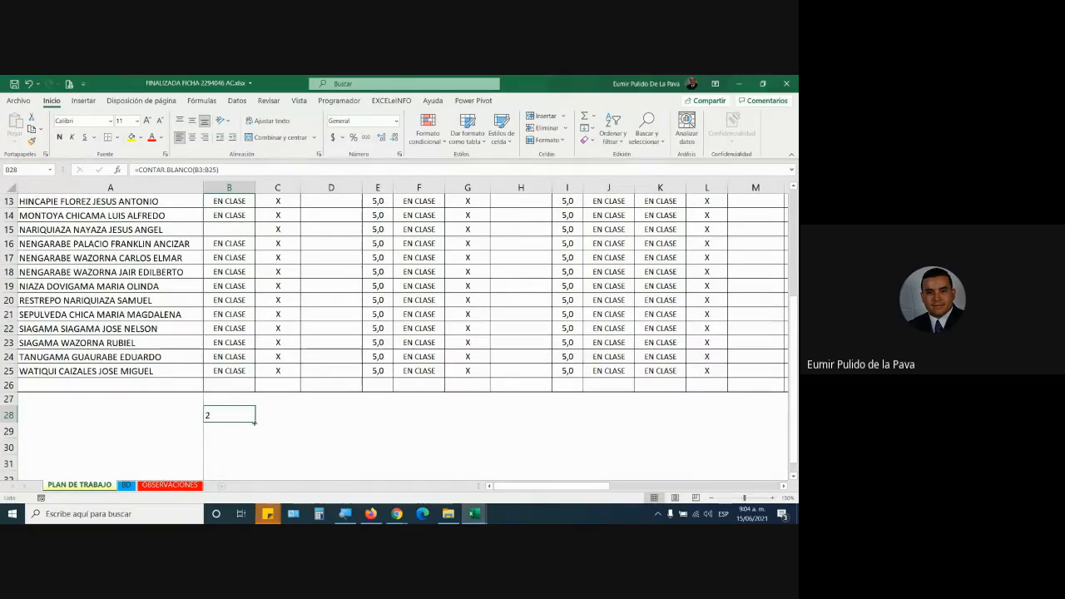
pyautogui.moveTo(280, 430); pyautogui.dragTo(380, 426)
pyautogui.click(236, 414)
pyautogui.moveTo(255, 422); pyautogui.dragTo(446, 424)
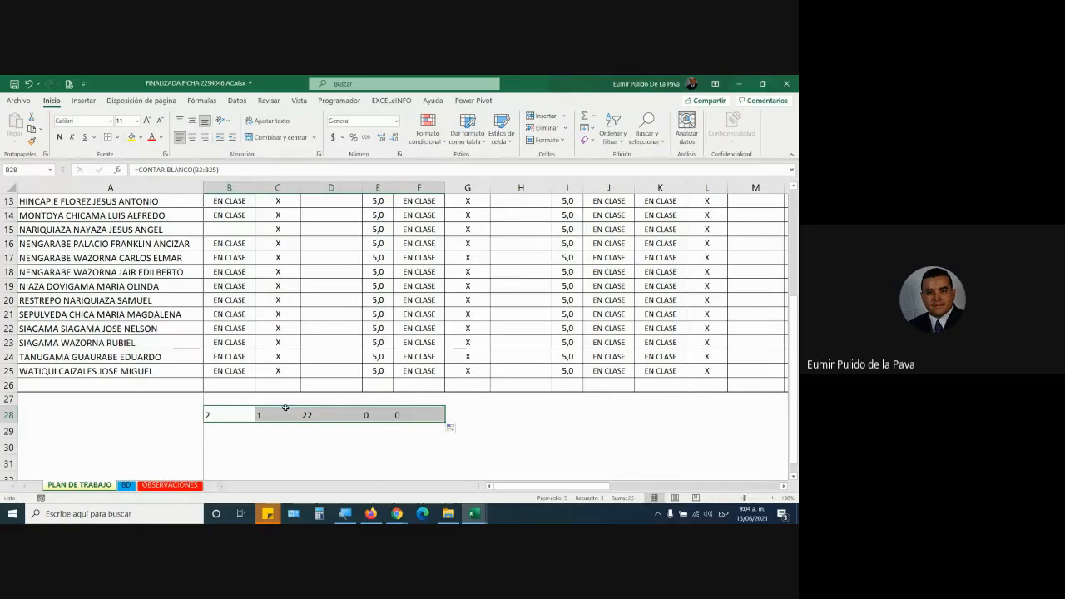
pyautogui.moveTo(270, 415); pyautogui.dragTo(371, 424)
pyautogui.press('Delete')
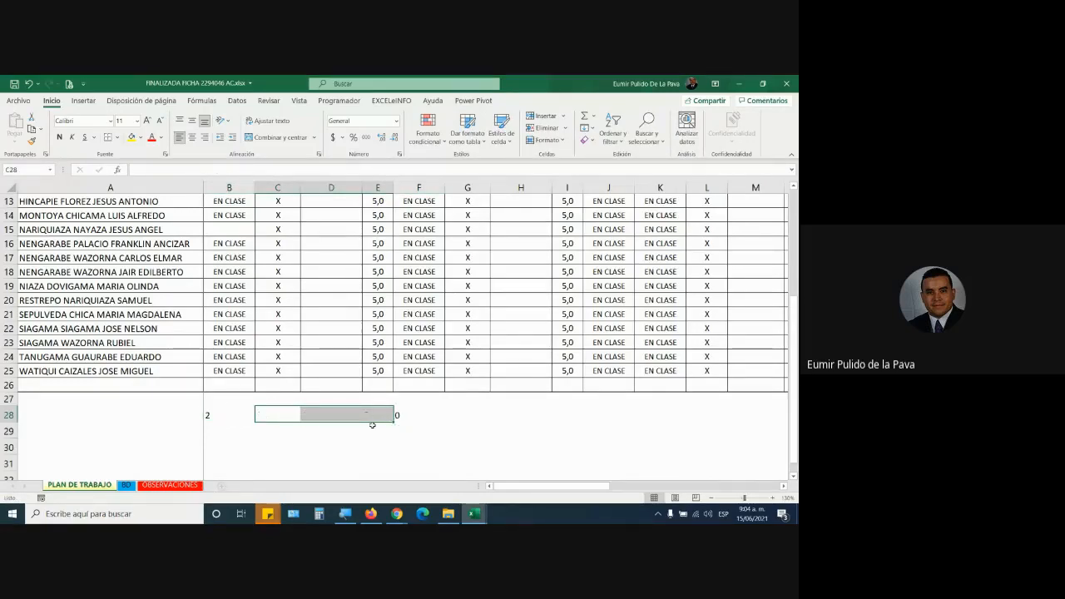
# Clear the NO ASISTIÓ entries in F7 and F3 of the 27/03/2021 column, and check the blank count in F28.
pyautogui.click(426, 415)
pyautogui.scroll(4, 434, 388)
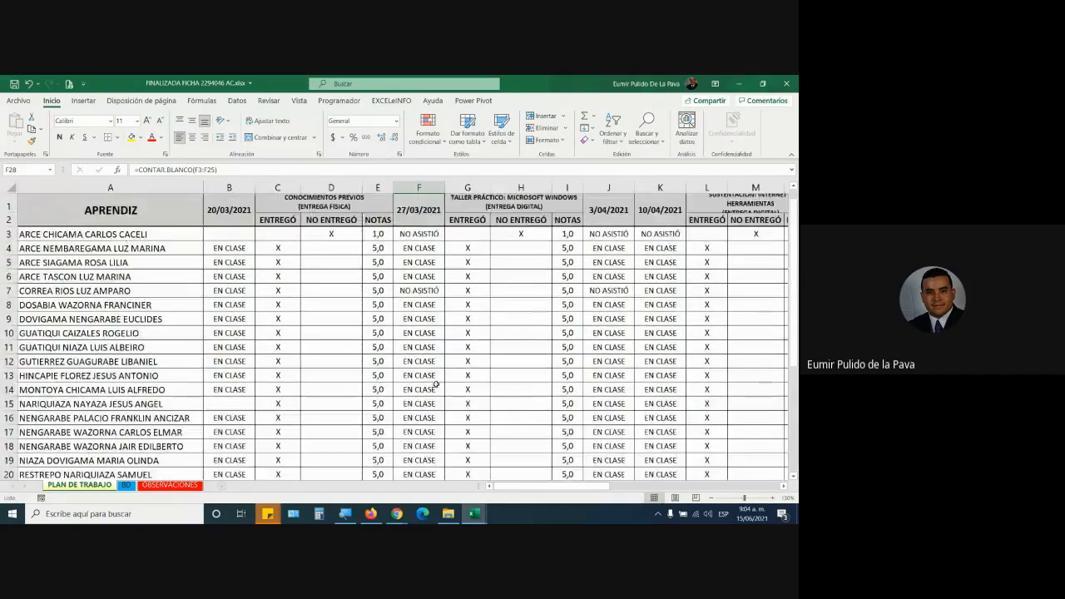
pyautogui.click(407, 288)
pyautogui.press('Delete')
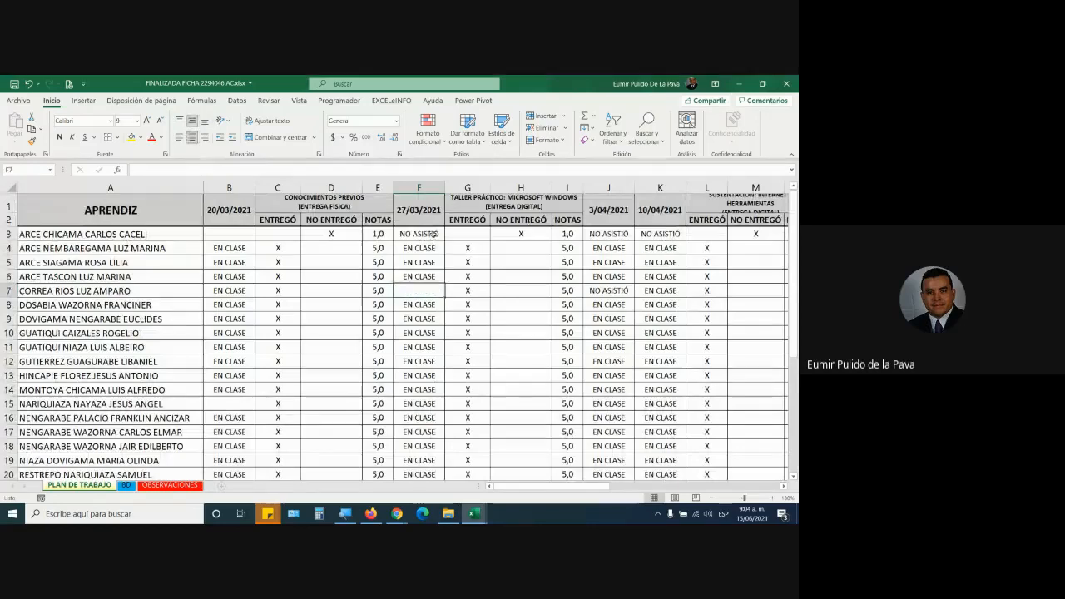
pyautogui.click(426, 234)
pyautogui.press('Delete')
pyautogui.scroll(-3, 431, 391)
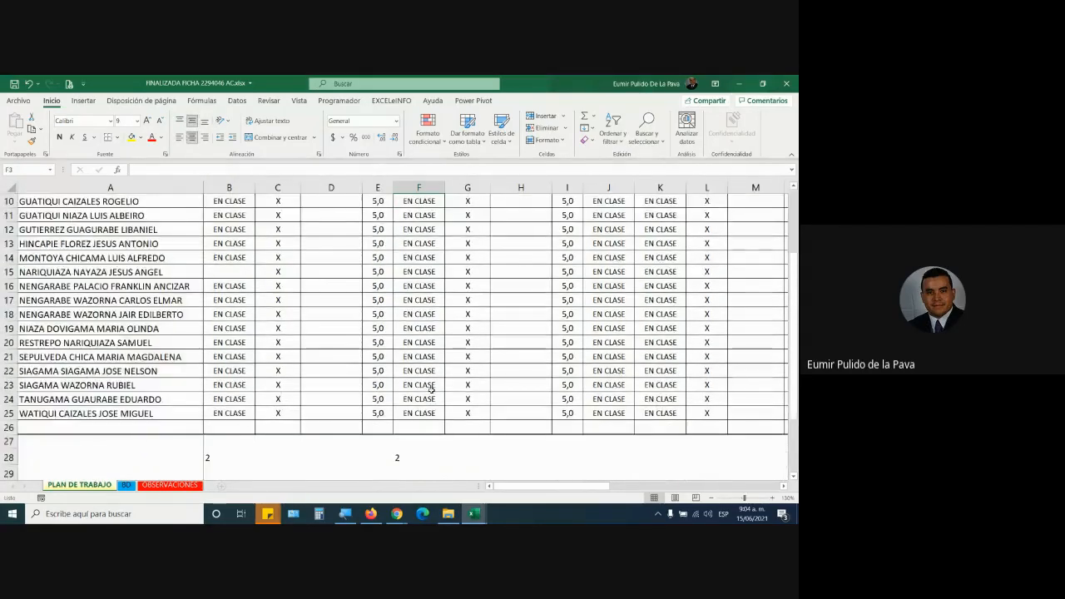
pyautogui.click(427, 459)
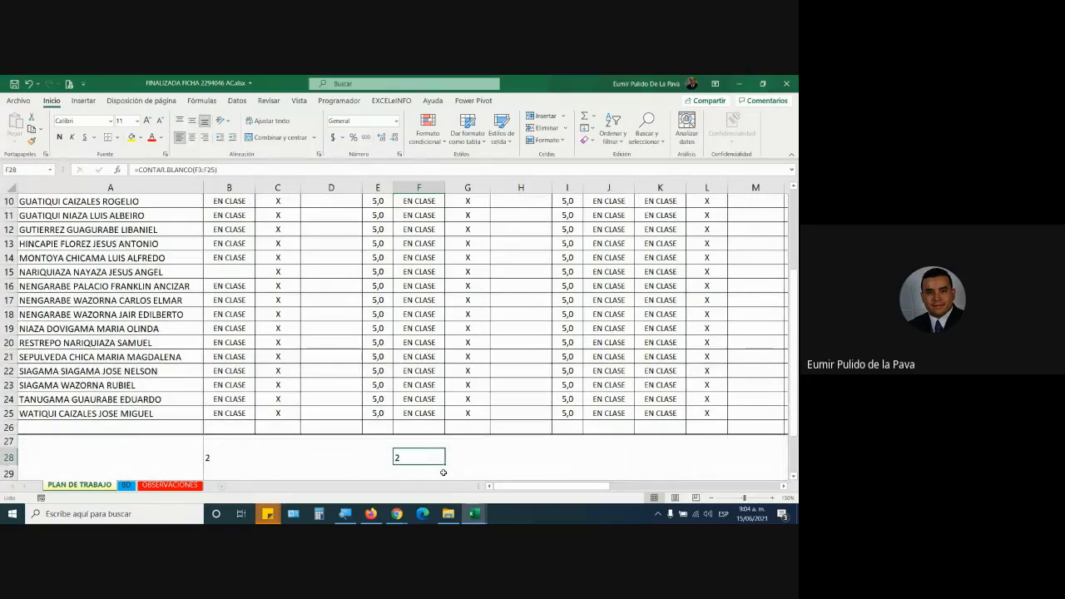
# Compare the 20/03/2021 and 27/03/2021 attendance columns with the CONTAR.BLANCO formulas in B28 and F28.
pyautogui.scroll(3, 424, 333)
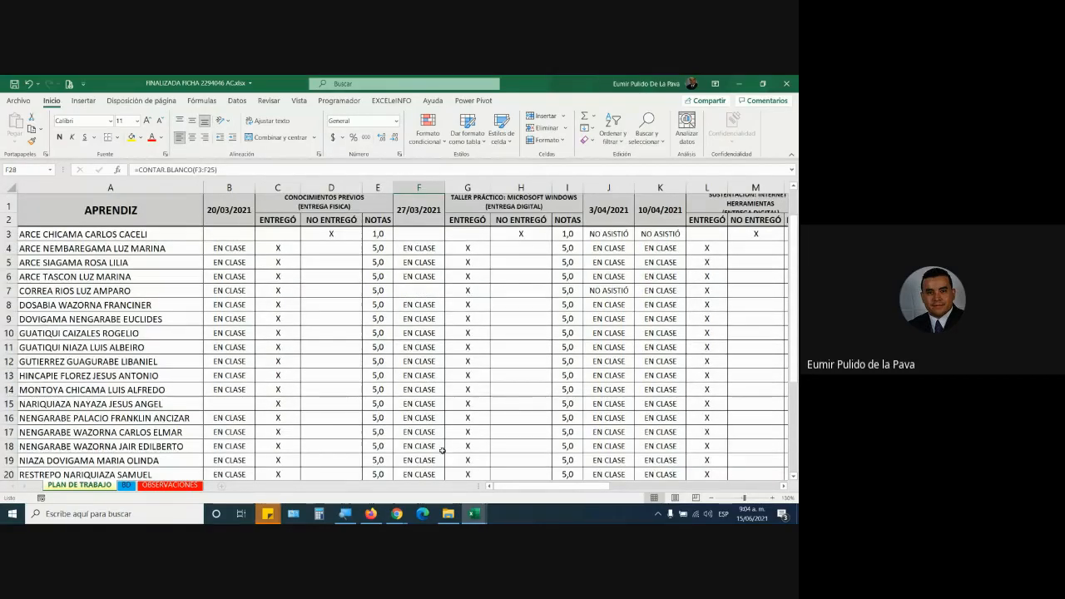
pyautogui.click(419, 187)
pyautogui.click(227, 188)
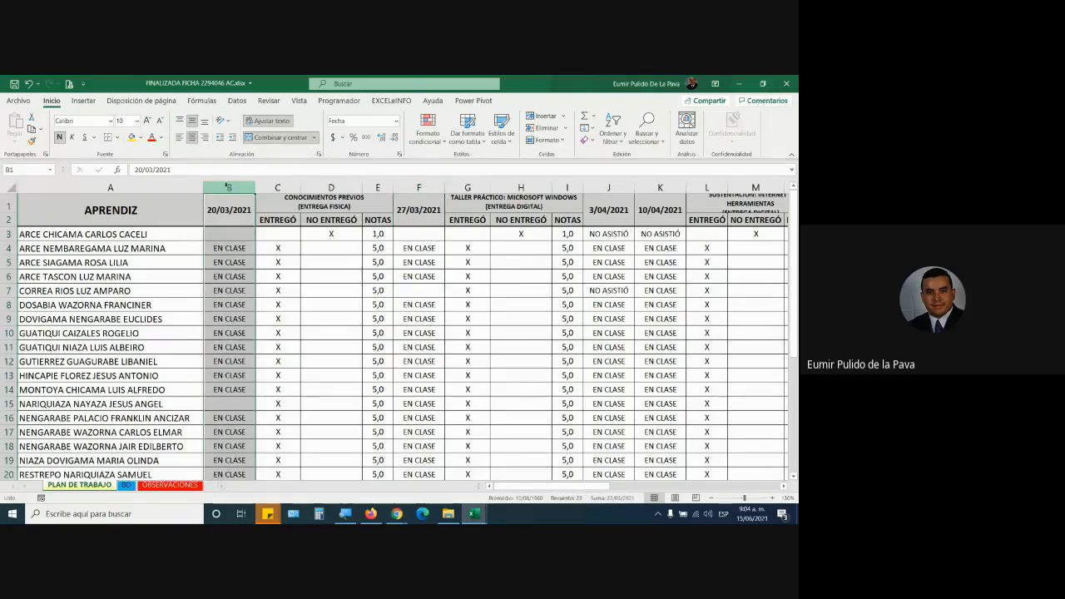
pyautogui.scroll(-4, 233, 391)
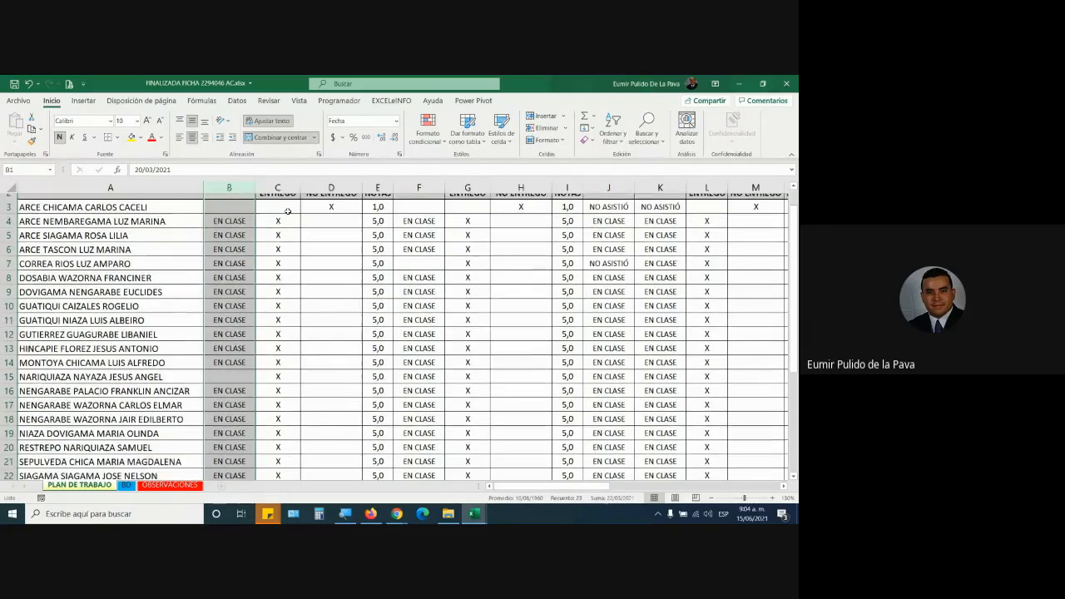
pyautogui.click(225, 415)
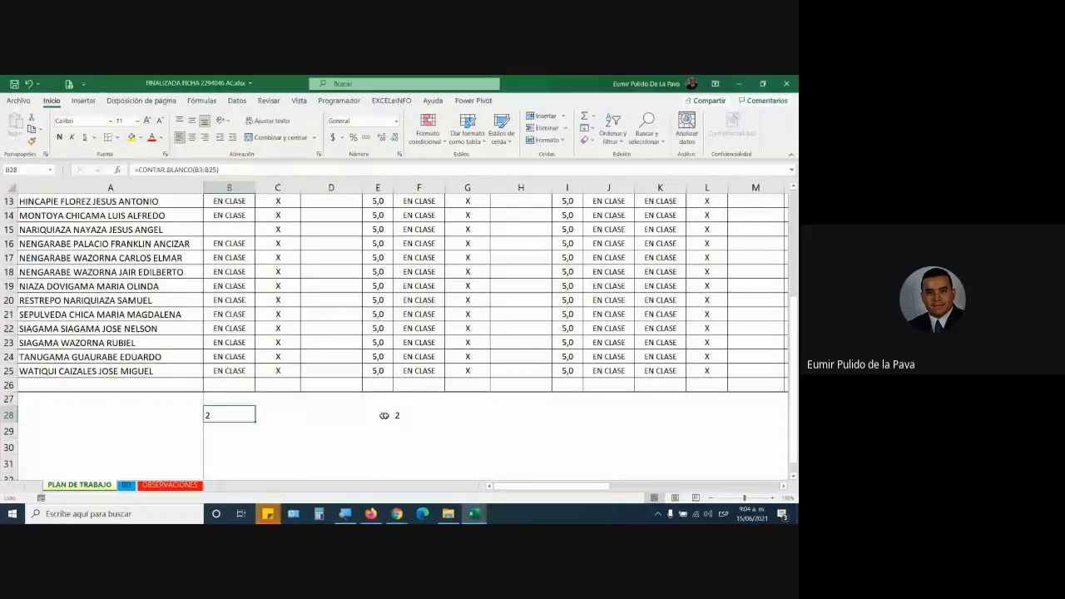
pyautogui.click(408, 415)
pyautogui.doubleClick(418, 414)
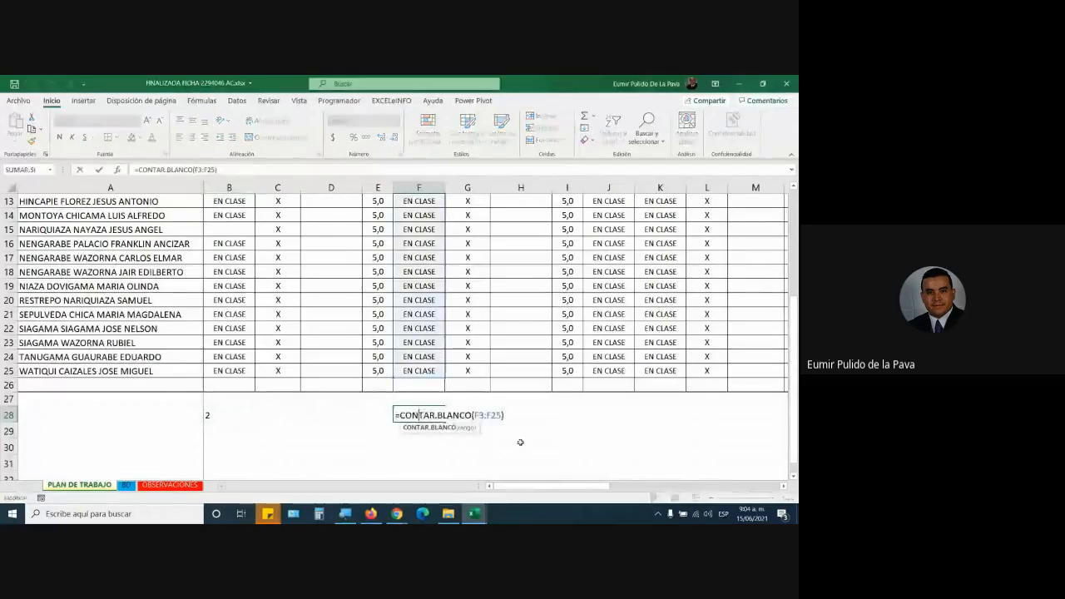
# Close the course workbook without saving, and show the Zapato XX question on the CONTAR.SI.CONJUNTO sheet of Funciones estadísticas.
pyautogui.hotkey('alt', 'F4')
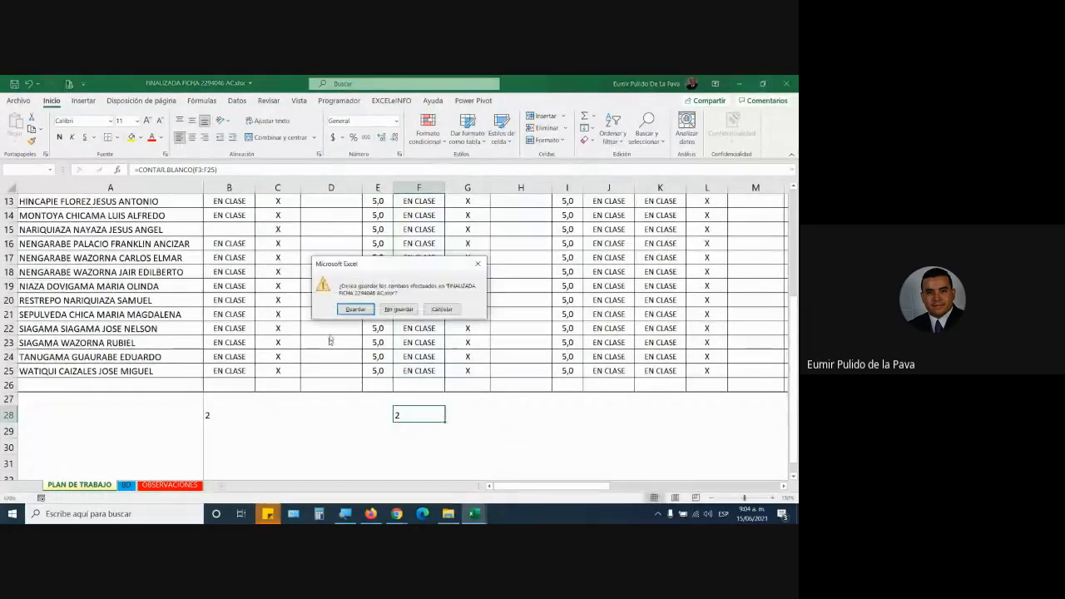
pyautogui.click(408, 307)
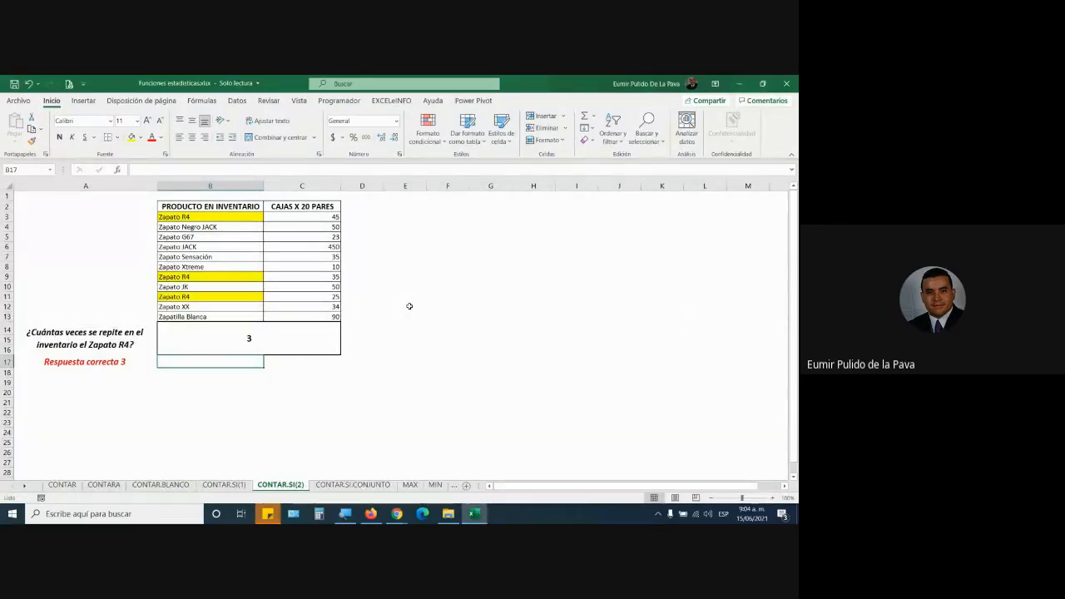
pyautogui.click(360, 485)
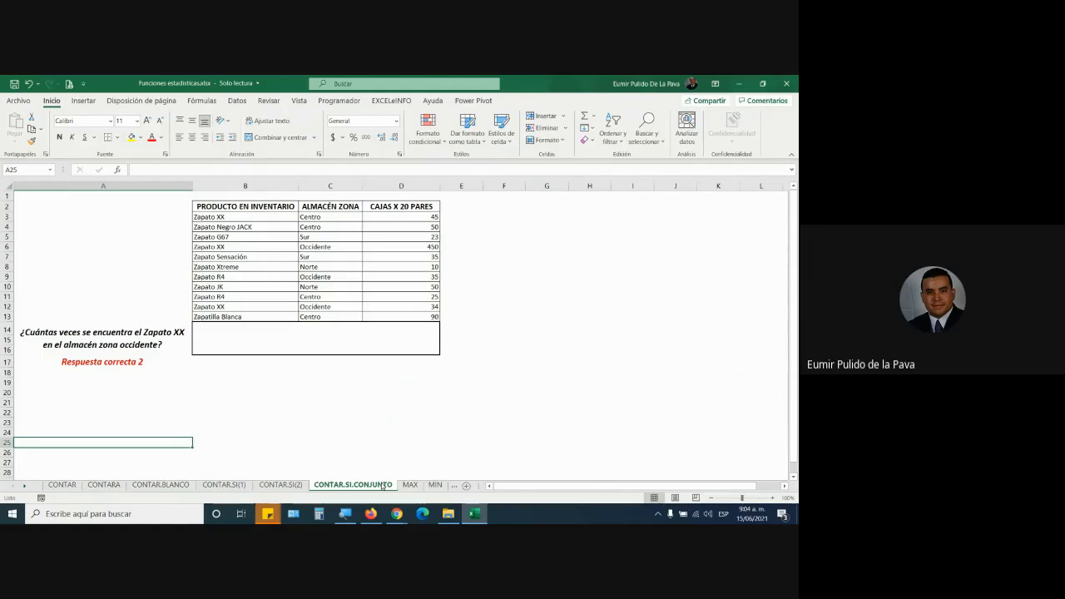
pyautogui.click(96, 334)
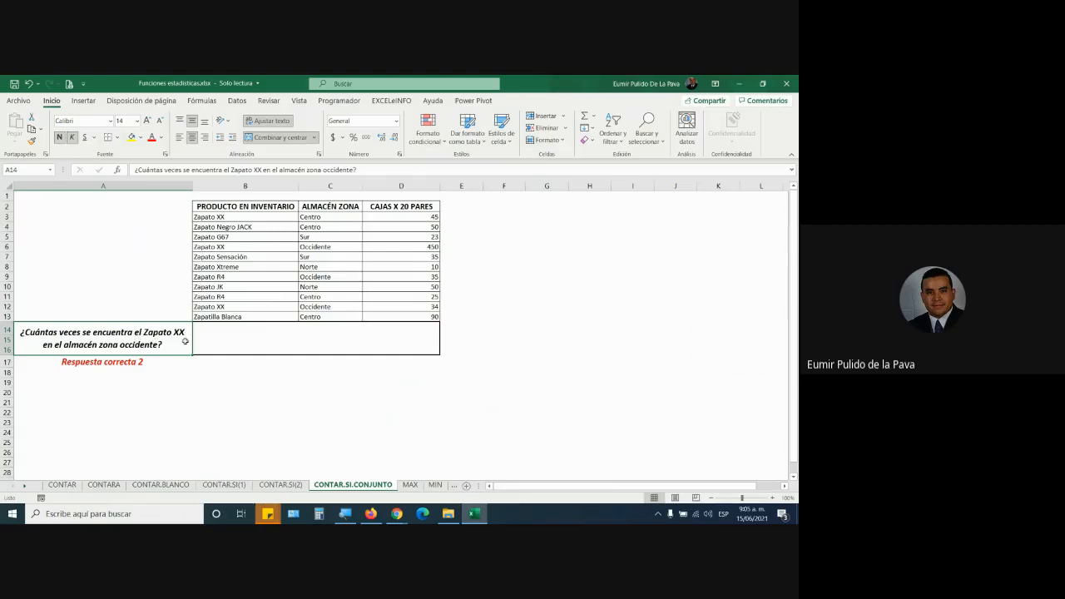
pyautogui.click(254, 346)
# Highlight the Zapato XX rows: fill B3:C3 yellow and the Occidente matches B6:C6 and B12:C12 blue.
pyautogui.moveTo(203, 219); pyautogui.dragTo(329, 217)
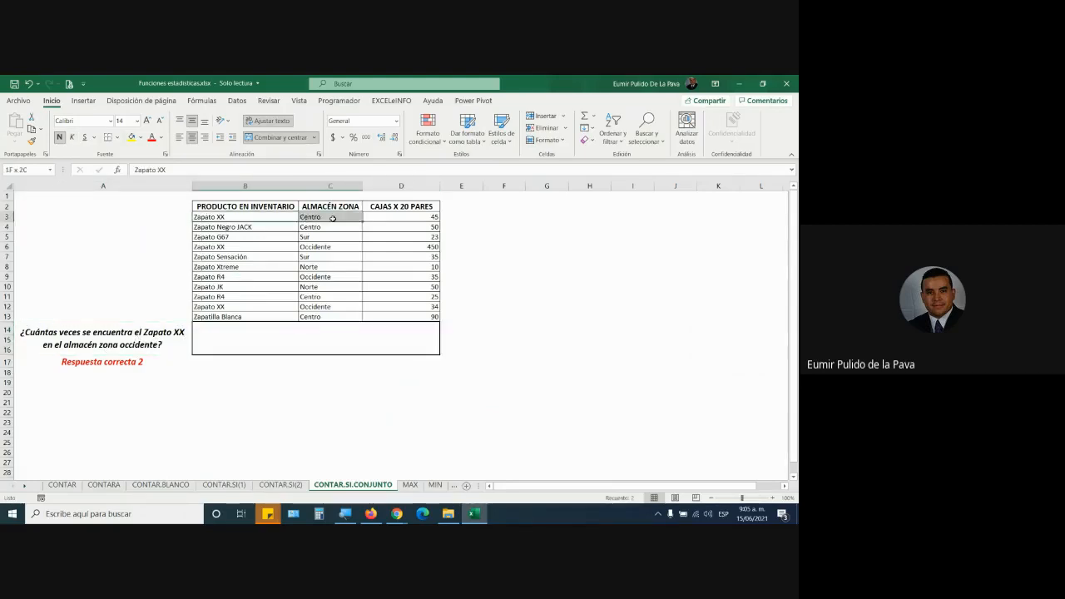
pyautogui.click(131, 139)
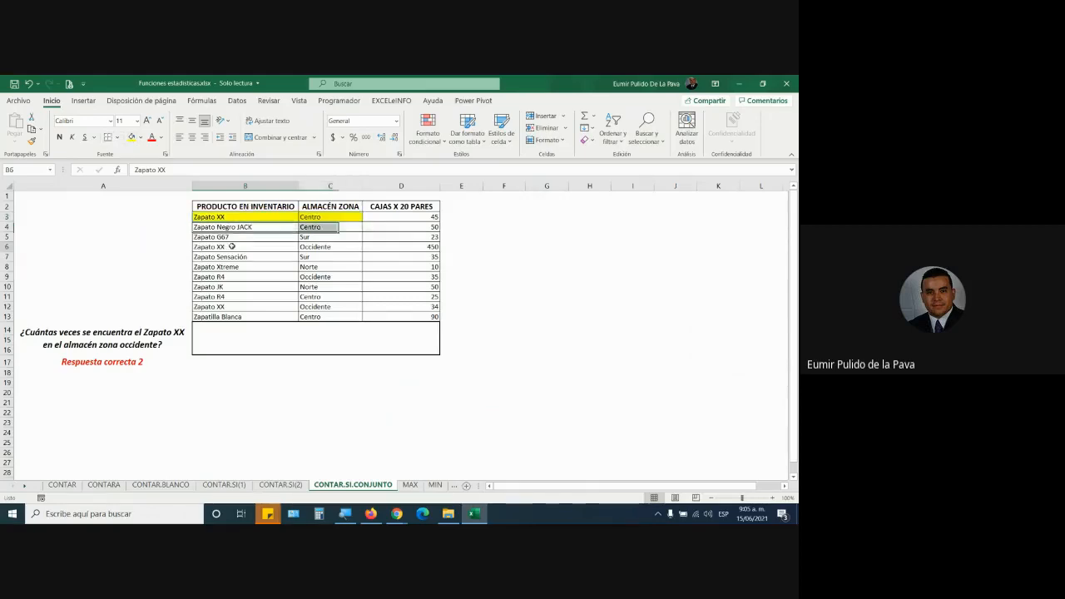
pyautogui.moveTo(233, 246); pyautogui.dragTo(333, 247)
pyautogui.click(140, 138)
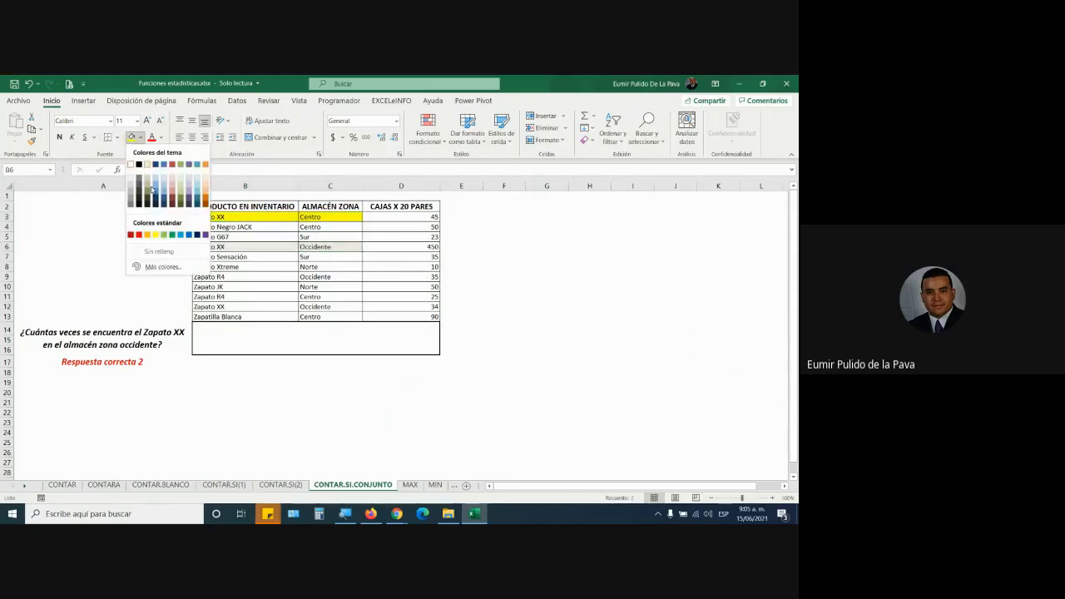
pyautogui.click(179, 238)
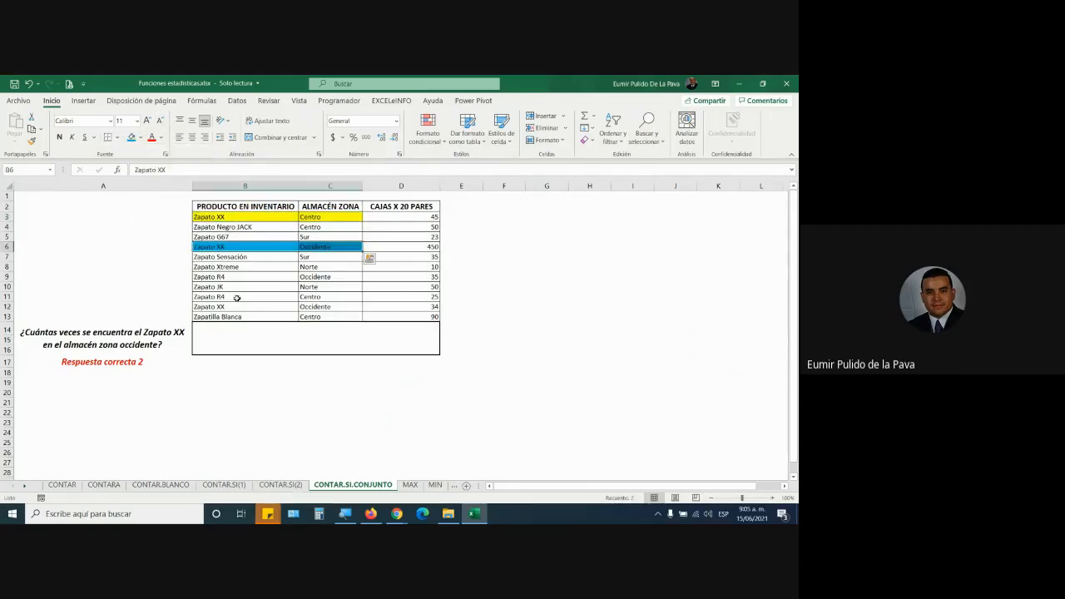
pyautogui.moveTo(208, 306); pyautogui.dragTo(329, 306)
pyautogui.click(130, 138)
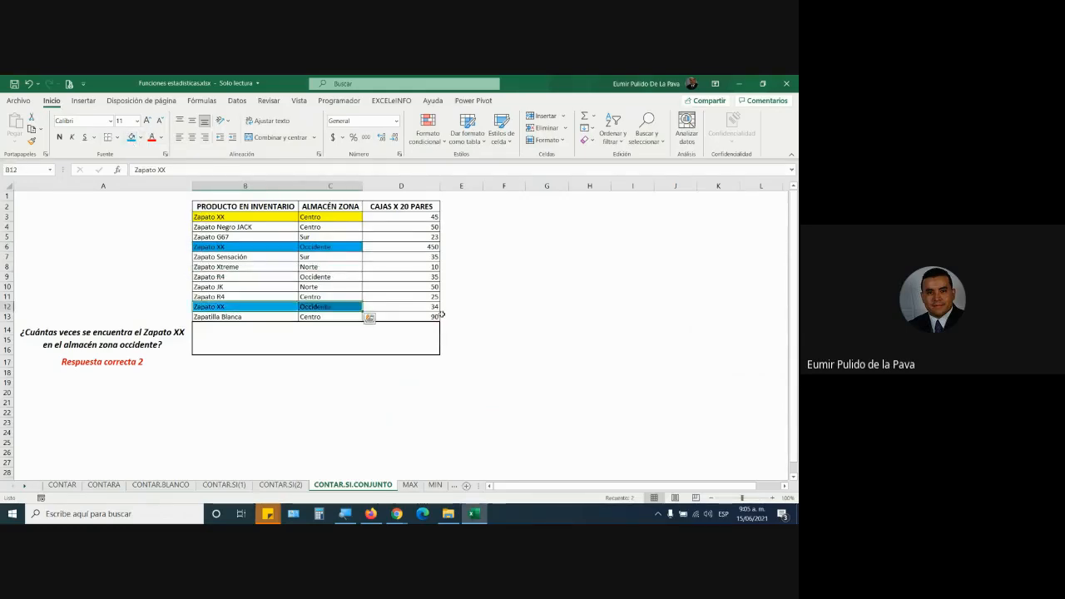
# Begin a CONTAR.SI.CONJUNTO formula in merged cell B14 with C3:C13 as the first criteria range and "OCCIDENTE" as its criterion.
pyautogui.click(328, 343)
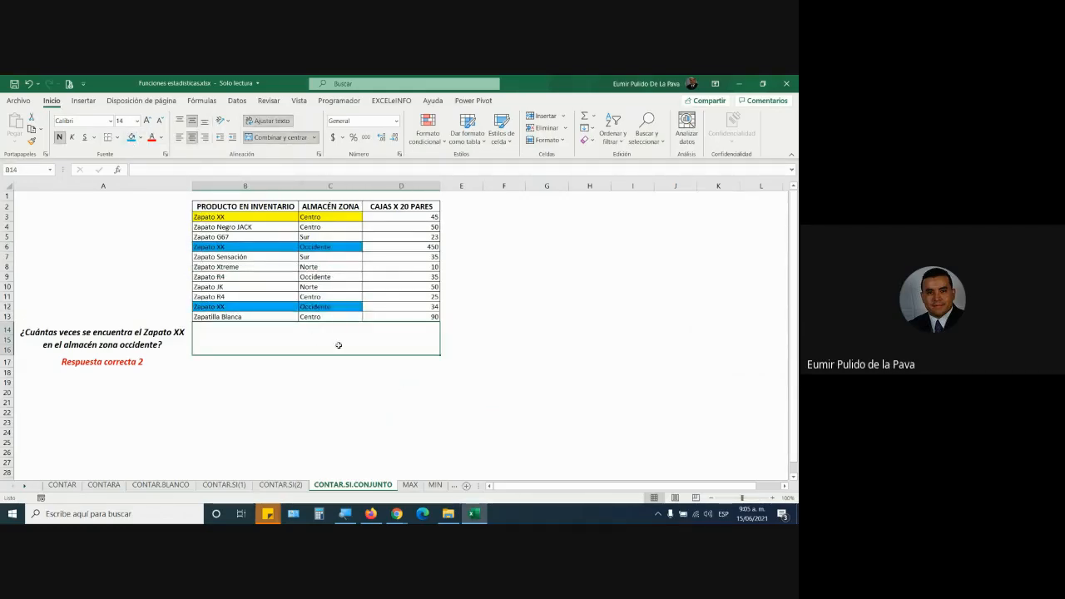
pyautogui.write('=CONTAR')
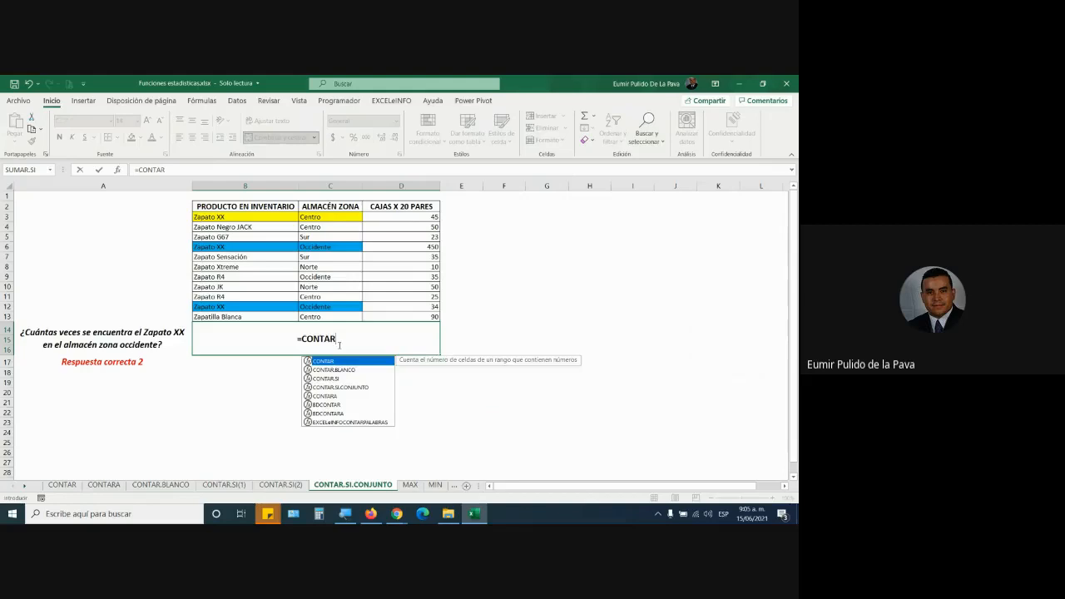
pyautogui.press('Down')
pyautogui.press('Down')
pyautogui.press('Down')
pyautogui.press('Tab')
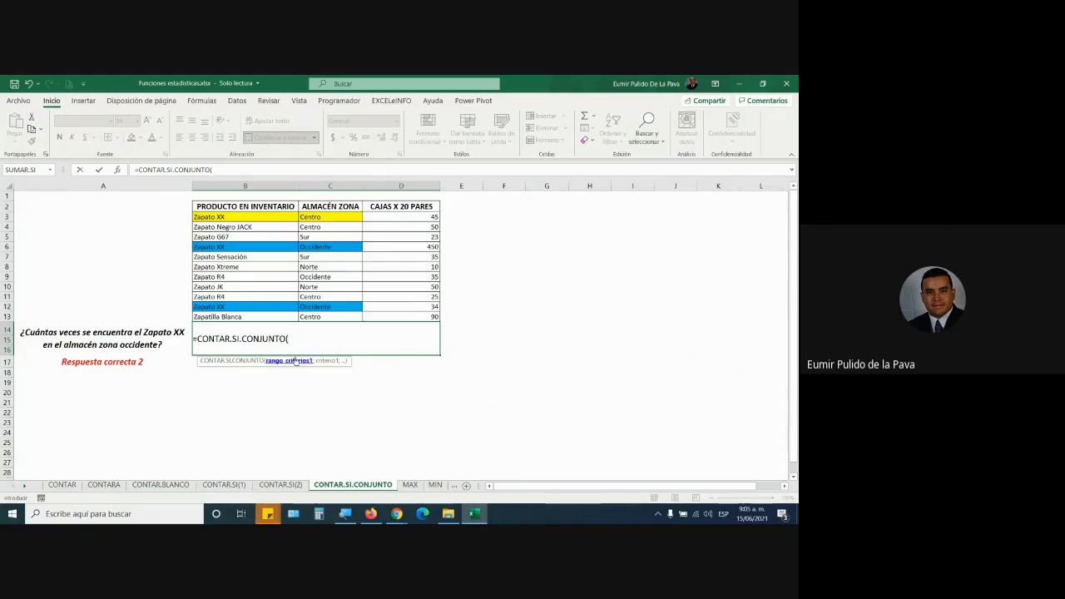
pyautogui.moveTo(309, 218); pyautogui.dragTo(318, 318)
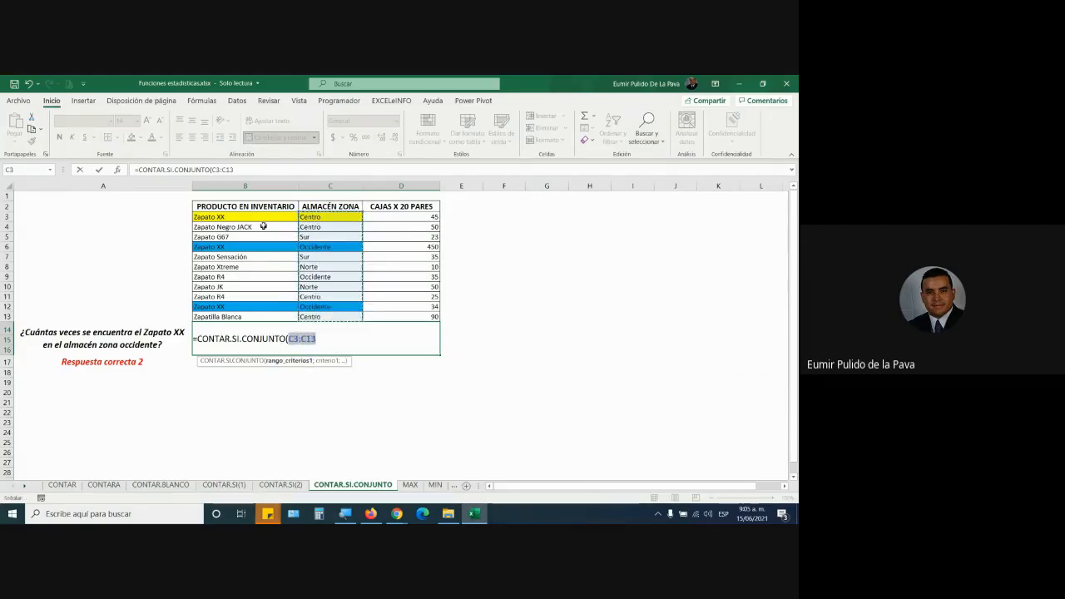
pyautogui.moveTo(262, 218); pyautogui.dragTo(260, 313)
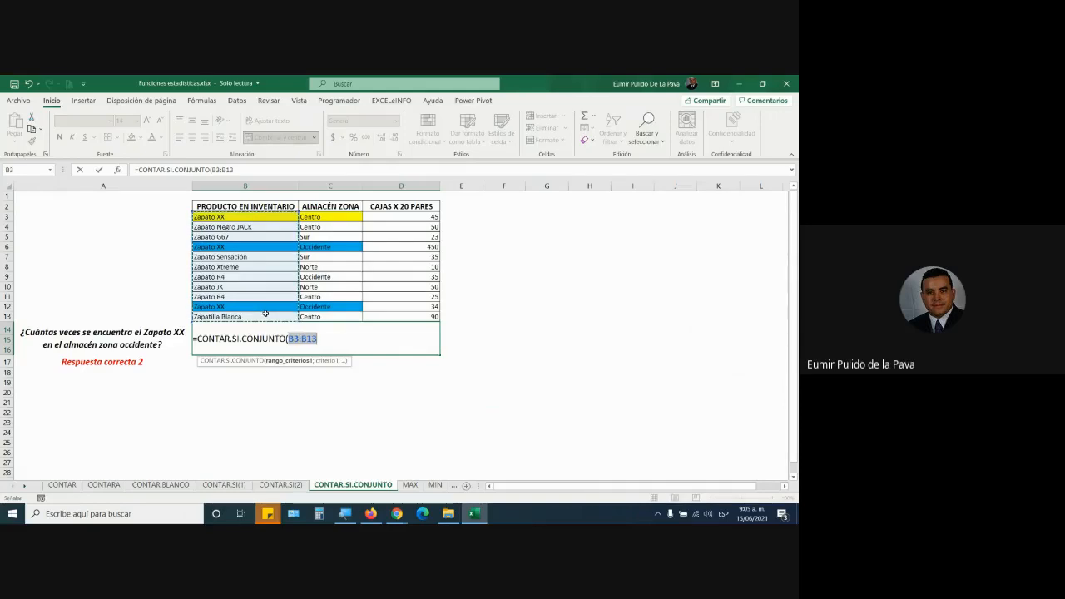
pyautogui.moveTo(345, 217); pyautogui.dragTo(327, 310)
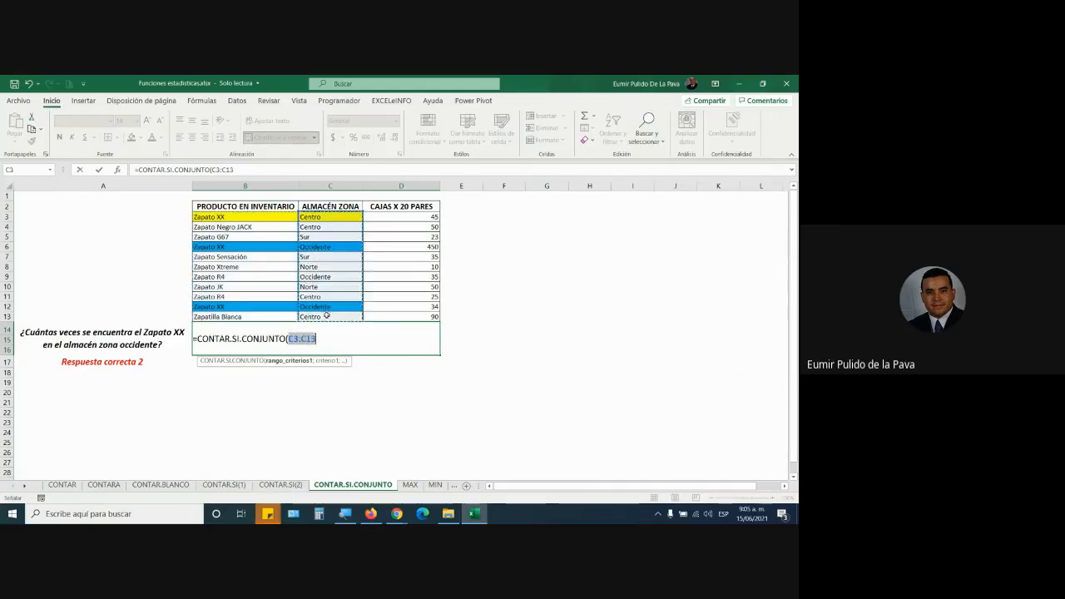
pyautogui.write(';"O')
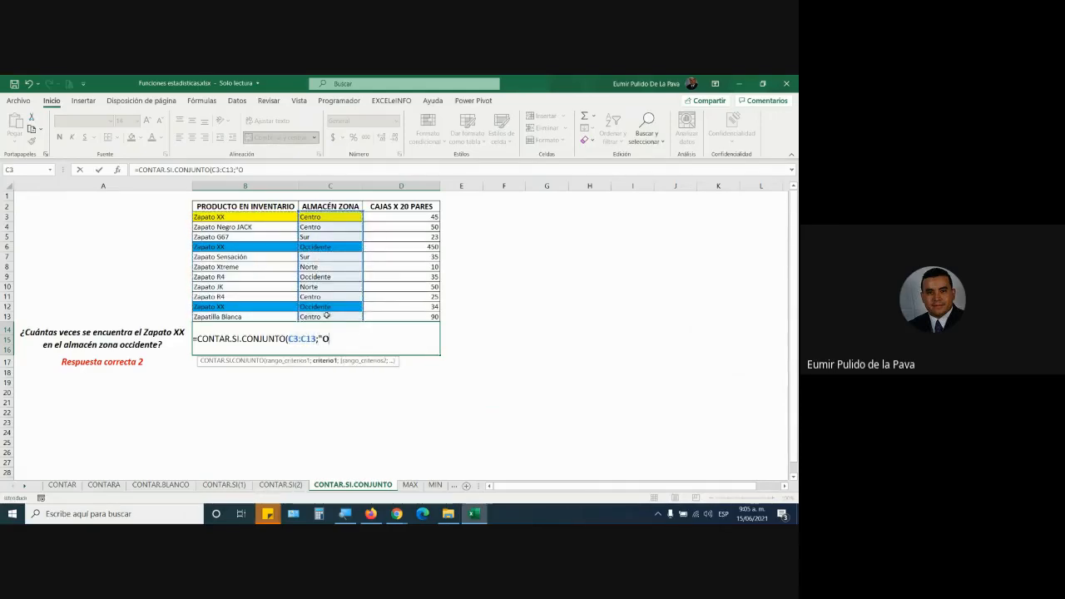
pyautogui.write('CCIDENTE')
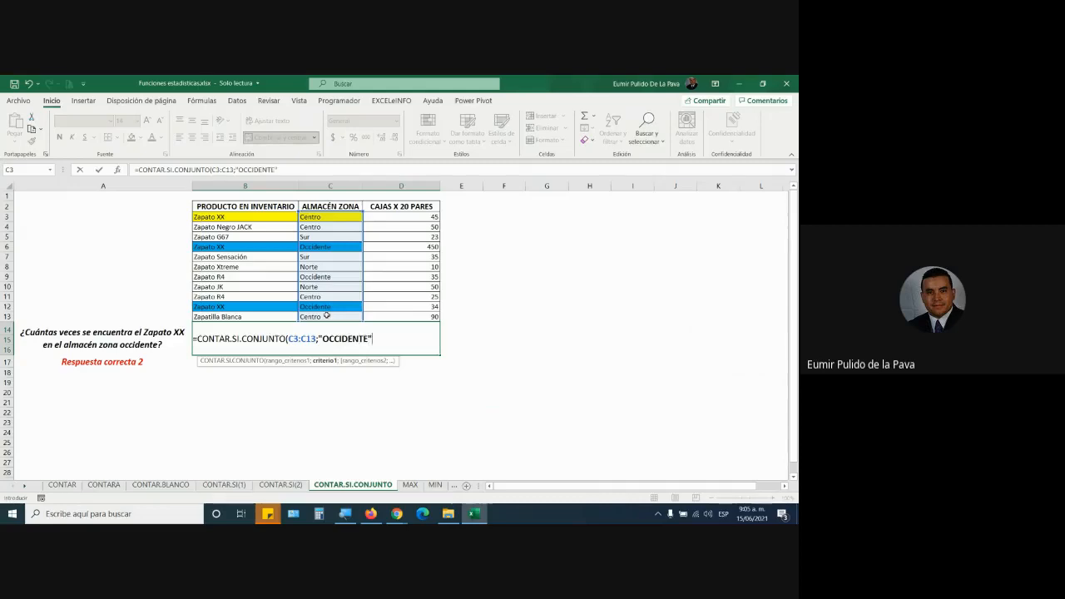
pyautogui.write('";')
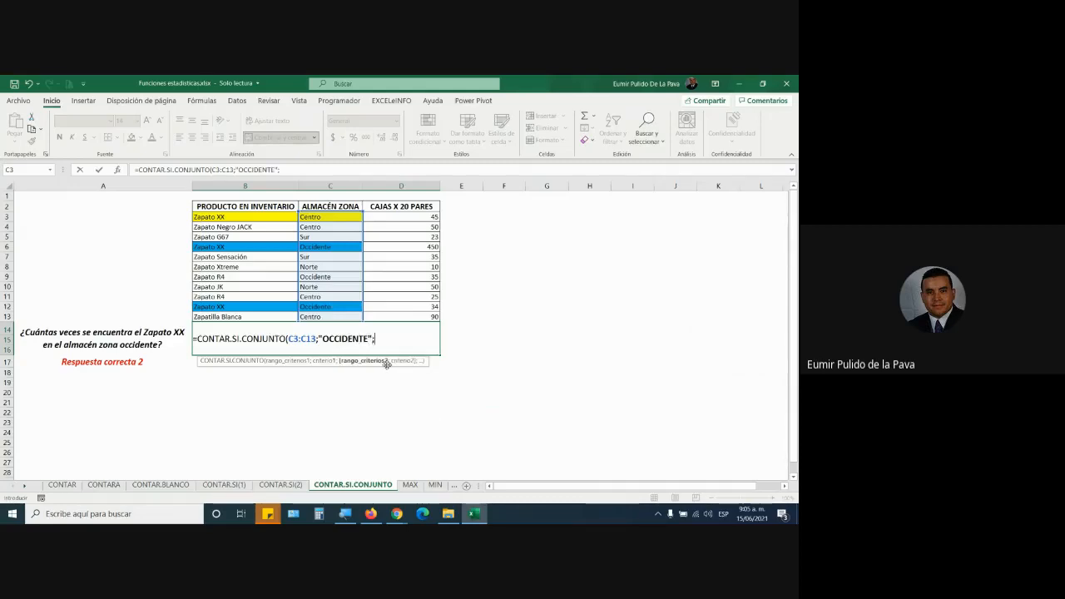
# Complete the formula with B3:B13 as the second criteria range and "ZAPATO XX" as its criterion.
pyautogui.moveTo(252, 219); pyautogui.dragTo(242, 318)
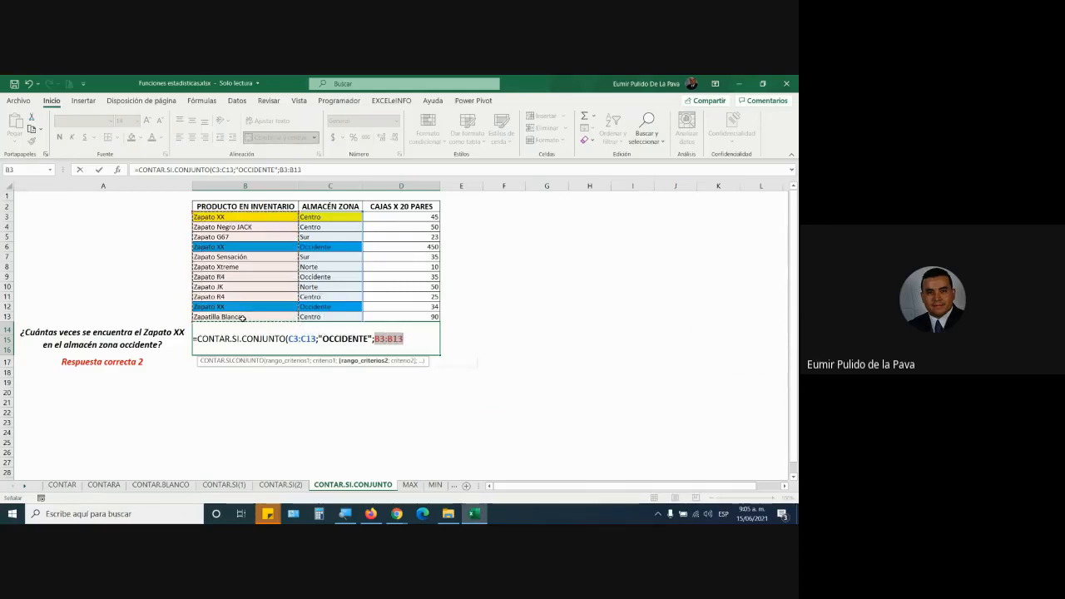
pyautogui.write(';"P')
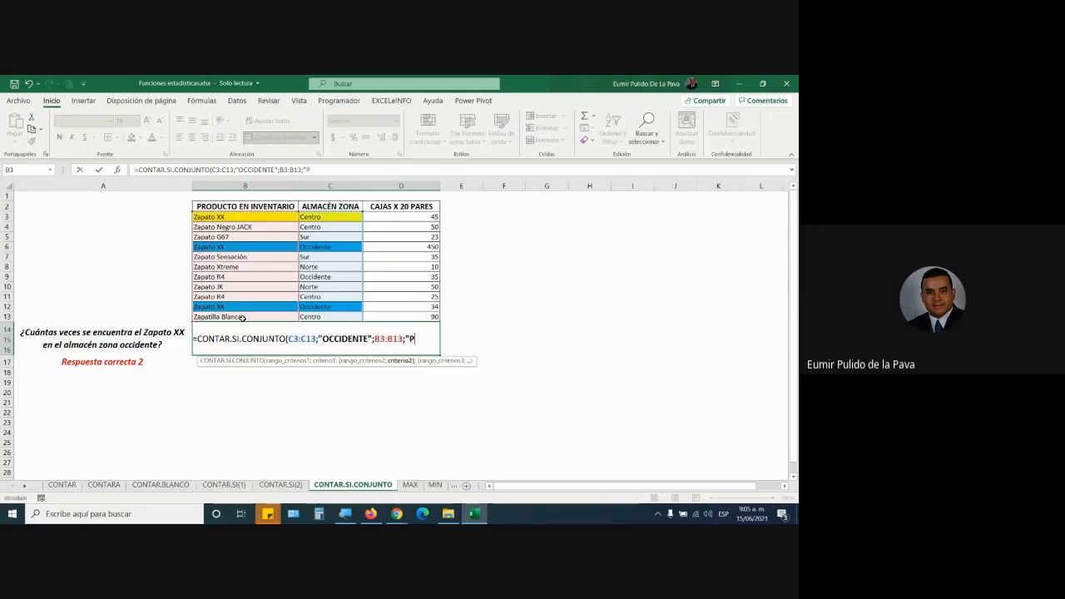
pyautogui.write('"ZAP')
pyautogui.press('BackSpace')
pyautogui.write('ZAPATO XX"')
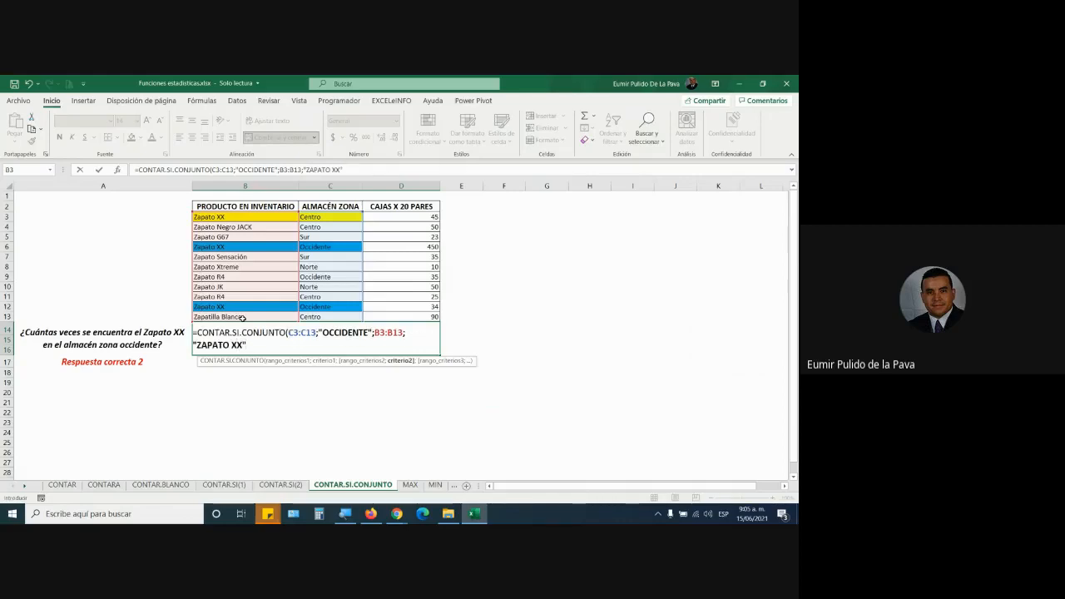
pyautogui.write(')')
pyautogui.press('Return')
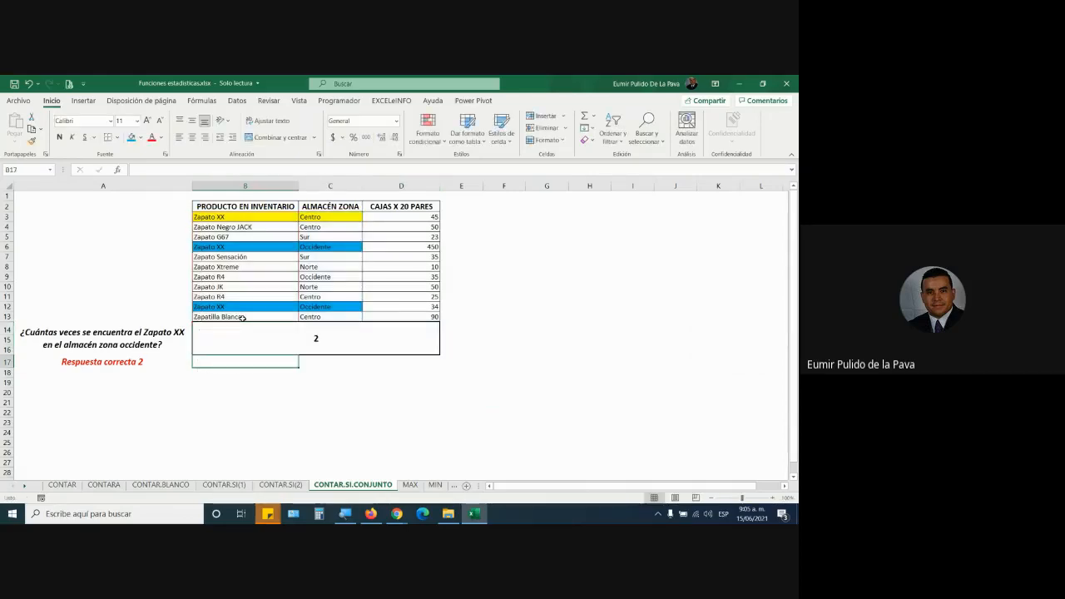
# Examine the CONTAR.SI.CONJUNTO formula in B14 enlarged with the Windows Magnifier, and restore the normal magnification.
pyautogui.doubleClick(359, 350)
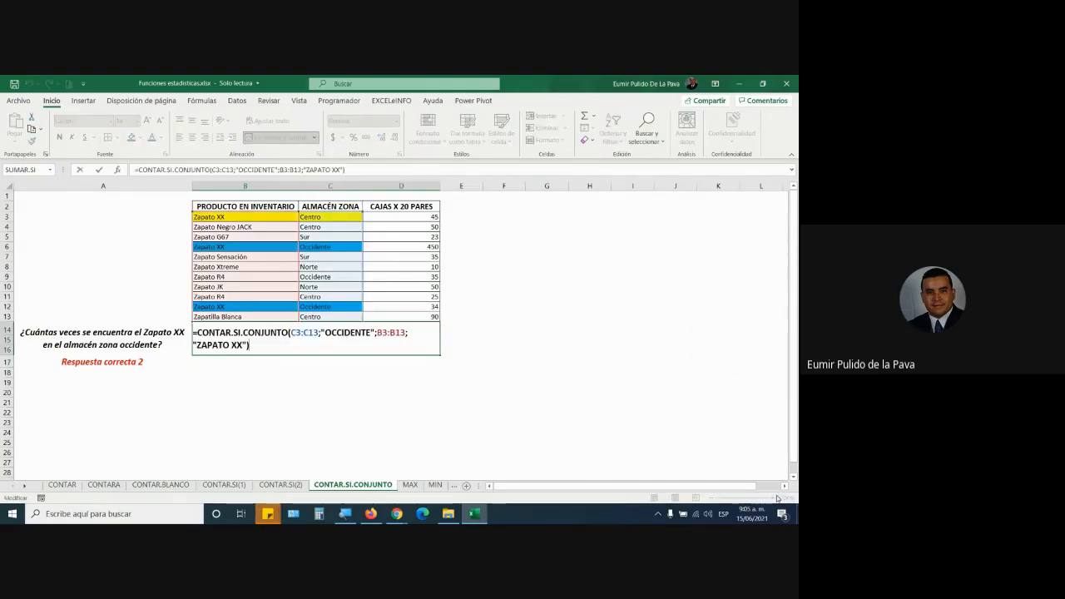
pyautogui.press('super+plus')
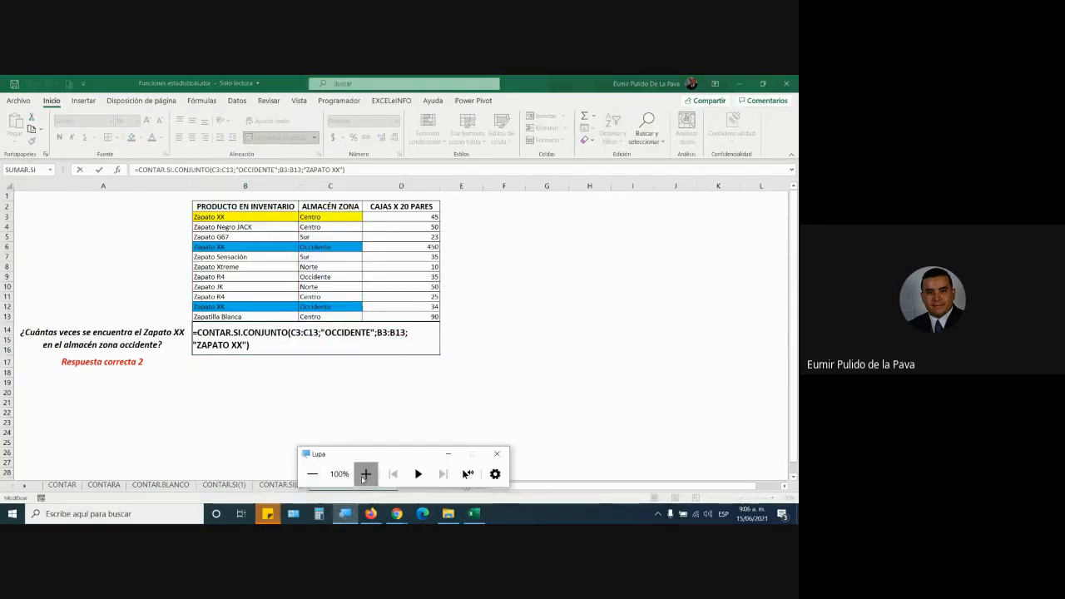
pyautogui.click(365, 473)
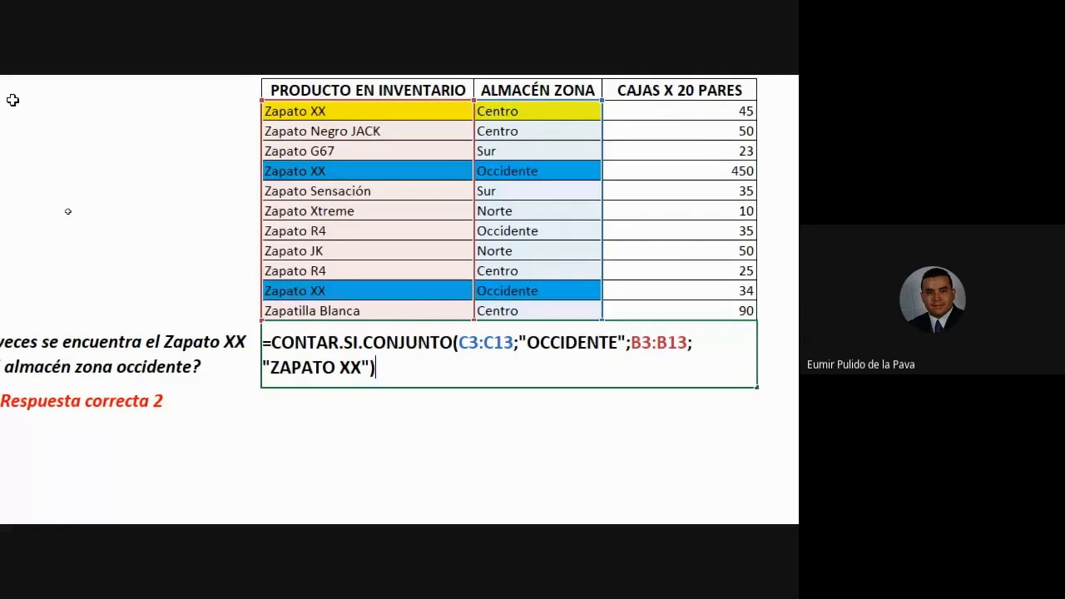
pyautogui.press('Return')
pyautogui.click(439, 385)
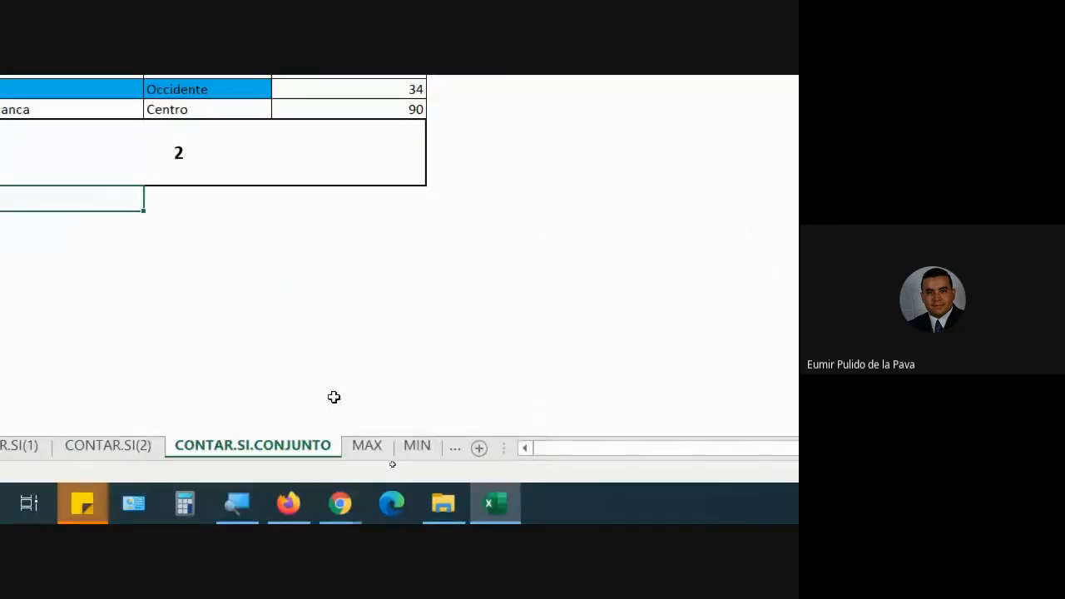
pyautogui.click(254, 499)
pyautogui.click(173, 422)
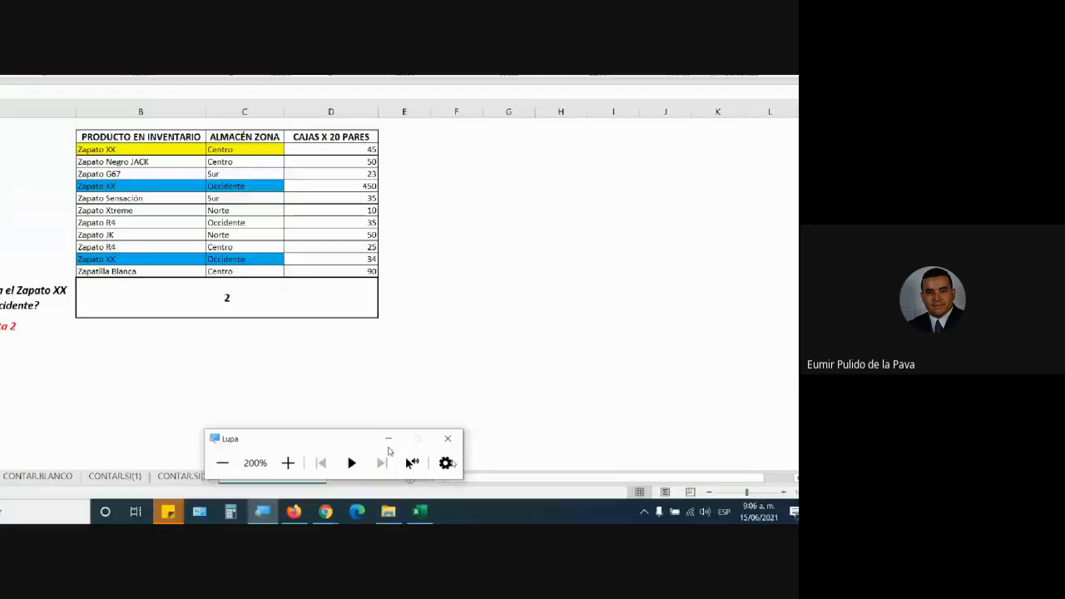
# Switch to the Google Meet call in Chrome to check it, and return to the Excel workbook Funciones estadísticas.
pyautogui.moveTo(398, 513)
pyautogui.click(372, 468)
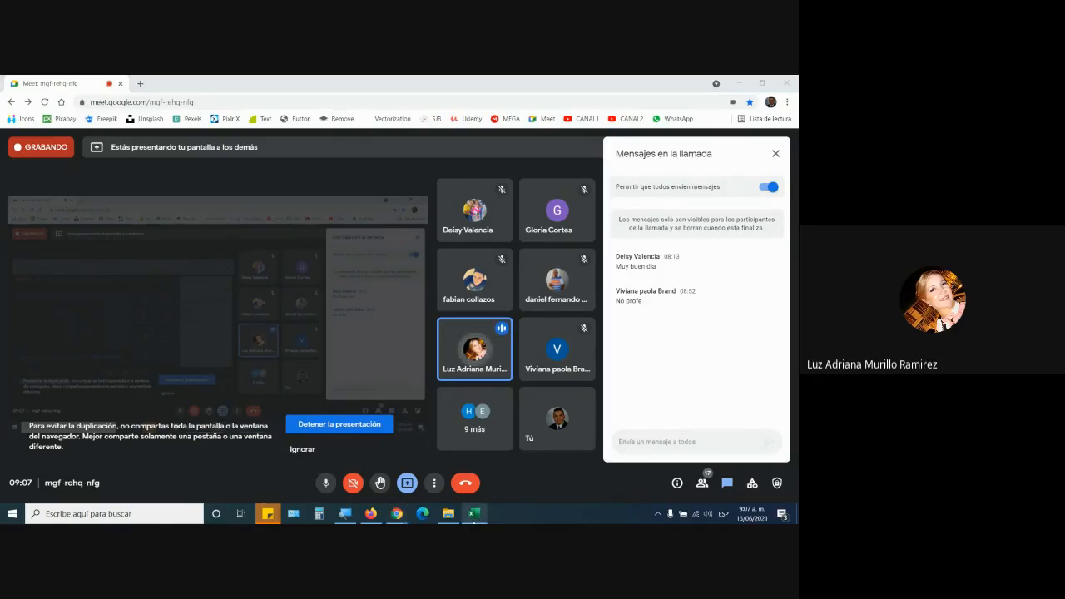
pyautogui.click(476, 515)
pyautogui.click(370, 428)
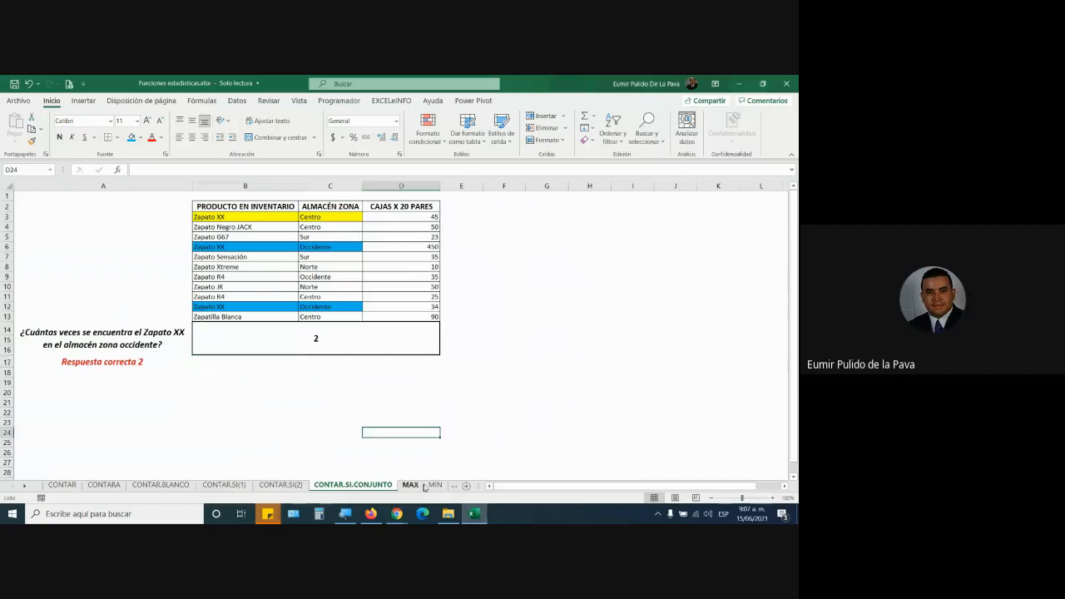
# Add a new blank worksheet at the end of the workbook, after the PROMEDIO.SI.CONJUNTO sheet.
pyautogui.click(24, 488)
pyautogui.click(23, 487)
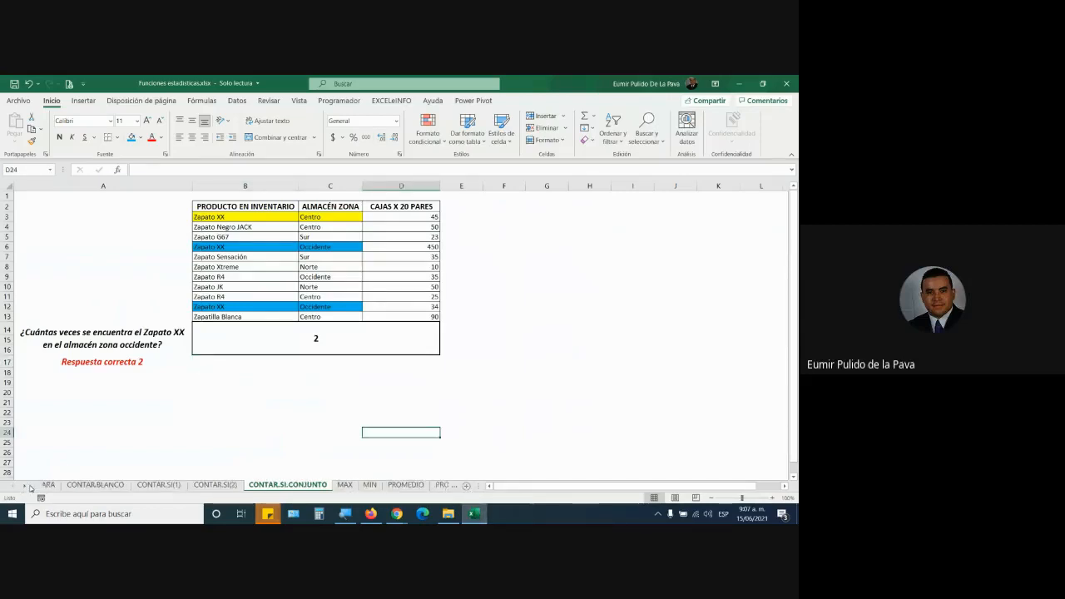
pyautogui.click(23, 488)
pyautogui.click(23, 488)
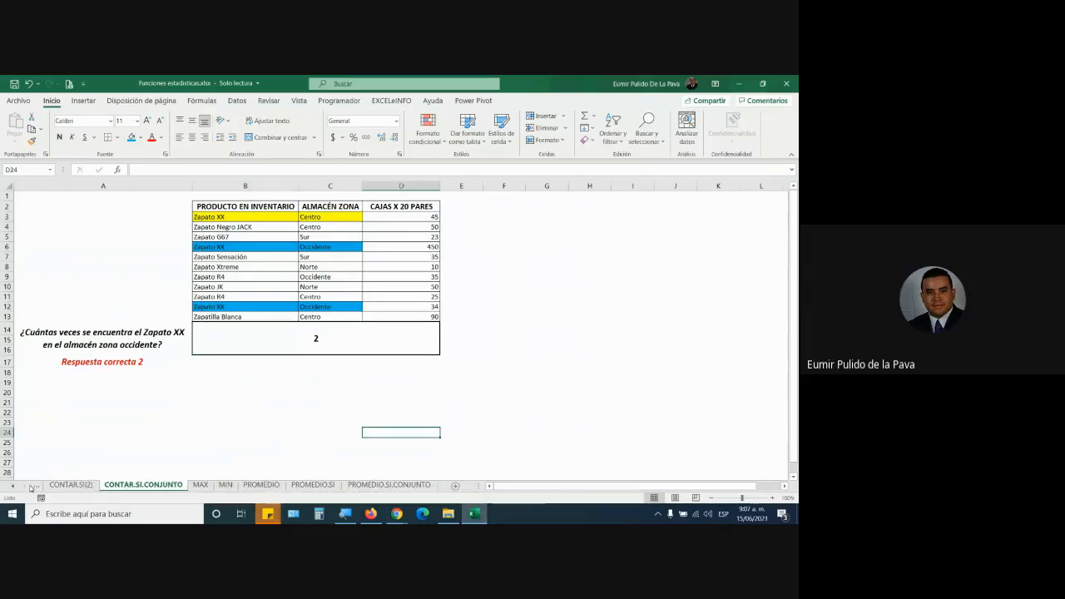
pyautogui.click(426, 480)
pyautogui.click(455, 486)
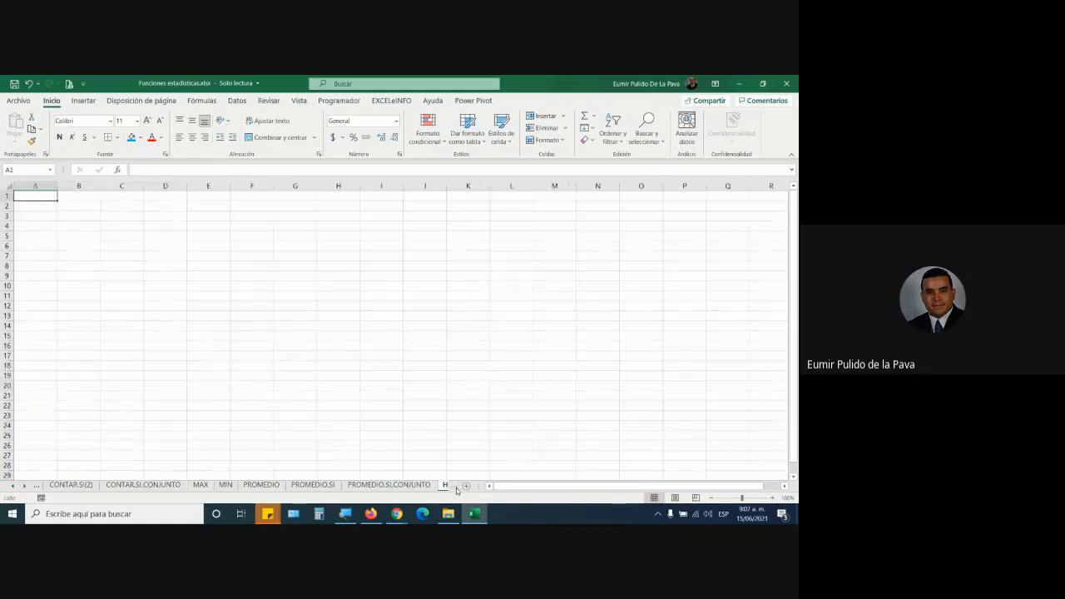
# Enter the heading OBSERVACION in cell D1 and widen column D to well over its default width.
pyautogui.click(165, 197)
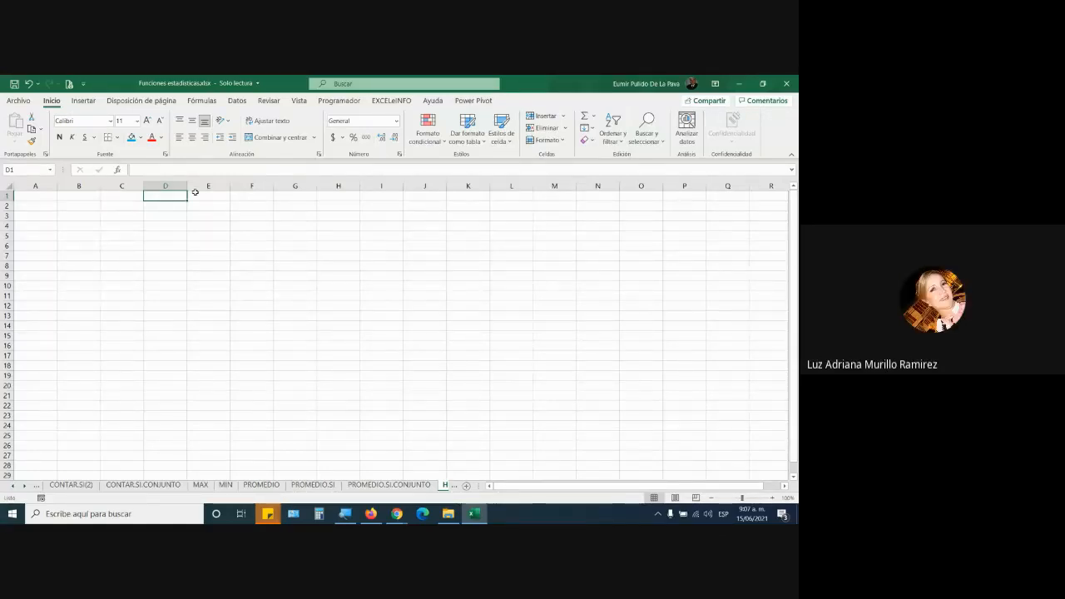
pyautogui.hotkey('alt', 'Tab')
pyautogui.hotkey('alt', 'Tab')
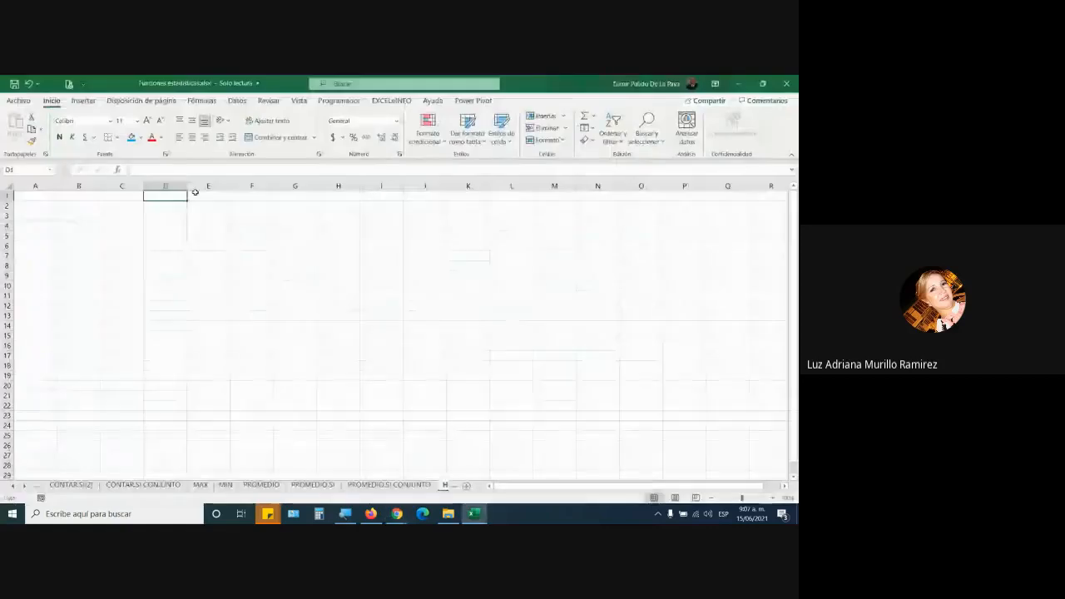
pyautogui.write('OBSERVACION')
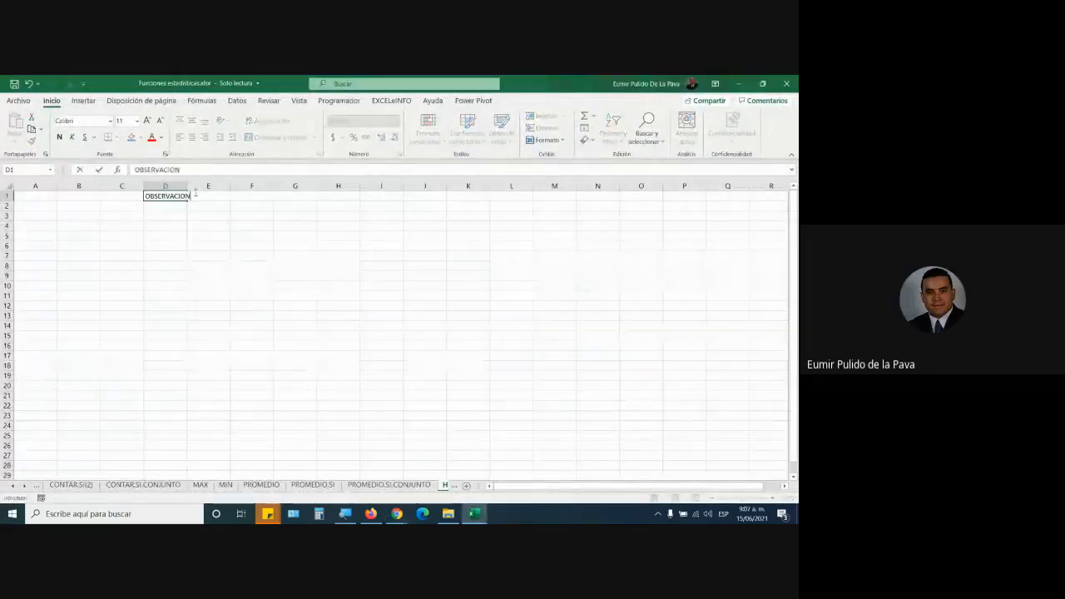
pyautogui.press('Return')
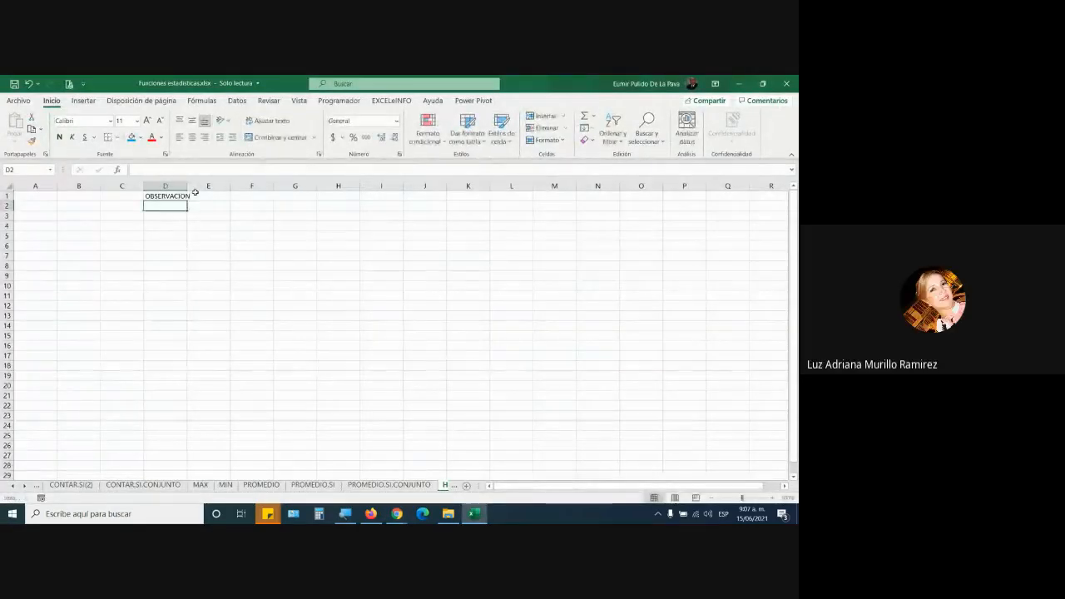
pyautogui.click(190, 195)
pyautogui.moveTo(186, 185); pyautogui.dragTo(304, 186)
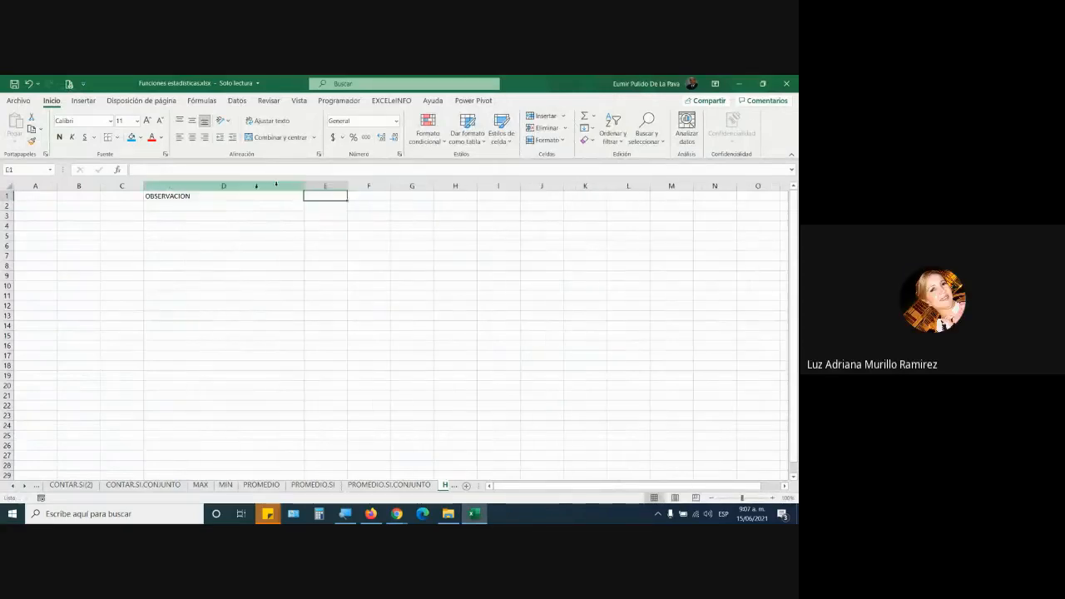
# Enter "Informativo" in cell D2 as the first observation below the heading.
pyautogui.click(215, 206)
pyautogui.write('Inf')
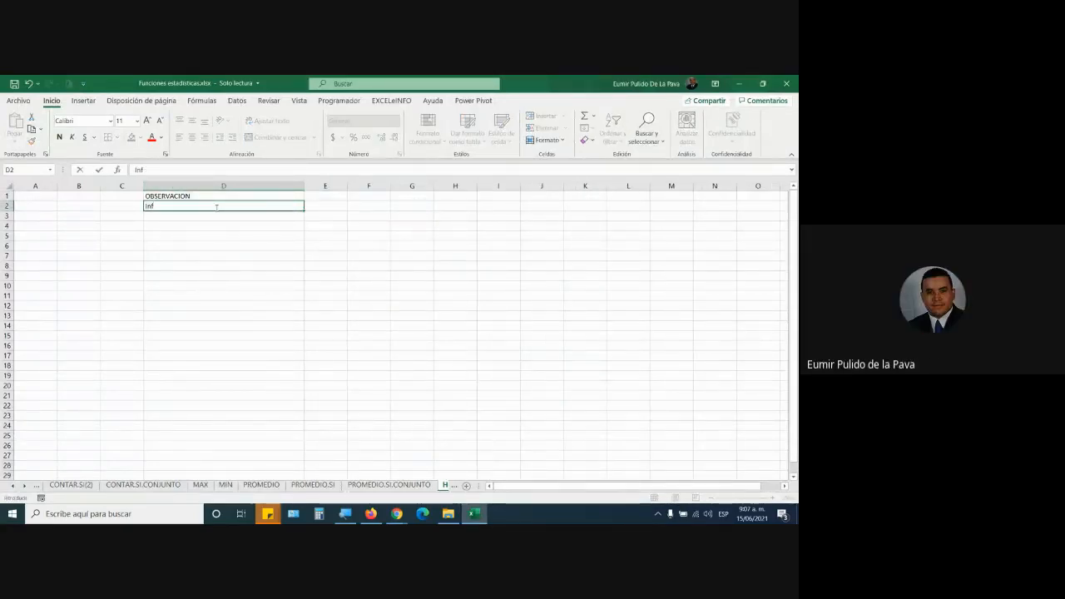
pyautogui.write('oimativo')
pyautogui.press('Return')
pyautogui.press('Return')
pyautogui.press('Return')
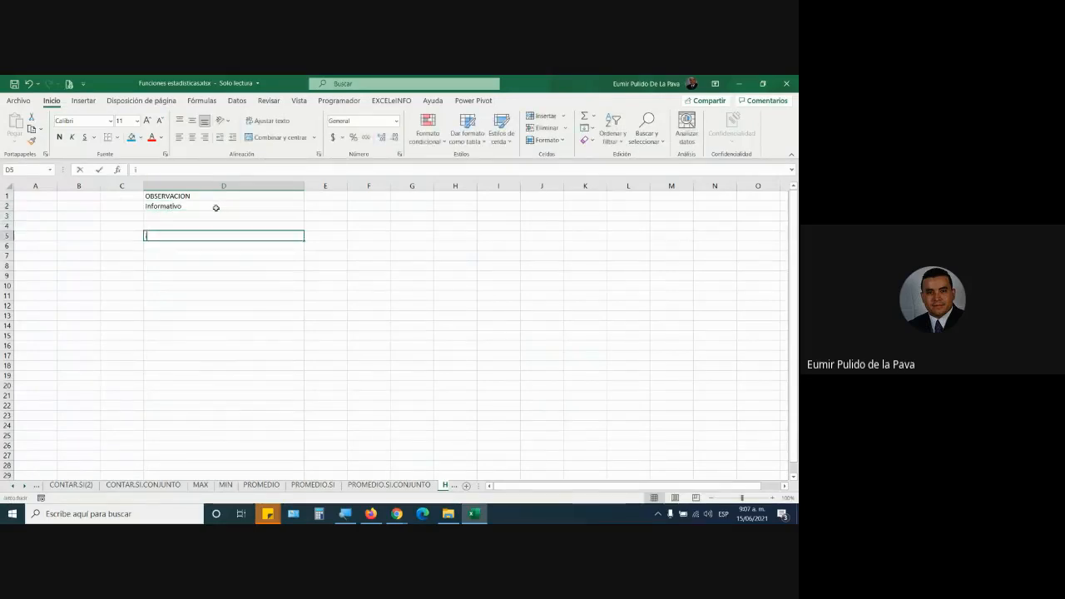
# Copy the "Informativo" entry from D2 into cells D5, D8 and D9.
pyautogui.press('Down')
pyautogui.press('Up')
pyautogui.press('Up')
pyautogui.press('Up')
pyautogui.press('Up')
pyautogui.hotkey('ctrl', 'c')
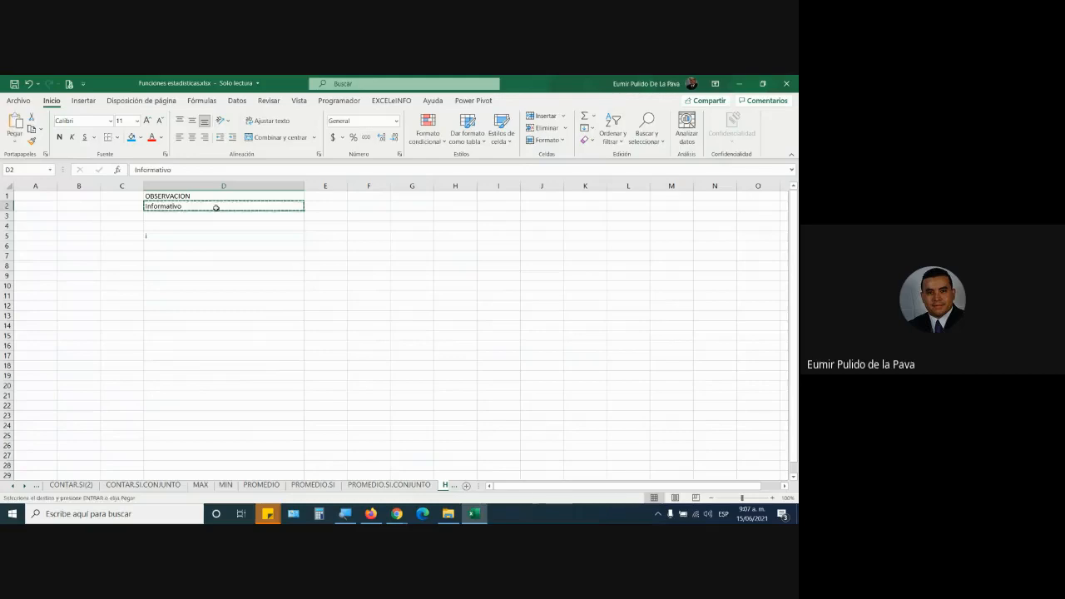
pyautogui.press('Down')
pyautogui.press('Down')
pyautogui.press('Down')
pyautogui.hotkey('ctrl', 'v')
pyautogui.press('Down')
pyautogui.press('Down')
pyautogui.press('Down')
pyautogui.hotkey('ctrl', 'v')
pyautogui.press('Down')
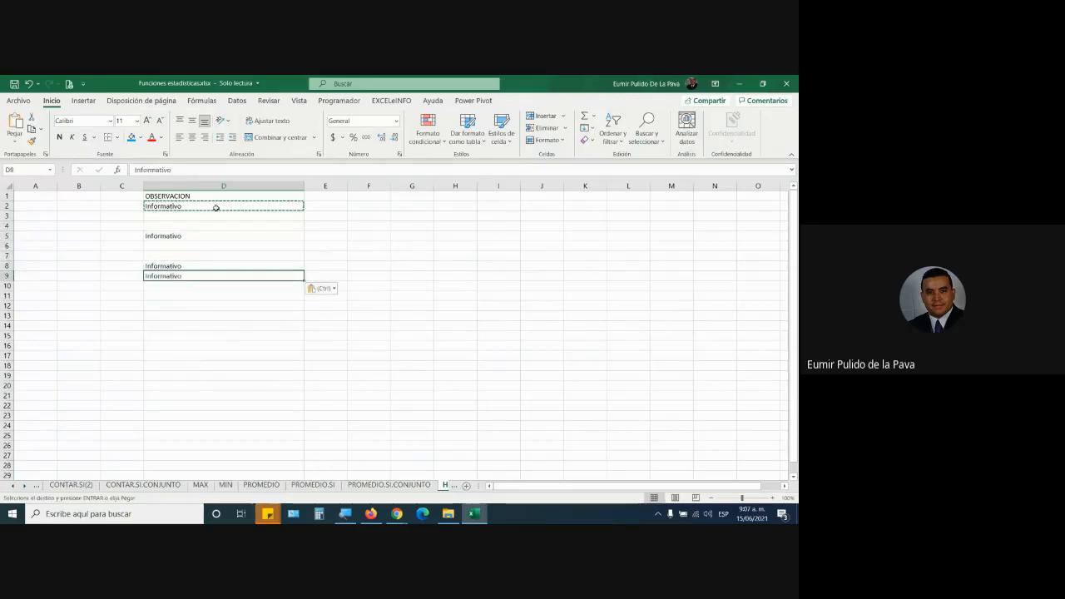
pyautogui.hotkey('ctrl', 'v')
# Paste the copied "Informativo" entry into cells D12, D15 and D17 as well.
pyautogui.press('Down')
pyautogui.press('Down')
pyautogui.press('Down')
pyautogui.hotkey('ctrl', 'v')
pyautogui.press('Down')
pyautogui.press('Down')
pyautogui.press('Down')
pyautogui.hotkey('ctrl', 'v')
pyautogui.press('Down')
pyautogui.press('Down')
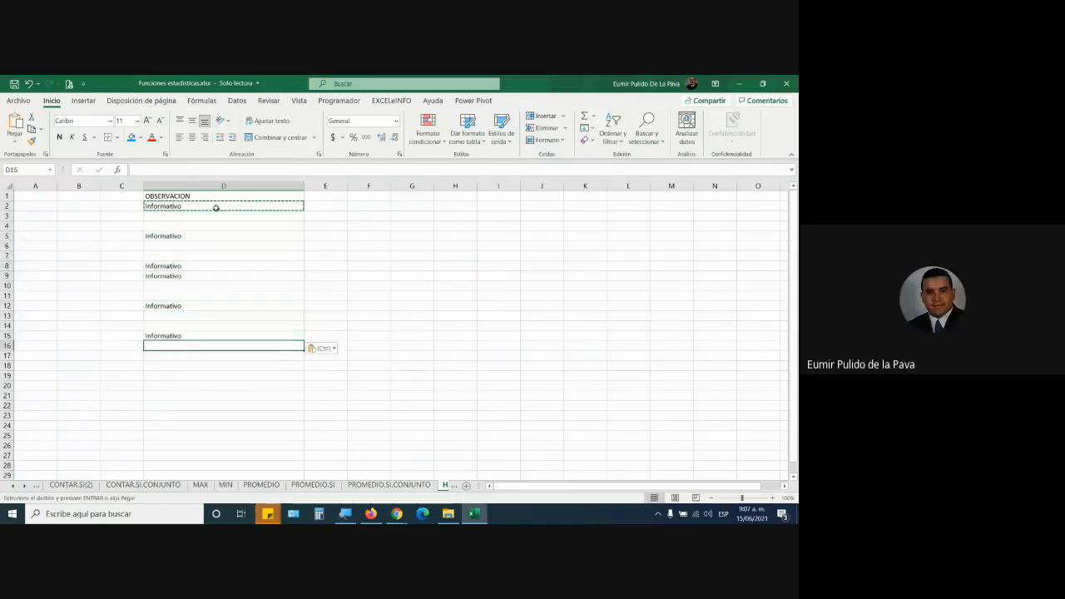
pyautogui.hotkey('ctrl', 'v')
# Enter "Transfirió" in the empty cells D3 and D4.
pyautogui.press('Up')
pyautogui.press('Up')
pyautogui.press('Up')
pyautogui.press('Up')
pyautogui.press('Up')
pyautogui.press('Up')
pyautogui.press('Up')
pyautogui.press('Up')
pyautogui.press('Up')
pyautogui.press('Up')
pyautogui.press('Up')
pyautogui.press('Up')
pyautogui.press('Up')
pyautogui.press('Up')
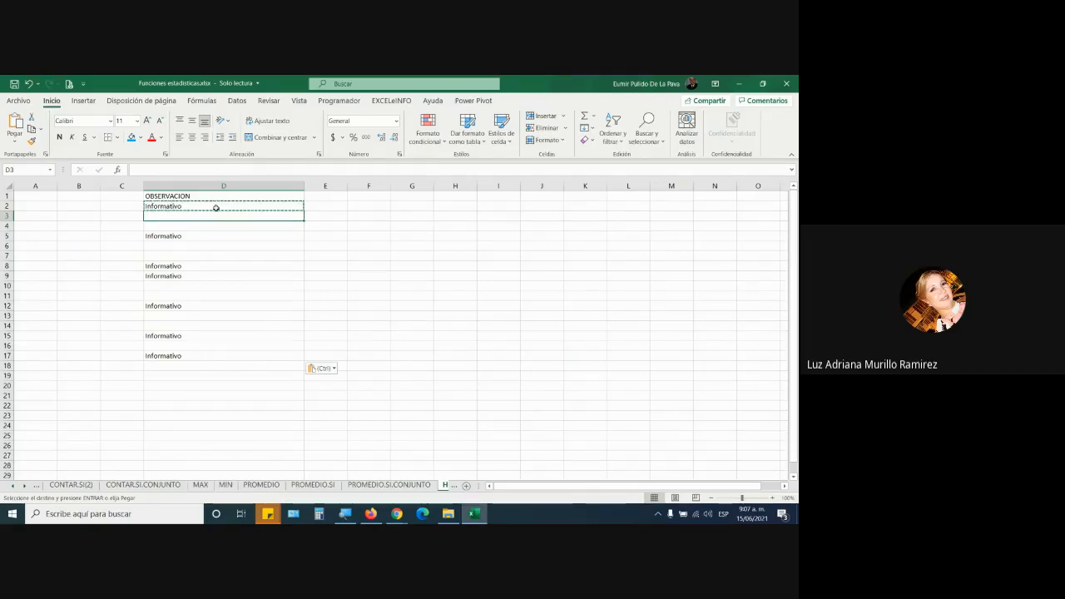
pyautogui.write('Transfirió')
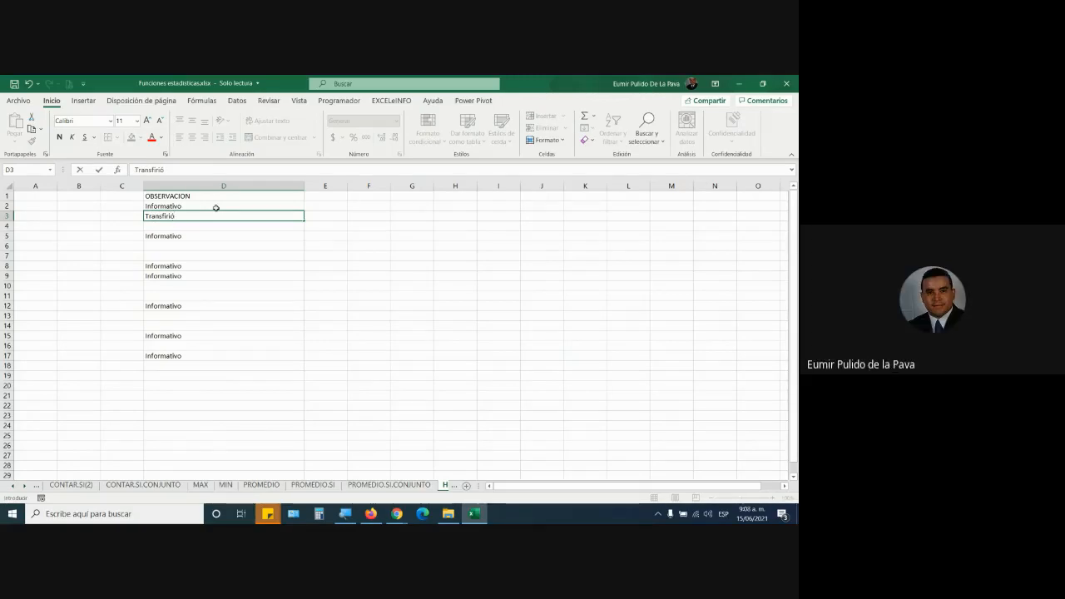
pyautogui.press('BackSpace')
pyautogui.write('ó')
pyautogui.press('Return')
pyautogui.write('Transfirió')
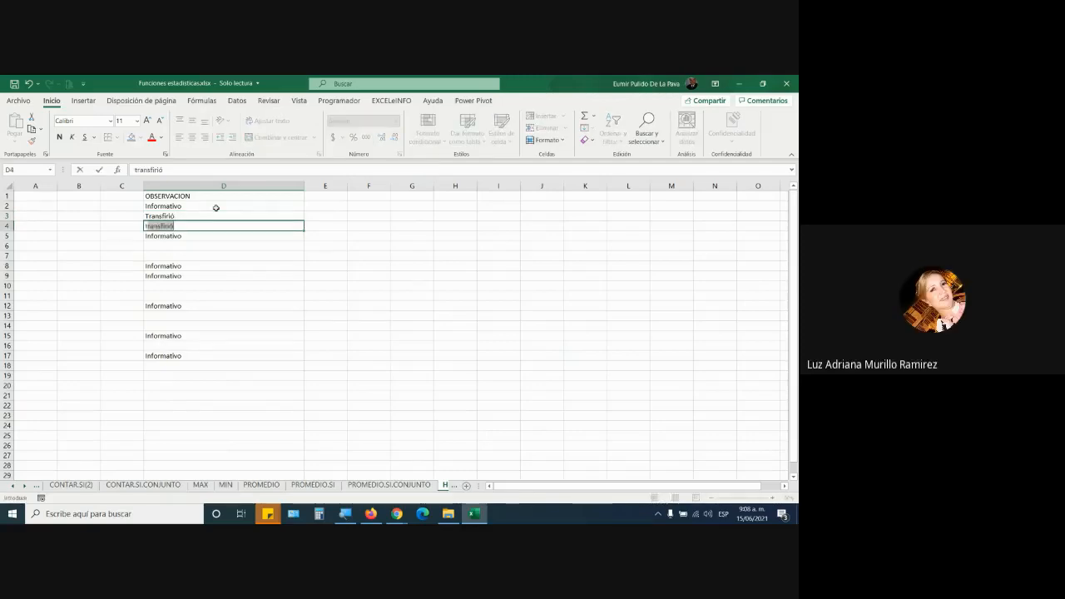
pyautogui.press('Return')
pyautogui.press('Return')
pyautogui.press('Down')
pyautogui.press('Down')
pyautogui.press('Down')
pyautogui.press('Down')
pyautogui.press('Down')
pyautogui.press('Down')
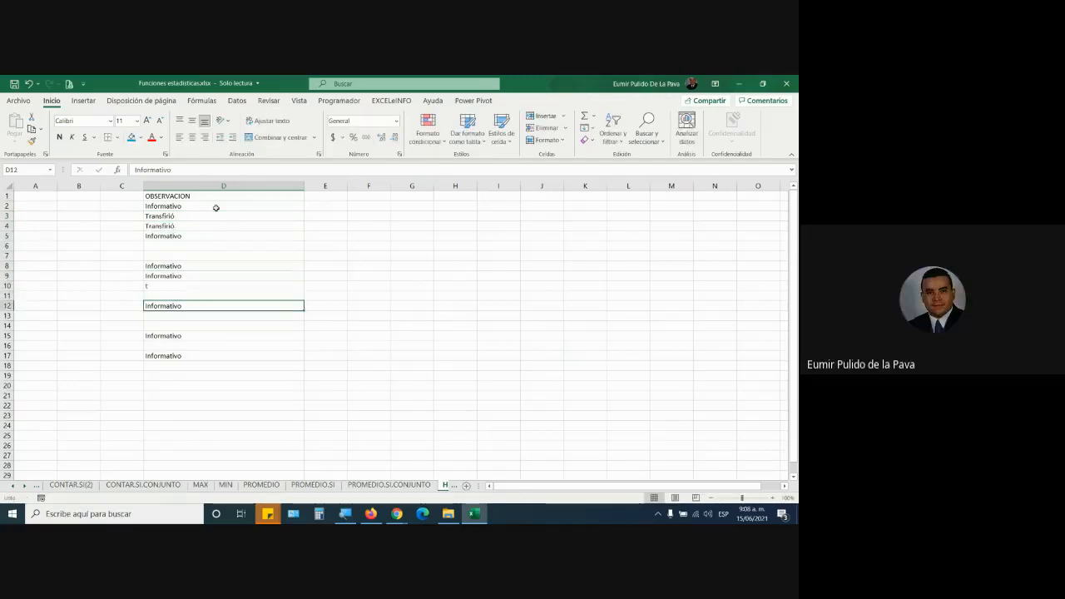
pyautogui.press('Up')
pyautogui.press('Up')
pyautogui.write('t')
# Enter "Ejecutó" in cell D6 and "Transfirió" in cell D7.
pyautogui.press('Up')
pyautogui.press('Up')
pyautogui.press('Up')
pyautogui.press('Up')
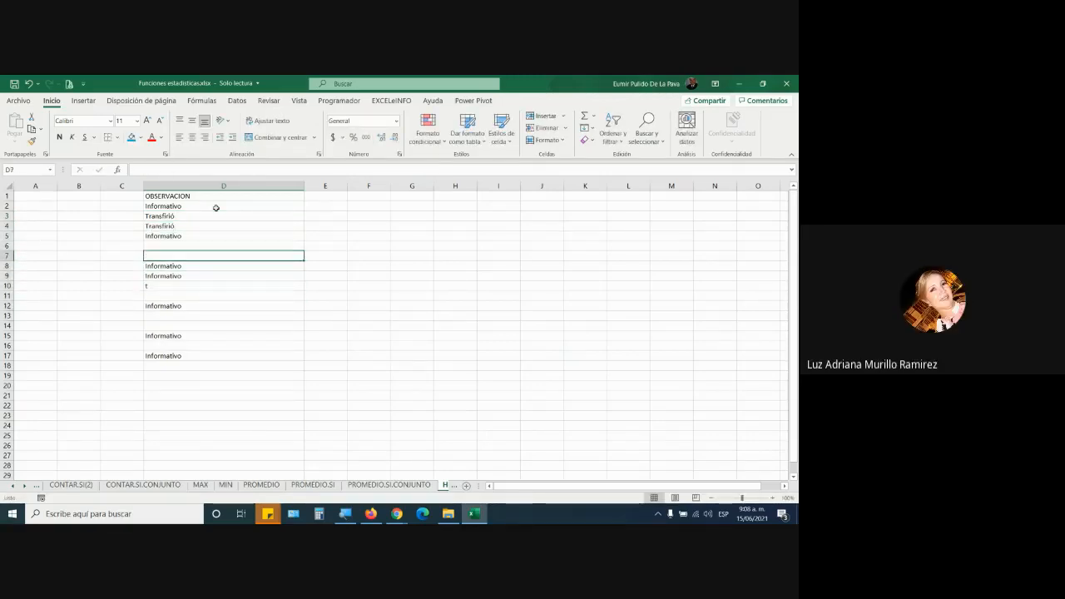
pyautogui.write('Ejecutó')
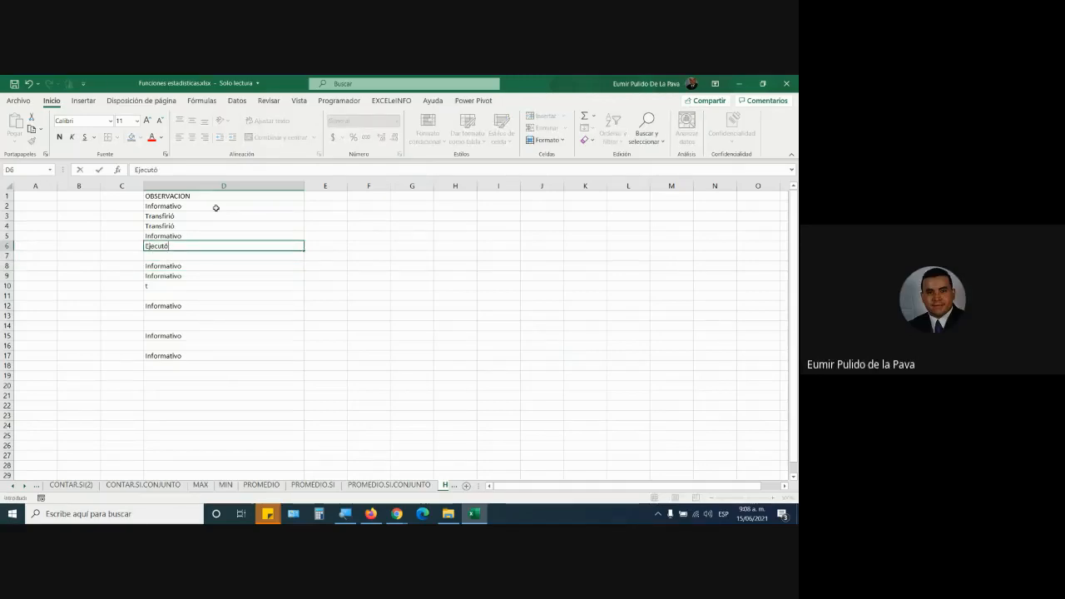
pyautogui.press('Return')
pyautogui.write('Transfirió')
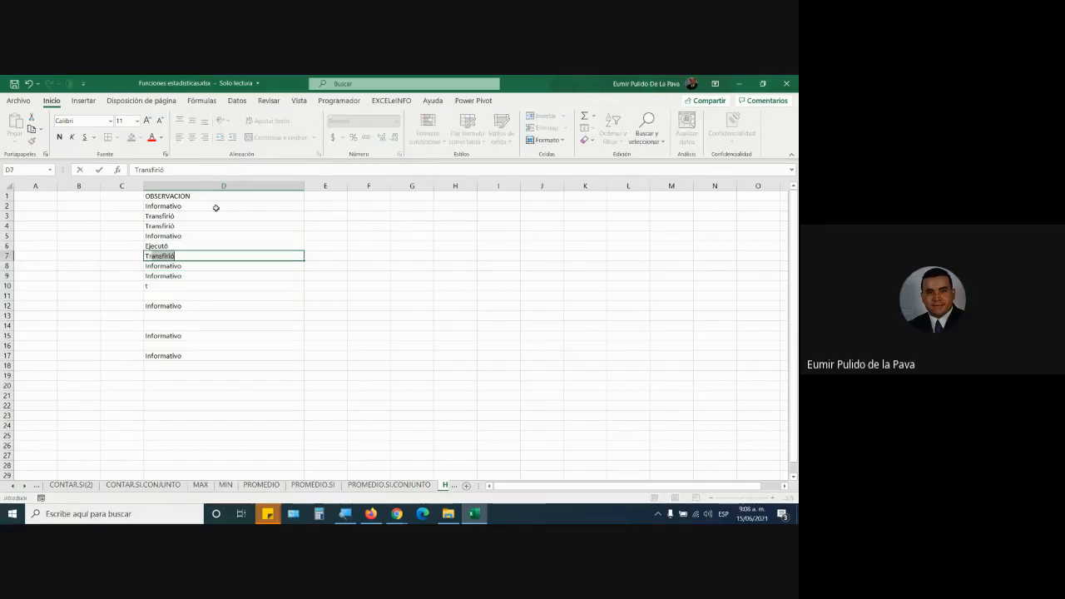
pyautogui.press('Return')
# Replace the entry in D10 with "Ejecutó" and enter "Transfirió" in D11.
pyautogui.press('Down')
pyautogui.press('Down')
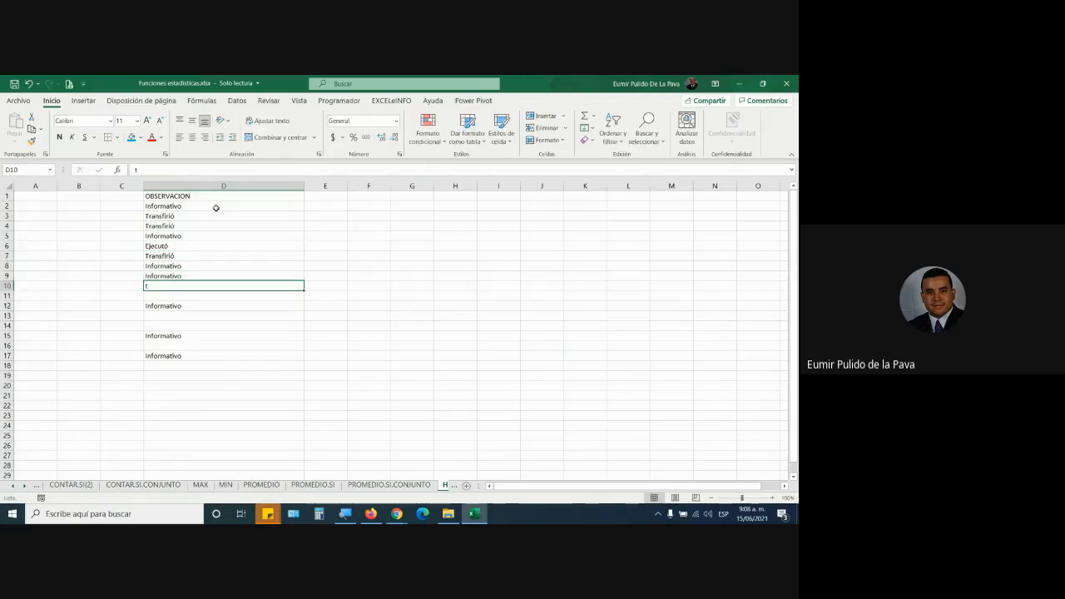
pyautogui.write('Ejecutó')
pyautogui.press('Return')
pyautogui.write('Transfirió')
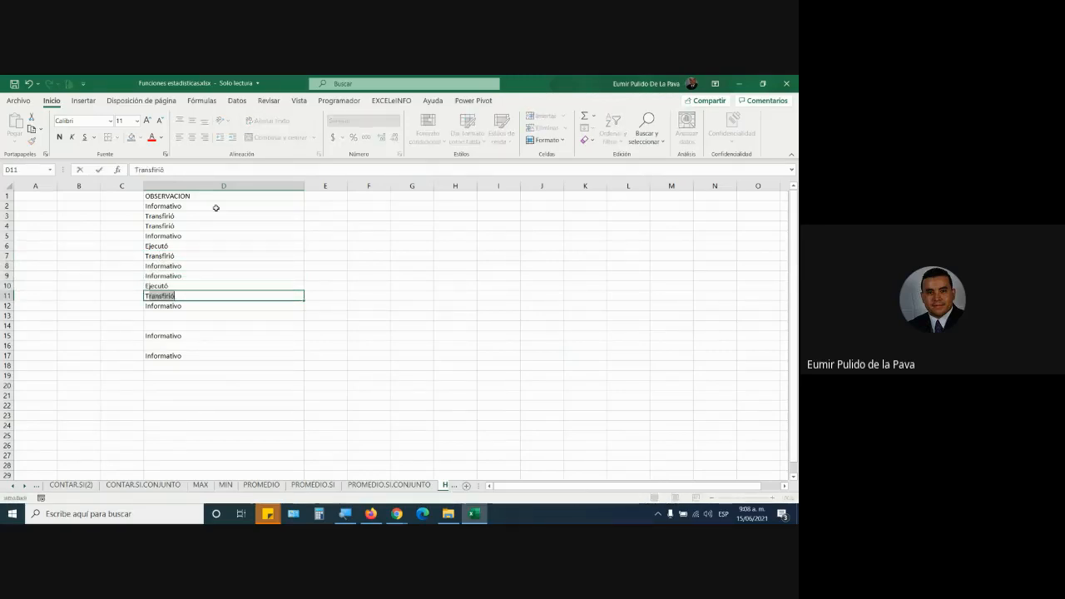
pyautogui.press('Return')
# Enter "Se respondió" in cell D13 as a further kind of observation.
pyautogui.press('Return')
pyautogui.write('Se r')
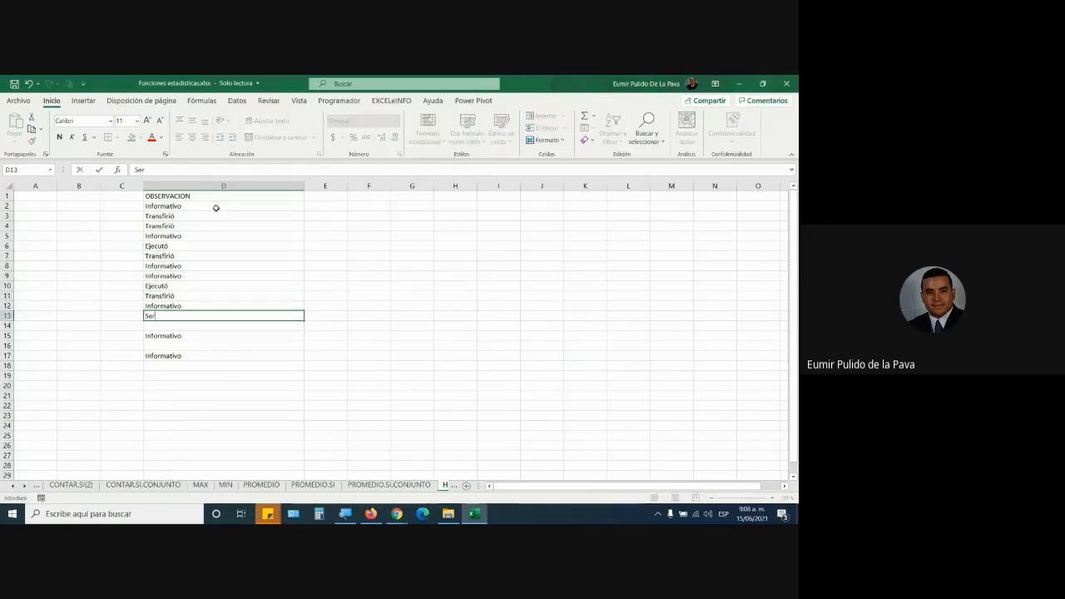
pyautogui.write('es')
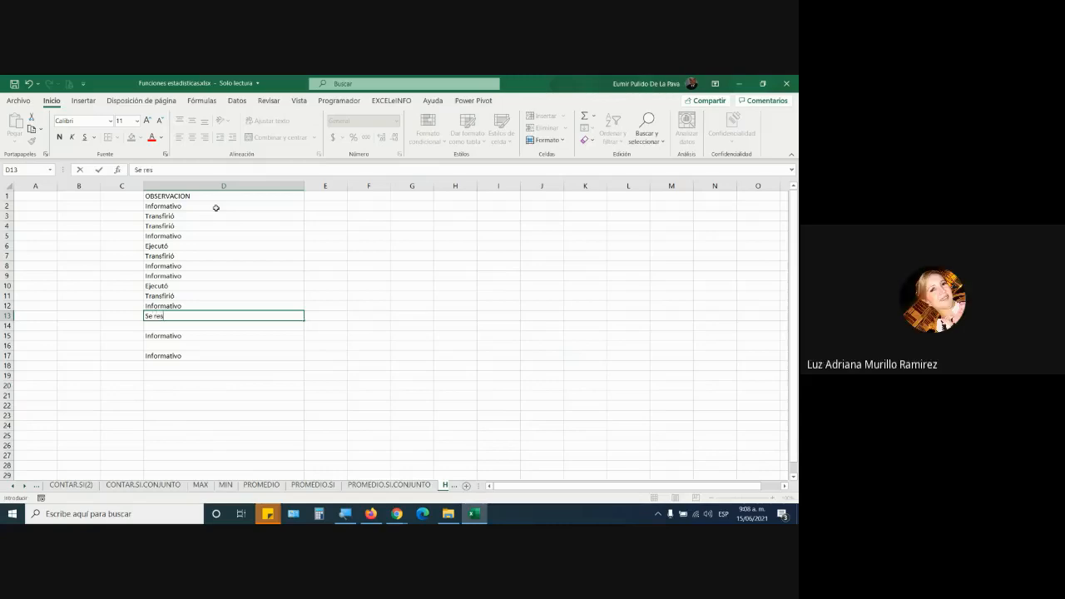
pyautogui.write('pondió')
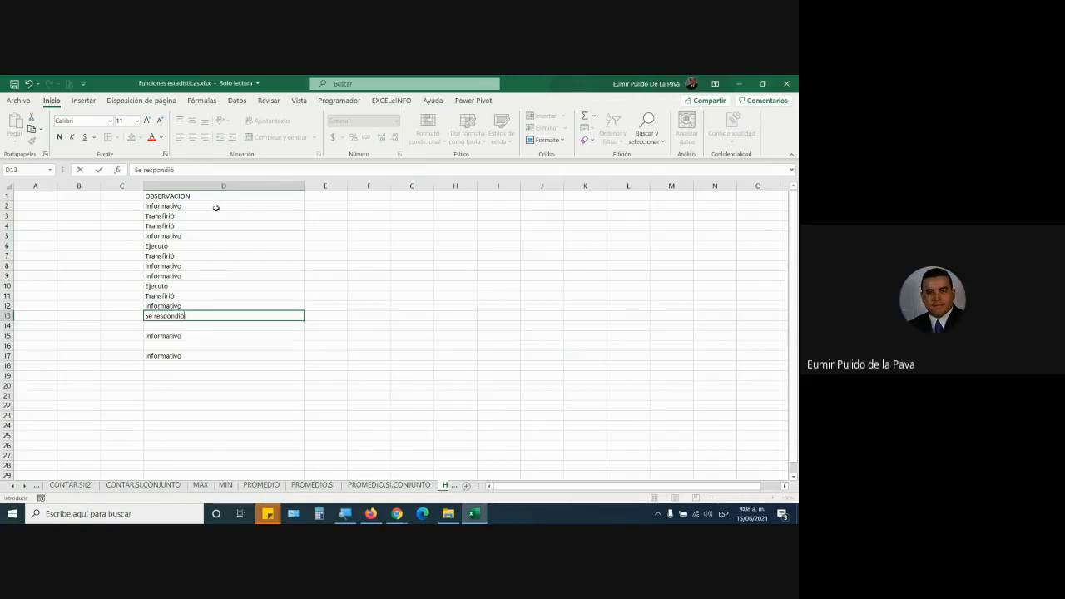
pyautogui.press('Return')
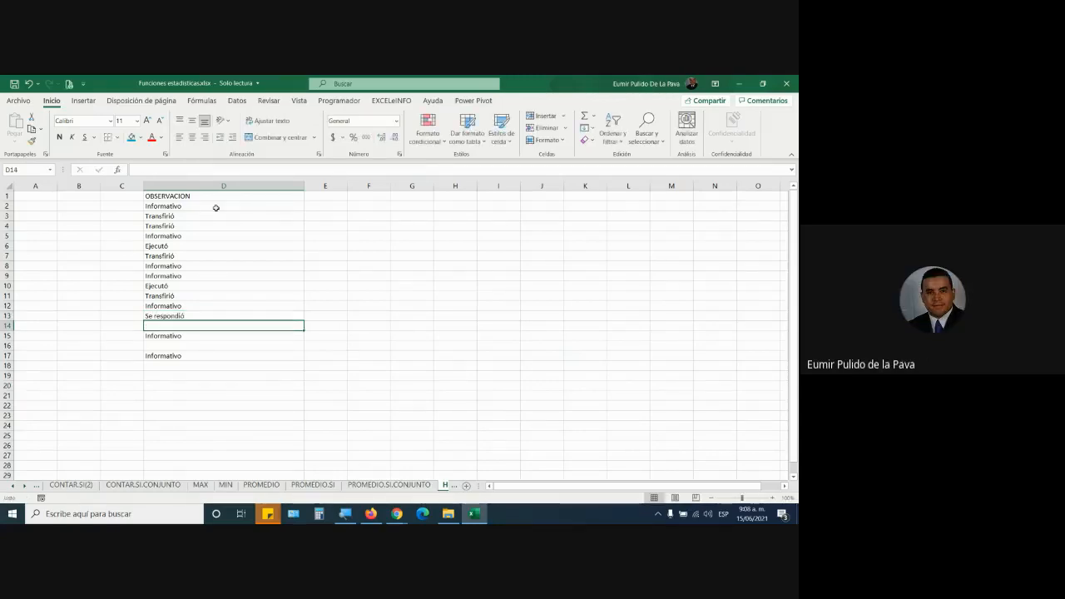
# Fill the remaining cells of the list: "Transfirió" in D14, "Ejecutó" in D16 and "Se respondió" in D18.
pyautogui.write('T')
pyautogui.press('Return')
pyautogui.press('Return')
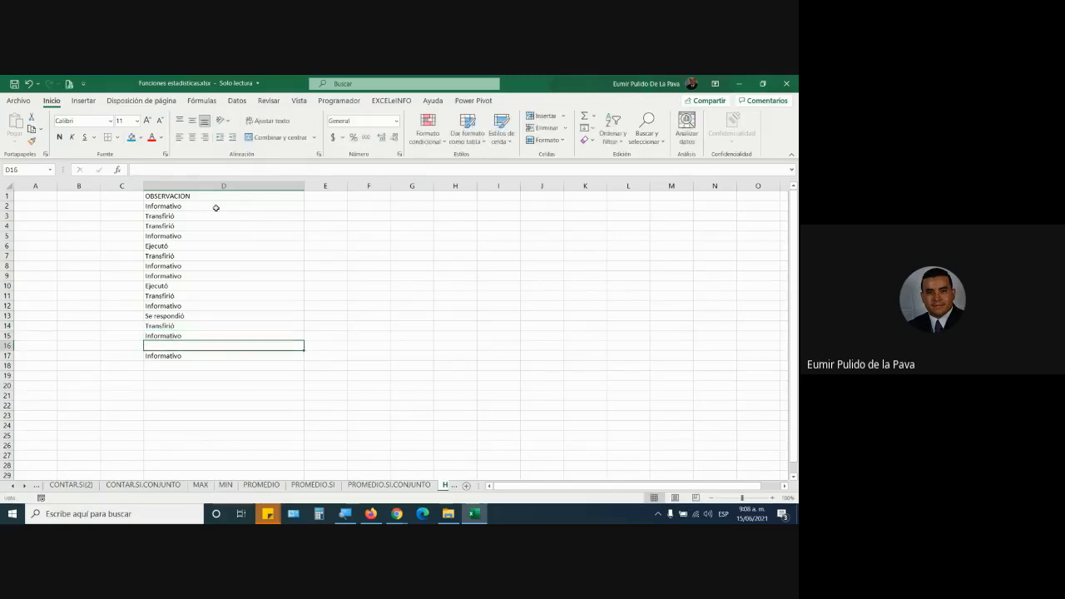
pyautogui.write('E')
pyautogui.press('Return')
pyautogui.press('Return')
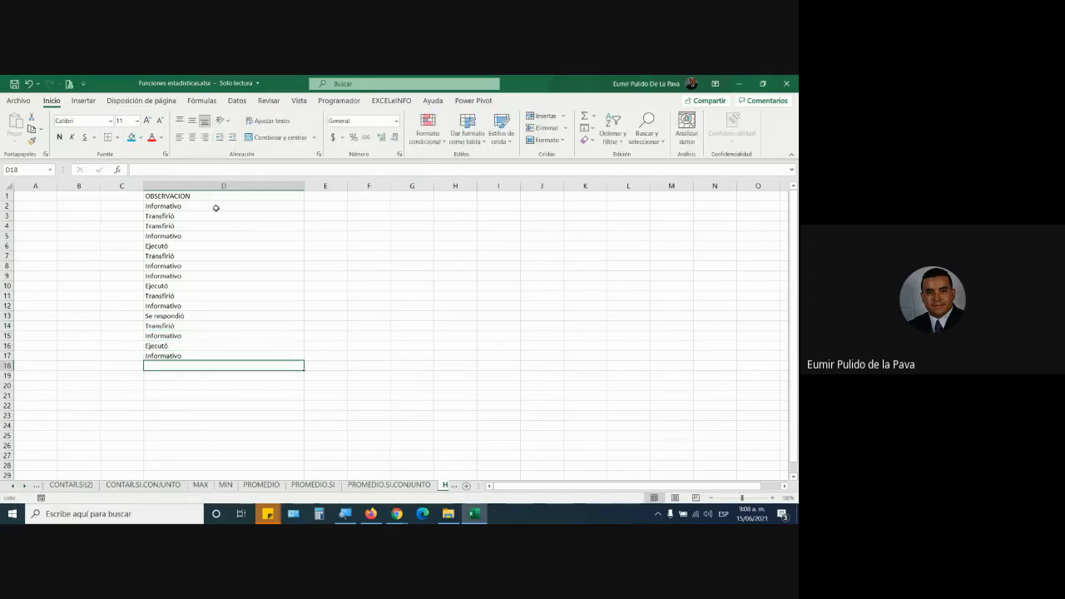
pyautogui.write('S')
pyautogui.press('Return')
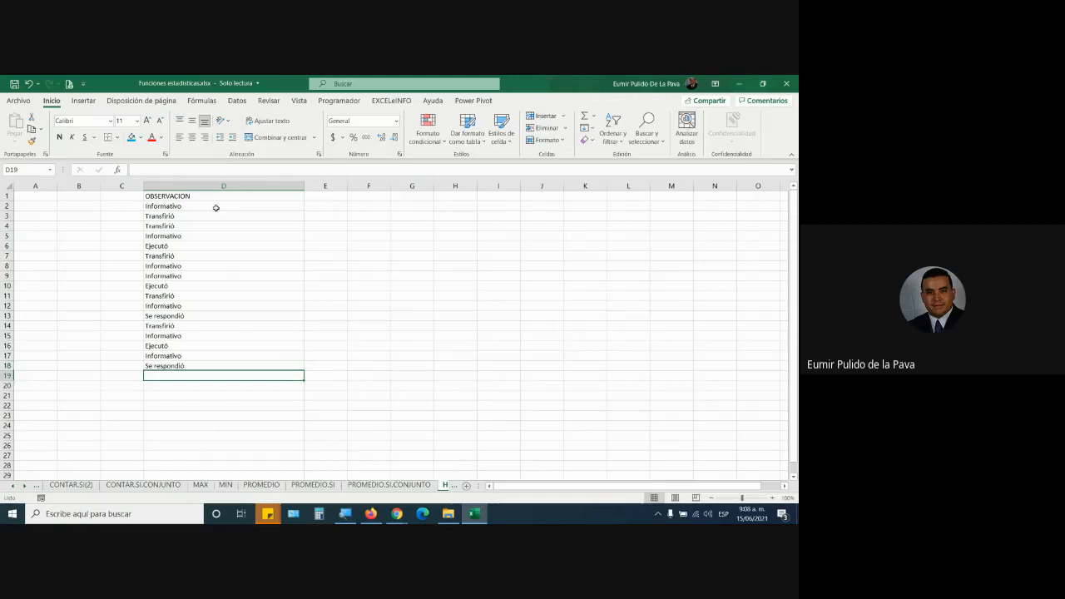
# Enlarge the screen with the Windows Magnifier and review the observation entries in D2:D18.
pyautogui.click(345, 514)
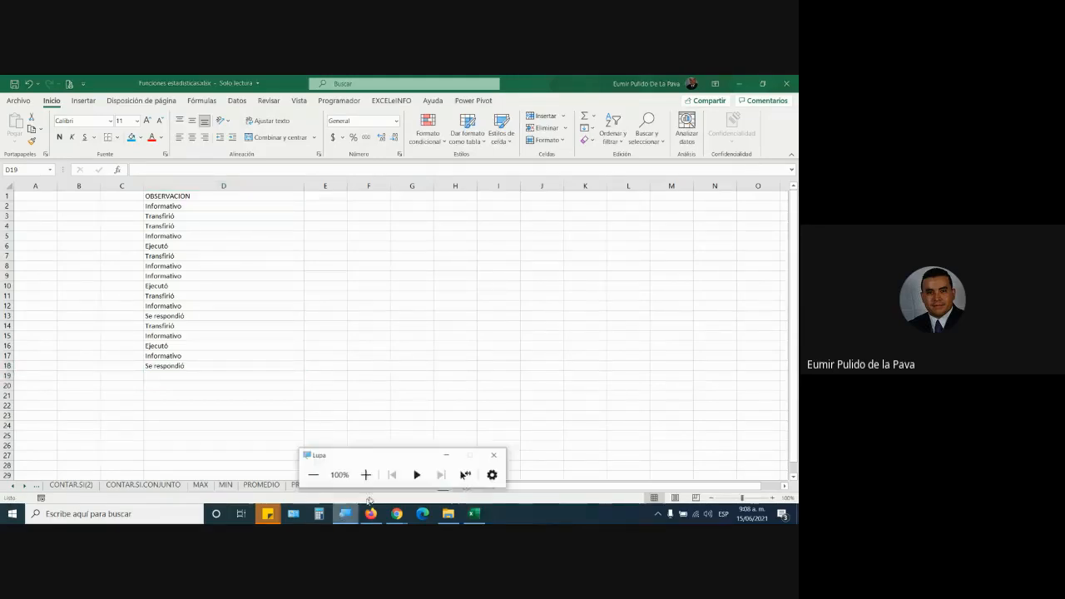
pyautogui.click(365, 474)
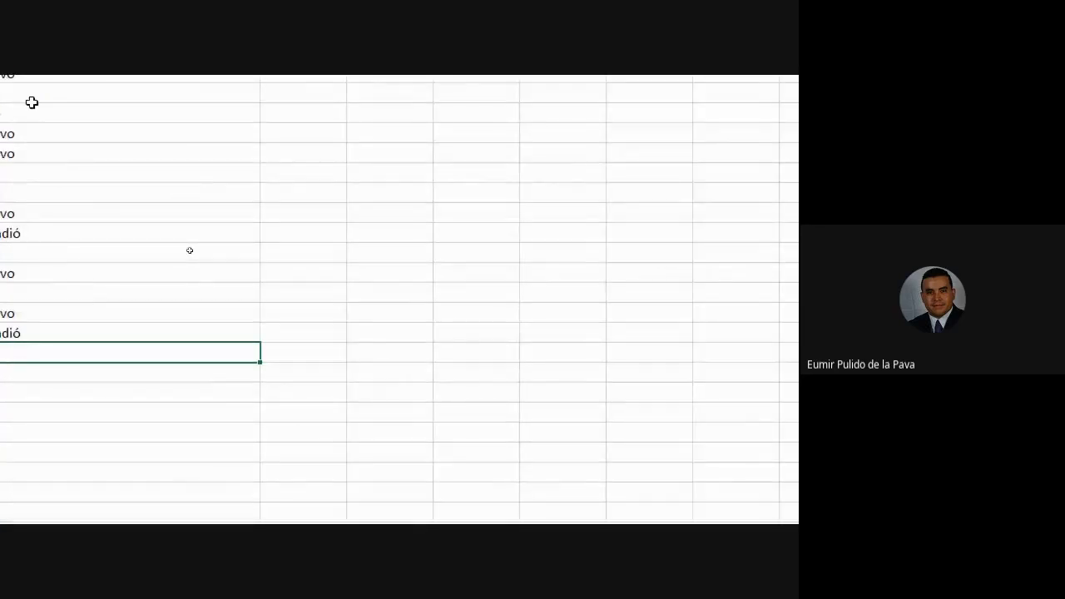
pyautogui.moveTo(345, 171); pyautogui.dragTo(339, 494)
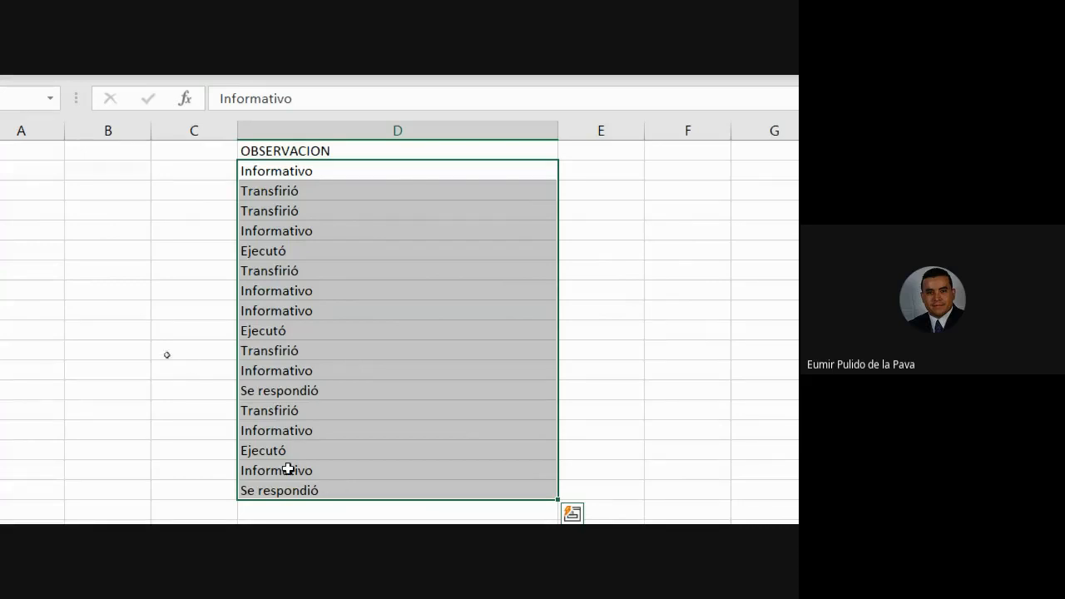
pyautogui.click(283, 391)
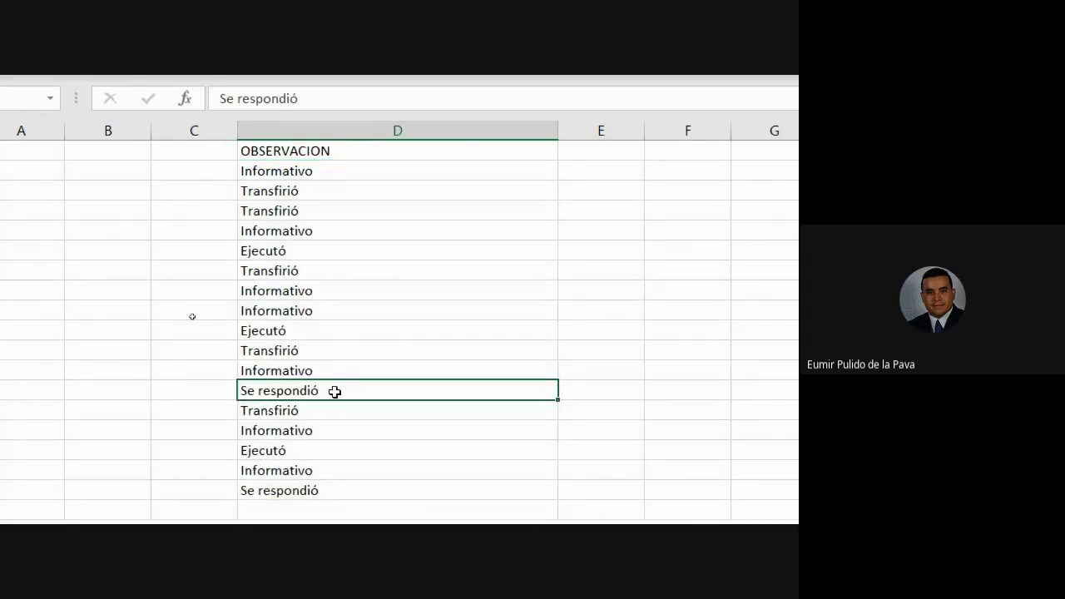
# Enter "Se respondió con insumos" in cell D19 at the end of the observation list.
pyautogui.scroll(-1, 307, 411)
pyautogui.click(307, 409)
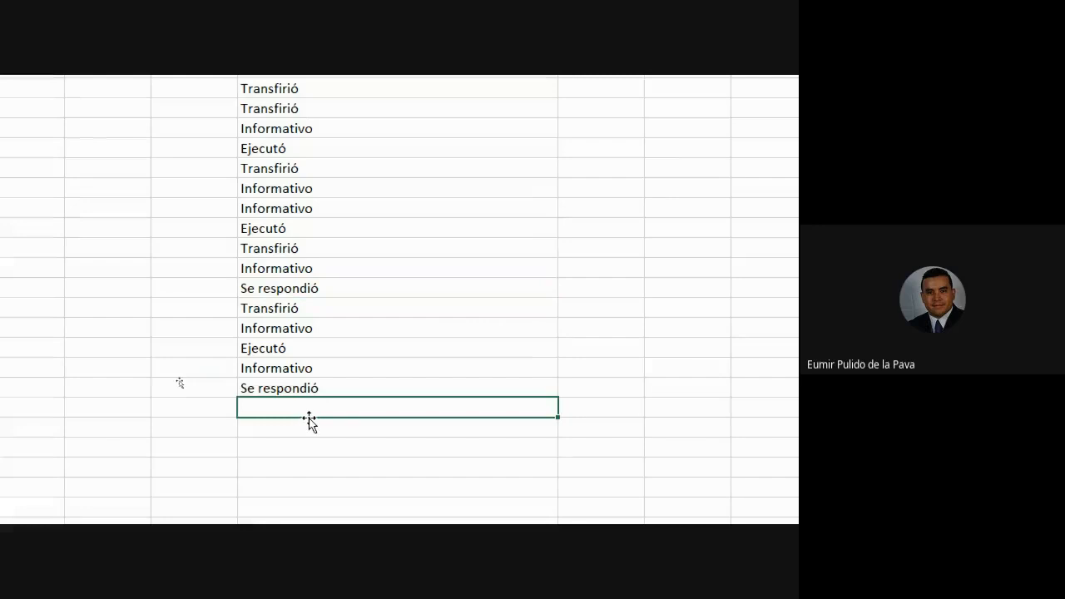
pyautogui.write('Se re')
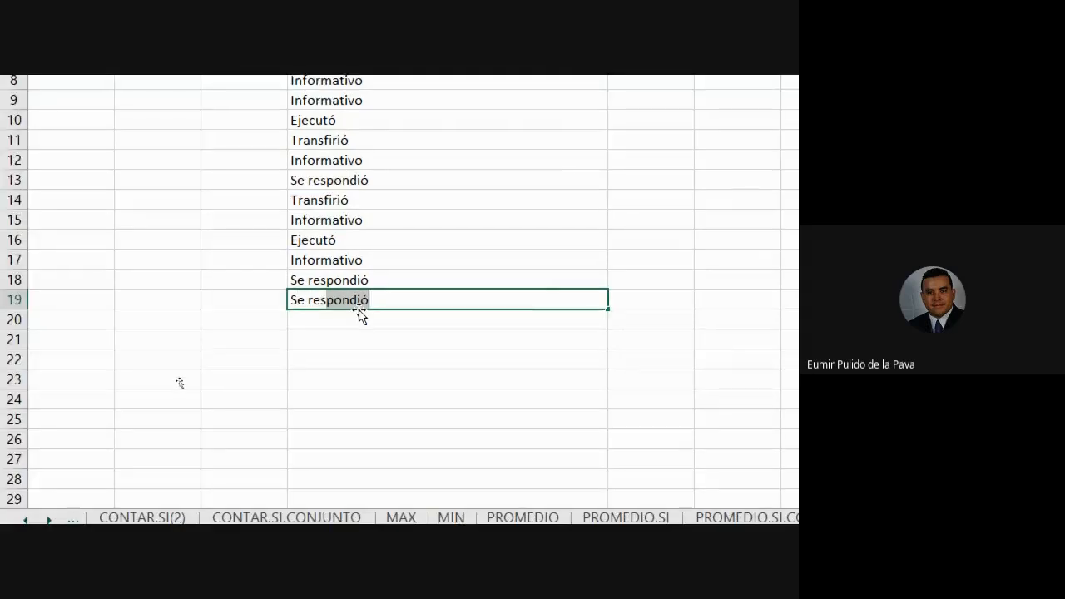
pyautogui.click(389, 300)
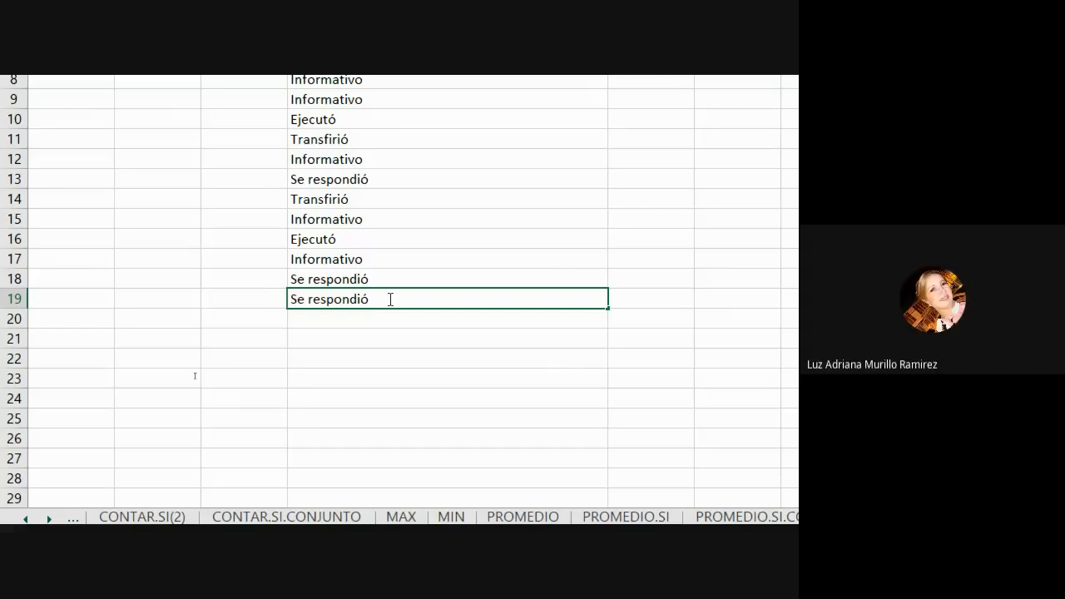
pyautogui.write('con i')
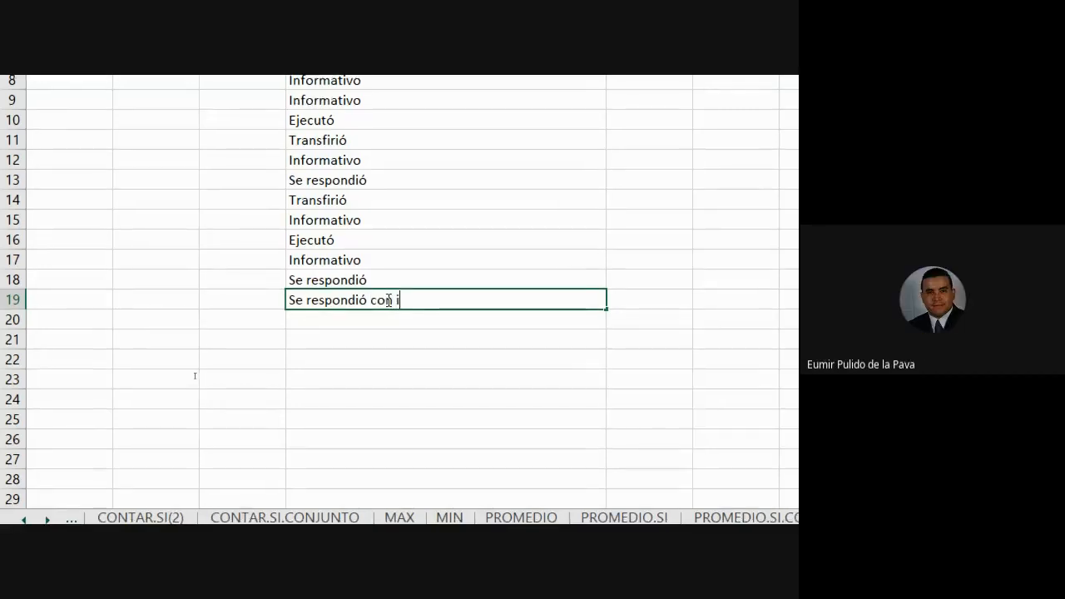
pyautogui.write('nsumos')
pyautogui.press('Return')
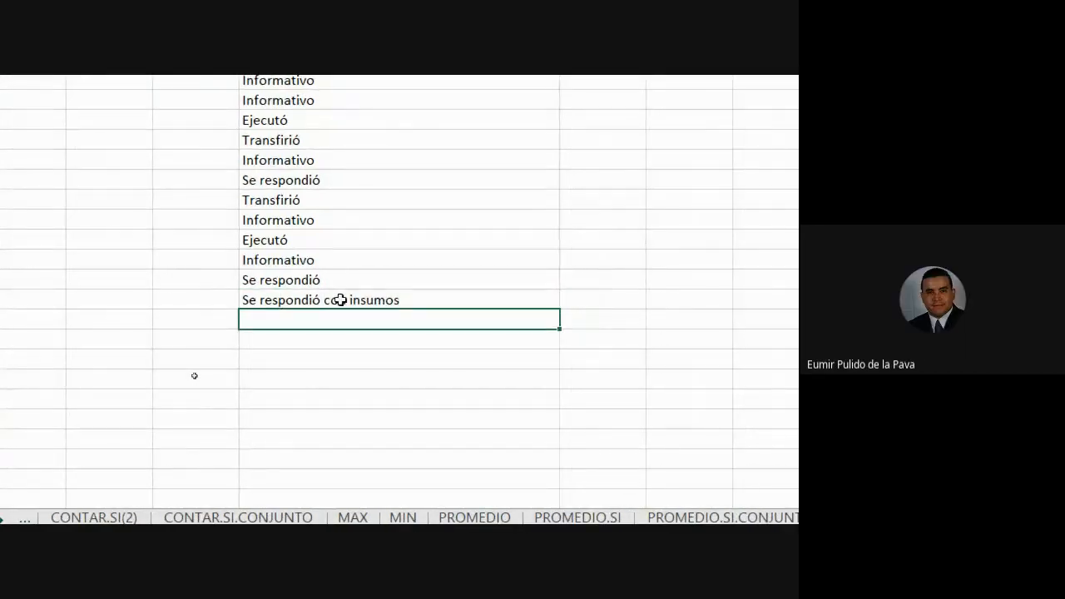
# Compare the wording of the last two observations in D18 and D19 with the rest of the list.
pyautogui.click(328, 280)
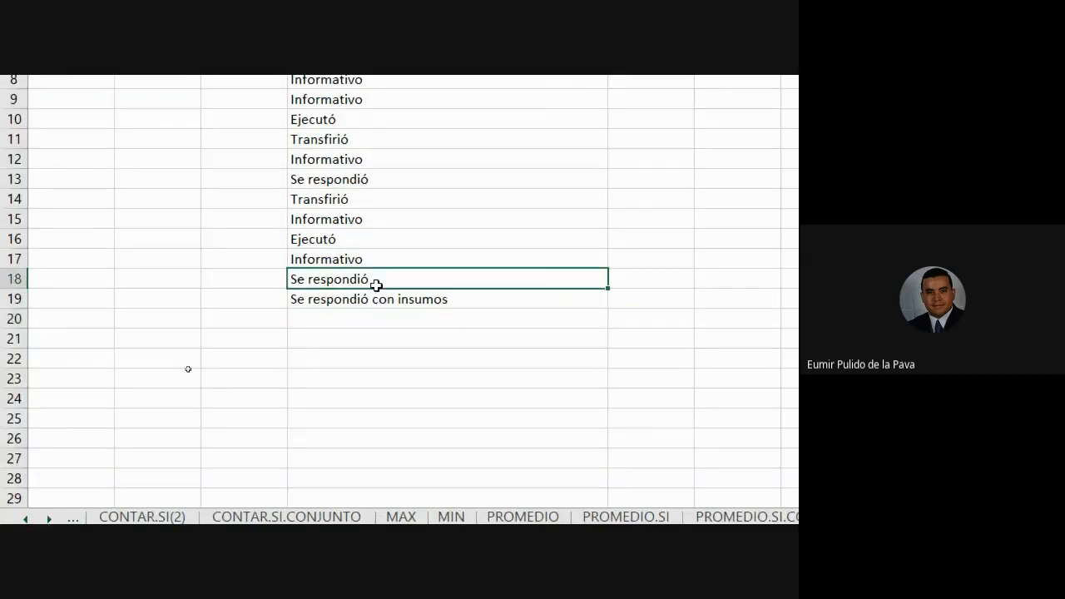
pyautogui.moveTo(376, 285); pyautogui.dragTo(370, 298)
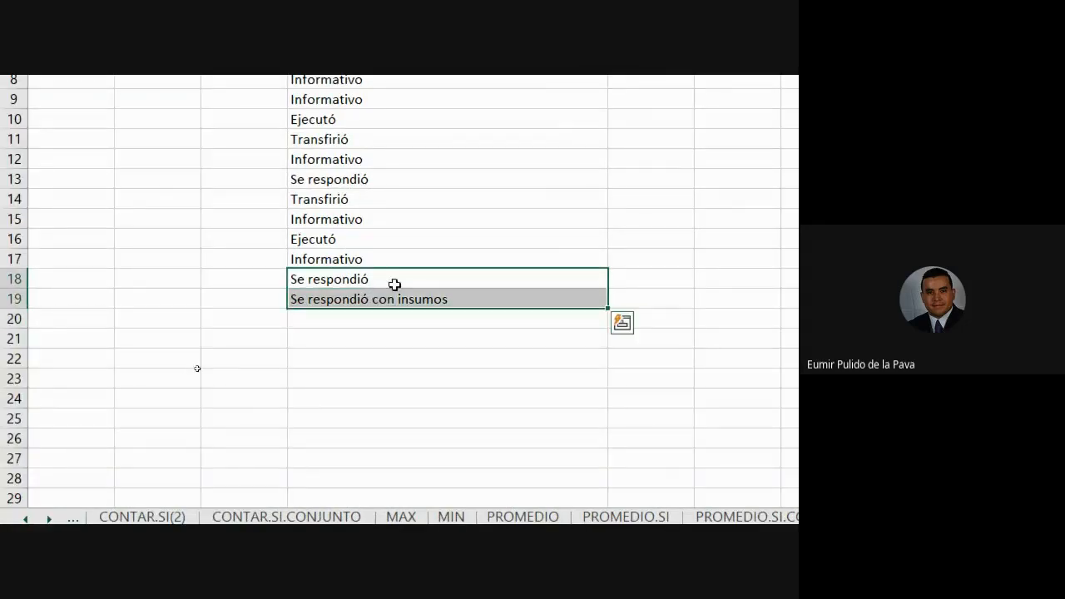
pyautogui.click(384, 279)
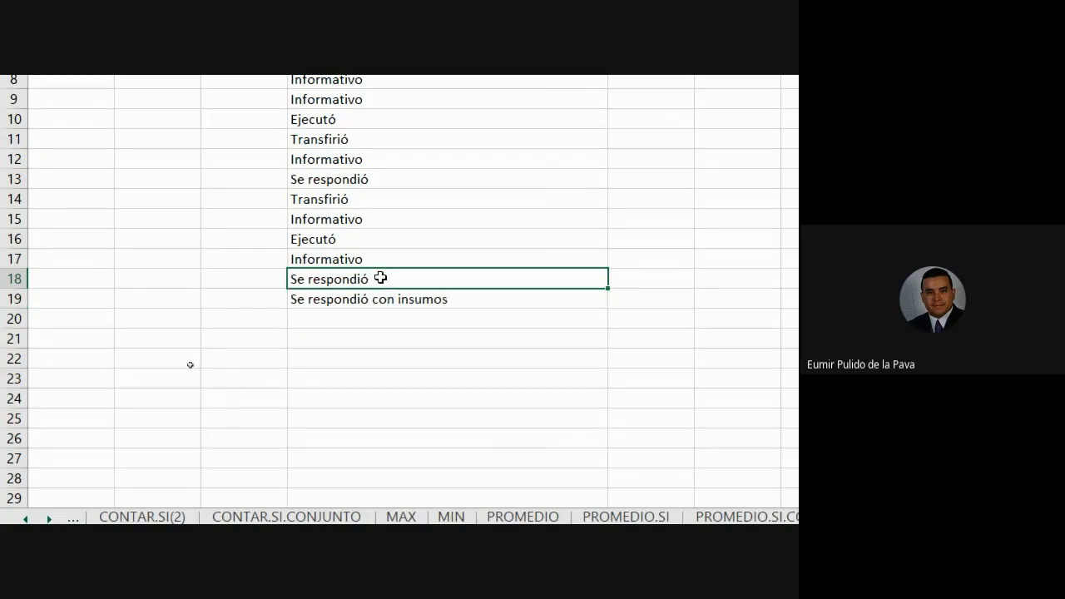
pyautogui.click(397, 299)
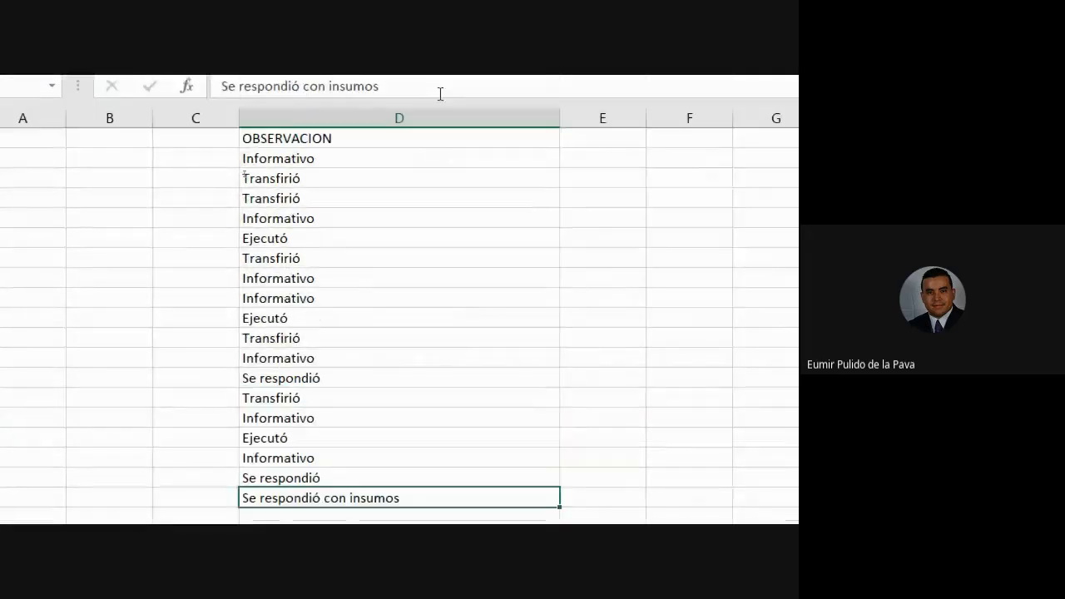
pyautogui.moveTo(321, 155); pyautogui.dragTo(332, 508)
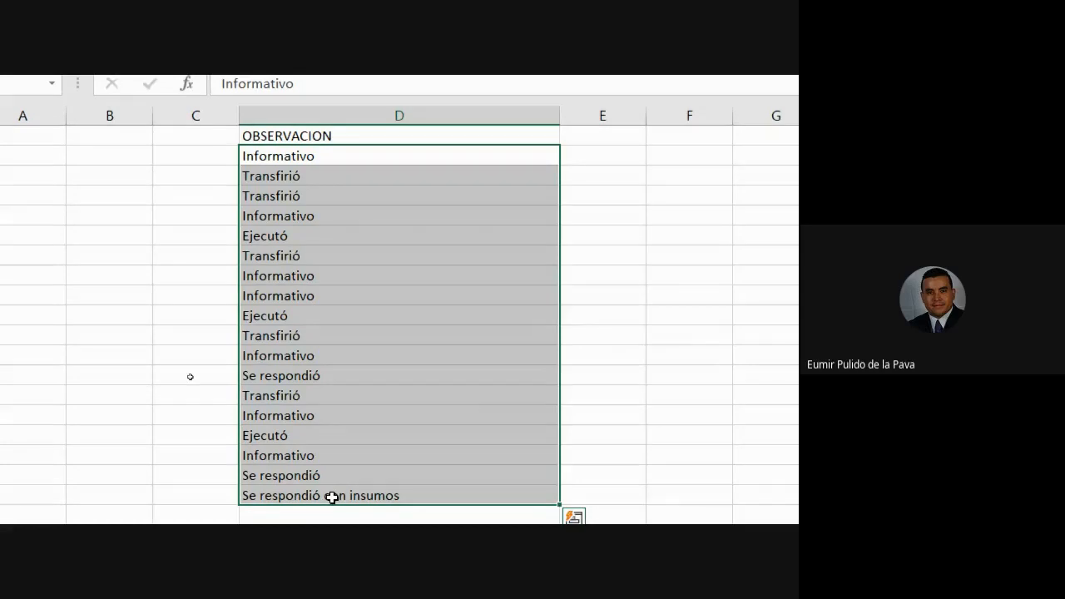
pyautogui.click(332, 496)
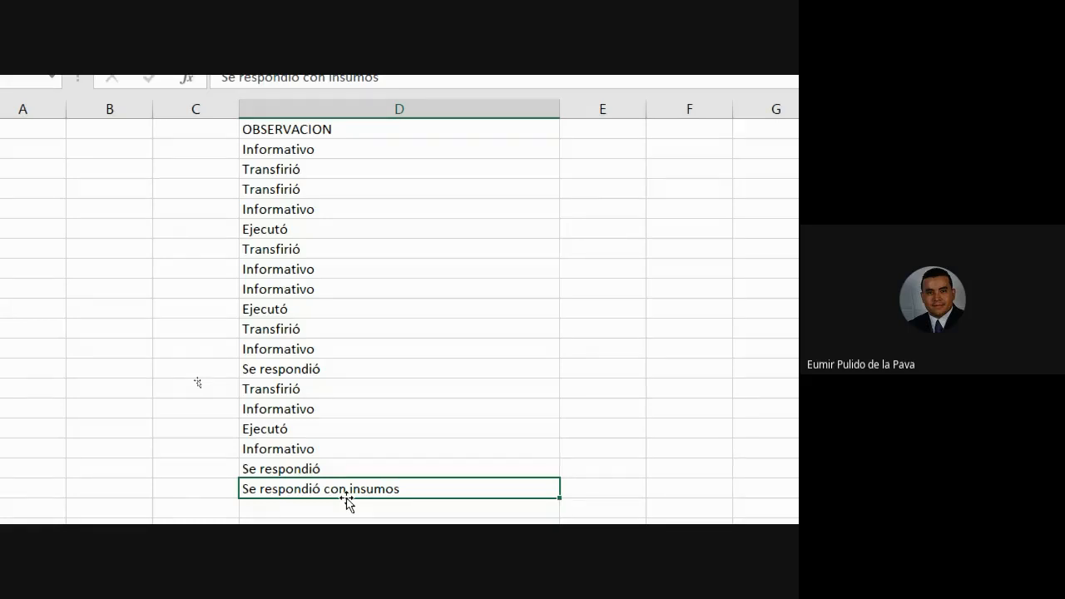
pyautogui.click(341, 466)
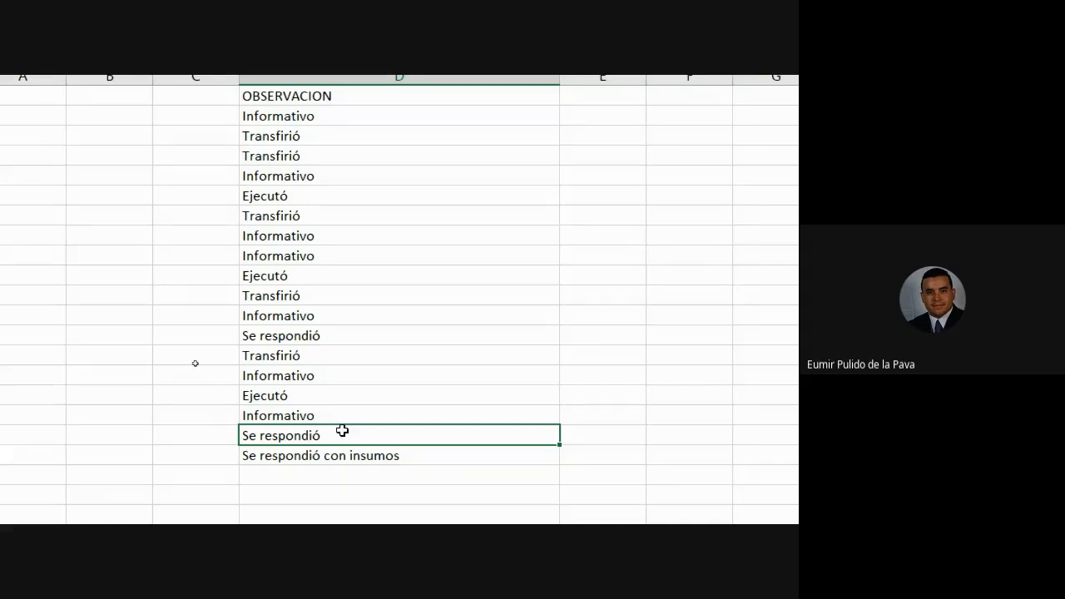
pyautogui.moveTo(342, 430); pyautogui.dragTo(345, 447)
pyautogui.click(350, 438)
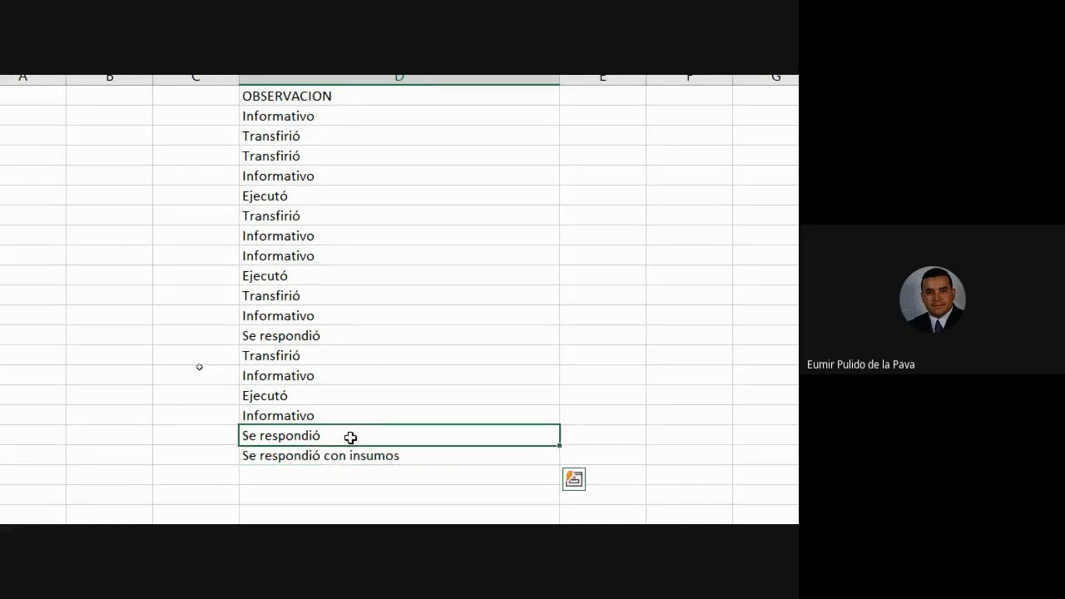
pyautogui.click(338, 455)
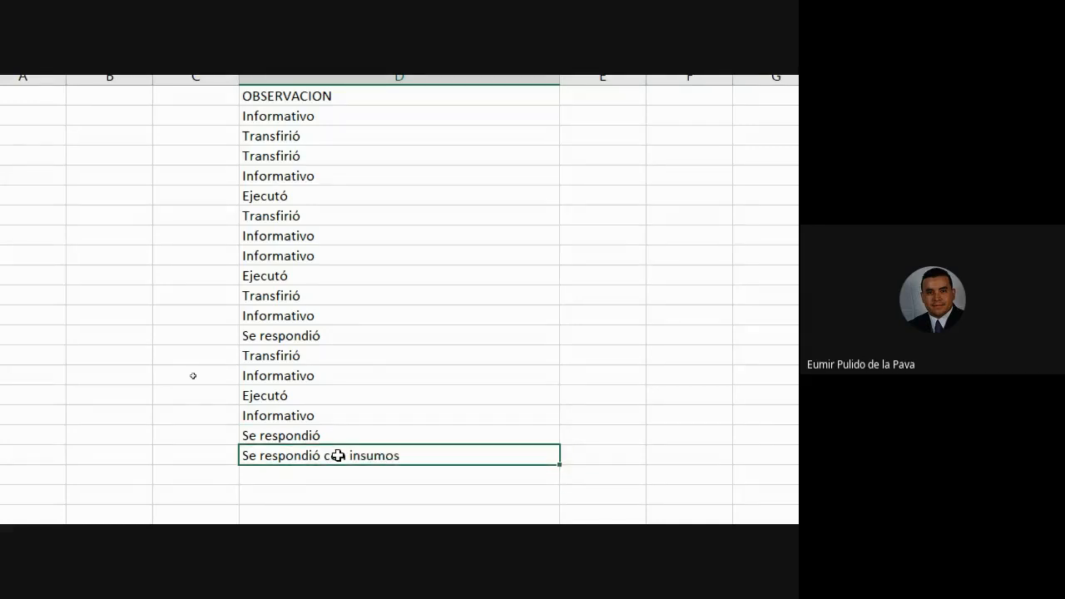
pyautogui.click(326, 432)
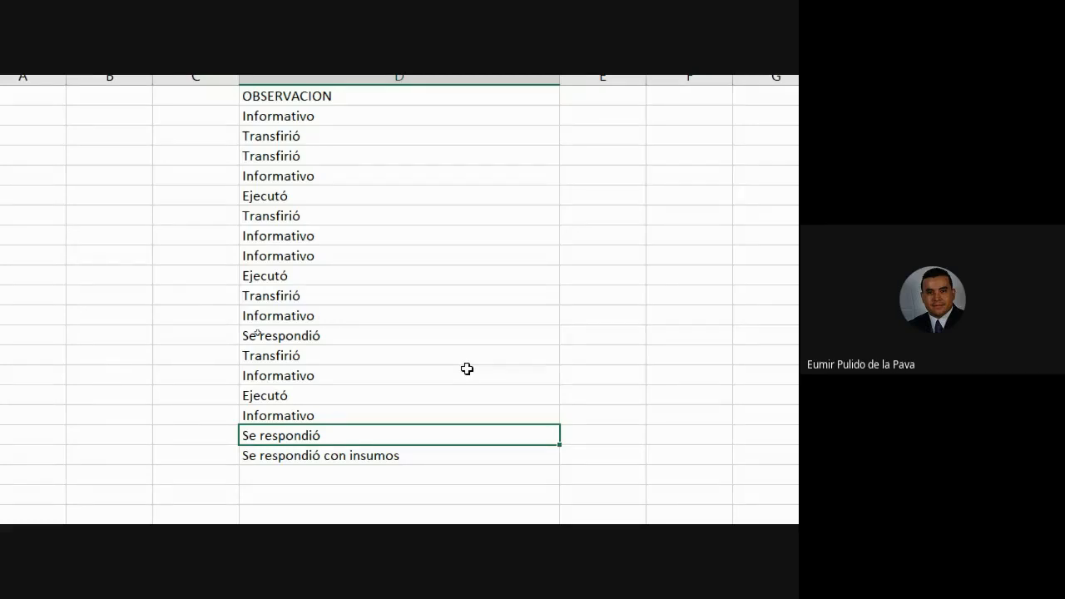
# Review the whole list in D2:D19 and trace the repeated "Ejecutó" entries in it.
pyautogui.moveTo(349, 116); pyautogui.dragTo(315, 450)
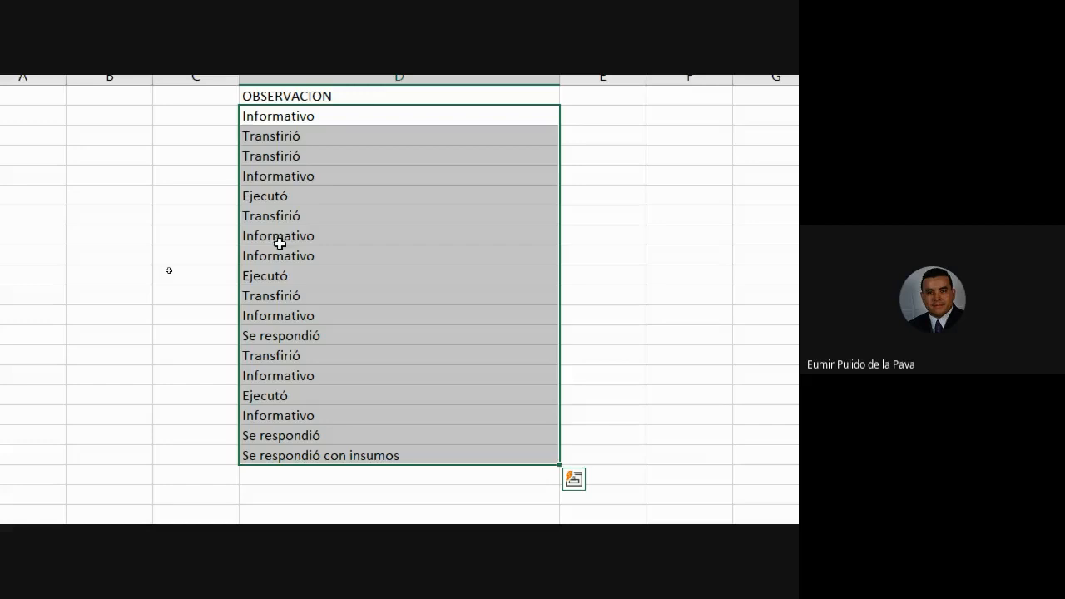
pyautogui.click(428, 204)
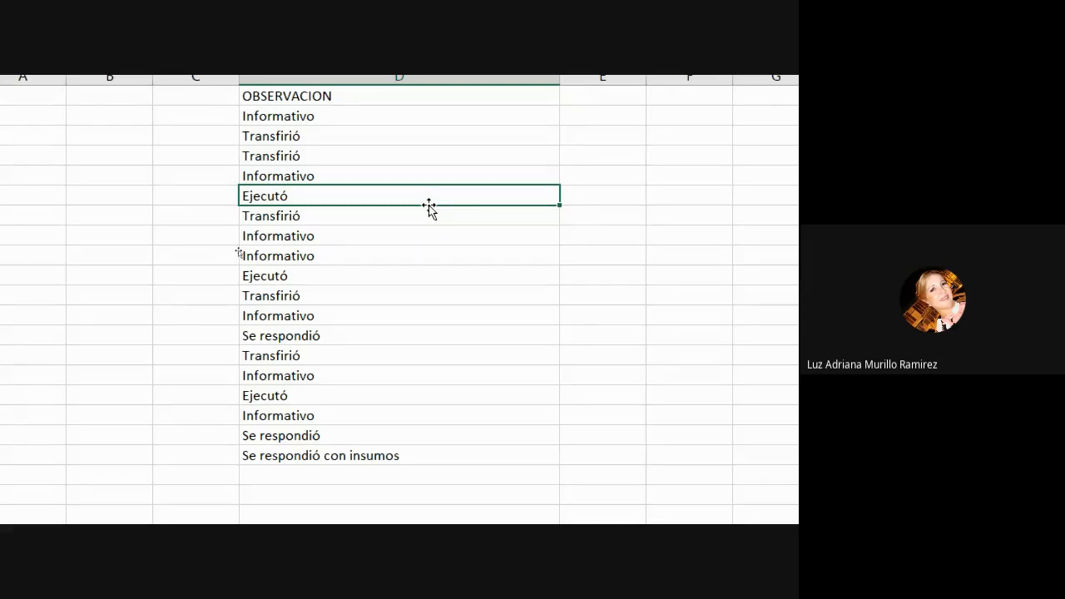
pyautogui.moveTo(373, 142); pyautogui.dragTo(343, 483)
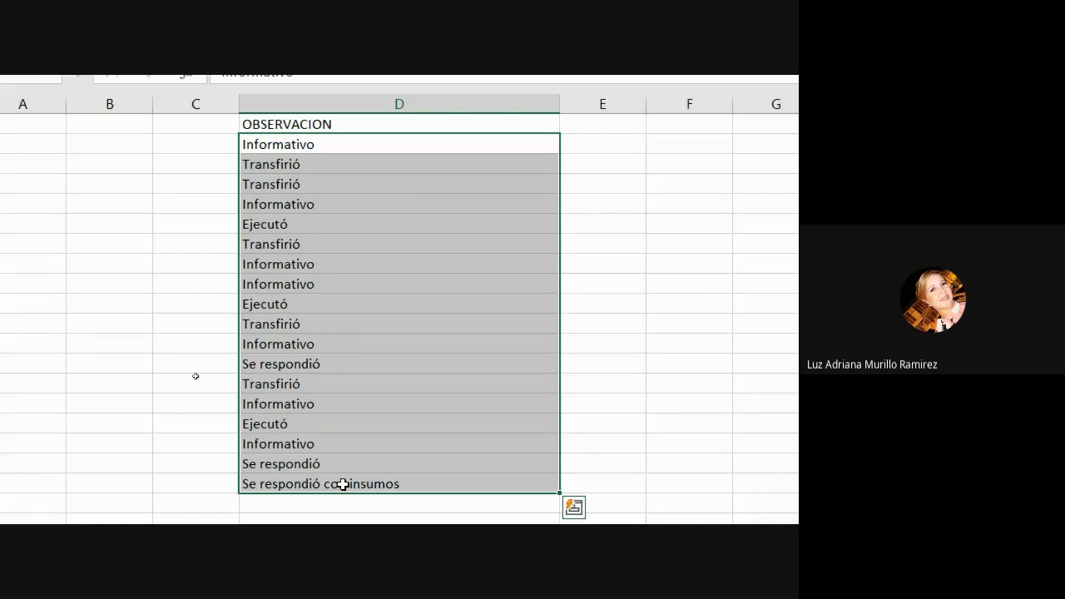
pyautogui.click(291, 207)
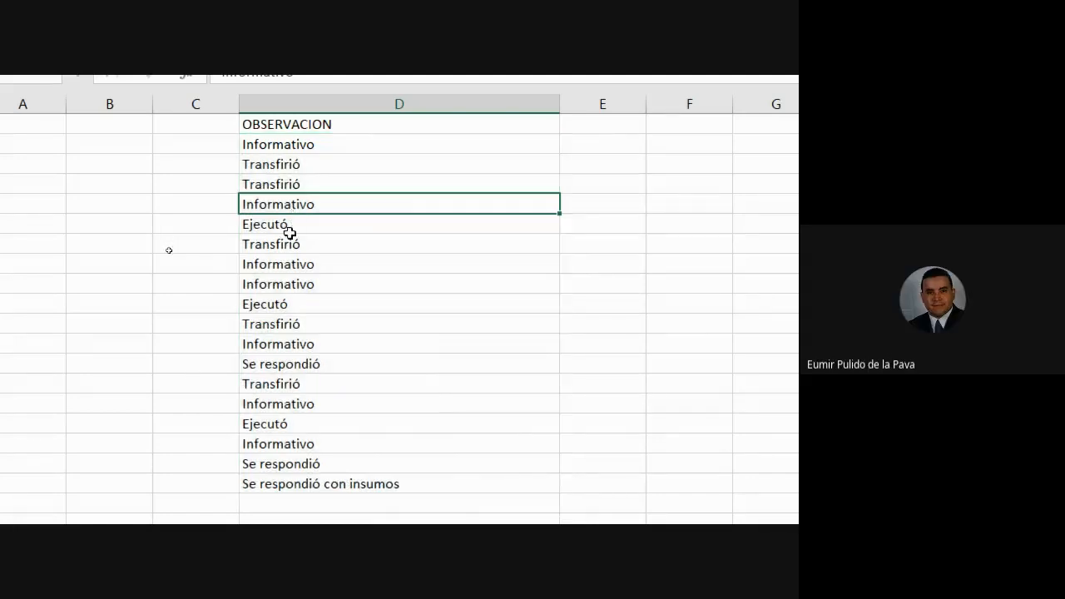
pyautogui.click(288, 226)
pyautogui.click(296, 300)
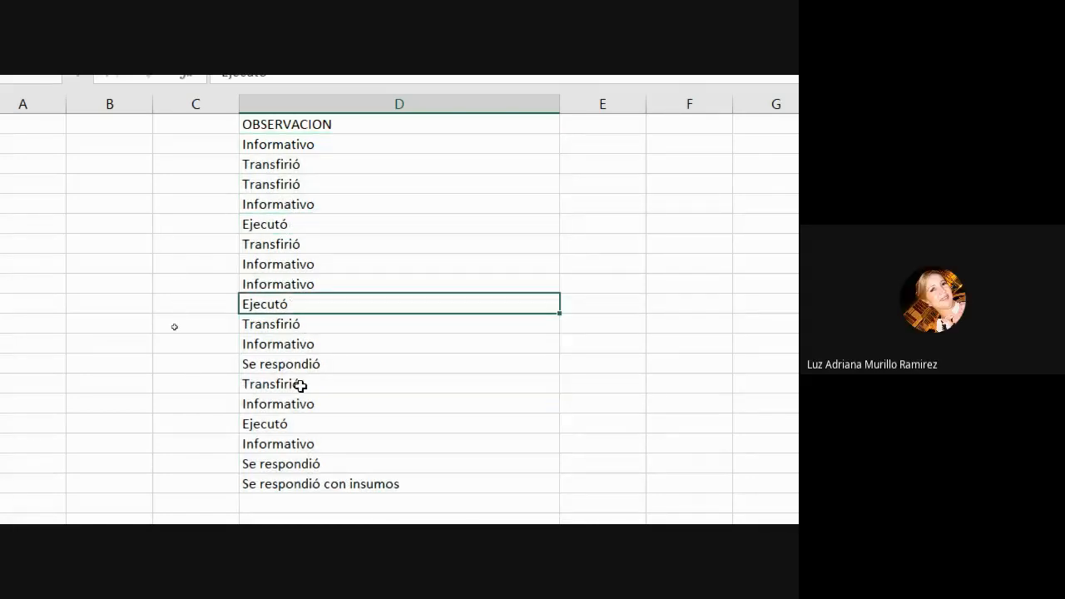
pyautogui.click(299, 424)
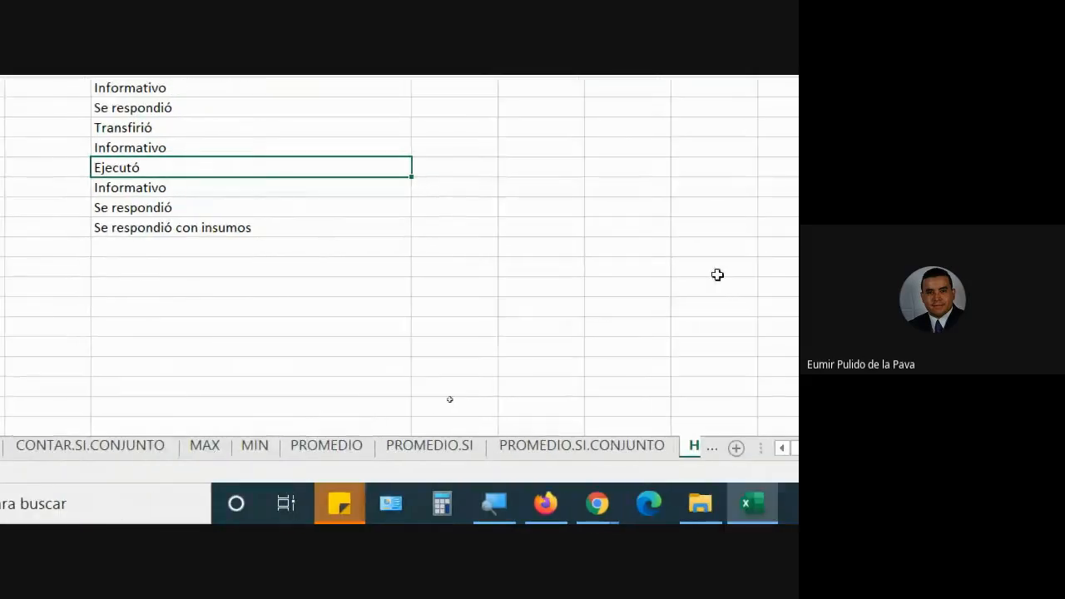
# Enter the criteria labels "Informativo", "Ejecutó" and "Transfirió" in E21:E23 below the list.
pyautogui.click(555, 268)
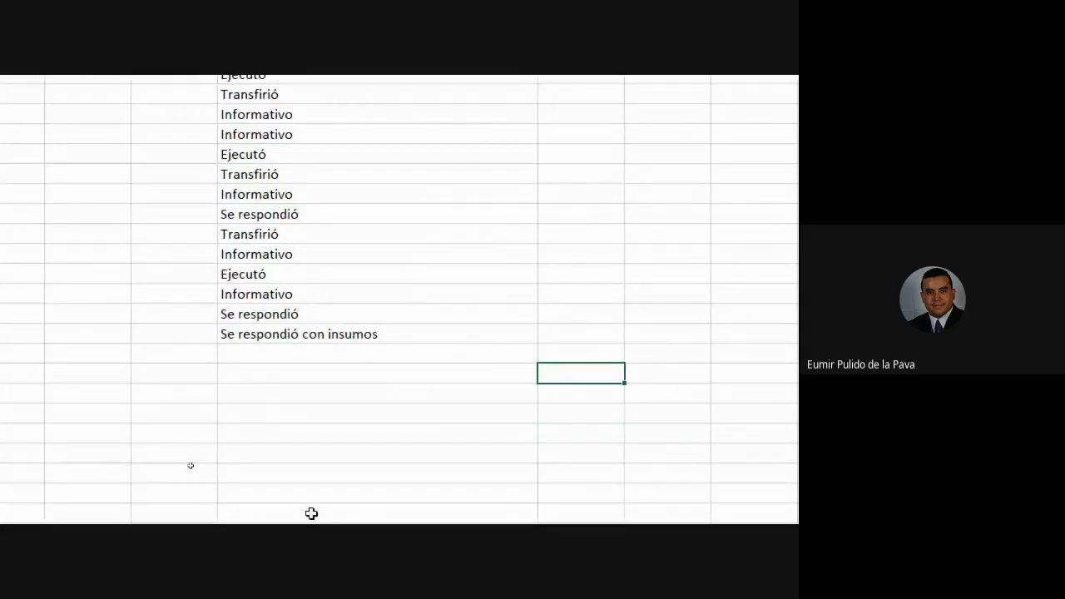
pyautogui.write('Informa')
pyautogui.write('tivo')
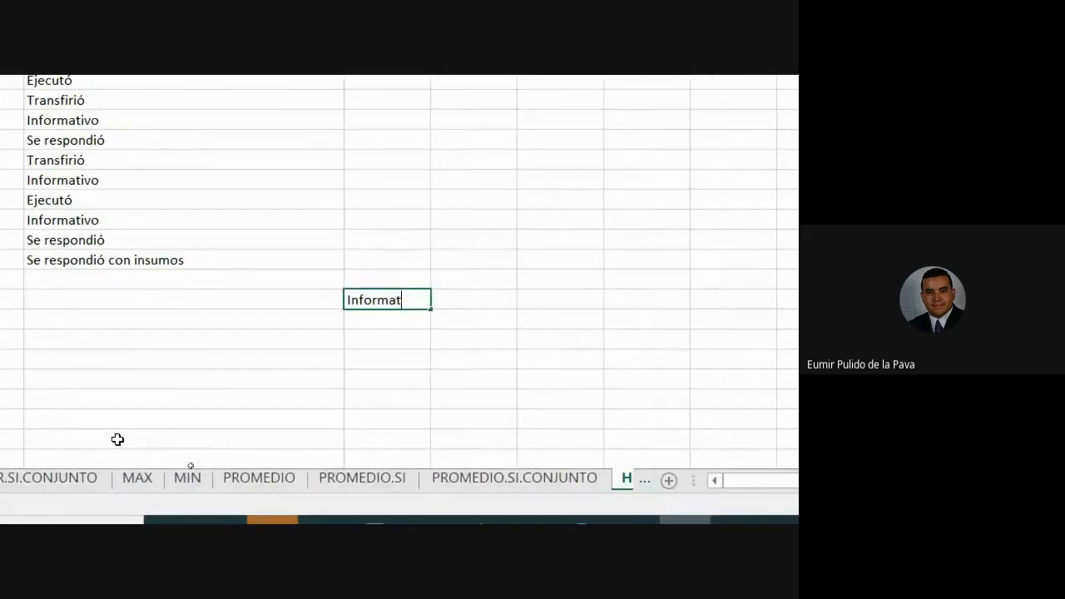
pyautogui.press('Return')
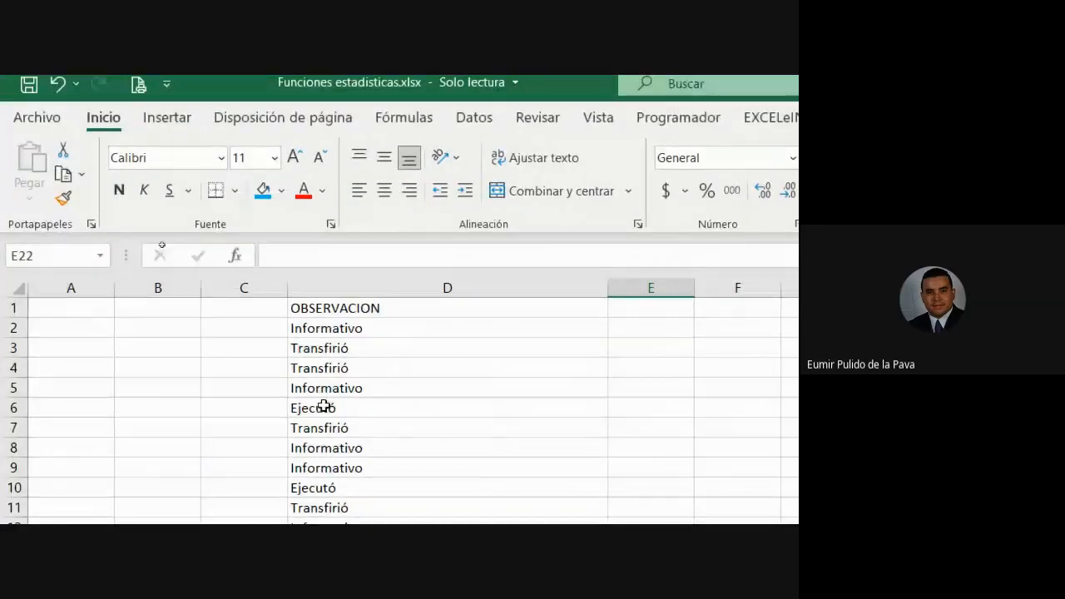
pyautogui.write('Ejecut')
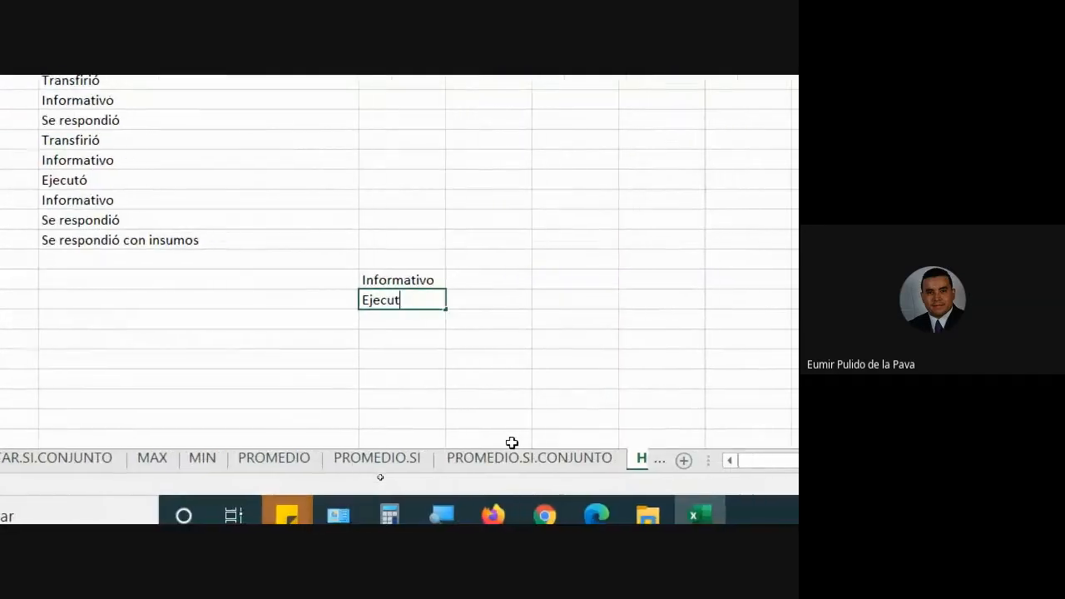
pyautogui.write('ó')
pyautogui.press('Return')
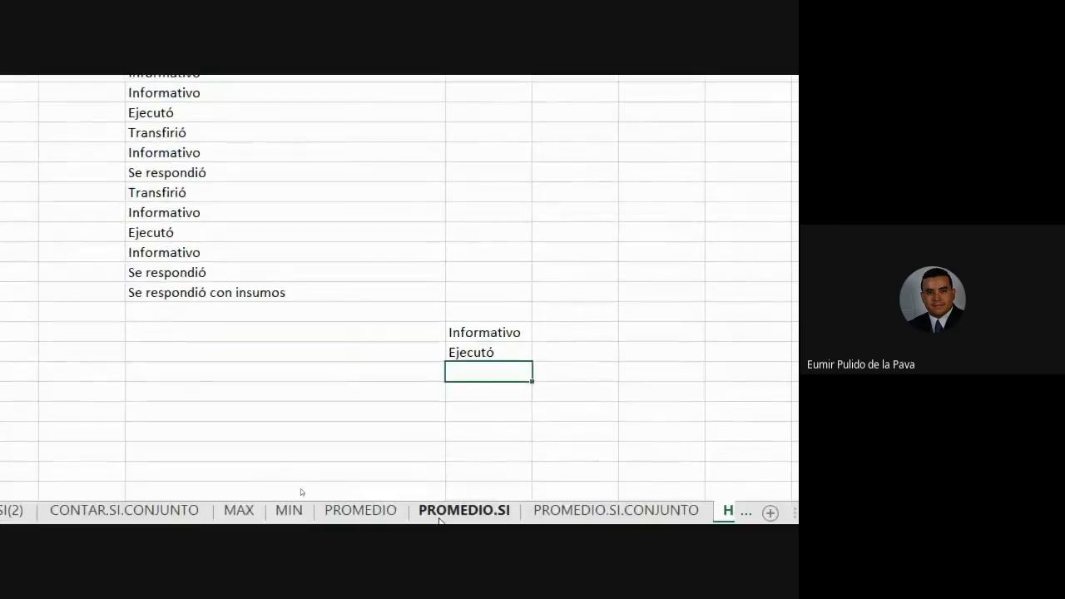
pyautogui.write('Transfirió')
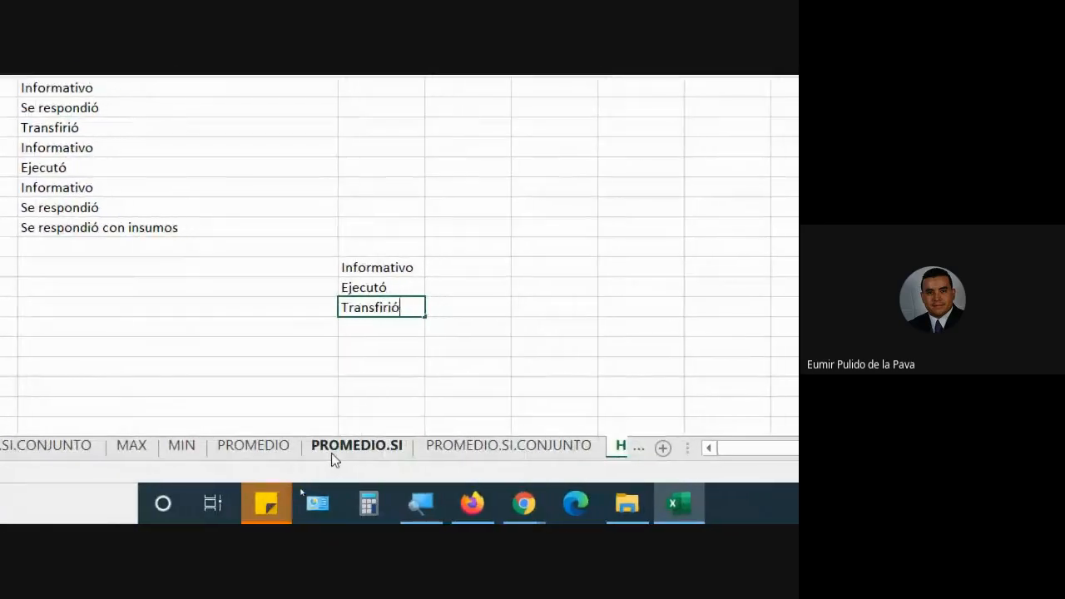
pyautogui.press('Return')
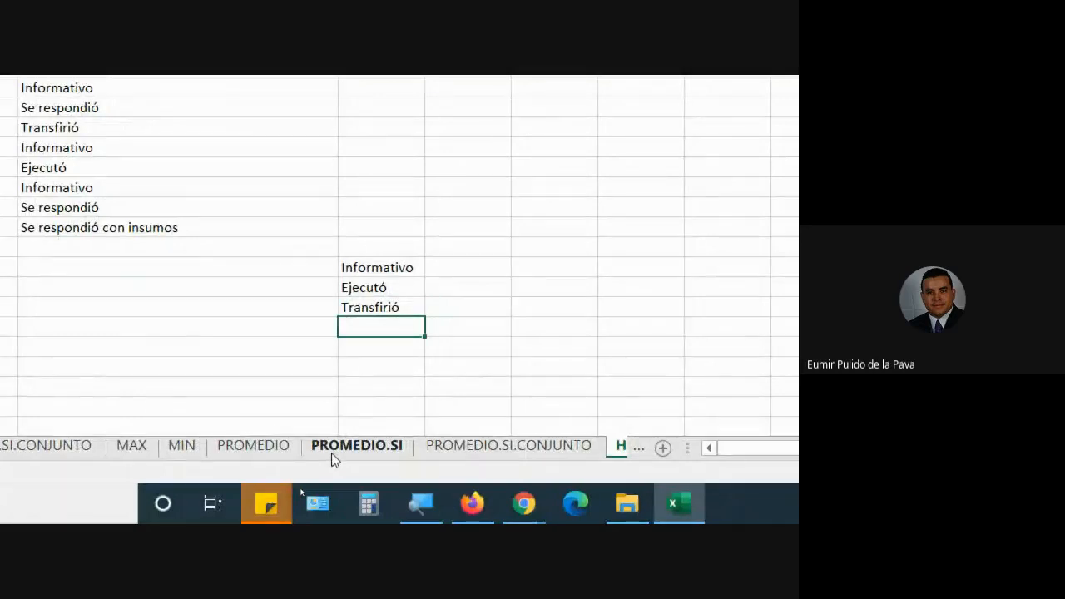
# Start a CONTAR.SI formula in cell F21, beside the "Informativo" label.
pyautogui.press('Up')
pyautogui.press('Up')
pyautogui.press('Up')
pyautogui.press('Right')
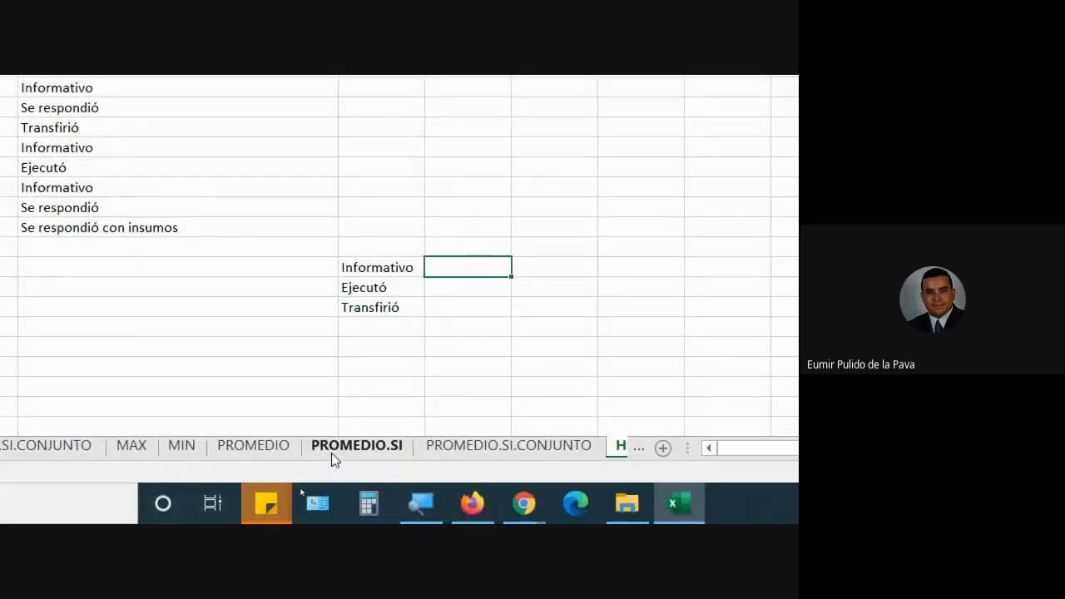
pyautogui.write('=cvo')
pyautogui.press('BackSpace')
pyautogui.press('BackSpace')
pyautogui.write('o')
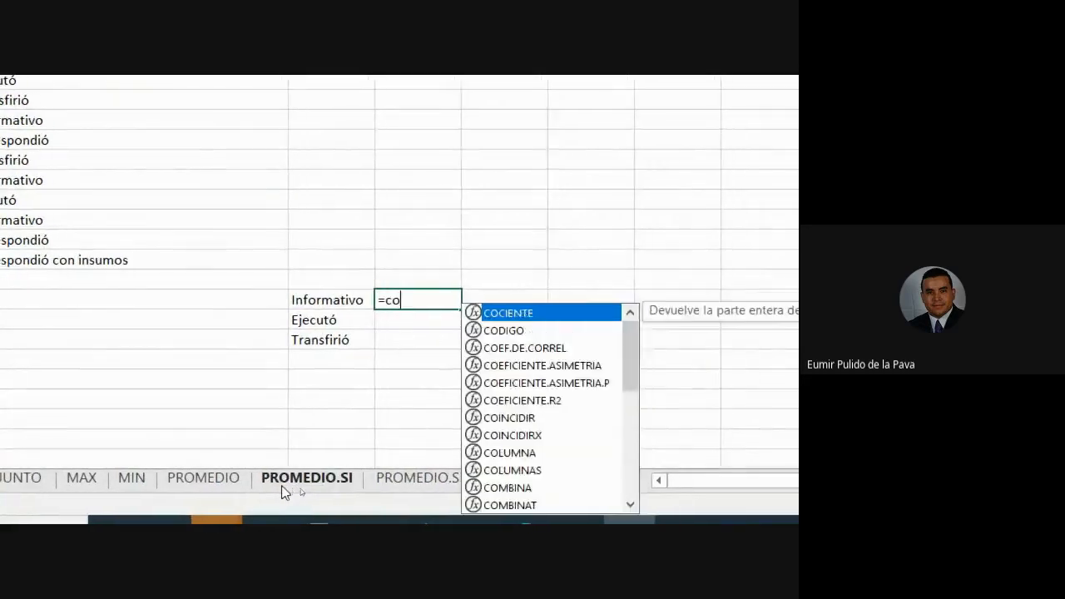
pyautogui.write('ntar')
pyautogui.press('Down')
pyautogui.press('Down')
pyautogui.press('Tab')
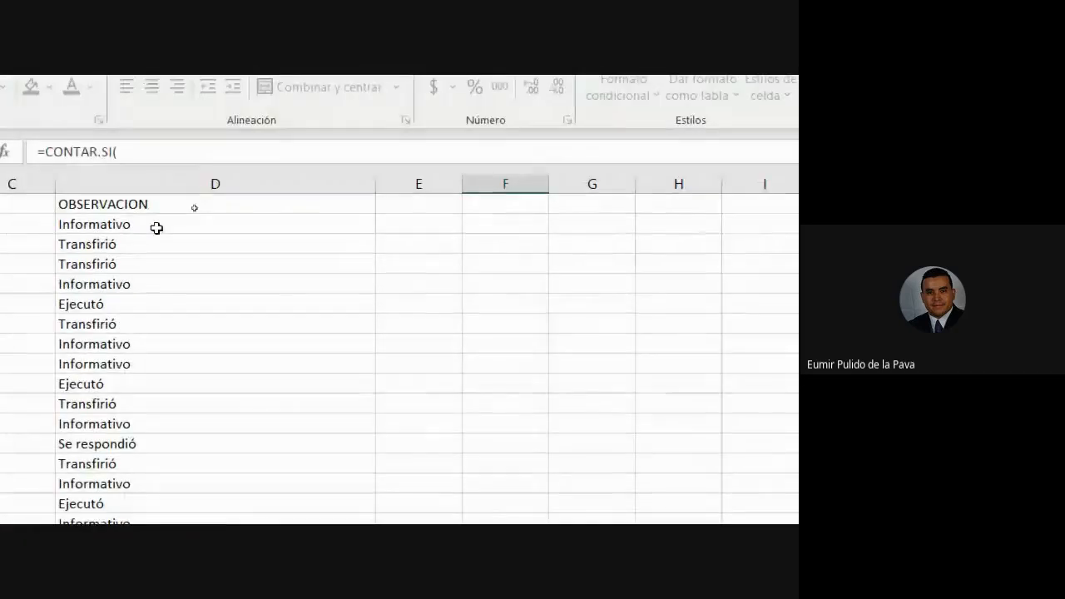
# Give the CONTAR.SI formula in F21 the range D2:D19 and the criterion cell E21.
pyautogui.moveTo(156, 228); pyautogui.dragTo(147, 460)
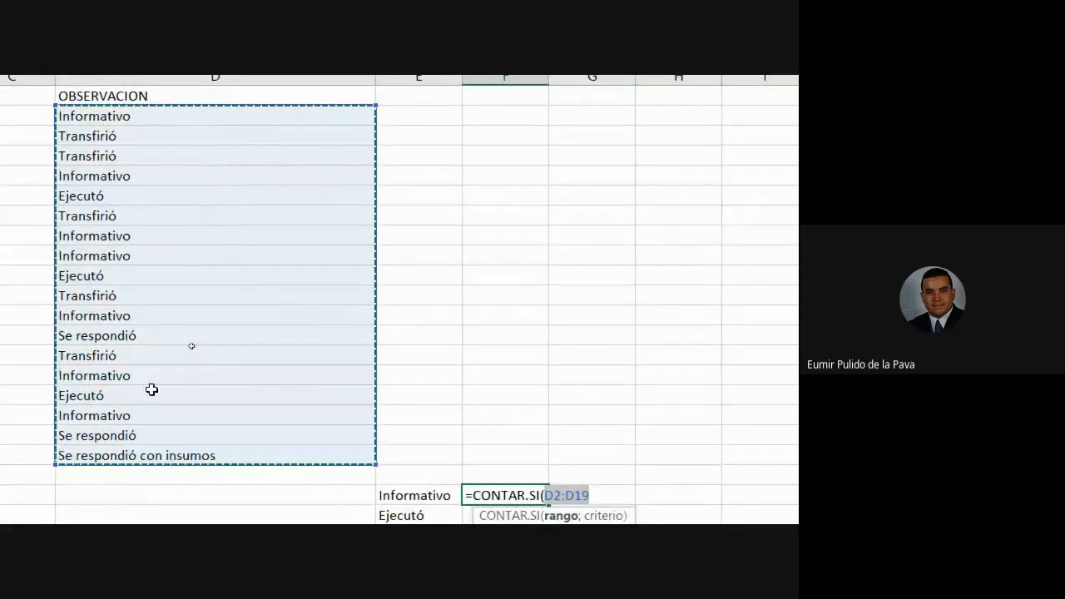
pyautogui.write(';')
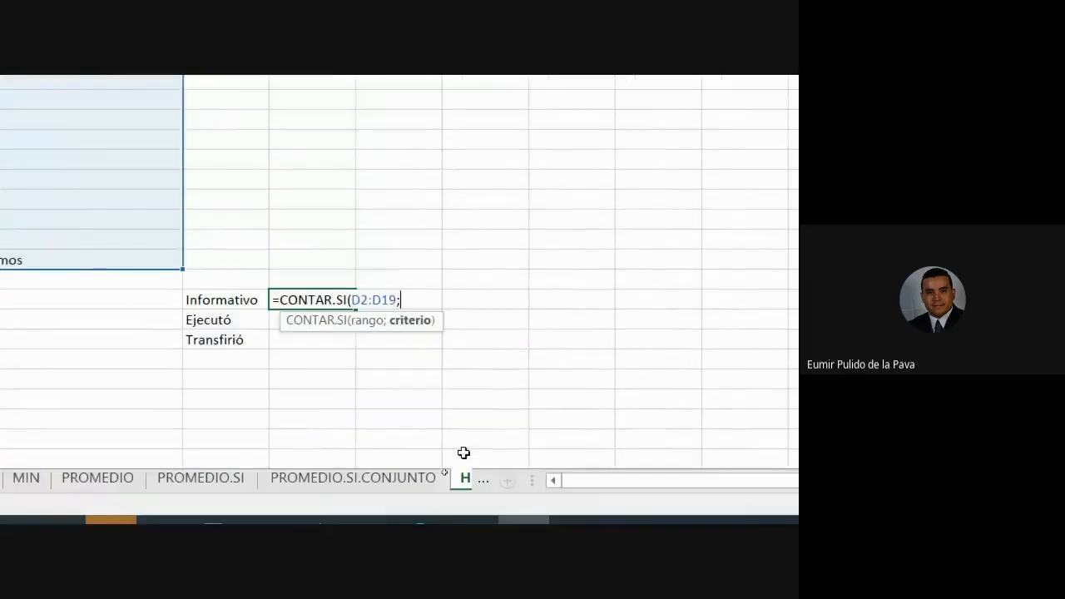
pyautogui.click(223, 305)
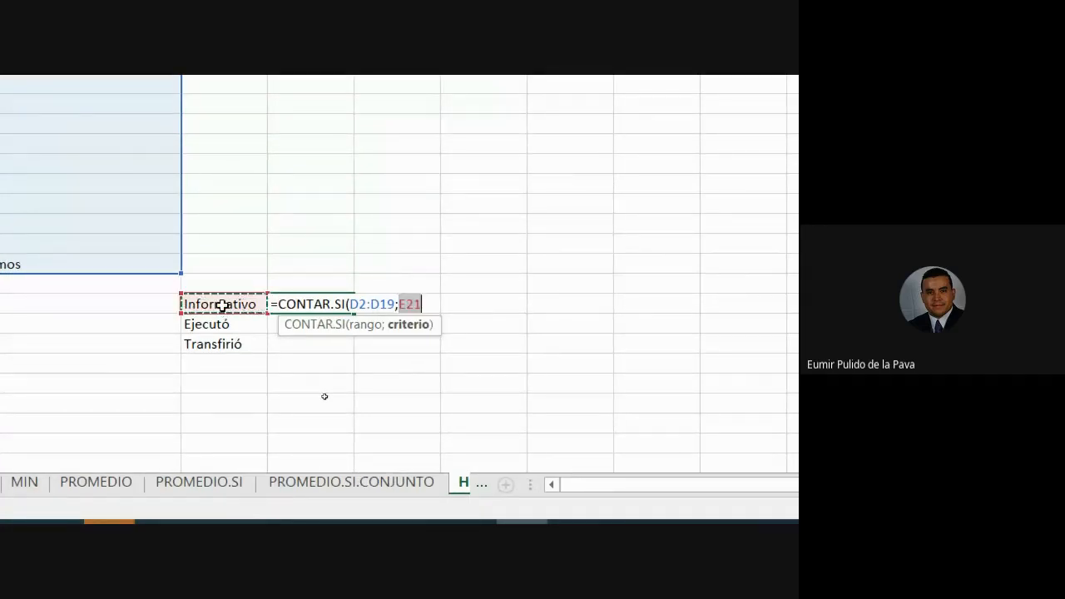
# Lock the range's rows as D$2:D$19, finish the F21 formula and fill it down to F23.
pyautogui.moveTo(361, 297); pyautogui.dragTo(383, 300)
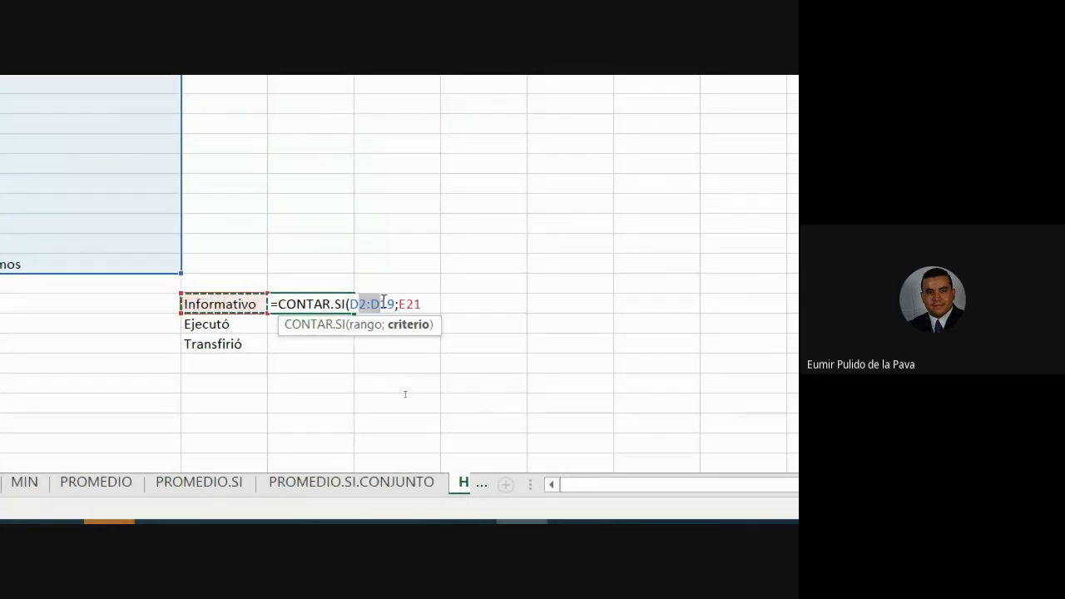
pyautogui.press('F4')
pyautogui.press('F4')
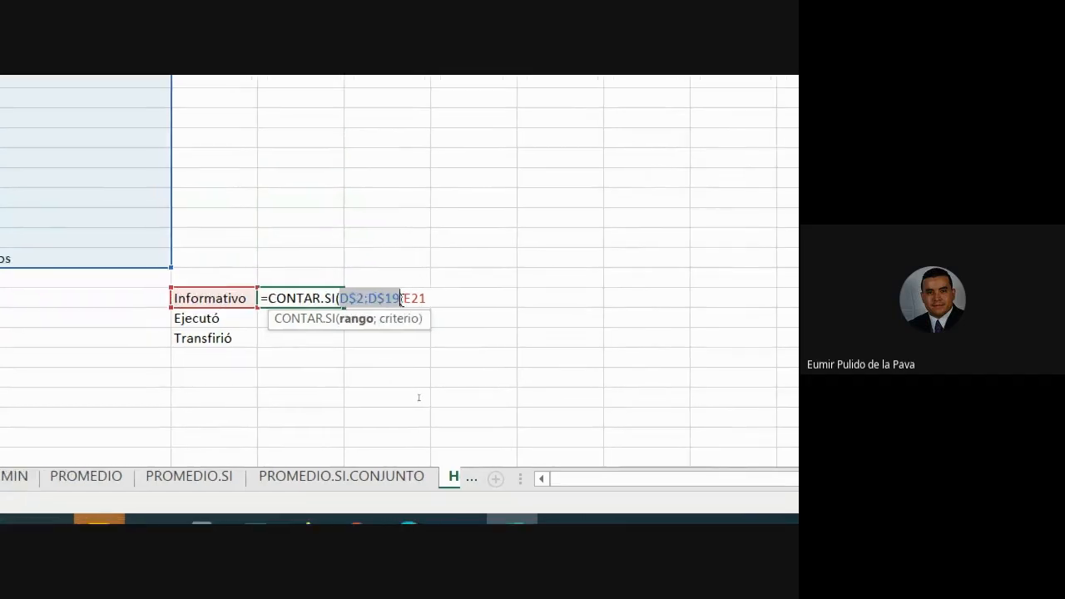
pyautogui.click(439, 298)
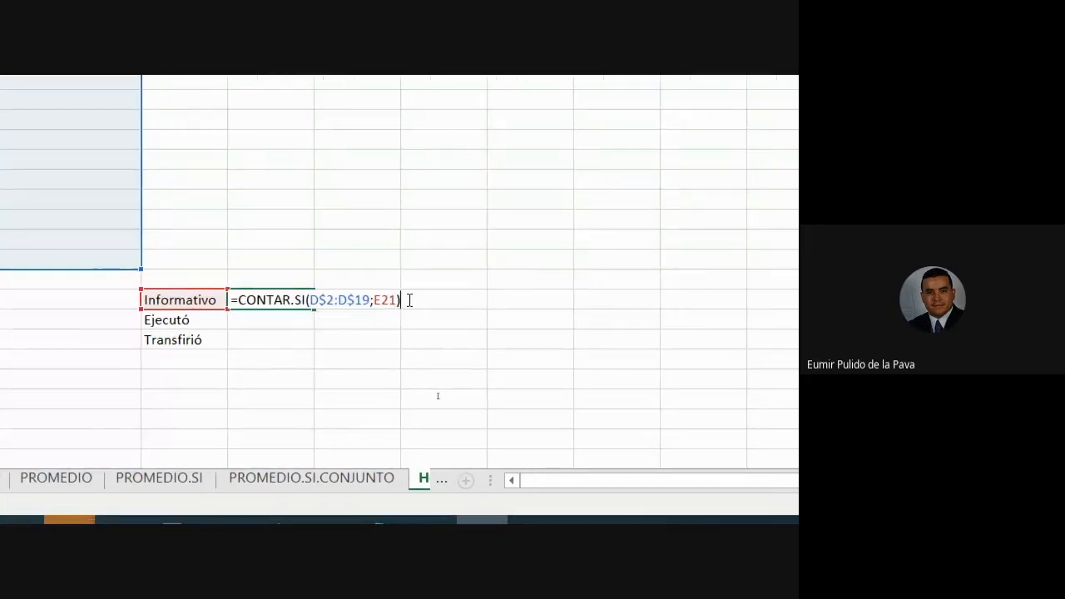
pyautogui.press('Return')
pyautogui.click(334, 301)
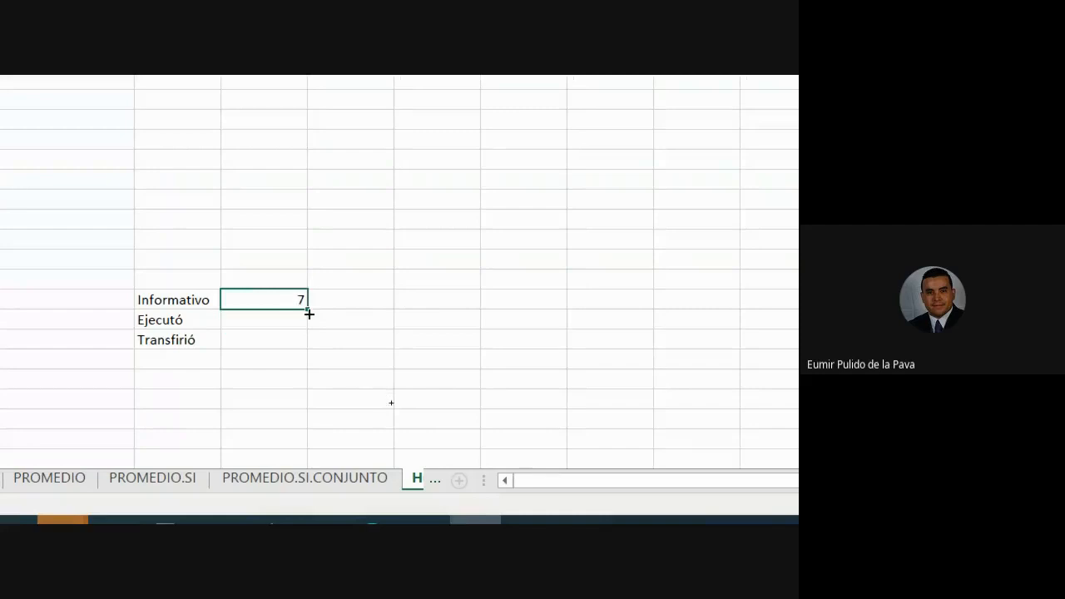
pyautogui.moveTo(308, 314); pyautogui.dragTo(310, 345)
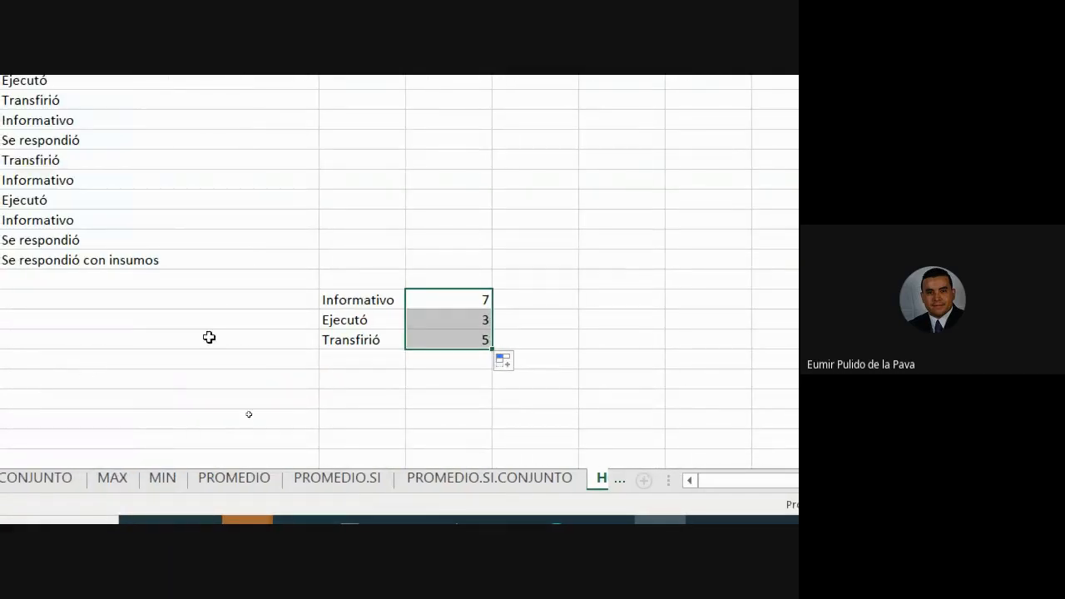
# Check the range and criterion references in the formulas of F21, F22 and F23 against the labels in E21:E23.
pyautogui.click(459, 296)
pyautogui.doubleClick(460, 300)
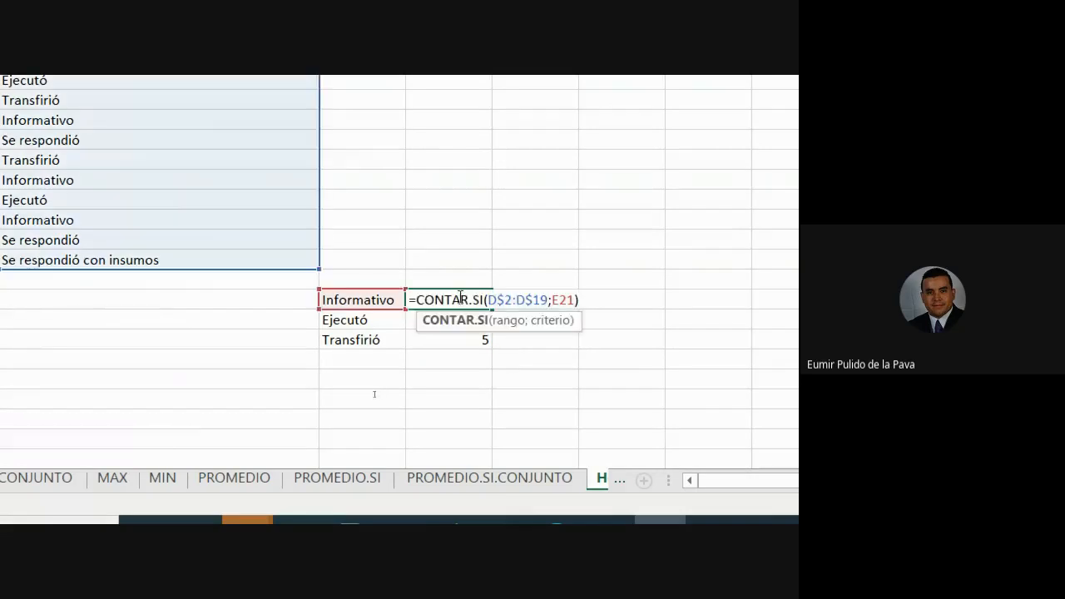
pyautogui.press('Escape')
pyautogui.click(444, 316)
pyautogui.doubleClick(443, 317)
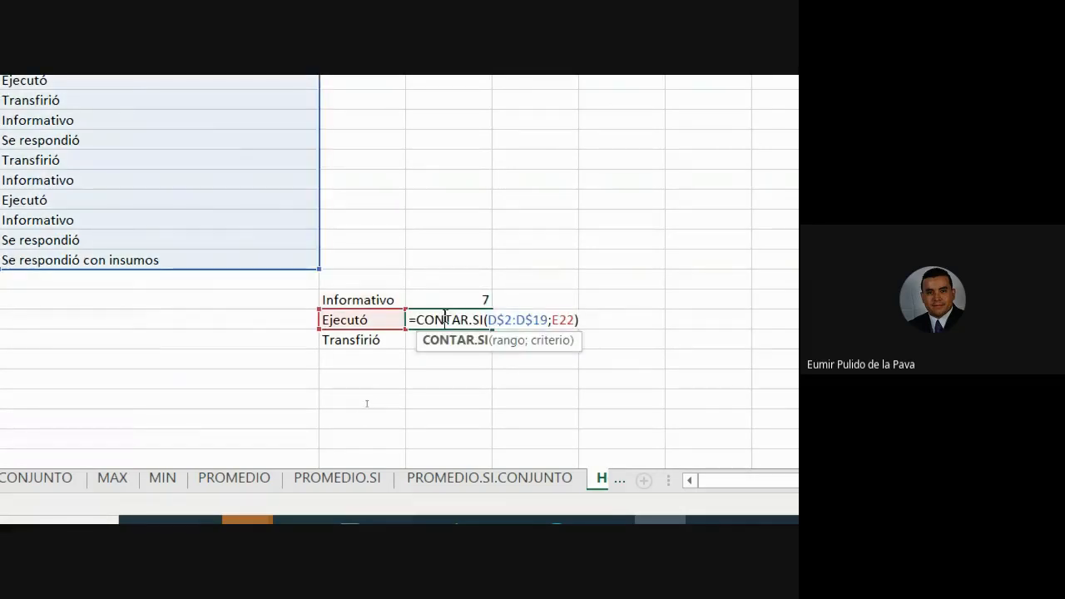
pyautogui.press('Escape')
pyautogui.doubleClick(421, 341)
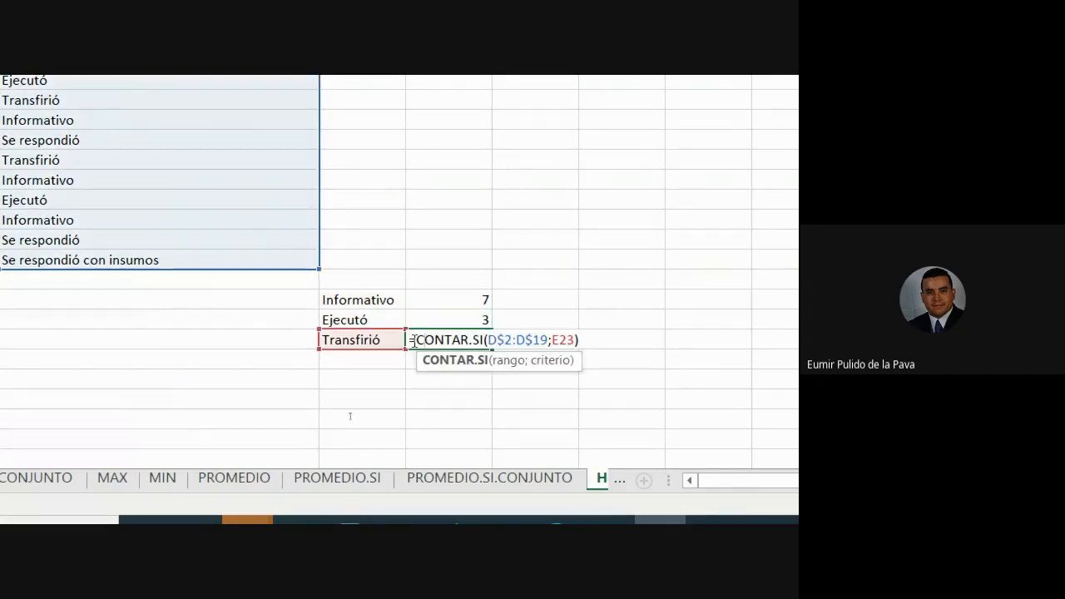
pyautogui.press('Escape')
pyautogui.moveTo(368, 305); pyautogui.dragTo(362, 341)
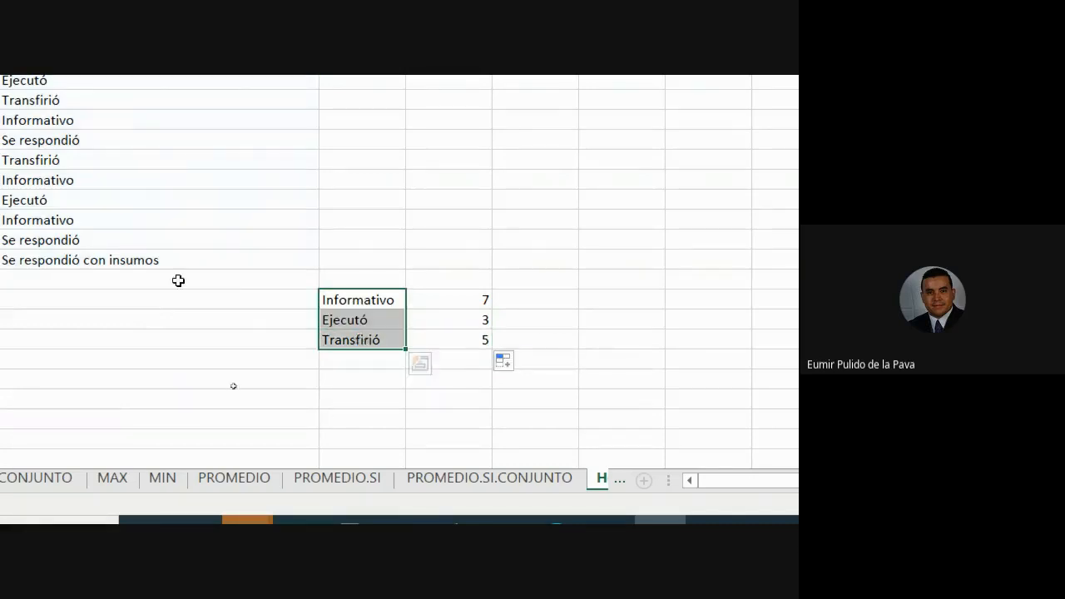
pyautogui.click(114, 281)
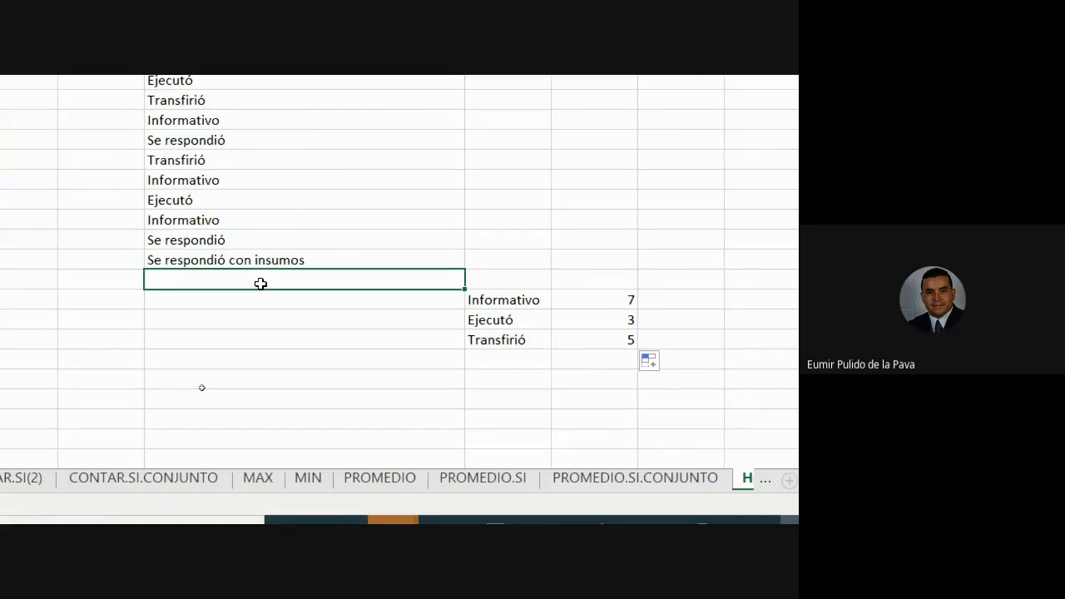
# Enter "ee Informativo" in cell D20, directly below the last entry of the OBSERVACION column.
pyautogui.write('ee Informa')
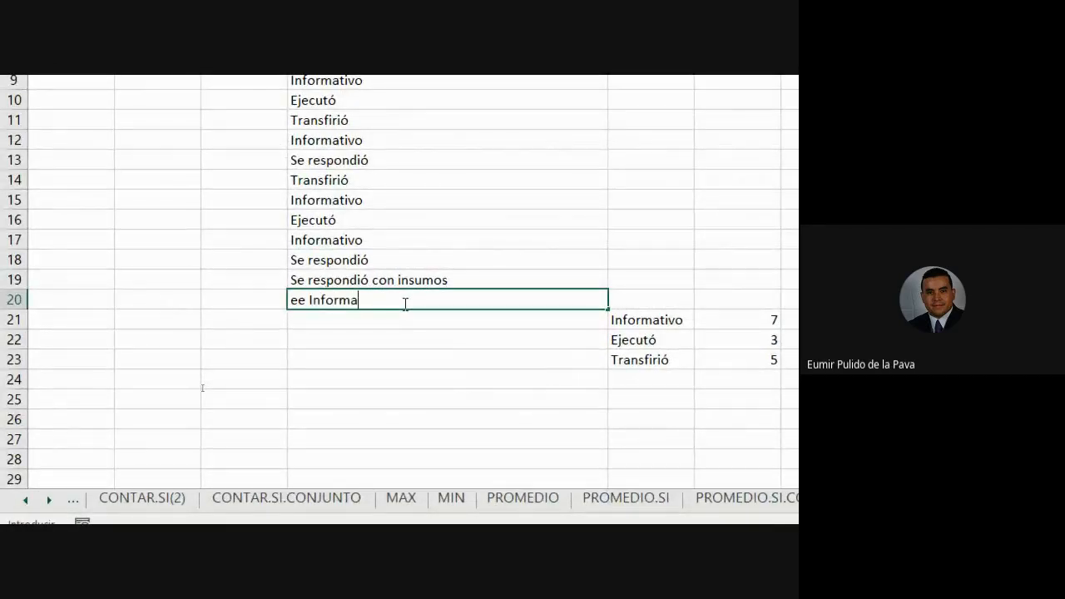
pyautogui.write('tivo')
pyautogui.press('Return')
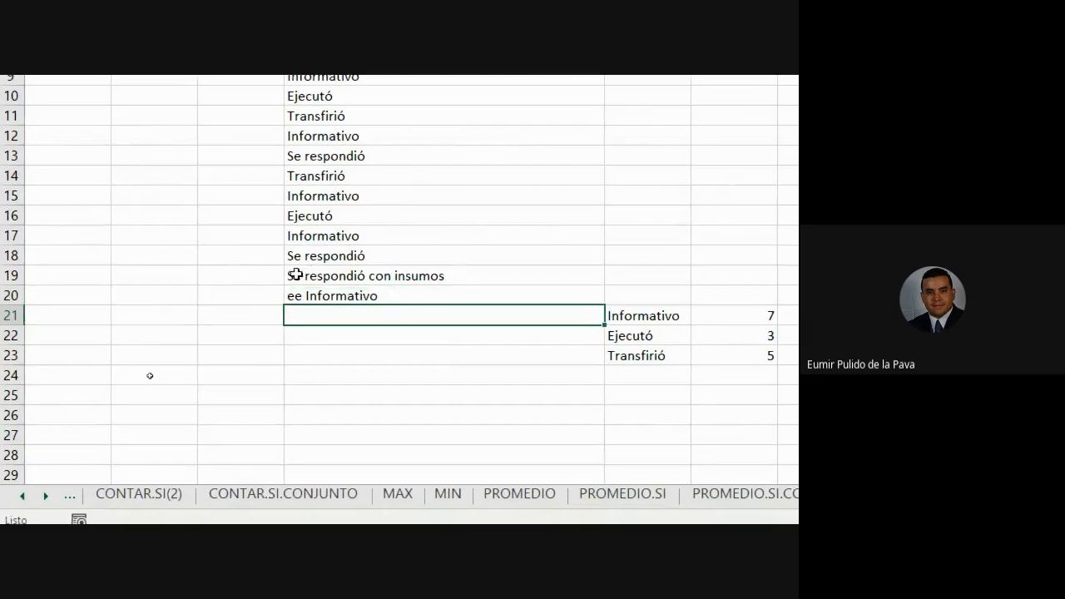
# Compare the entry in D20 with the Informativo criterion, the OBSERVACION list and the summary counts in E21:F23.
pyautogui.click(308, 301)
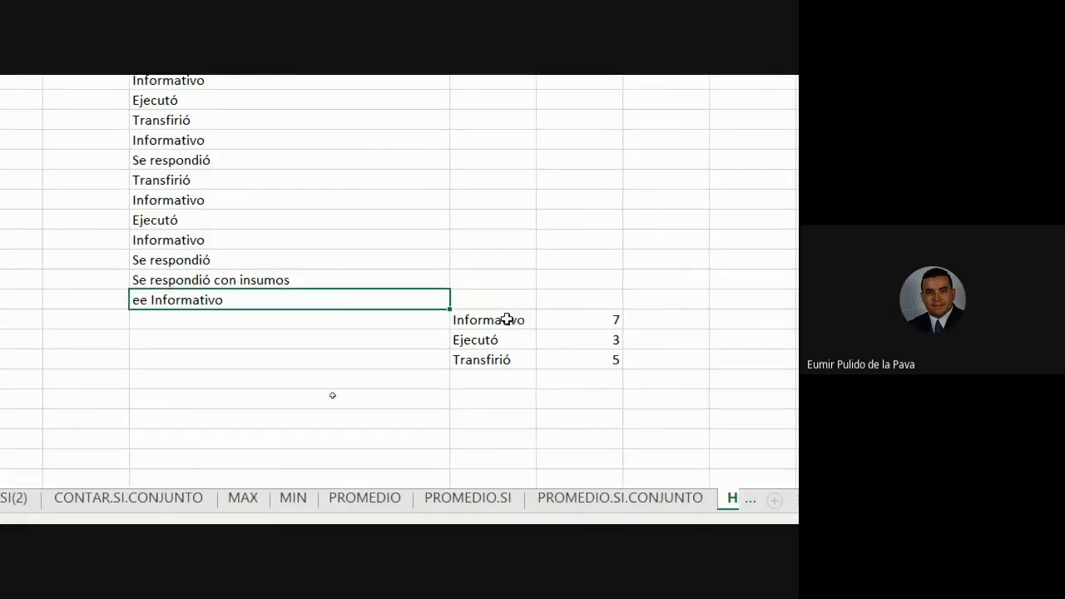
pyautogui.click(660, 315)
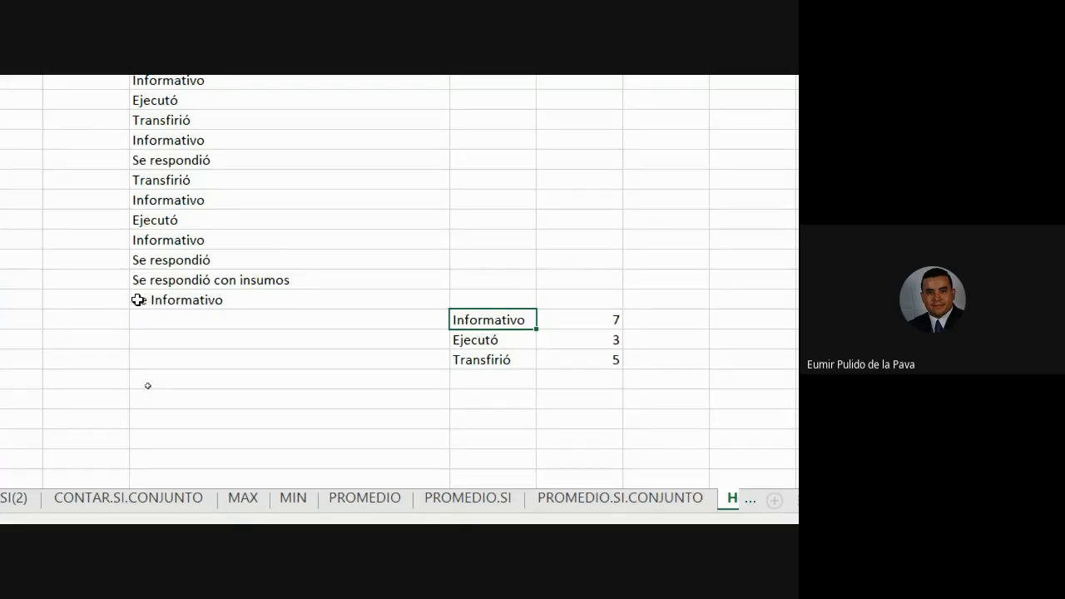
pyautogui.click(170, 301)
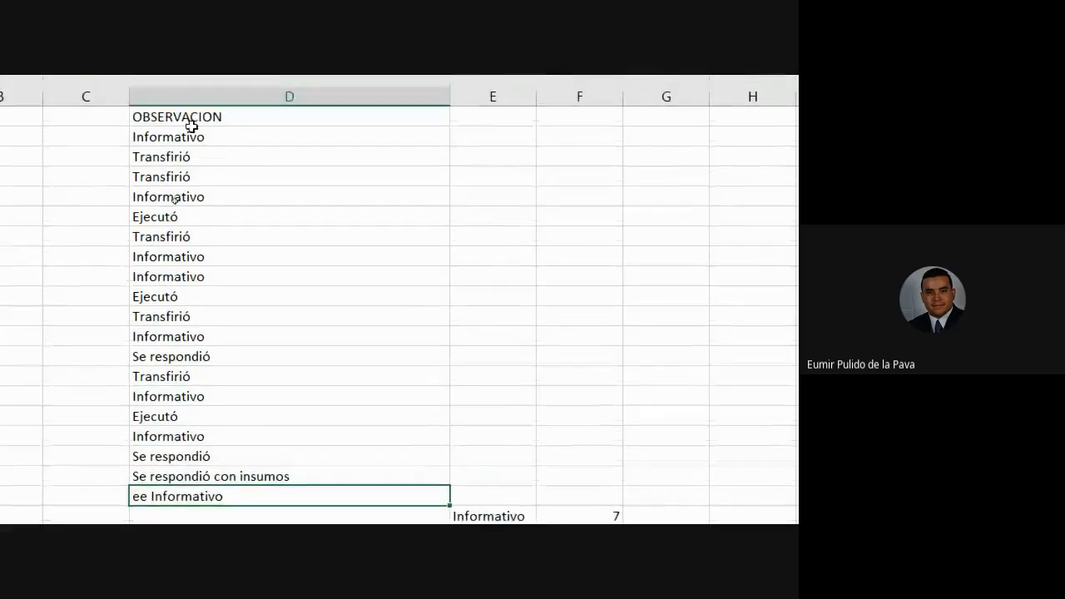
pyautogui.moveTo(191, 126); pyautogui.dragTo(189, 494)
pyautogui.click(500, 352)
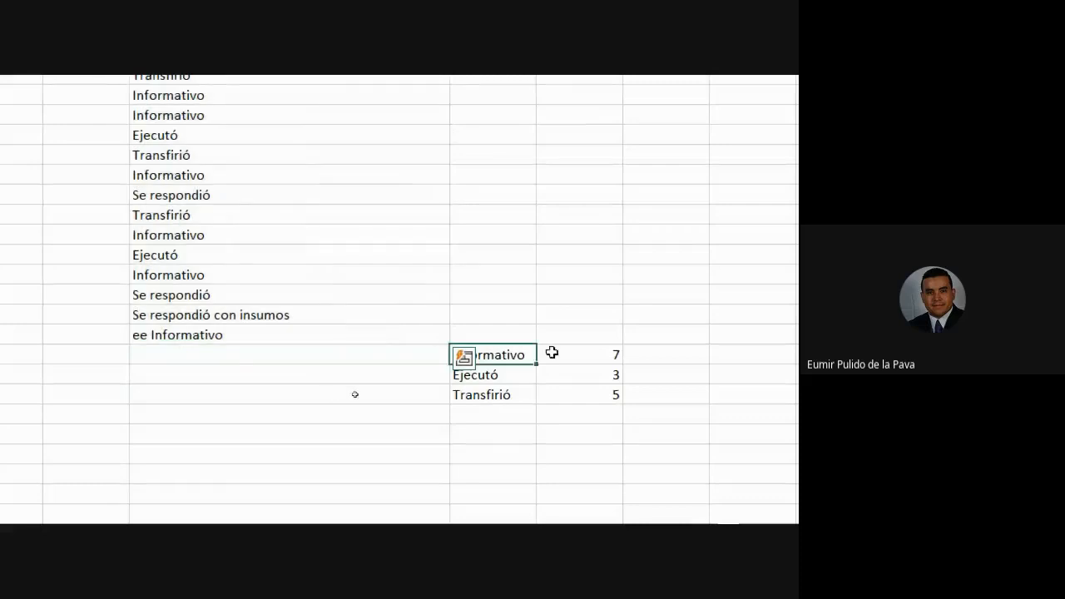
pyautogui.moveTo(552, 353); pyautogui.dragTo(592, 419)
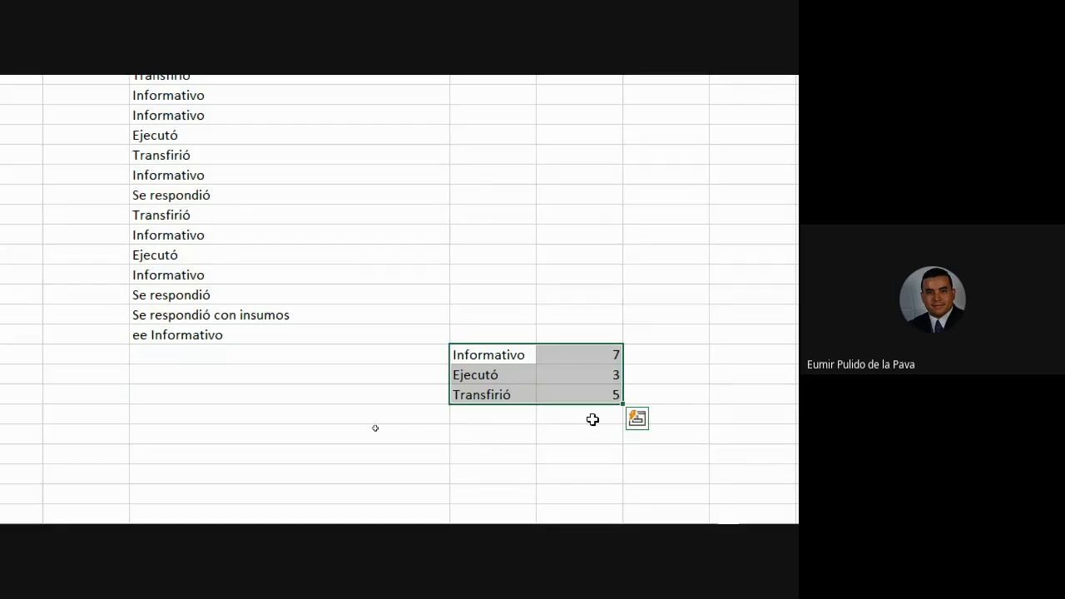
# Remove the "ee" prefix from the entry in D20, leaving only "Informativo".
pyautogui.click(153, 335)
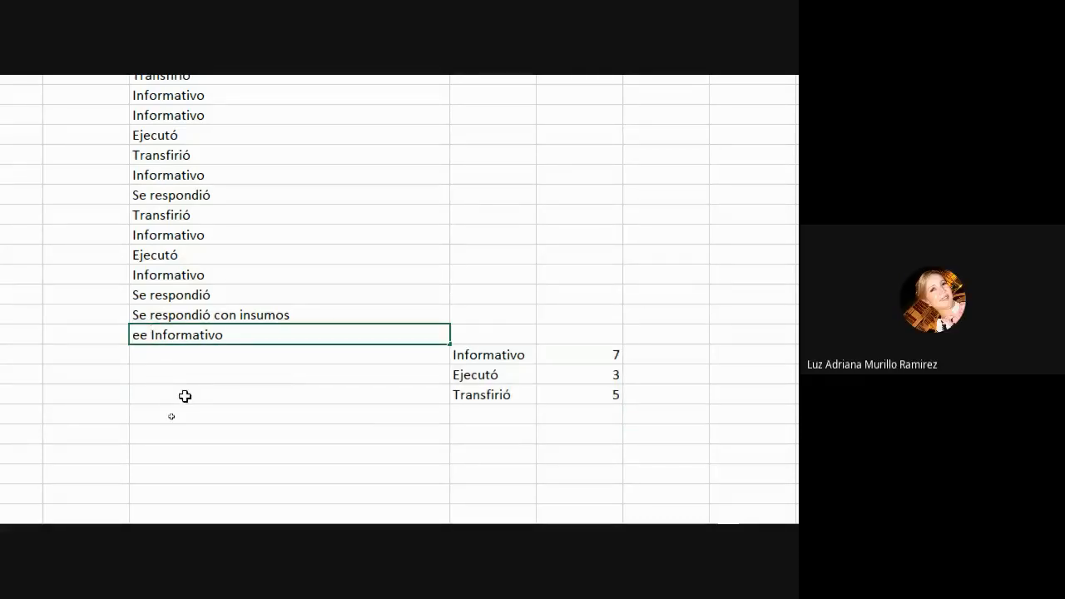
pyautogui.press('BackSpace')
pyautogui.press('BackSpace')
pyautogui.press('BackSpace')
pyautogui.press('Return')
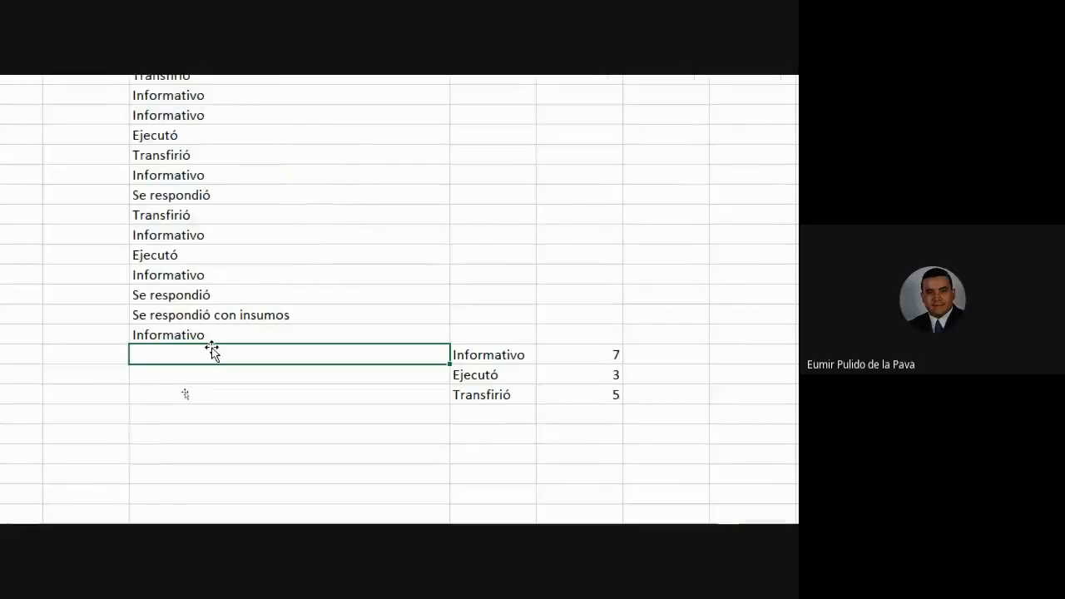
# Extend the range of the Informativo CONTAR.SI formula in F21 to D$2:D$20.
pyautogui.doubleClick(593, 354)
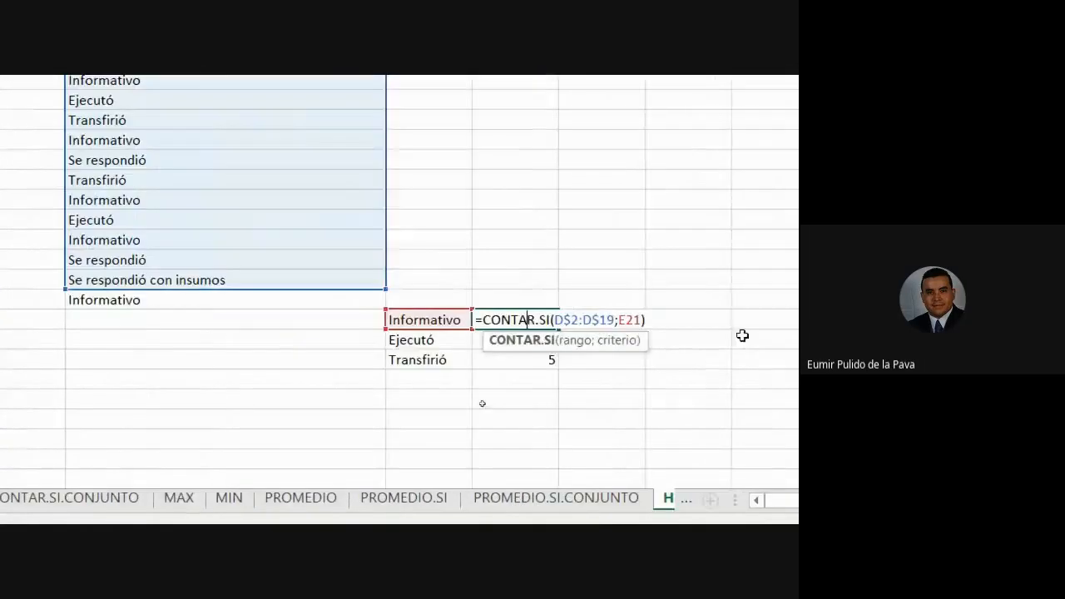
pyautogui.click(613, 319)
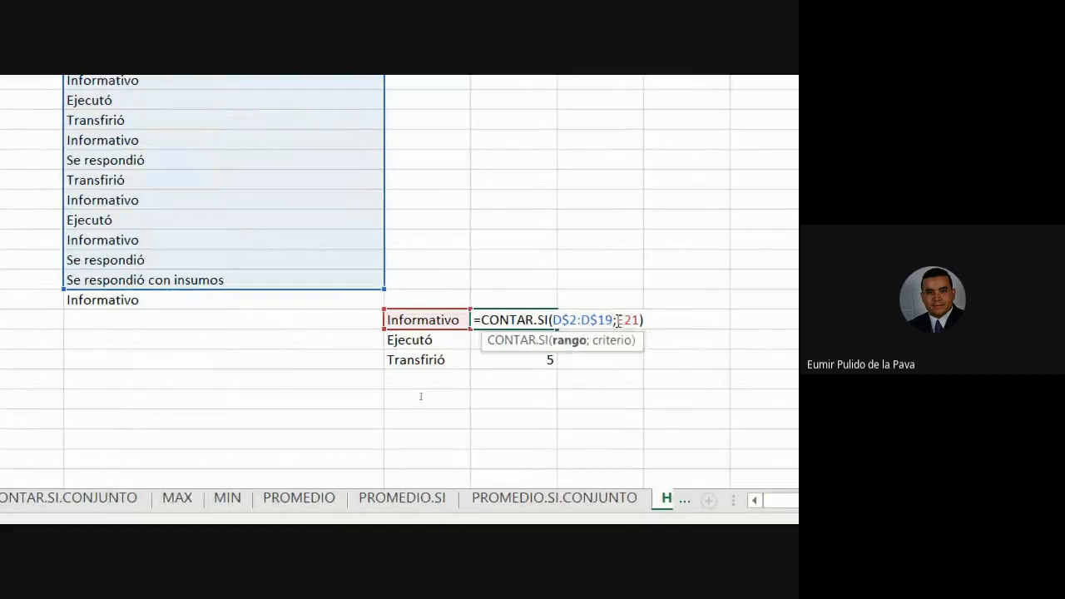
pyautogui.press('BackSpace')
pyautogui.press('BackSpace')
pyautogui.write('20')
pyautogui.press('Return')
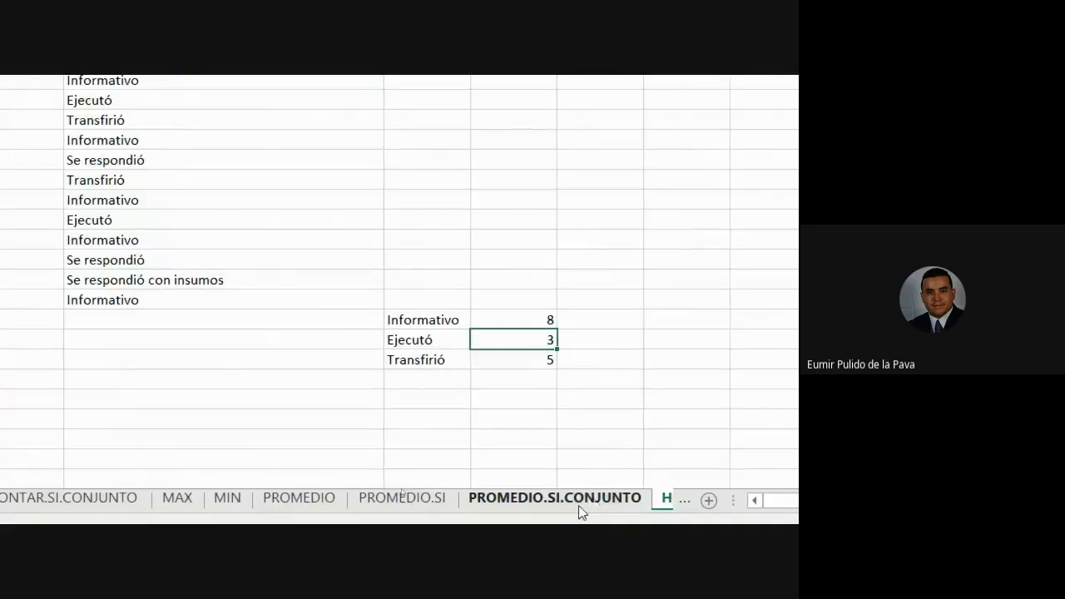
# Fill the updated CONTAR.SI formula from F21 down to the Ejecutó and Transfirió rows.
pyautogui.click(489, 318)
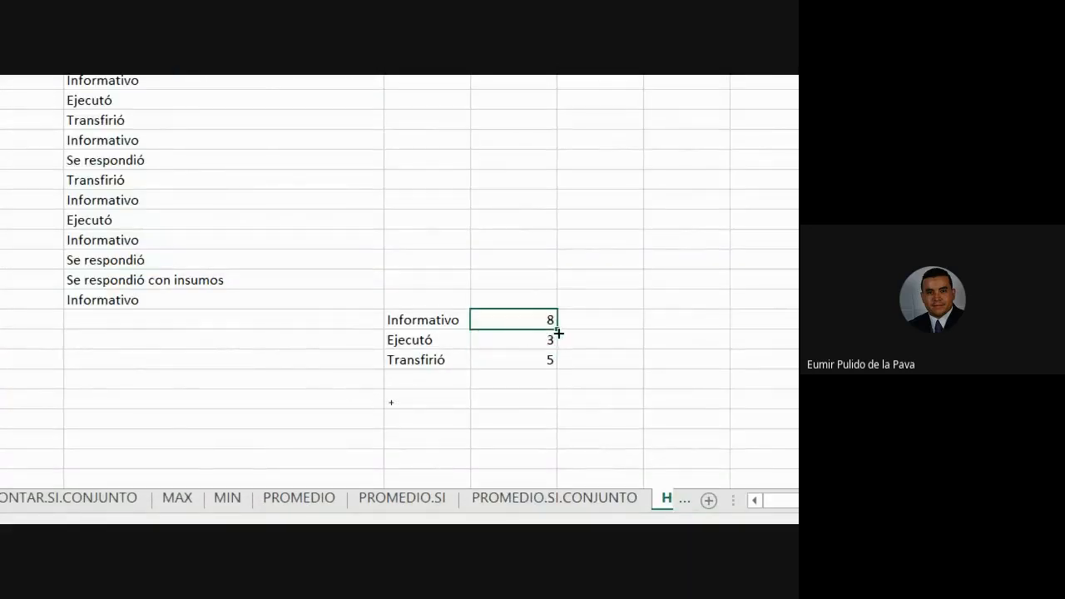
pyautogui.moveTo(559, 333); pyautogui.dragTo(553, 364)
pyautogui.click(533, 396)
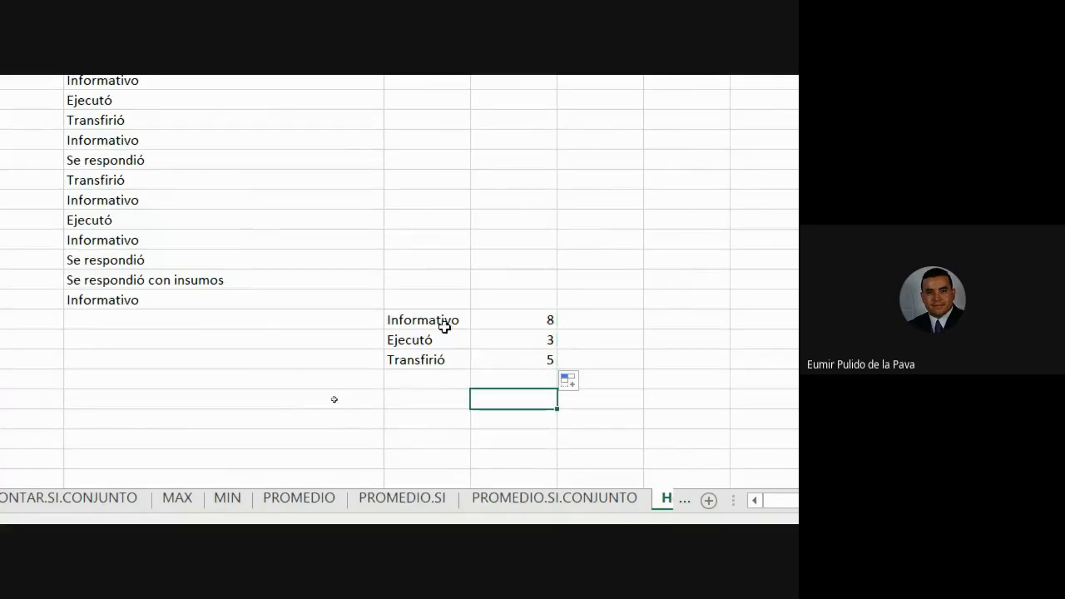
# Review the summary counts in E21:F23 and inspect the CONTAR.SI formula in F21.
pyautogui.moveTo(444, 327); pyautogui.dragTo(500, 358)
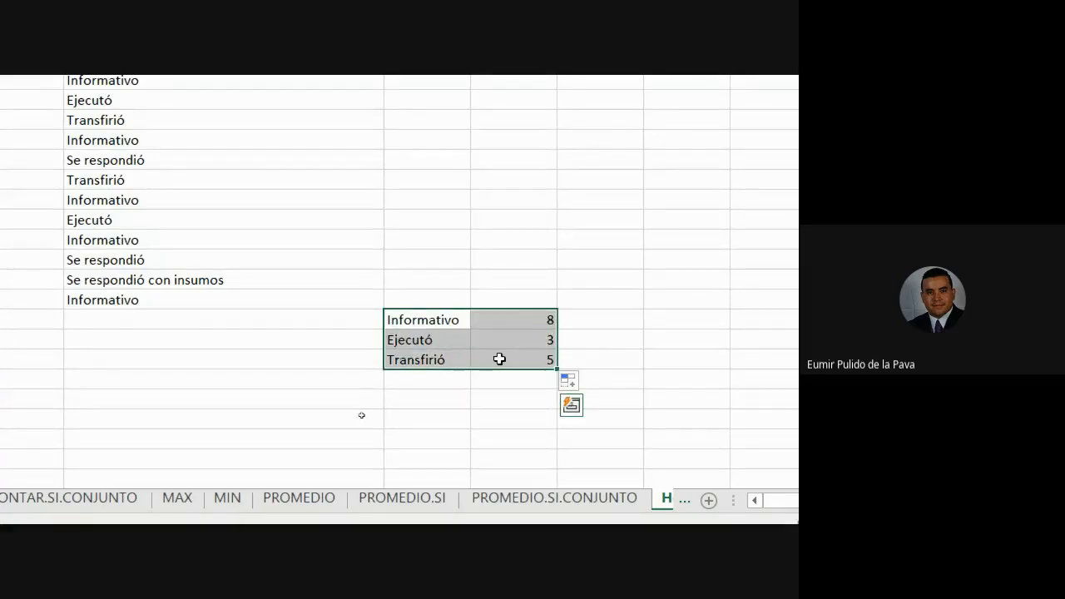
pyautogui.doubleClick(512, 317)
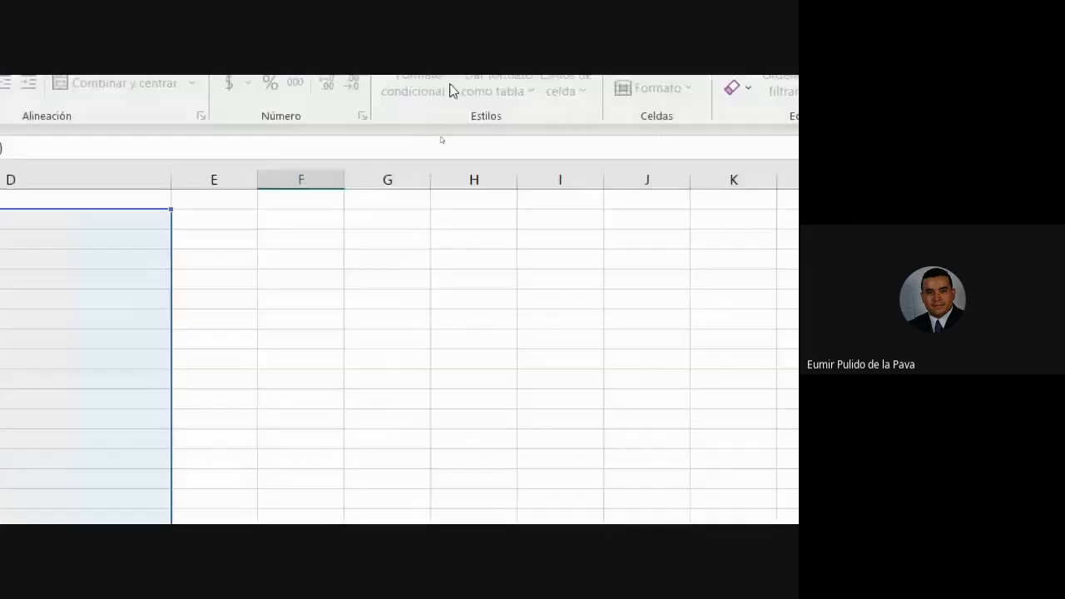
pyautogui.press('Return')
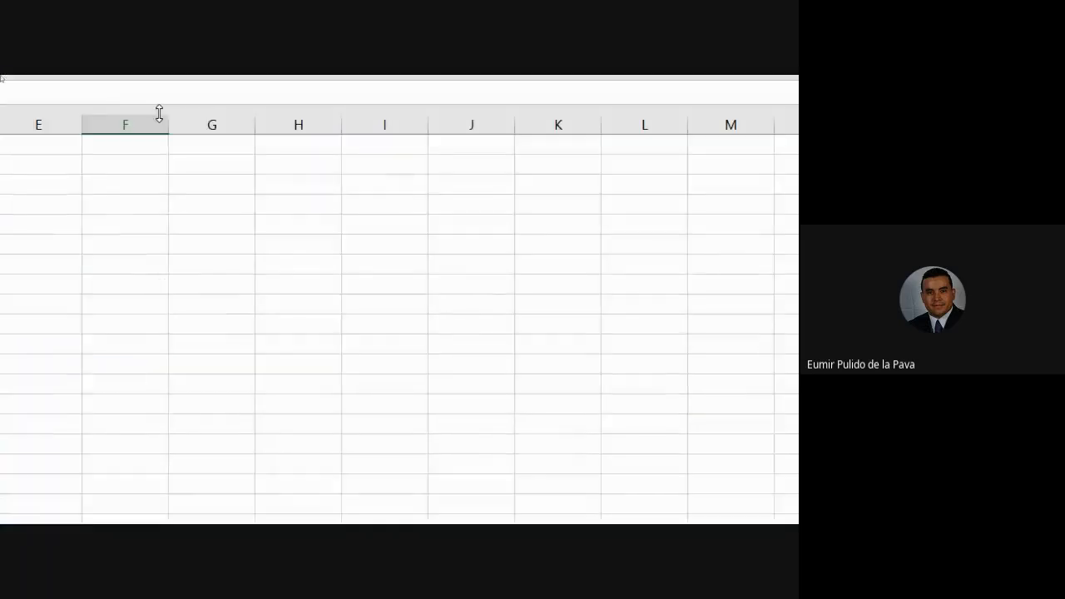
# Add the header EDAD in F1 and enter the ages 17, 25, 36 and 79 in F2:F5.
pyautogui.click(623, 255)
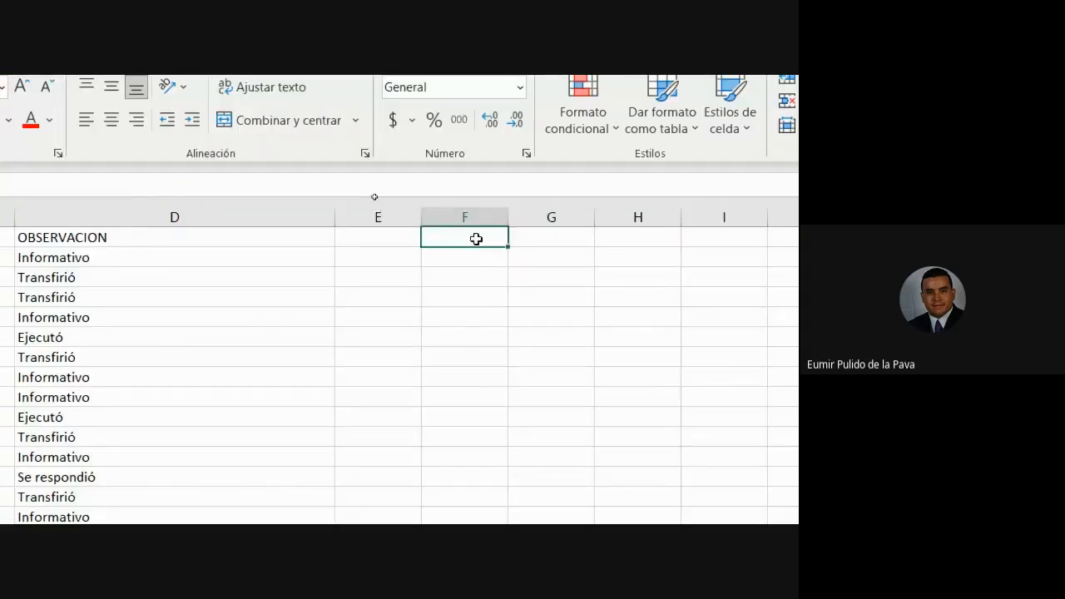
pyautogui.write('EDAD')
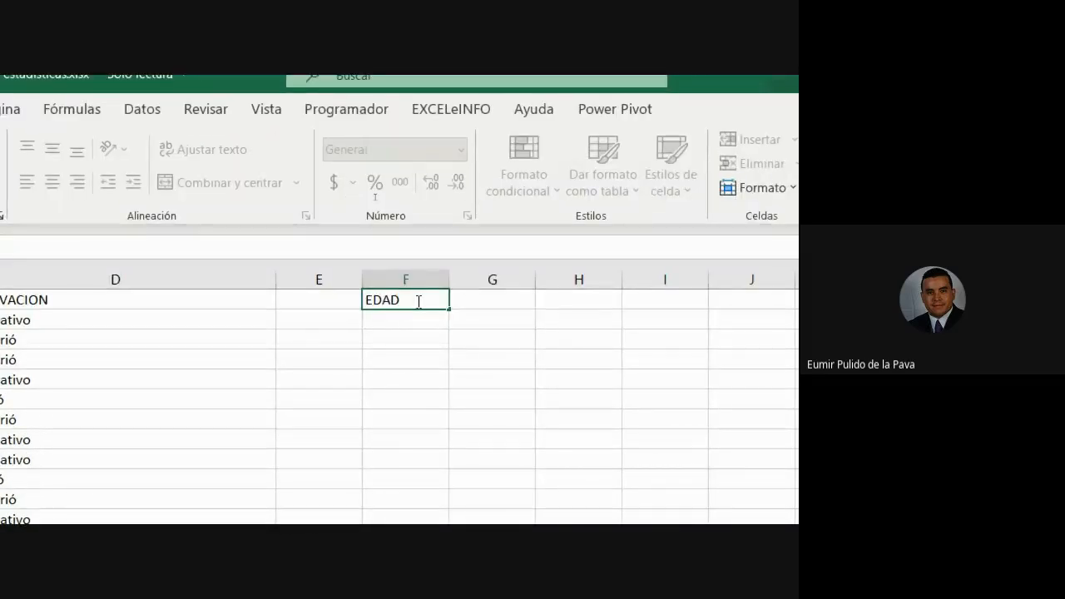
pyautogui.press('Return')
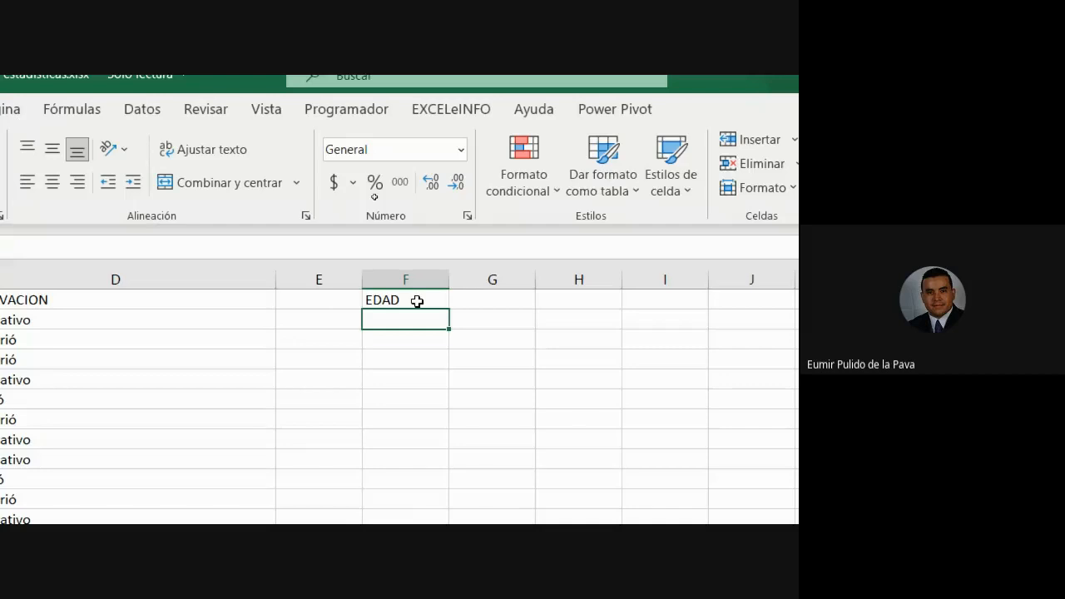
pyautogui.write('17')
pyautogui.press('Return')
pyautogui.write('25')
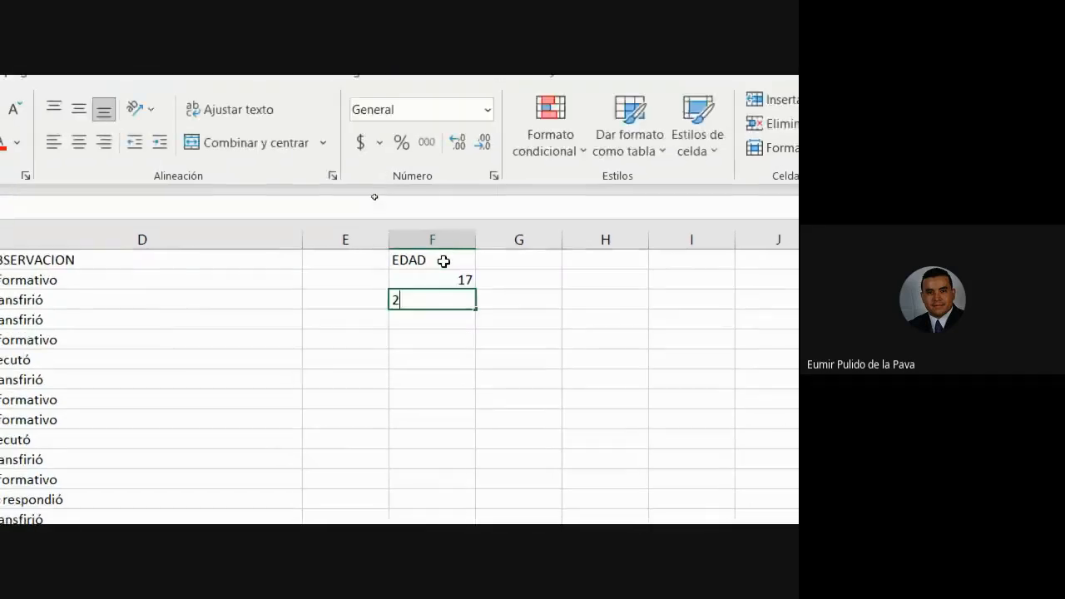
pyautogui.press('Return')
pyautogui.write('36')
pyautogui.press('Return')
pyautogui.write('79')
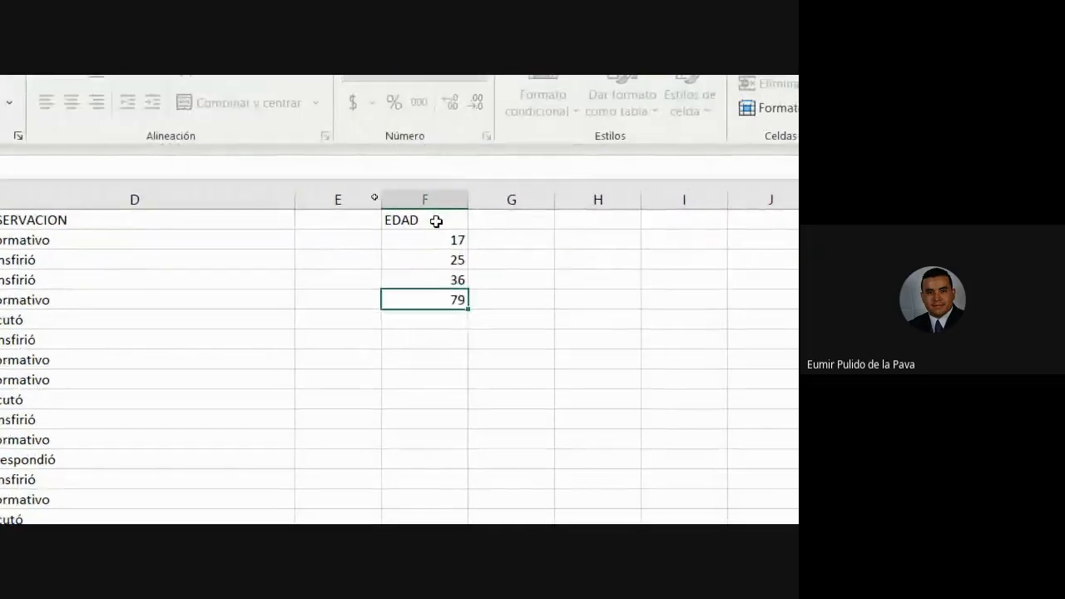
# Continue the EDAD column with the ages 65, 55, 50, 19 and 33 in F6:F10.
pyautogui.press('Return')
pyautogui.write('65')
pyautogui.press('Return')
pyautogui.write('55')
pyautogui.press('Return')
pyautogui.write('50')
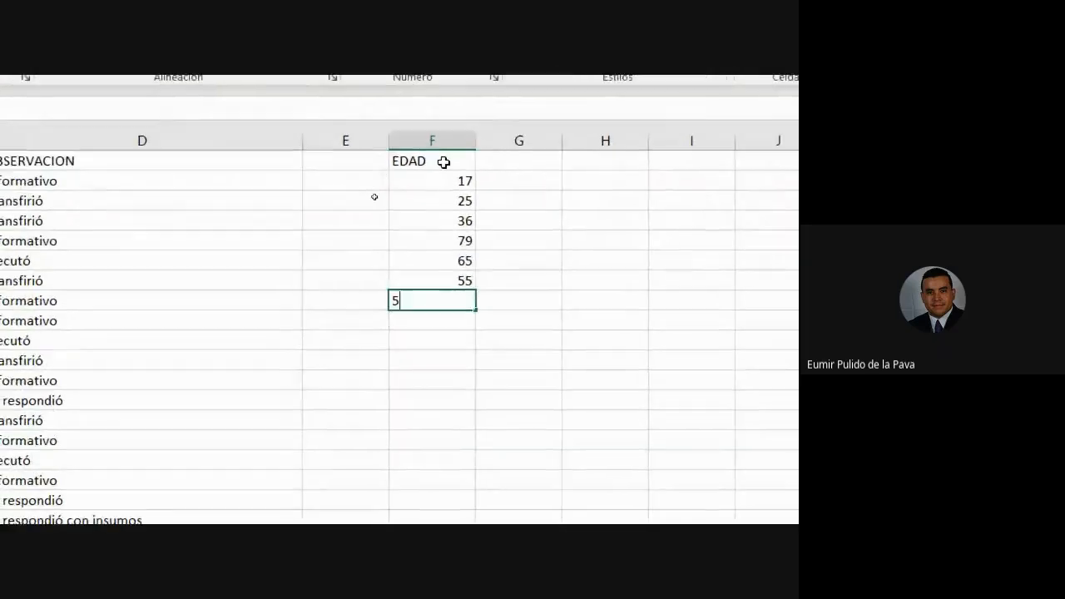
pyautogui.press('Return')
pyautogui.write('19')
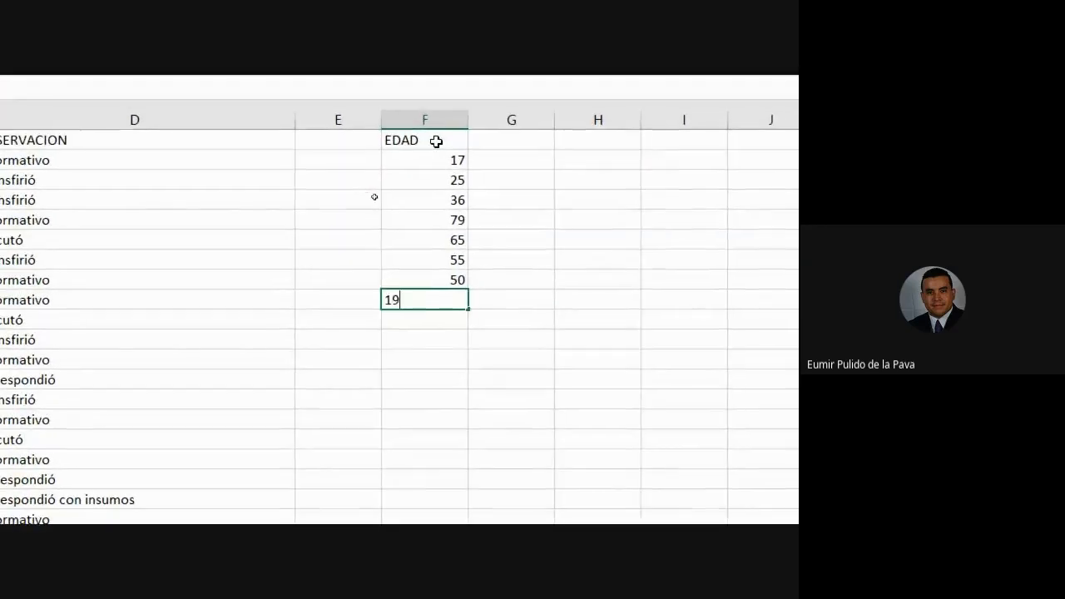
pyautogui.press('Return')
pyautogui.write('33')
pyautogui.press('Return')
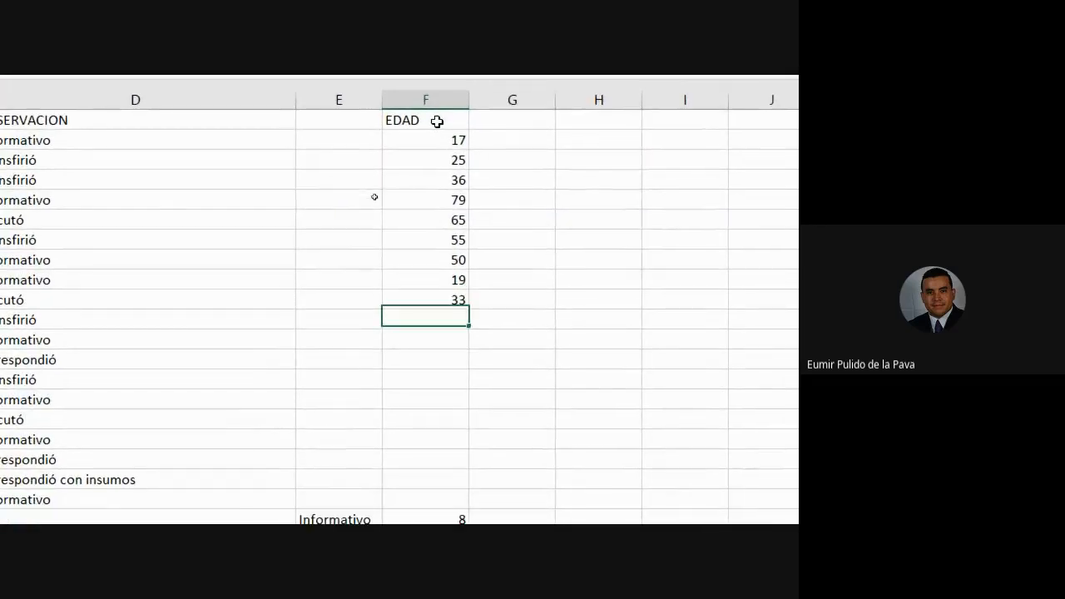
# Enter the ages 41, 52, 65, 90 and 70 in F11:F15 of the EDAD column.
pyautogui.write('41')
pyautogui.press('Return')
pyautogui.write('52')
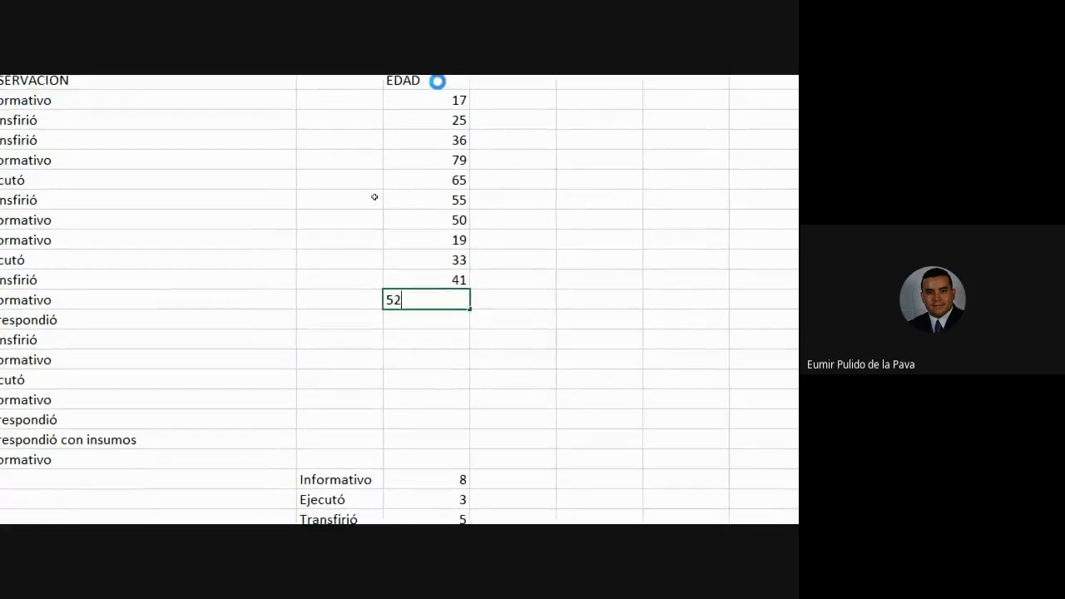
pyautogui.press('Return')
pyautogui.write('65')
pyautogui.press('Return')
pyautogui.write('90')
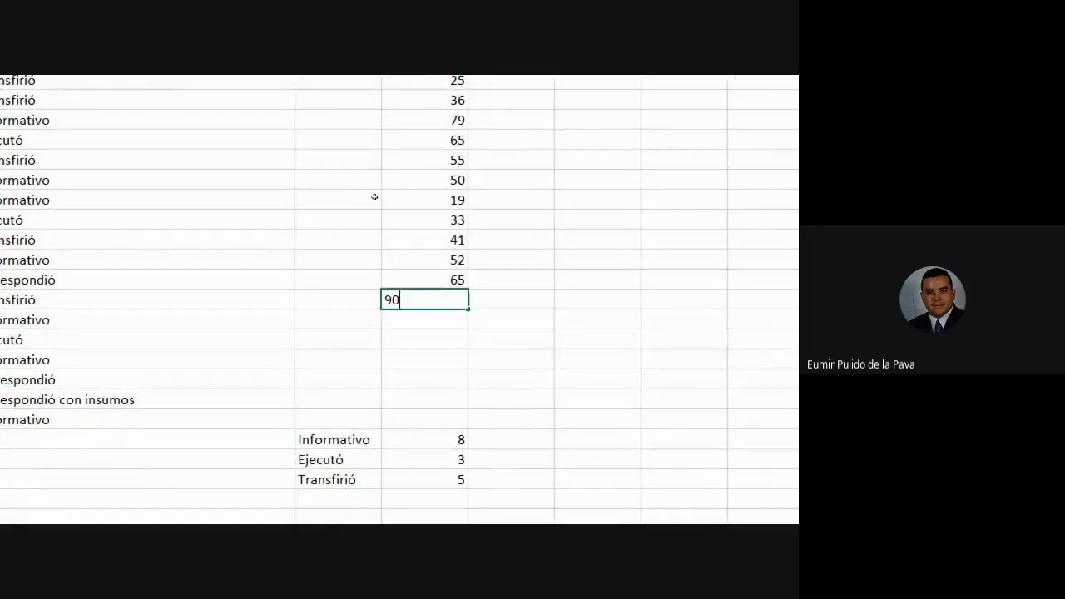
pyautogui.press('Return')
pyautogui.write('70')
pyautogui.press('Return')
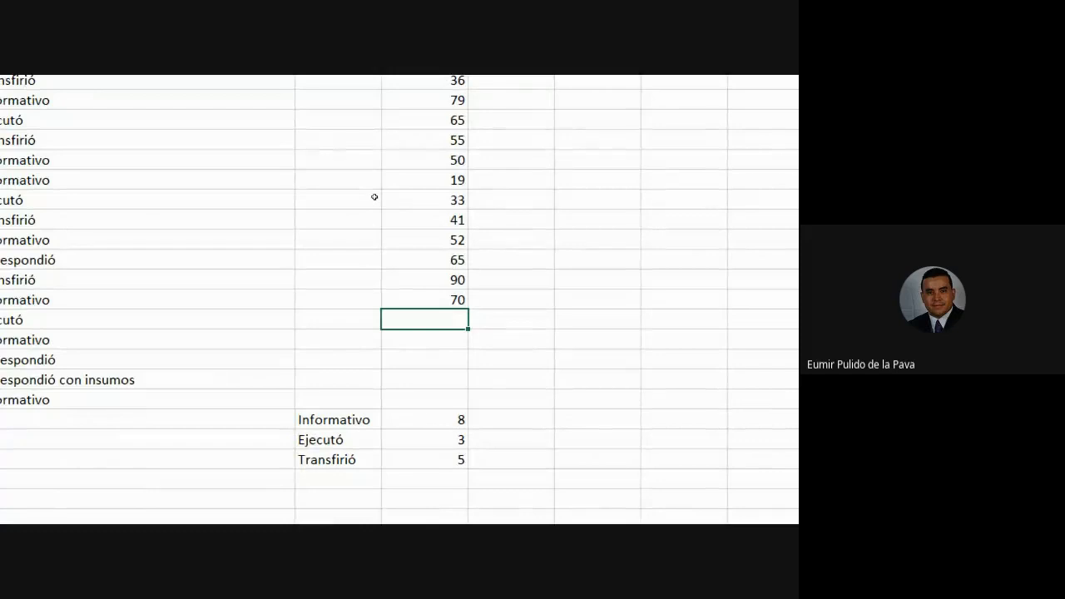
# Complete the EDAD column with the ages 26, 28, 45, 55 and 64 in F16:F20.
pyautogui.write('26')
pyautogui.press('Return')
pyautogui.write('289')
pyautogui.press('Return')
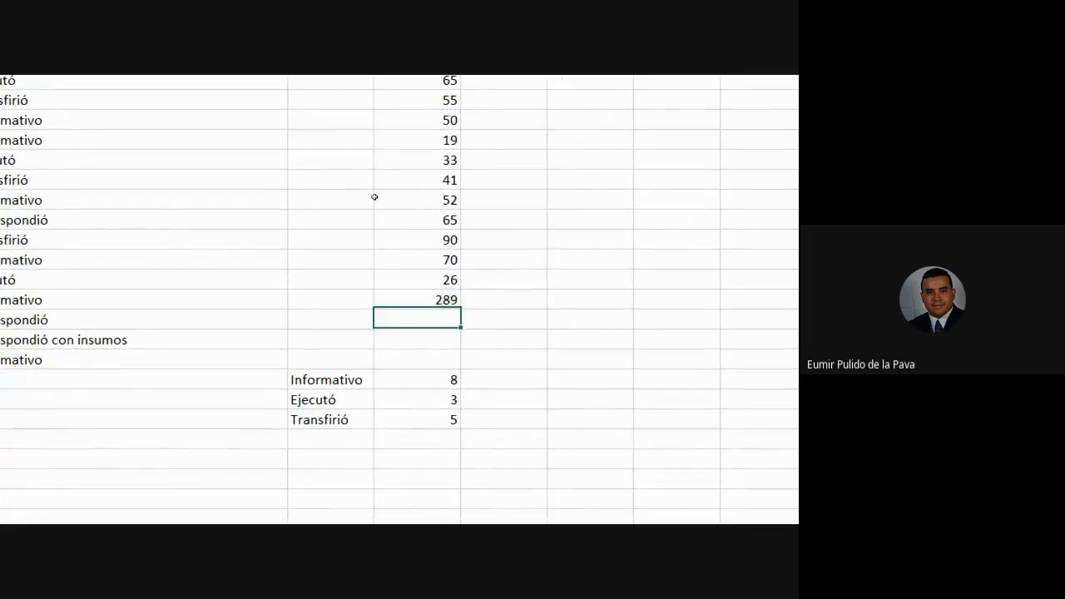
pyautogui.write('28')
pyautogui.press('Return')
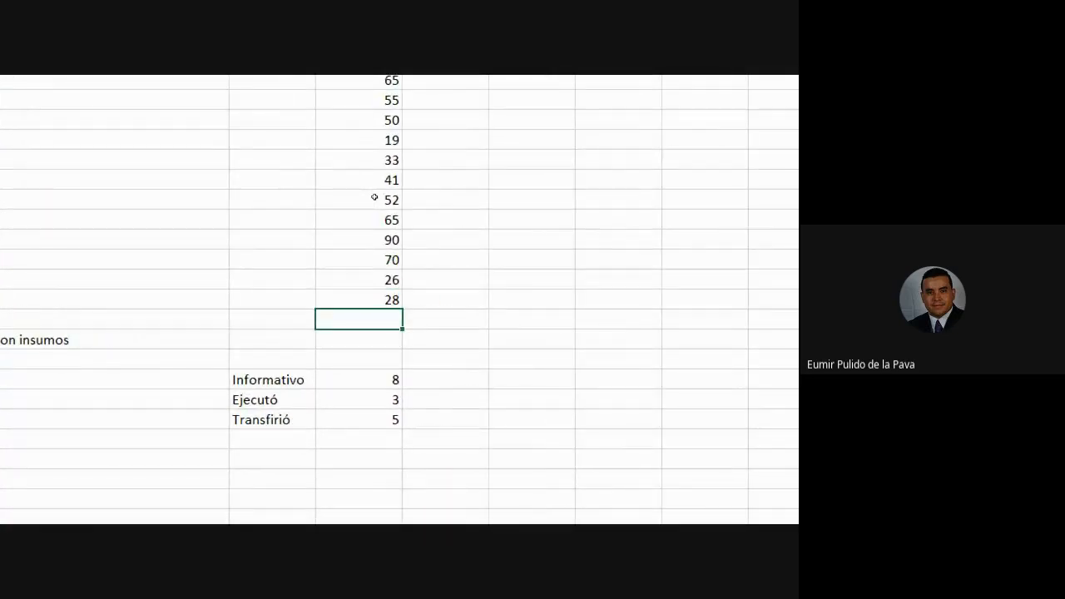
pyautogui.write('45')
pyautogui.press('Return')
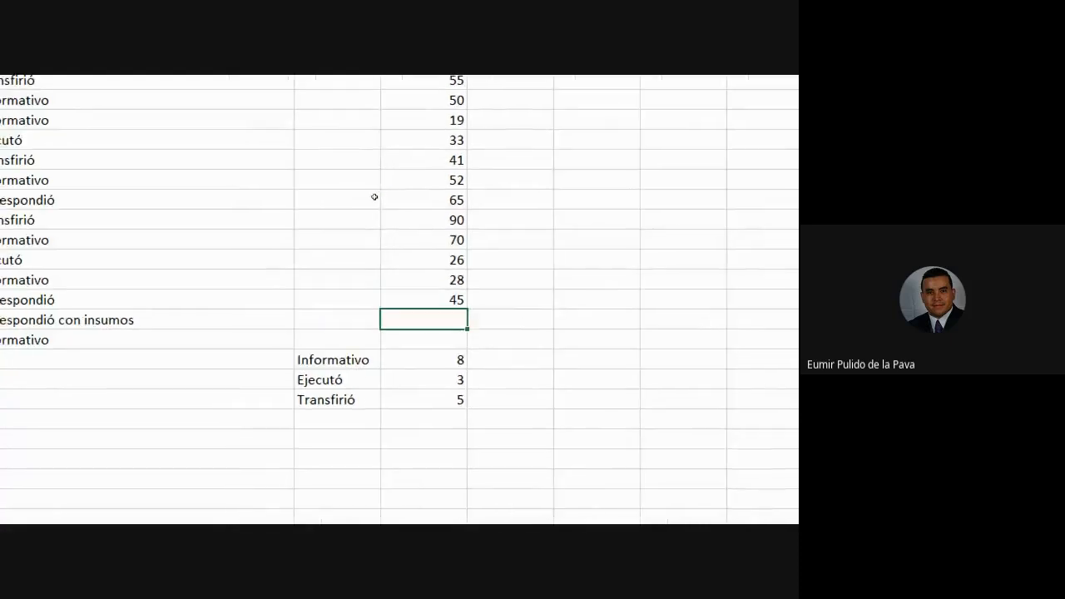
pyautogui.write('55')
pyautogui.press('Return')
pyautogui.write('64')
pyautogui.press('Return')
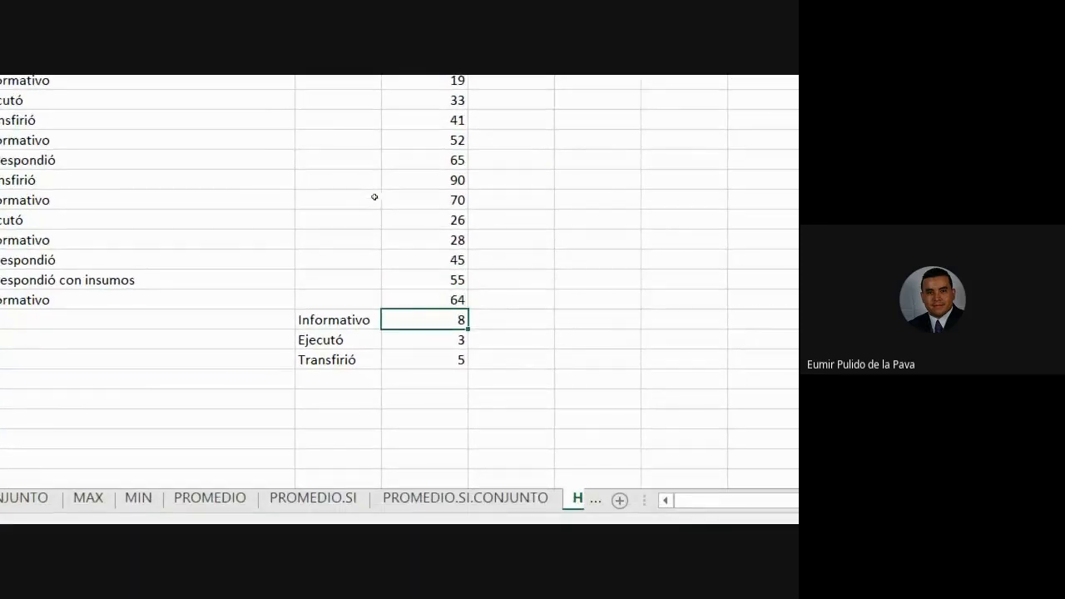
# Review the ages listed under EDAD in F2:F20.
pyautogui.scroll(4, 375, 198)
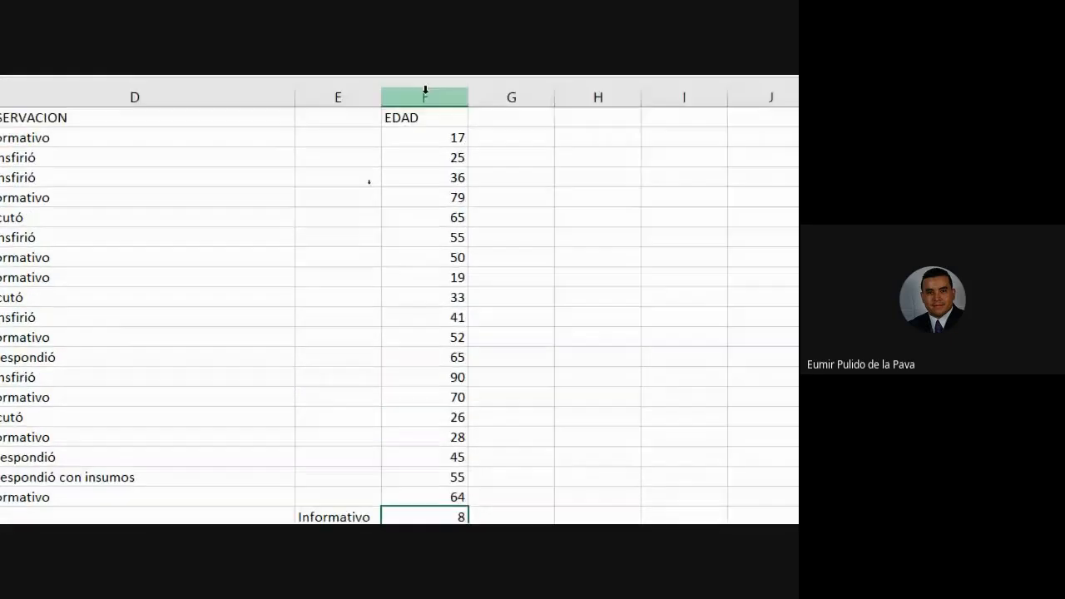
pyautogui.moveTo(422, 133); pyautogui.dragTo(433, 497)
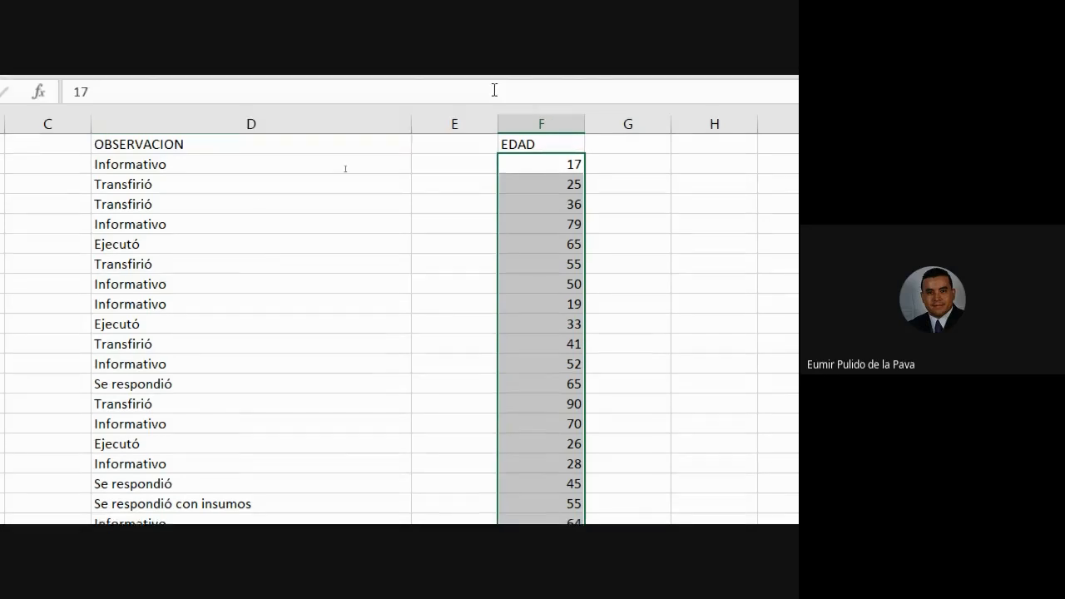
pyautogui.click(549, 144)
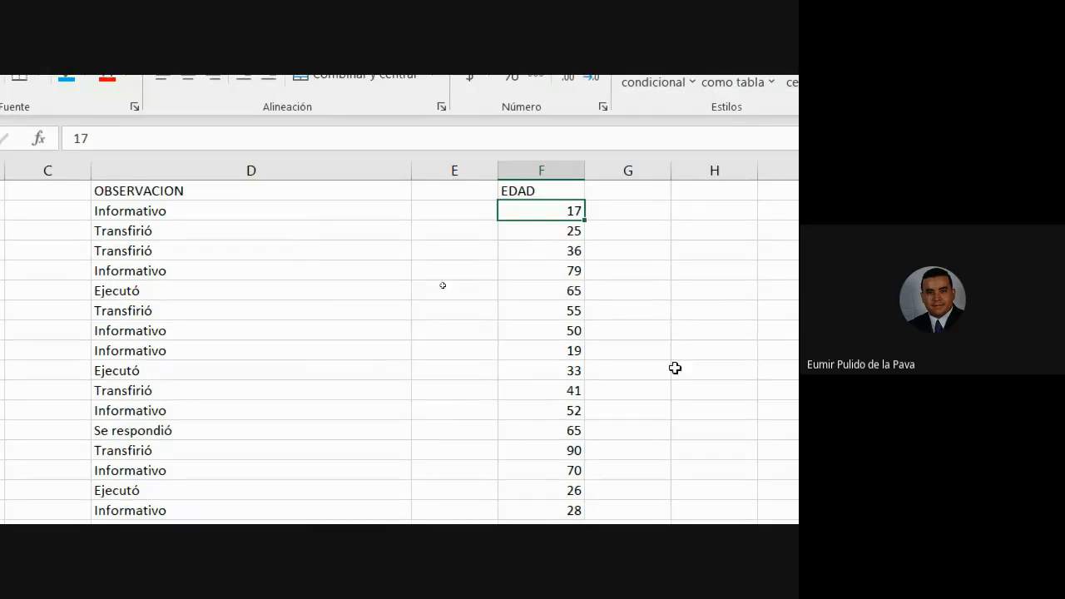
# Enter the age range labels Entre 15 y 20 in H2 and Entre 21 y 30 in H3.
pyautogui.click(719, 214)
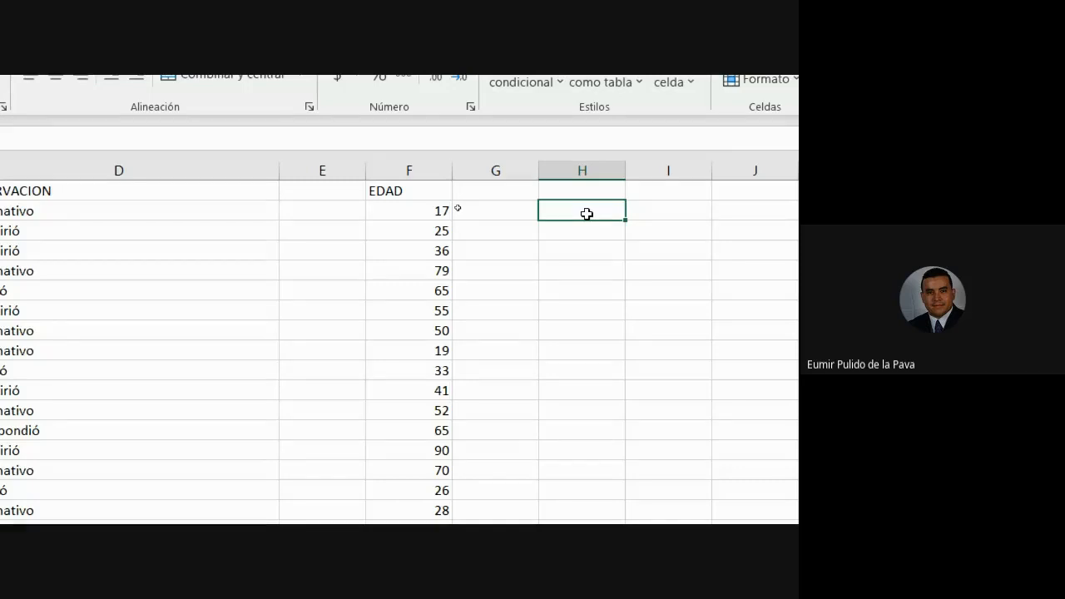
pyautogui.write('Entre 15')
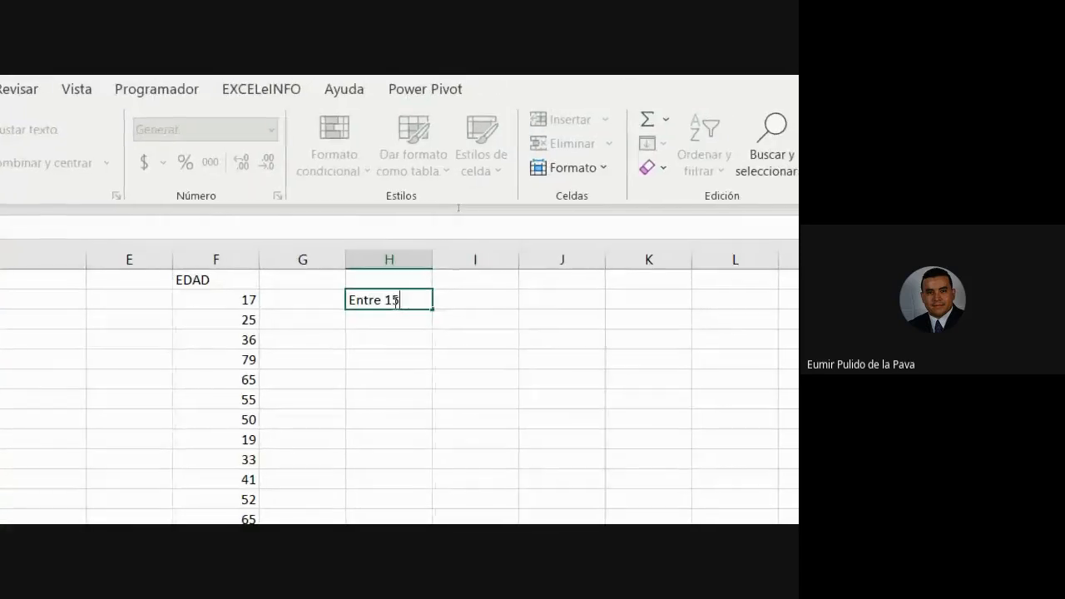
pyautogui.write(' y 20')
pyautogui.press('Return')
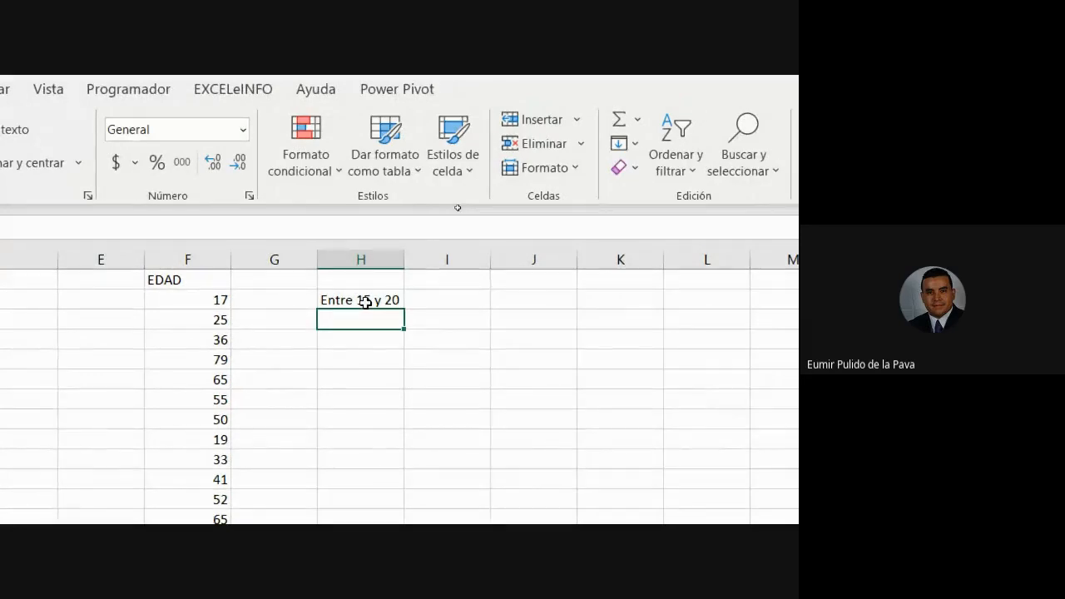
pyautogui.click(366, 302)
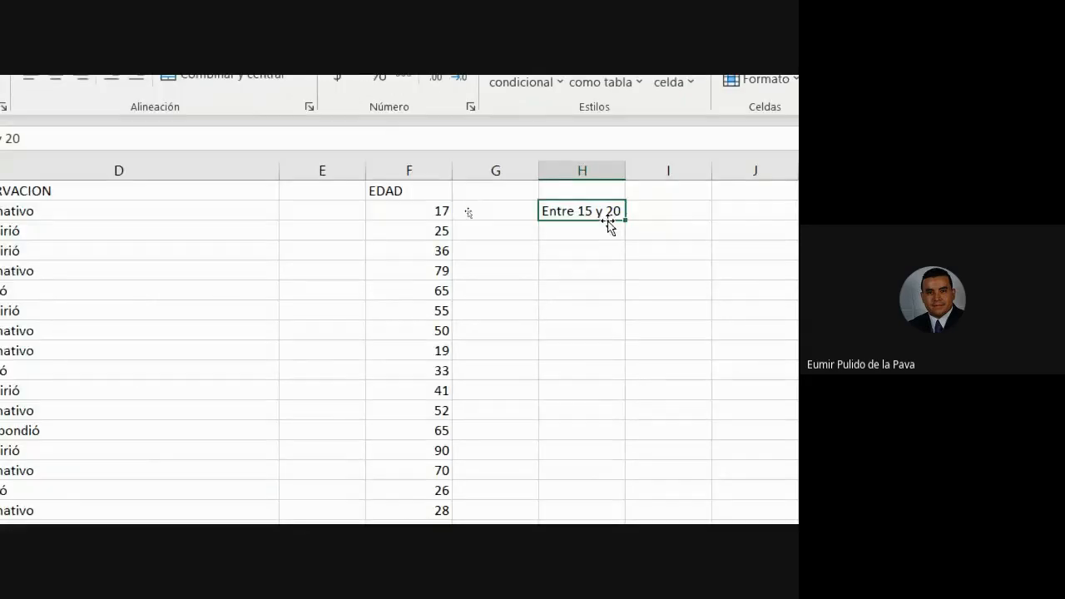
pyautogui.click(361, 320)
pyautogui.write('Entre 21')
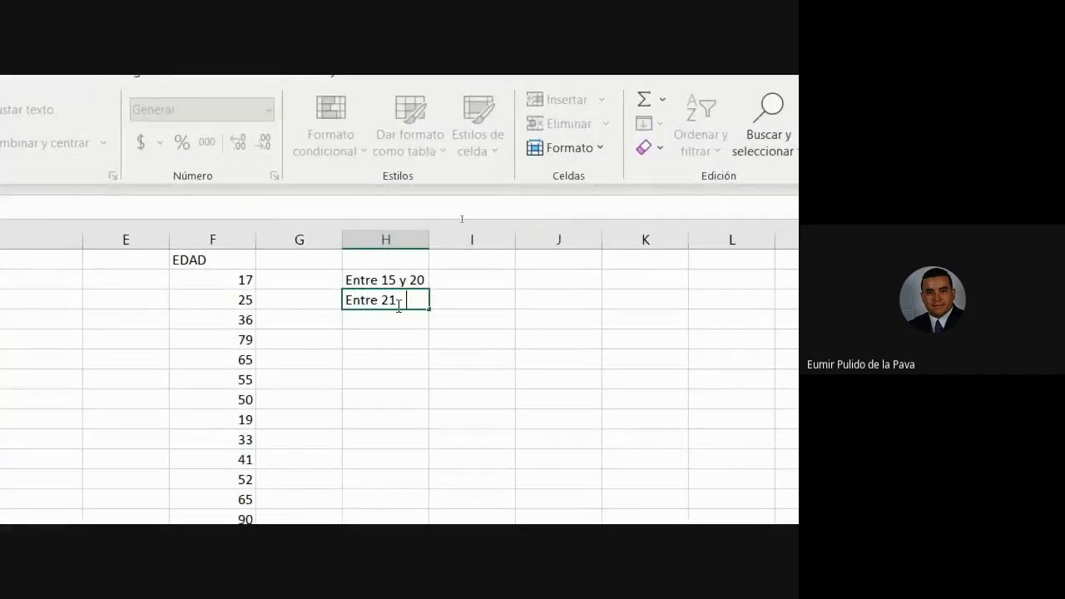
pyautogui.write(' y 30')
pyautogui.press('Return')
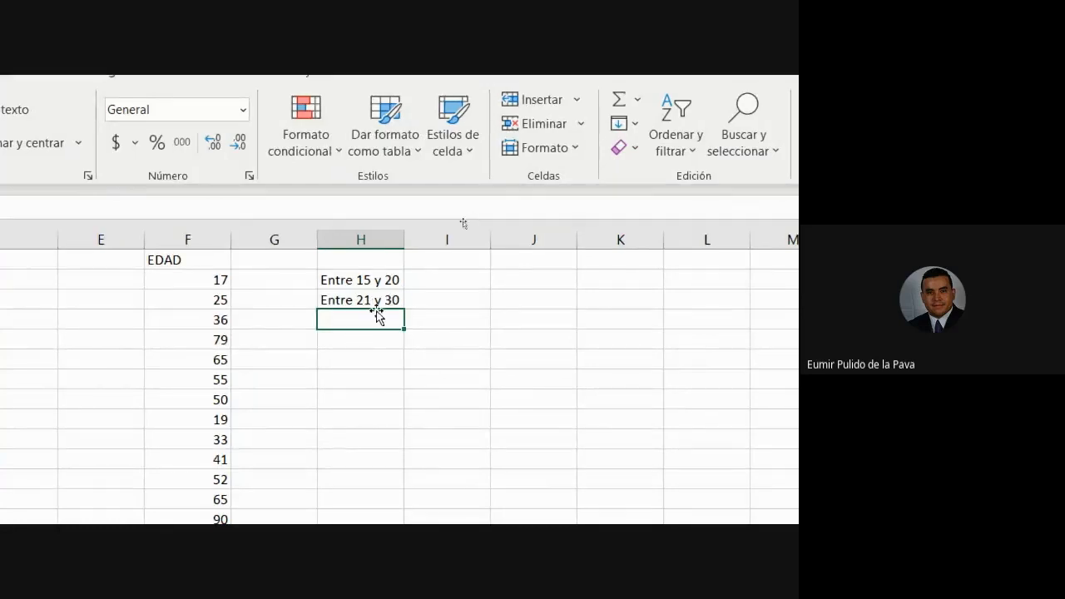
# Compare the two age range labels with the EDAD ages and the OBSERVACION counts below the data.
pyautogui.click(371, 304)
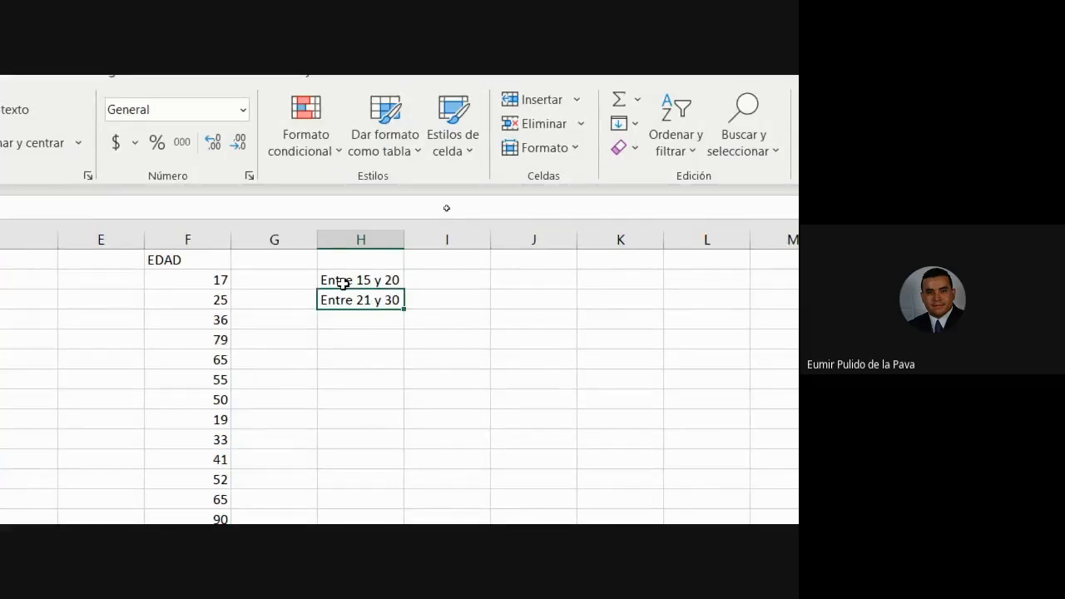
pyautogui.moveTo(342, 284)
pyautogui.mouseDown()
pyautogui.moveTo(344, 309)
pyautogui.moveTo(345, 291)
pyautogui.mouseUp()
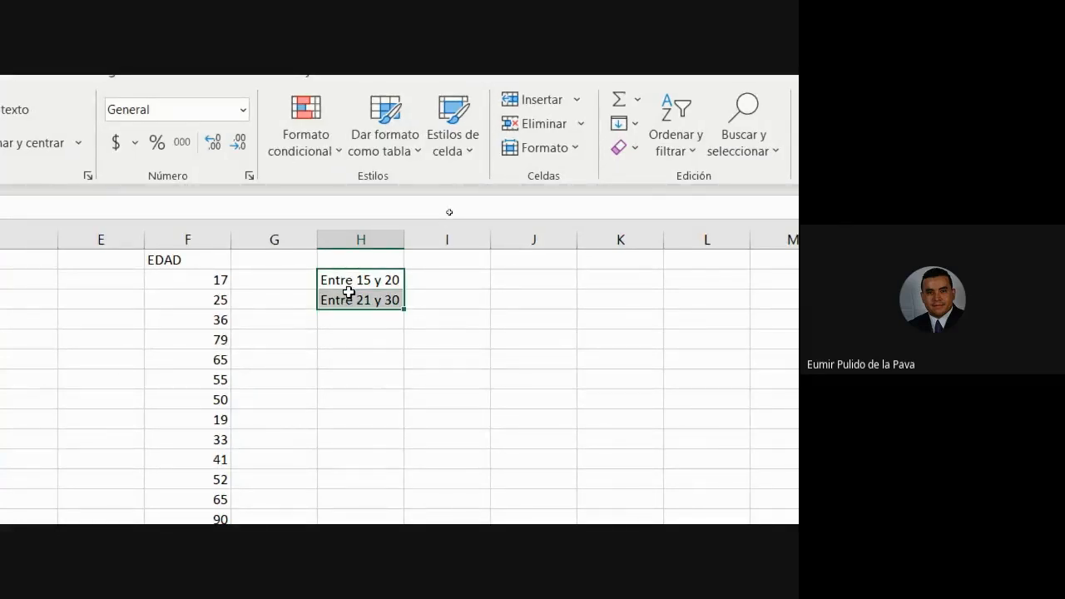
pyautogui.moveTo(197, 279); pyautogui.dragTo(185, 463)
pyautogui.moveTo(119, 490); pyautogui.dragTo(212, 519)
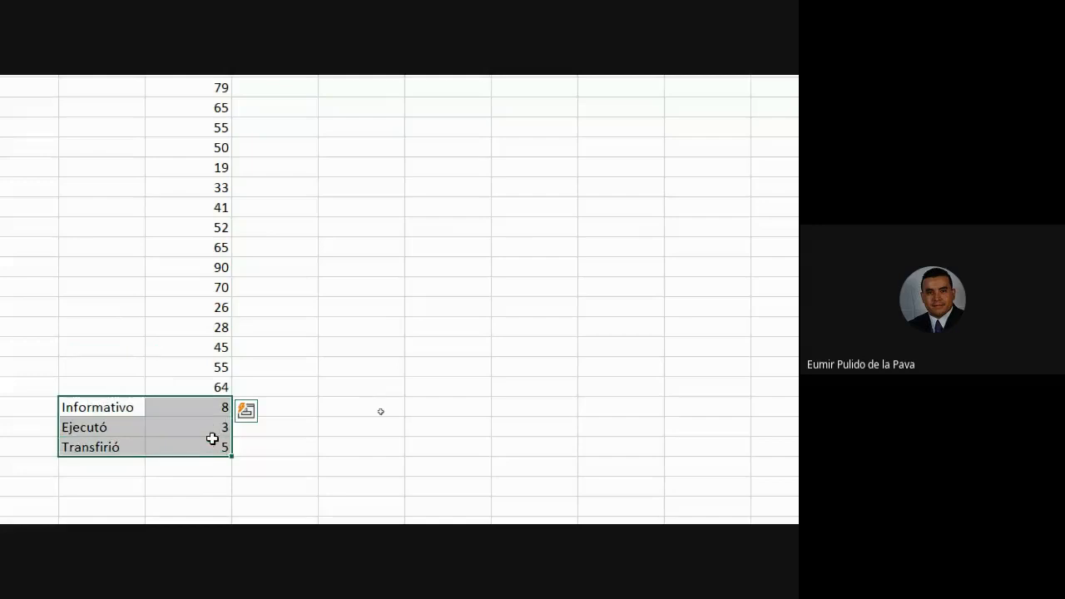
pyautogui.moveTo(212, 438)
pyautogui.mouseDown()
pyautogui.moveTo(24, 469)
pyautogui.moveTo(105, 447)
pyautogui.moveTo(33, 448)
pyautogui.moveTo(230, 438)
pyautogui.mouseUp()
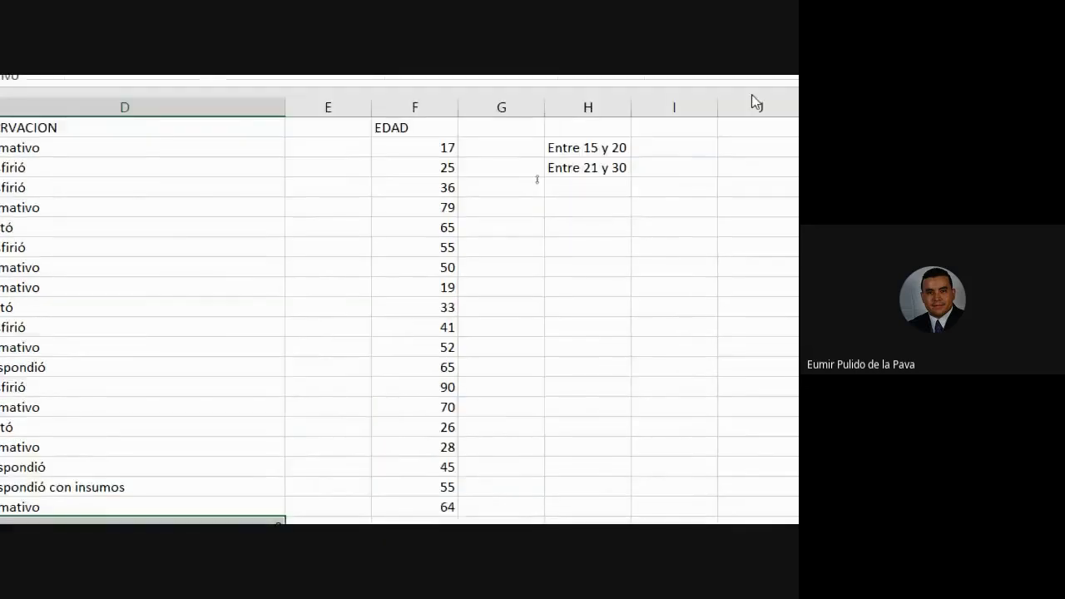
pyautogui.click(436, 190)
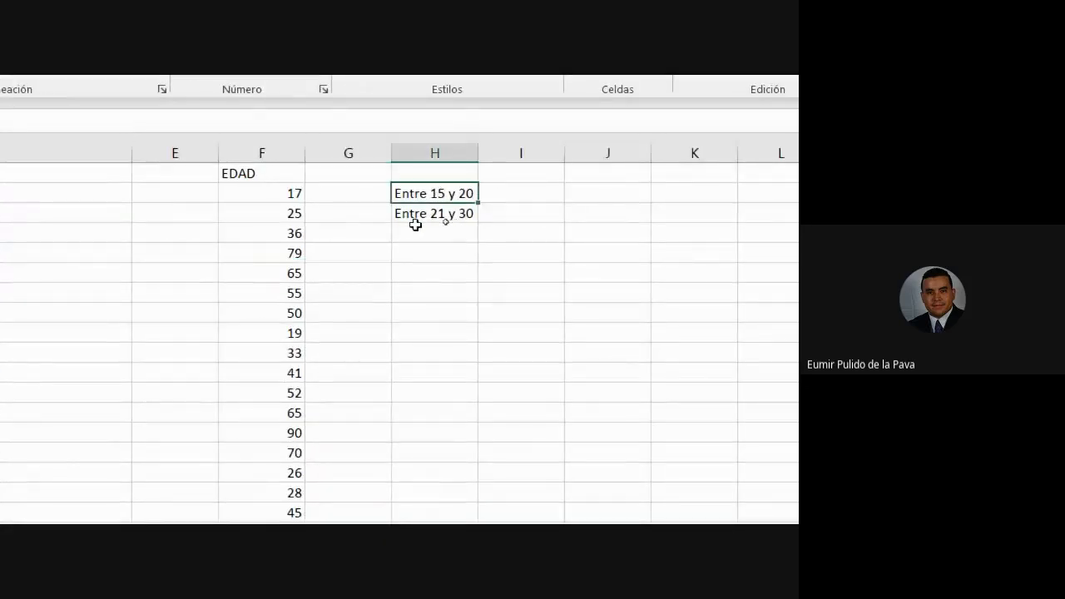
# Add the age range labels Entre 31 y 40 in H4 and Entre 41 y 50 in H5.
pyautogui.click(415, 227)
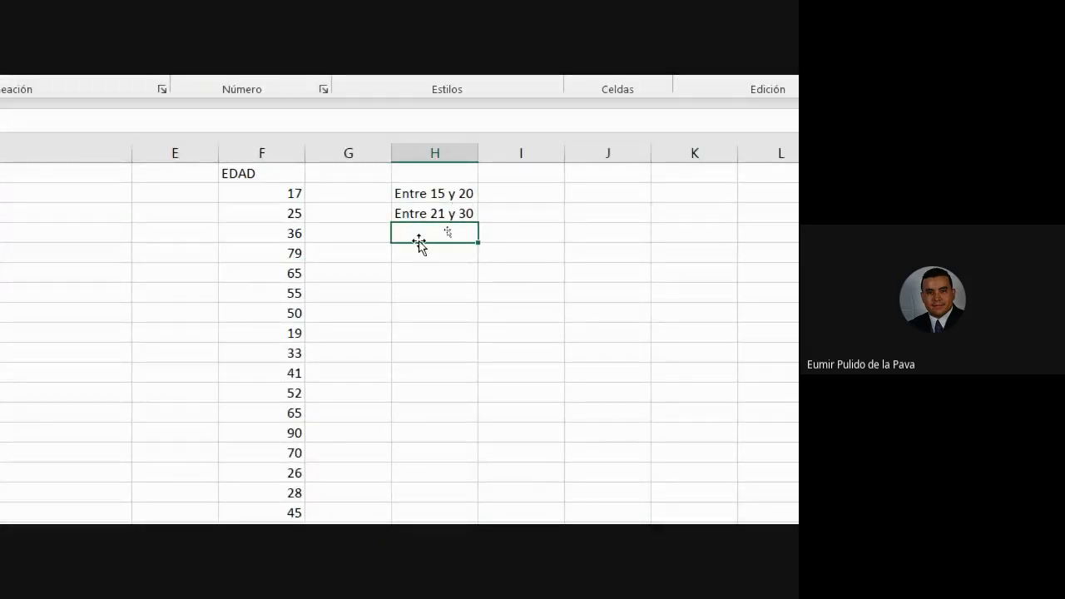
pyautogui.write('ENtre 31 y')
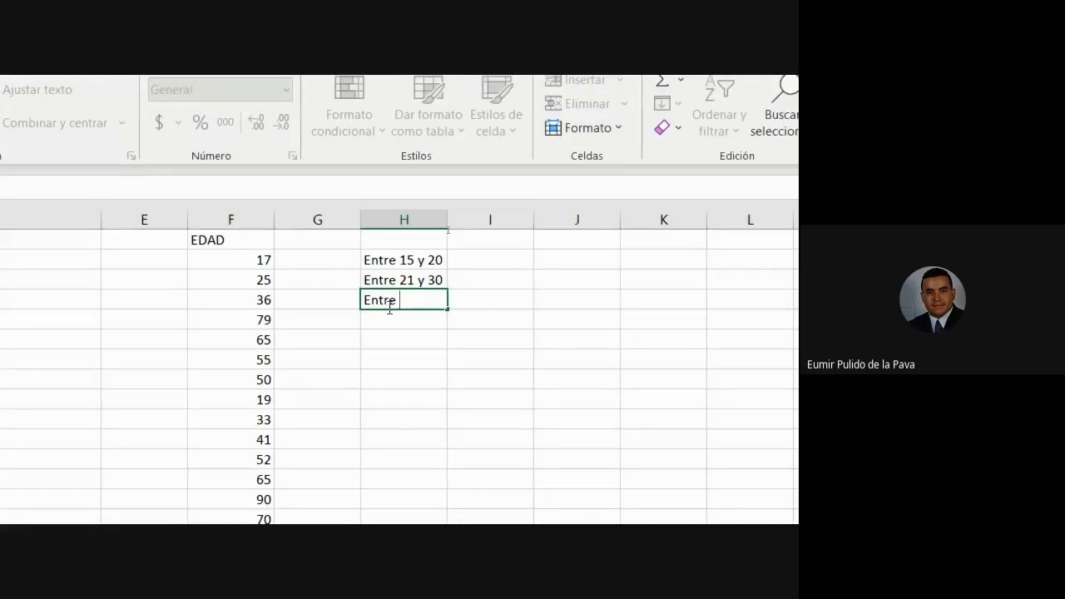
pyautogui.write(' 40')
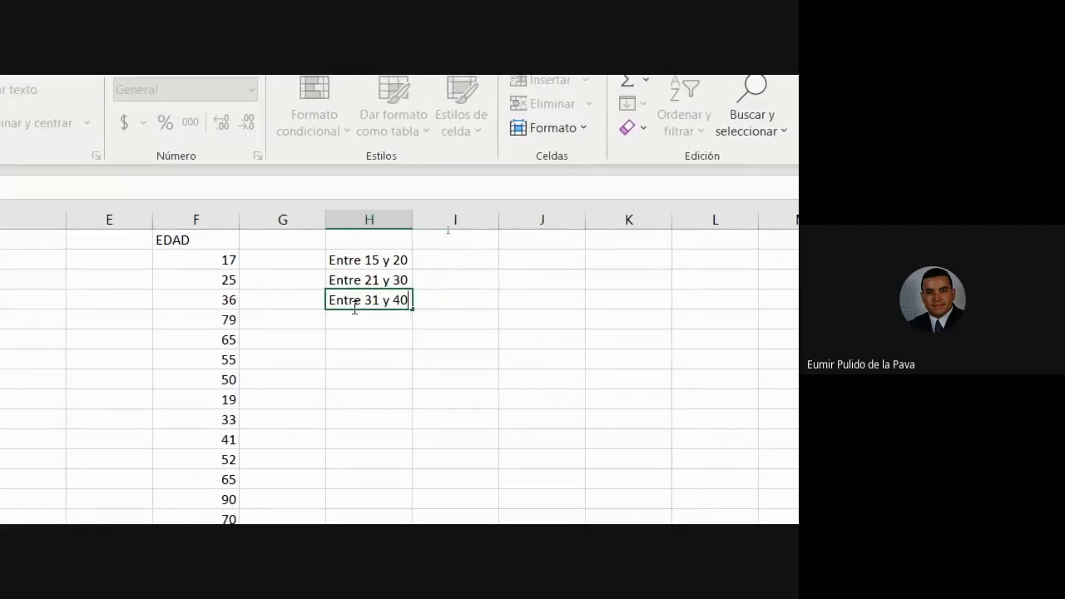
pyautogui.press('Return')
pyautogui.write('Entre ')
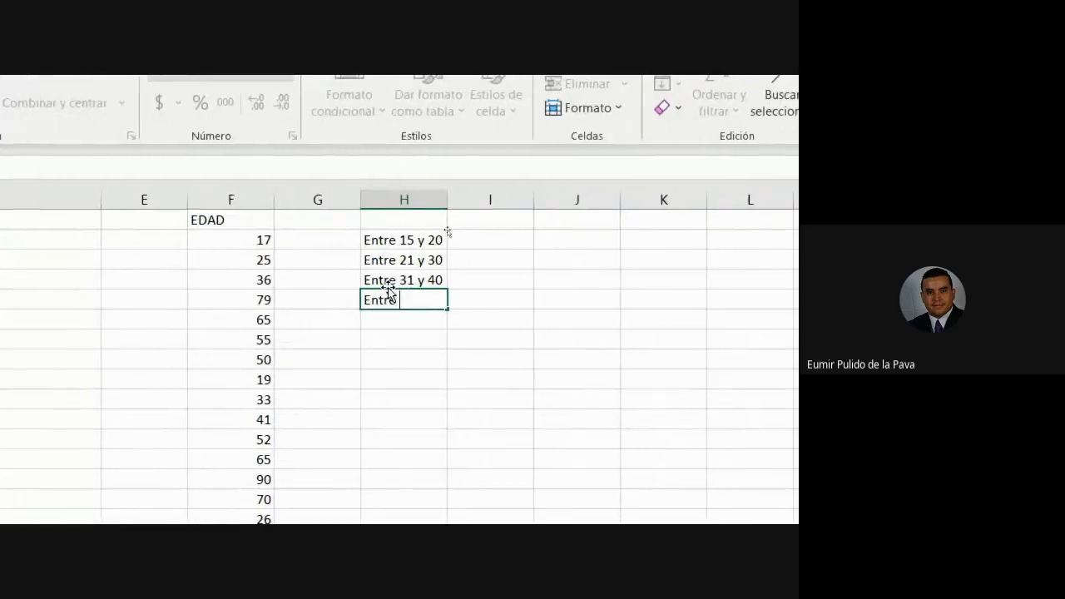
pyautogui.write('41 y 50')
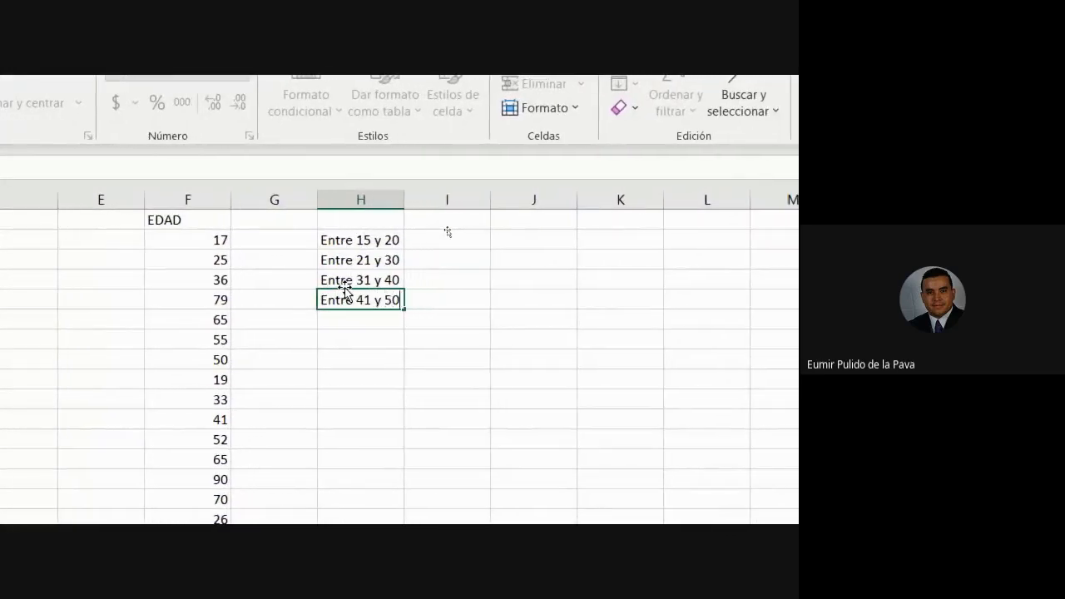
pyautogui.press('Return')
# Complete the age range list with Entre 51 y 60 in H6 and Mayores de 60 in H7.
pyautogui.write('Entre ')
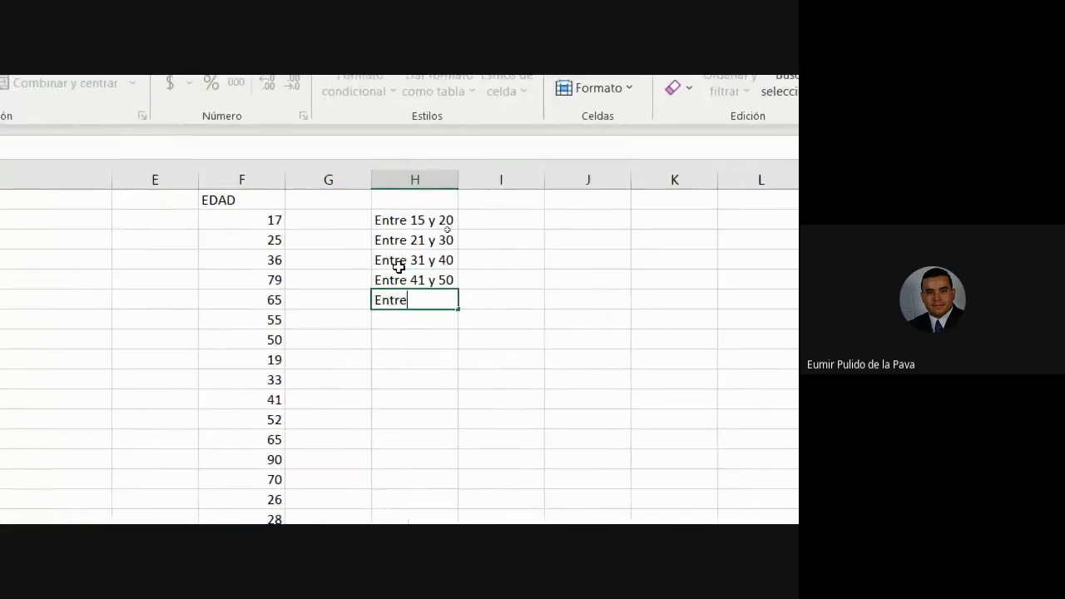
pyautogui.write('51 y 60')
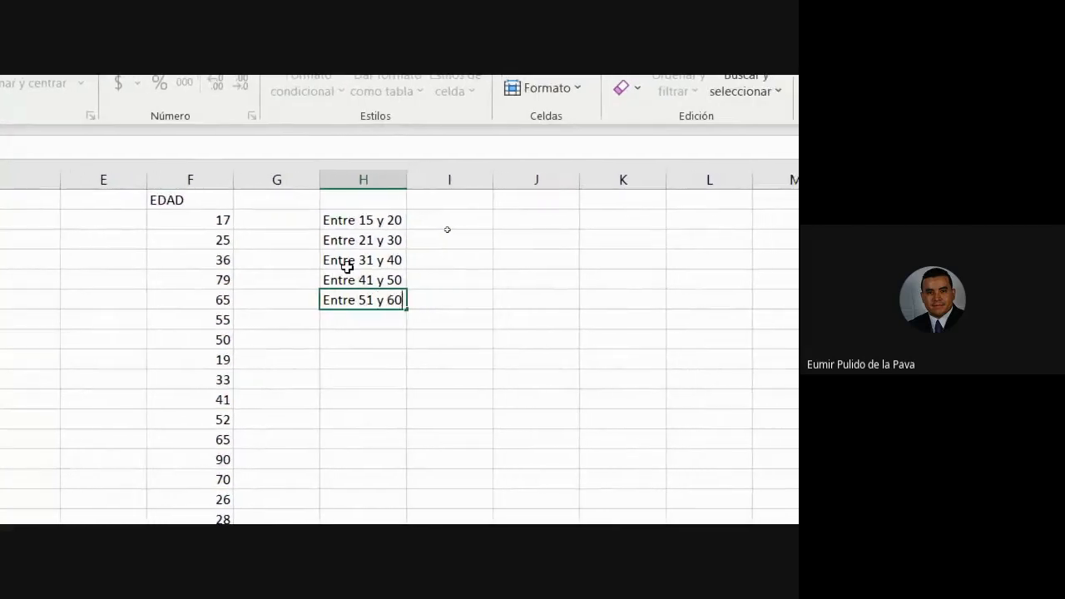
pyautogui.press('Return')
pyautogui.write('Mayores')
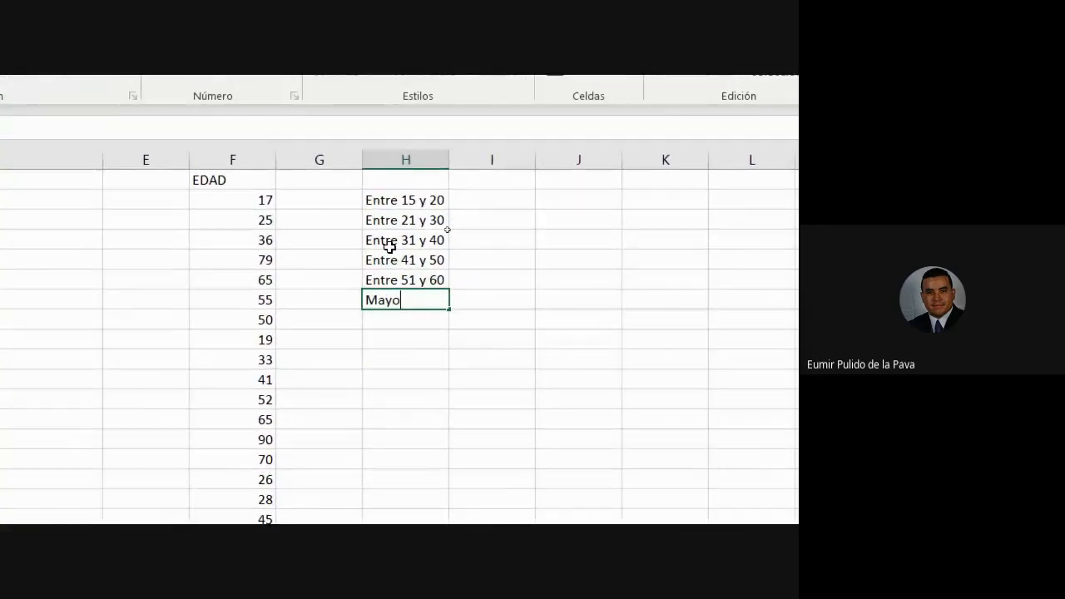
pyautogui.write(' de 61')
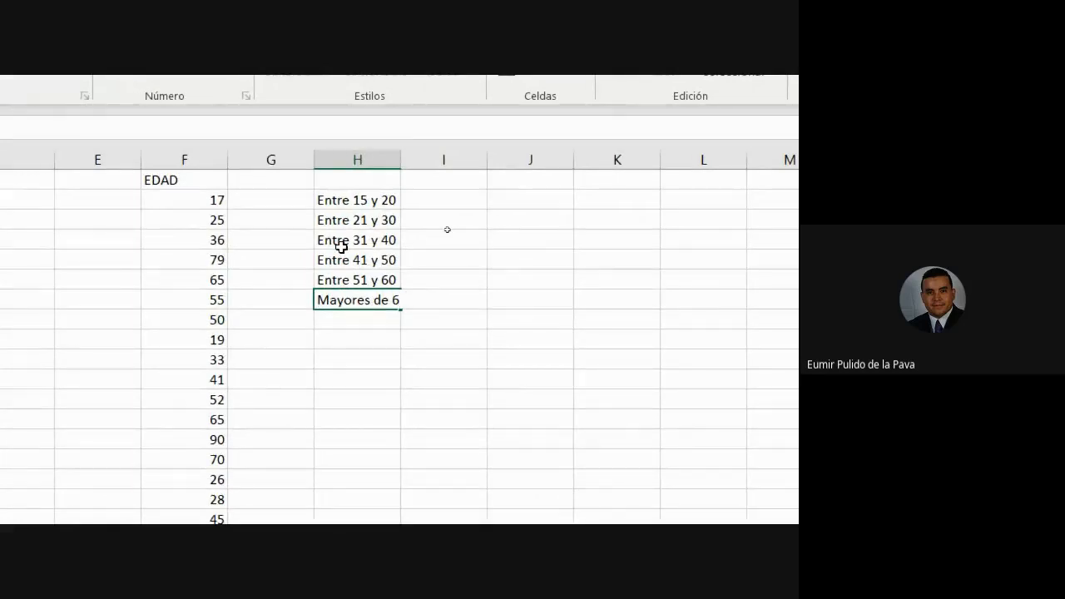
pyautogui.write('0')
pyautogui.press('Return')
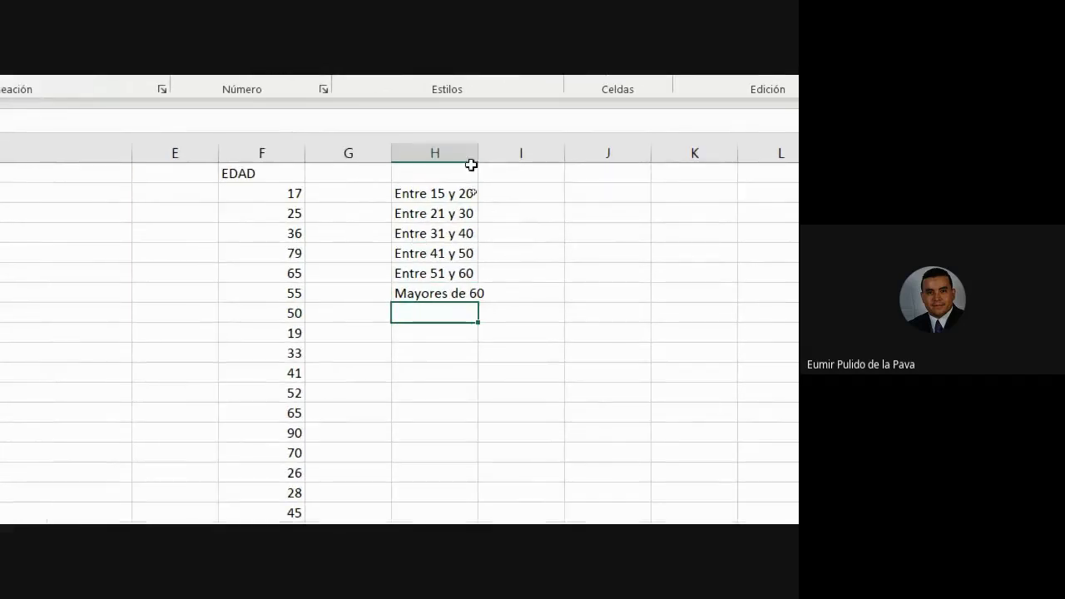
# Fit column H to its age range labels and widen column I to make room for the formulas.
pyautogui.doubleClick(475, 145)
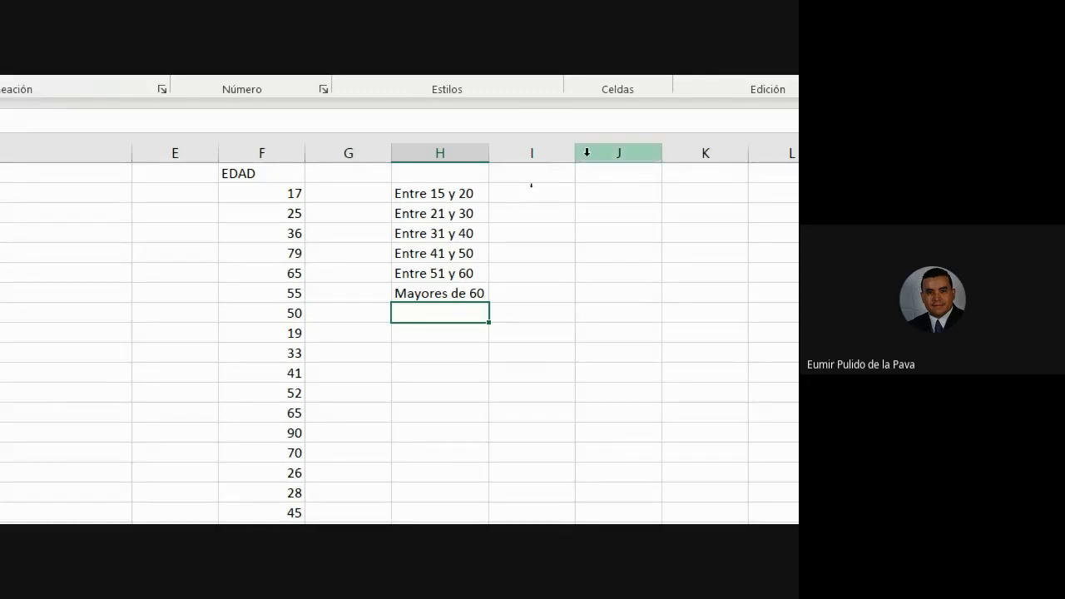
pyautogui.moveTo(574, 153); pyautogui.dragTo(693, 166)
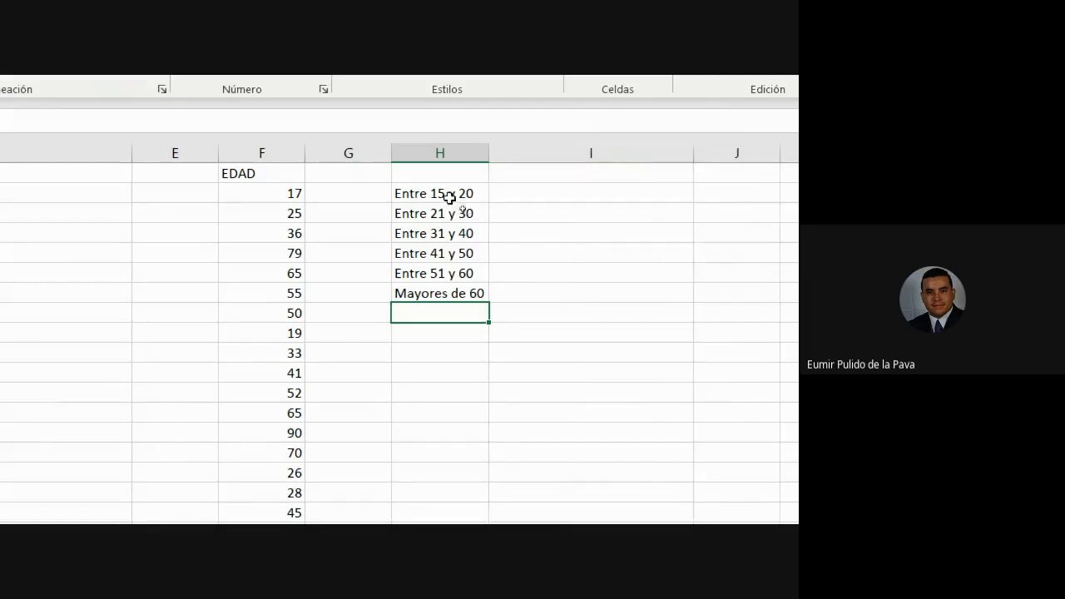
pyautogui.moveTo(266, 198); pyautogui.dragTo(167, 404)
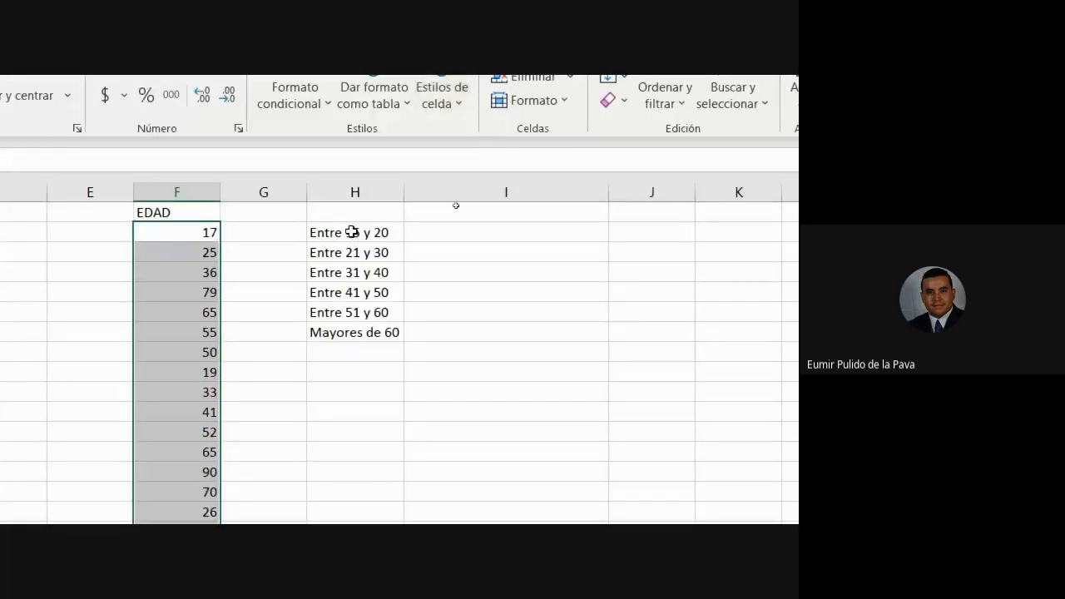
pyautogui.click(352, 233)
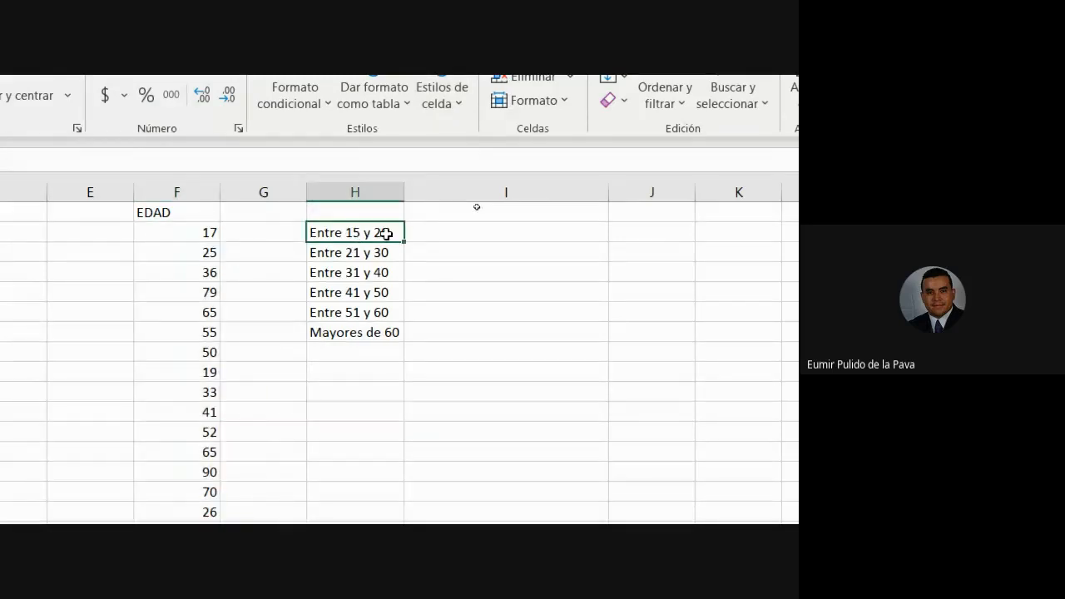
pyautogui.click(421, 234)
pyautogui.write('=')
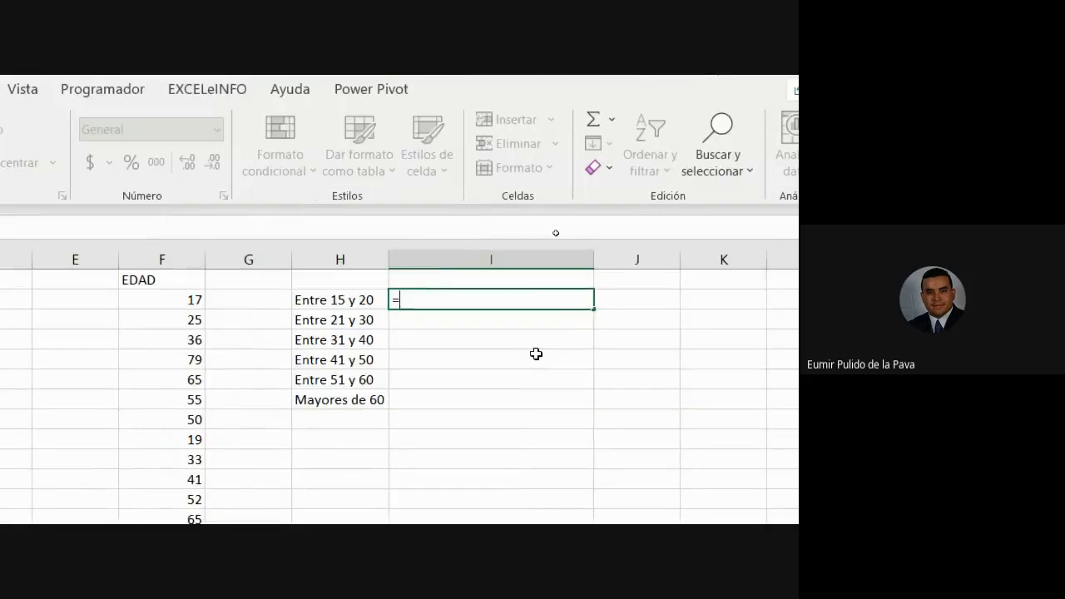
pyautogui.press('Escape')
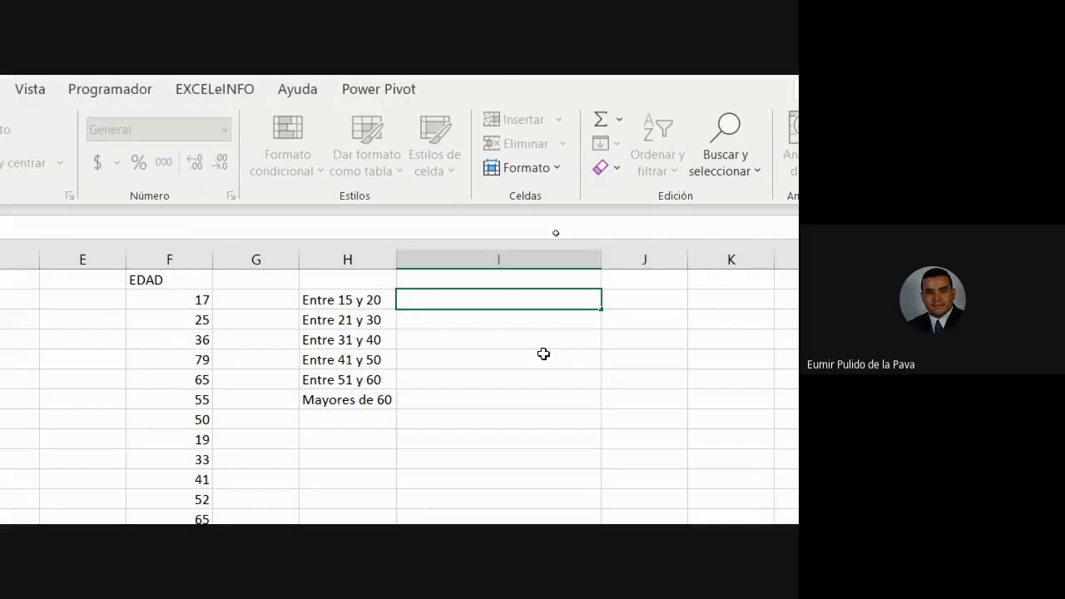
pyautogui.write('=suma')
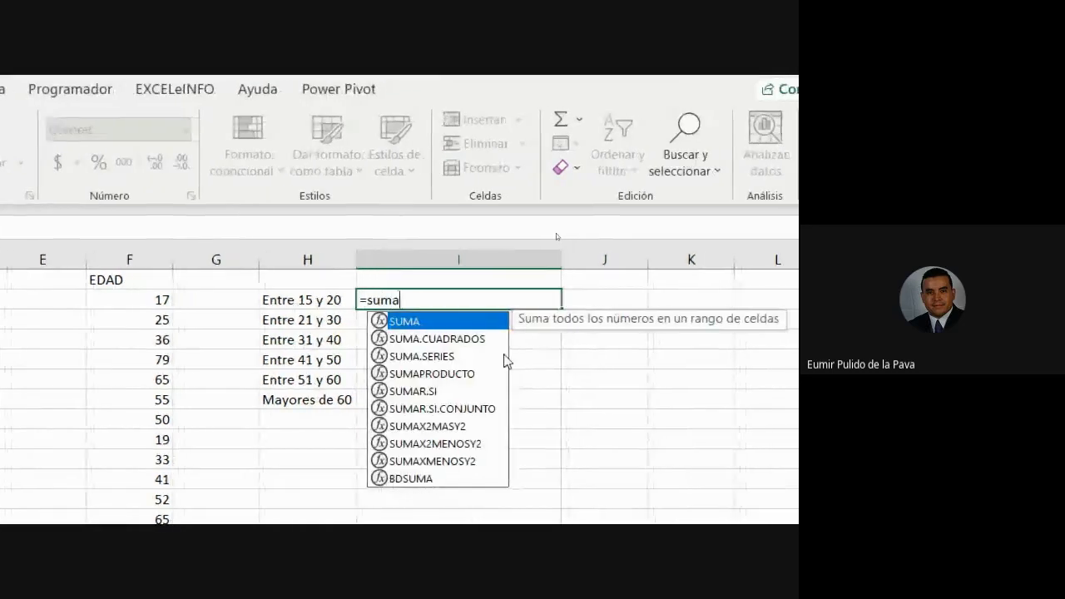
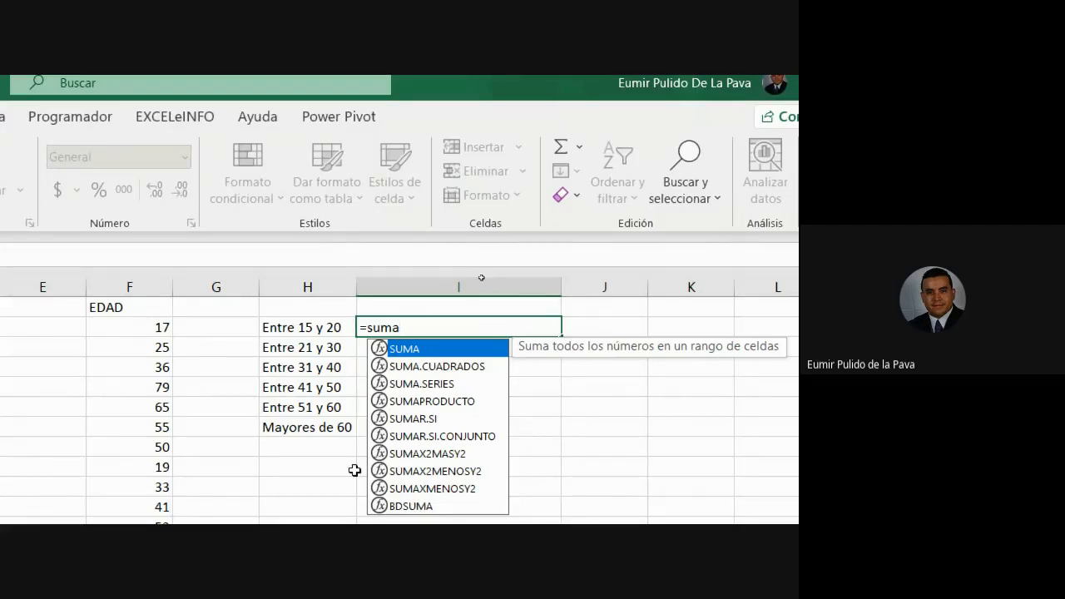
pyautogui.press('BackSpace')
pyautogui.press('BackSpace')
pyautogui.press('BackSpace')
pyautogui.press('BackSpace')
# Start a CONTAR.SI.CONJUNTO formula in I2 for the Entre 15 y 20 range.
pyautogui.write('con')
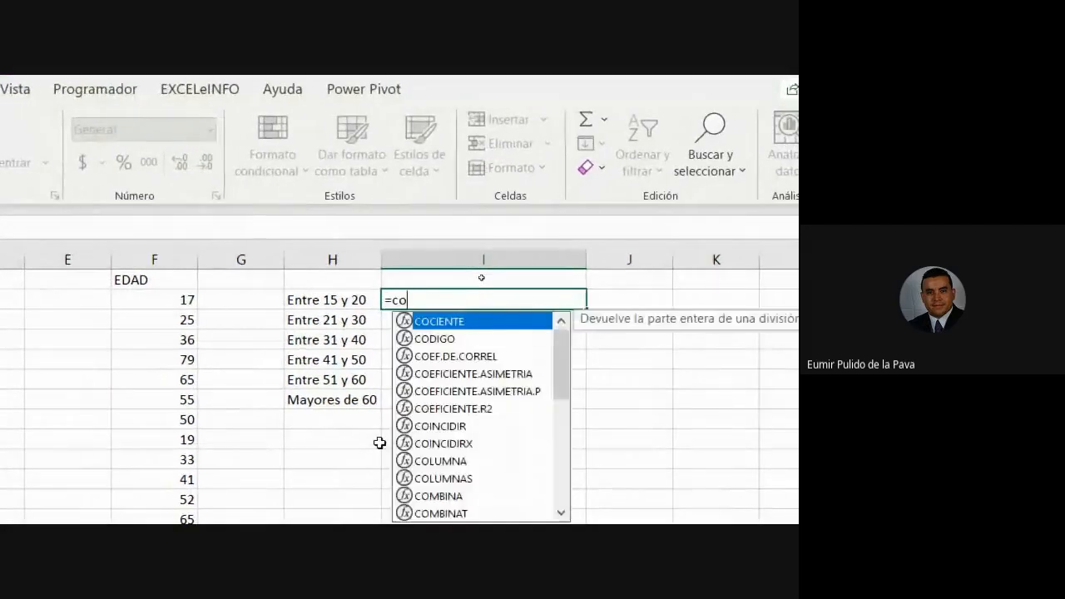
pyautogui.write('tar')
pyautogui.press('Down')
pyautogui.press('Down')
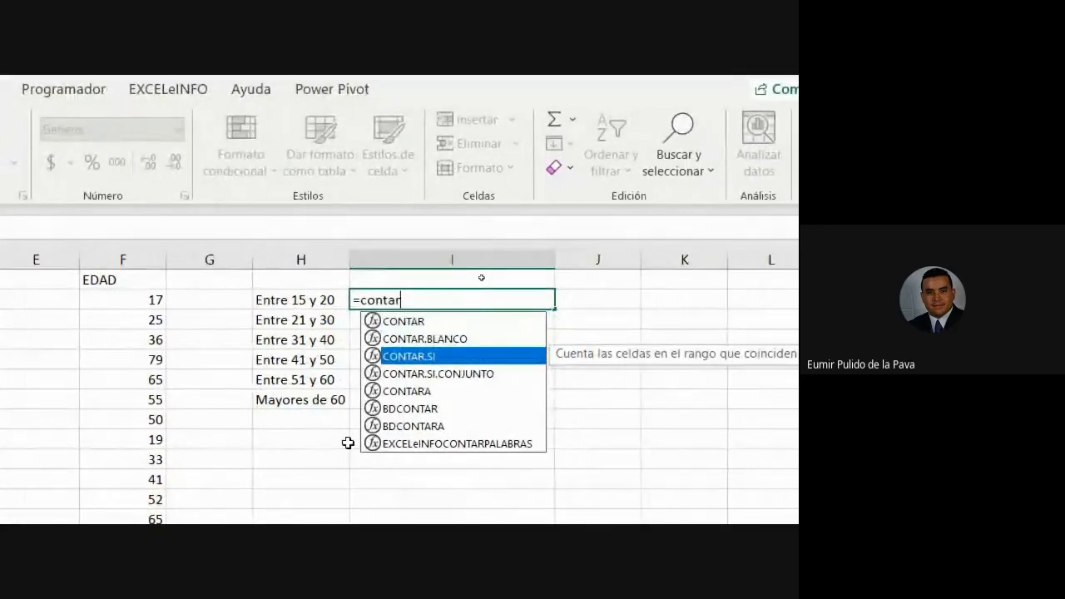
pyautogui.press('Down')
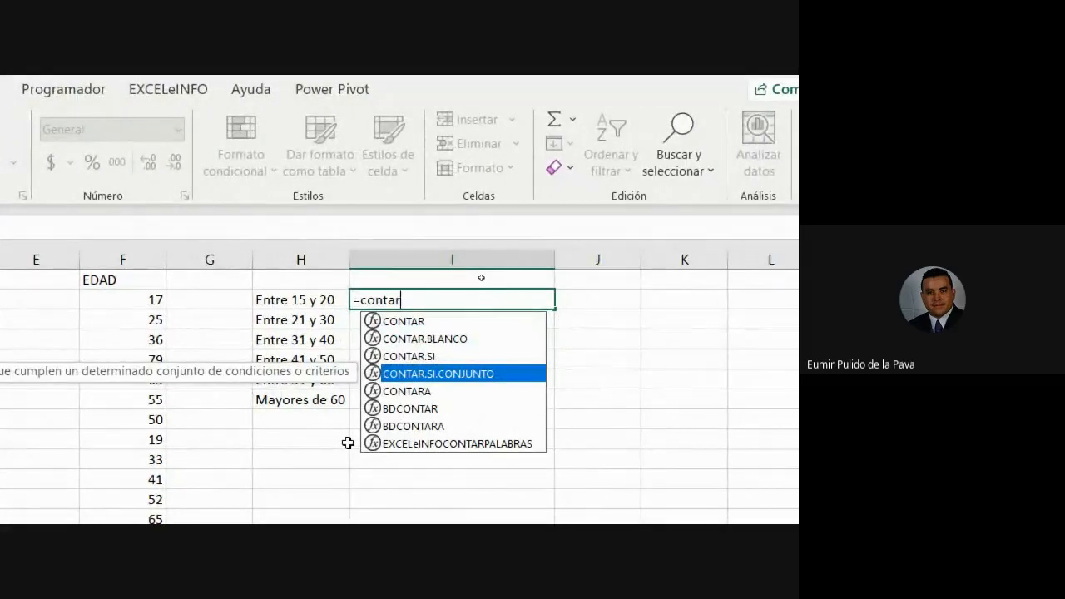
pyautogui.press('Tab')
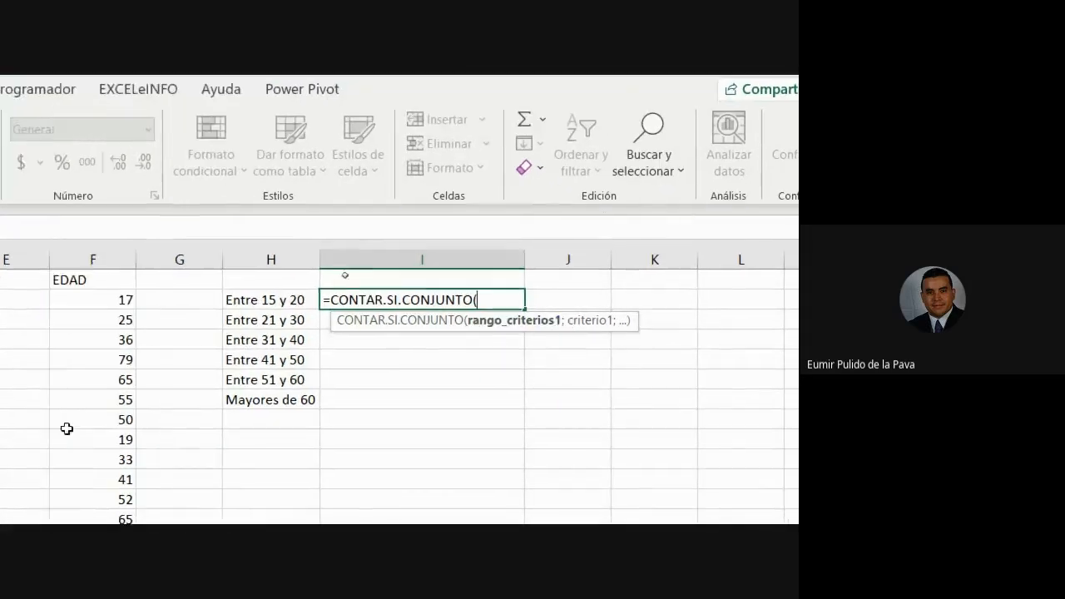
# Give the formula the row-locked EDAD range F$2:F$20 as its first criteria range, with the criterion ">=15".
pyautogui.moveTo(228, 269); pyautogui.dragTo(251, 428)
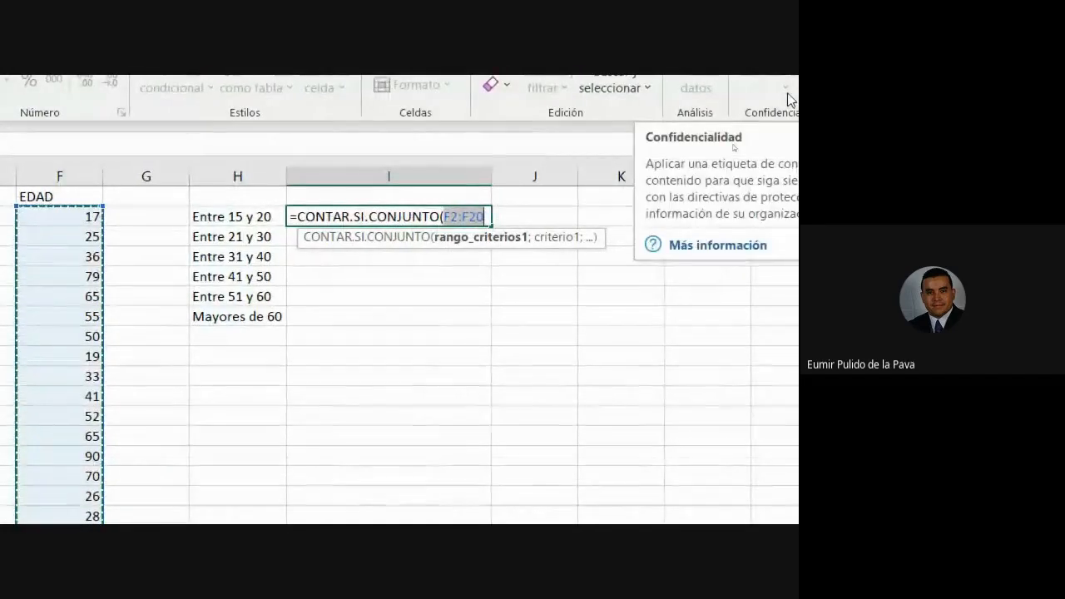
pyautogui.press('F4')
pyautogui.press('F4')
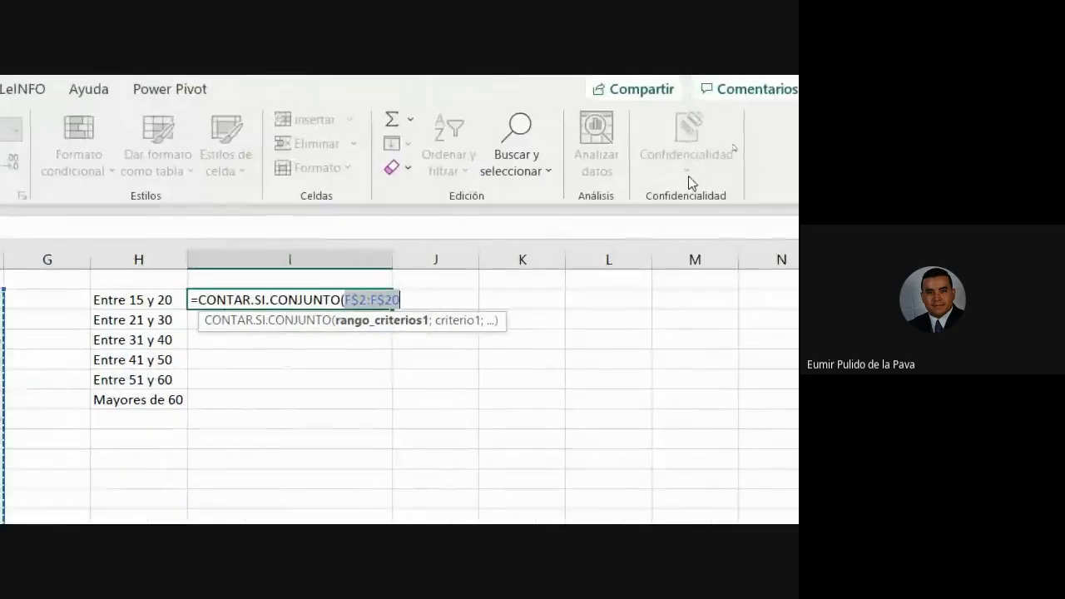
pyautogui.write(';')
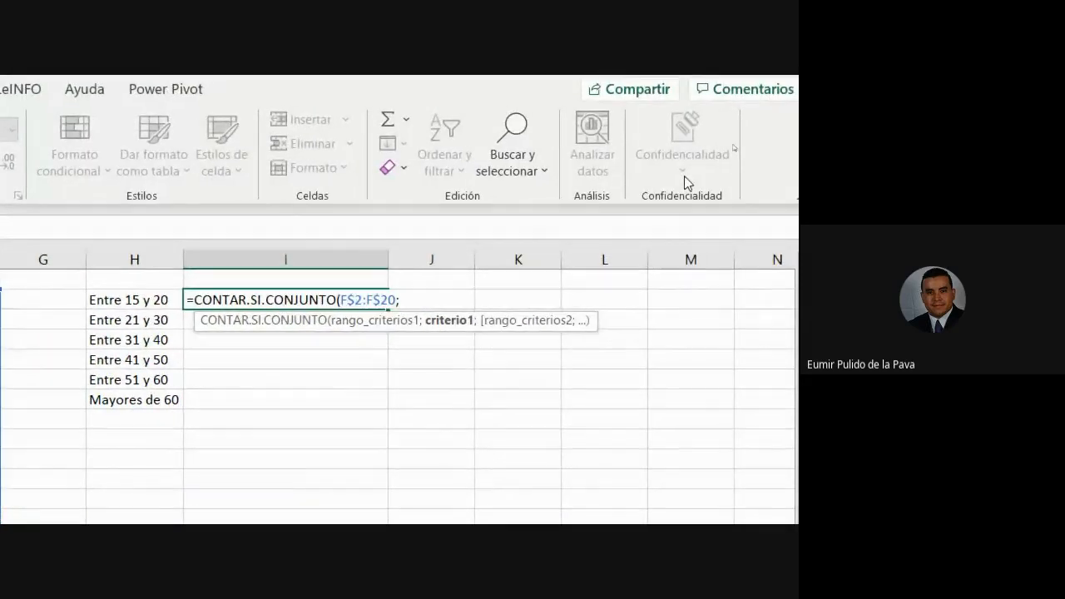
pyautogui.write('">')
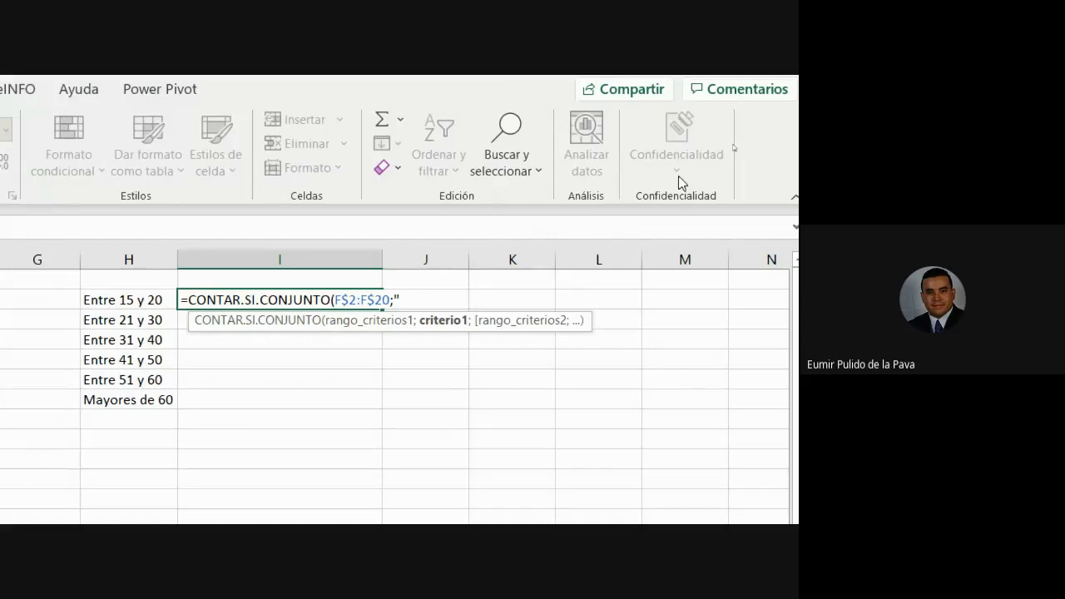
pyautogui.write('=15"')
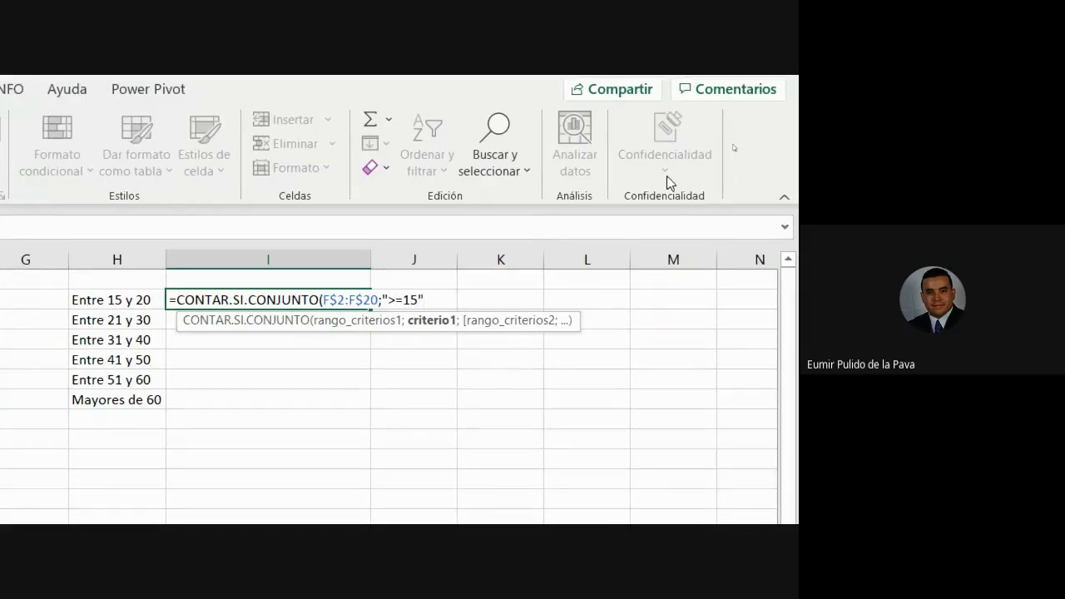
pyautogui.write(';')
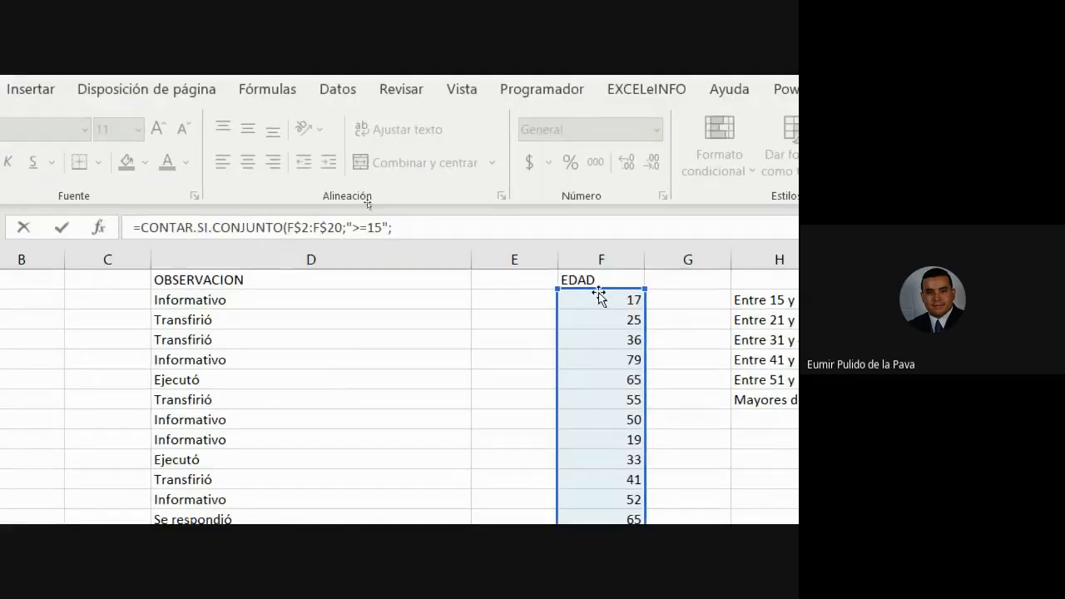
# Add the EDAD range F2:F20 as the second criteria range with the criterion "<=20" and complete the I2 formula.
pyautogui.click(583, 302)
pyautogui.moveTo(582, 324); pyautogui.dragTo(618, 441)
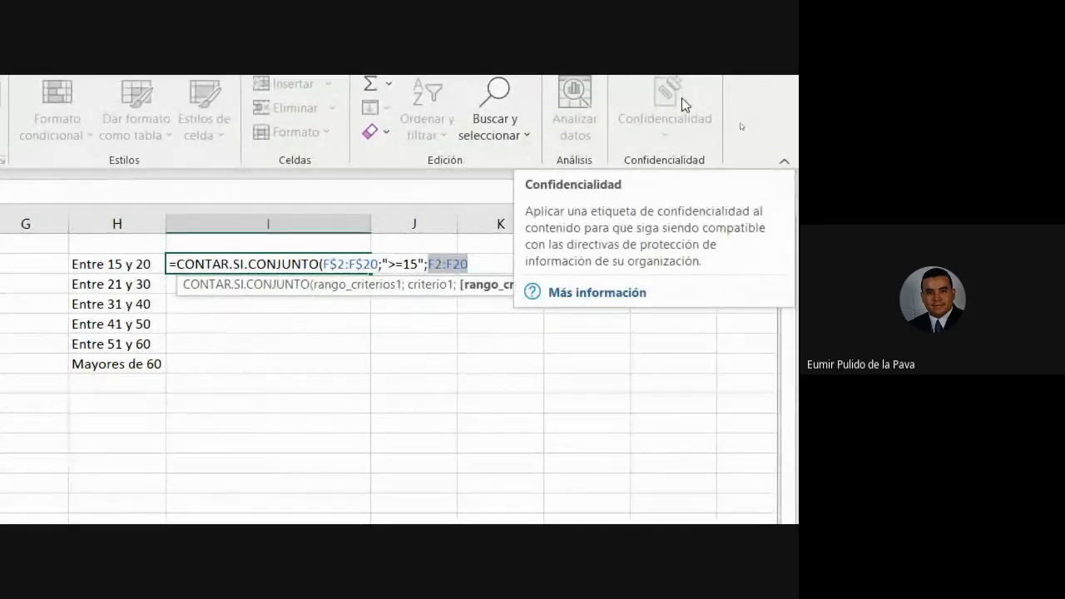
pyautogui.write(';"<=20')
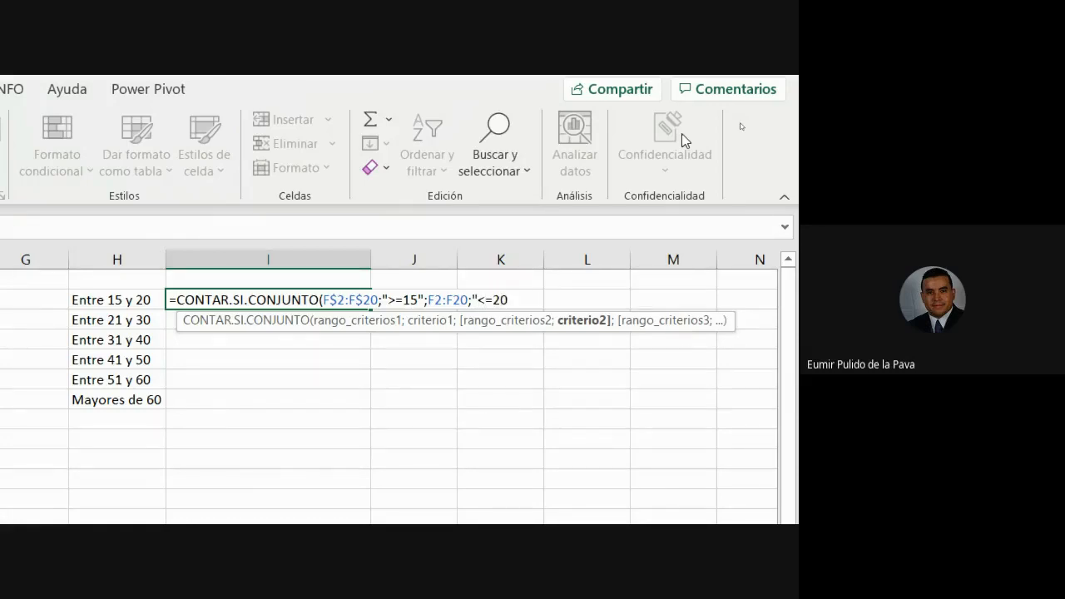
pyautogui.write('")')
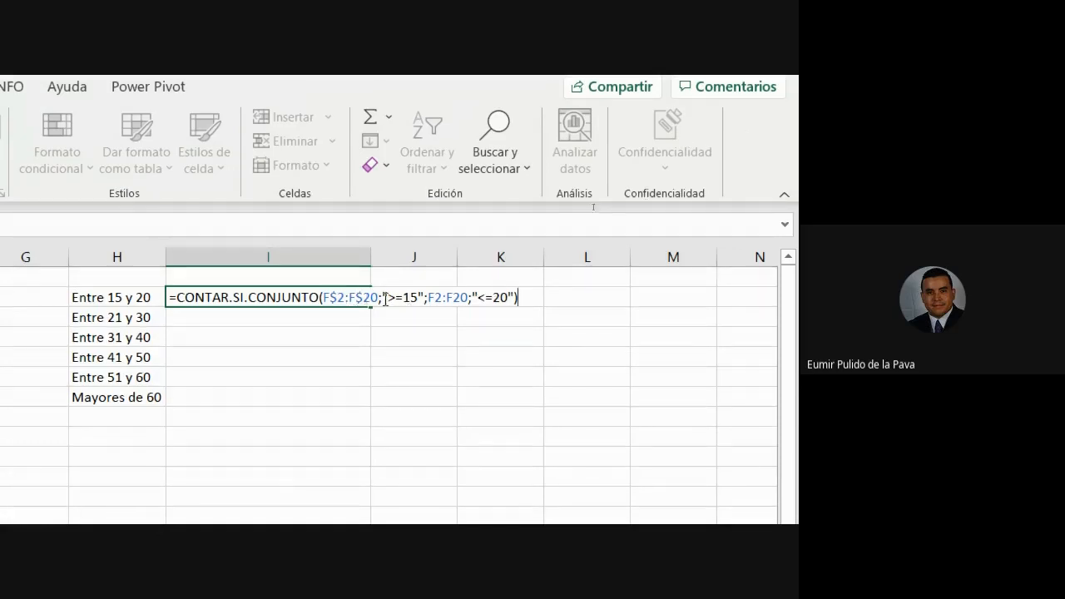
pyautogui.moveTo(330, 299); pyautogui.dragTo(515, 297)
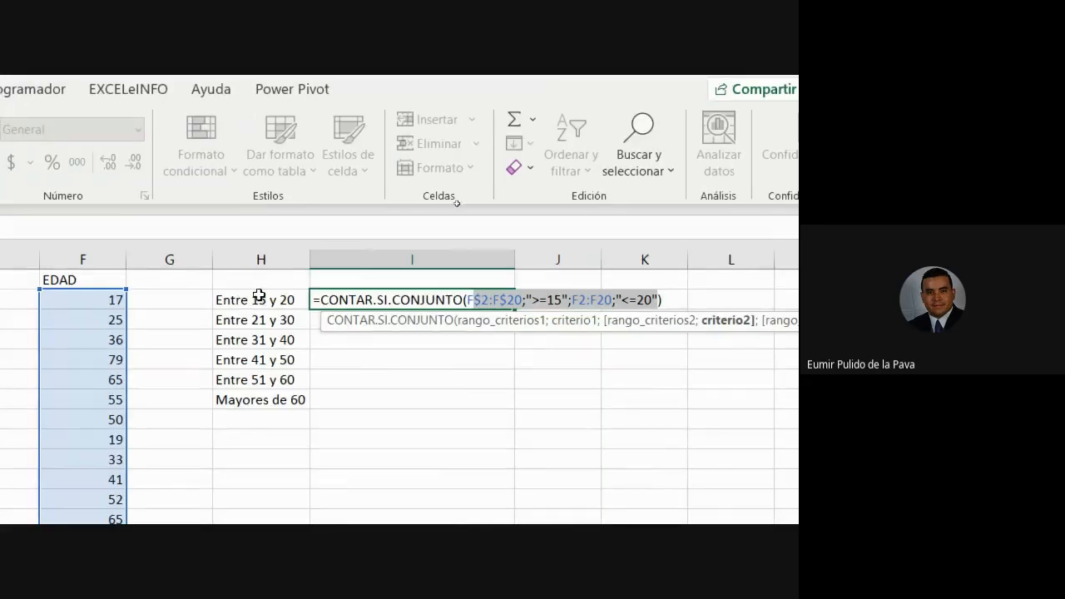
pyautogui.press('Return')
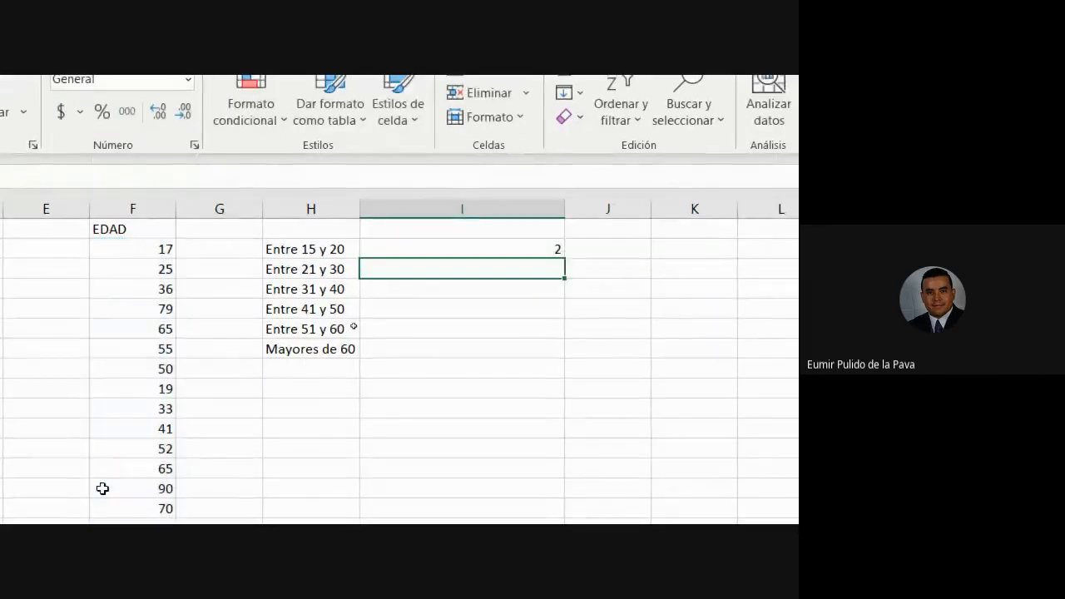
# Highlight the ages 17 and 19 in the EDAD column with a blue fill.
pyautogui.click(140, 247)
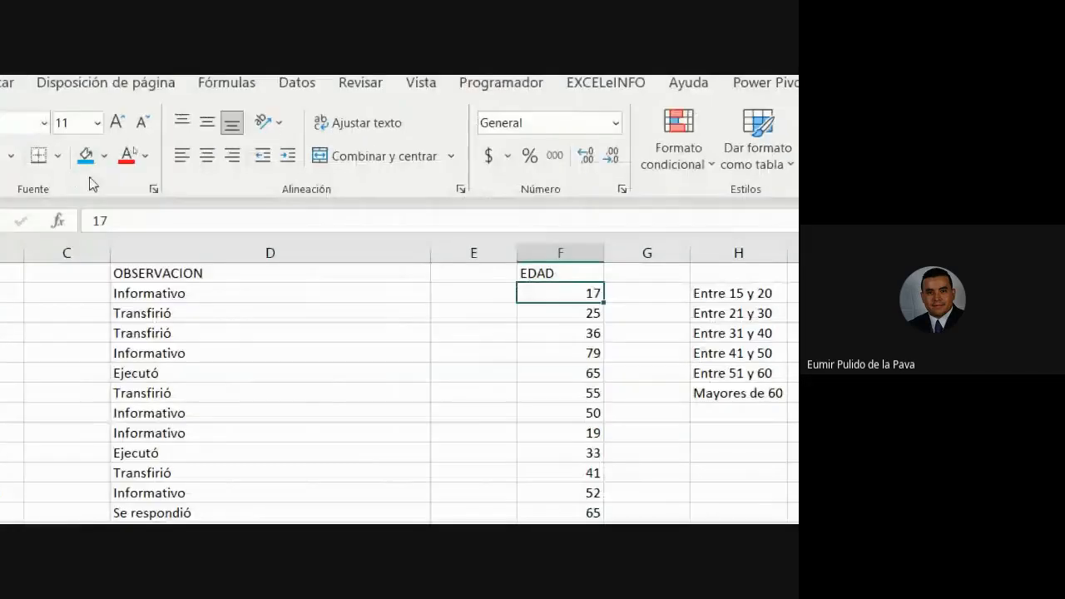
pyautogui.click(87, 158)
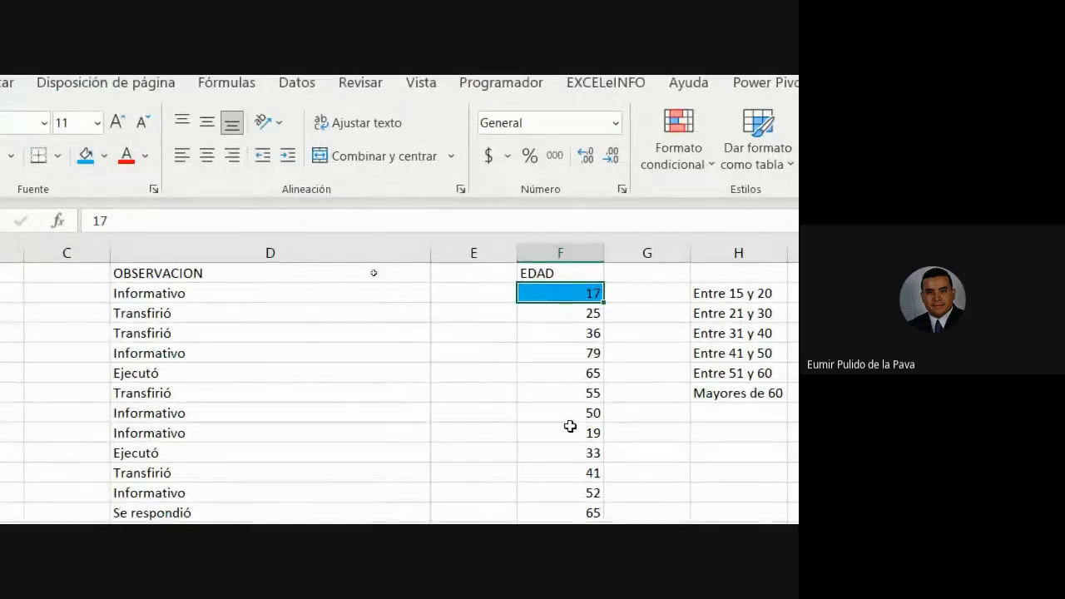
pyautogui.click(569, 432)
pyautogui.click(121, 156)
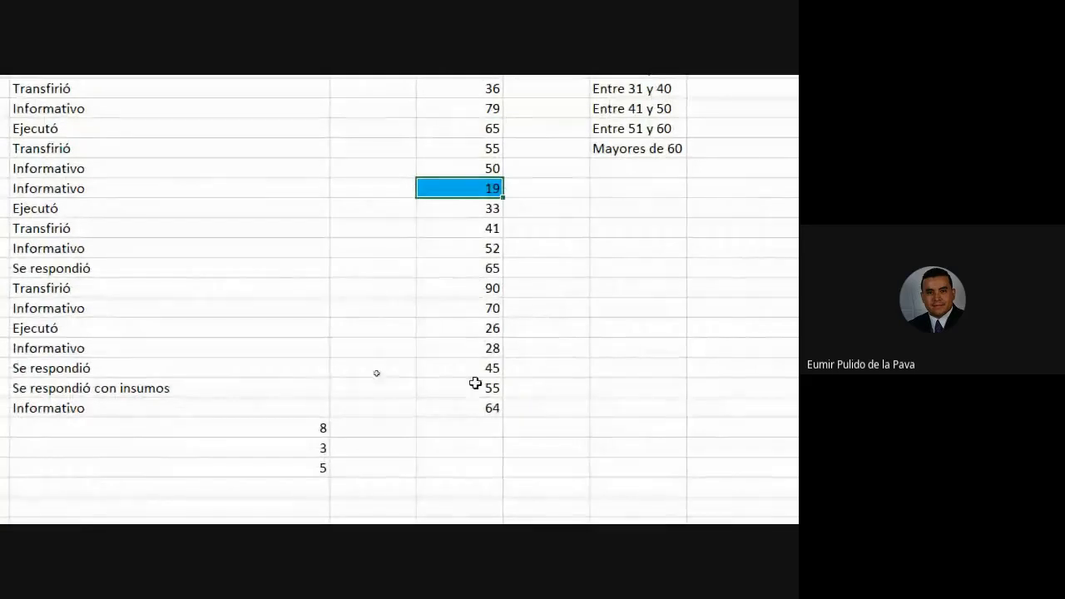
# Try copying the I2 formula down to I3 and inspect the ranges in the copy.
pyautogui.click(390, 256)
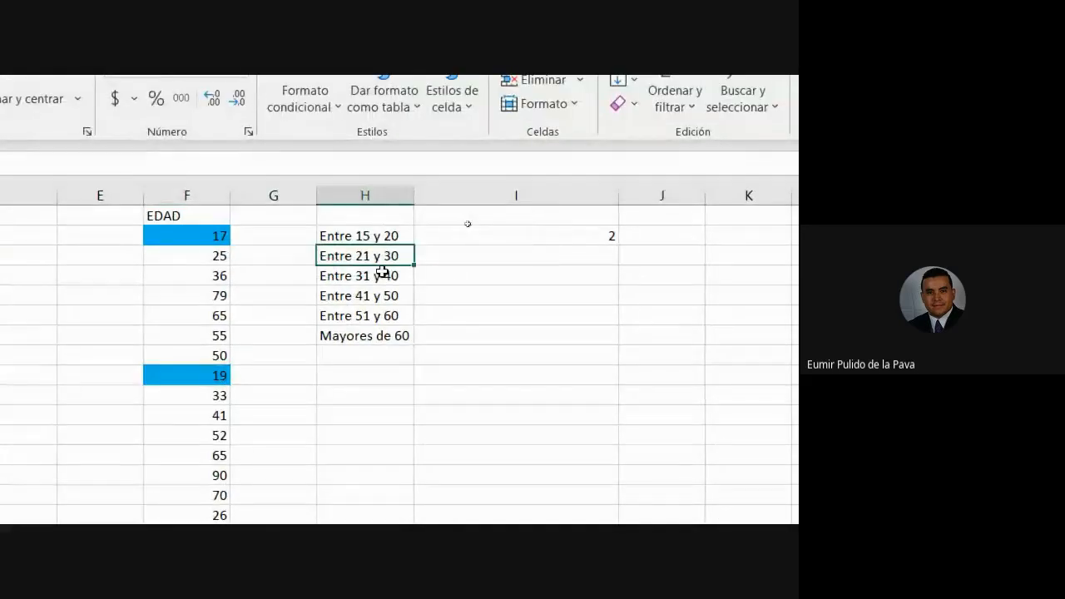
pyautogui.click(549, 236)
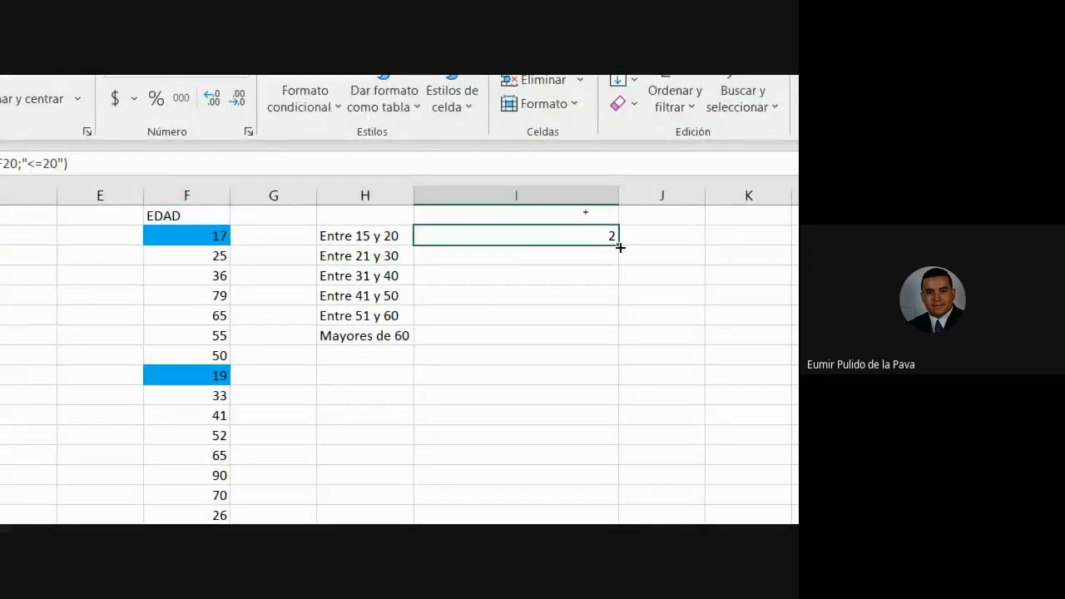
pyautogui.moveTo(620, 247); pyautogui.dragTo(582, 259)
pyautogui.doubleClick(576, 257)
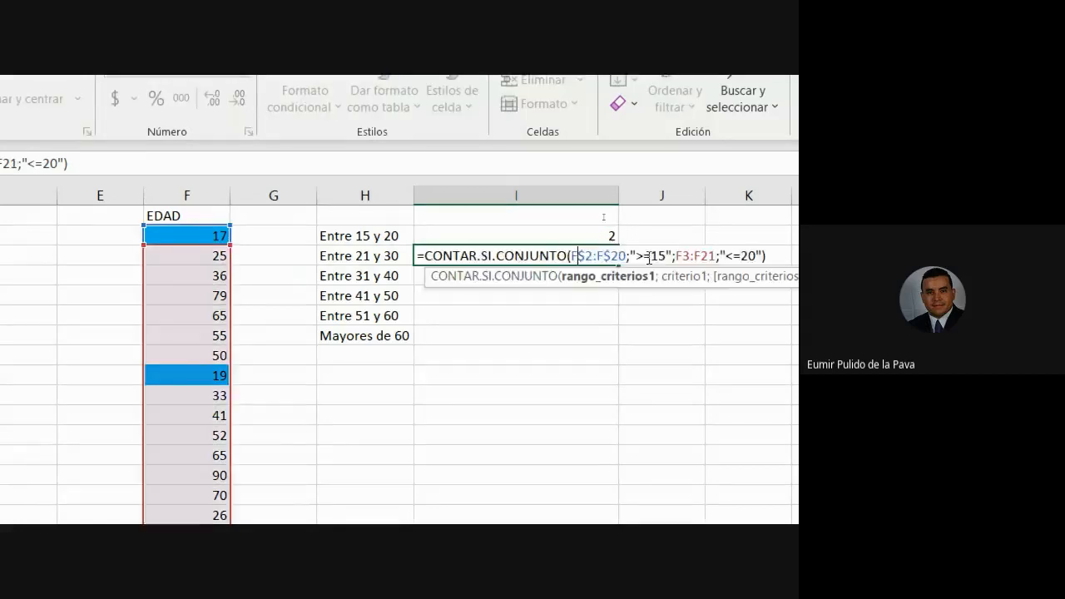
pyautogui.click(415, 255)
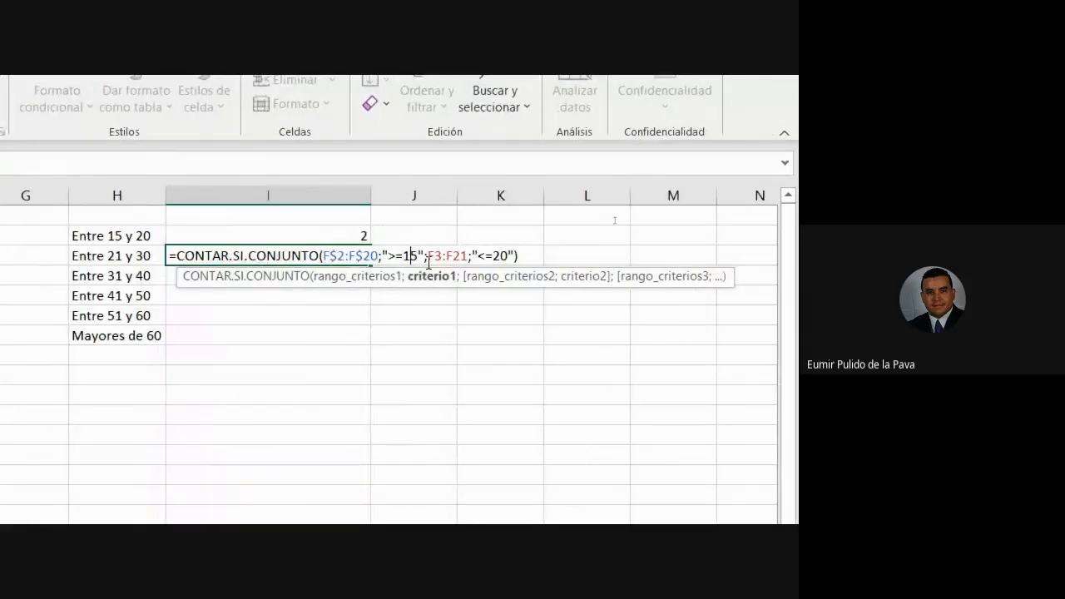
pyautogui.press('Escape')
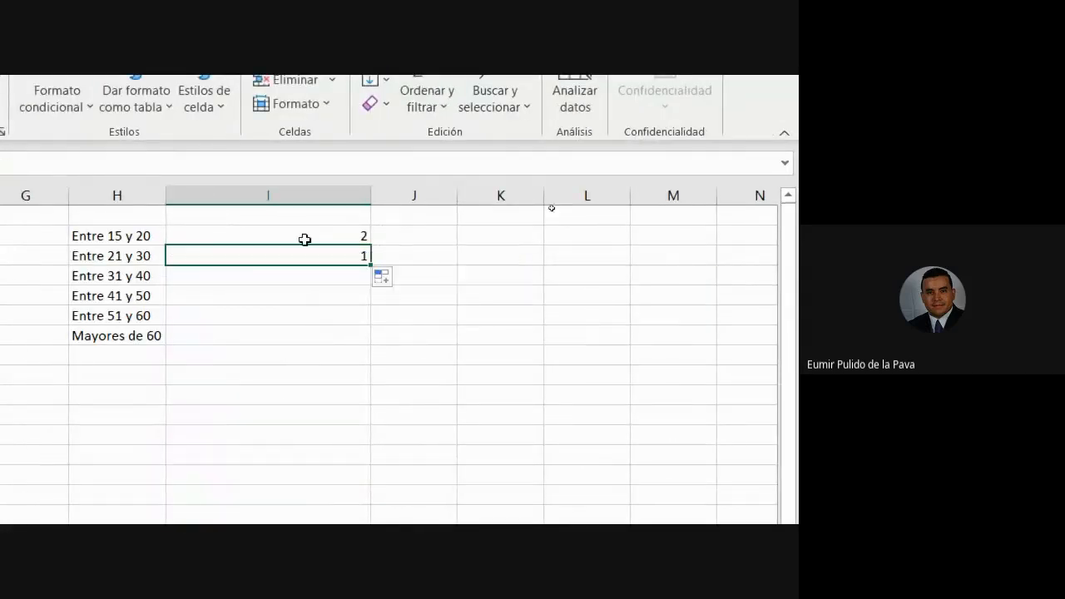
# Lock the rows of the second range in I2 as F$2:F$20 and fill the formula down to I7.
pyautogui.doubleClick(301, 237)
pyautogui.moveTo(434, 237); pyautogui.dragTo(455, 238)
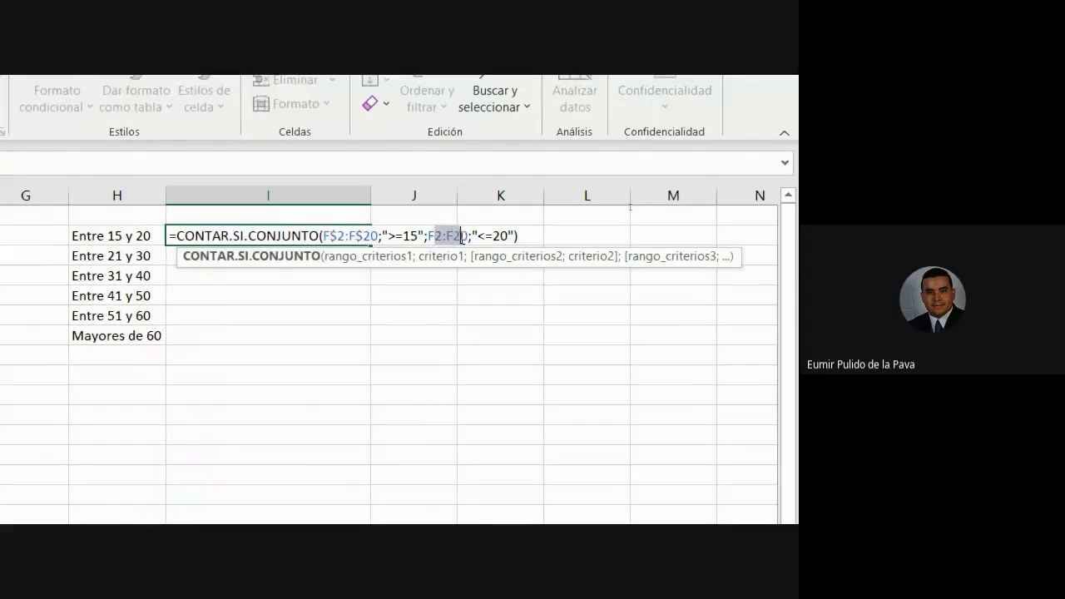
pyautogui.press('F4')
pyautogui.press('F4')
pyautogui.press('Return')
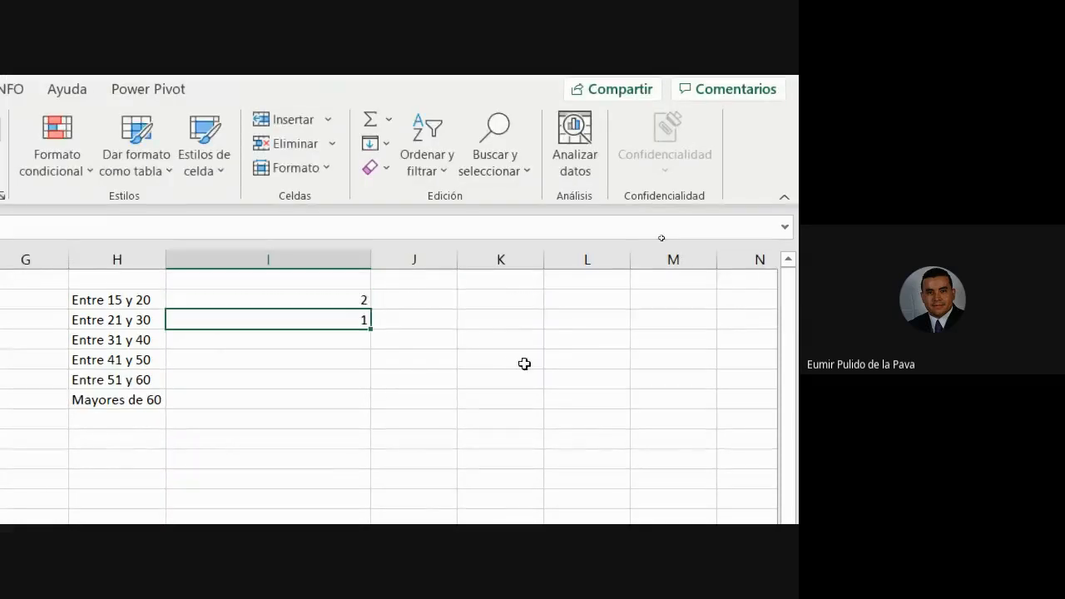
pyautogui.click(347, 291)
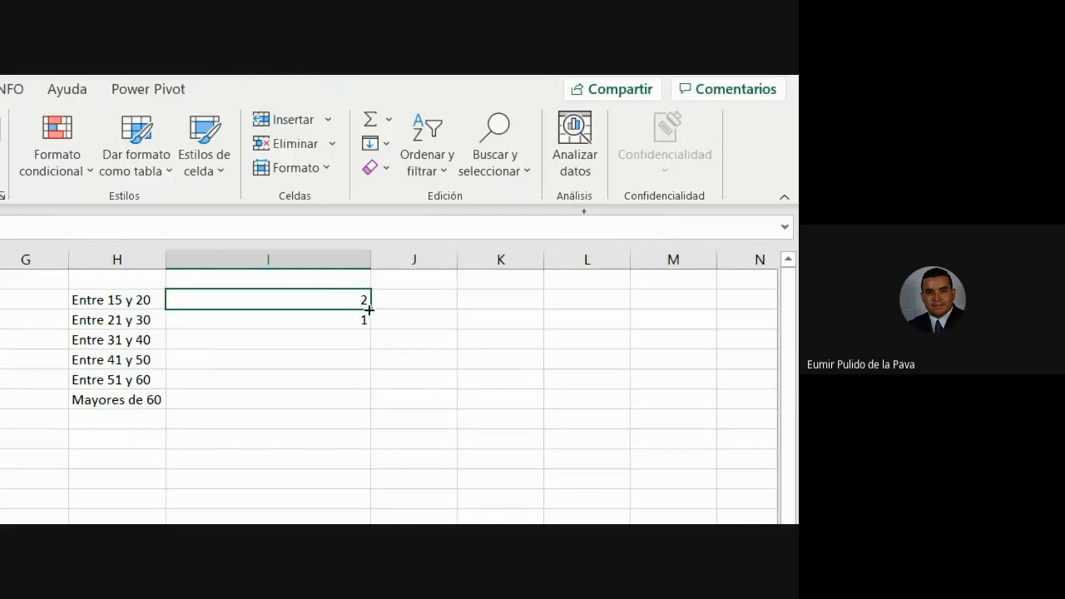
pyautogui.moveTo(371, 309); pyautogui.dragTo(374, 403)
# Change the criteria of the Entre 21 y 30 formula in I3 to ">=21" and "<=30".
pyautogui.doubleClick(345, 320)
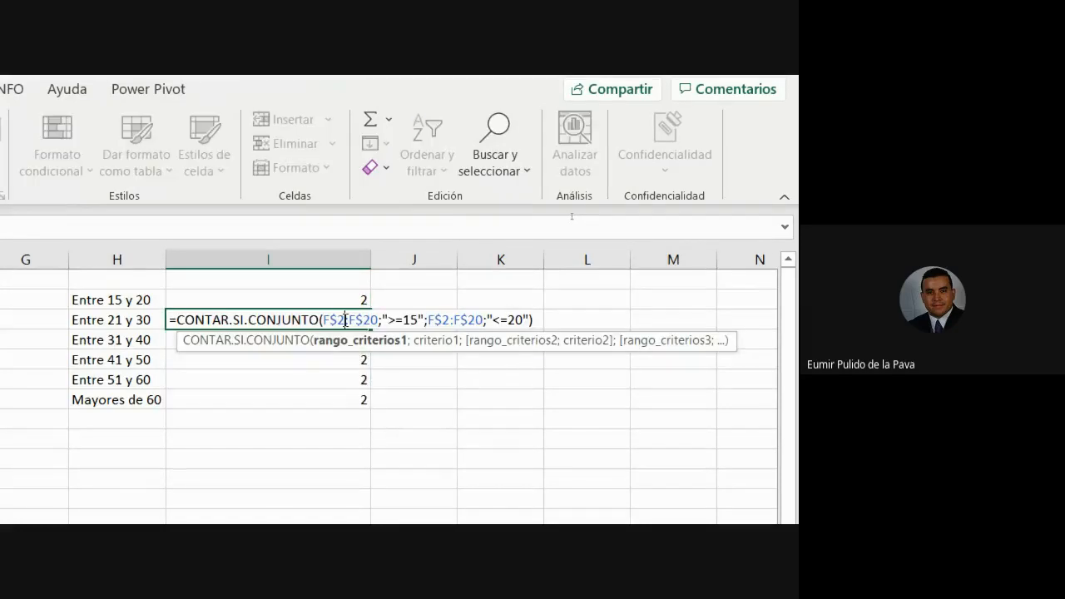
pyautogui.click(418, 321)
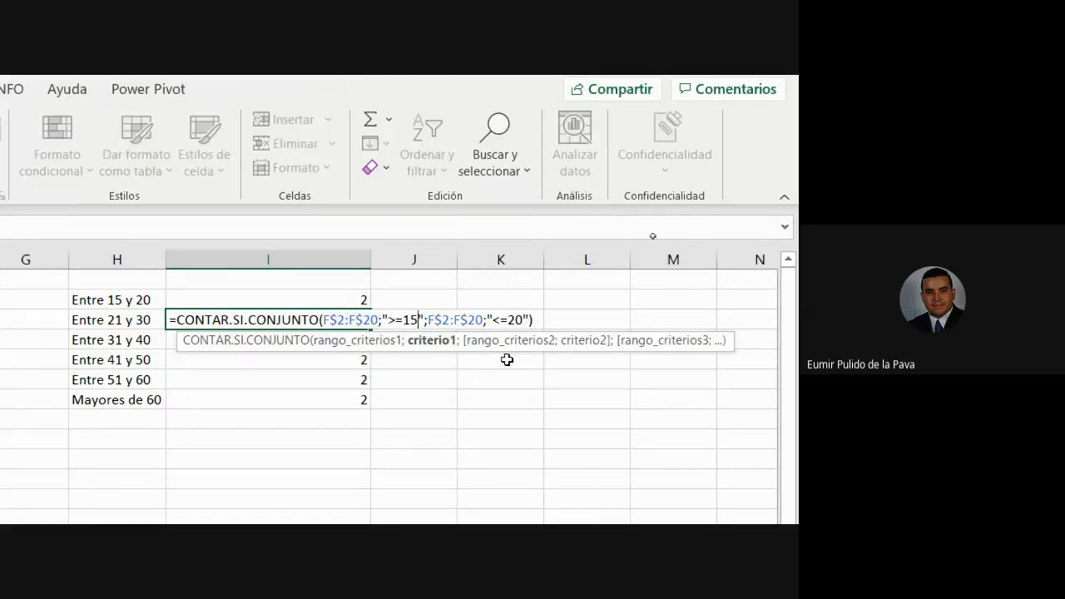
pyautogui.press('BackSpace')
pyautogui.write('21')
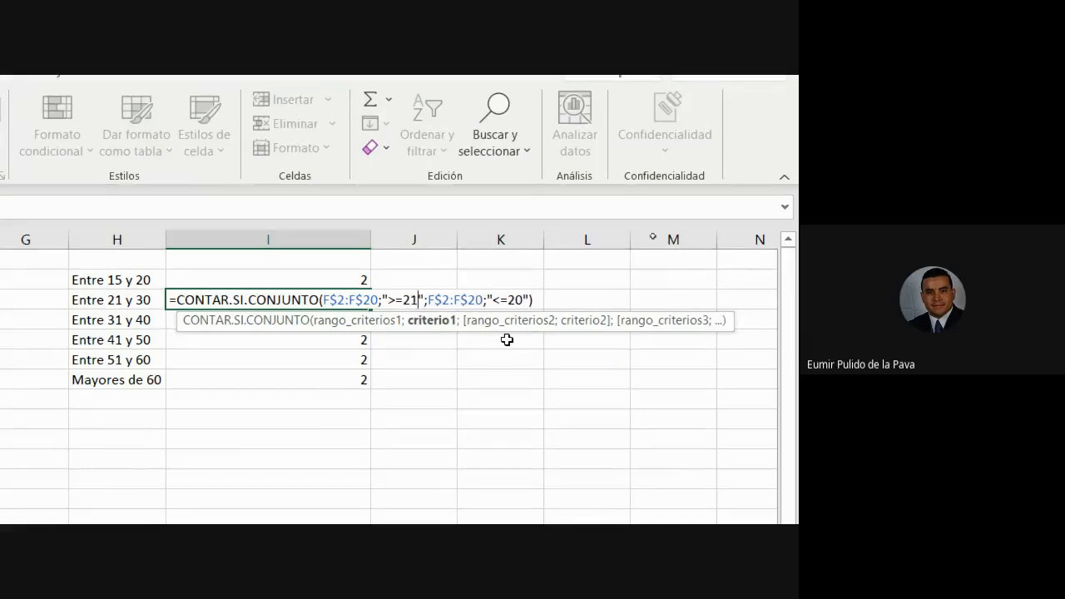
pyautogui.click(514, 300)
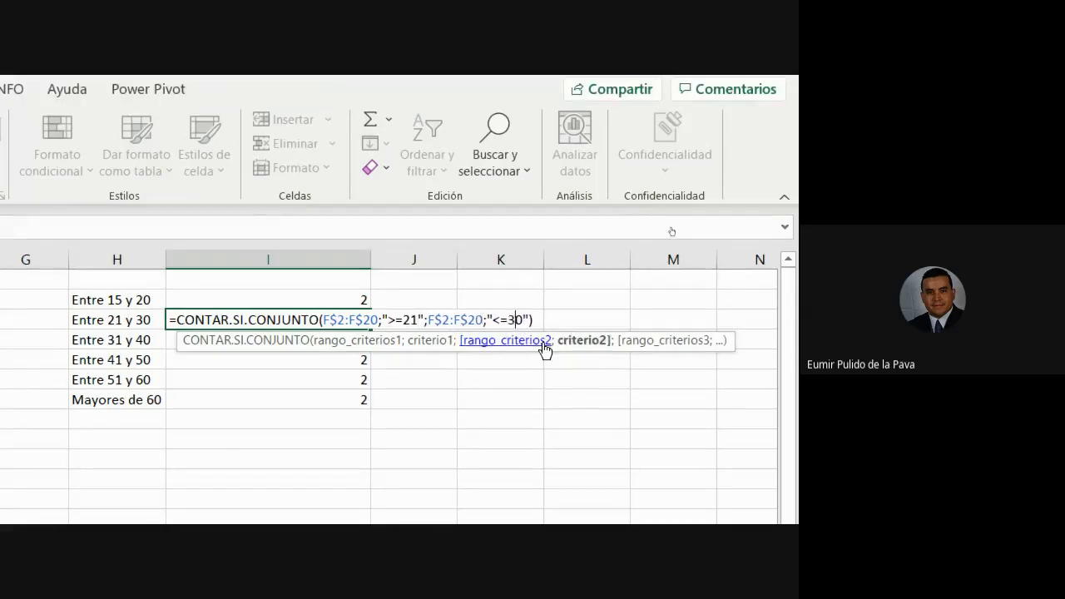
pyautogui.write('3')
pyautogui.press('Return')
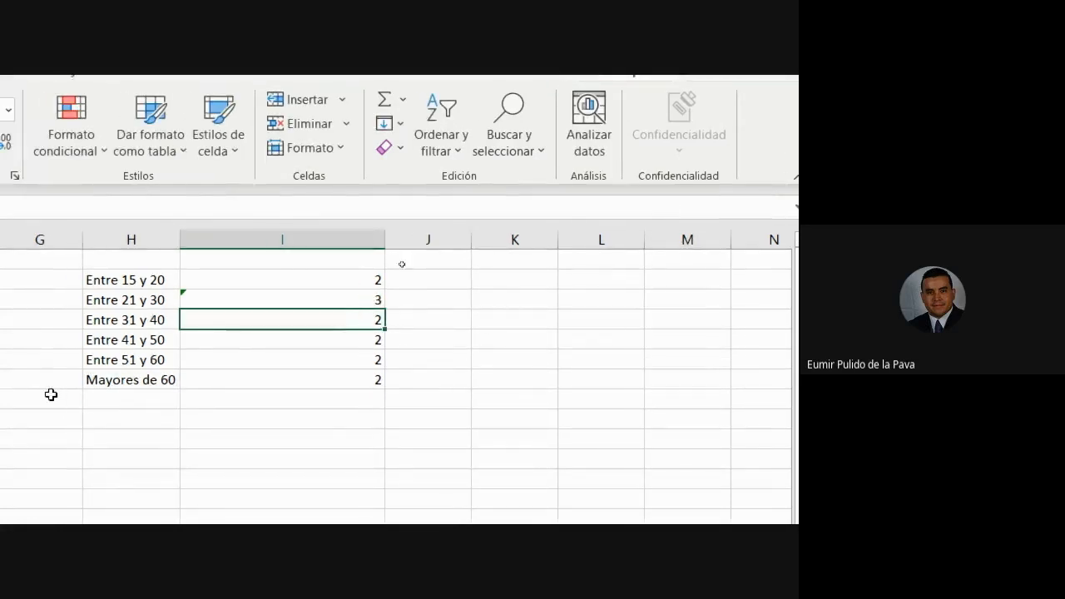
# Highlight the ages 25, 26 and 28 in the EDAD column with a yellow fill.
pyautogui.click(477, 297)
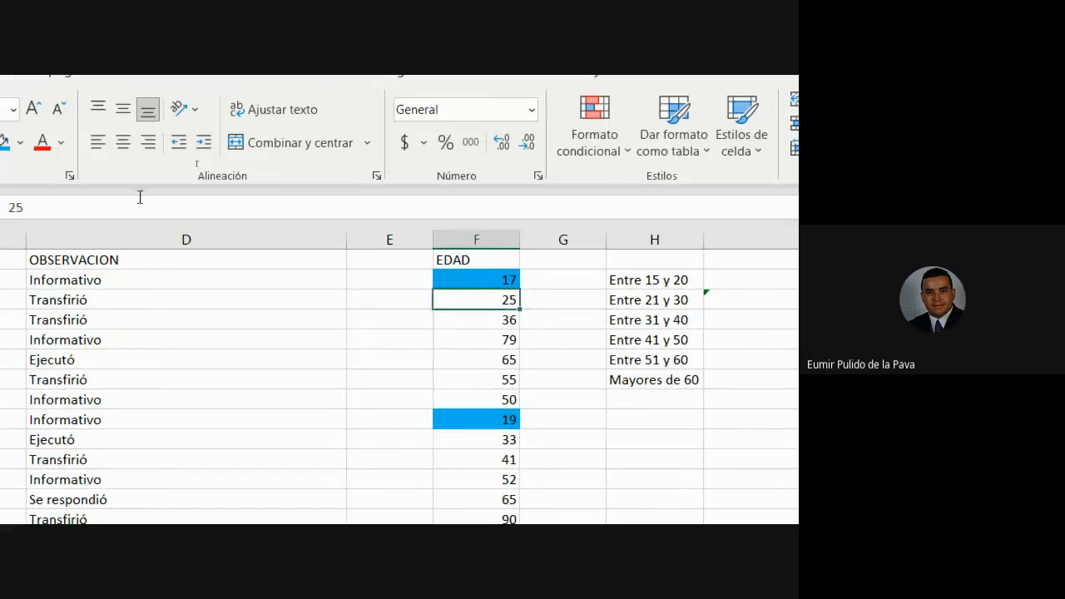
pyautogui.click(20, 142)
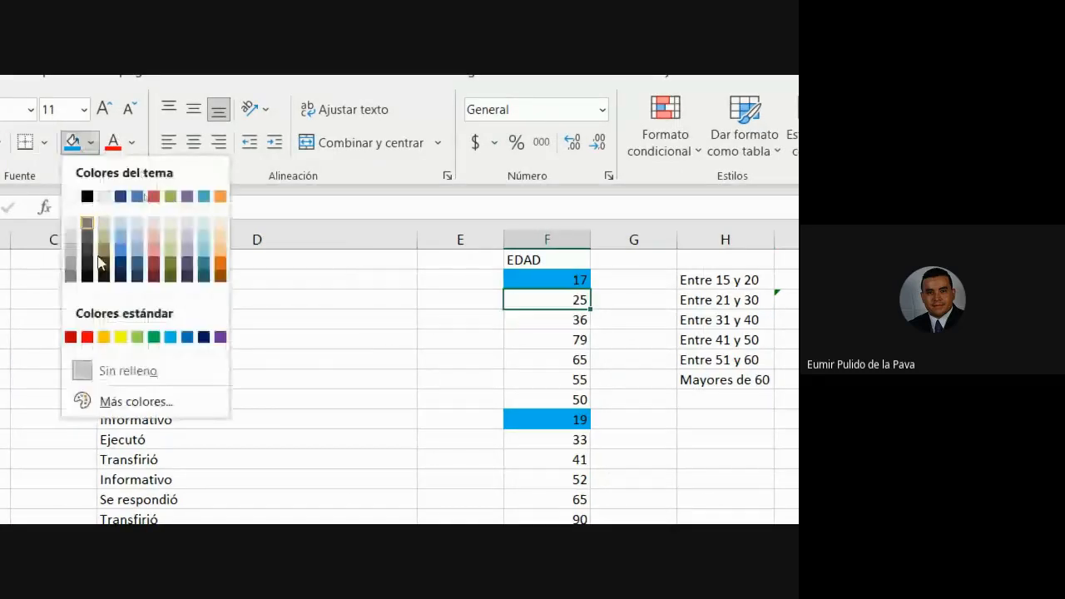
pyautogui.click(120, 336)
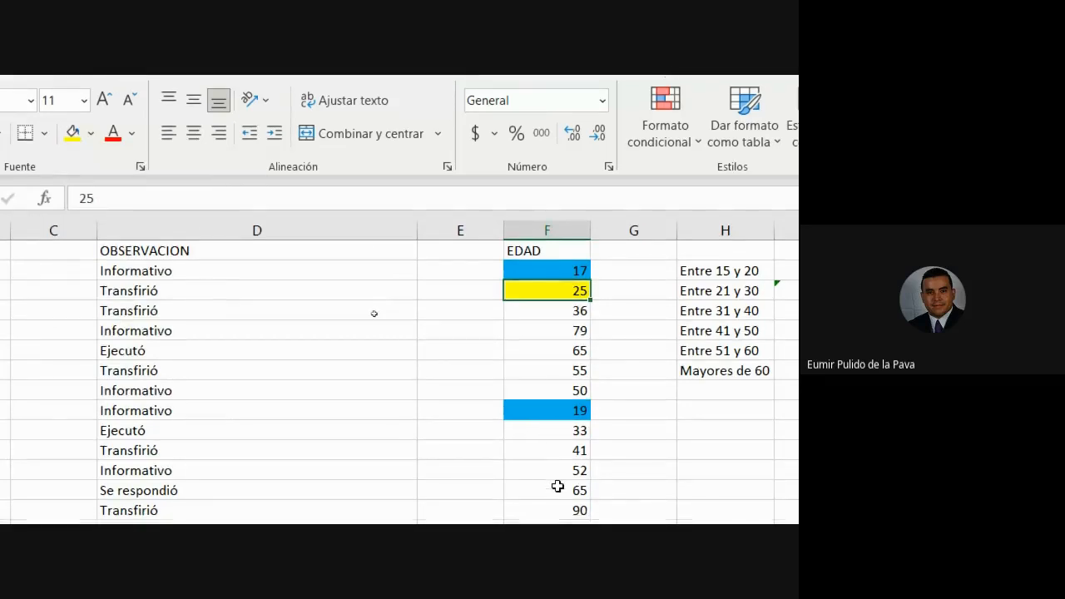
pyautogui.click(568, 409)
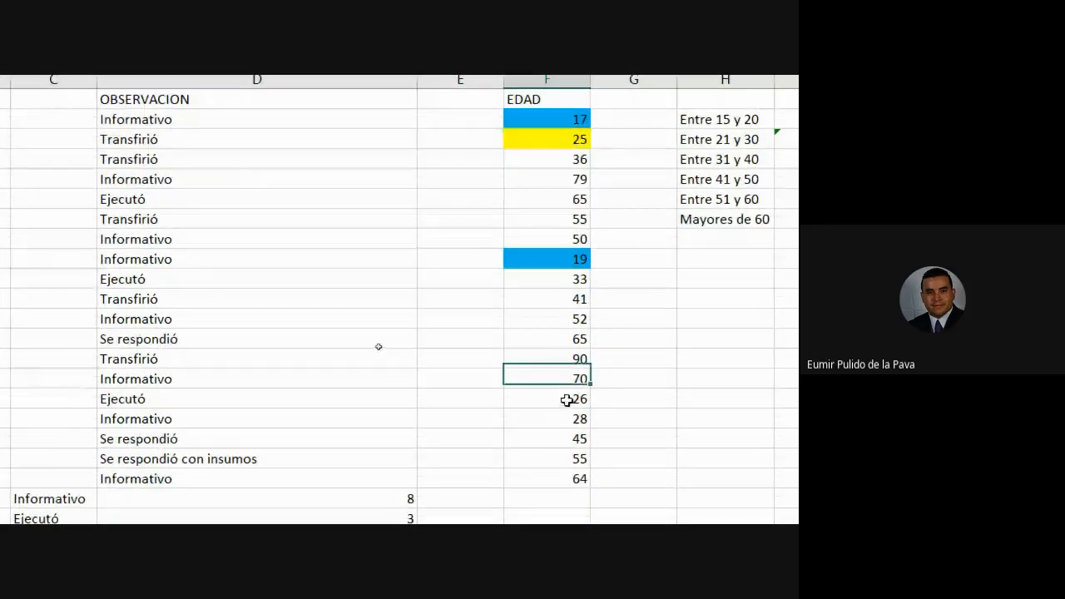
pyautogui.keyDown('ctrl'); pyautogui.click(566, 430); pyautogui.keyUp('ctrl')
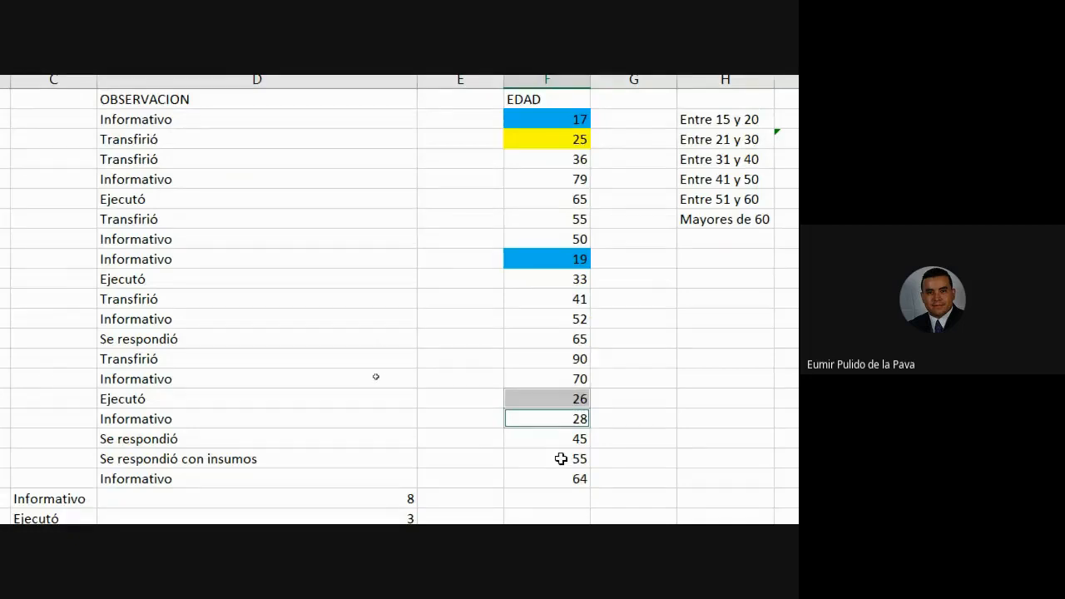
pyautogui.click(75, 106)
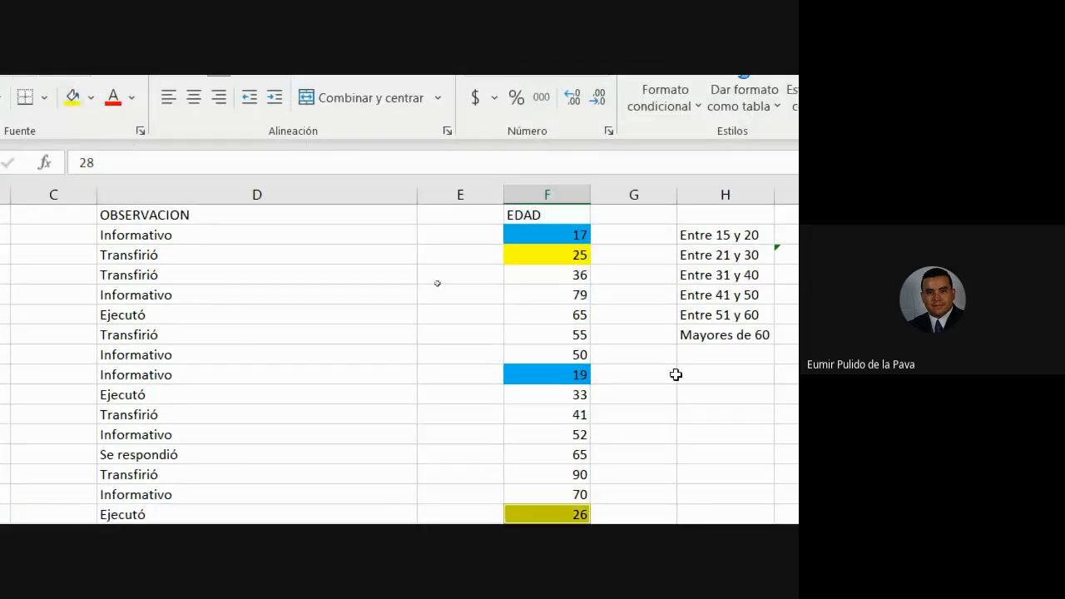
pyautogui.click(753, 484)
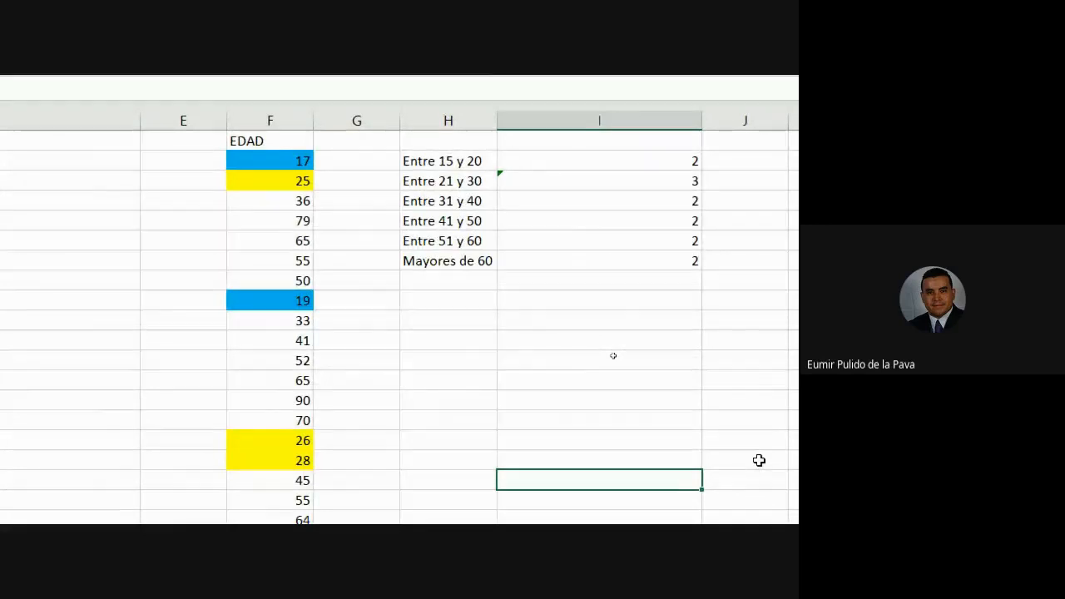
# Review the CONTAR.SI.CONJUNTO formula for Entre 15 y 20 in I2 and the blue-marked ages in the EDAD column.
pyautogui.click(475, 173)
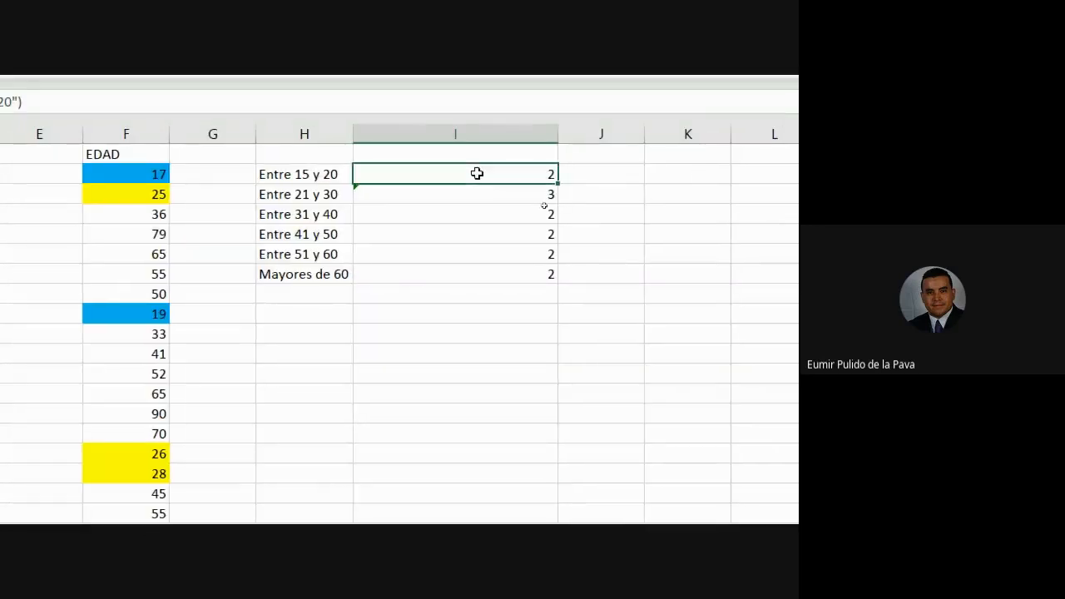
pyautogui.doubleClick(475, 173)
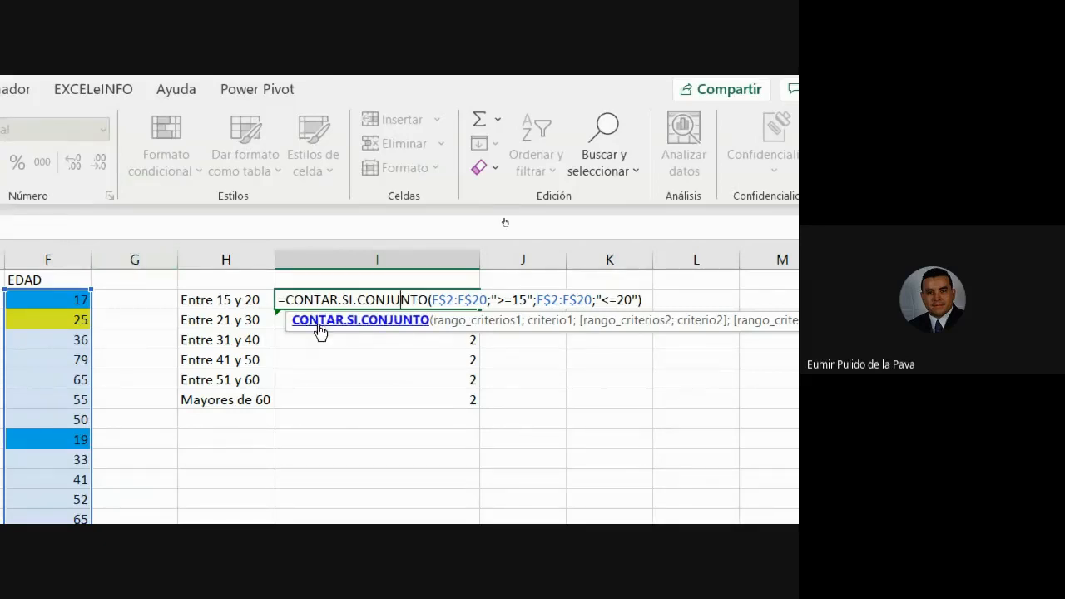
pyautogui.hotkey('shift', 'Left')
pyautogui.hotkey('shift', 'Left')
pyautogui.hotkey('shift', 'Left')
pyautogui.hotkey('shift', 'Left')
pyautogui.hotkey('shift', 'Left')
pyautogui.hotkey('shift', 'Left')
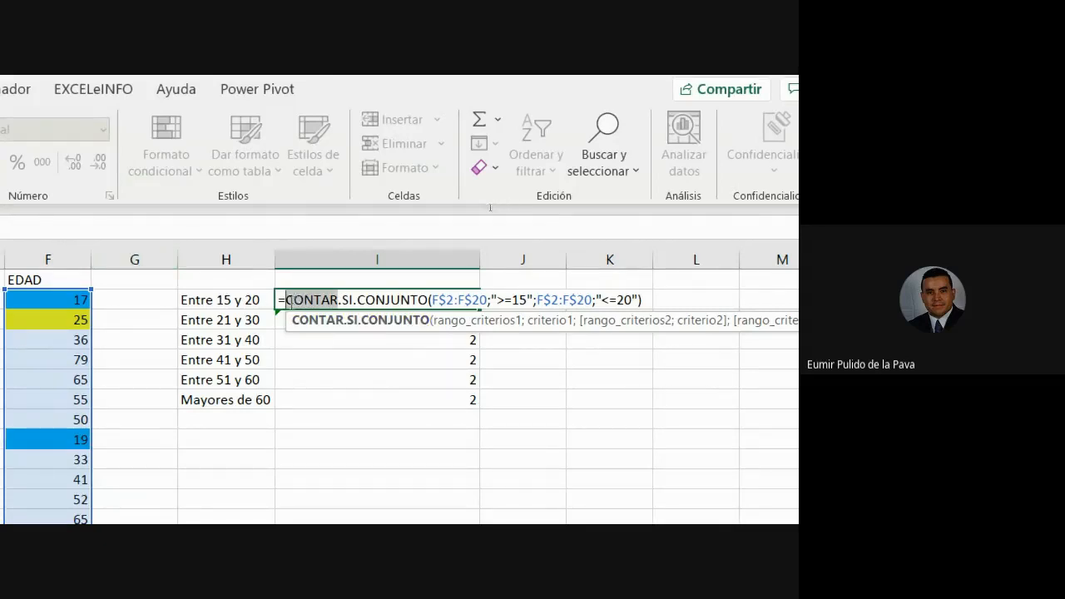
pyautogui.press('Escape')
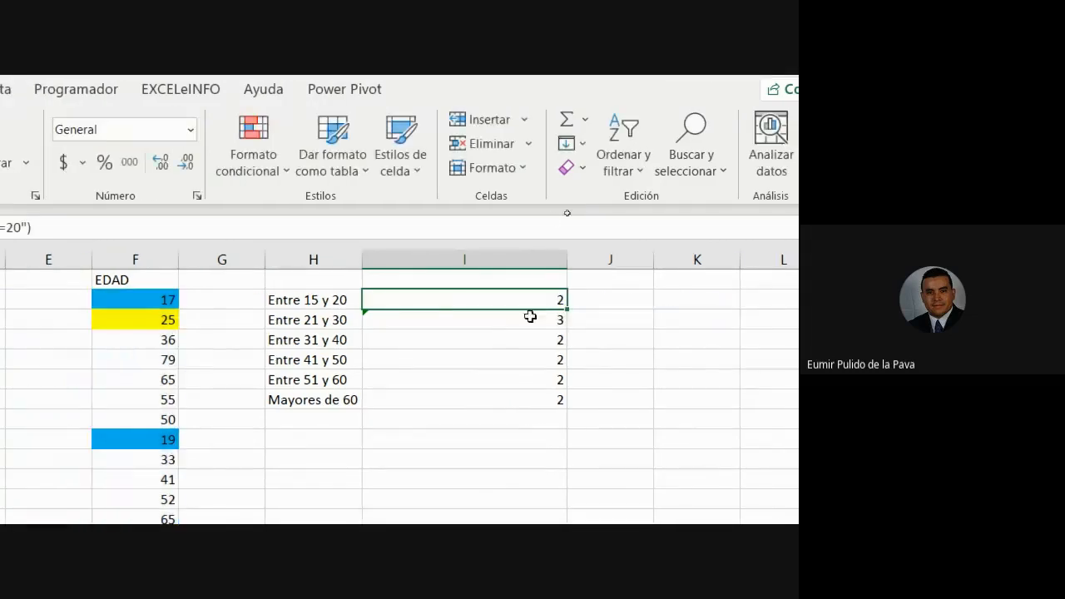
pyautogui.click(188, 297)
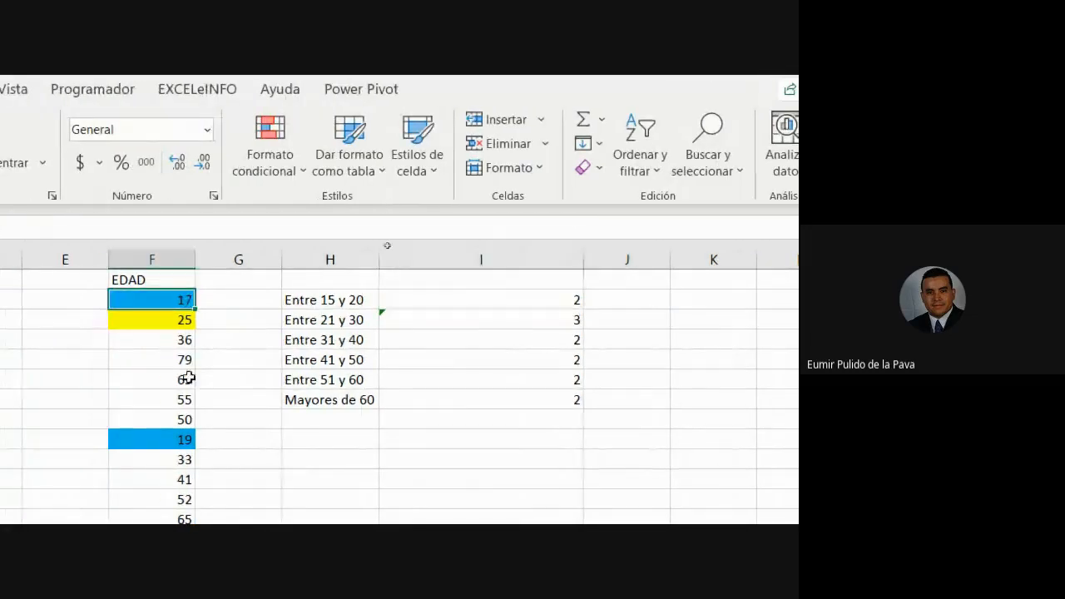
pyautogui.keyDown('ctrl'); pyautogui.click(176, 438); pyautogui.keyUp('ctrl')
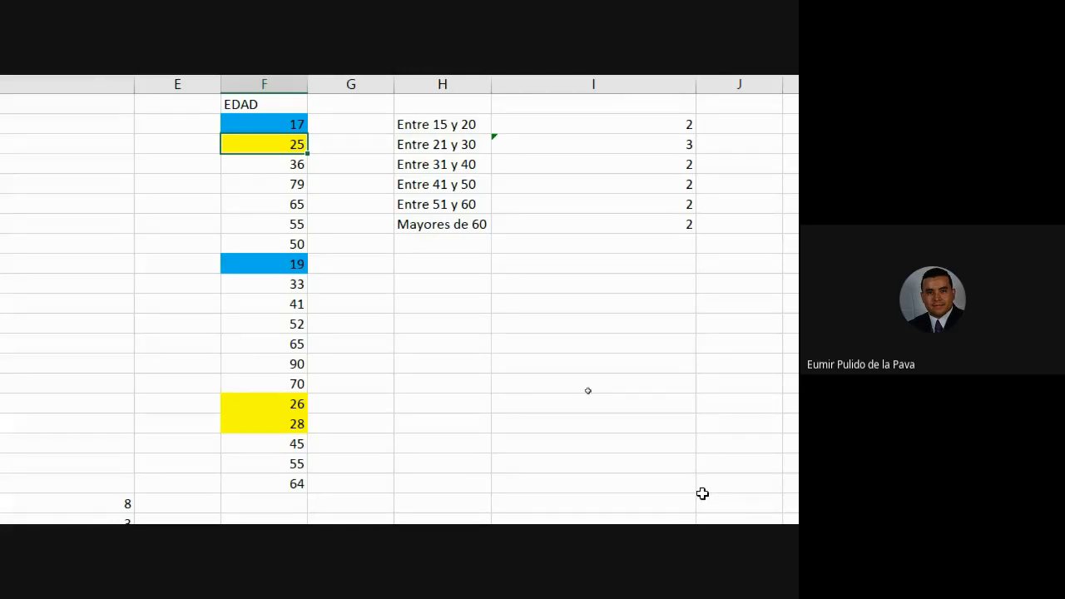
# Switch to the Google Meet call in Chrome to check the participants and messages, and return to the Excel workbook.
pyautogui.hscroll(3, 702, 494)
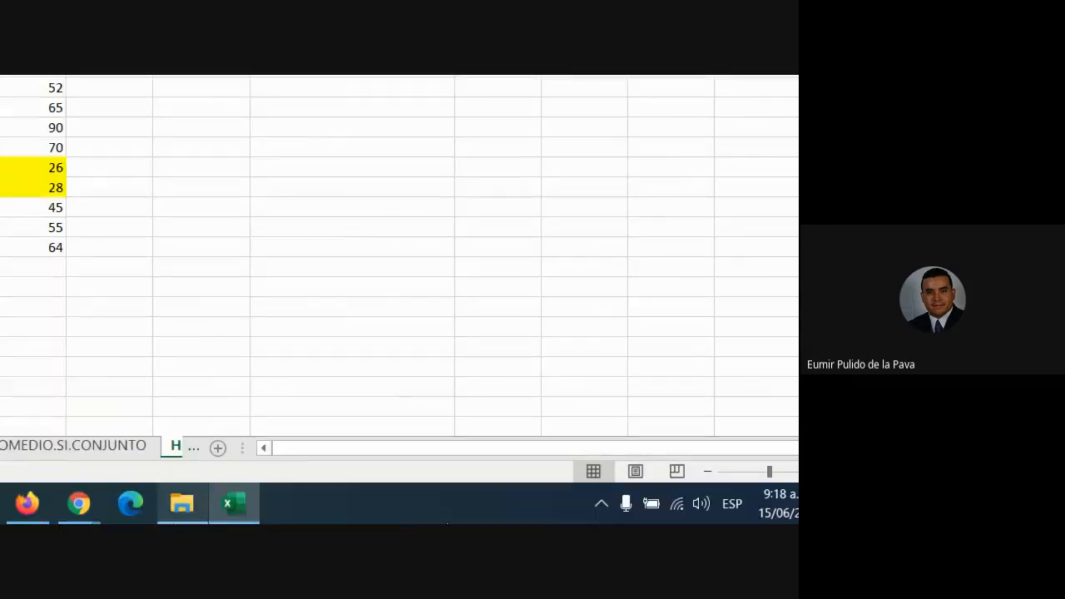
pyautogui.click(285, 506)
pyautogui.click(220, 425)
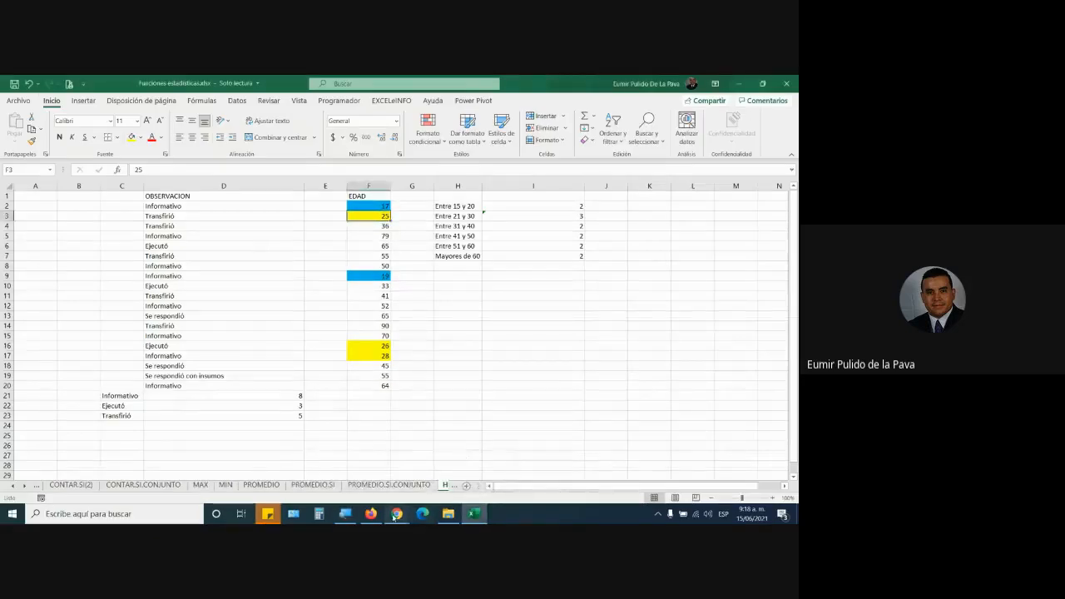
pyautogui.moveTo(397, 513)
pyautogui.click(348, 463)
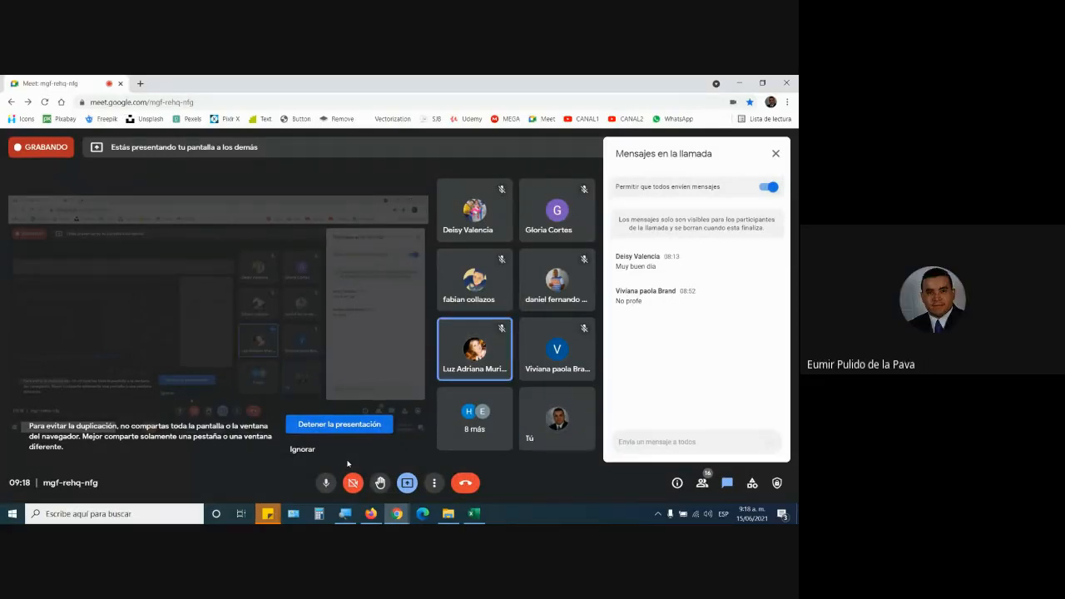
pyautogui.click(476, 514)
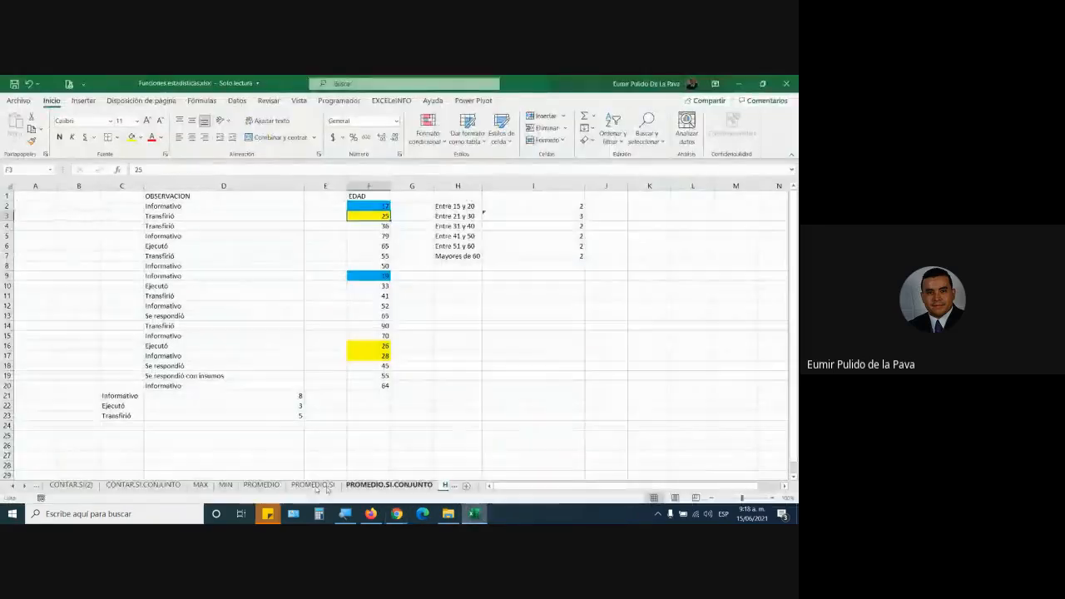
# On the MAX sheet, enter =MAX(D3:D13) in answer cell B14 to find the largest box stock.
pyautogui.click(201, 484)
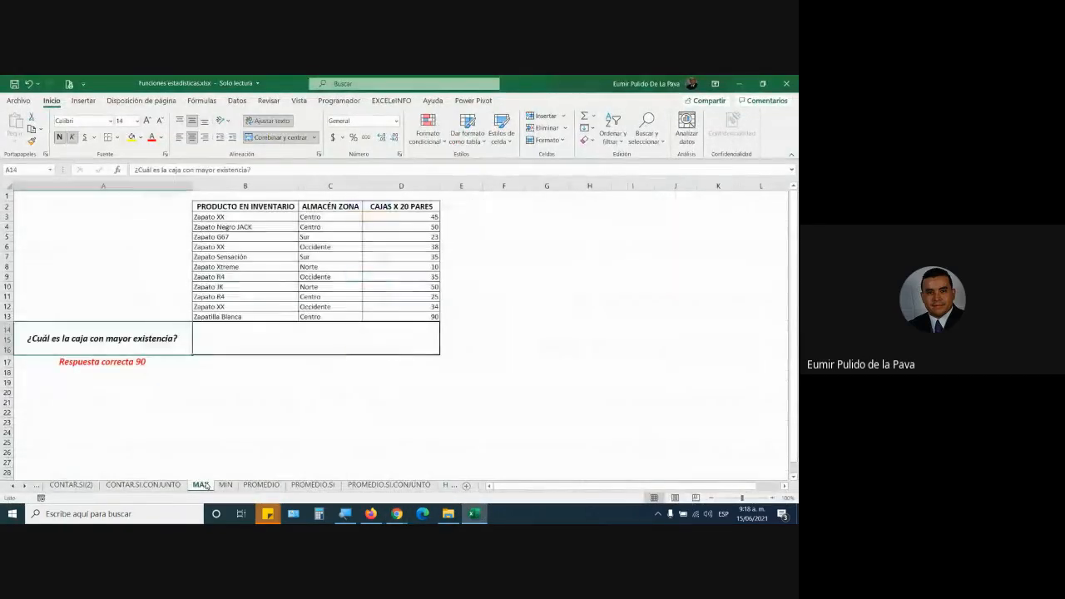
pyautogui.click(241, 342)
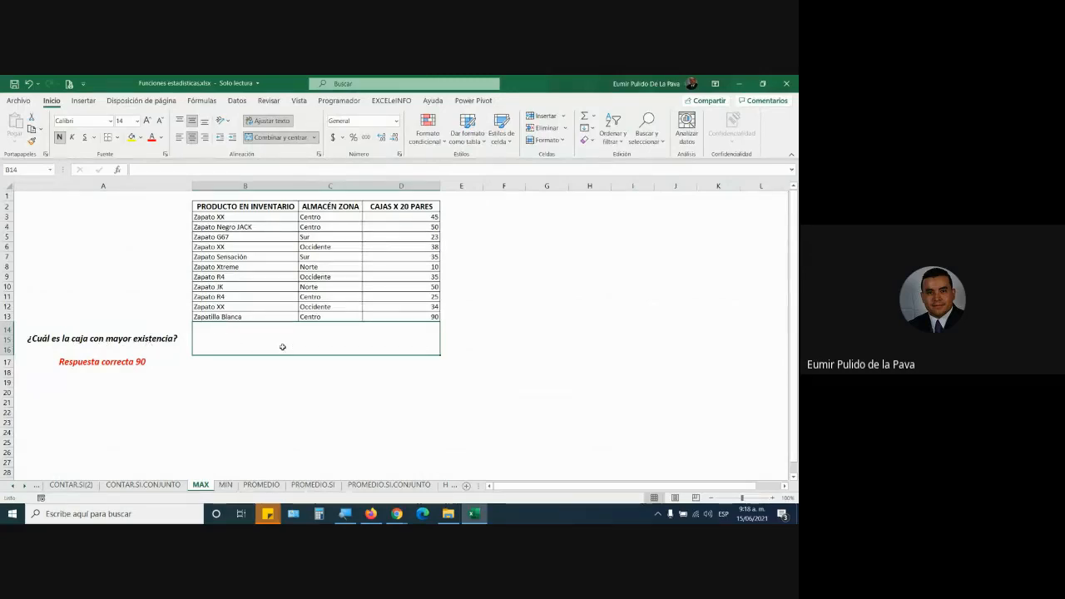
pyautogui.write('=max')
pyautogui.press('Tab')
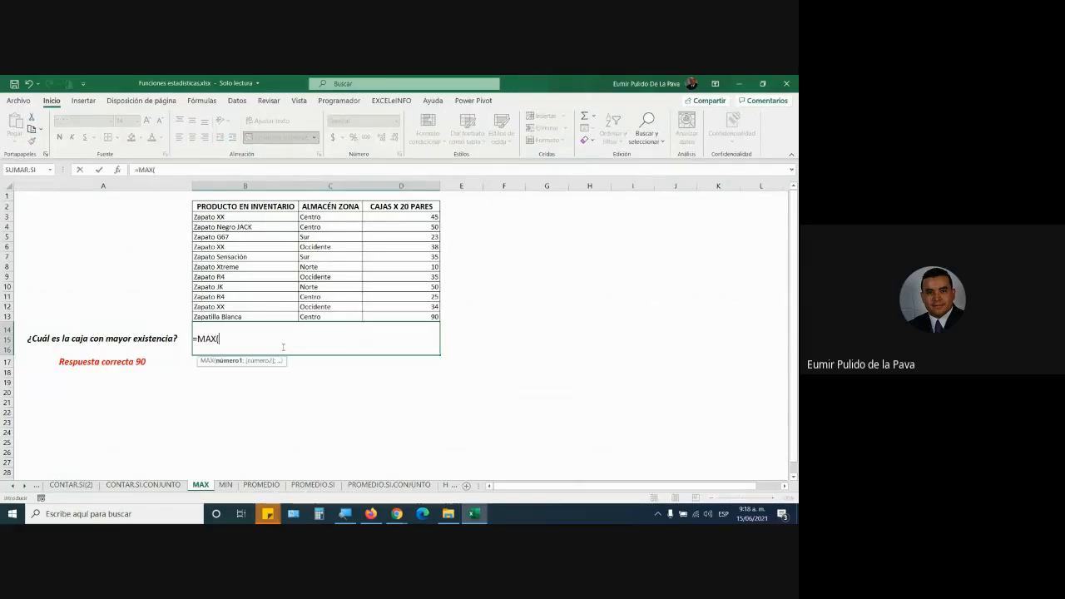
pyautogui.moveTo(401, 216); pyautogui.dragTo(404, 317)
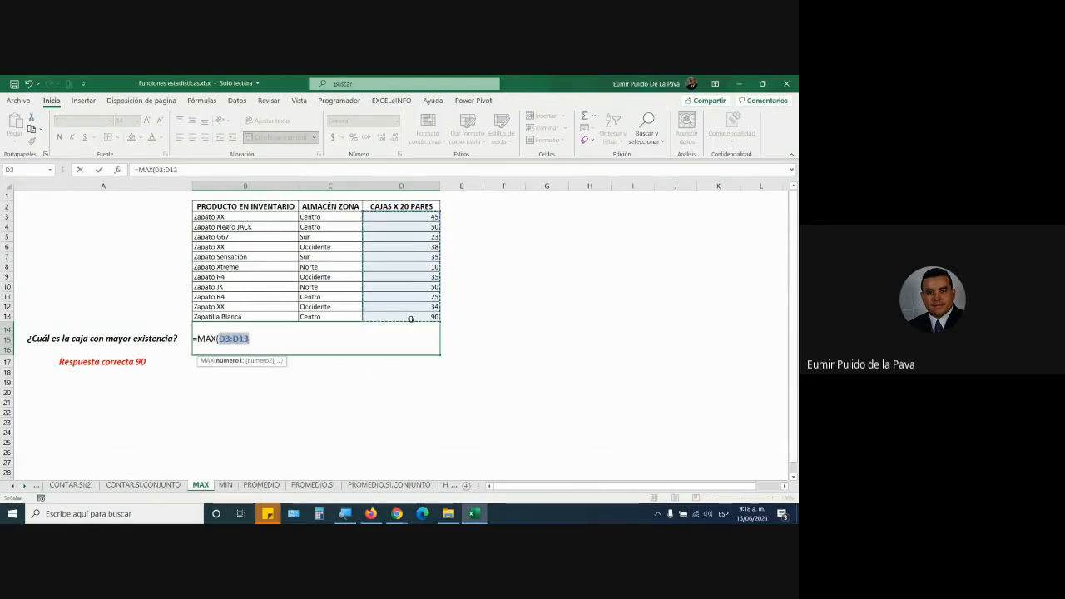
pyautogui.write(')')
pyautogui.press('Return')
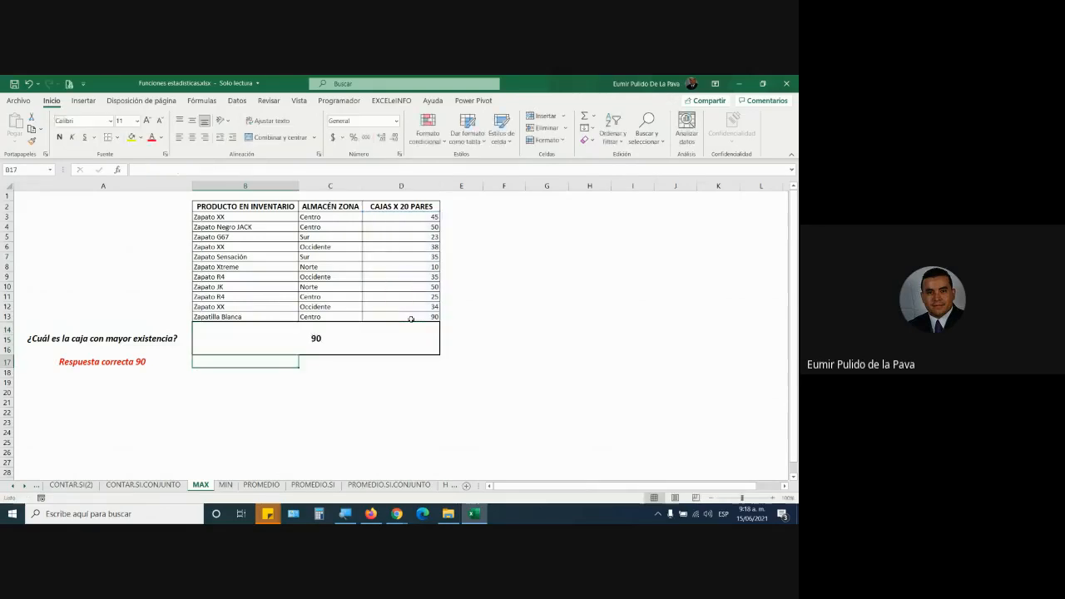
# Set the Zapato G67 box quantity in D5 to 230 and review the MAX formula in B14.
pyautogui.click(416, 238)
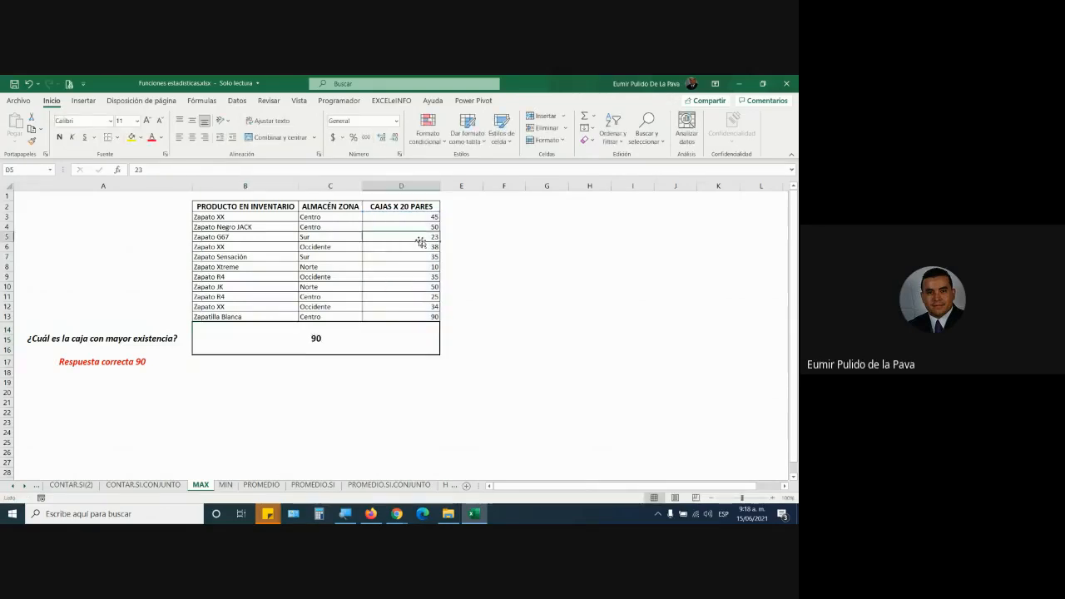
pyautogui.write('230')
pyautogui.press('Return')
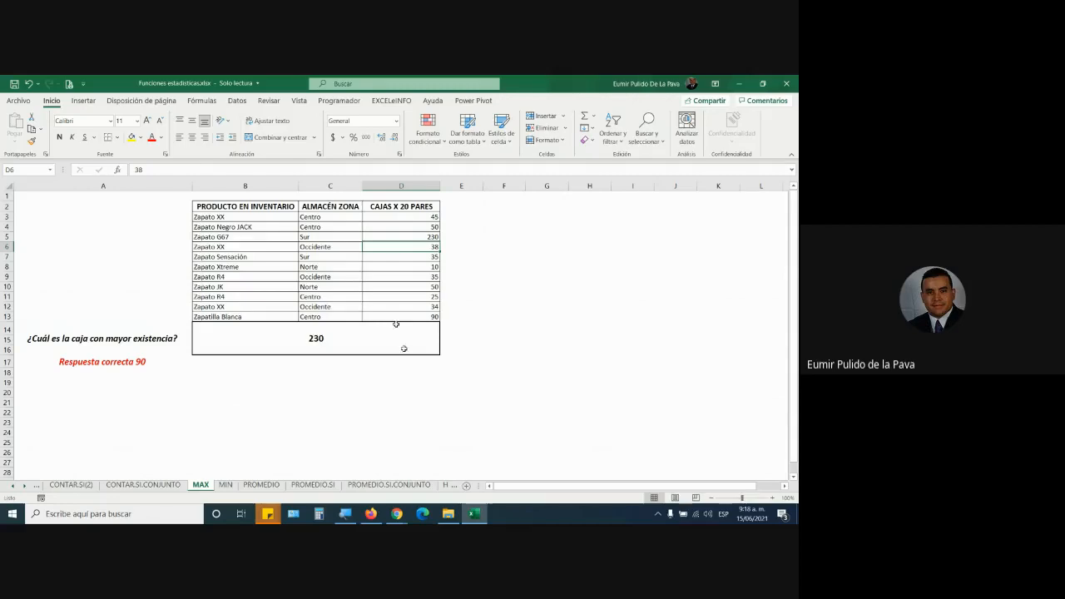
pyautogui.click(329, 343)
pyautogui.doubleClick(331, 344)
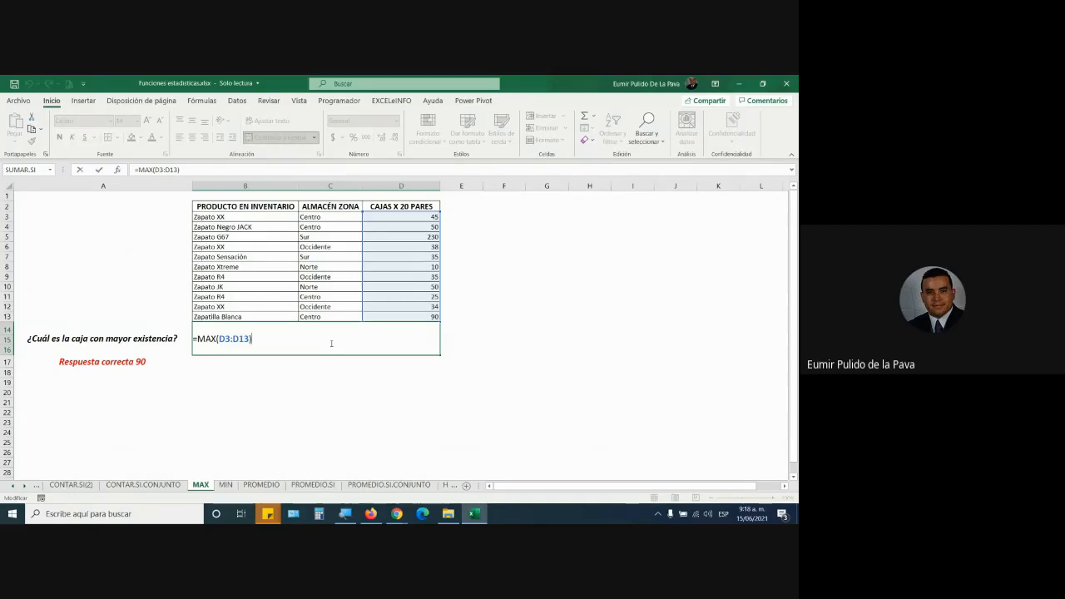
pyautogui.press('Escape')
# On the MIN sheet, enter =MIN(D3:D13) in answer cell B14 to find the smallest box stock.
pyautogui.click(226, 485)
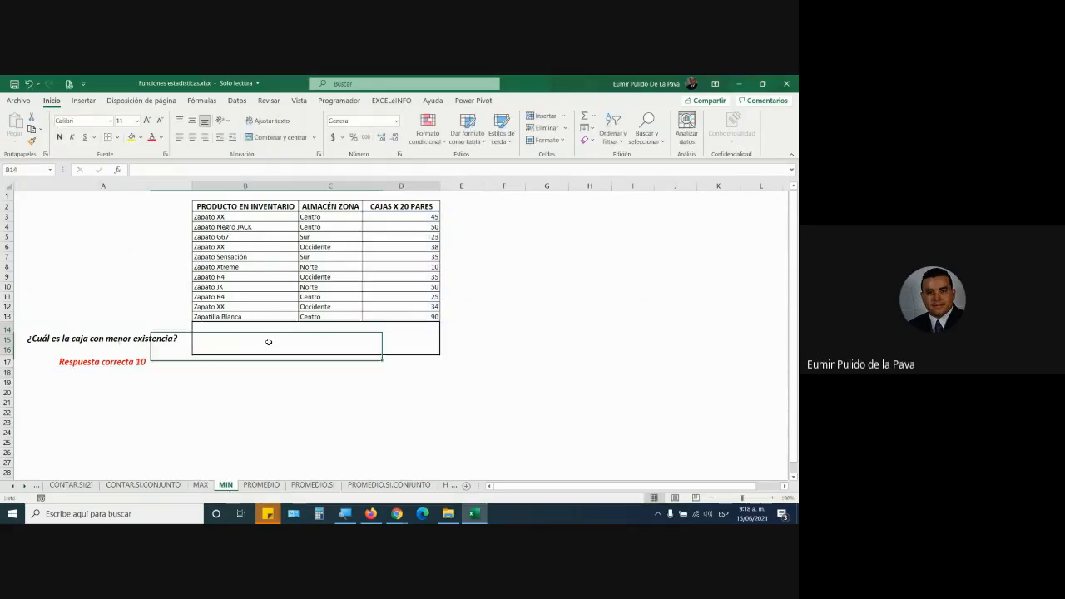
pyautogui.write('=min')
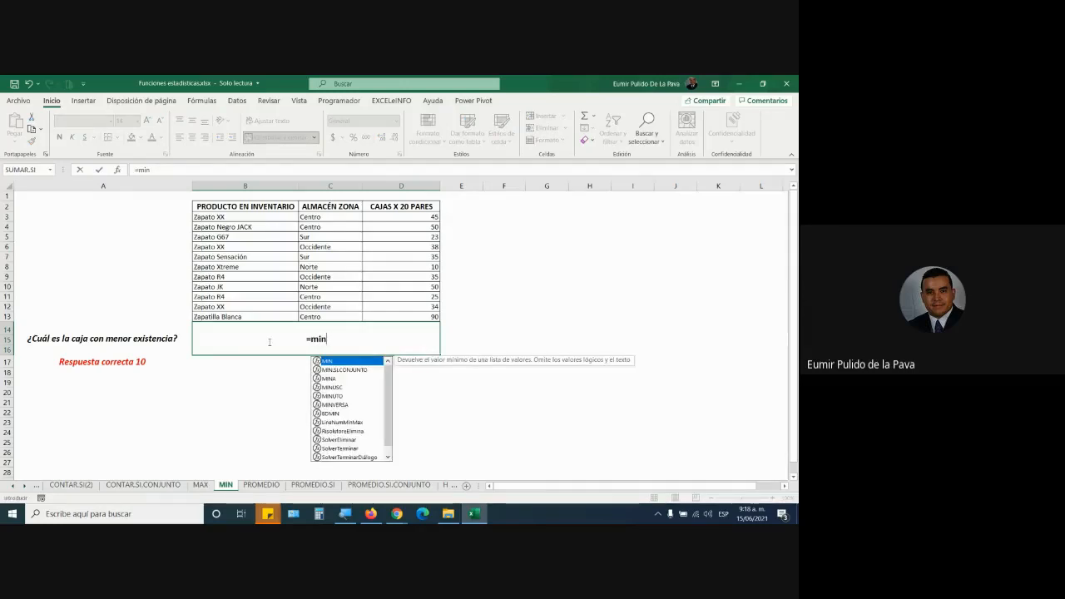
pyautogui.press('Tab')
pyautogui.moveTo(399, 218); pyautogui.dragTo(390, 325)
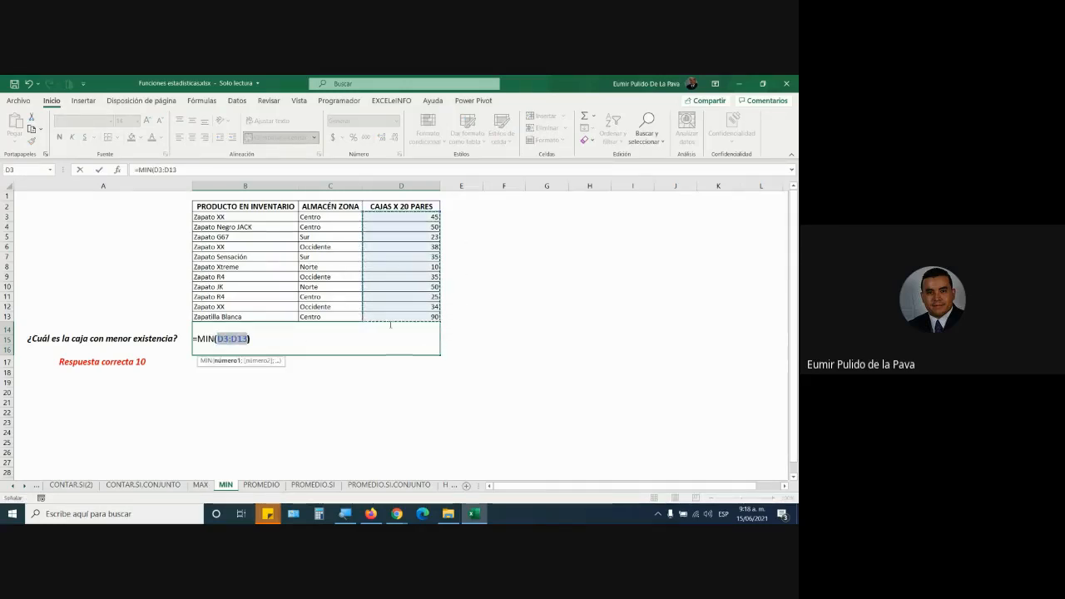
pyautogui.press('Return')
pyautogui.press('Up')
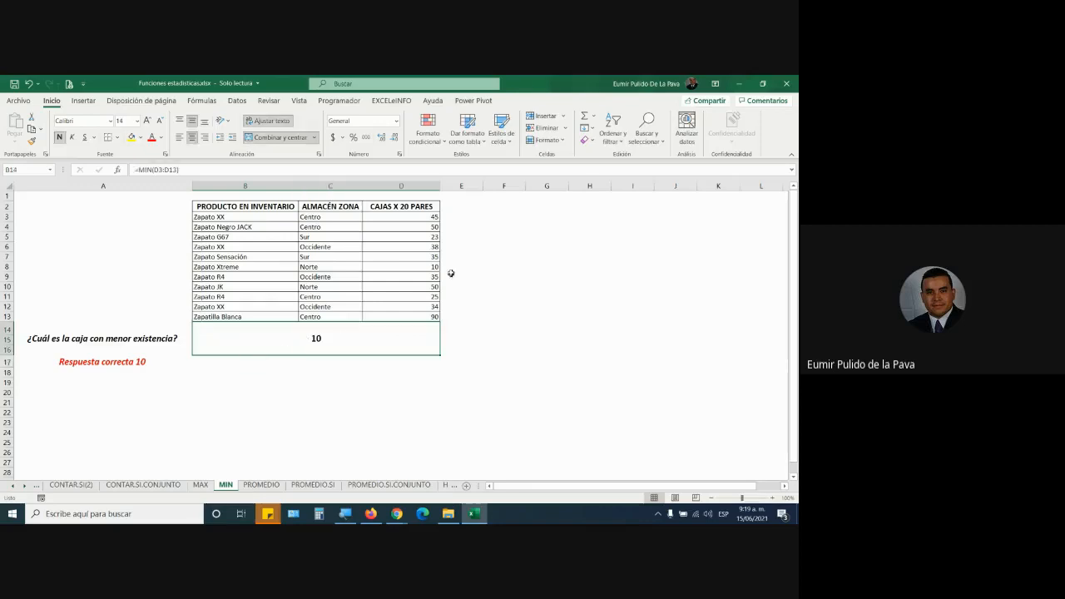
# Set the Zapato Sensación box quantity in D7 to 5 and review the MIN formula in B14.
pyautogui.click(423, 259)
pyautogui.write('5')
pyautogui.press('Return')
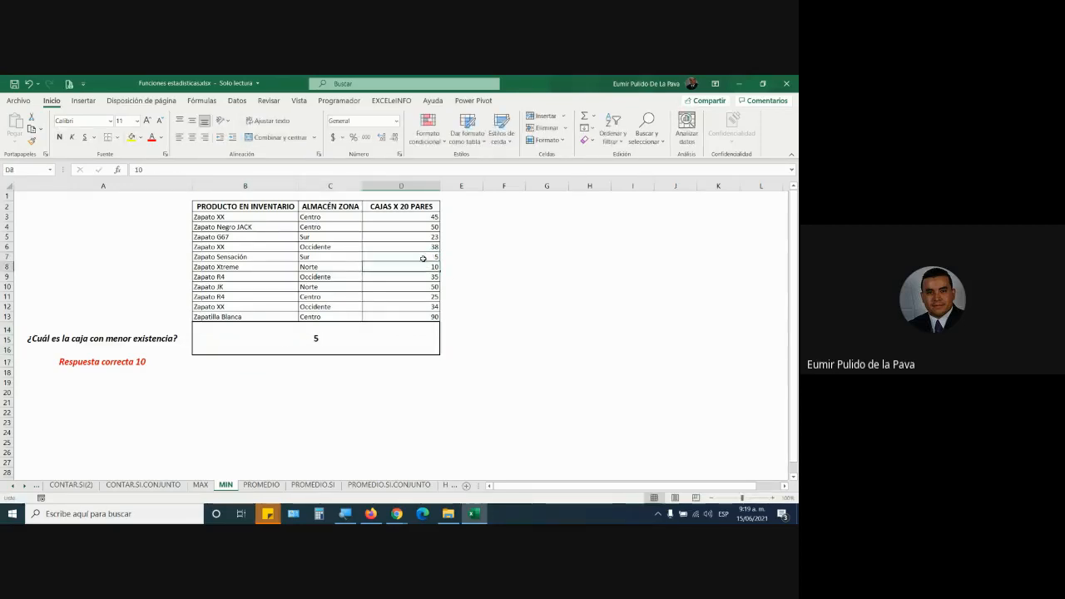
pyautogui.doubleClick(371, 346)
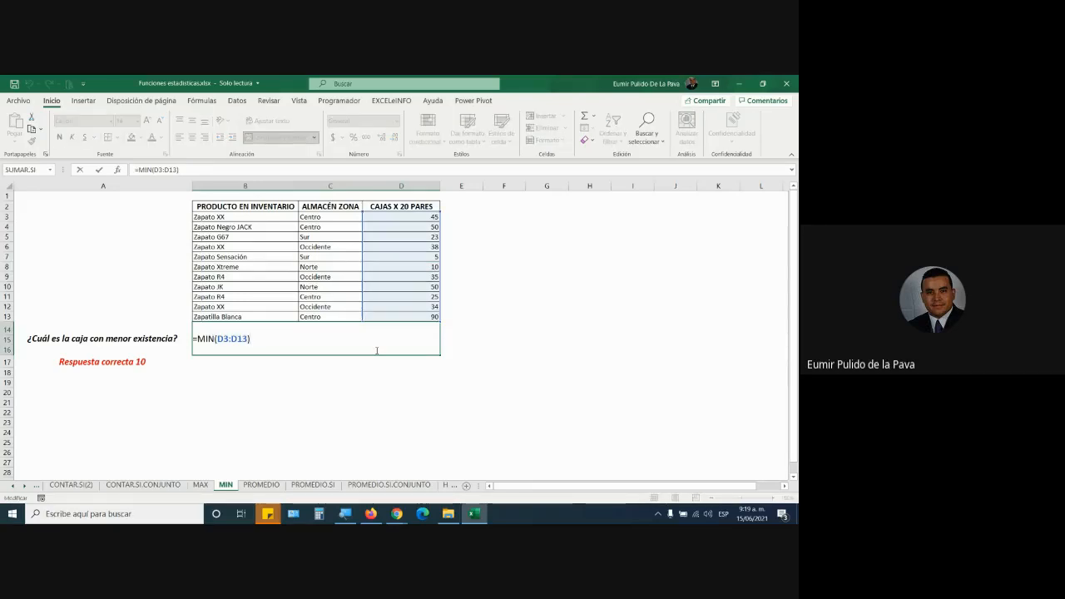
pyautogui.press('Escape')
# On the PROMEDIO sheet, enter =PROMEDIO(C3:C13) in answer cell B14 to average the sellers' ages.
pyautogui.click(261, 485)
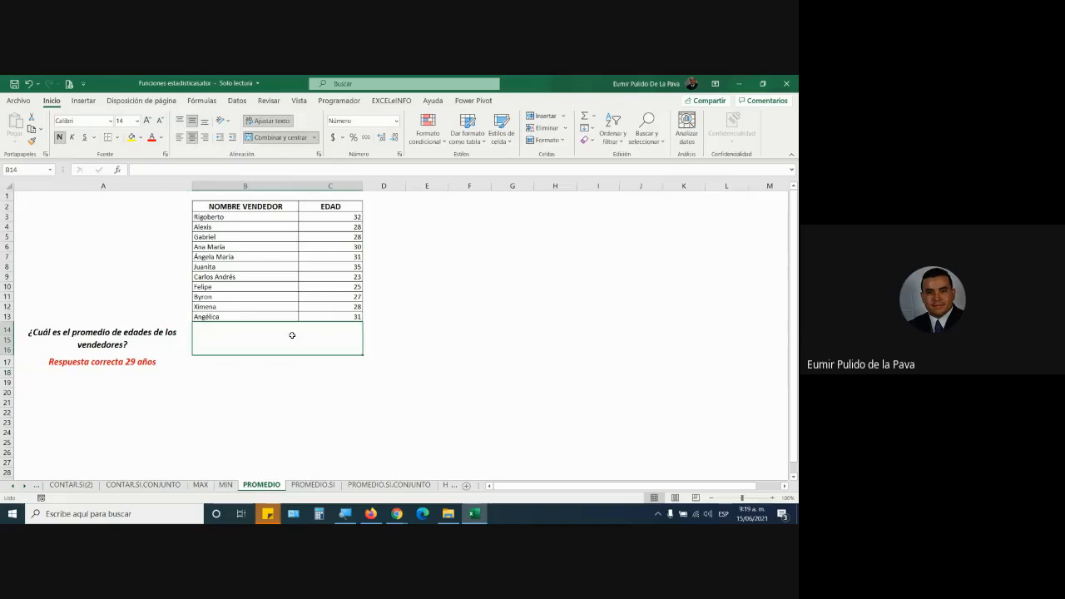
pyautogui.write('=pro')
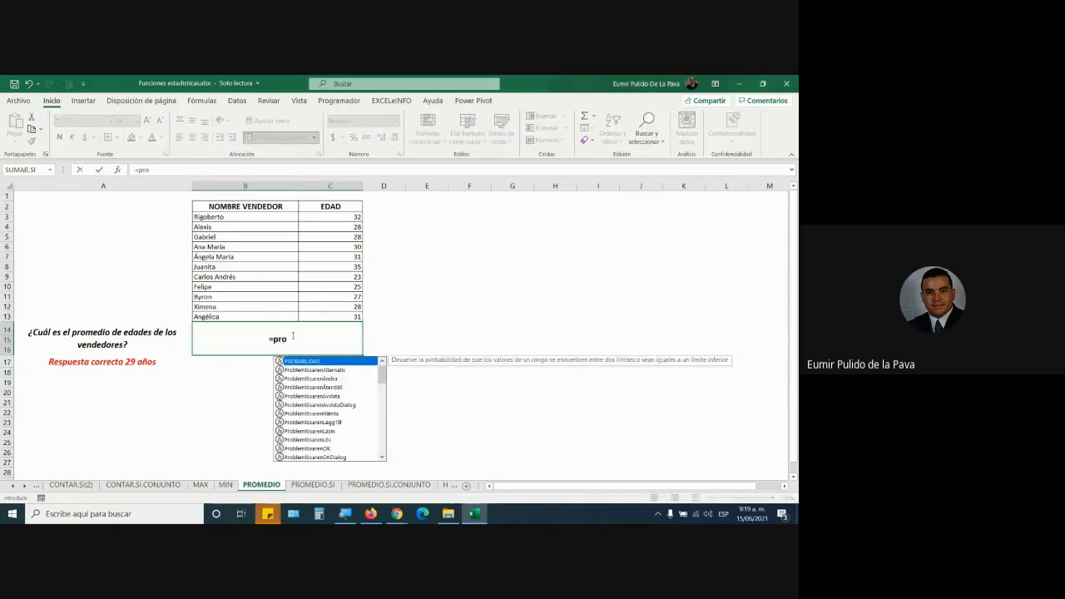
pyautogui.press('Tab')
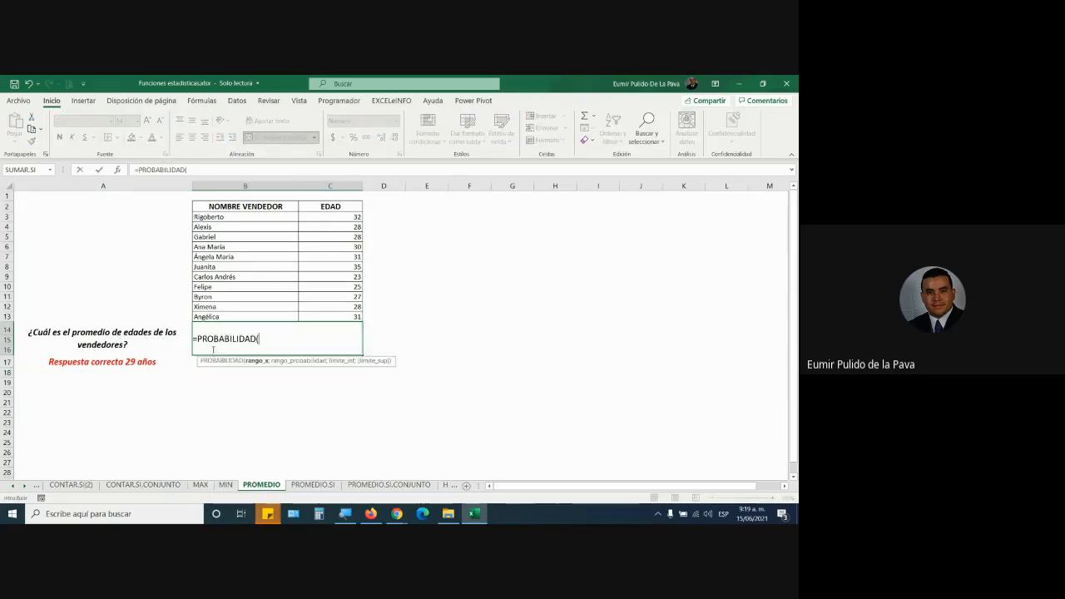
pyautogui.press('BackSpace')
pyautogui.press('BackSpace')
pyautogui.press('BackSpace')
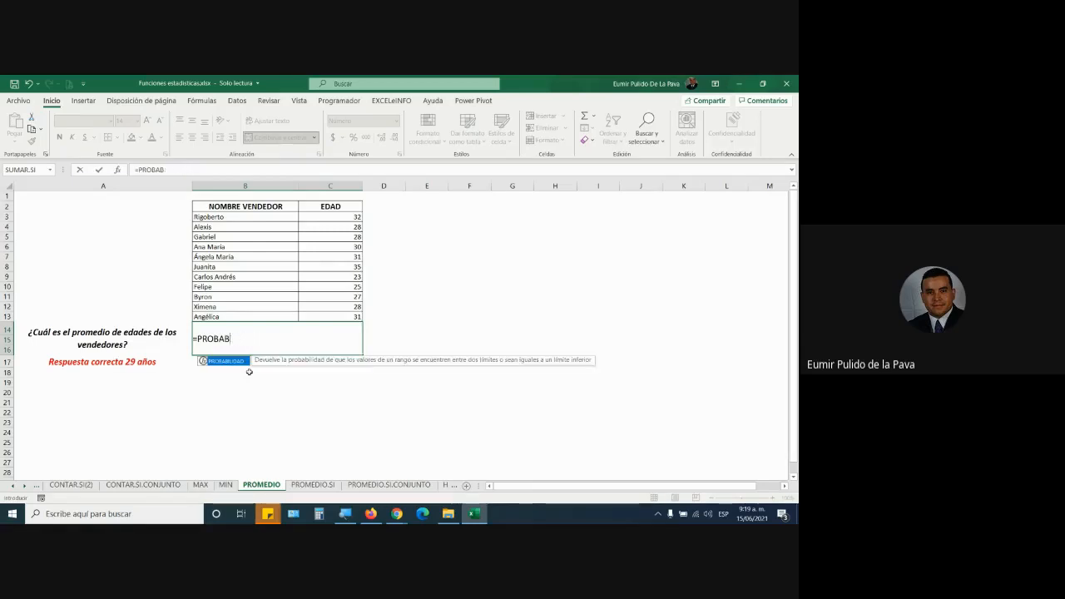
pyautogui.press('BackSpace')
pyautogui.press('BackSpace')
pyautogui.press('BackSpace')
pyautogui.write('me')
pyautogui.press('Tab')
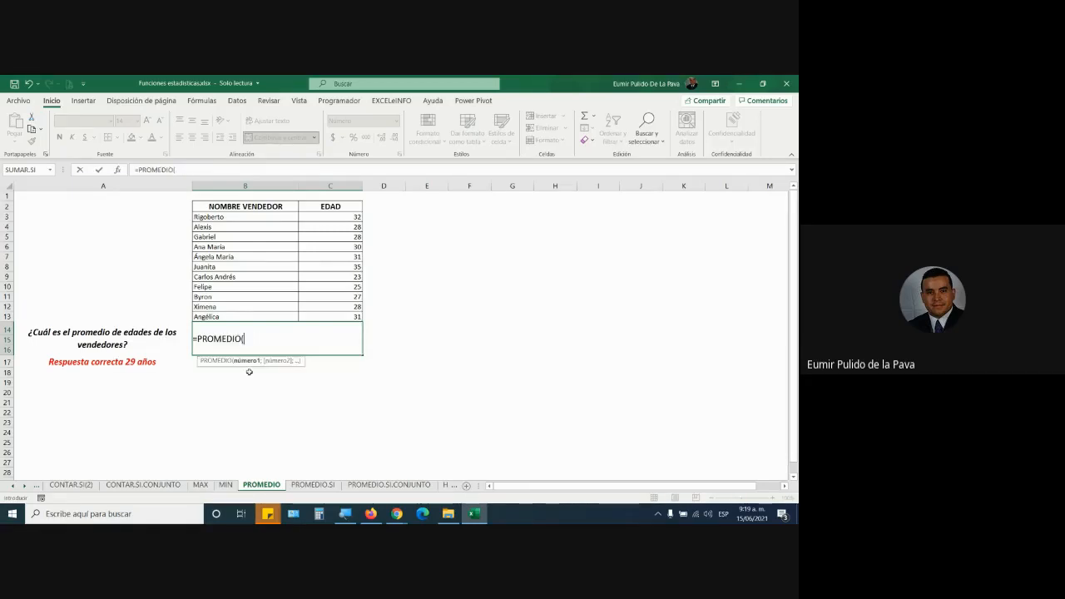
pyautogui.moveTo(325, 216); pyautogui.dragTo(322, 321)
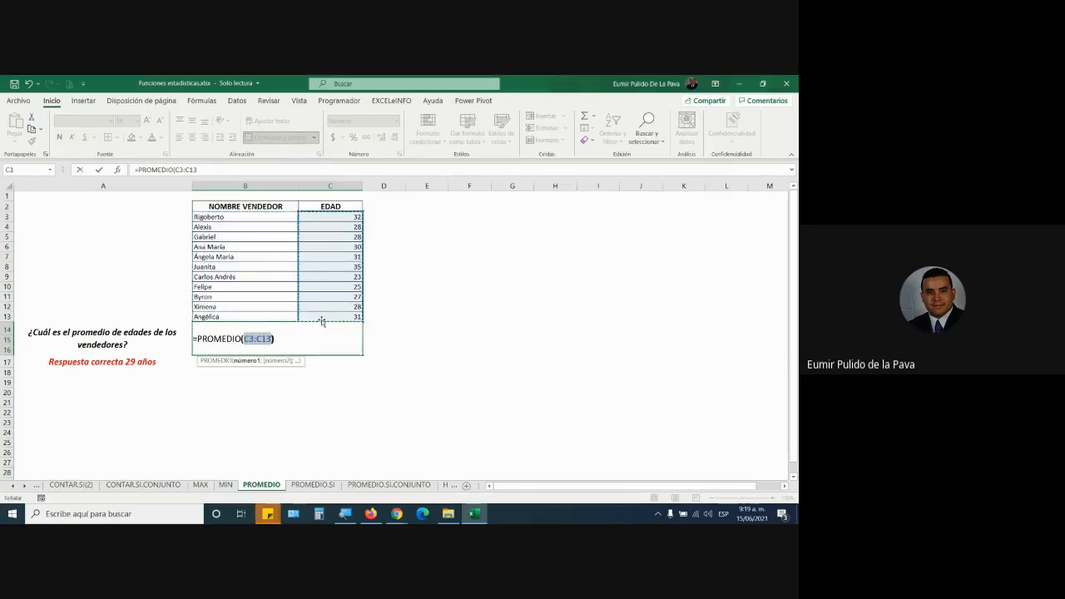
pyautogui.press('Return')
# Format the average in B14 to show no decimal places.
pyautogui.click(257, 339)
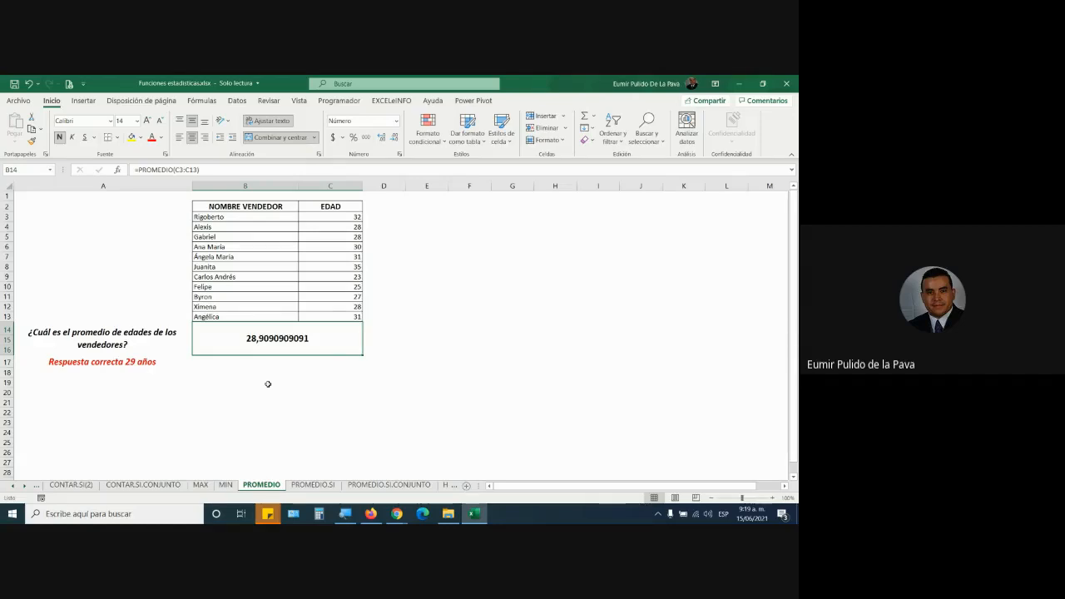
pyautogui.click(393, 137)
pyautogui.click(394, 137)
pyautogui.click(394, 137)
pyautogui.click(394, 138)
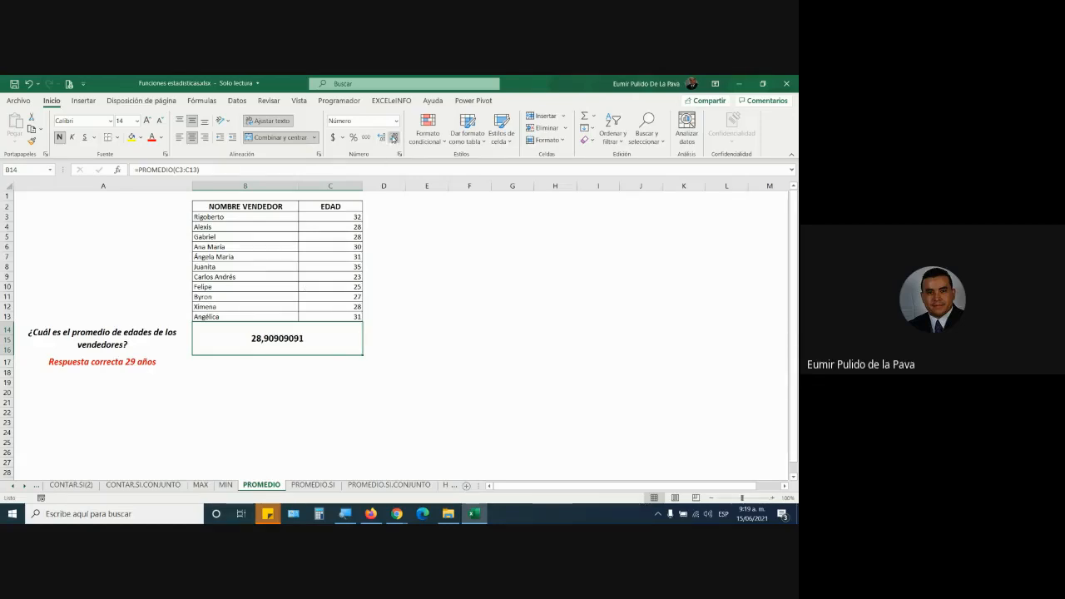
pyautogui.click(393, 137)
pyautogui.click(394, 137)
pyautogui.click(394, 137)
pyautogui.click(394, 137)
pyautogui.click(393, 138)
pyautogui.click(393, 137)
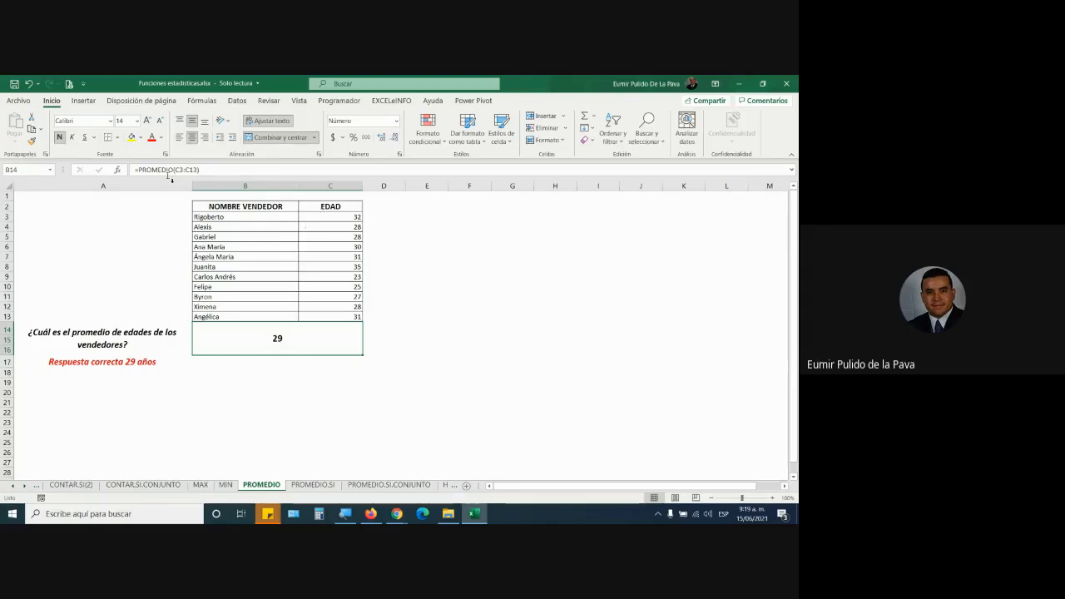
# Enlarge the font of the average in B14 to size 22.
pyautogui.click(147, 120)
pyautogui.click(147, 120)
pyautogui.click(147, 120)
pyautogui.click(148, 120)
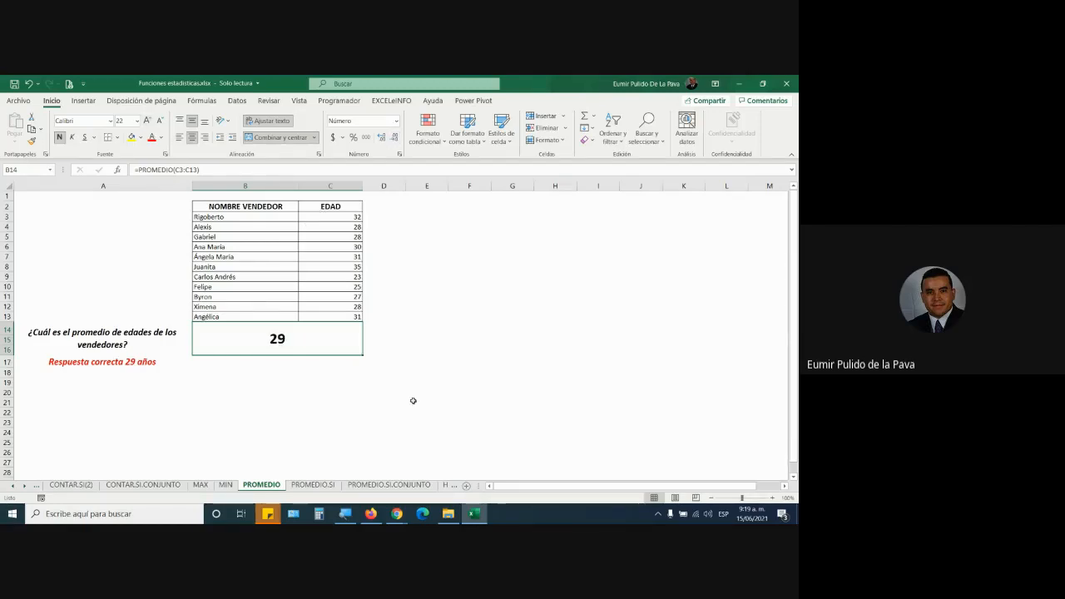
# Examine the C3:C13 range in the B14 PROMEDIO formula and try appending a /11 divisor.
pyautogui.doubleClick(317, 340)
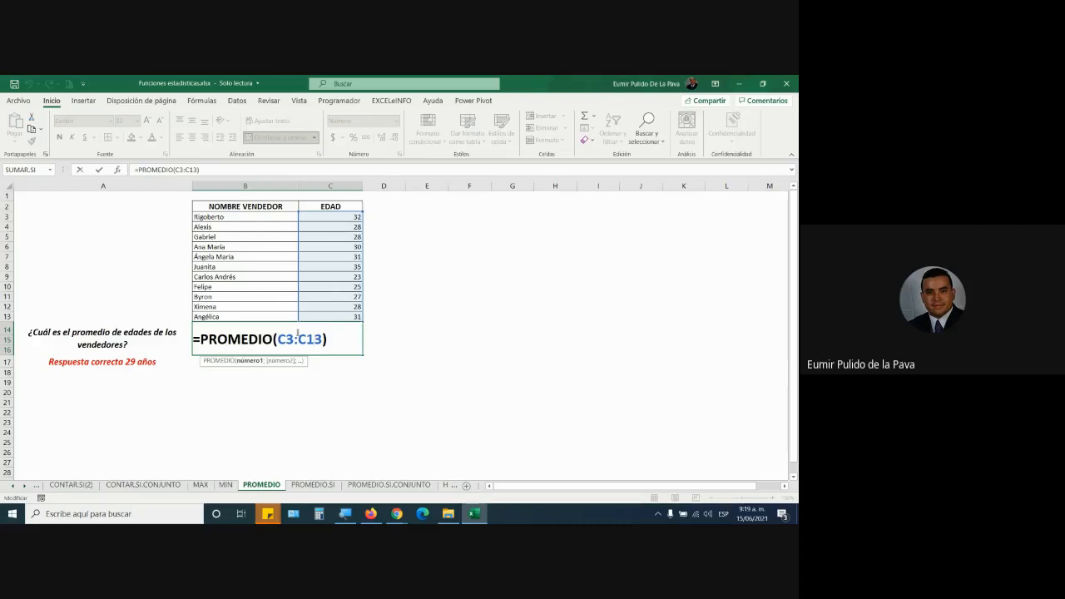
pyautogui.moveTo(278, 339); pyautogui.dragTo(323, 339)
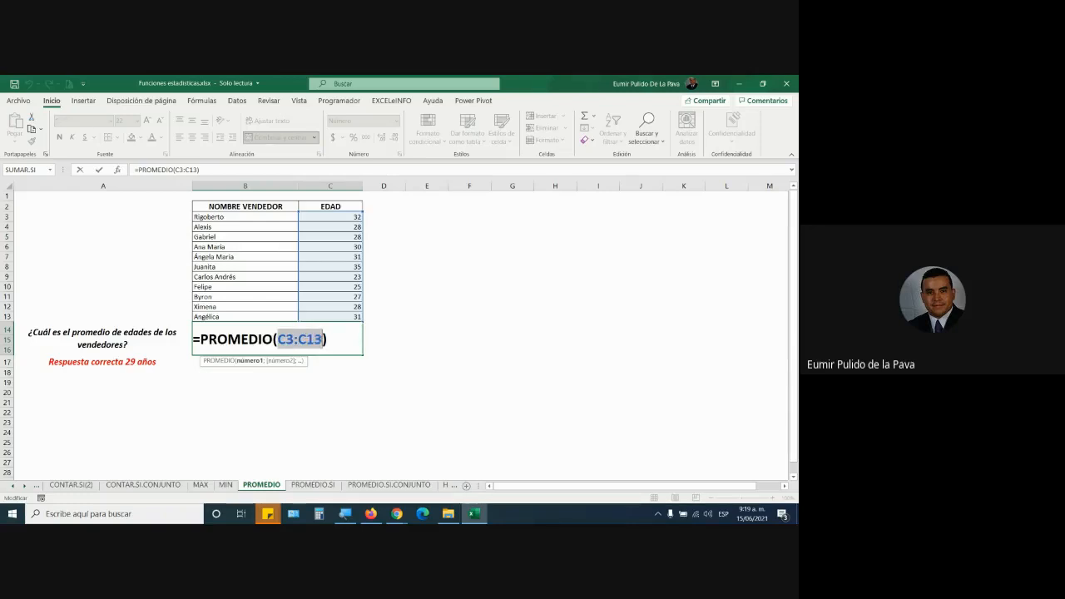
pyautogui.click(343, 339)
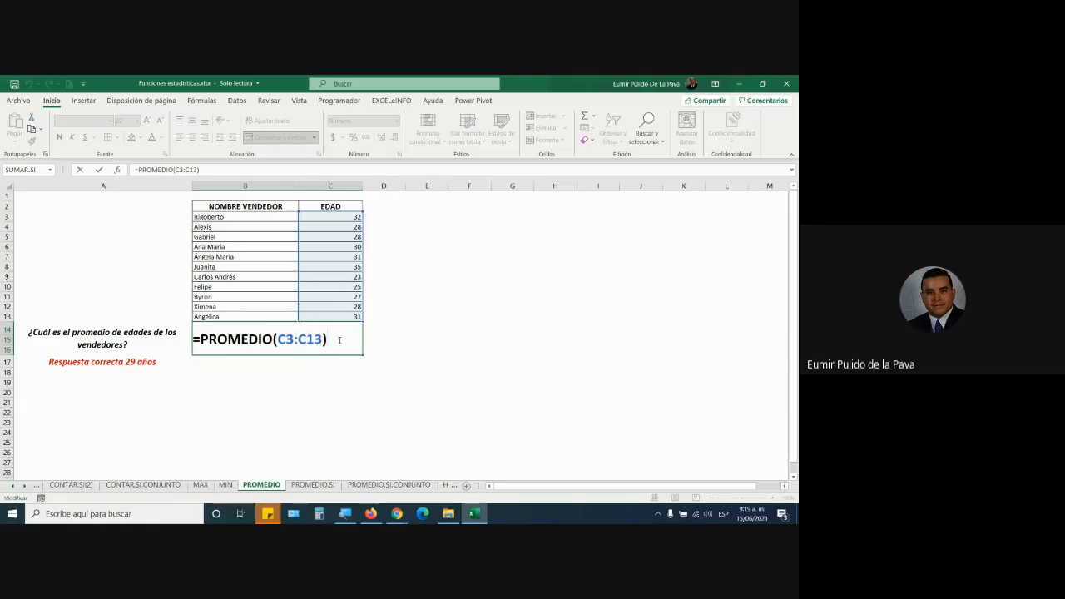
pyautogui.write('/11')
pyautogui.press('BackSpace')
pyautogui.press('BackSpace')
pyautogui.press('BackSpace')
pyautogui.press('Return')
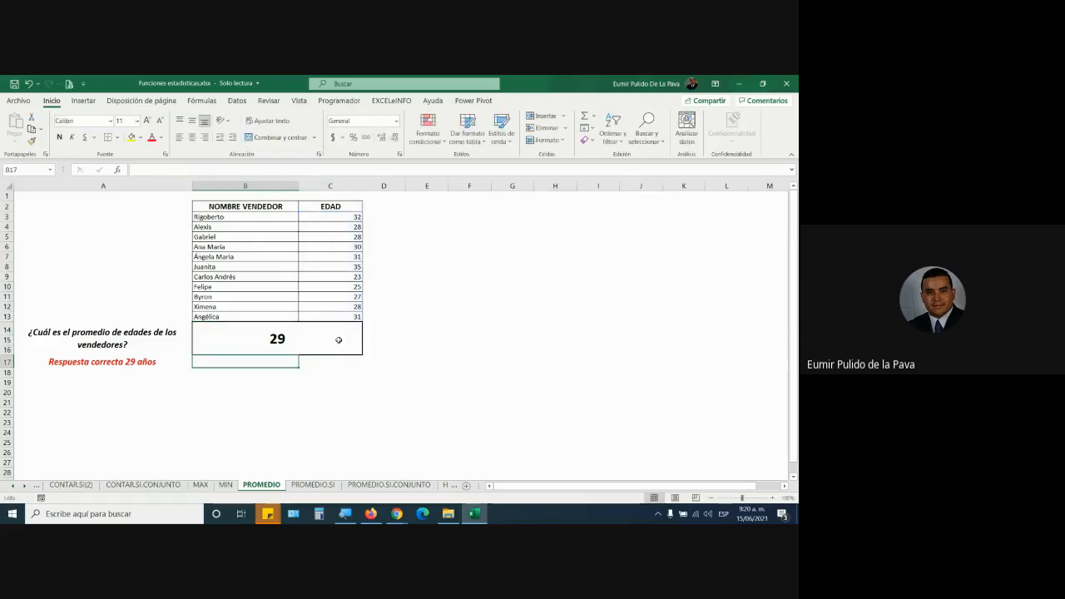
# Copy the formatting of answer cell B14 to the cell block starting at B17.
pyautogui.click(339, 340)
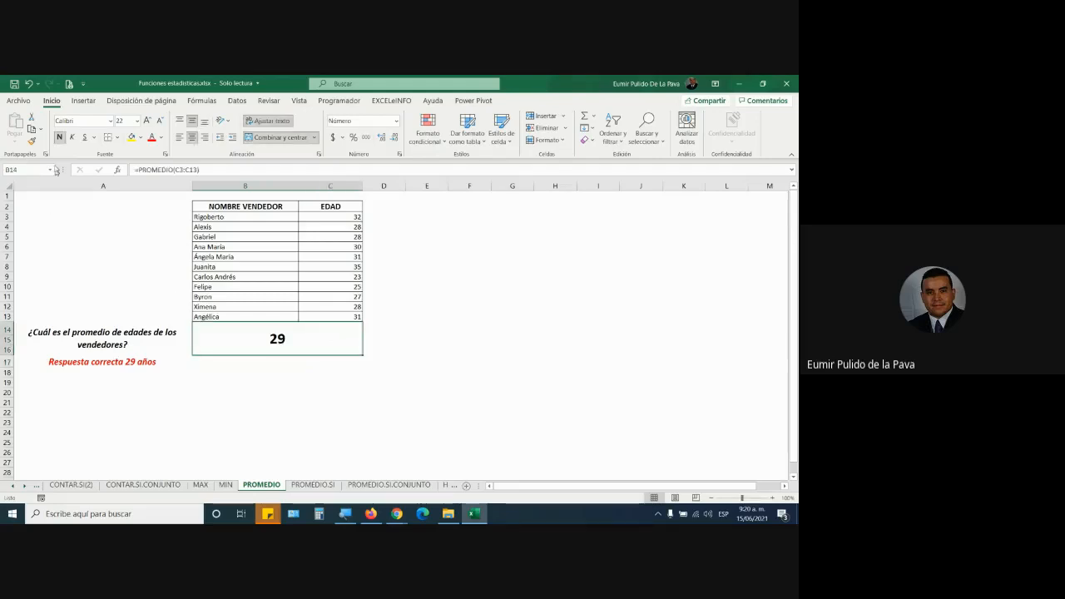
pyautogui.click(32, 142)
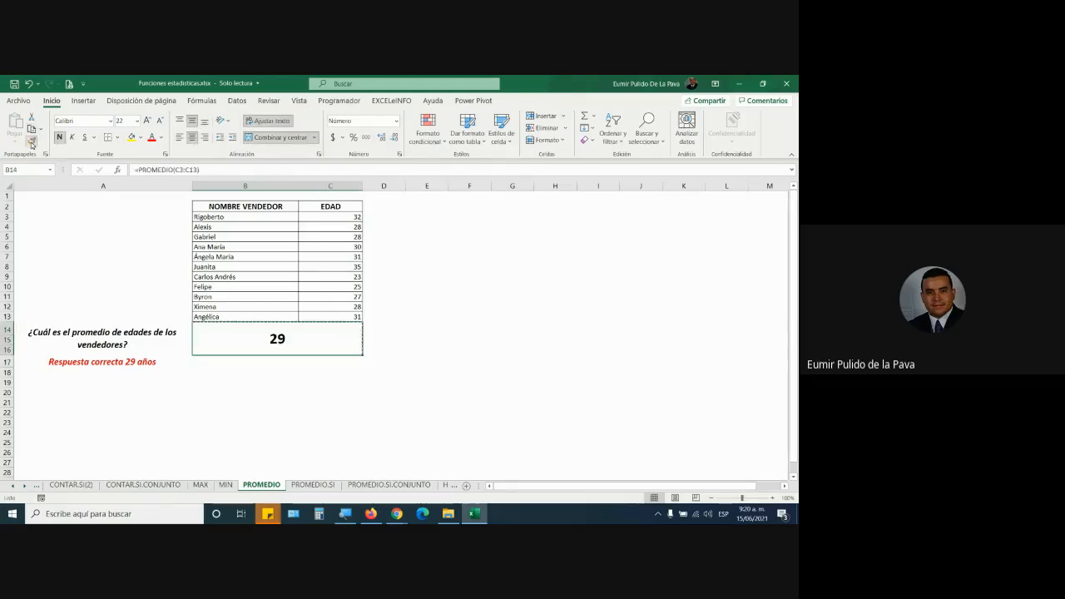
pyautogui.click(202, 362)
# Enter =SUMA(C3:C13)/11 in B17 to calculate the average age manually.
pyautogui.write('=su')
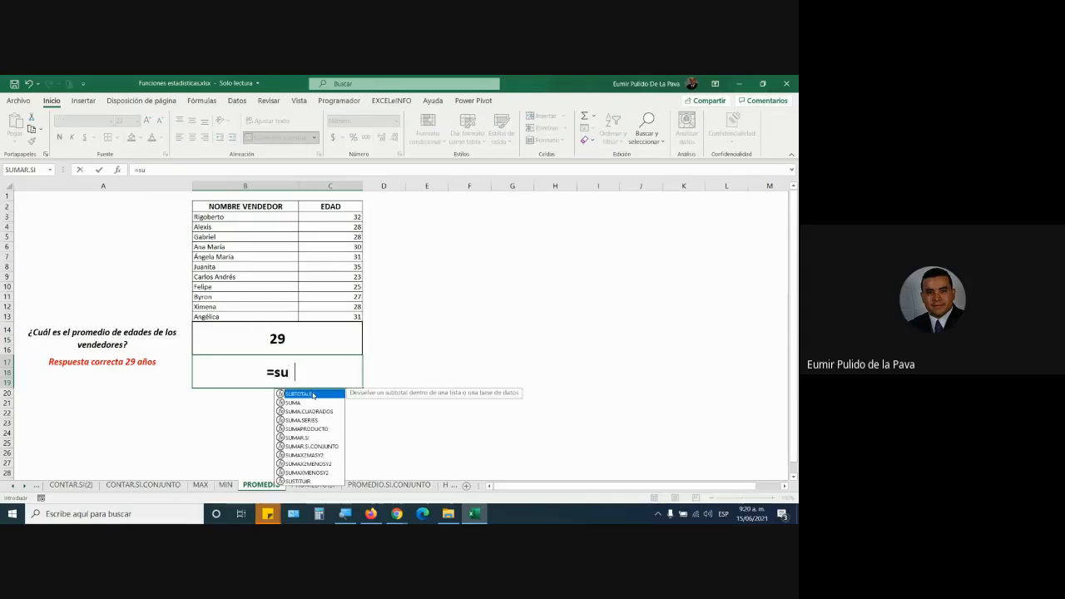
pyautogui.press('Tab')
pyautogui.moveTo(316, 216); pyautogui.dragTo(315, 317)
pyautogui.write(')/11')
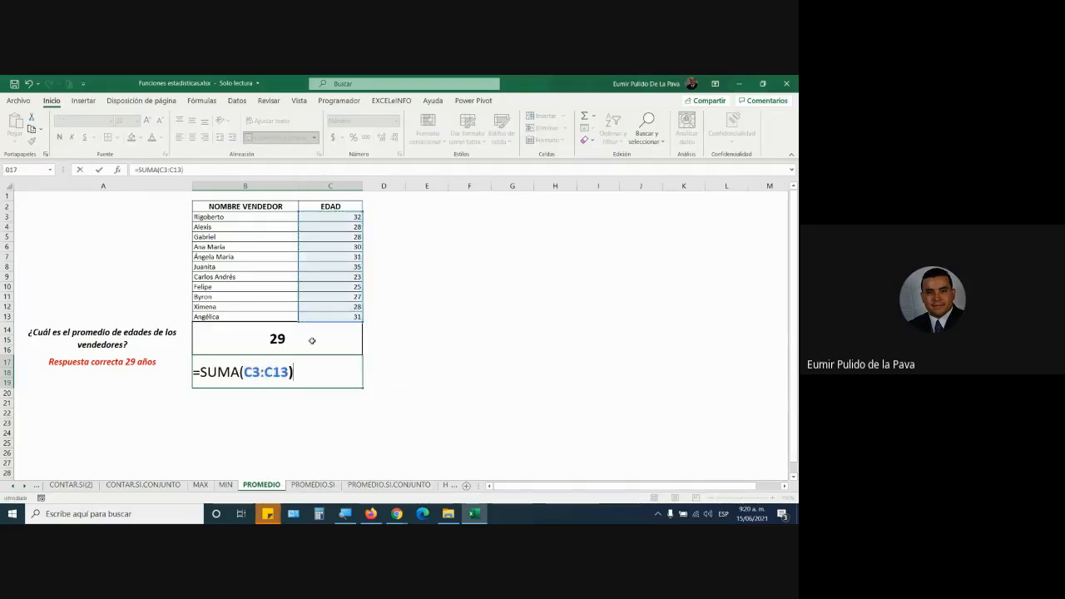
pyautogui.press('Return')
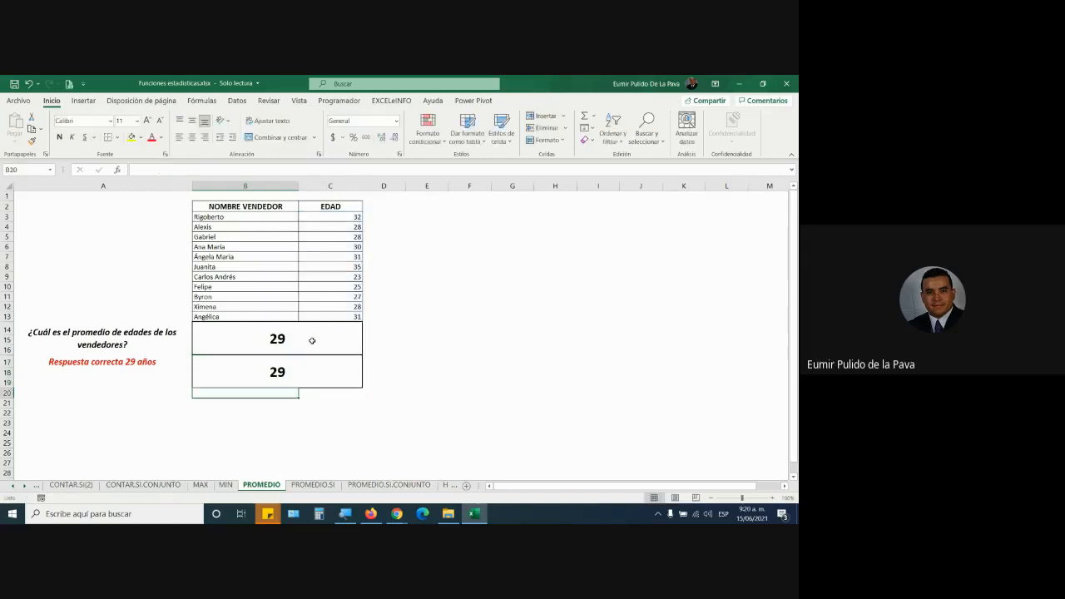
# Compare the manual SUMA formula in B17 with the PROMEDIO formula in B14.
pyautogui.click(297, 373)
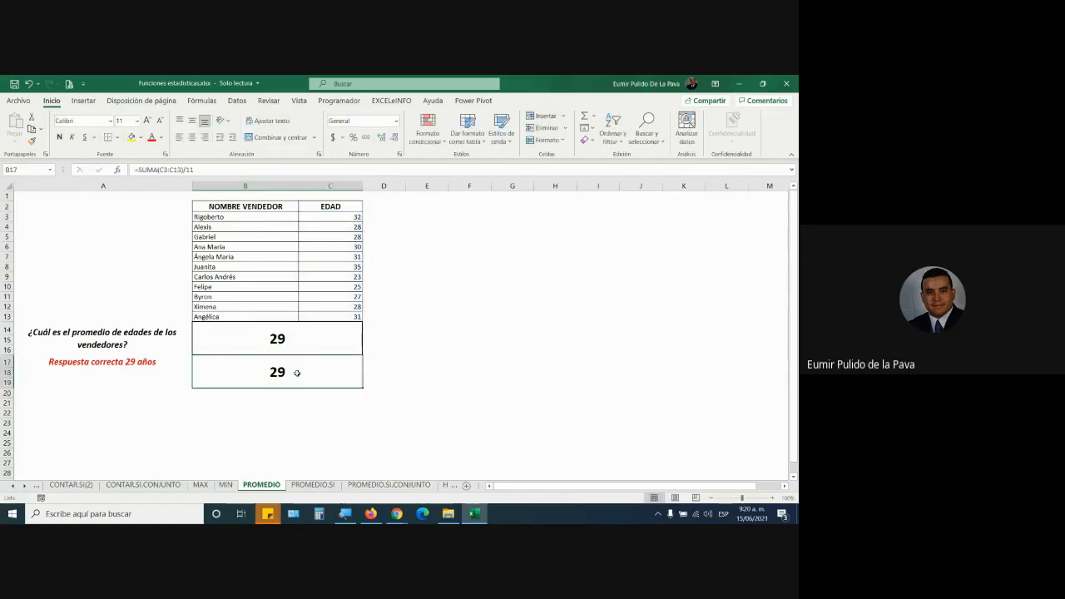
pyautogui.doubleClick(318, 370)
pyautogui.moveTo(291, 372); pyautogui.dragTo(203, 371)
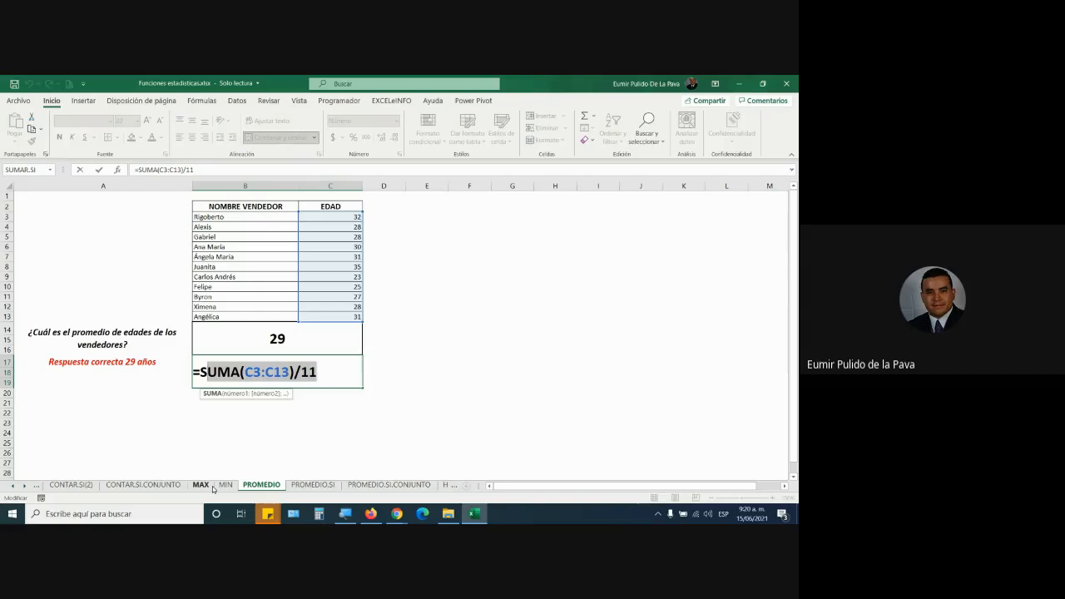
pyautogui.press('Escape')
pyautogui.doubleClick(325, 341)
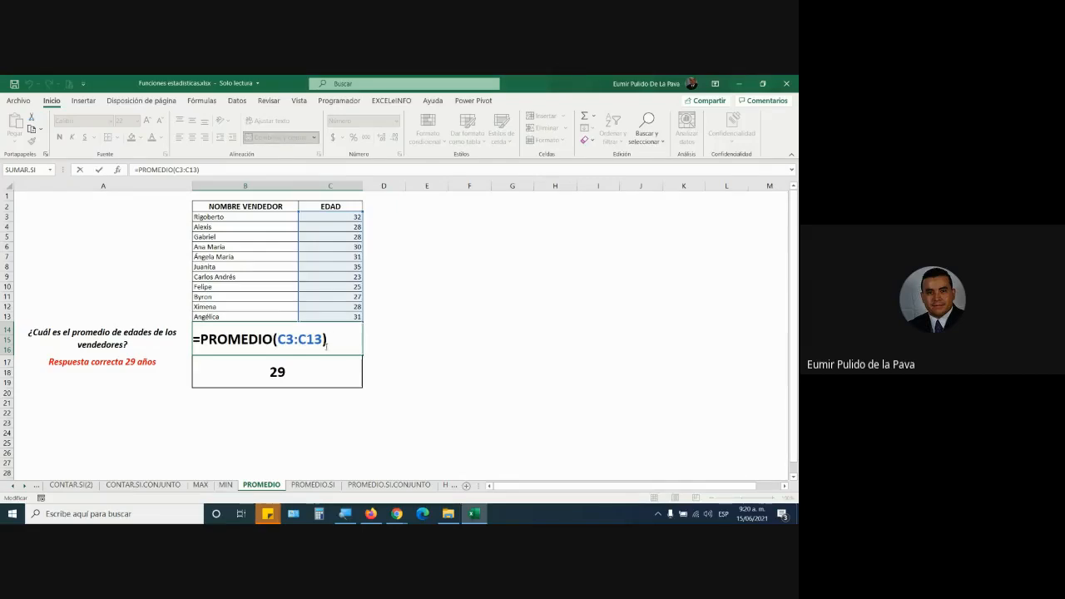
# On the PROMEDIO.SI sheet, start a PROMEDIO.SI formula in B14 with the department cells C3:C13 as its range.
pyautogui.click(306, 485)
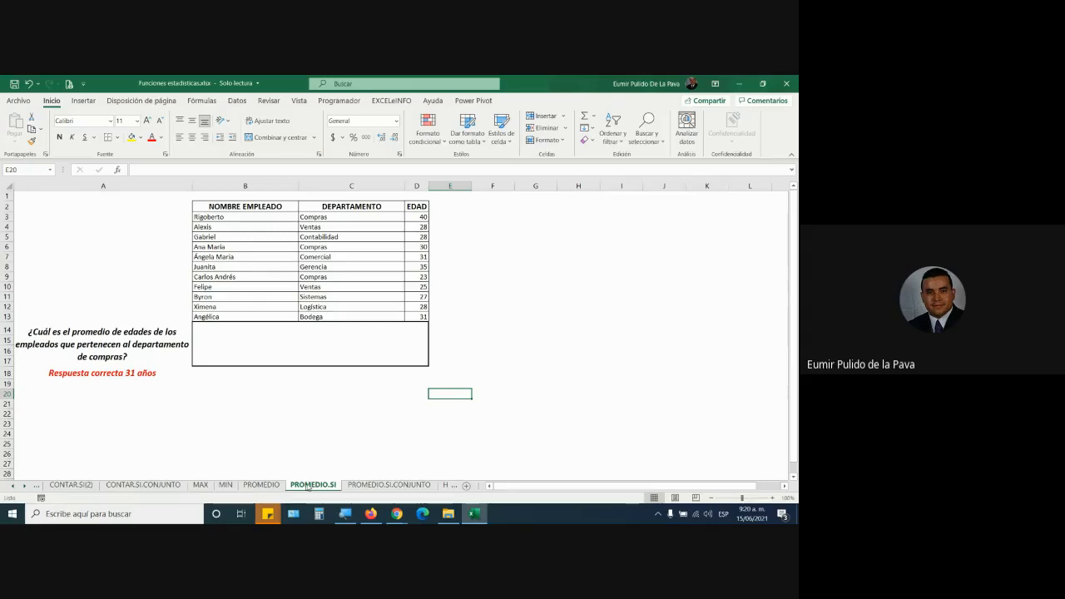
pyautogui.click(289, 350)
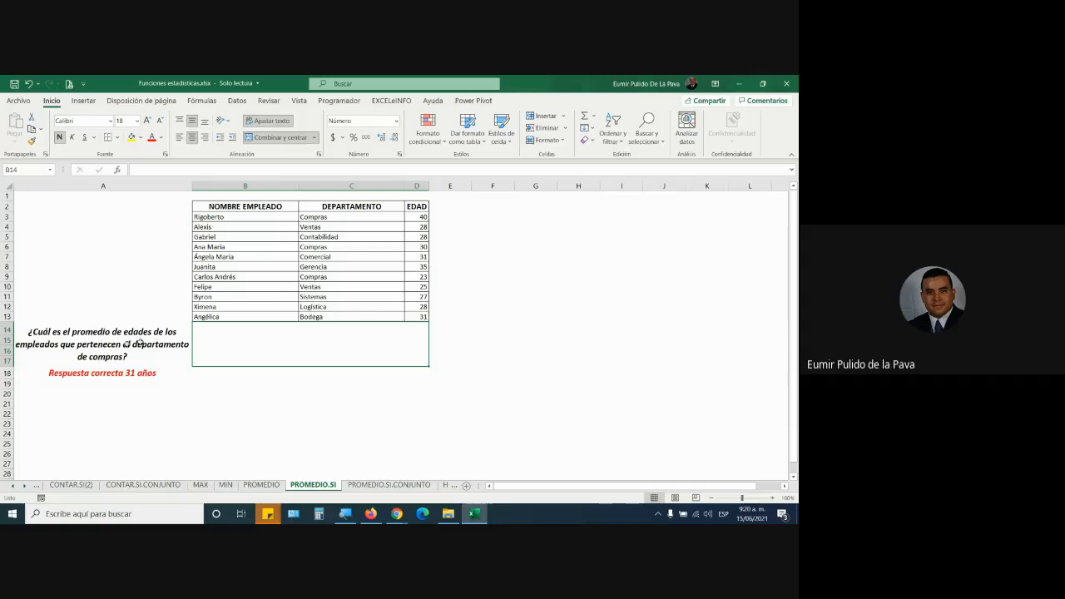
pyautogui.moveTo(313, 218); pyautogui.dragTo(330, 314)
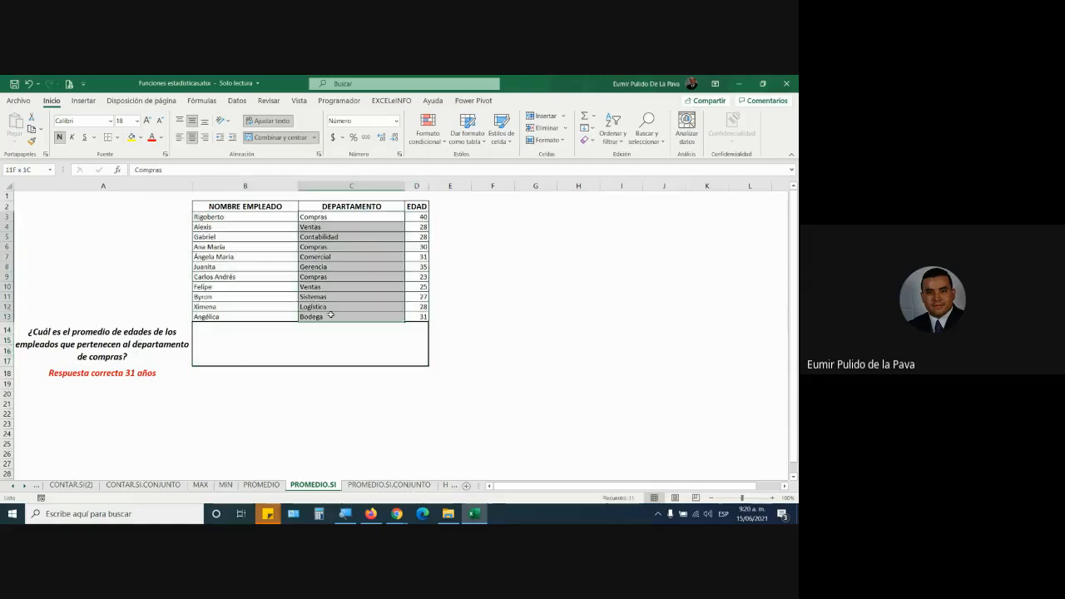
pyautogui.click(303, 346)
pyautogui.write('=prome')
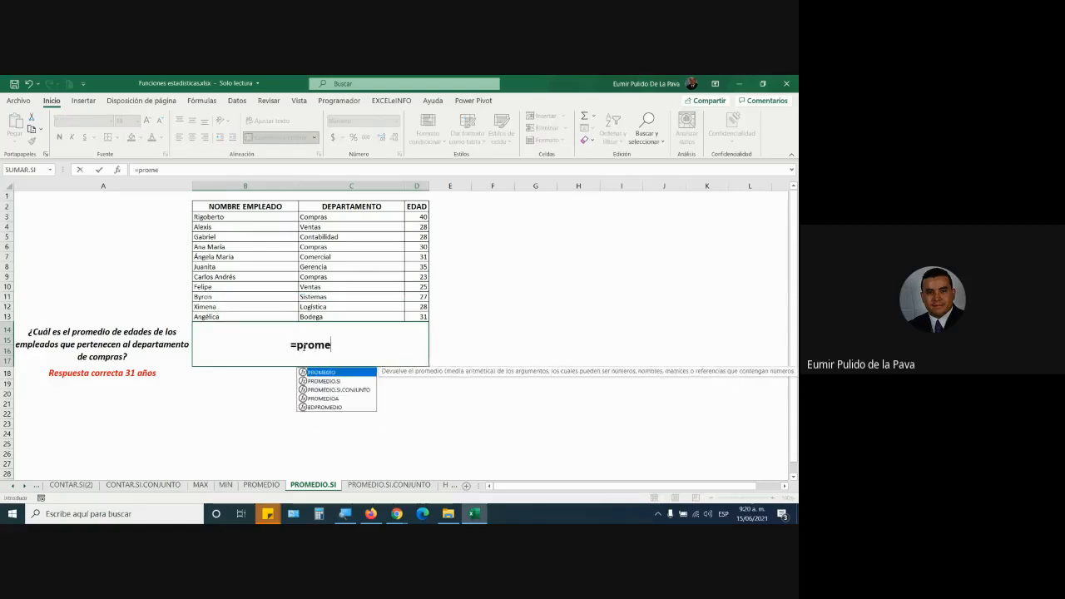
pyautogui.press('Down')
pyautogui.press('Tab')
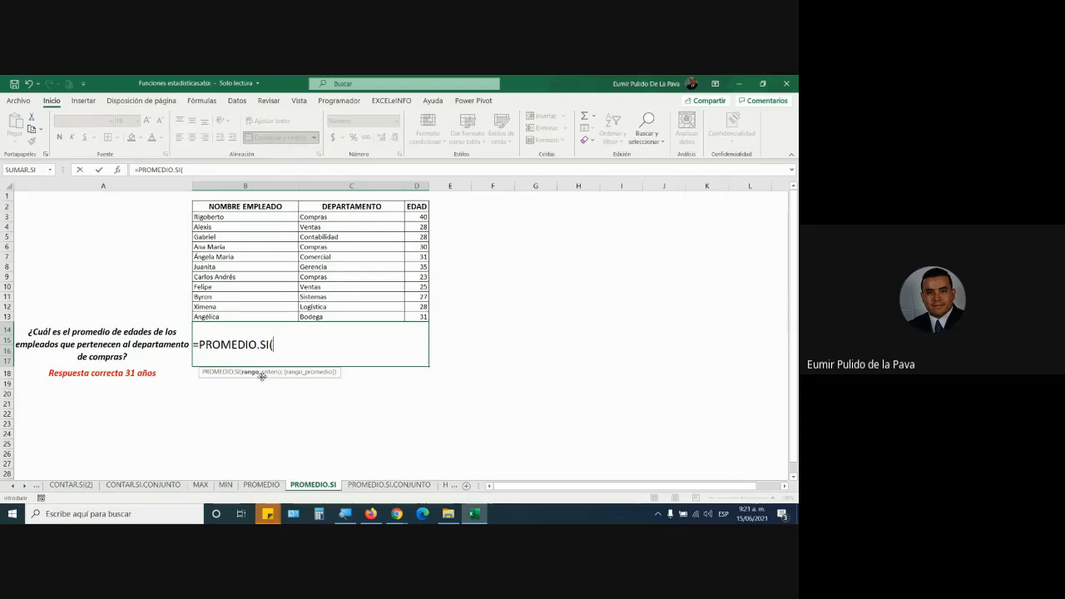
pyautogui.moveTo(338, 217); pyautogui.dragTo(328, 316)
pyautogui.write(';')
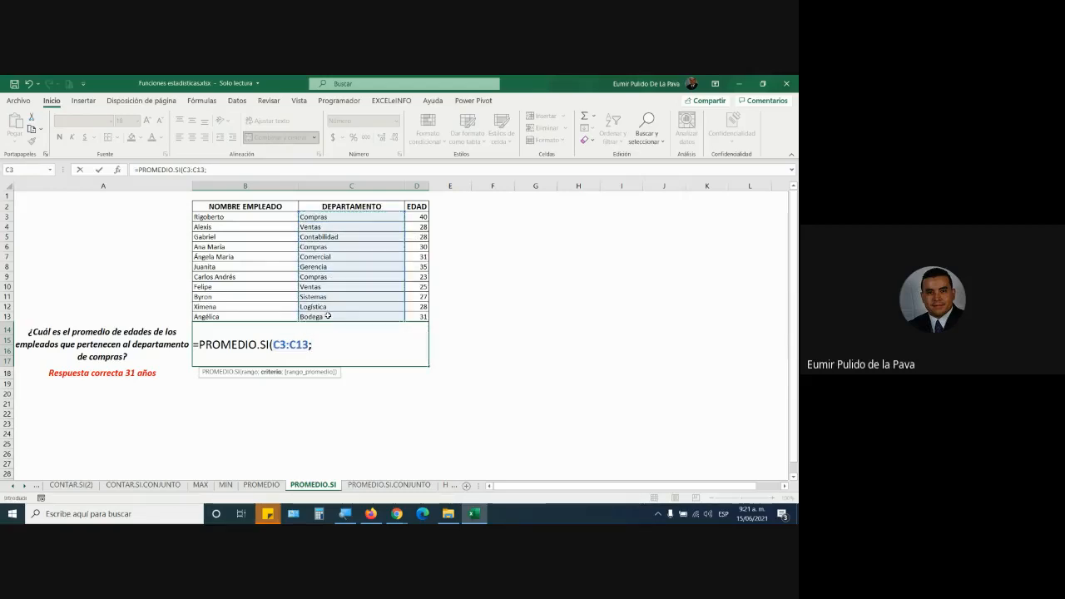
# Complete the PROMEDIO.SI formula in B14 with "compras" as its criterion and enter it without an average range.
pyautogui.click(336, 504)
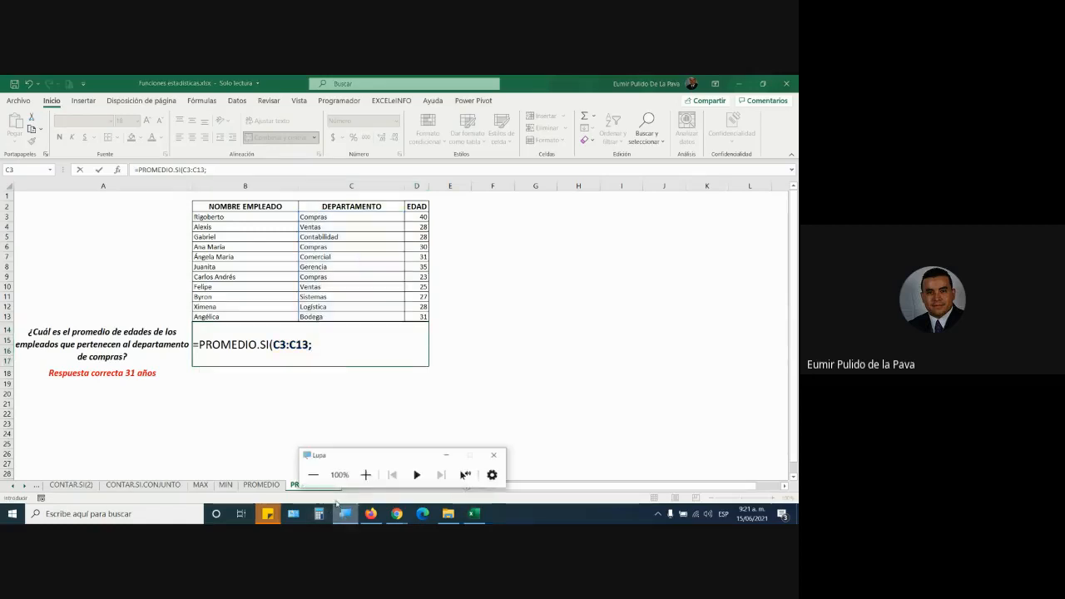
pyautogui.click(365, 474)
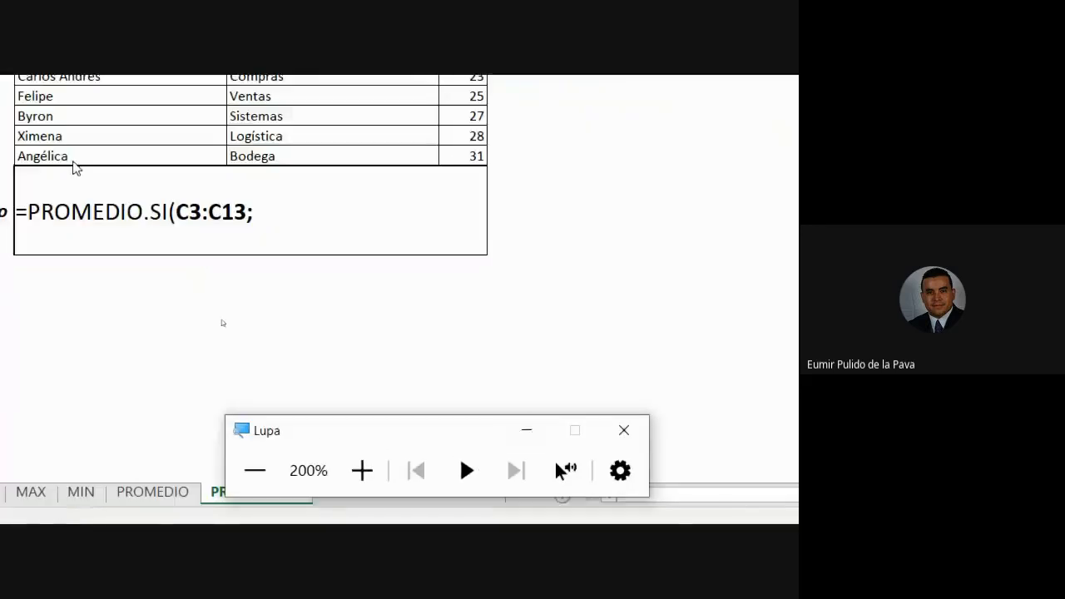
pyautogui.click(295, 228)
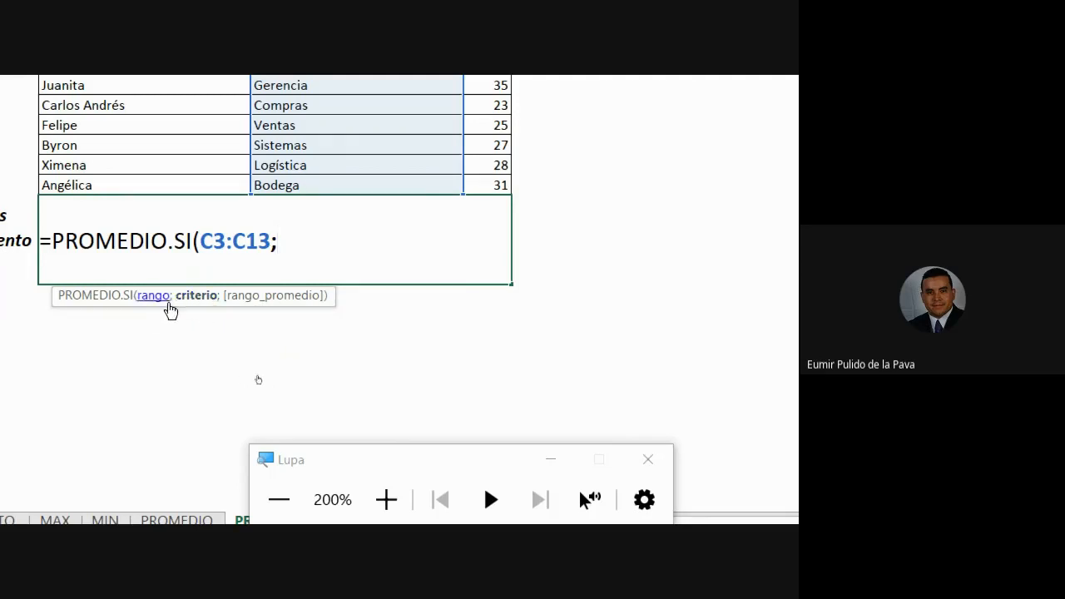
pyautogui.click(550, 460)
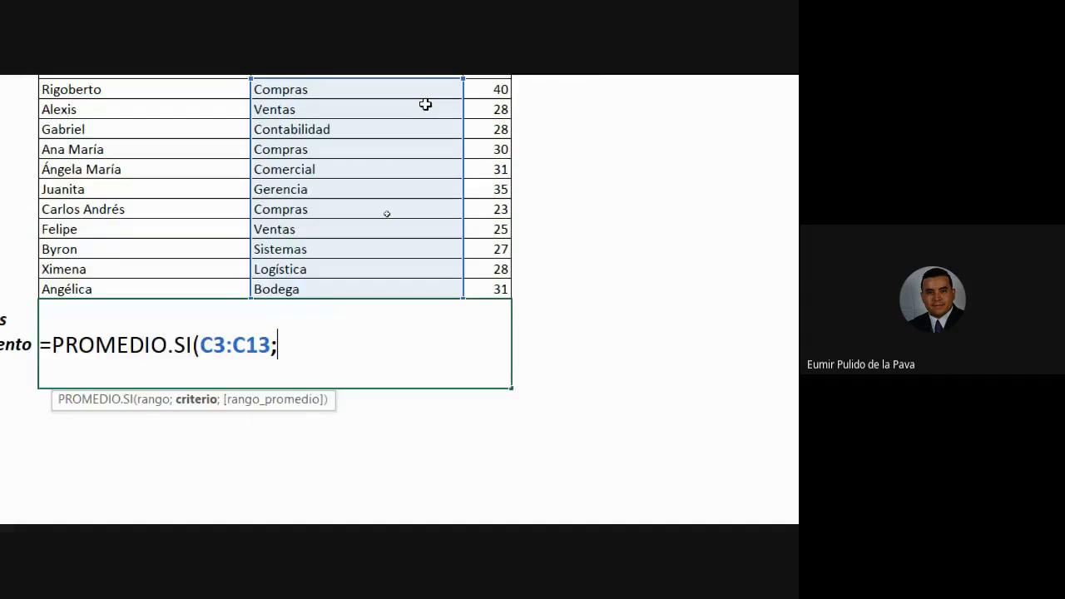
pyautogui.write('"')
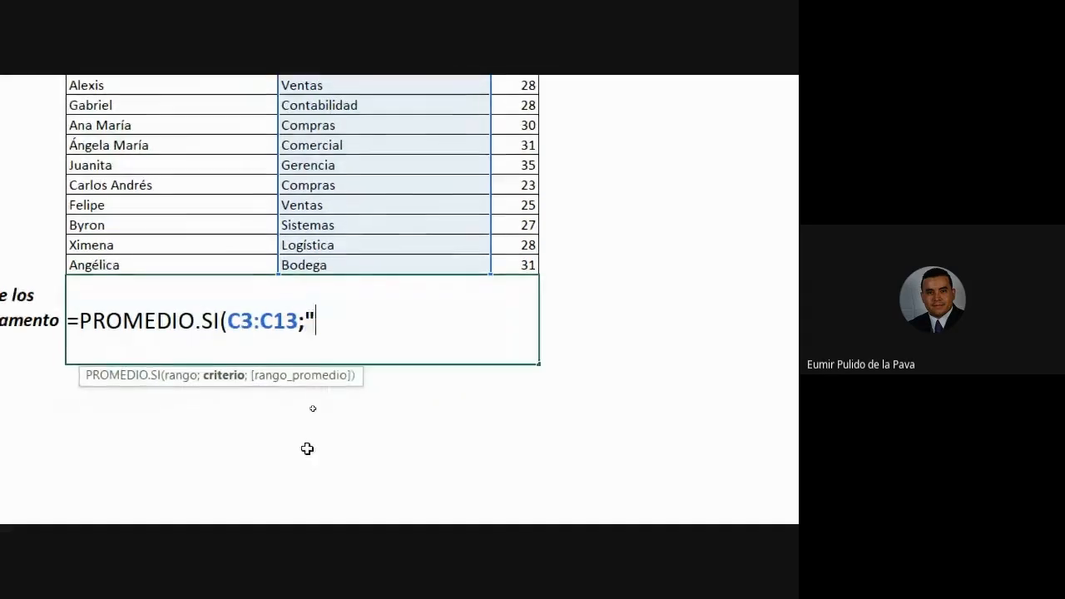
pyautogui.write('compras"')
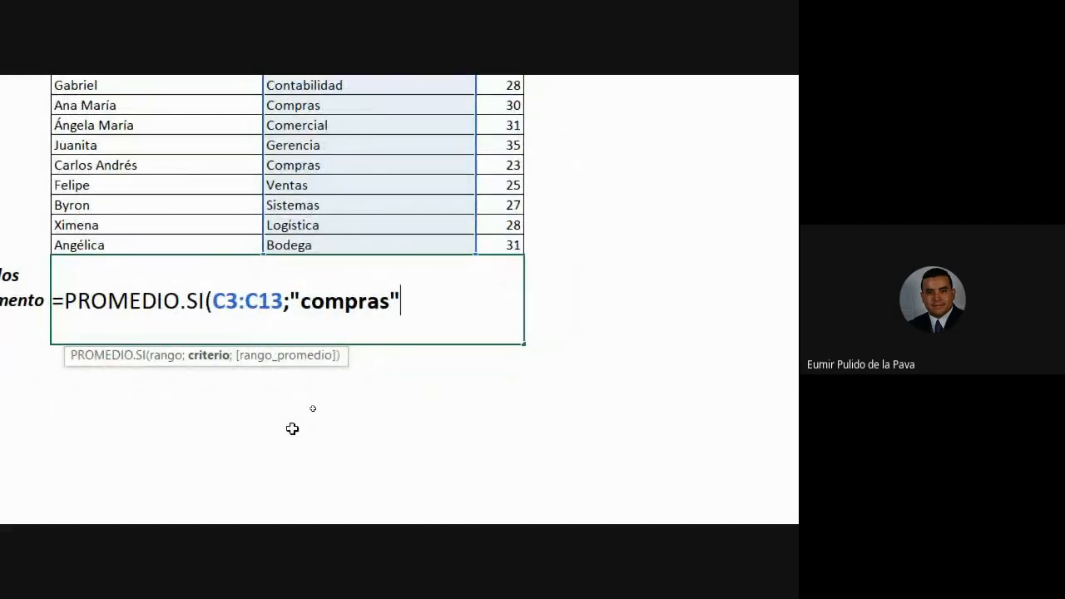
pyautogui.write(')')
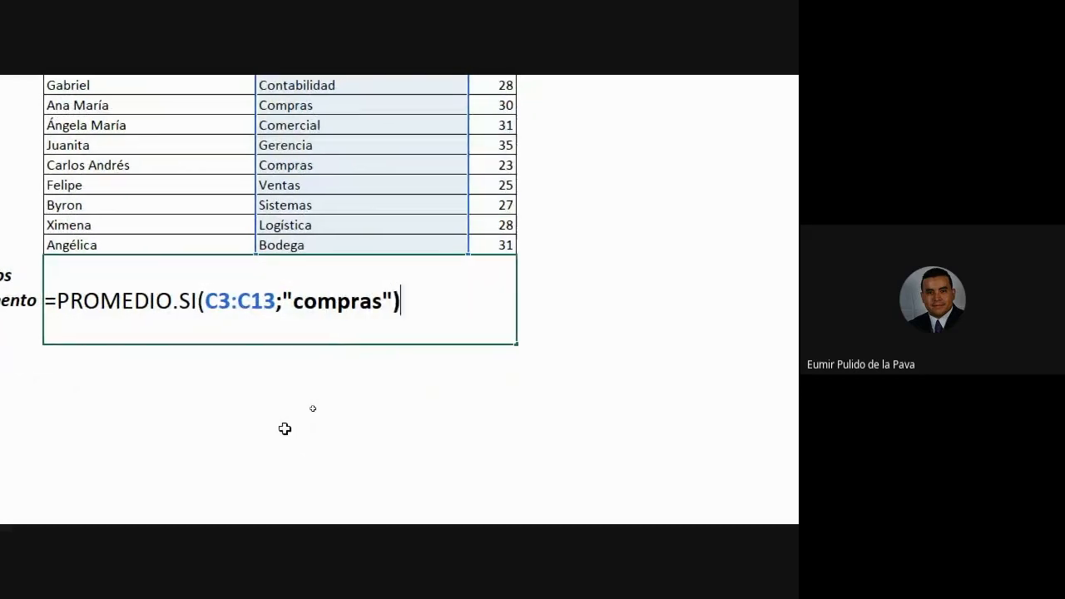
pyautogui.press('Return')
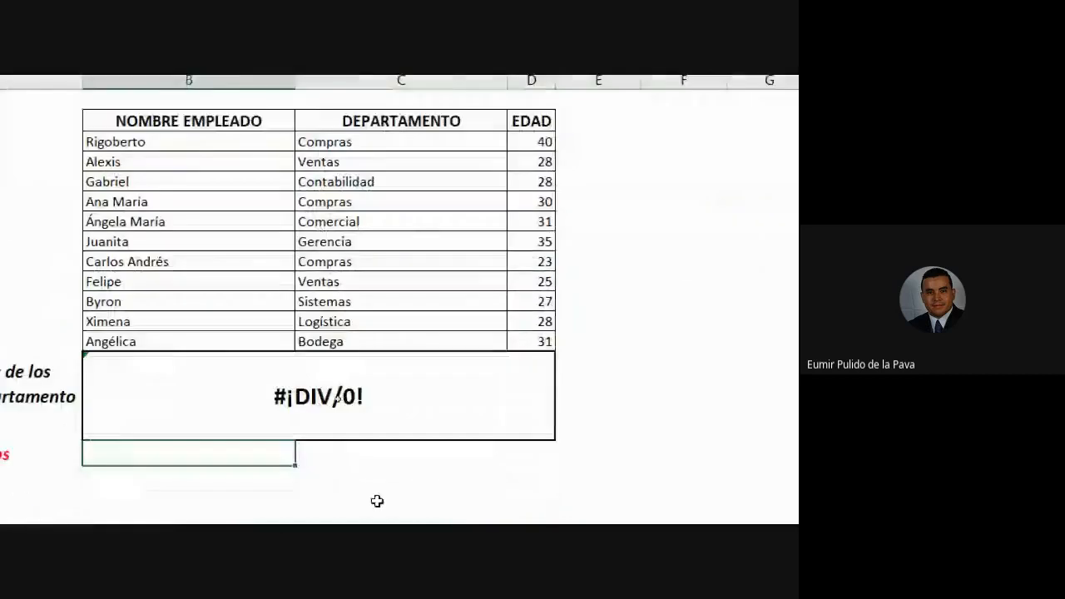
# Check the answer in B14 against the Compras entries in the department column.
pyautogui.click(525, 476)
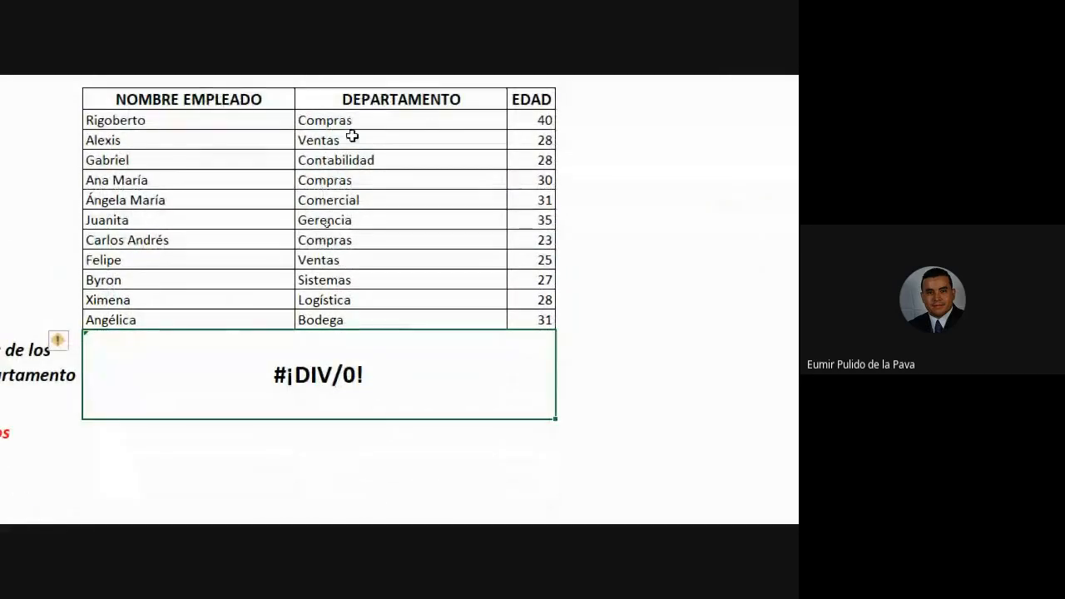
pyautogui.click(331, 118)
pyautogui.click(348, 180)
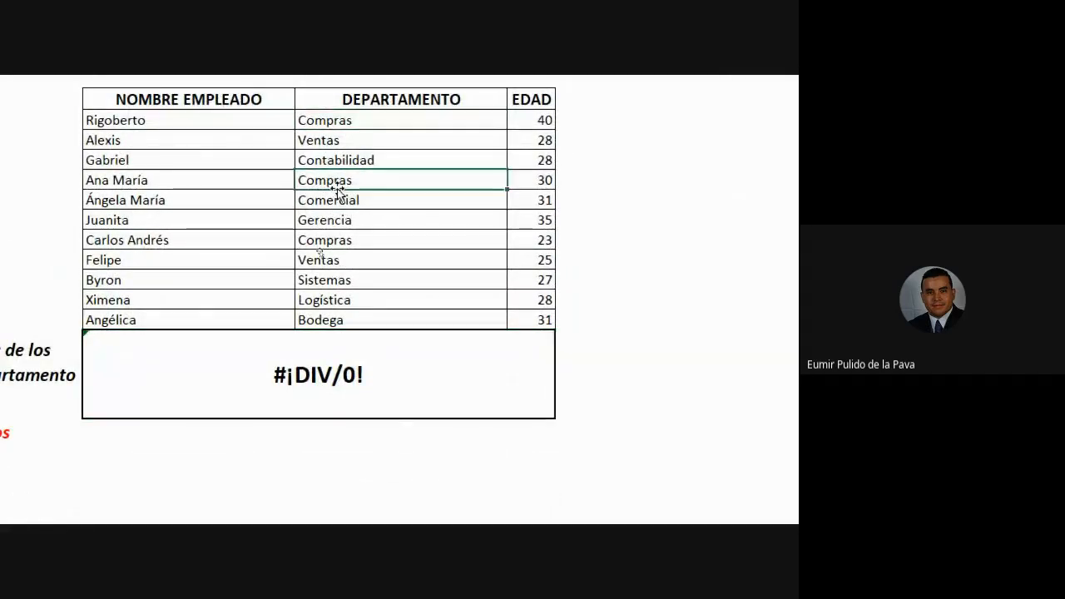
pyautogui.click(333, 241)
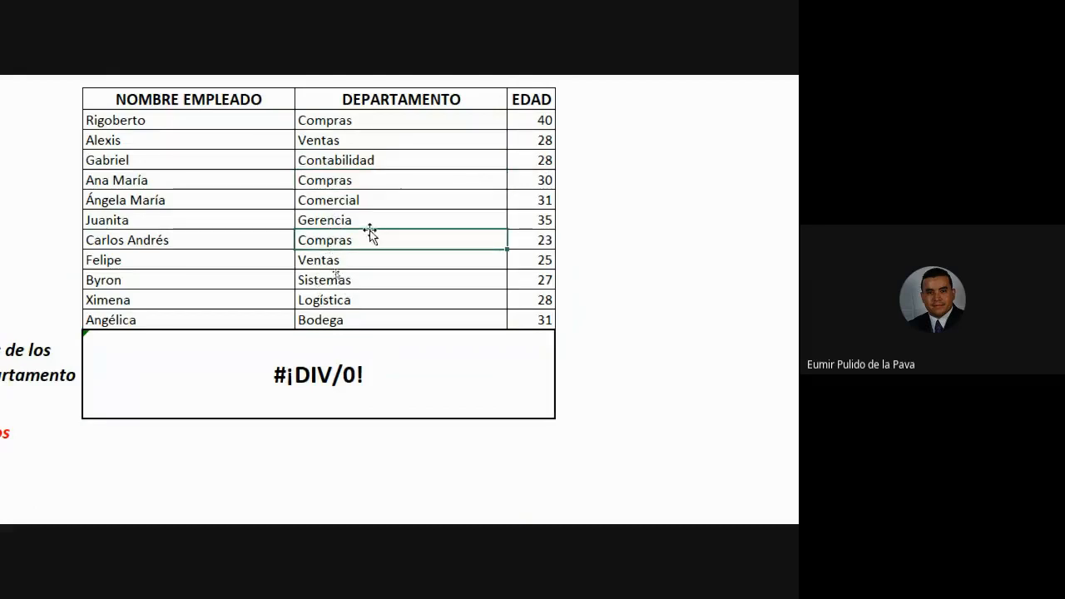
# Add D3:D13 as the average range of the PROMEDIO.SI formula in B14 and show the result without decimals.
pyautogui.scroll(-1, 333, 358)
pyautogui.click(387, 371)
pyautogui.doubleClick(387, 370)
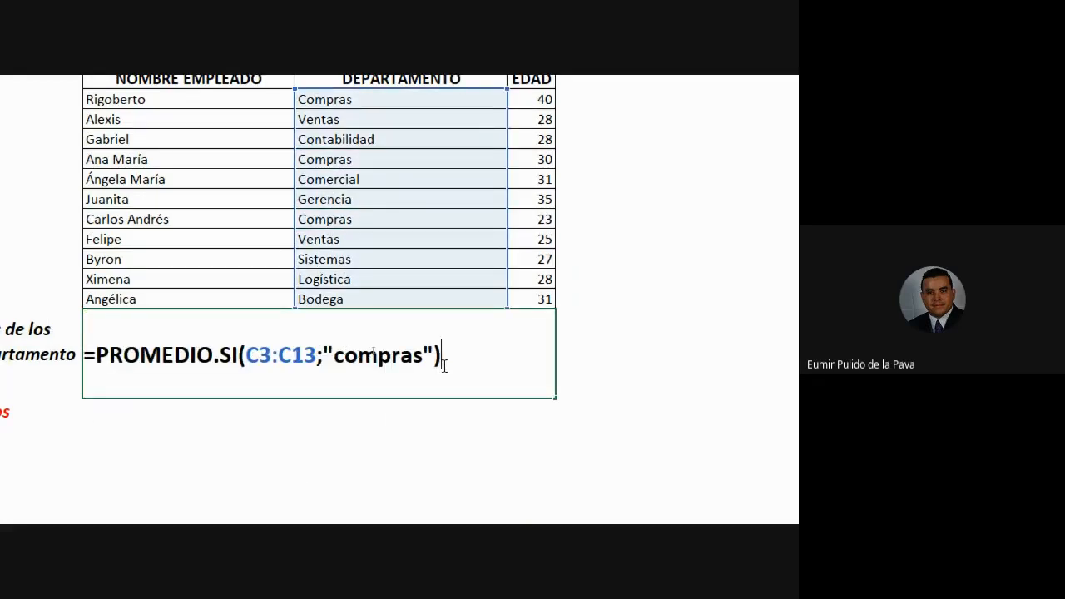
pyautogui.press('BackSpace')
pyautogui.write(';')
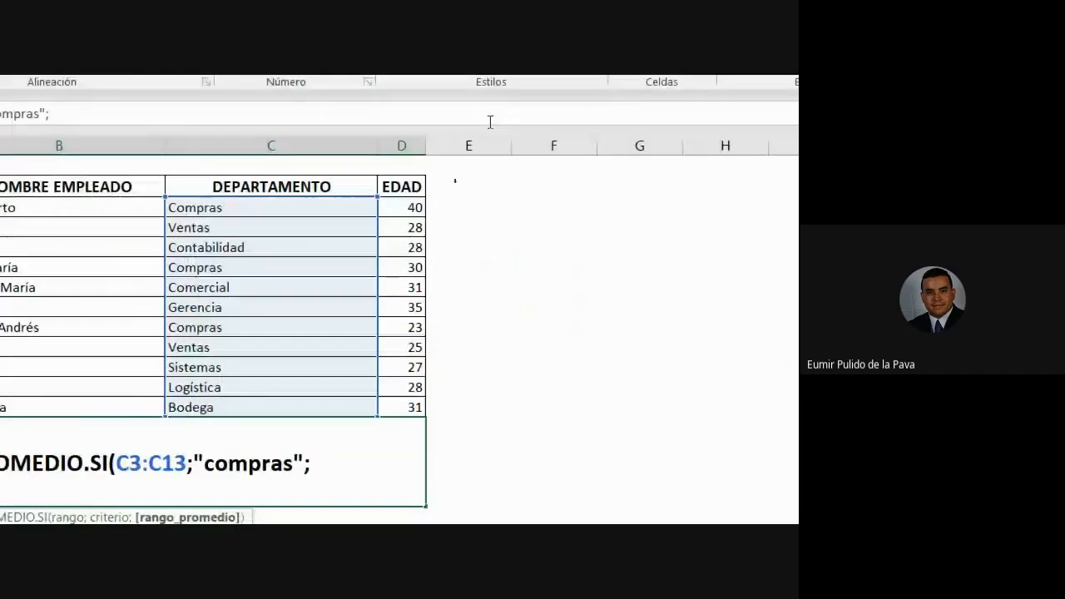
pyautogui.click(414, 213)
pyautogui.moveTo(414, 218); pyautogui.dragTo(397, 400)
pyautogui.write(')')
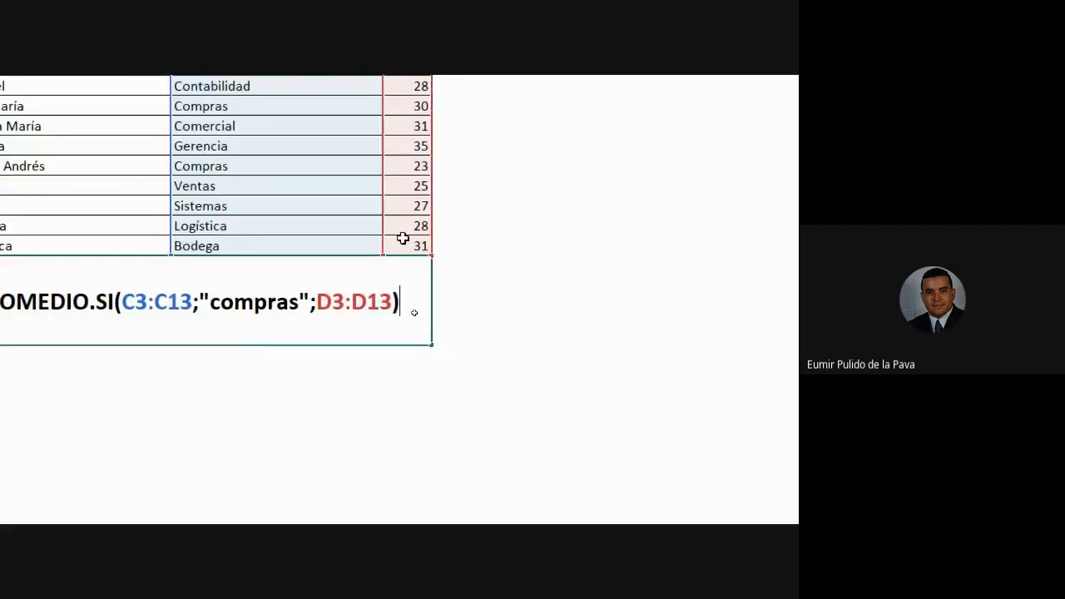
pyautogui.press('Return')
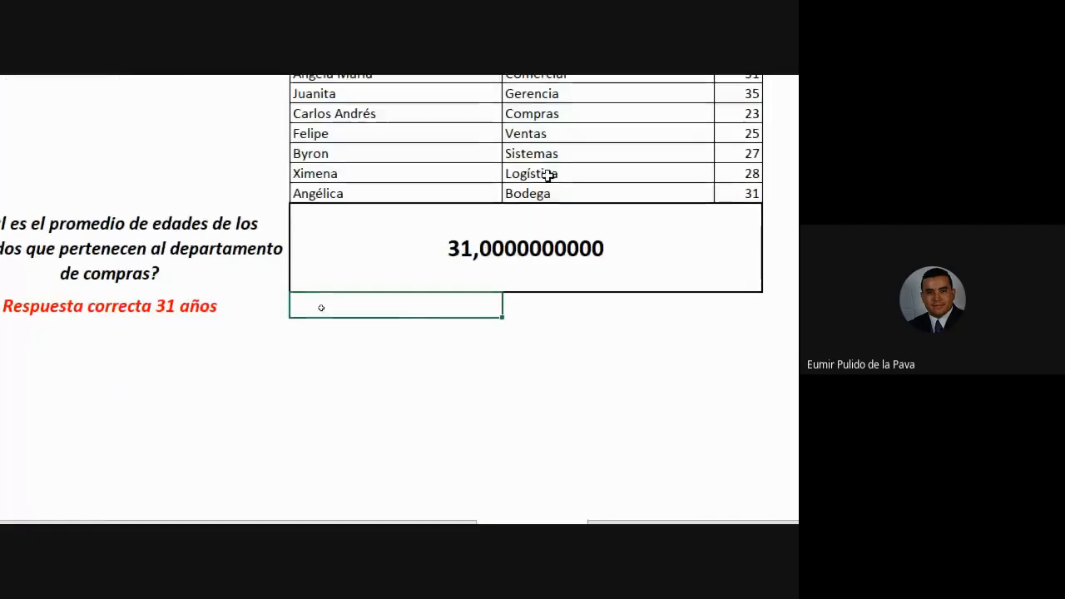
pyautogui.click(198, 332)
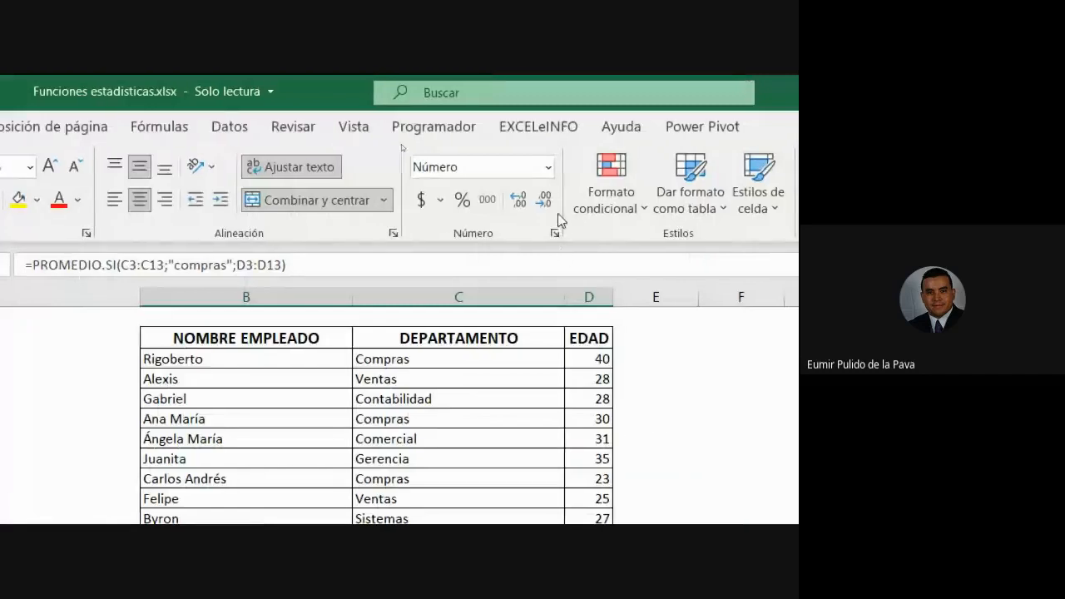
pyautogui.click(538, 204)
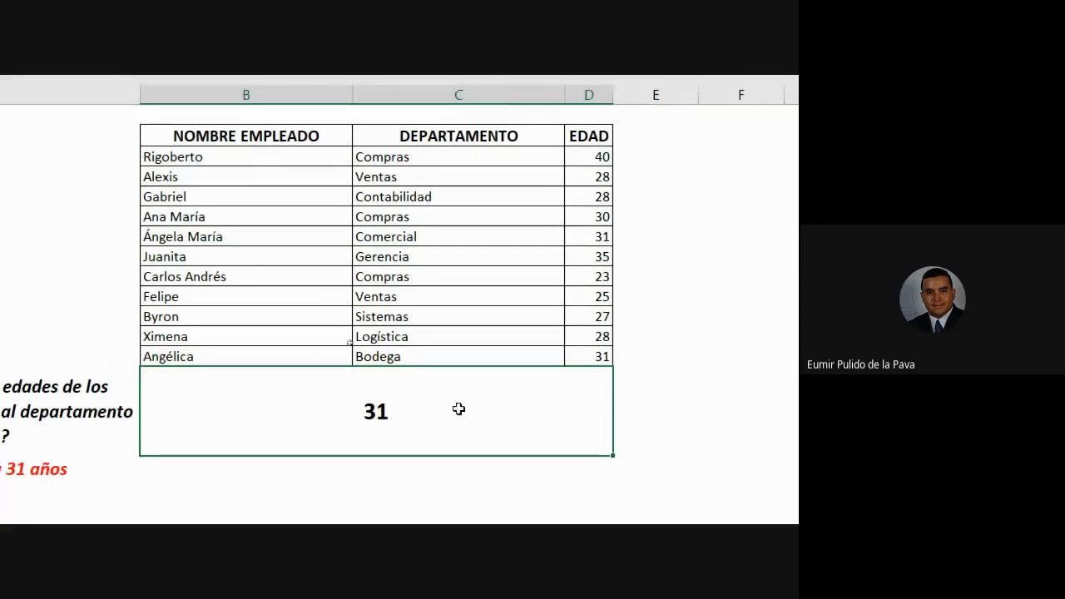
# Copy the formatting of the question and answer block A14:D17 to the block starting at A19.
pyautogui.click(94, 286)
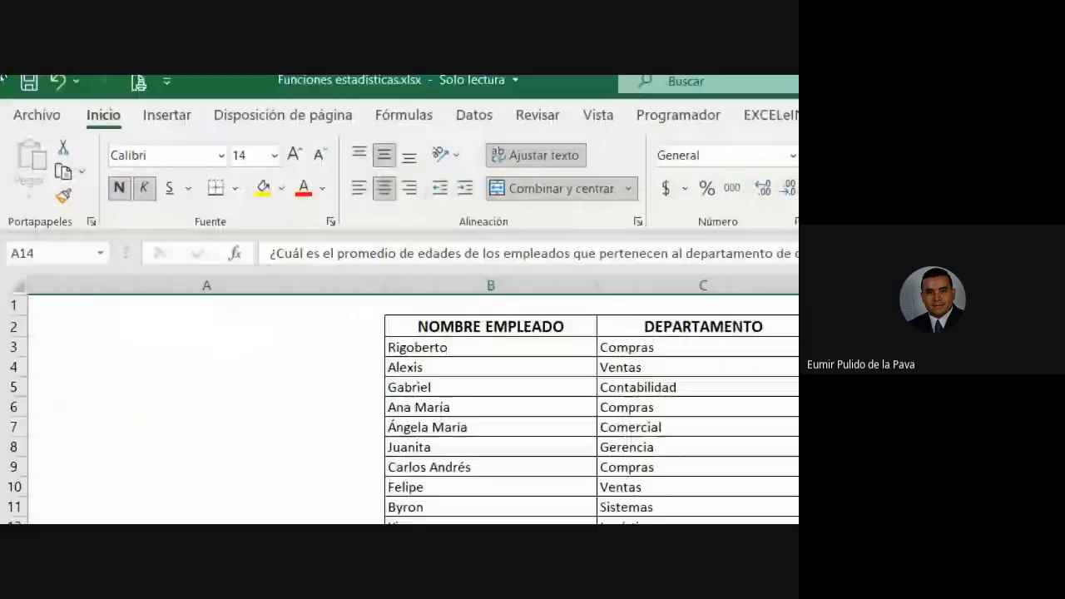
pyautogui.click(64, 211)
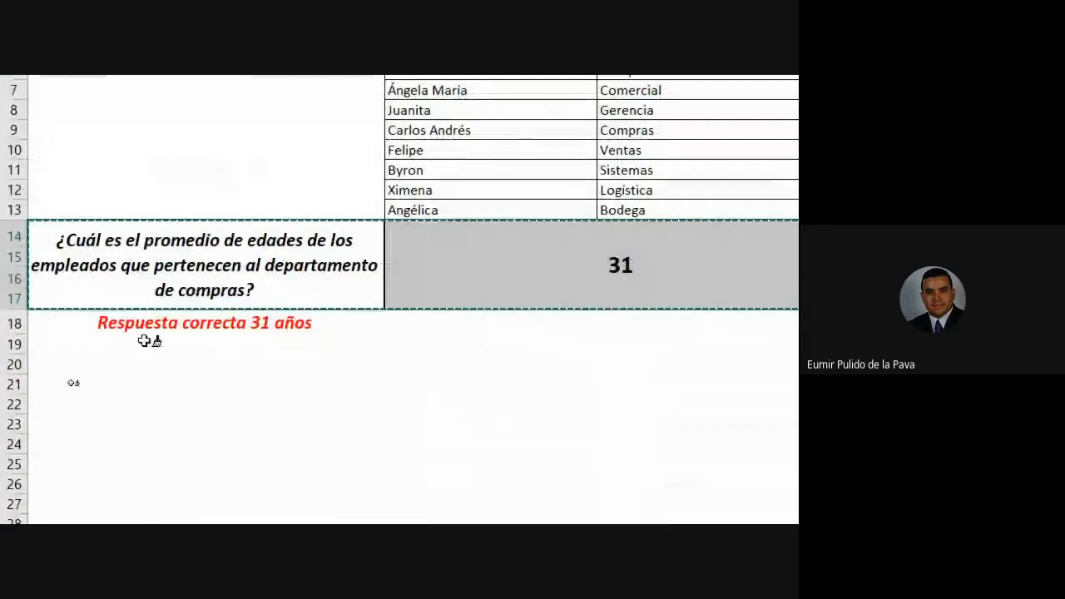
pyautogui.click(72, 346)
# Begin a new question in A19 with the text "¿Promedio de edad".
pyautogui.click(267, 373)
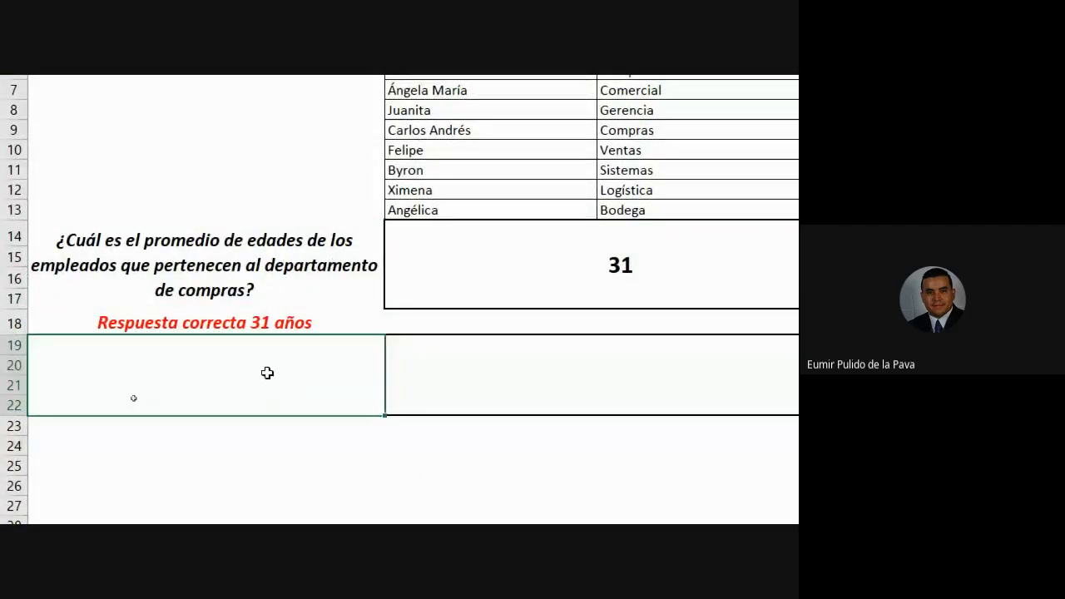
pyautogui.write('¿Pro')
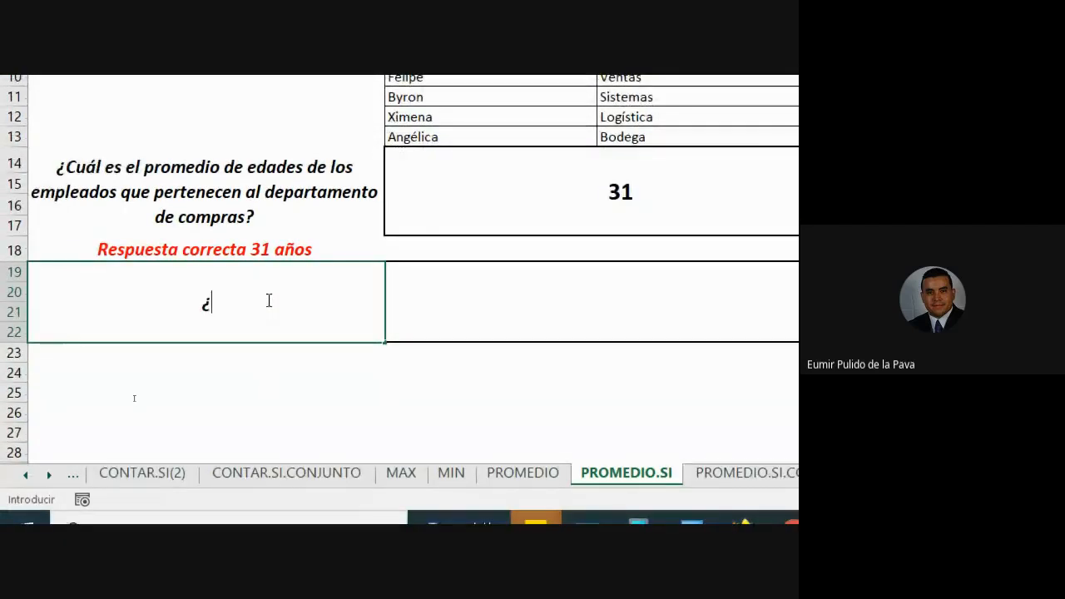
pyautogui.write('medio')
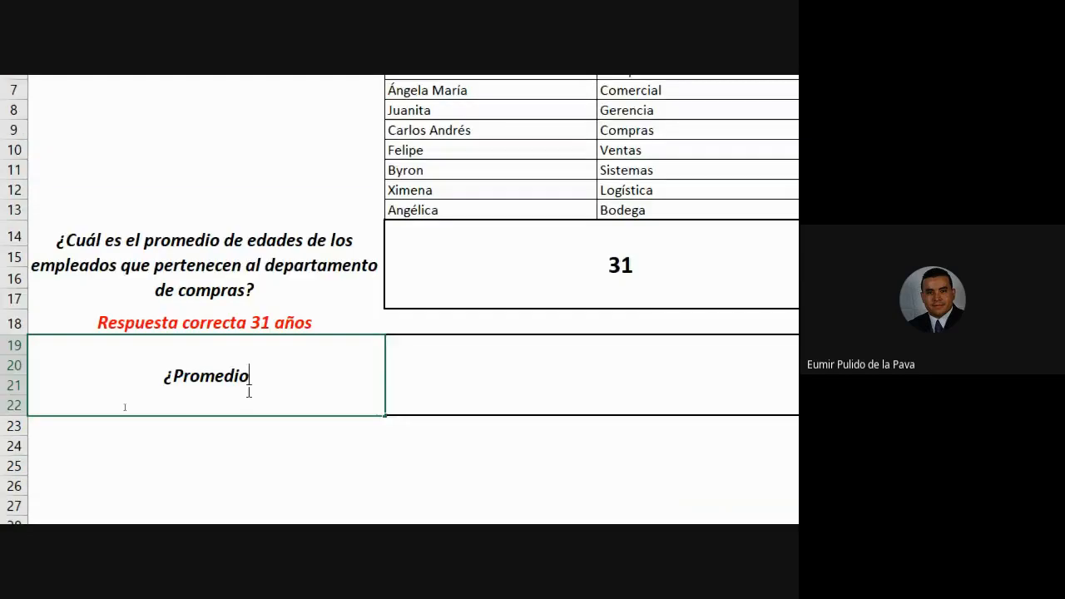
pyautogui.moveTo(134, 383); pyautogui.dragTo(127, 380)
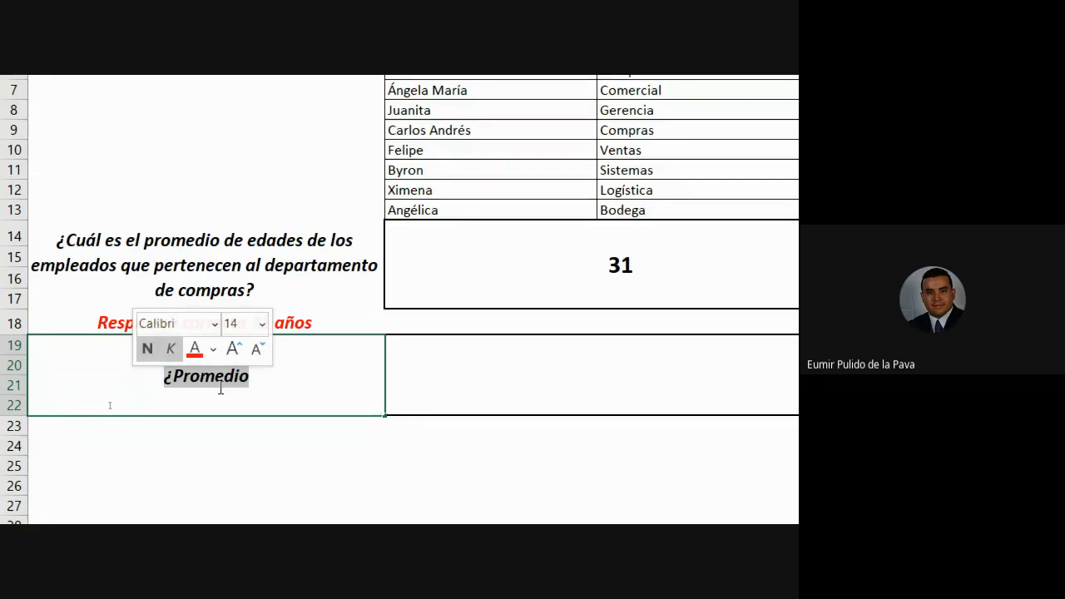
pyautogui.click(289, 380)
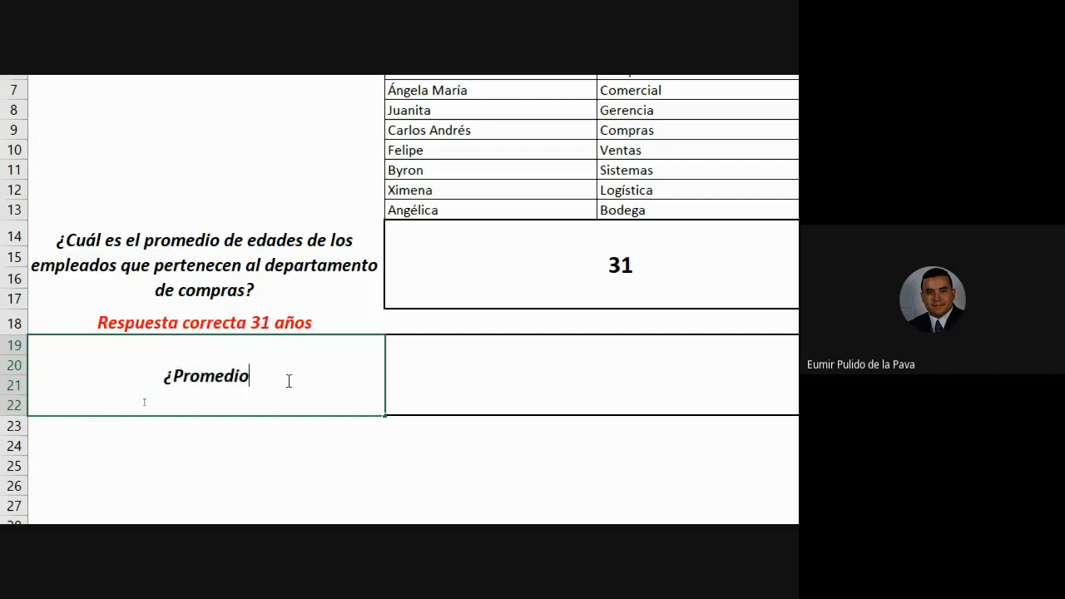
pyautogui.write('de edad')
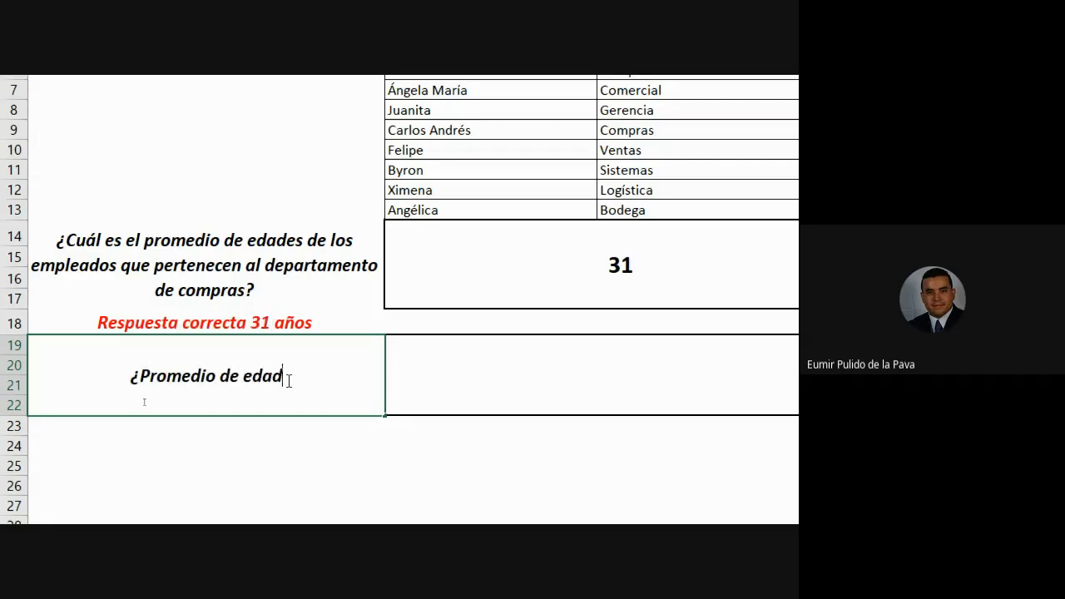
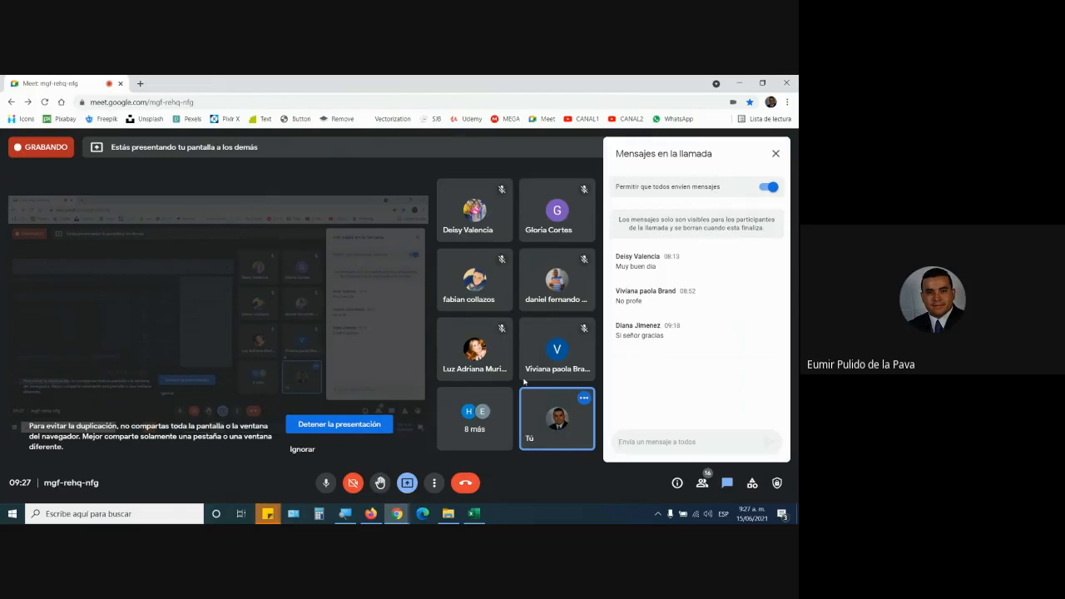
# Switch to Firefox, return to the course page and open the GUÍA DE APRENDIZAJE of section RA-02.
pyautogui.click(371, 514)
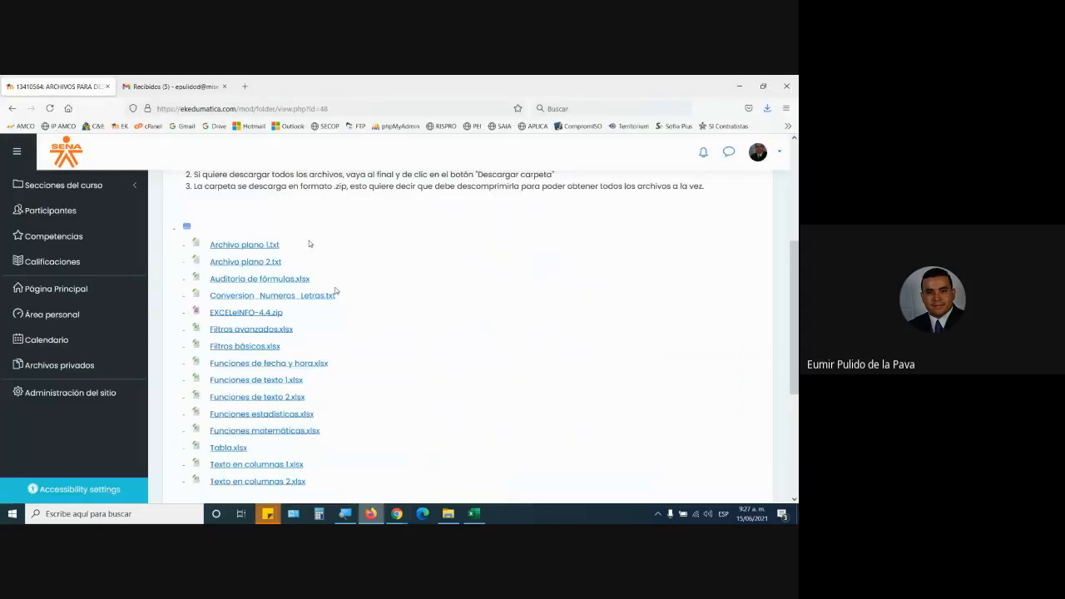
pyautogui.click(11, 108)
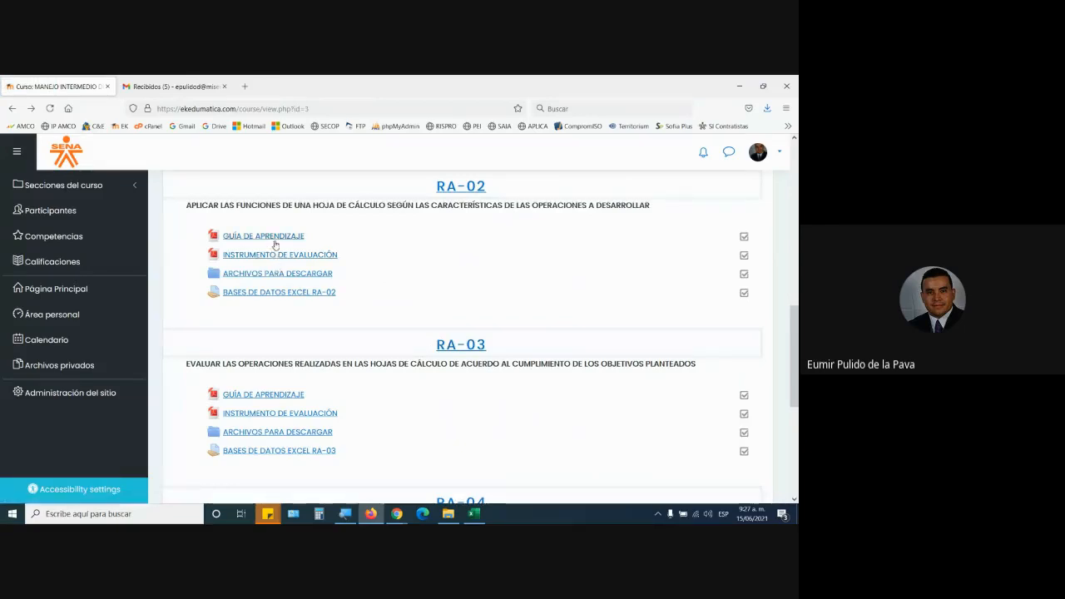
pyautogui.click(275, 240)
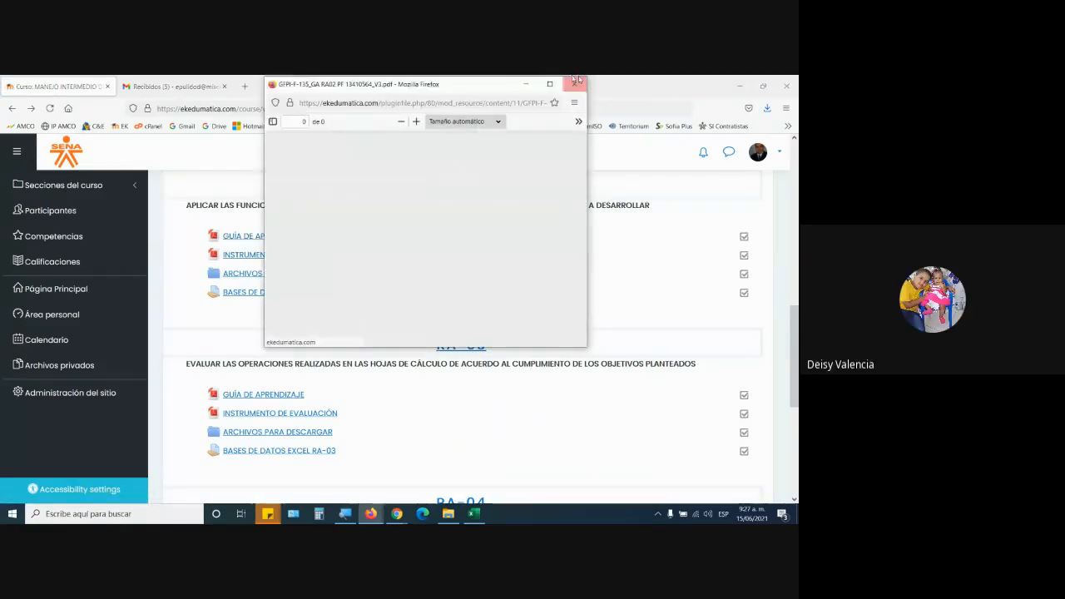
# Examine the guide's Filtros topic on pages 4 and 5, including its example table and the practice file it uses.
pyautogui.moveTo(793, 141); pyautogui.dragTo(795, 265)
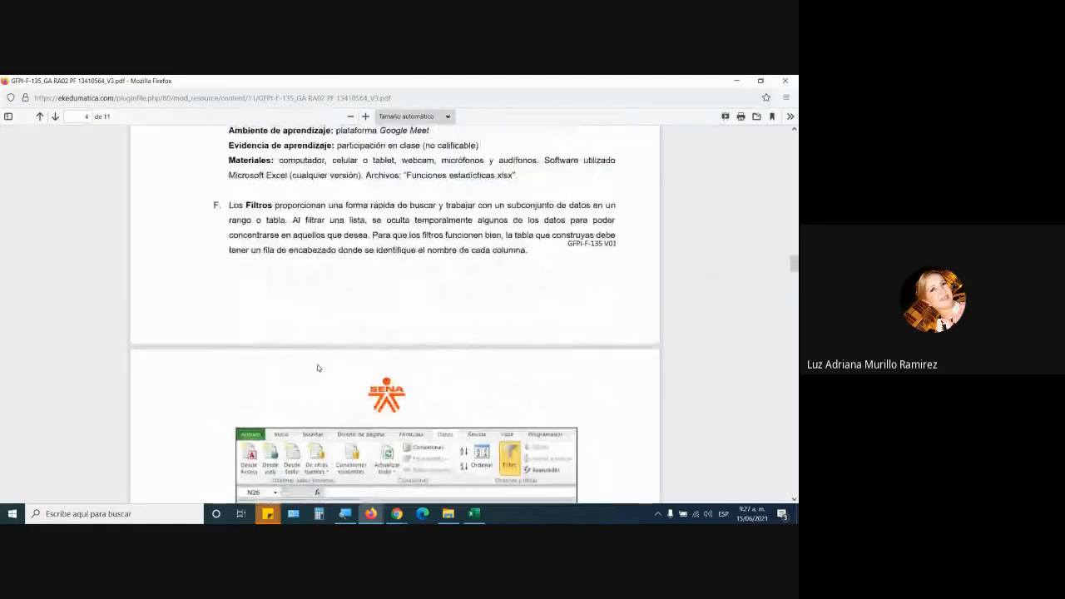
pyautogui.scroll(4, 317, 368)
pyautogui.scroll(-3, 288, 319)
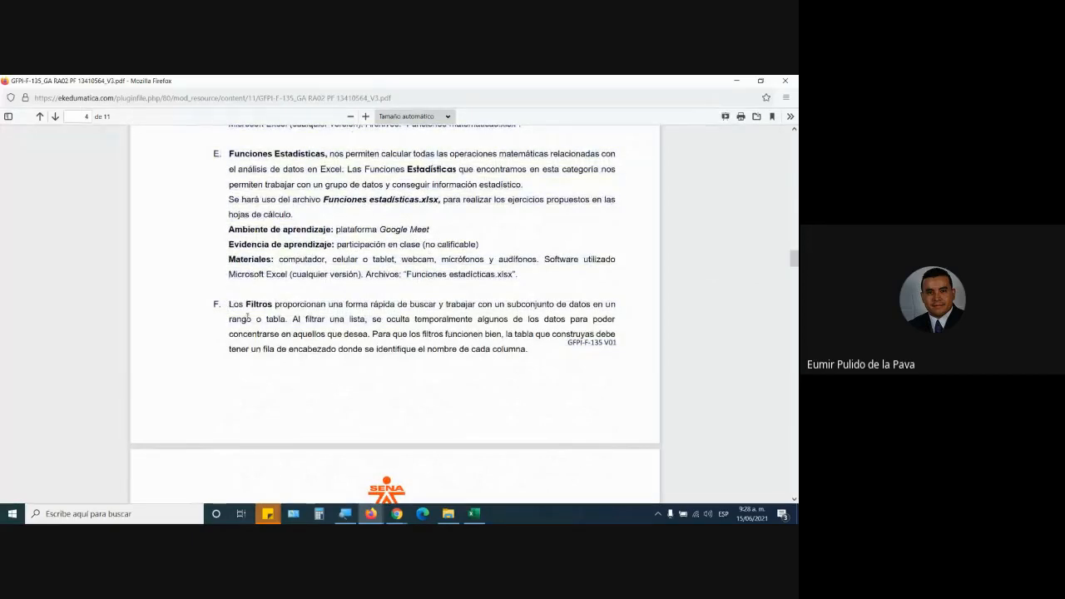
pyautogui.moveTo(236, 305); pyautogui.dragTo(507, 335)
pyautogui.scroll(-3, 405, 406)
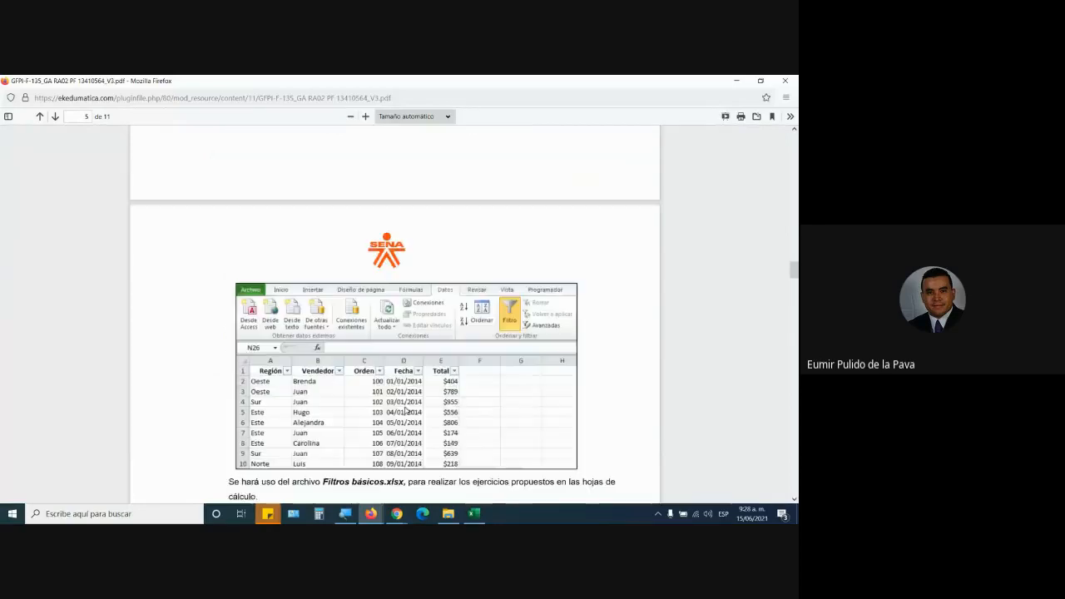
pyautogui.scroll(-3, 405, 406)
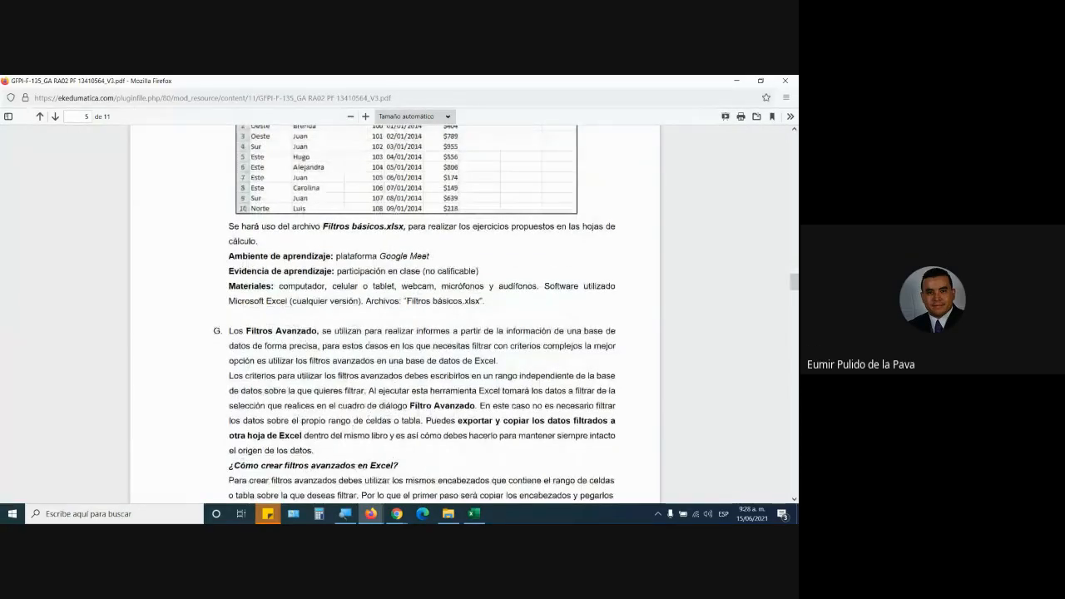
pyautogui.scroll(5, 368, 341)
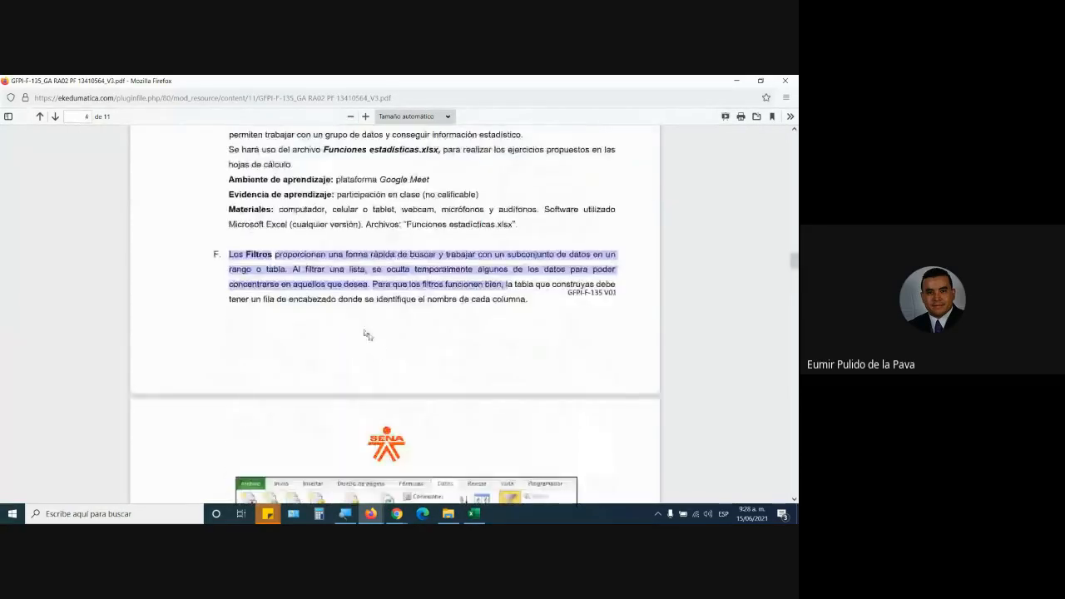
pyautogui.scroll(-5, 397, 301)
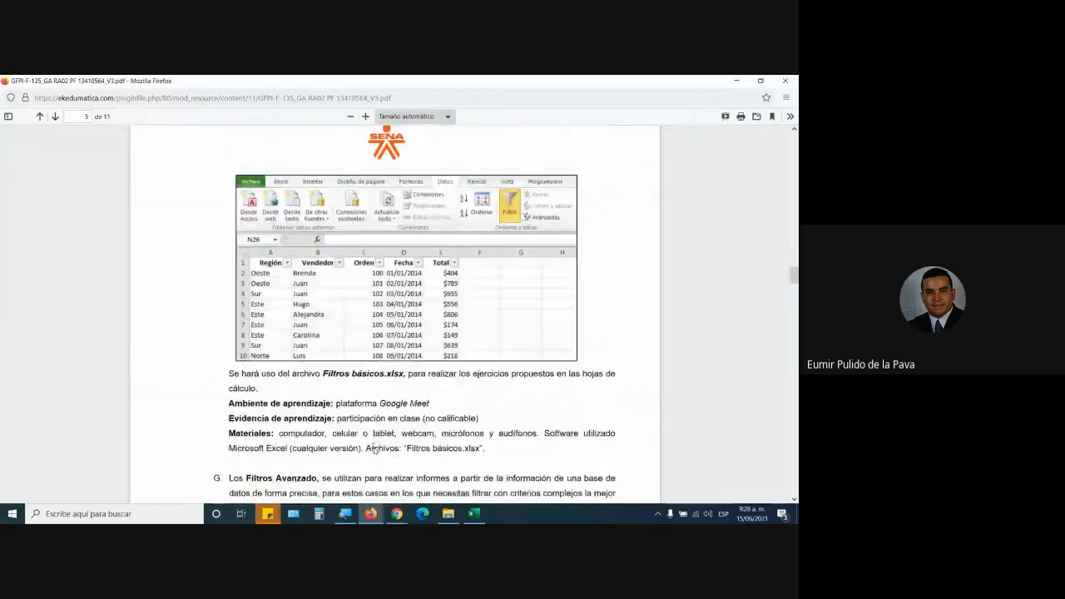
# Return to the course page, open the RA-02 ARCHIVOS PARA DESCARGAR folder and open Filtros básicos.xlsx in Excel.
pyautogui.moveTo(371, 513)
pyautogui.click(316, 466)
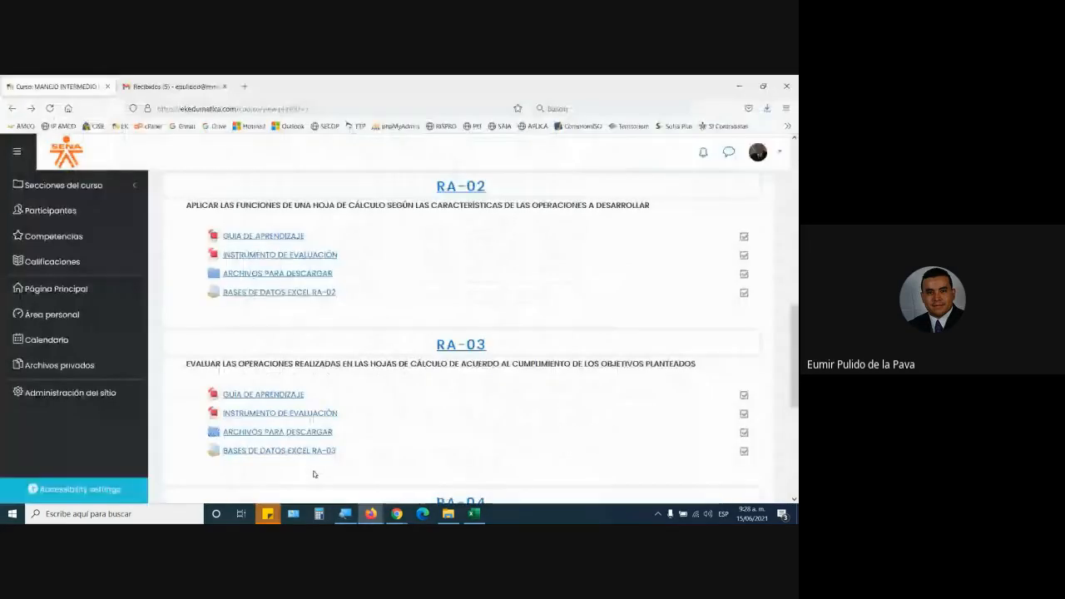
pyautogui.click(303, 274)
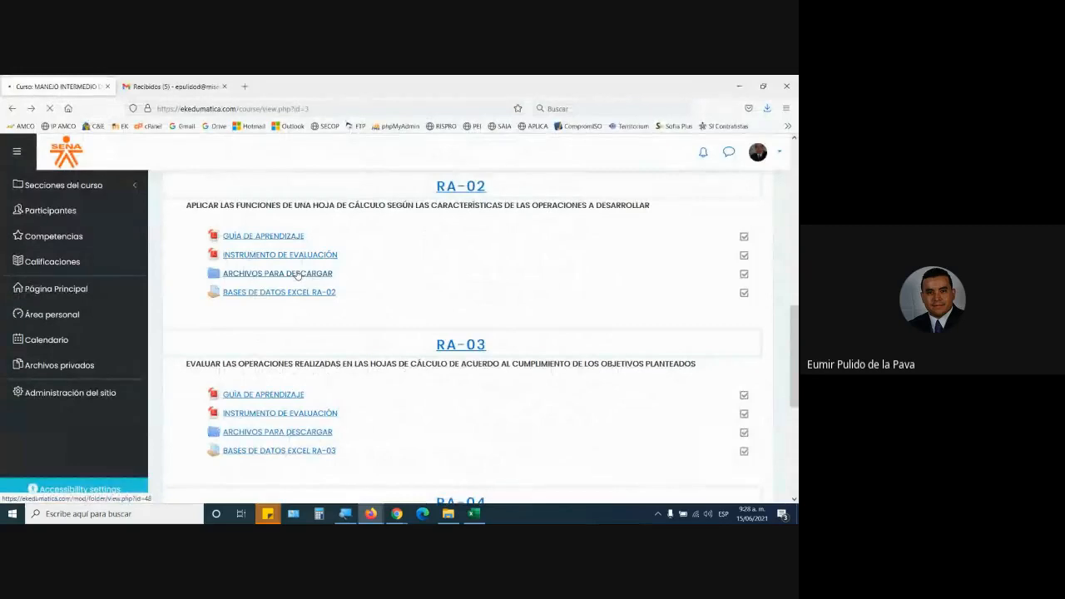
pyautogui.scroll(-3, 337, 346)
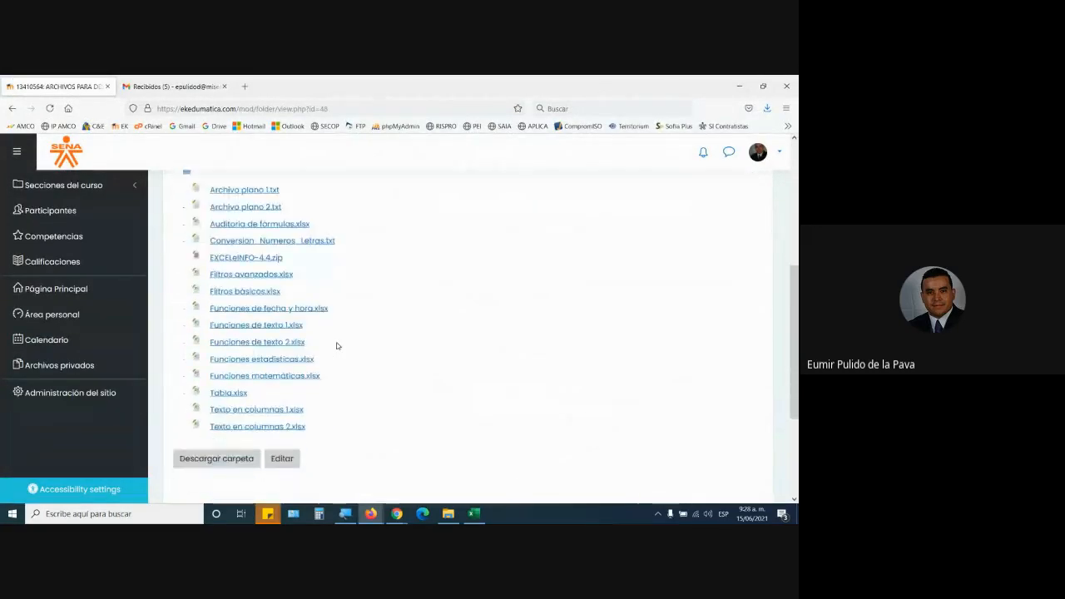
pyautogui.click(249, 291)
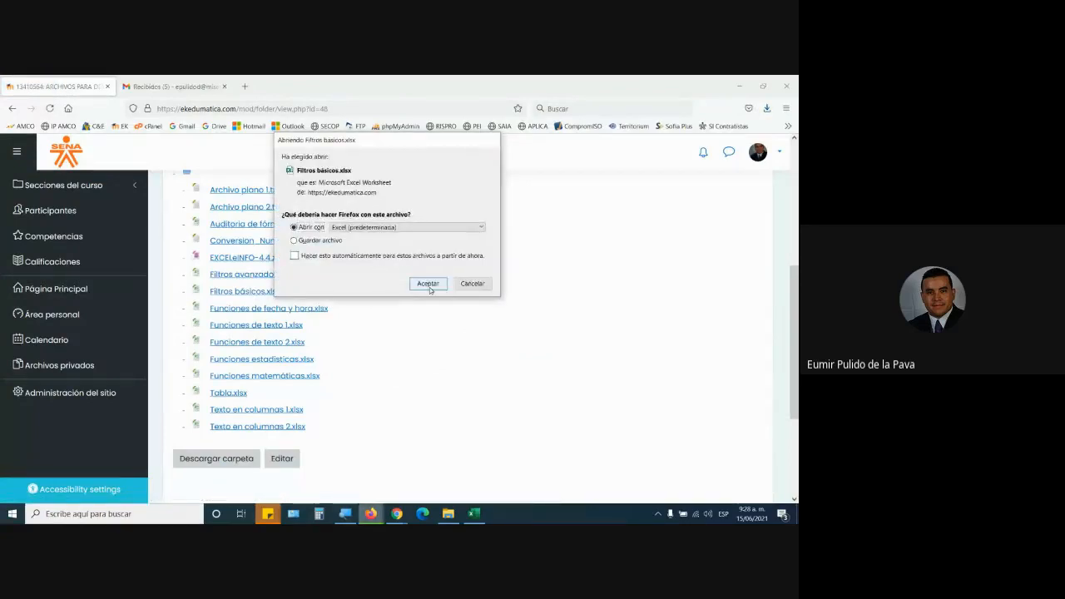
pyautogui.click(429, 285)
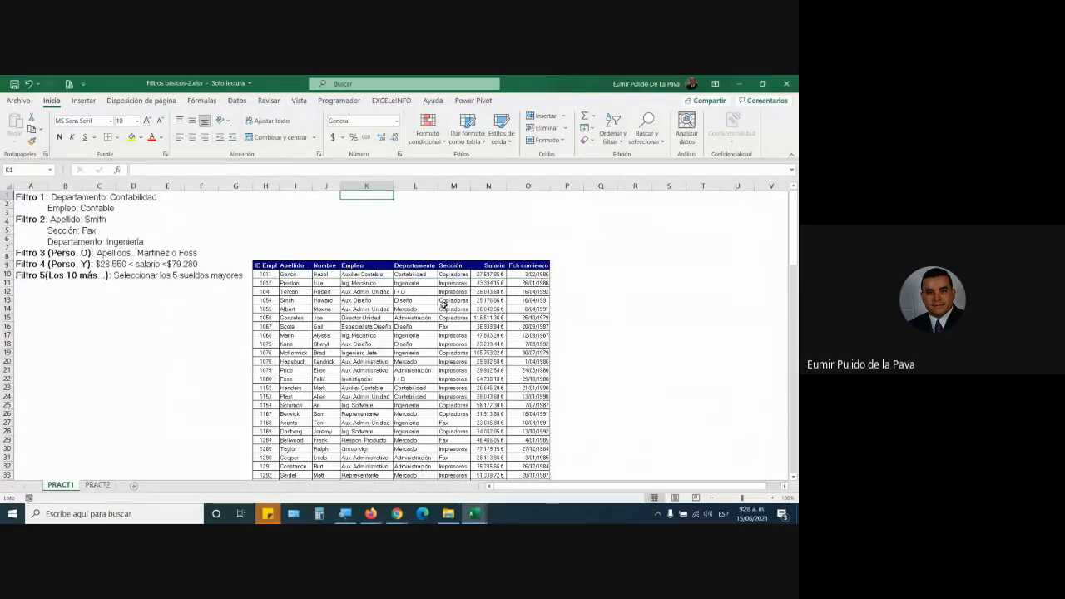
# Switch to the PRACT2 sheet, enlarge the view to 150% and examine the sales table and its list of filter exercises.
pyautogui.click(97, 485)
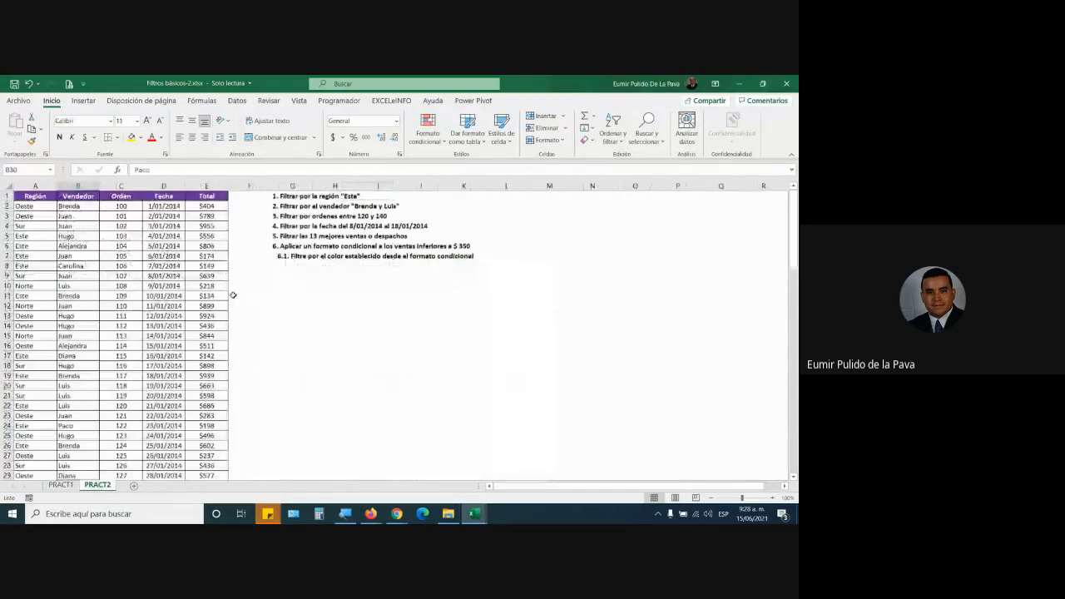
pyautogui.click(772, 497)
pyautogui.click(772, 498)
pyautogui.click(772, 498)
pyautogui.click(772, 498)
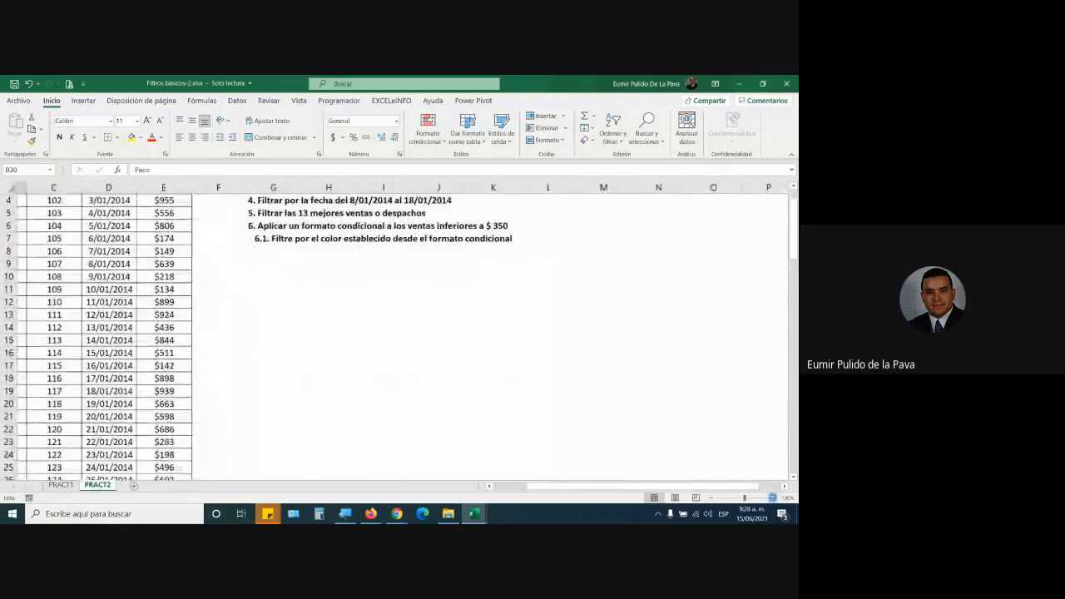
pyautogui.click(772, 498)
pyautogui.click(772, 498)
pyautogui.click(772, 498)
pyautogui.scroll(2, 293, 304)
pyautogui.scroll(-20, 617, 479)
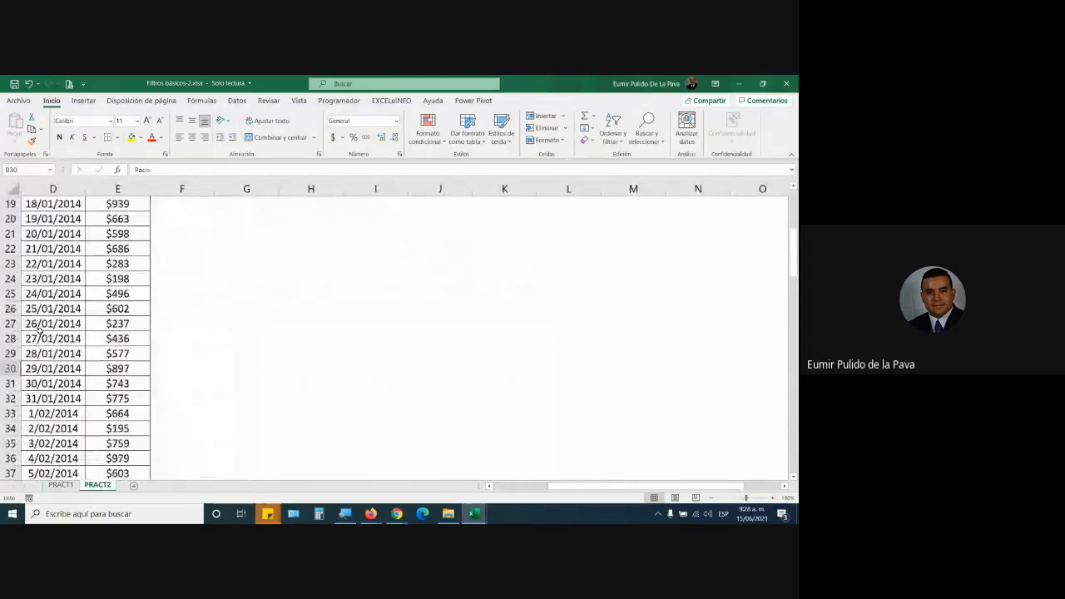
pyautogui.moveTo(579, 486); pyautogui.dragTo(523, 487)
pyautogui.scroll(-12, 191, 401)
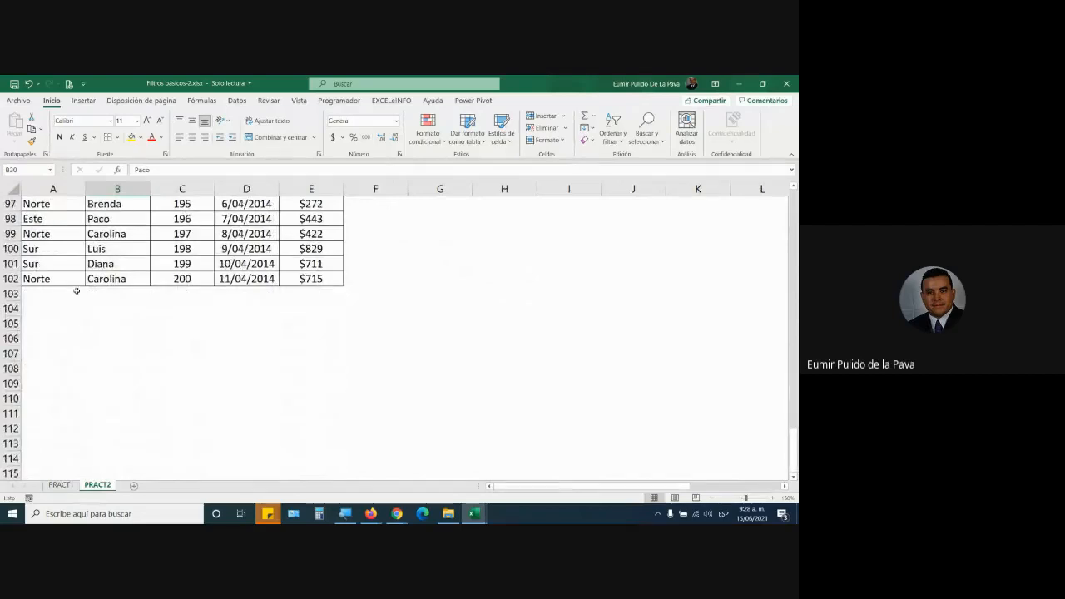
pyautogui.scroll(20, 141, 308)
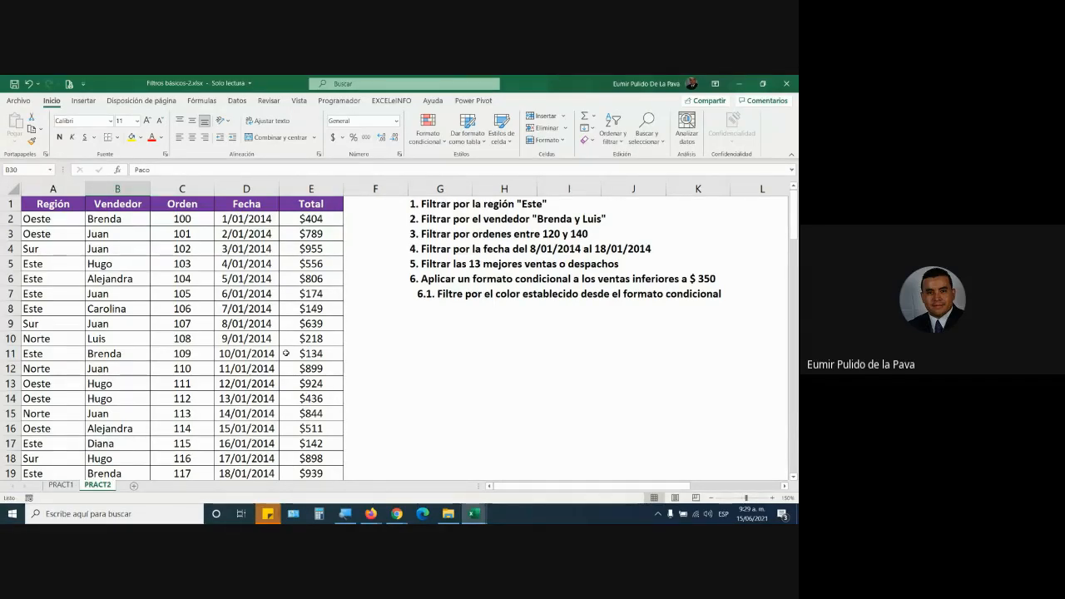
# Add filter arrows to the PRACT2 table headers from a cell inside the table, and remove them again.
pyautogui.click(307, 312)
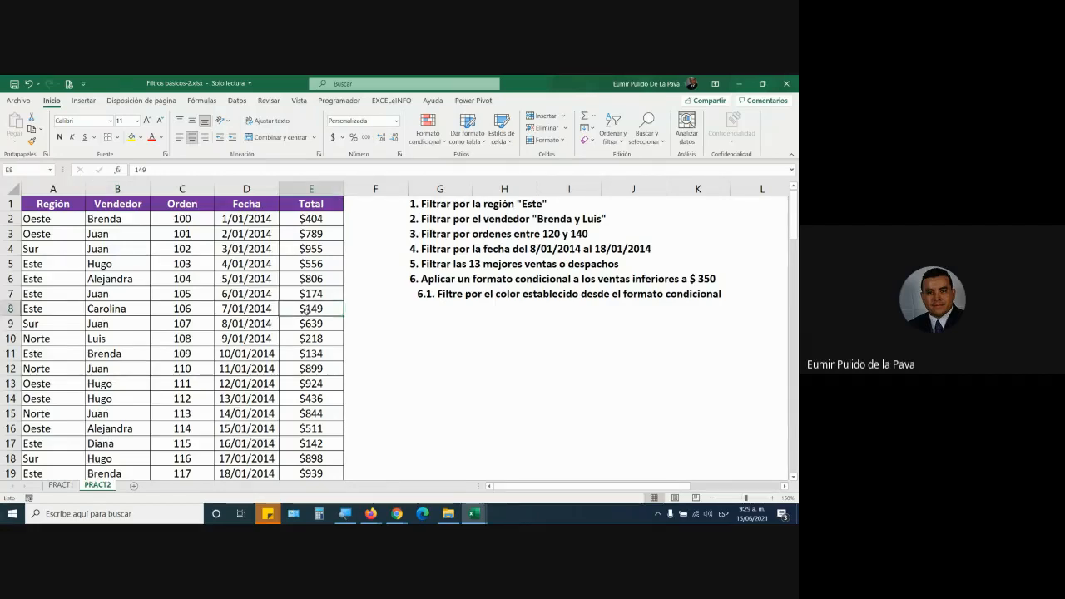
pyautogui.click(147, 307)
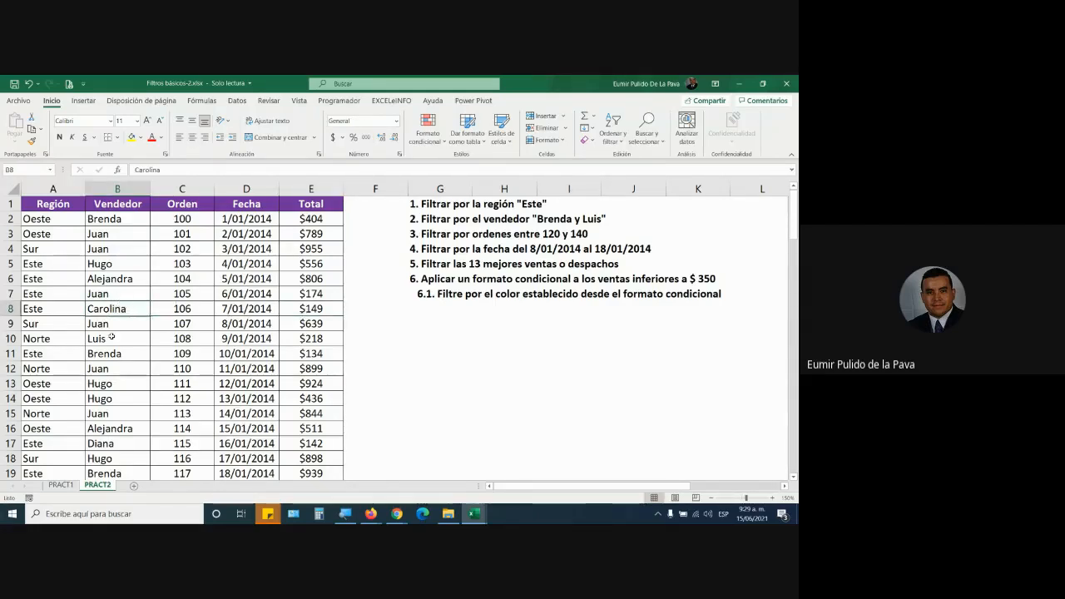
pyautogui.click(112, 384)
pyautogui.click(173, 383)
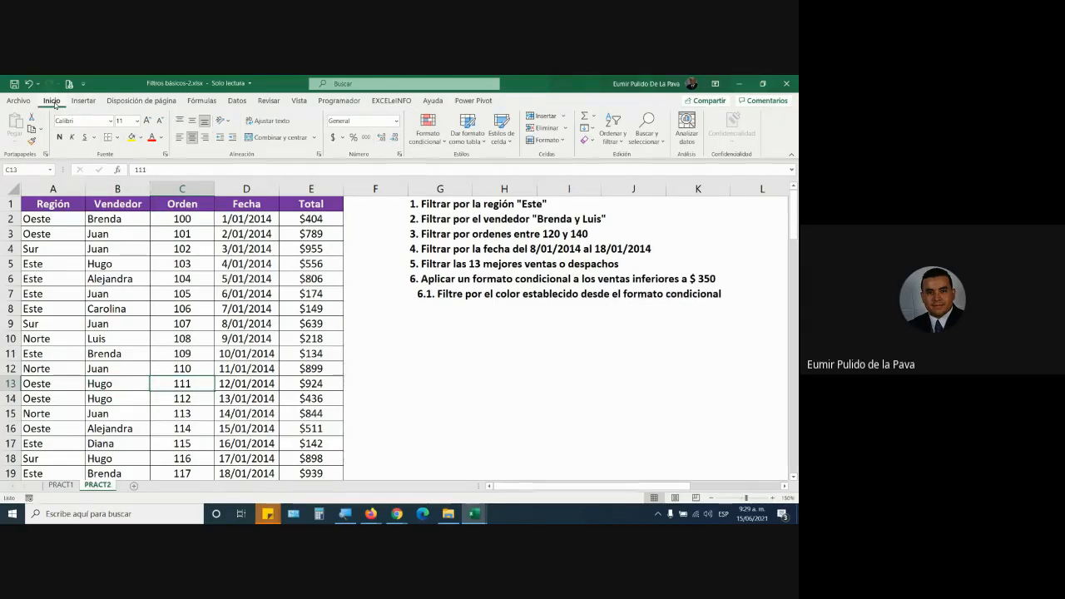
pyautogui.click(613, 133)
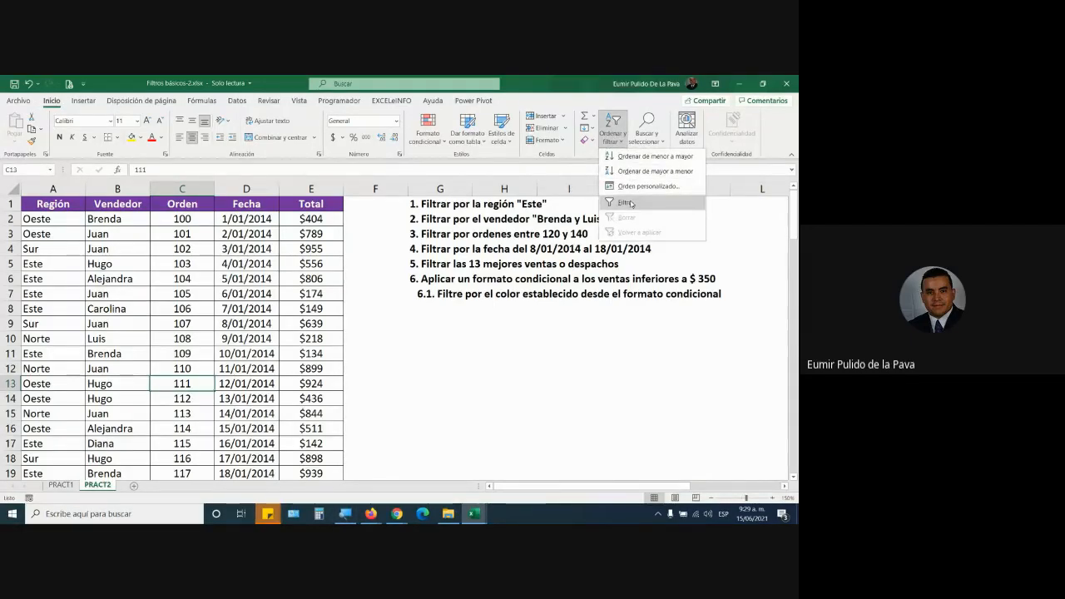
pyautogui.click(624, 200)
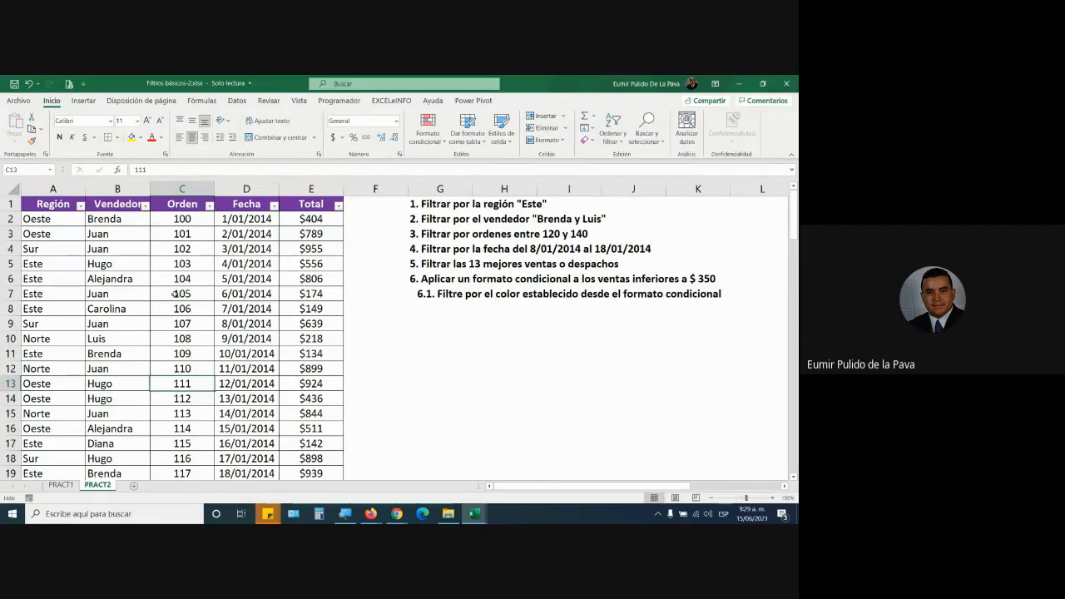
pyautogui.click(612, 129)
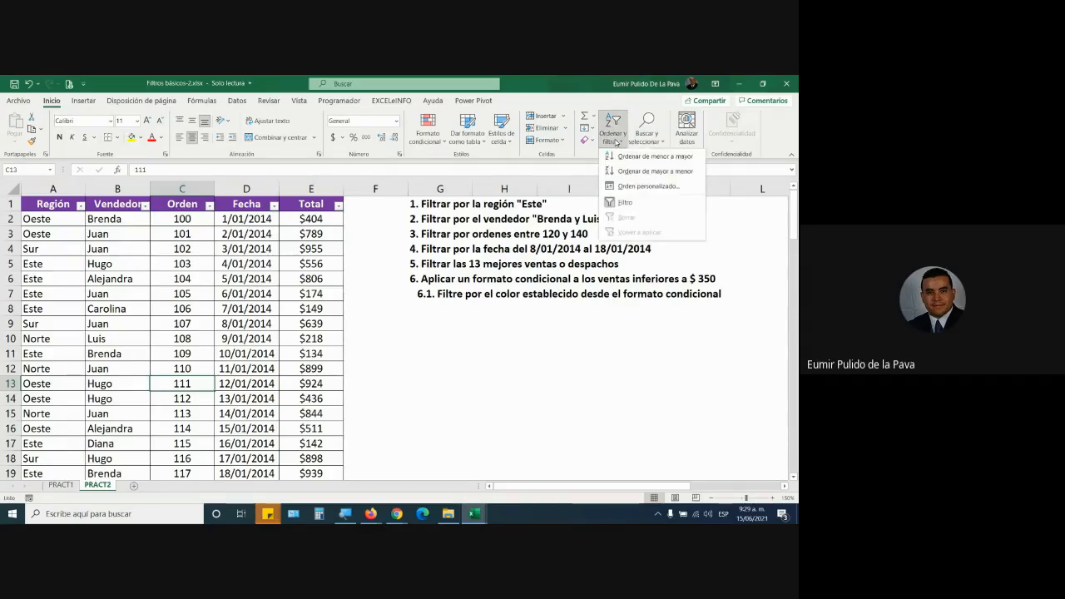
pyautogui.click(622, 203)
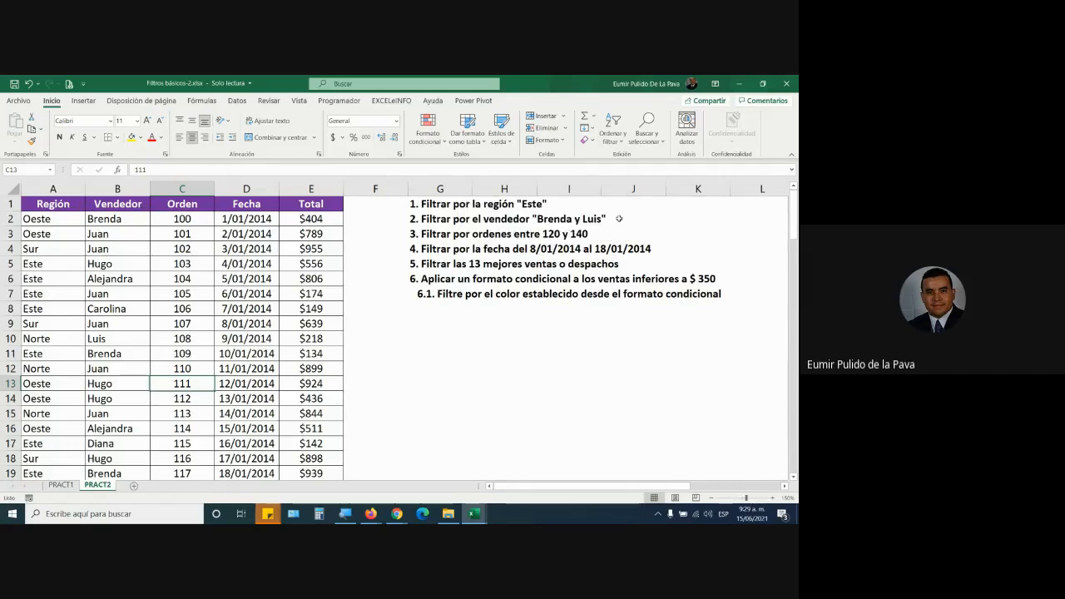
# Toggle the table's filter on and off again using the data-tools version of the Filter command.
pyautogui.click(237, 101)
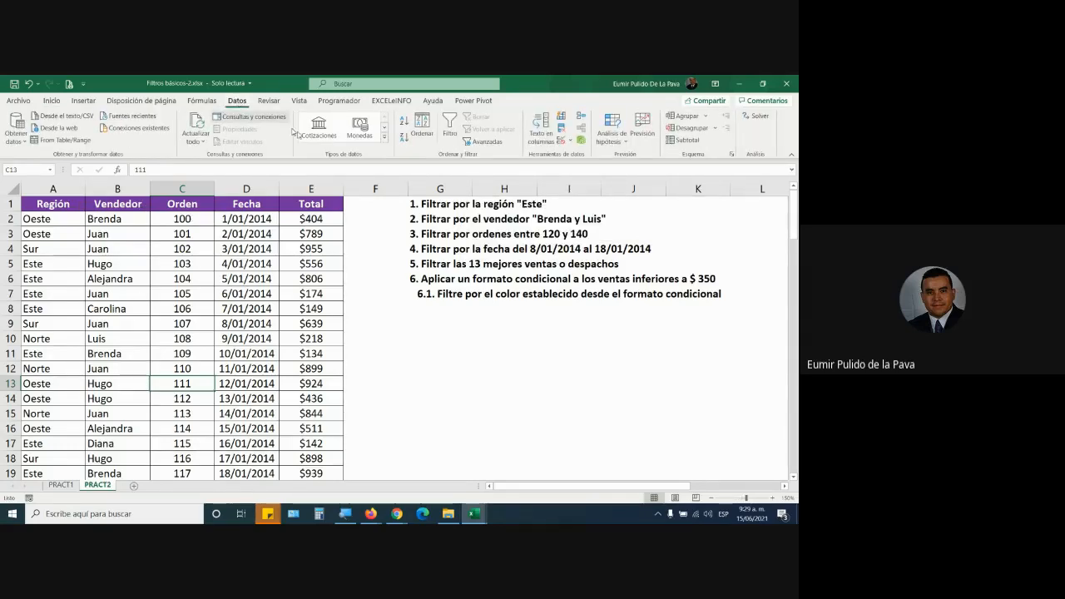
pyautogui.click(451, 125)
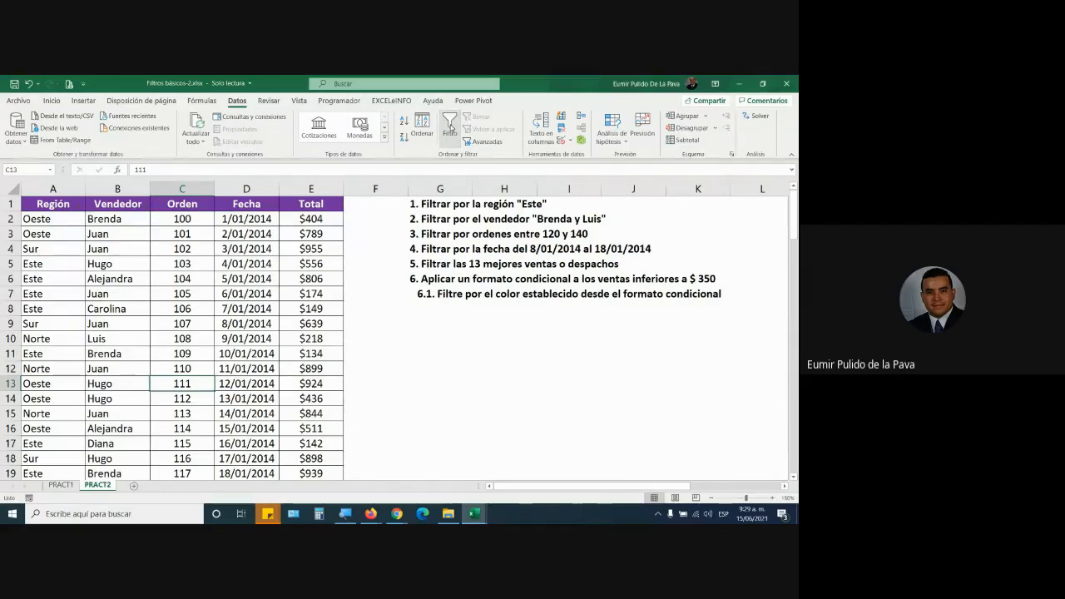
pyautogui.click(451, 127)
pyautogui.click(451, 128)
# Toggle the filter repeatedly from cell A11 of the sales table, leaving the header filter arrows turned on.
pyautogui.click(121, 341)
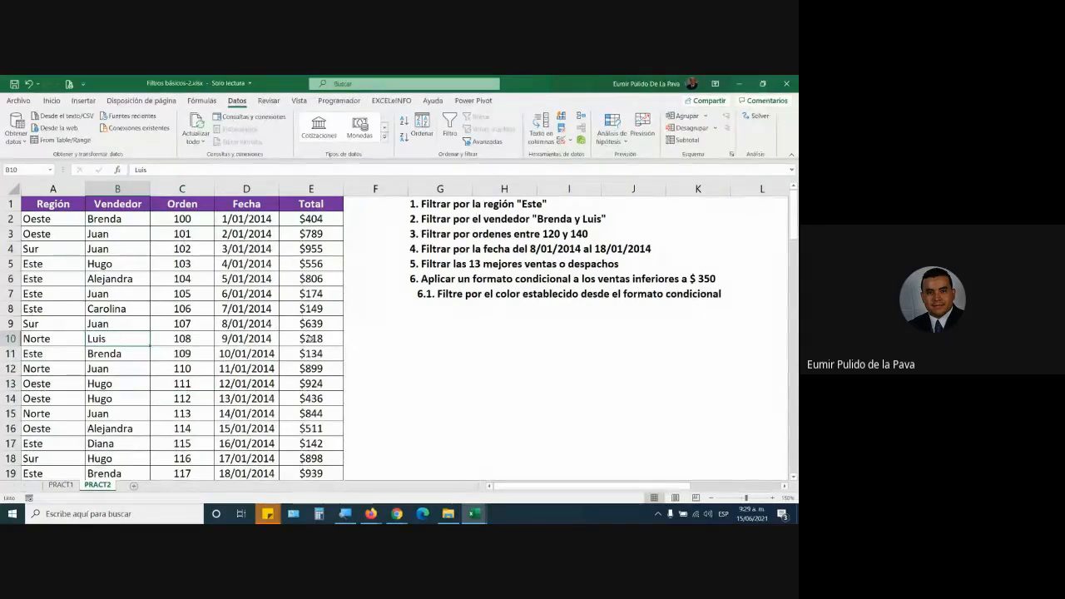
pyautogui.click(331, 398)
pyautogui.moveTo(326, 204); pyautogui.dragTo(38, 204)
pyautogui.click(64, 351)
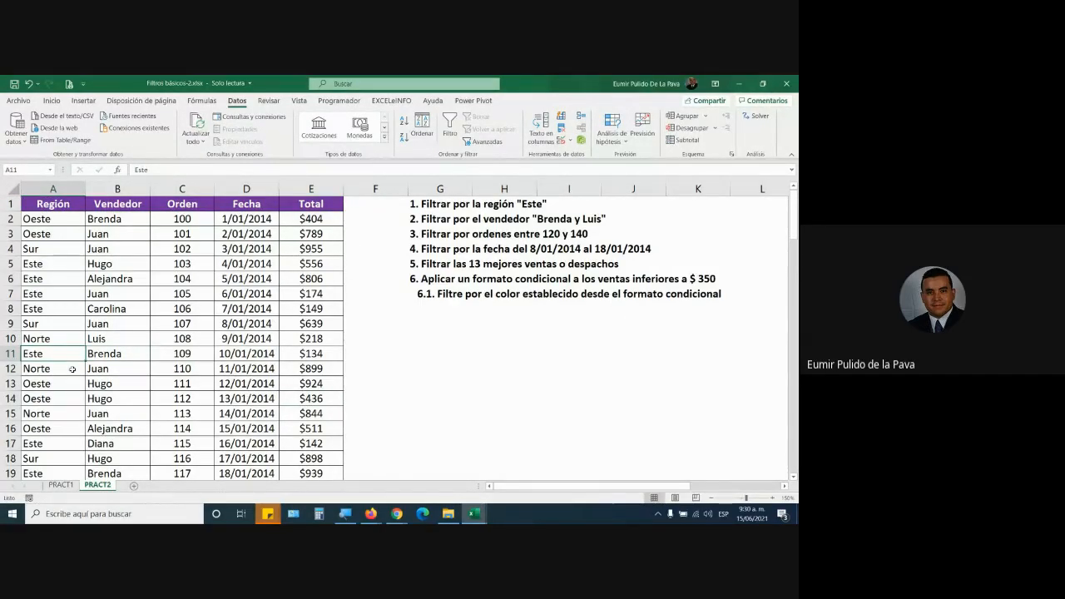
pyautogui.hotkey('ctrl', 'shift', 'l')
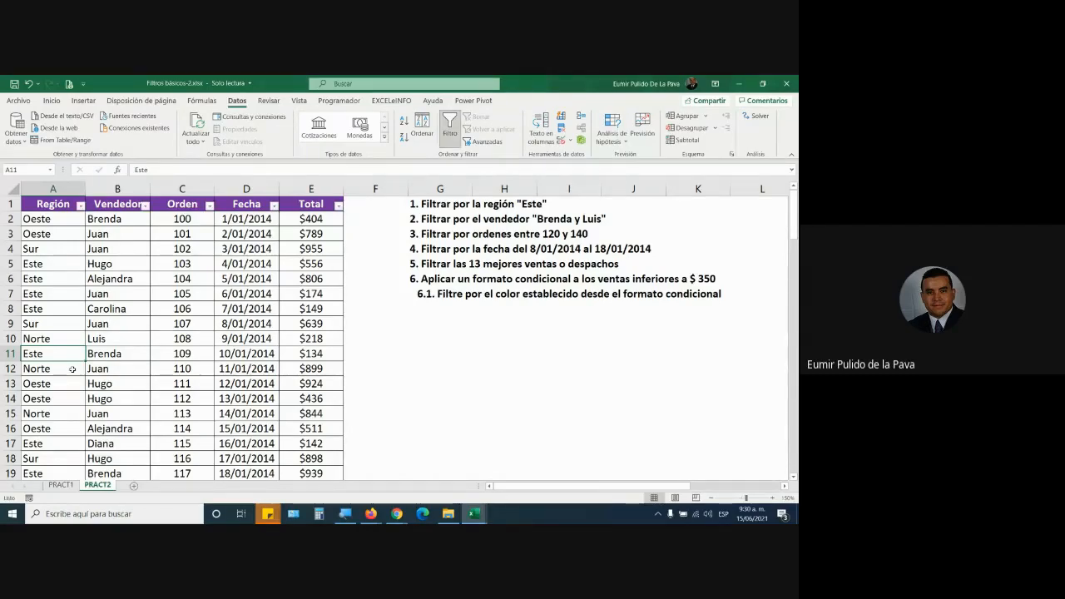
pyautogui.hotkey('ctrl', 'shift', 'l')
pyautogui.hotkey('ctrl', 'shift', 'l')
pyautogui.hotkey('ctrl', 'shift', 'l')
pyautogui.hotkey('ctrl', 'shift', 'l')
pyautogui.hotkey('ctrl', 'shift', 'l')
pyautogui.hotkey('ctrl', 'shift', 'l')
pyautogui.hotkey('ctrl', 'shift', 'l')
pyautogui.hotkey('ctrl', 'shift', 'l')
# Magnify the screen and select columns A to E one by one to point out their filter headers.
pyautogui.click(345, 514)
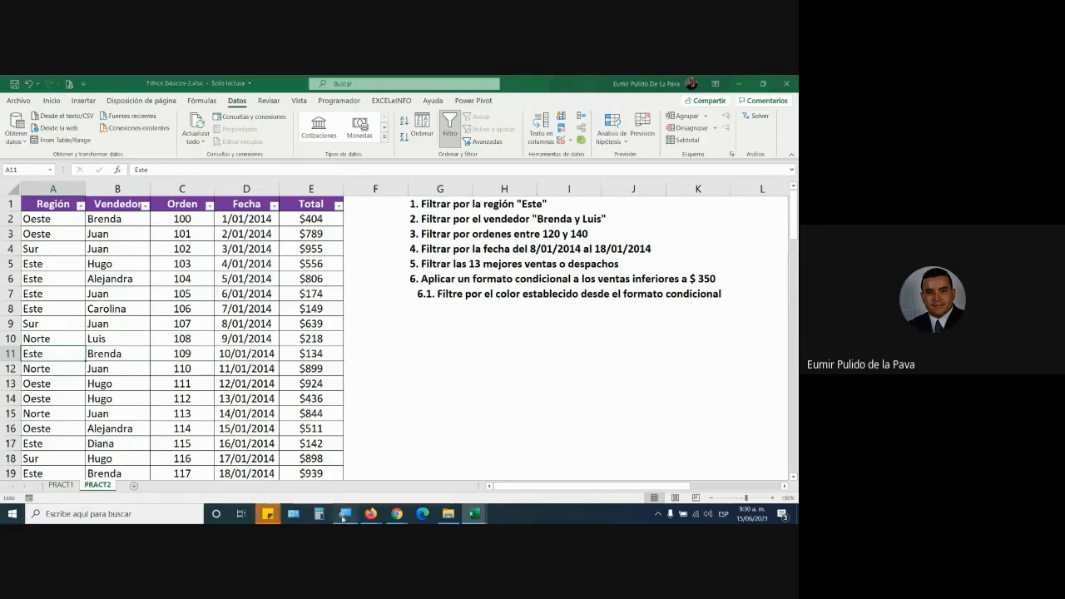
pyautogui.click(366, 473)
pyautogui.click(448, 453)
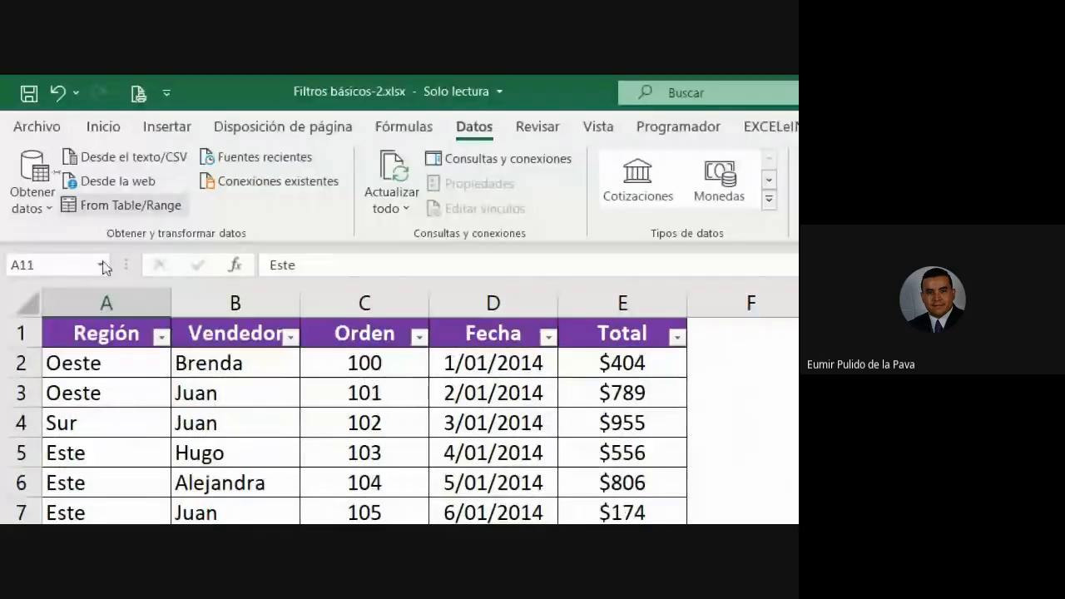
pyautogui.click(145, 302)
pyautogui.click(250, 302)
pyautogui.click(366, 302)
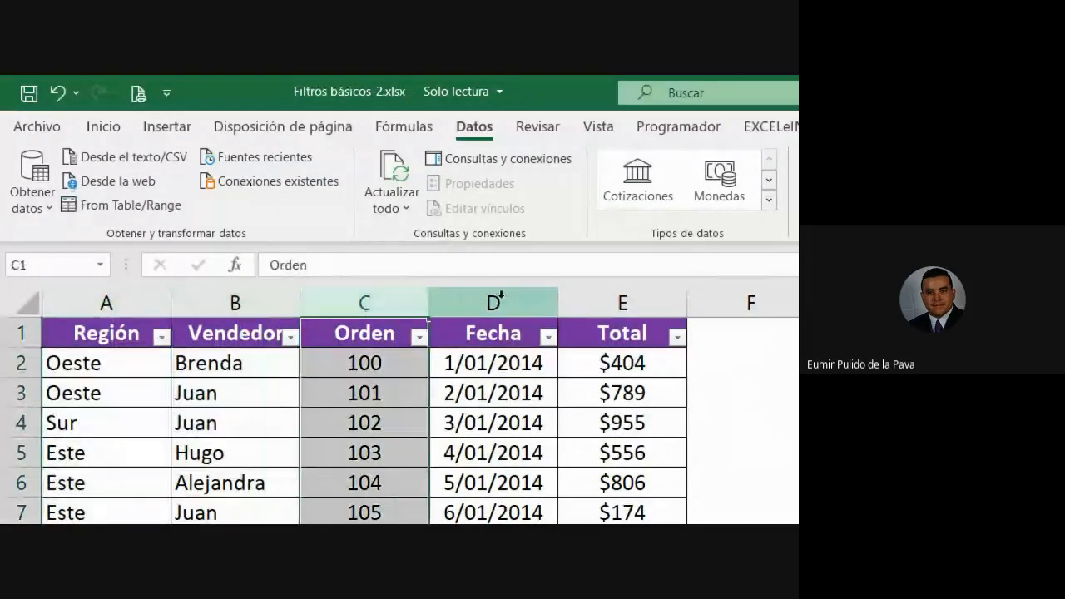
pyautogui.click(493, 302)
pyautogui.click(588, 295)
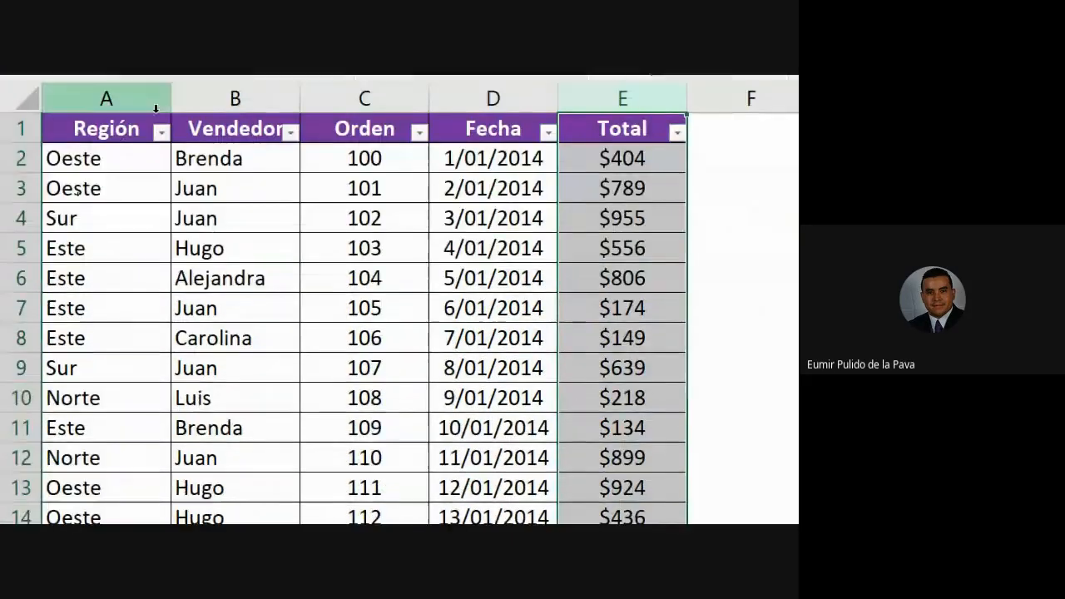
# Examine the sorting and filtering options of the Región and Vendedor columns, including the available text filters.
pyautogui.click(159, 137)
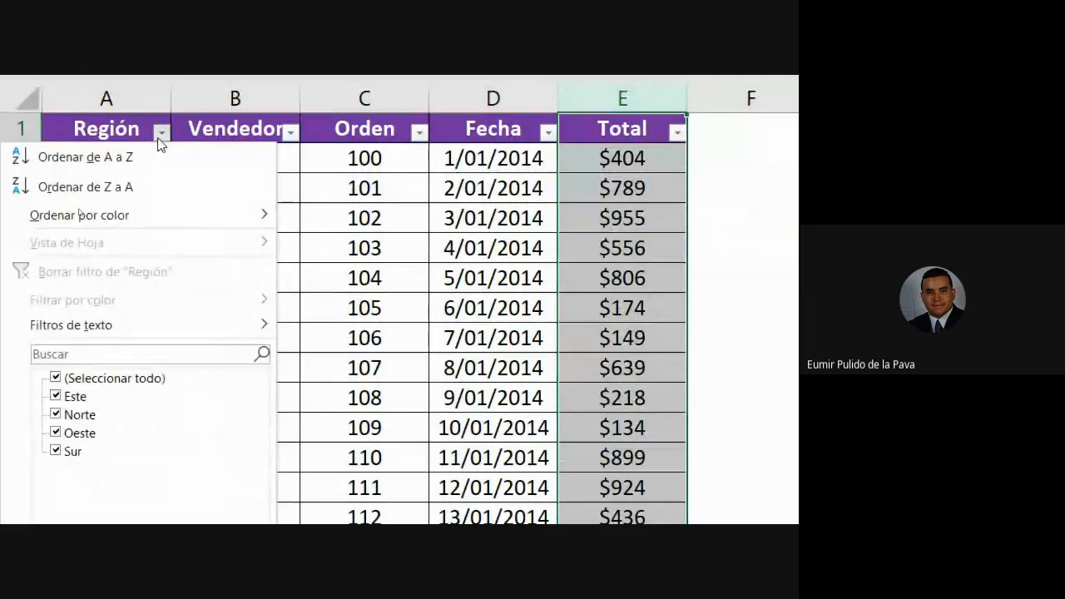
pyautogui.moveTo(121, 326)
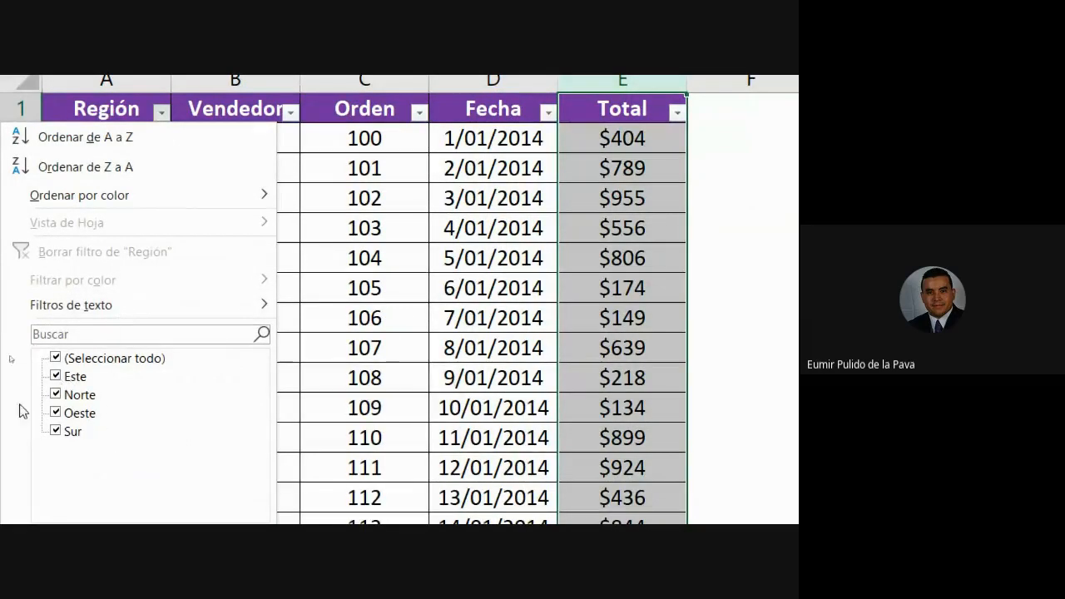
pyautogui.click(72, 123)
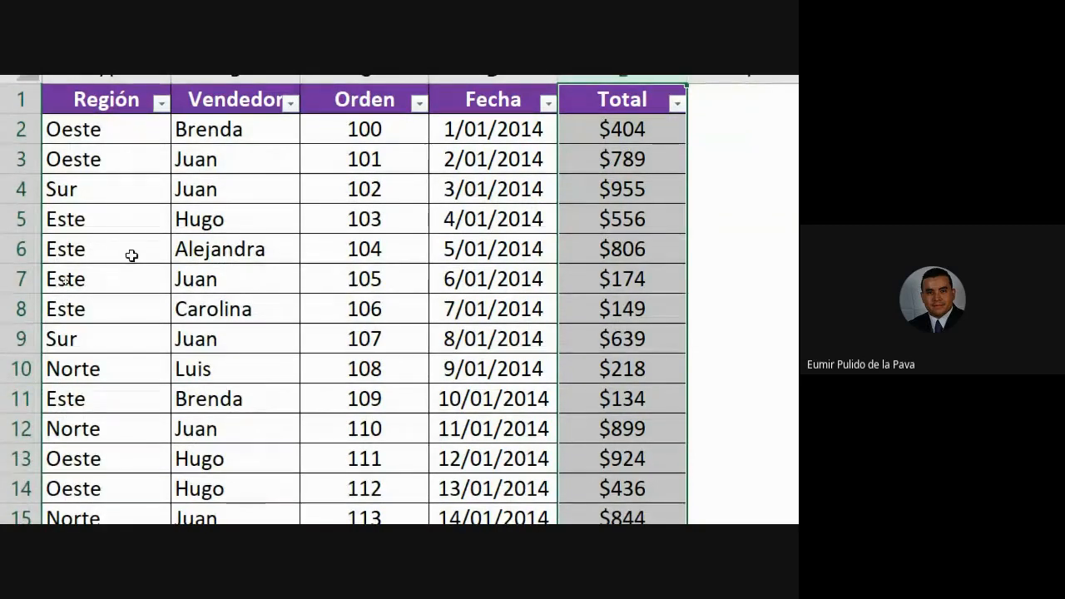
pyautogui.click(160, 103)
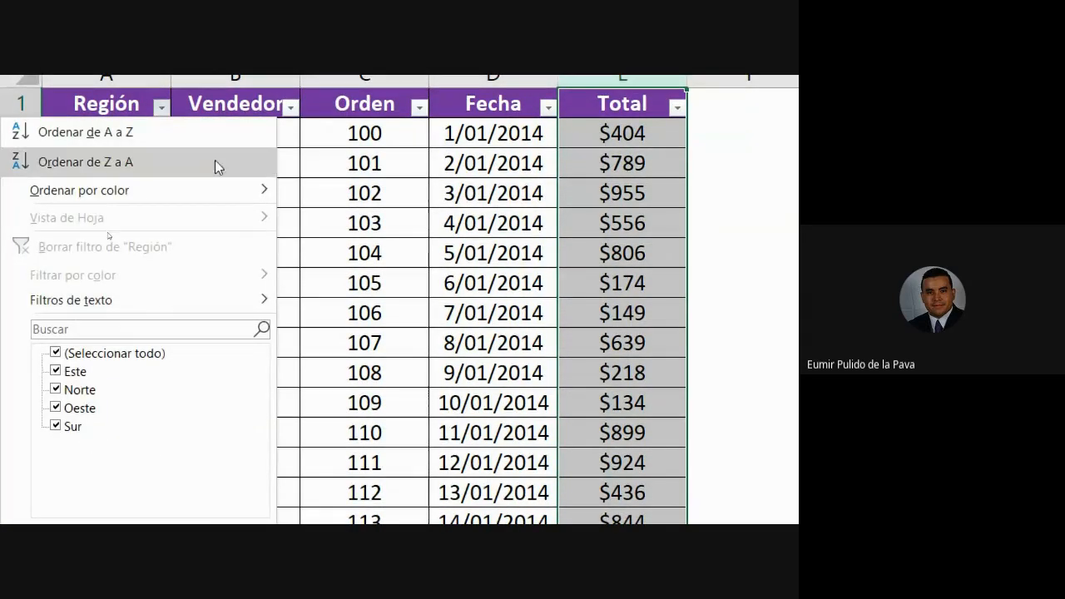
pyautogui.click(247, 99)
pyautogui.click(288, 108)
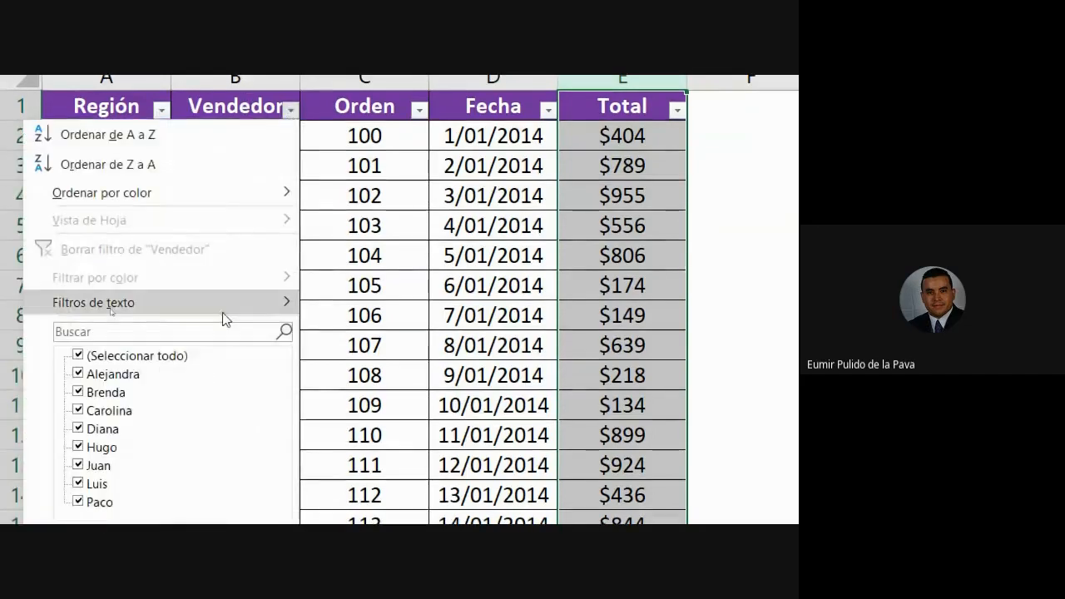
pyautogui.moveTo(199, 310)
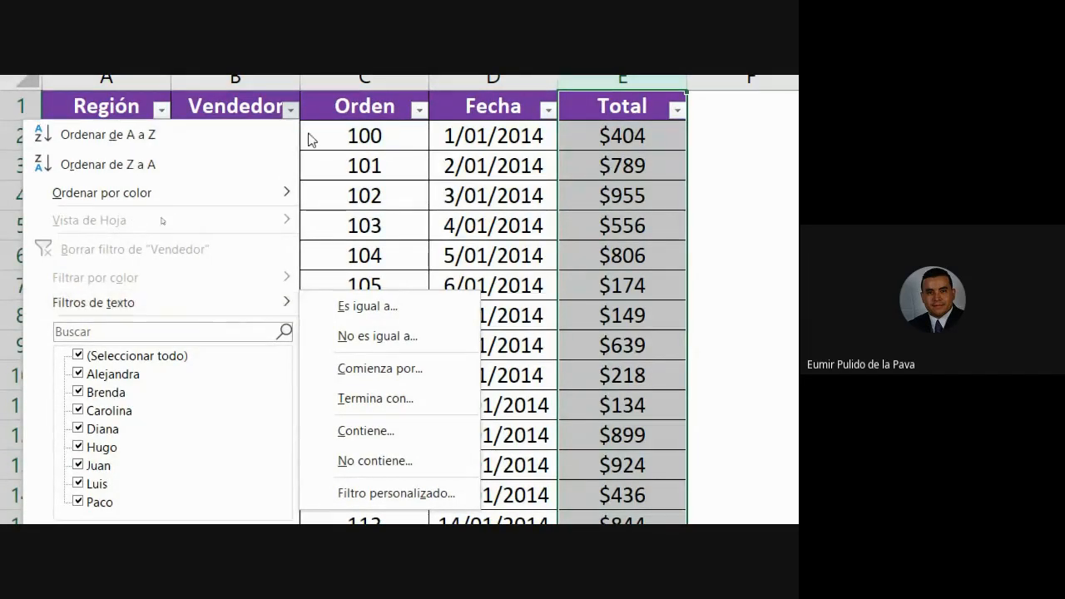
# Examine the filter options of the Orden, Fecha and Total columns, including the available number and date filters.
pyautogui.click(409, 112)
pyautogui.click(417, 109)
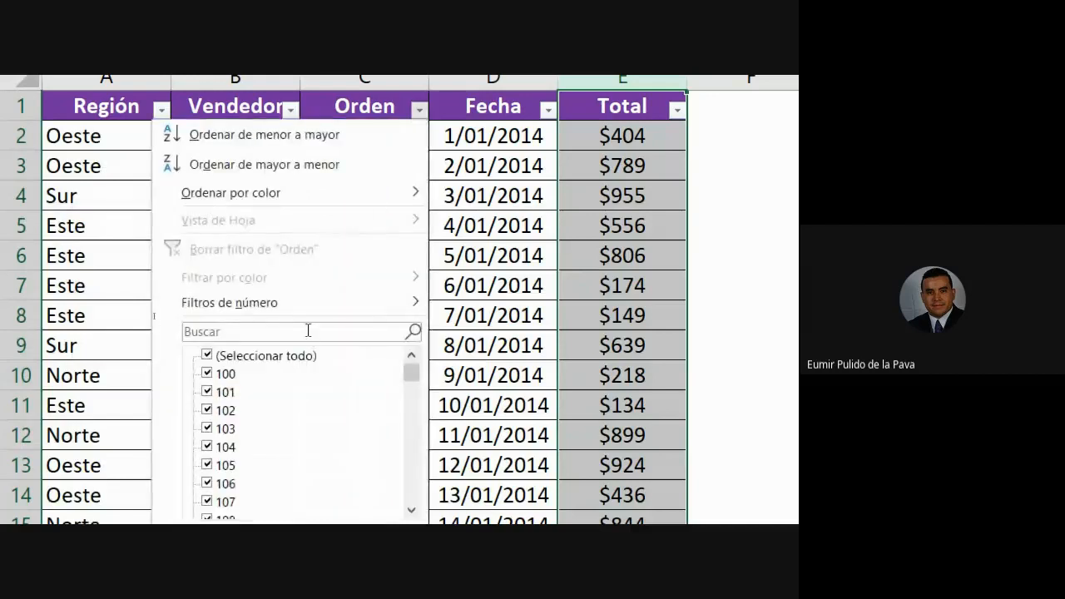
pyautogui.moveTo(322, 306)
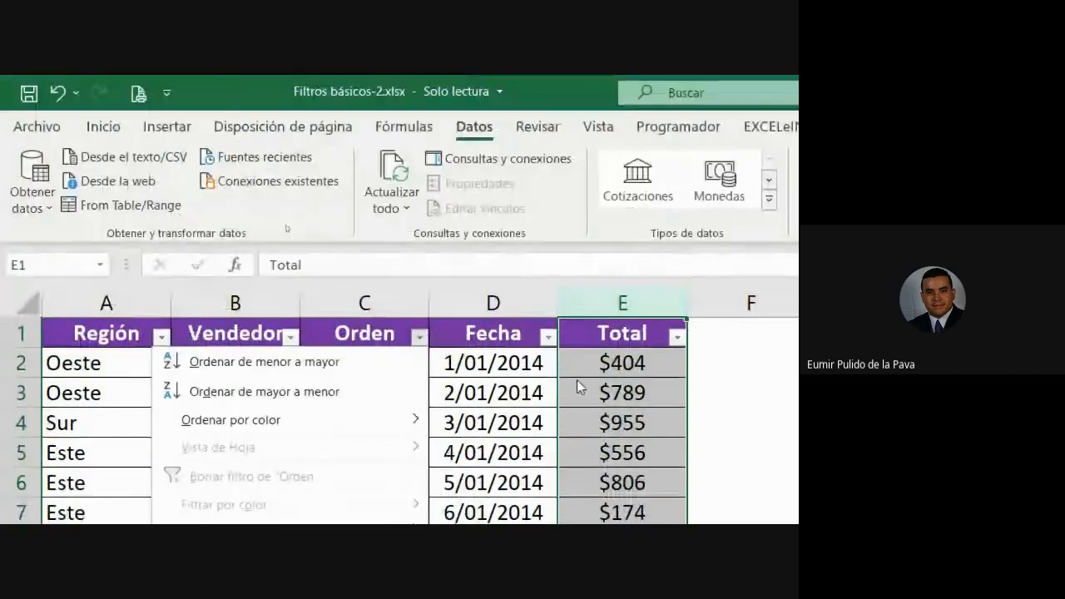
pyautogui.click(548, 135)
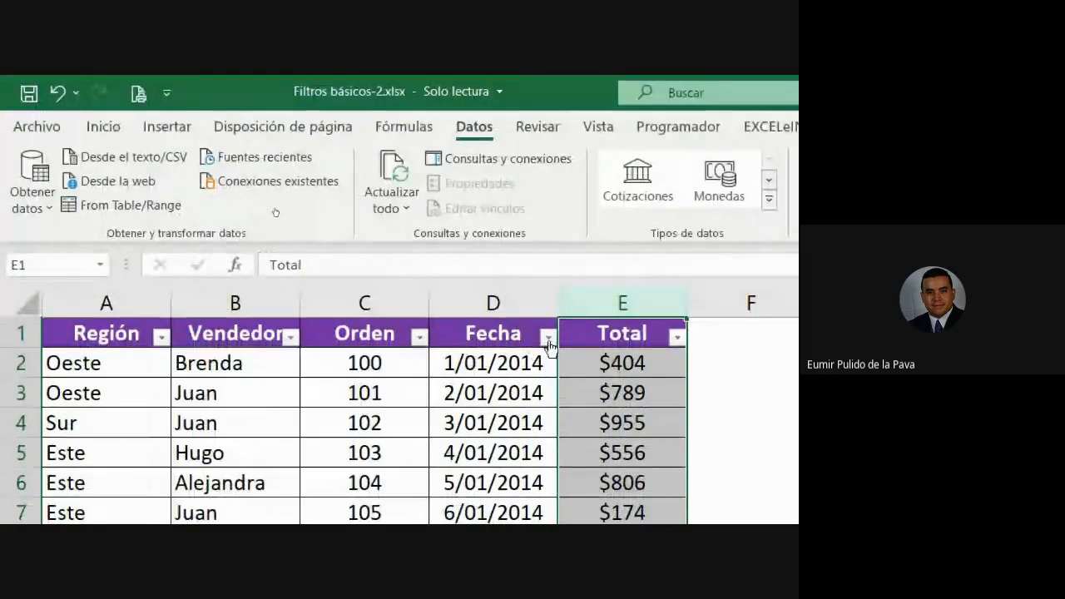
pyautogui.click(547, 135)
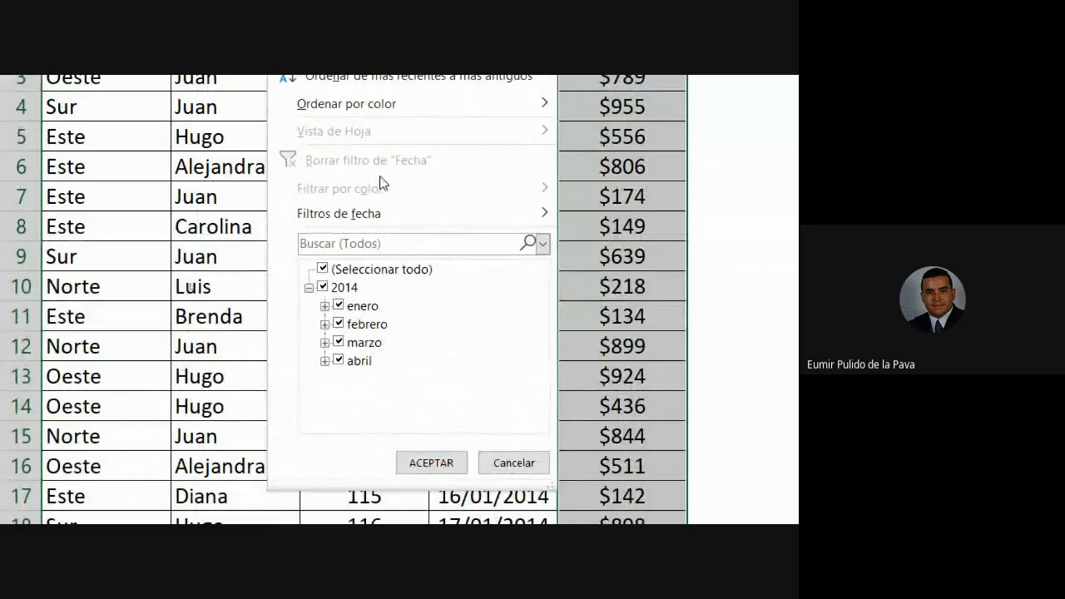
pyautogui.moveTo(382, 218)
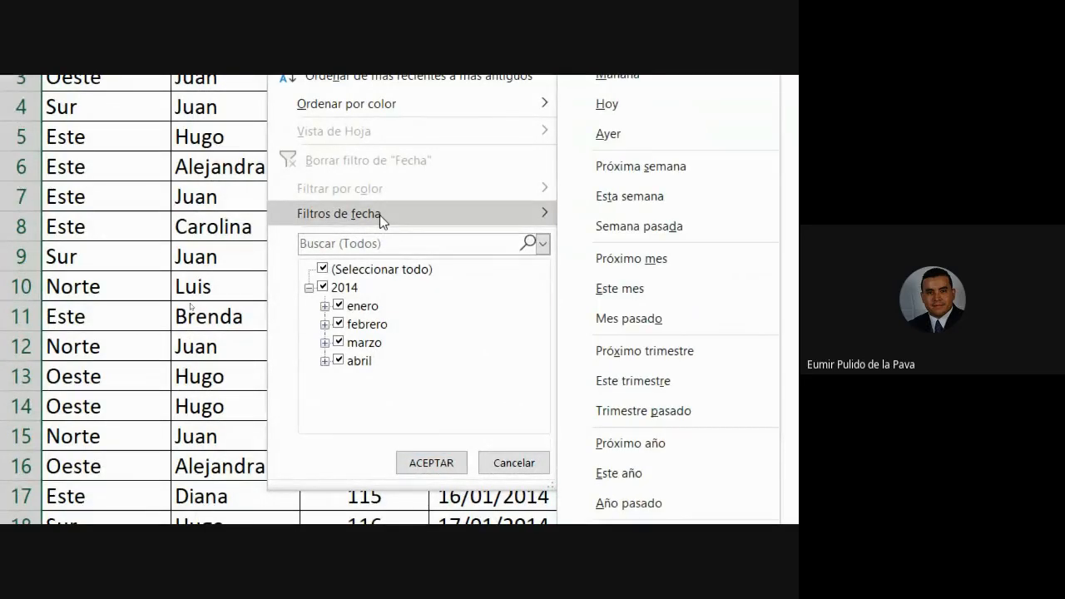
pyautogui.click(600, 247)
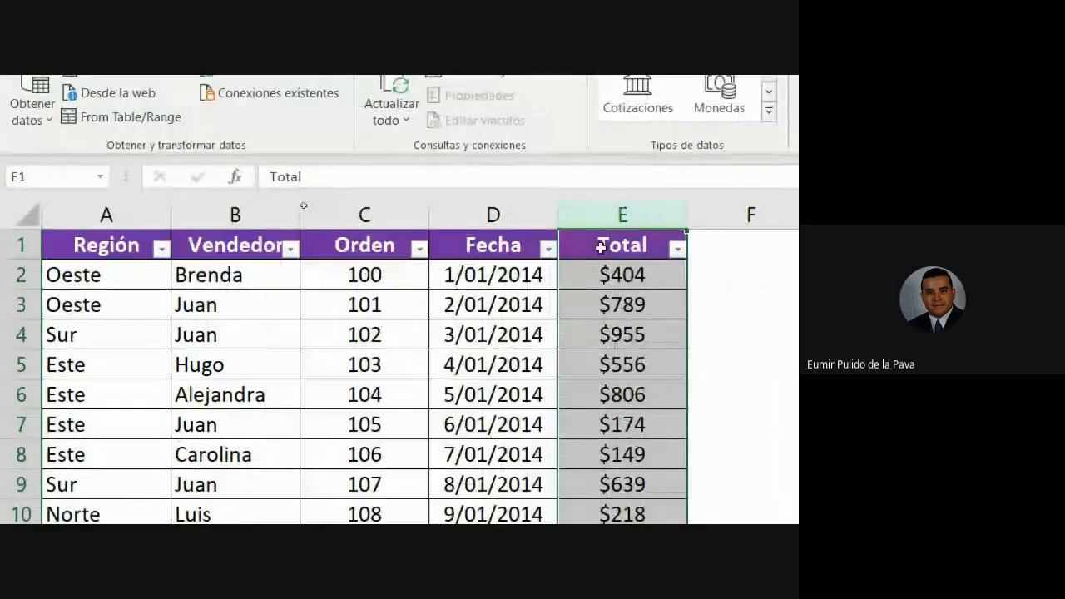
pyautogui.click(678, 249)
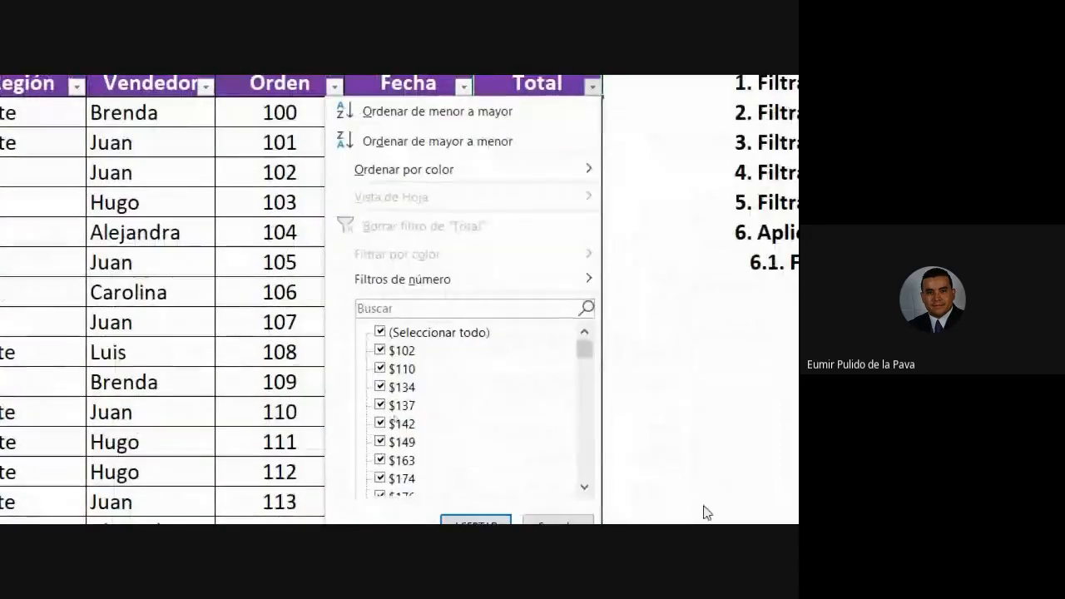
pyautogui.moveTo(515, 283)
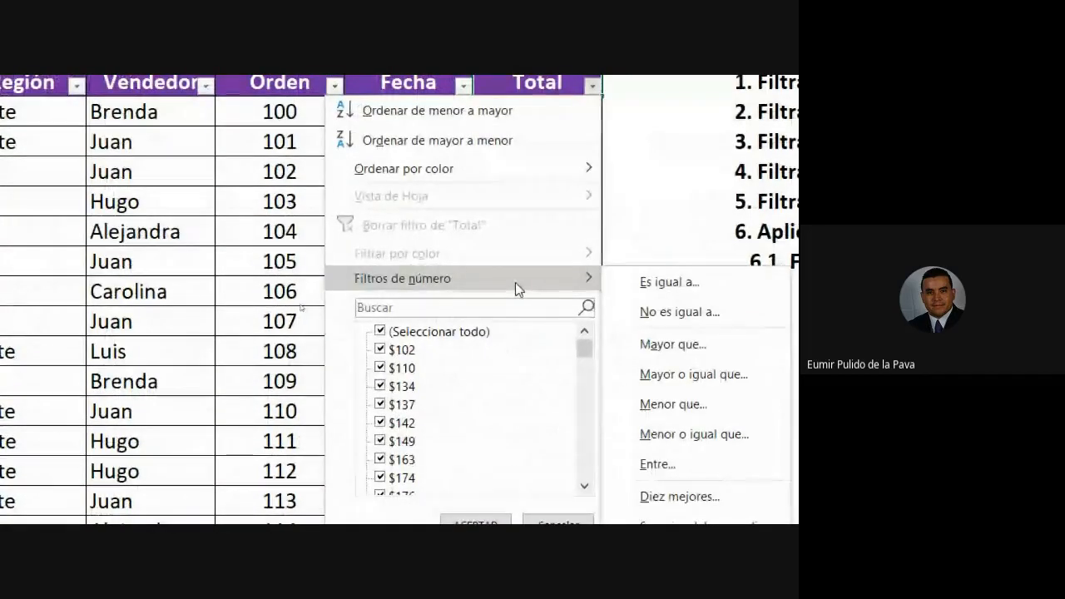
pyautogui.click(641, 218)
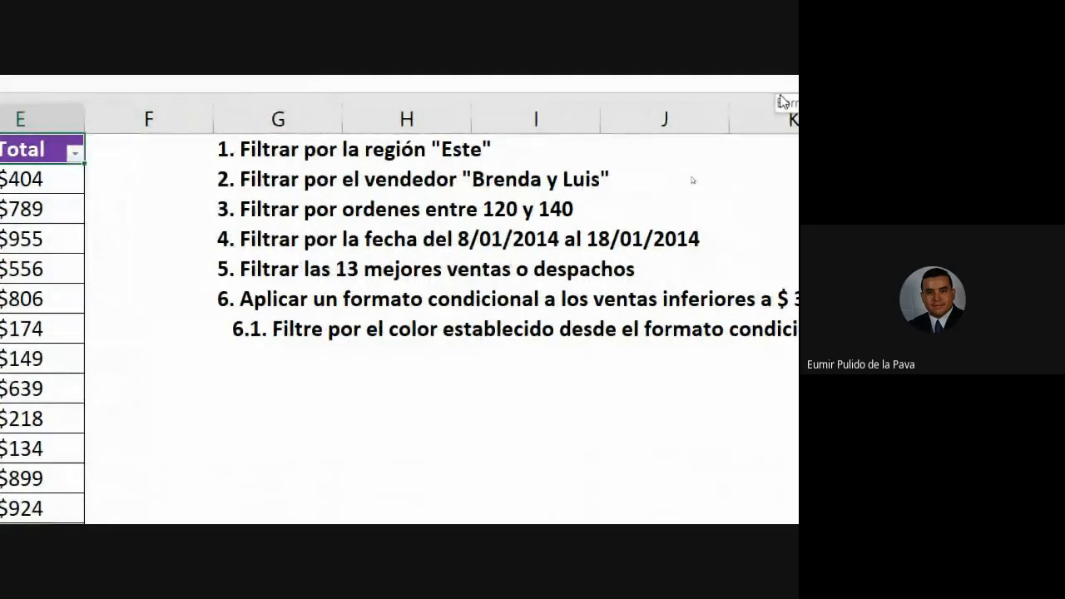
# Select the first exercise instruction, each table column from A to E one by one, and the Región header cell.
pyautogui.click(437, 149)
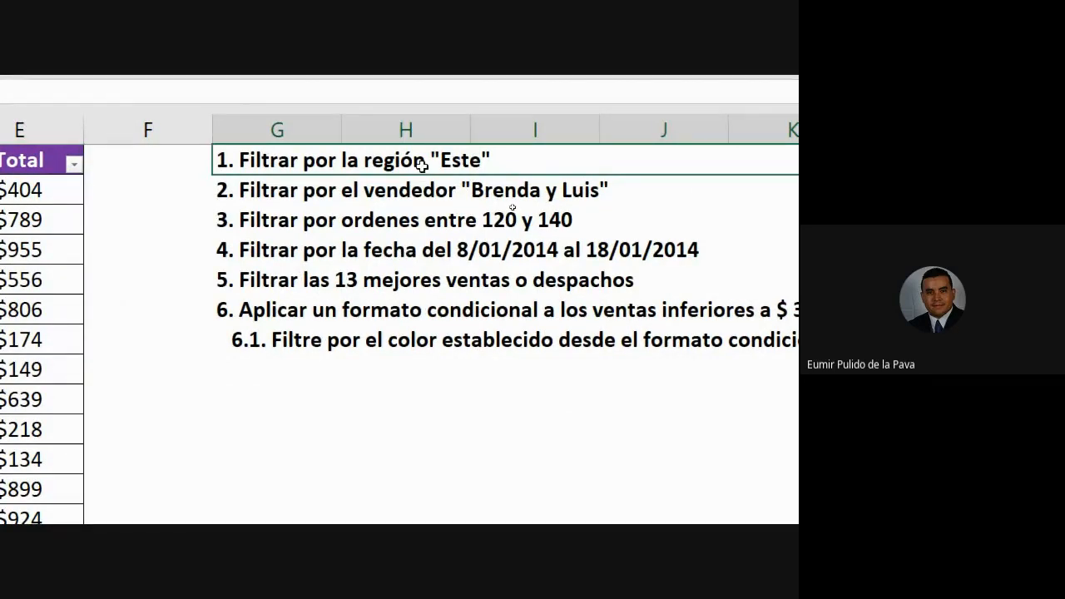
pyautogui.click(107, 130)
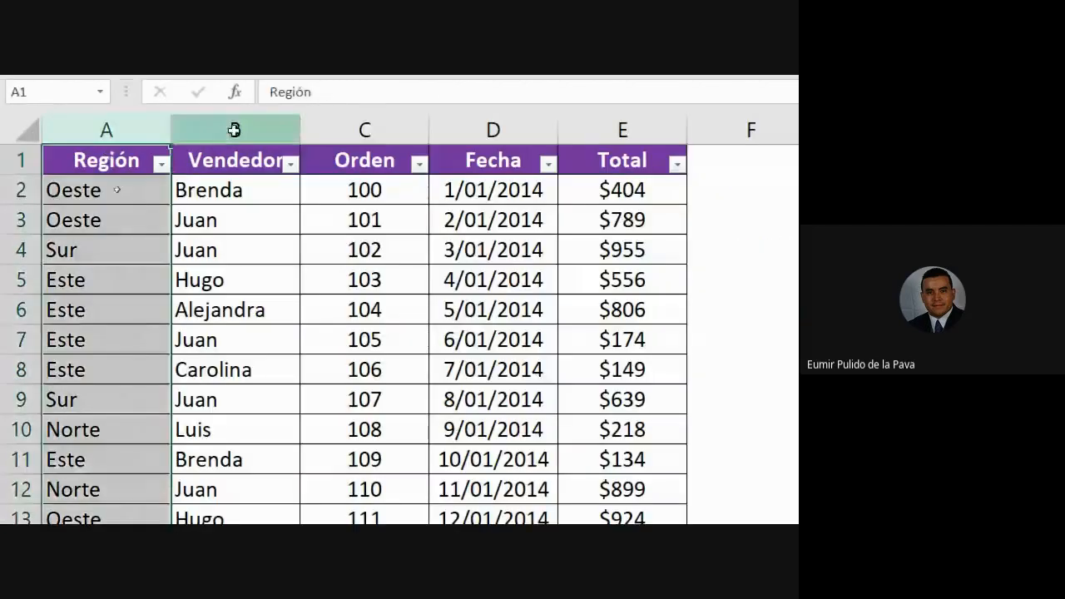
pyautogui.click(236, 130)
pyautogui.click(358, 130)
pyautogui.click(536, 130)
pyautogui.click(612, 126)
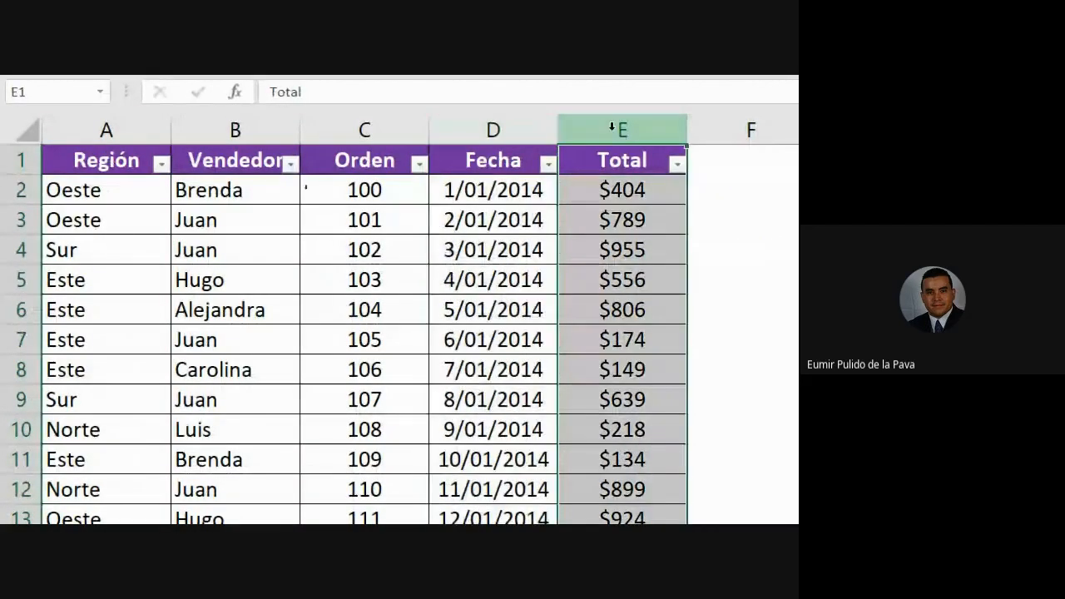
pyautogui.click(99, 152)
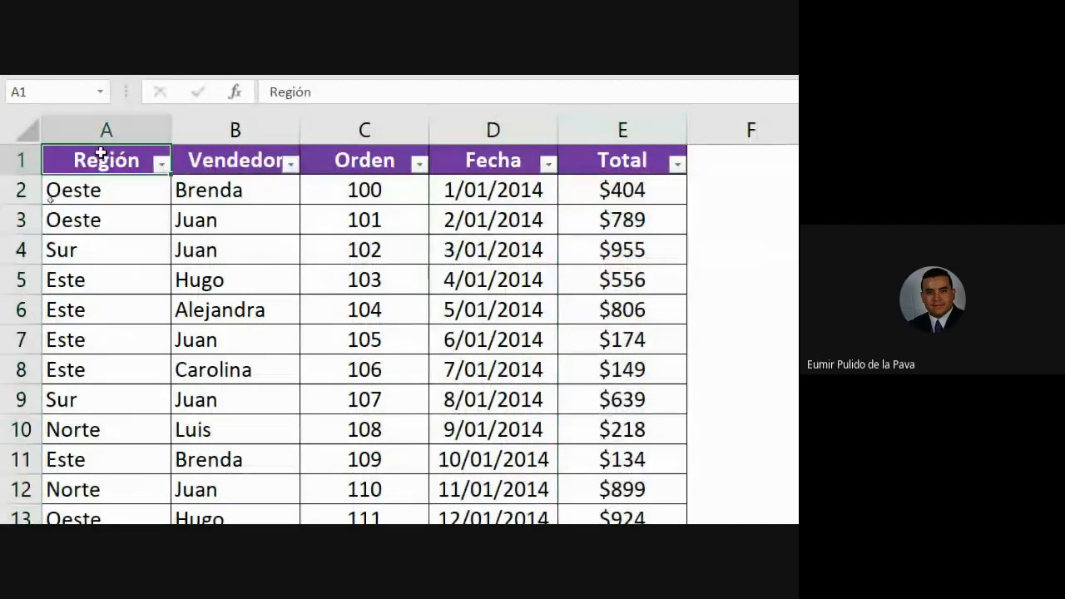
# Filter the Región column to show only Este.
pyautogui.click(163, 165)
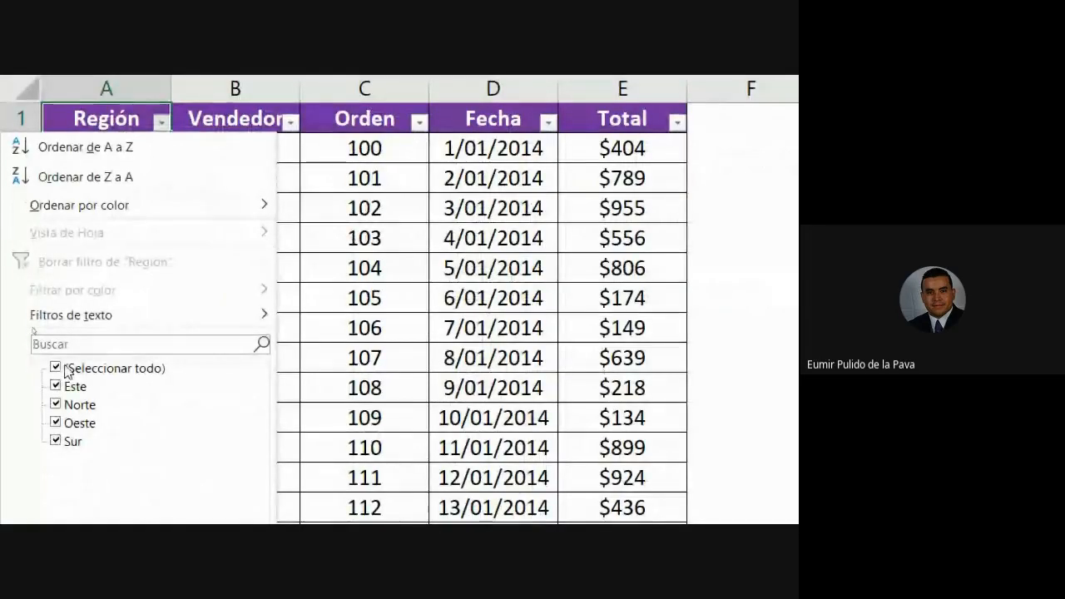
pyautogui.click(54, 369)
pyautogui.click(54, 385)
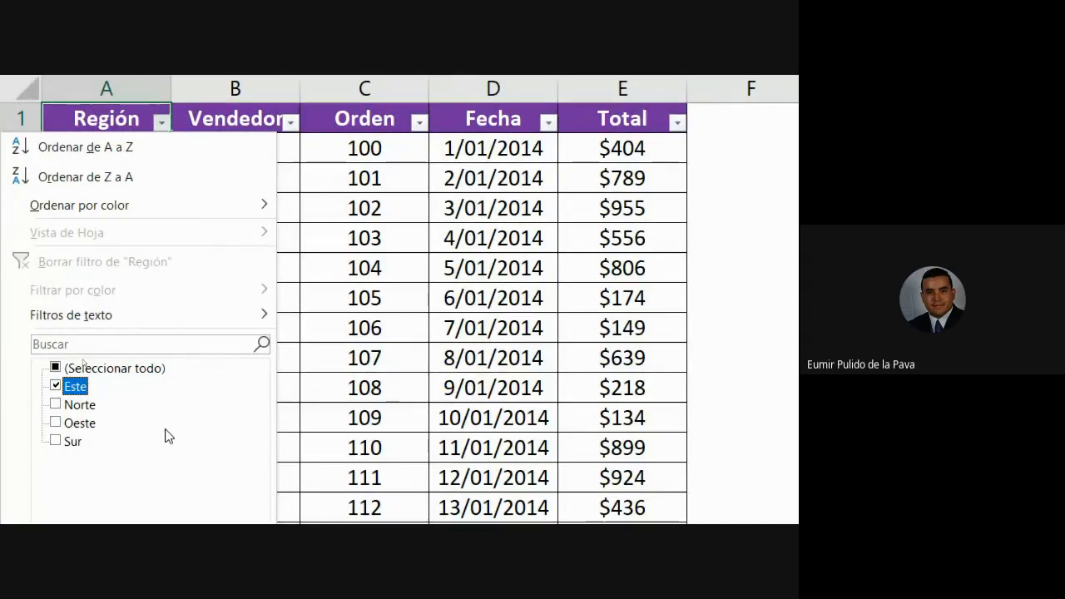
pyautogui.click(152, 483)
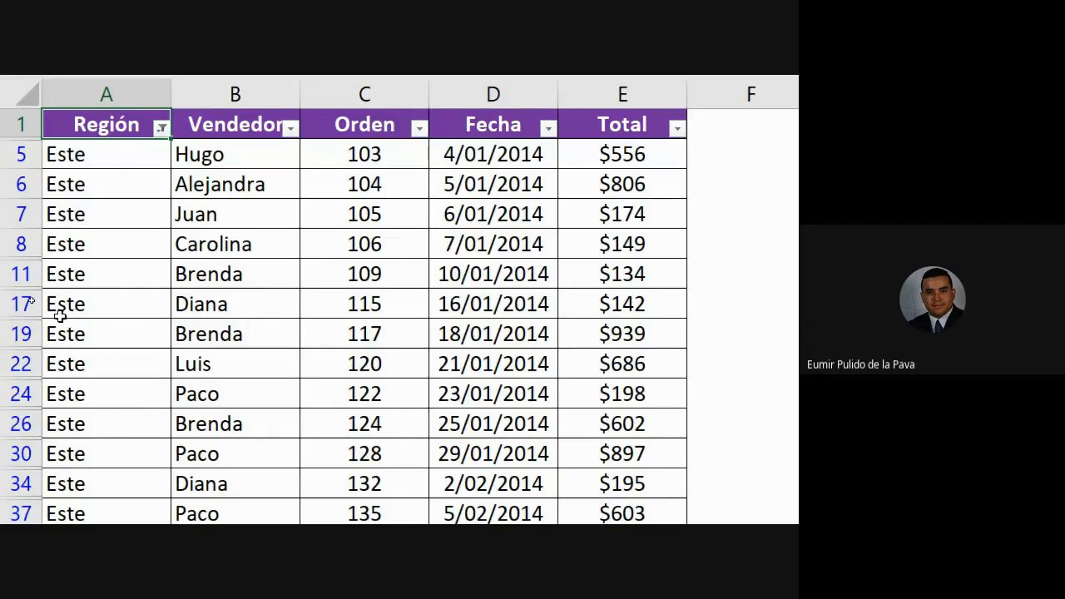
# Filter the Total column to exclude the $102 value.
pyautogui.click(676, 127)
pyautogui.click(465, 392)
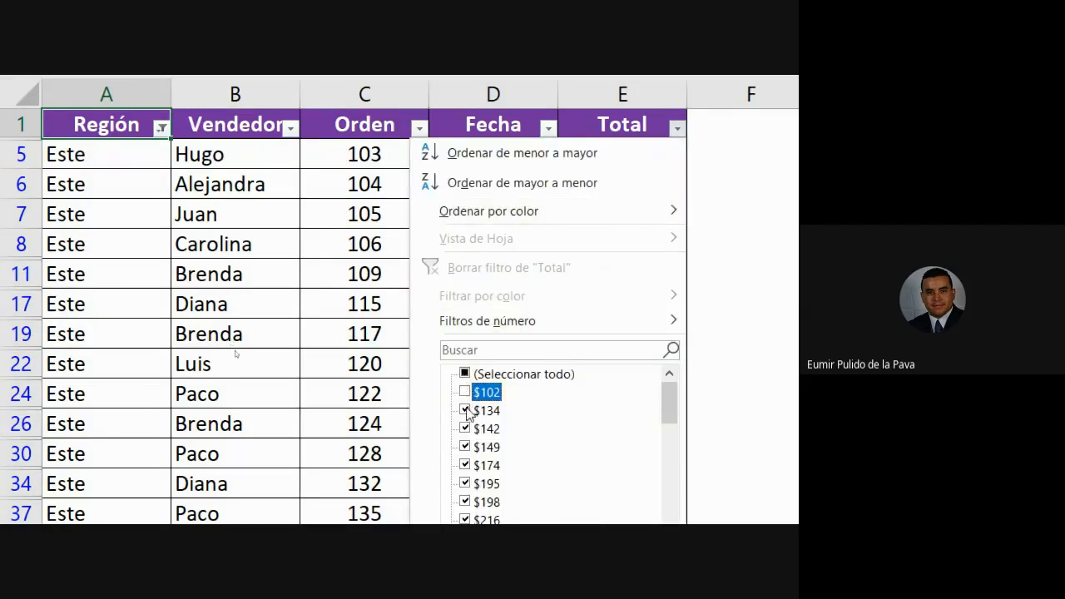
pyautogui.click(549, 456)
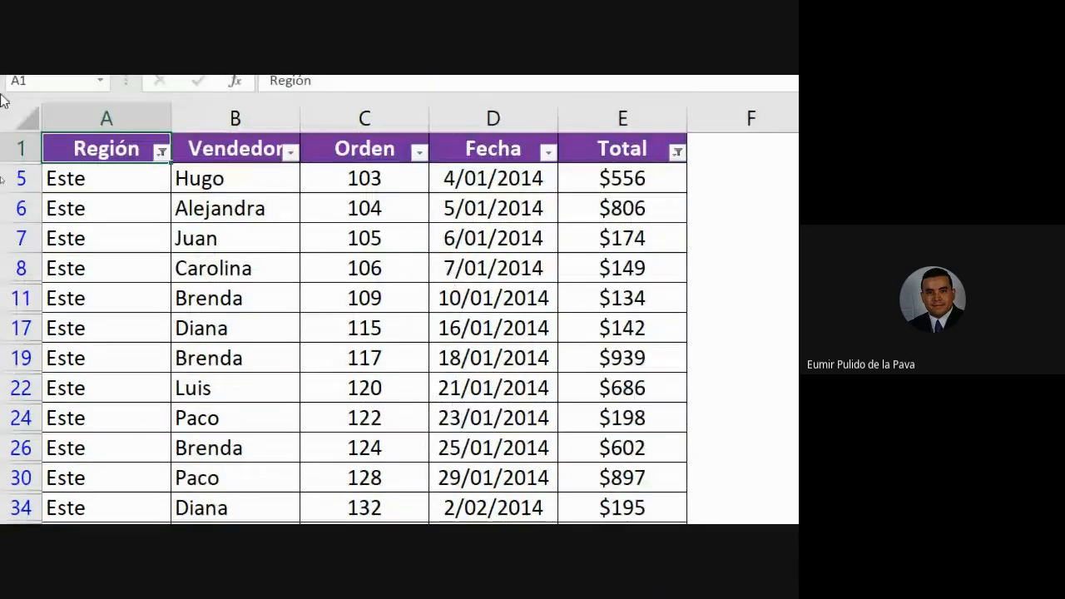
# Clear the Región column's filter on its own, and clear all remaining filters of the table at once.
pyautogui.click(160, 152)
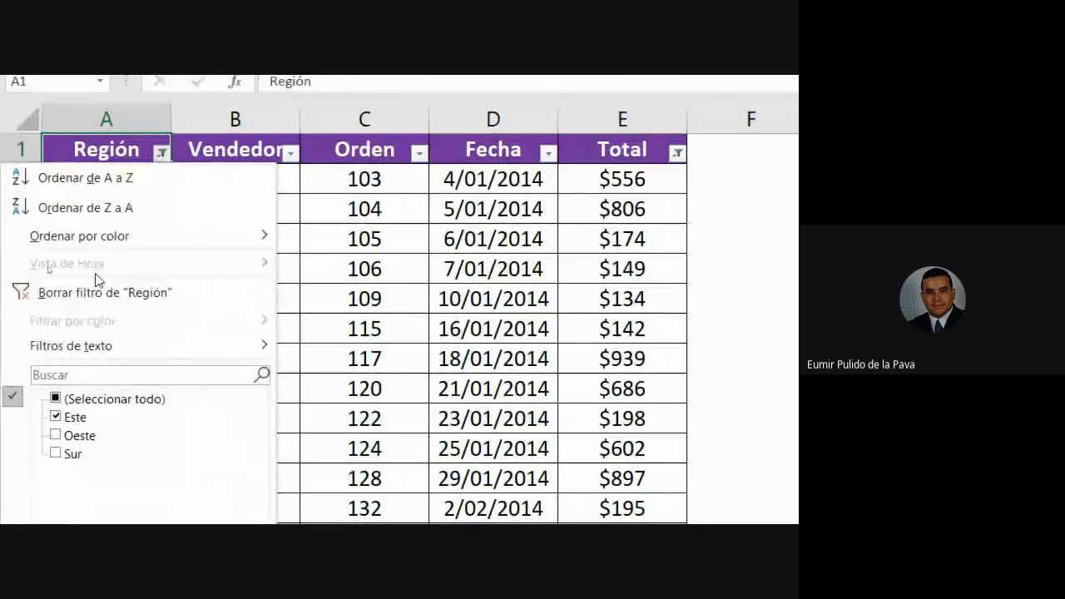
pyautogui.press('Escape')
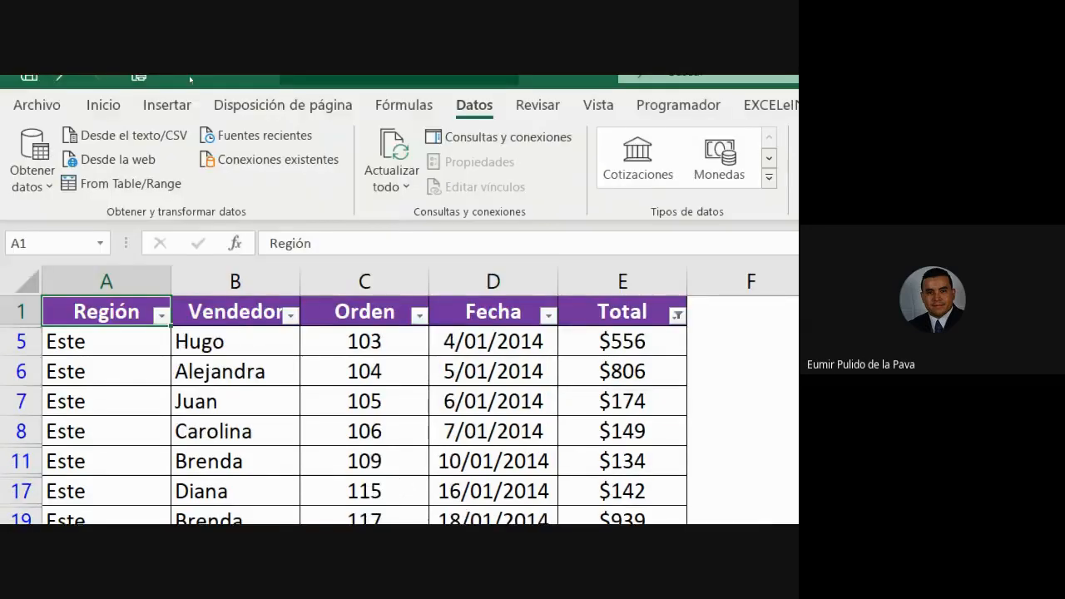
pyautogui.click(235, 154)
pyautogui.click(374, 162)
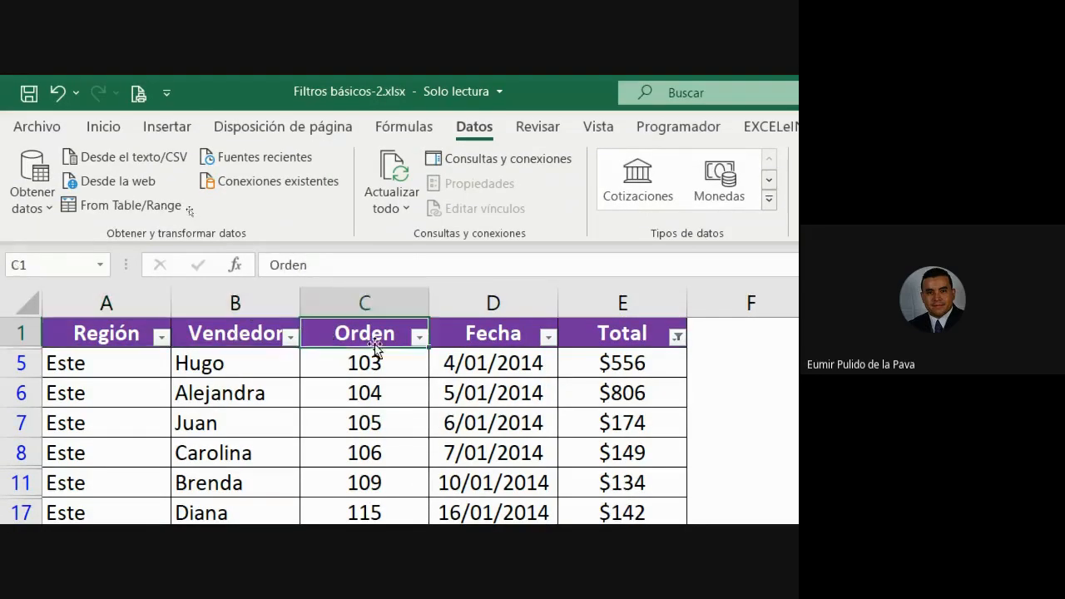
pyautogui.click(453, 331)
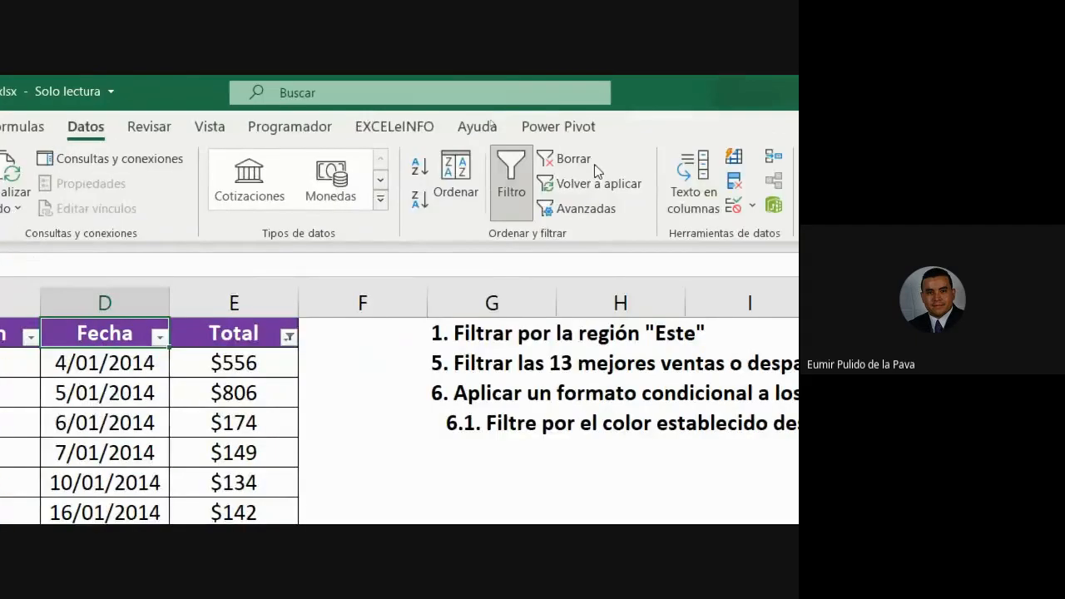
pyautogui.click(565, 166)
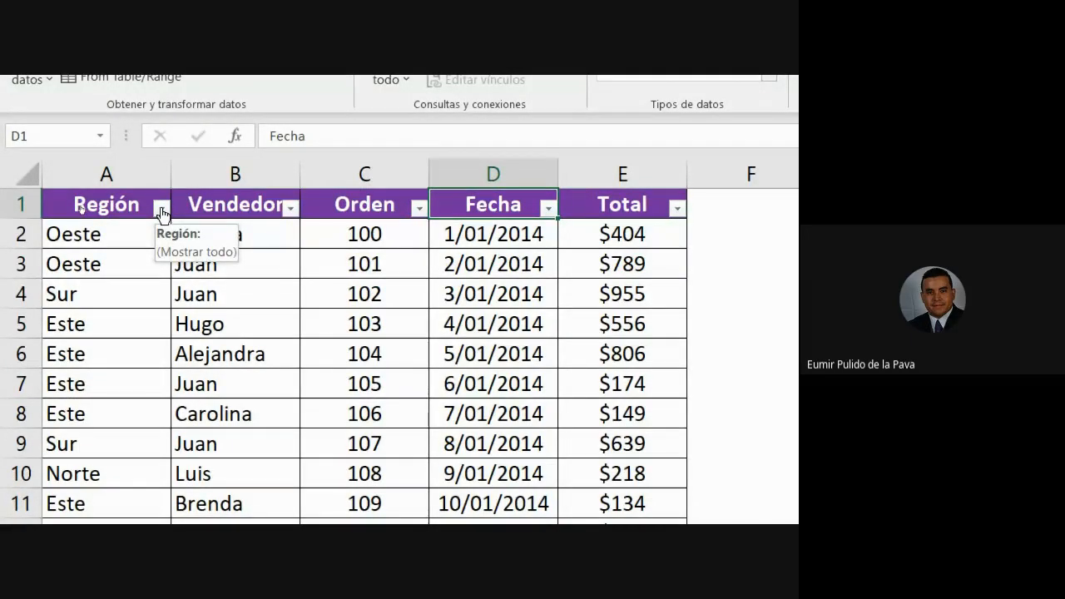
# Apply a custom text filter to the Región column showing rows where it "es igual a" este.
pyautogui.click(162, 208)
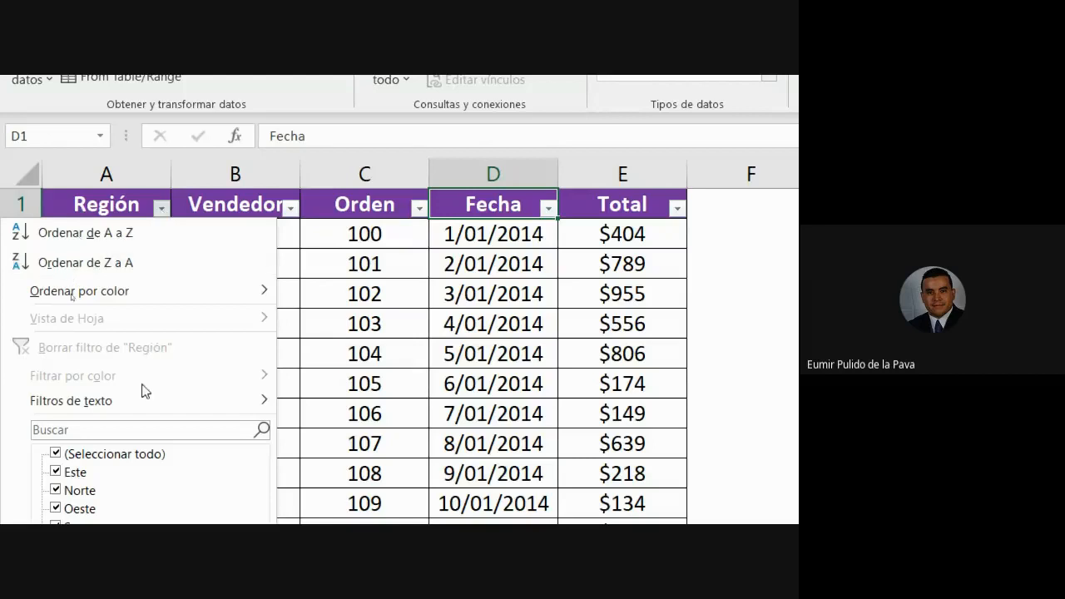
pyautogui.moveTo(134, 396)
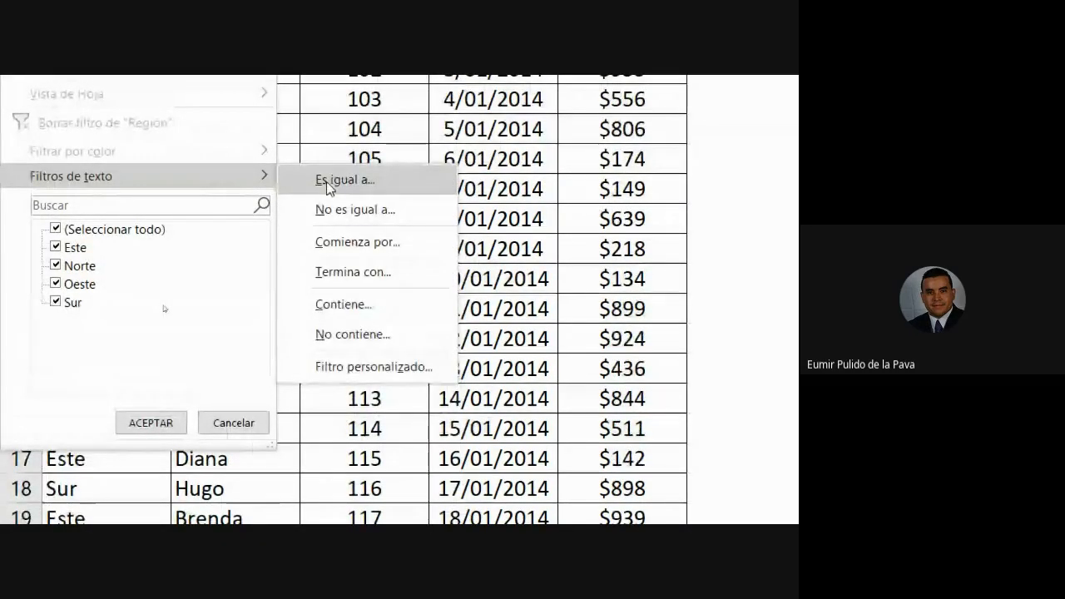
pyautogui.click(326, 182)
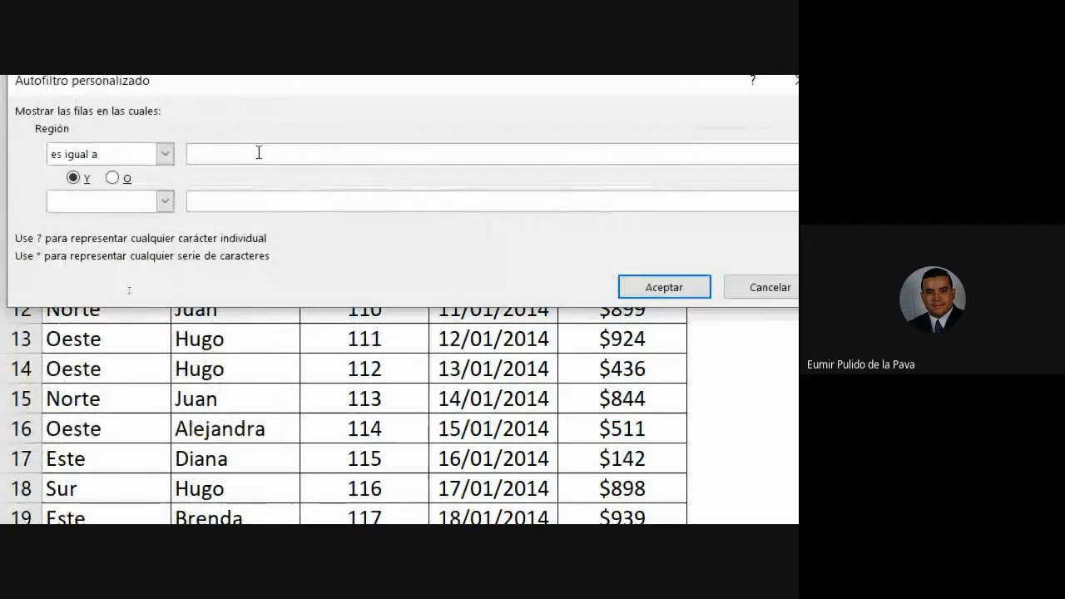
pyautogui.write('este')
pyautogui.press('Return')
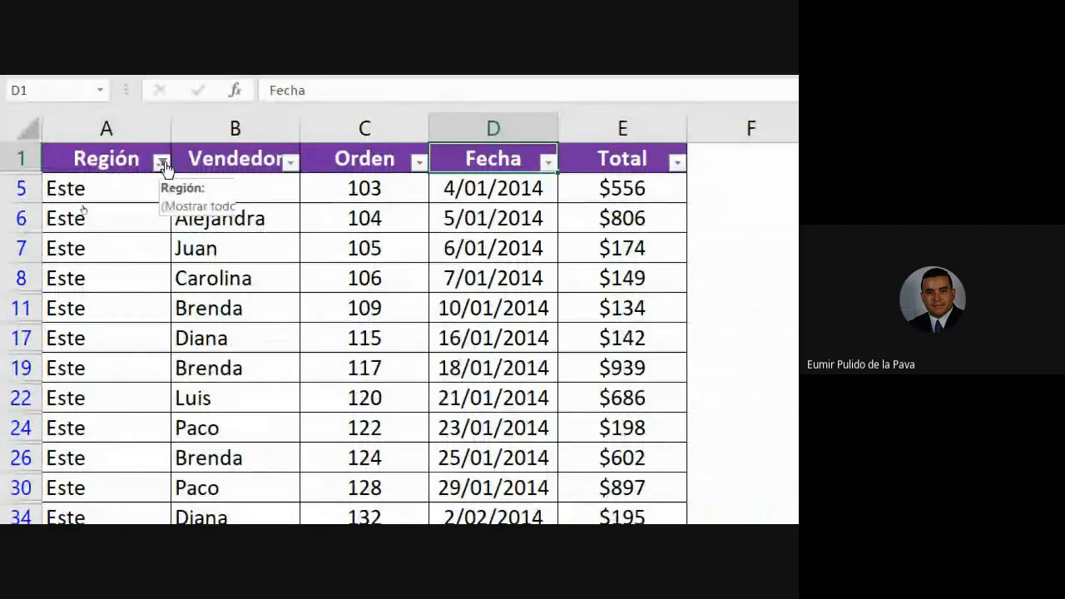
# Clear all filters from the table and select the second exercise instruction in G2.
pyautogui.click(163, 163)
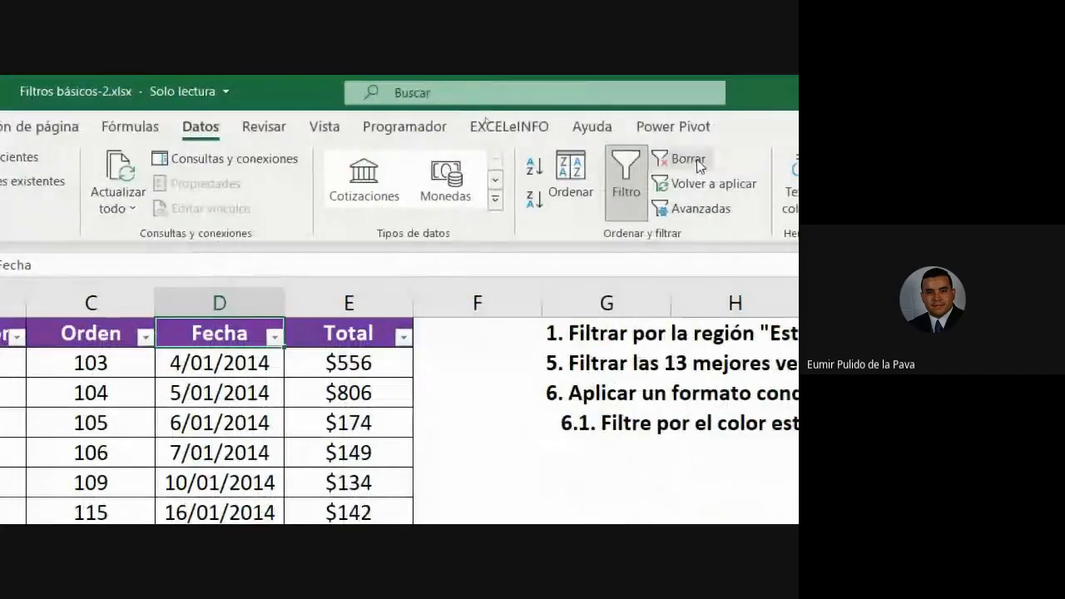
pyautogui.click(684, 159)
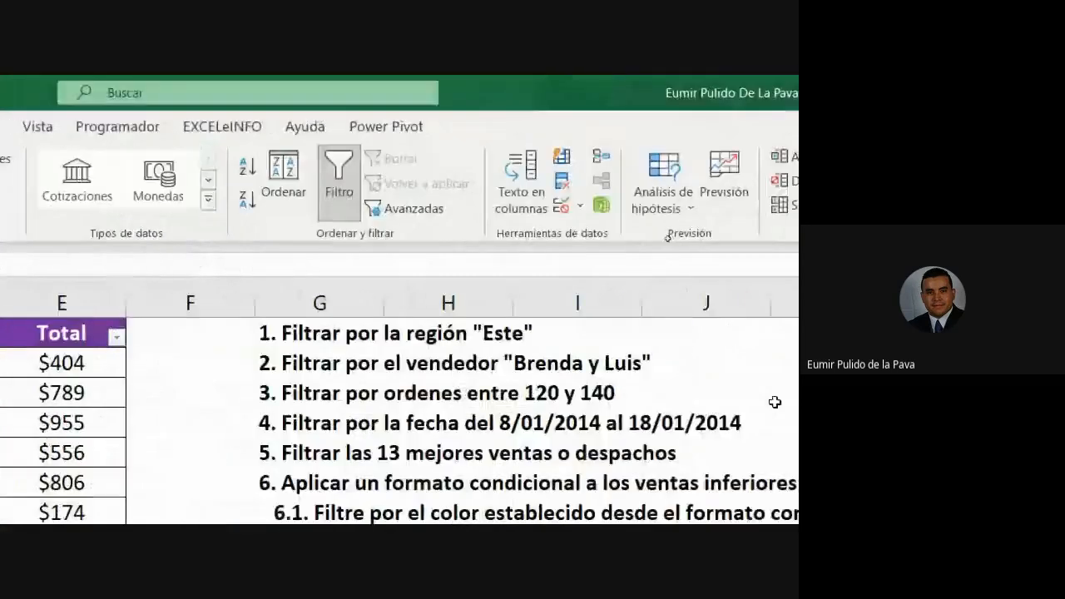
pyautogui.click(242, 370)
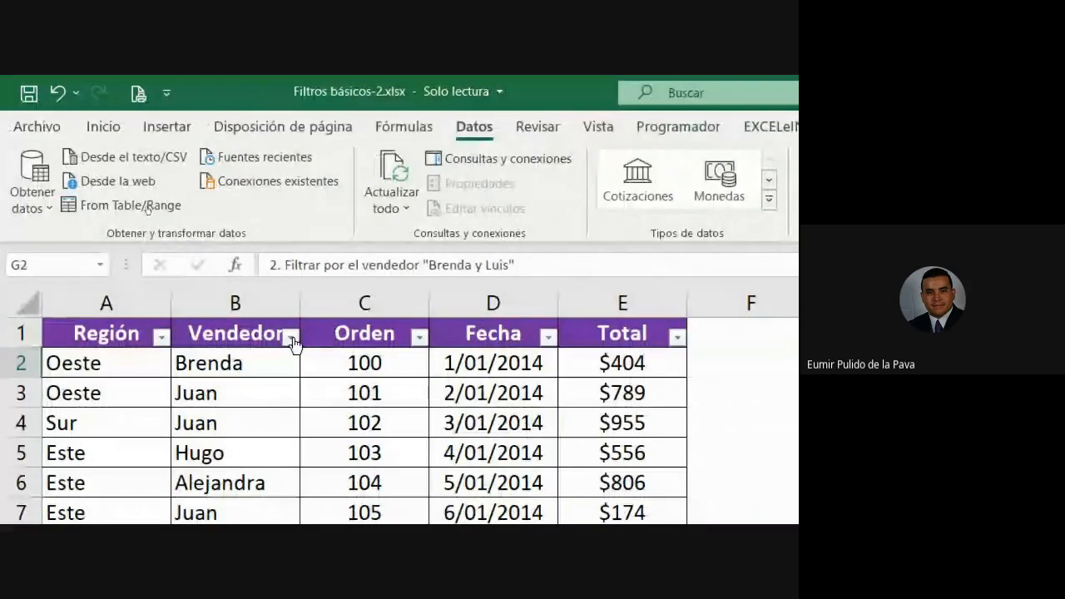
# Filter the Vendedor column to show only the two sellers named in exercise instruction 2.
pyautogui.click(292, 337)
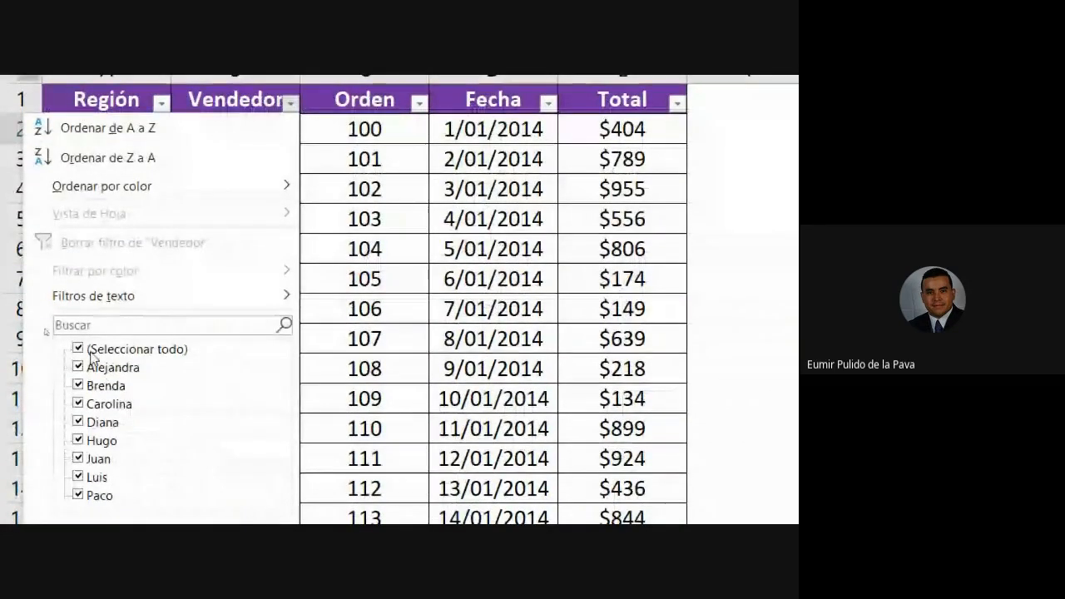
pyautogui.click(88, 350)
pyautogui.click(78, 386)
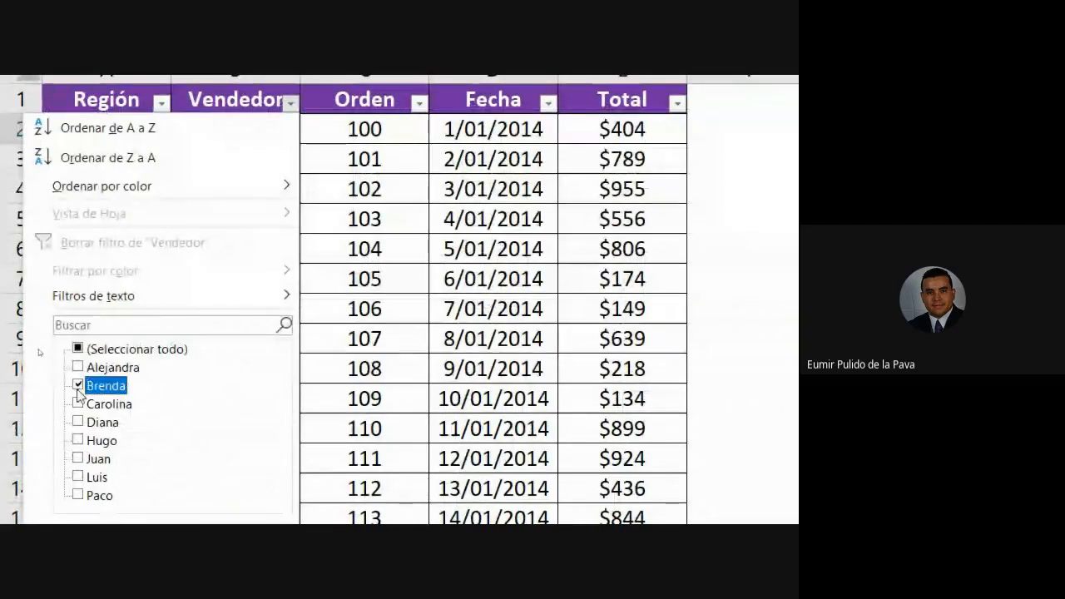
pyautogui.click(79, 477)
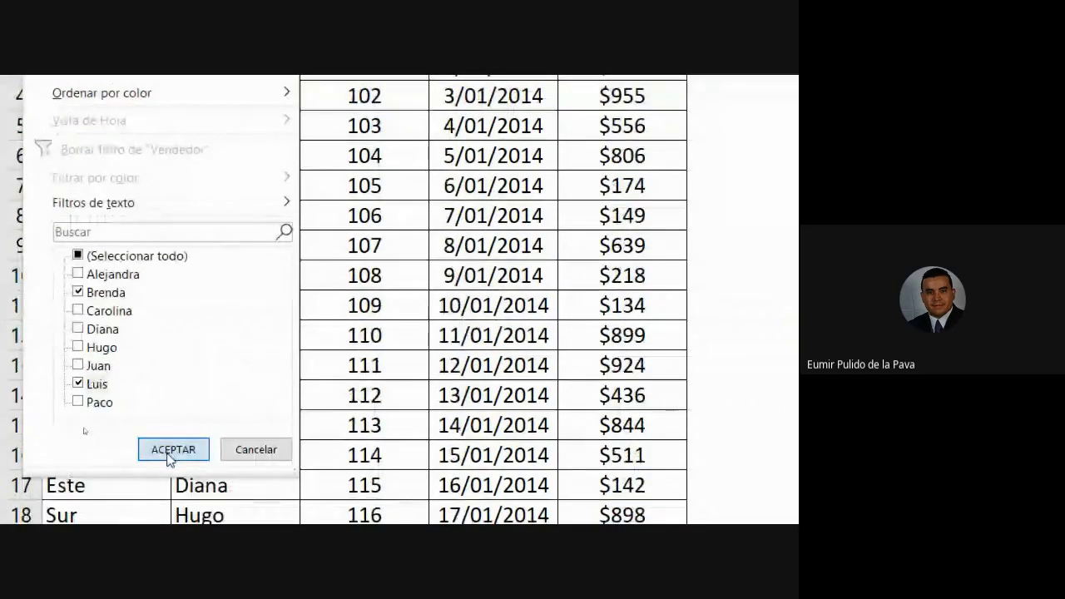
pyautogui.click(171, 450)
# Clear the filter from the Vendedor column.
pyautogui.click(289, 198)
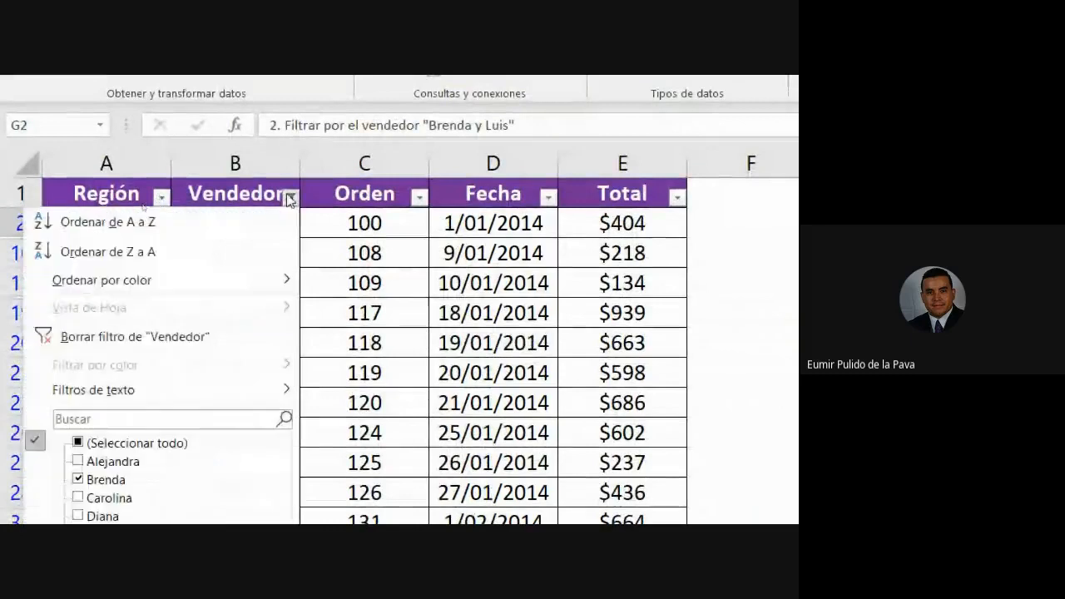
pyautogui.click(202, 336)
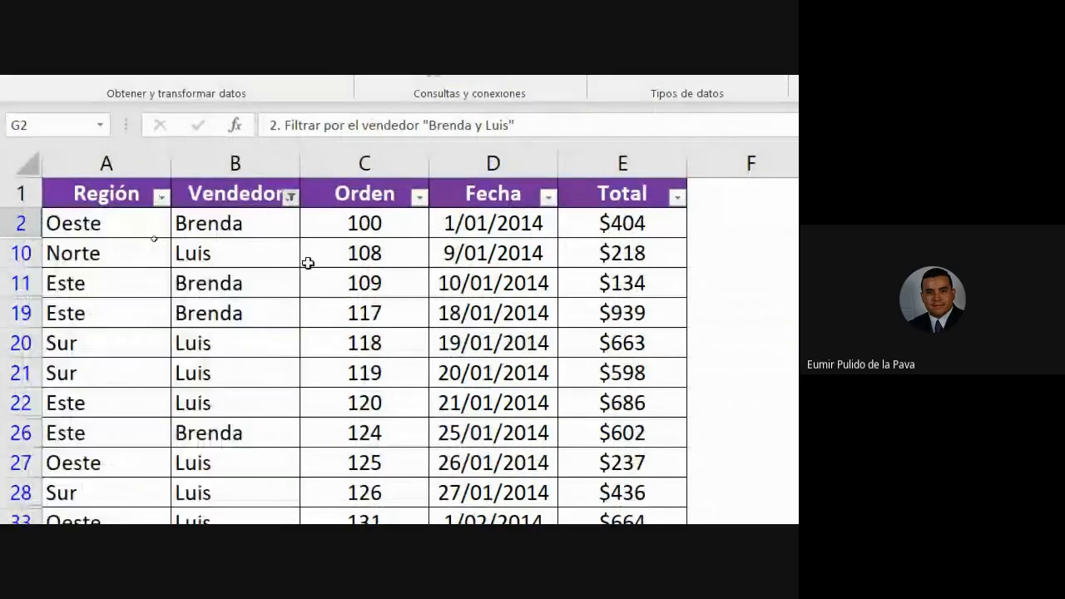
# Apply a custom text filter to the Vendedor column using "es igual a" for each seller in exercise instruction 2, joined with O.
pyautogui.click(291, 198)
pyautogui.moveTo(206, 389)
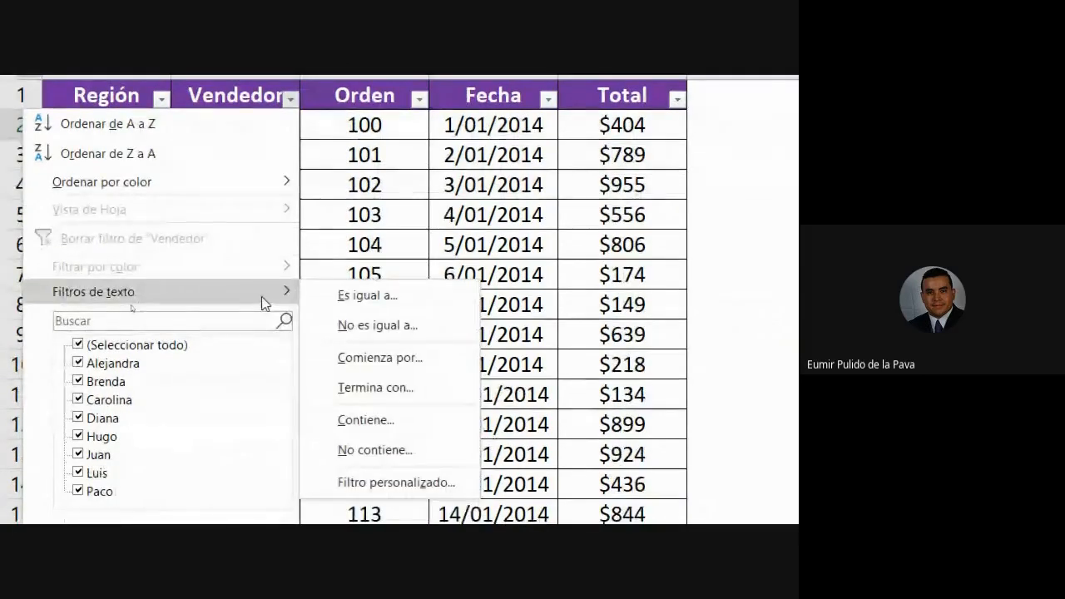
pyautogui.click(365, 295)
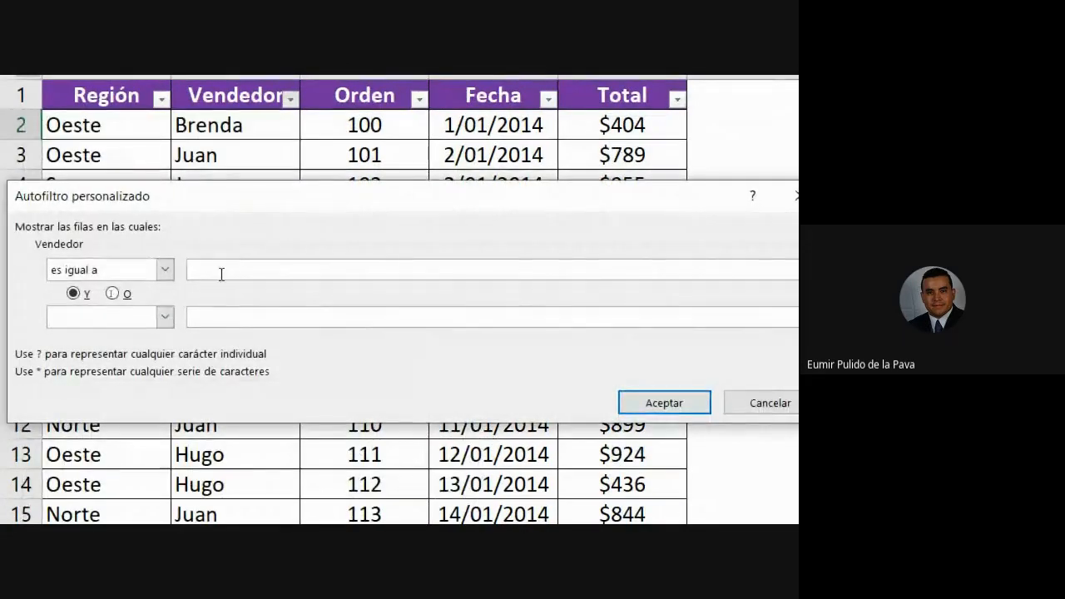
pyautogui.write('vbre')
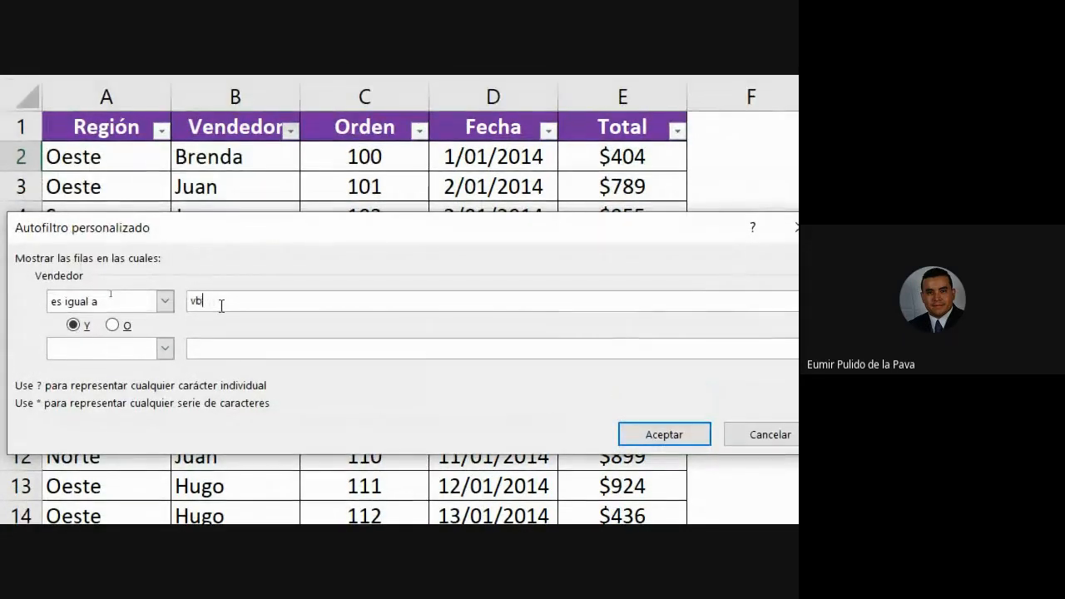
pyautogui.press('BackSpace')
pyautogui.press('BackSpace')
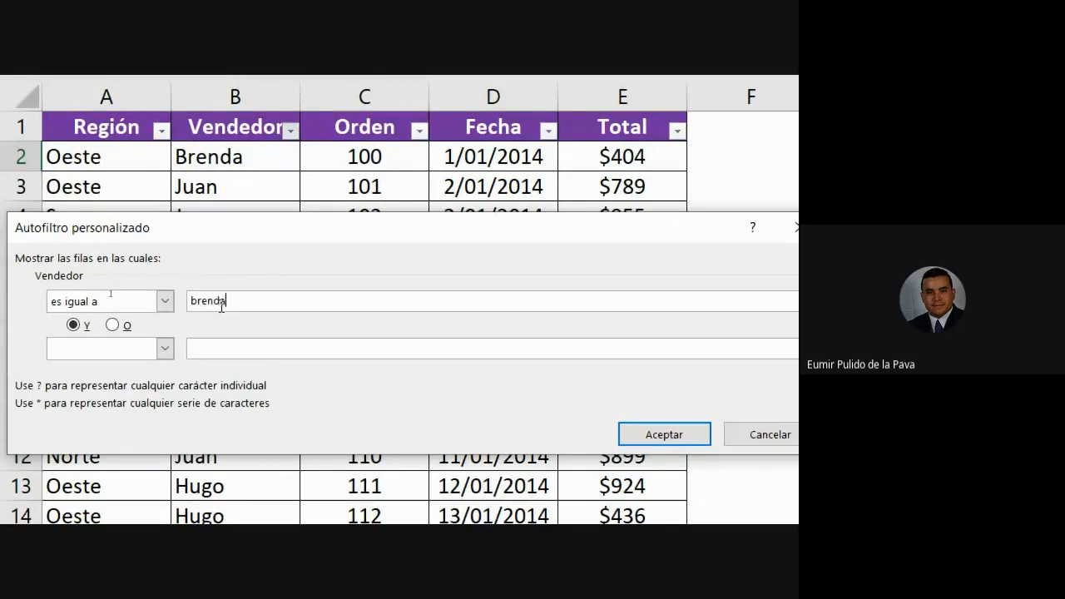
pyautogui.click(113, 324)
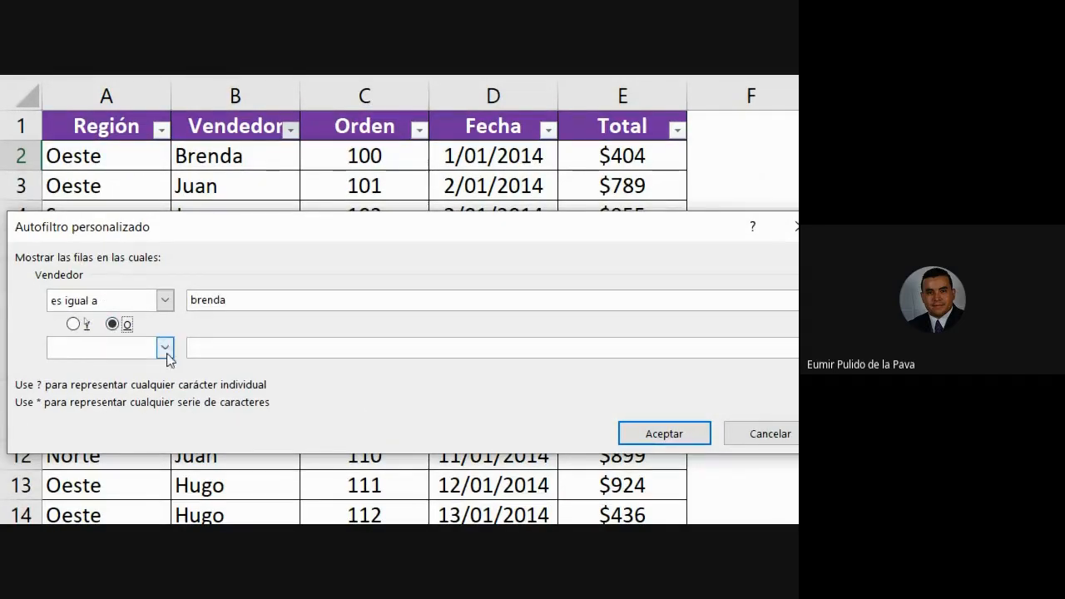
pyautogui.click(166, 347)
pyautogui.click(79, 375)
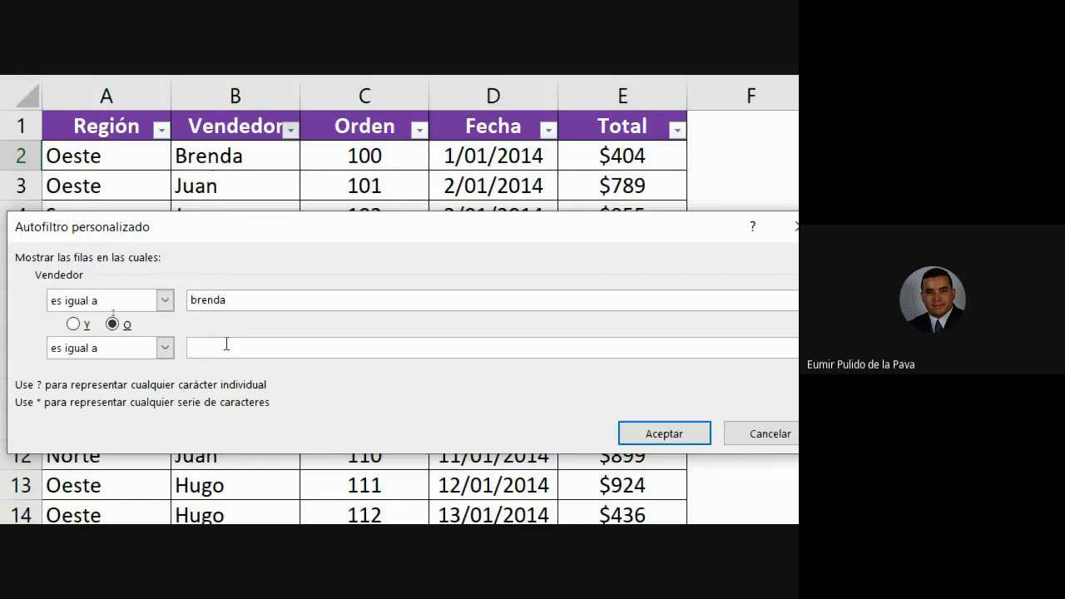
pyautogui.write('luis')
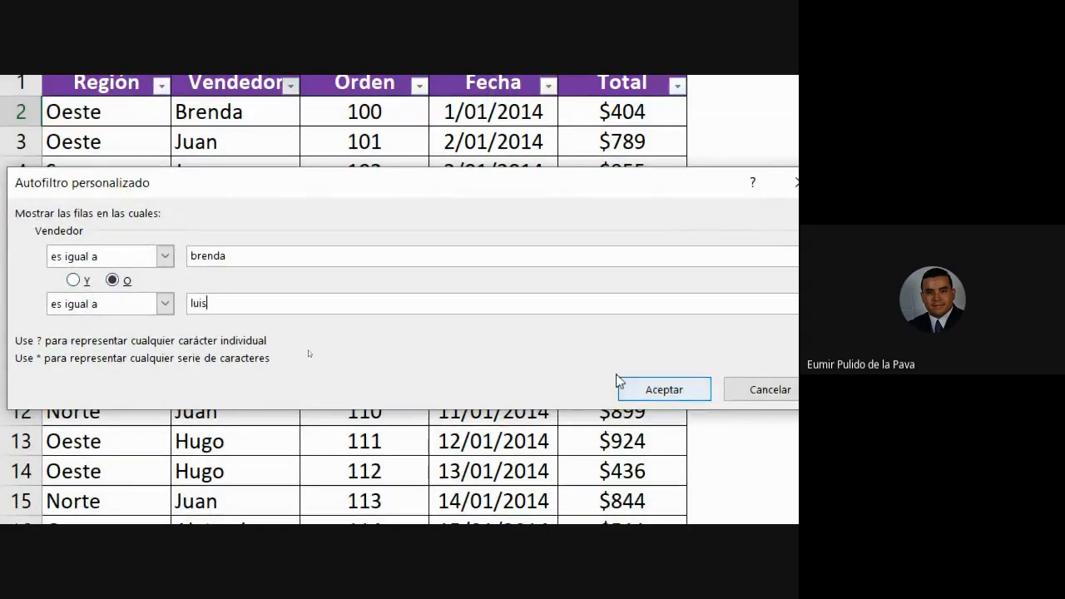
pyautogui.click(677, 384)
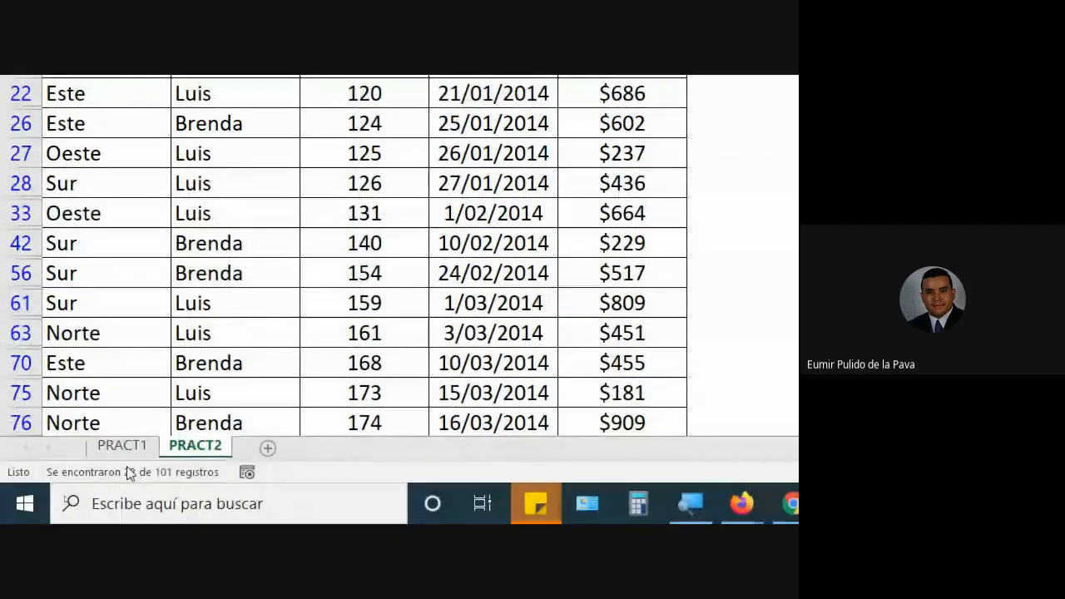
# Redefine the Vendedor custom filter with the same two "es igual a" seller conditions, switching the connector from Y to O before applying it.
pyautogui.click(291, 122)
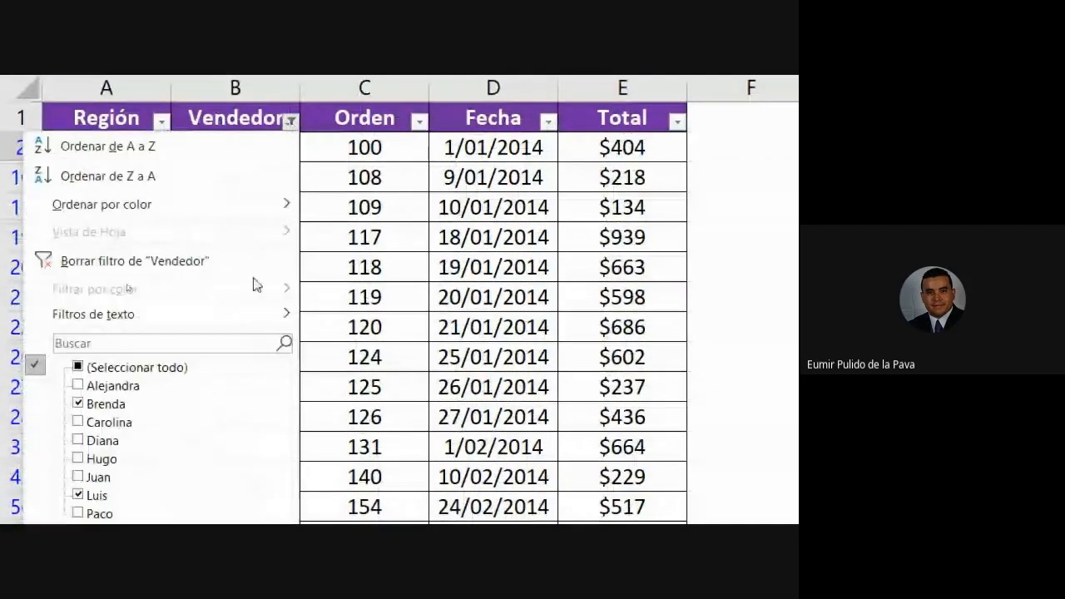
pyautogui.moveTo(243, 310)
pyautogui.click(351, 320)
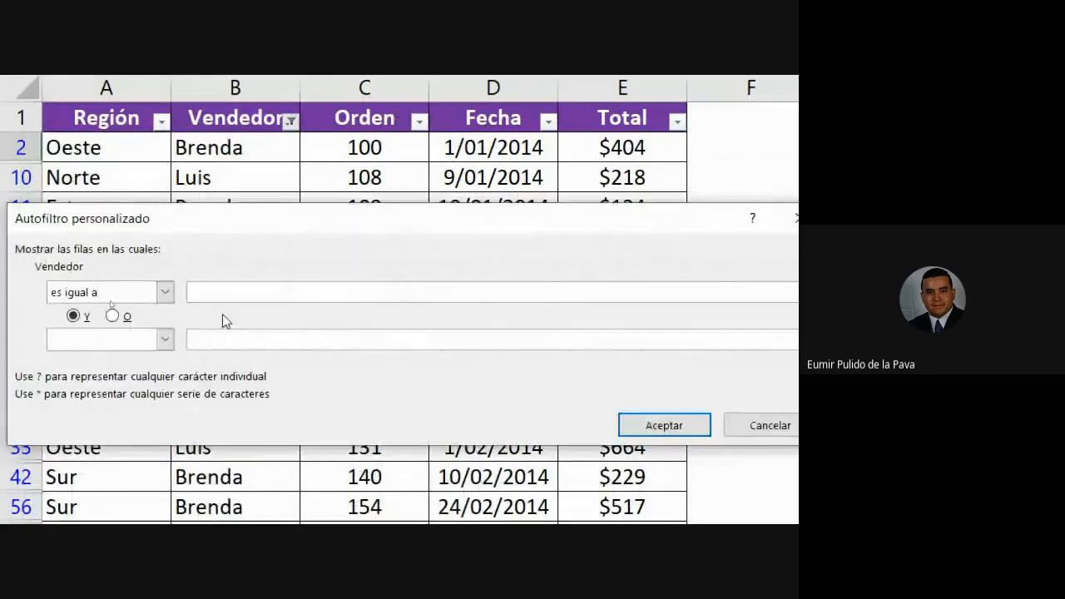
pyautogui.write('brenda')
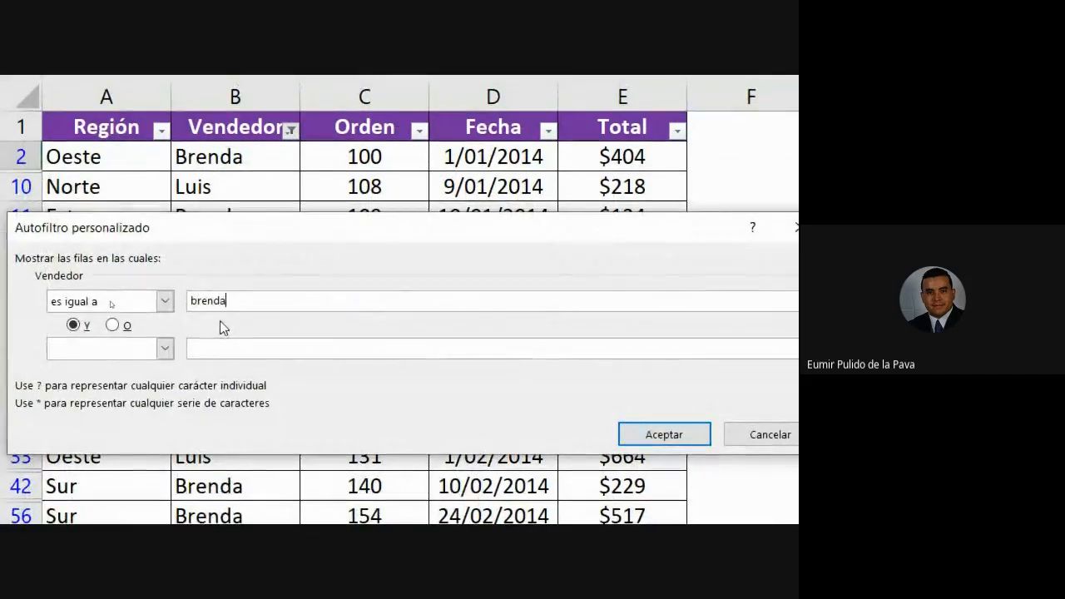
pyautogui.press('Tab')
pyautogui.press('Tab')
pyautogui.click(165, 349)
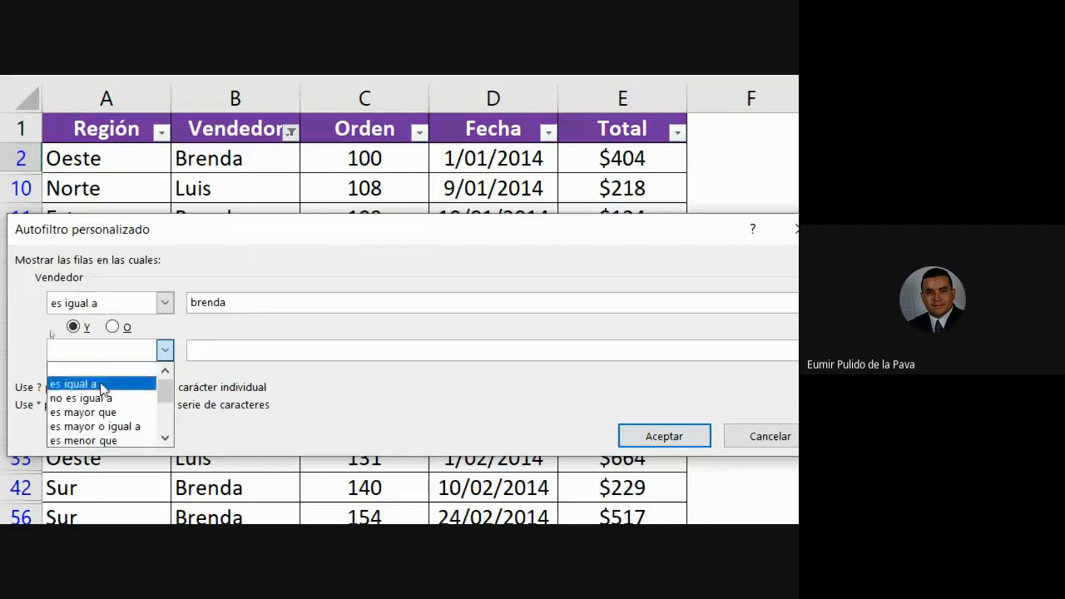
pyautogui.click(92, 380)
pyautogui.click(241, 351)
pyautogui.write('luis')
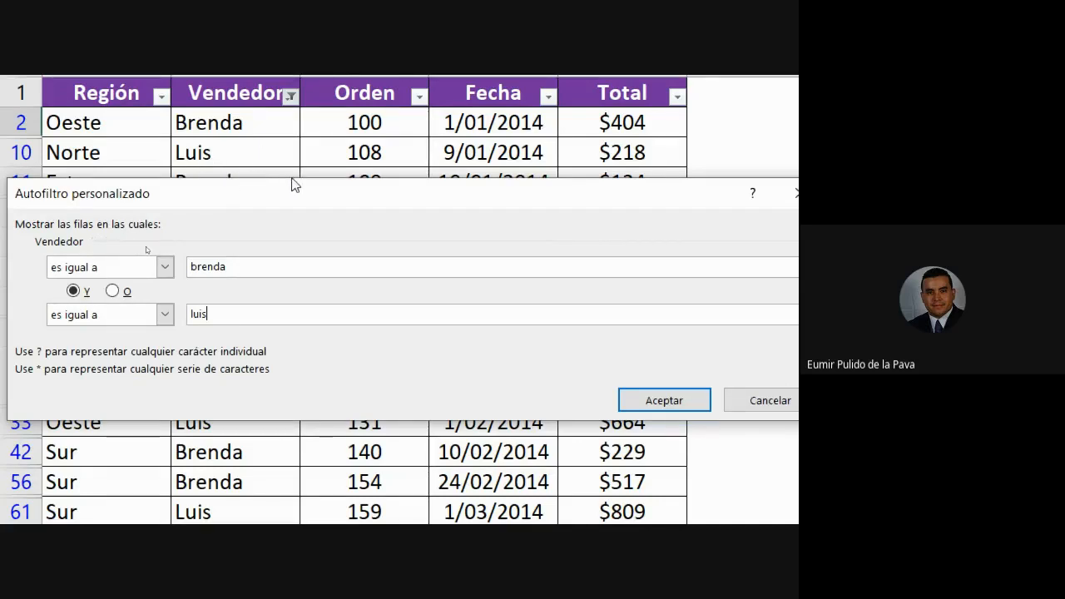
pyautogui.click(116, 291)
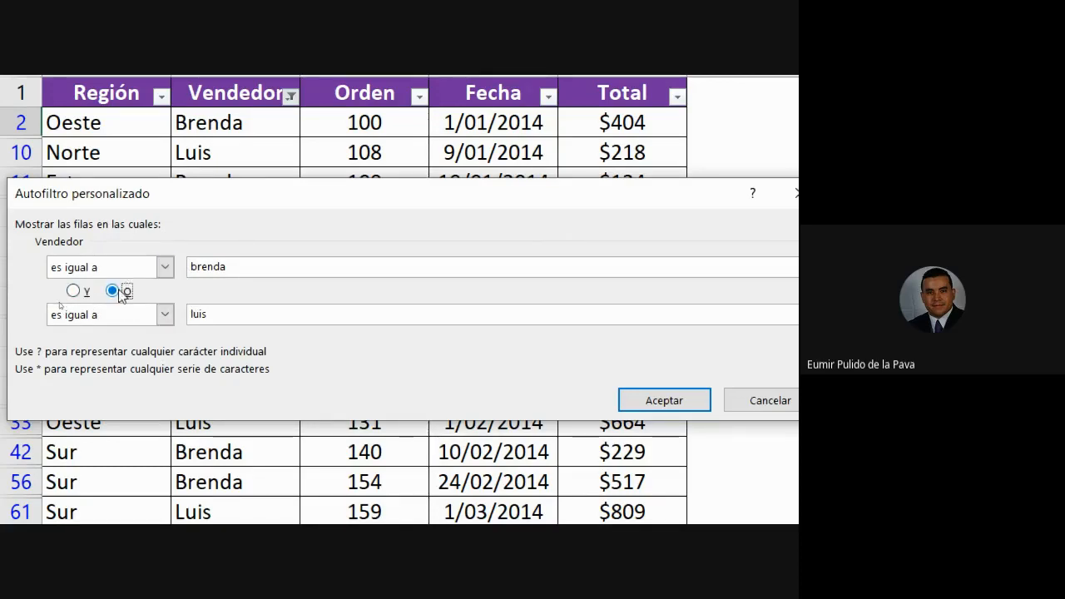
pyautogui.click(664, 400)
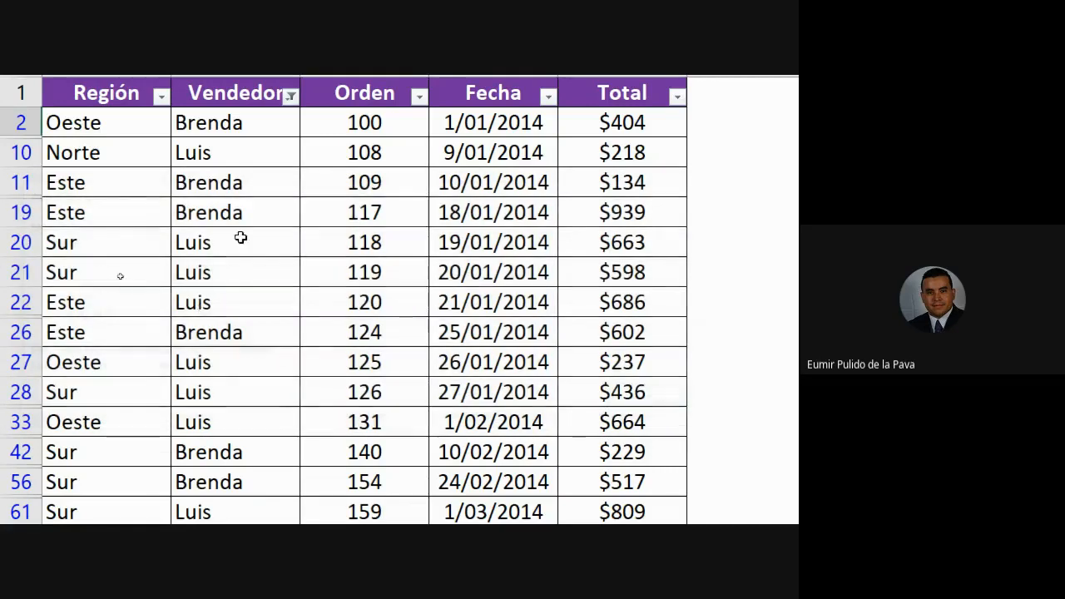
# Clear the Vendedor column's filter and select the third exercise instruction about orders between 120 and 140.
pyautogui.click(290, 96)
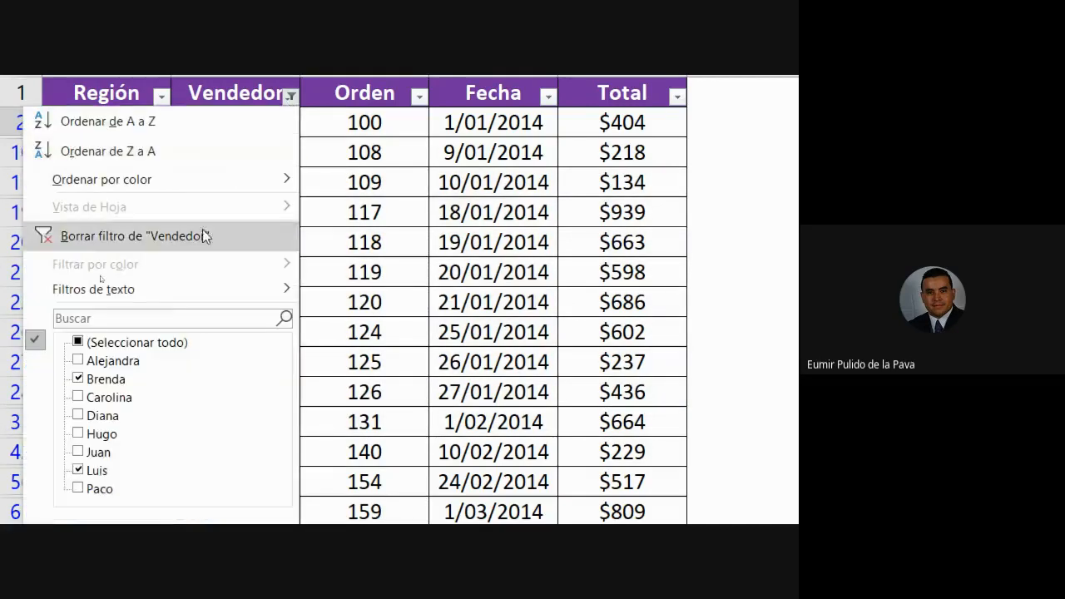
pyautogui.click(198, 234)
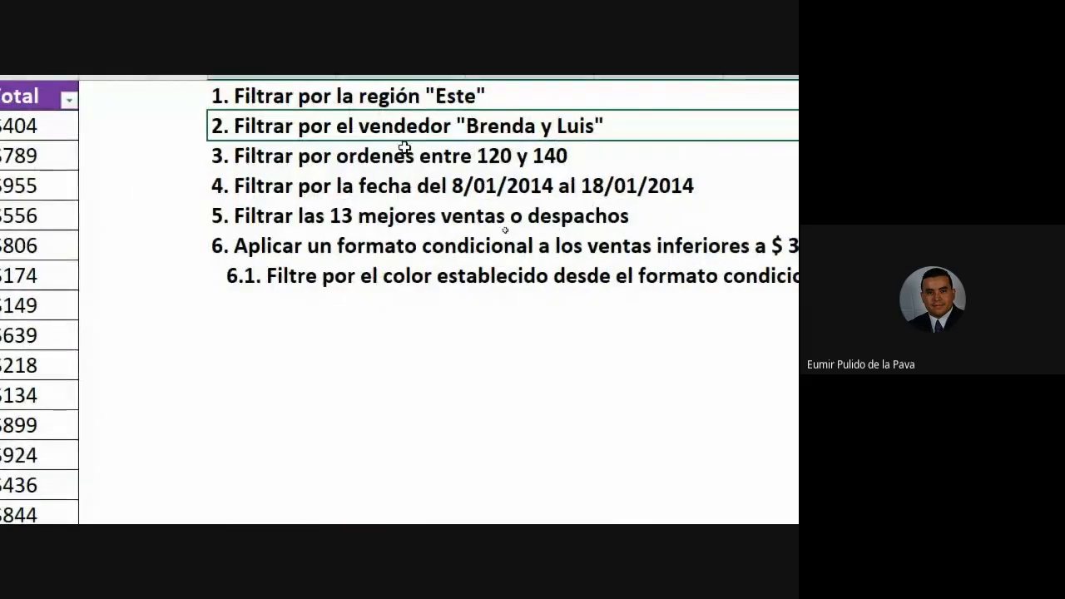
pyautogui.click(416, 158)
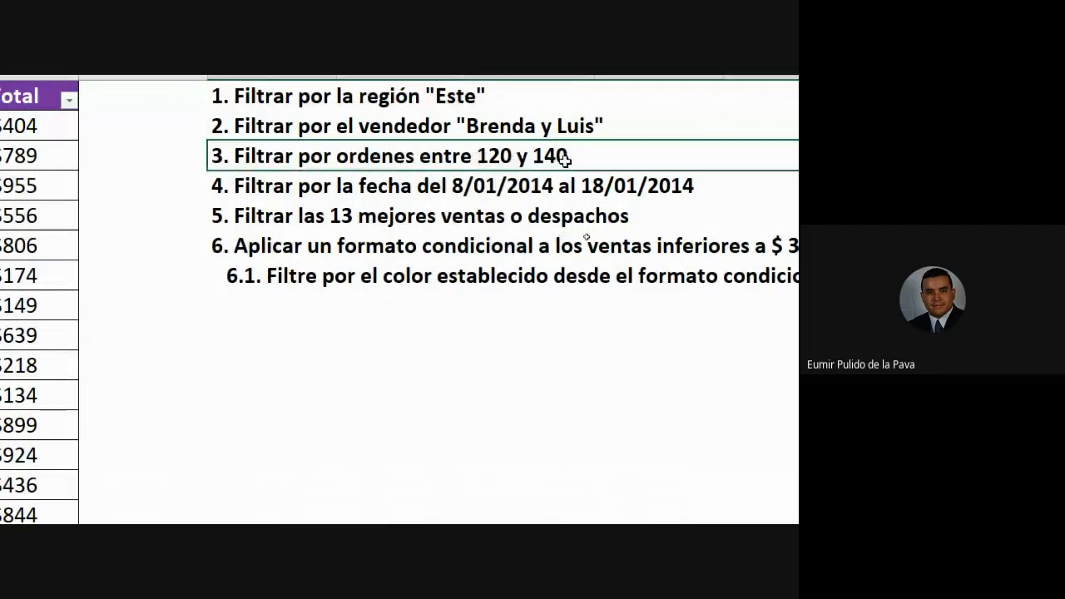
# Try to filter the Orden column by deselecting all values and ticking individual orders 120–123, 125–127 and 129 in the value list.
pyautogui.click(419, 99)
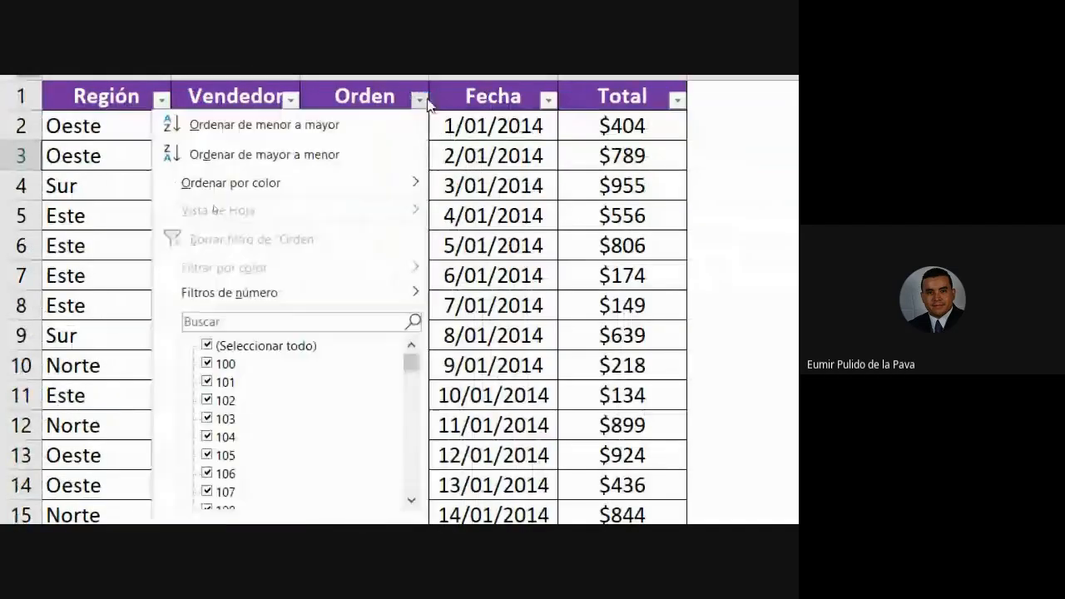
pyautogui.click(209, 344)
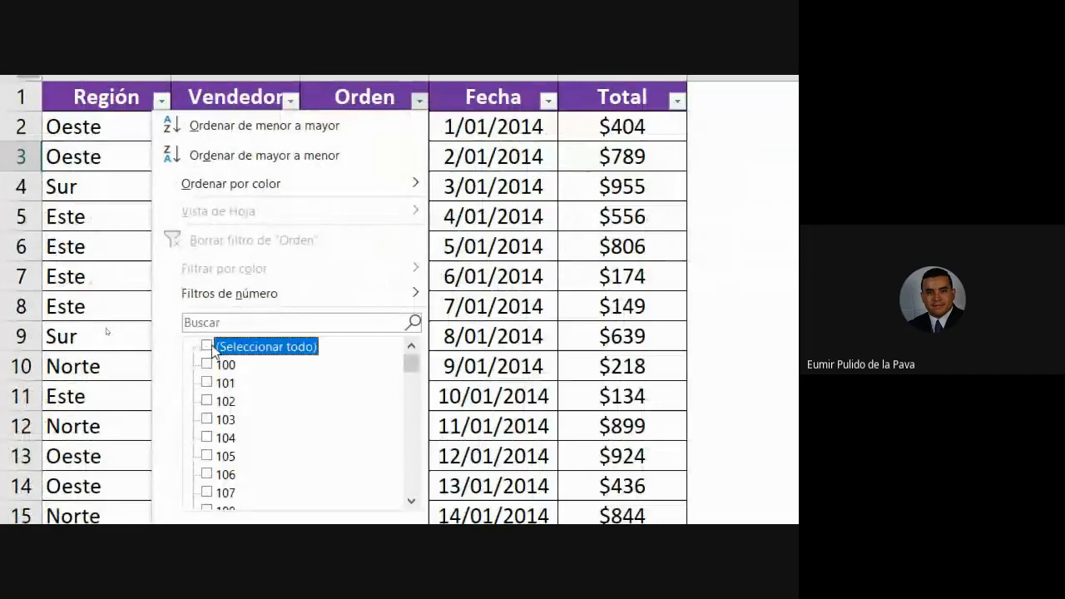
pyautogui.click(411, 484)
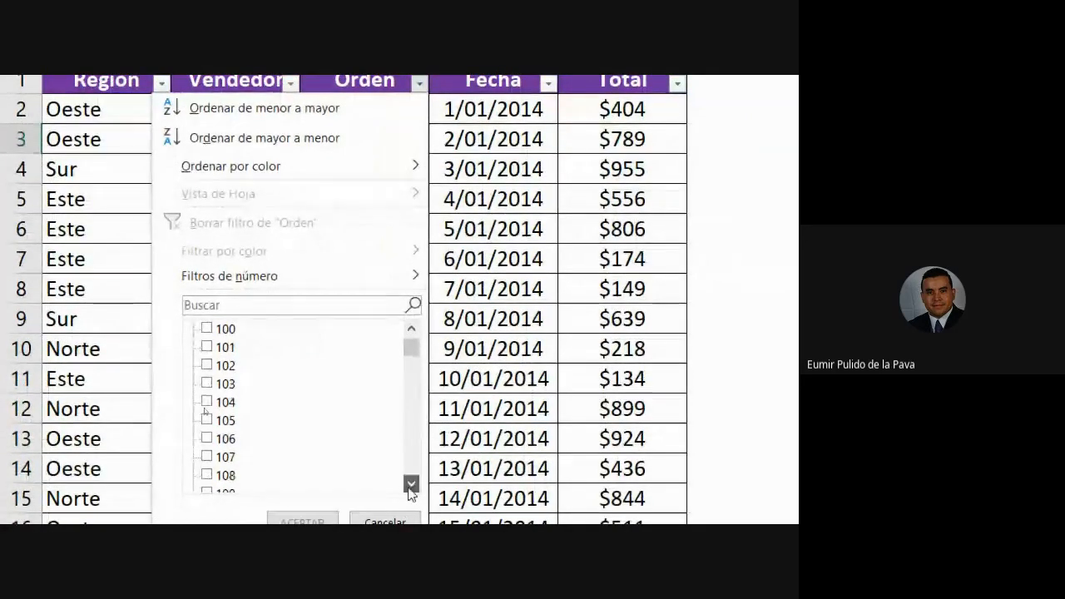
pyautogui.click(411, 484)
pyautogui.click(411, 484)
pyautogui.click(411, 484)
pyautogui.click(411, 484)
pyautogui.click(411, 484)
pyautogui.click(411, 485)
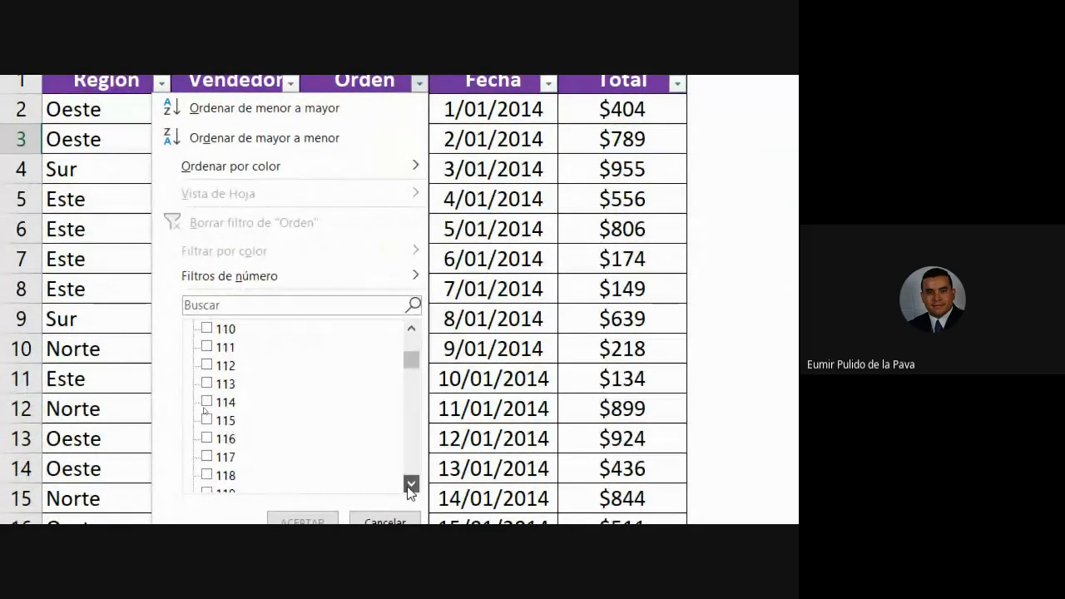
pyautogui.click(411, 484)
pyautogui.click(411, 484)
pyautogui.click(410, 484)
pyautogui.click(411, 484)
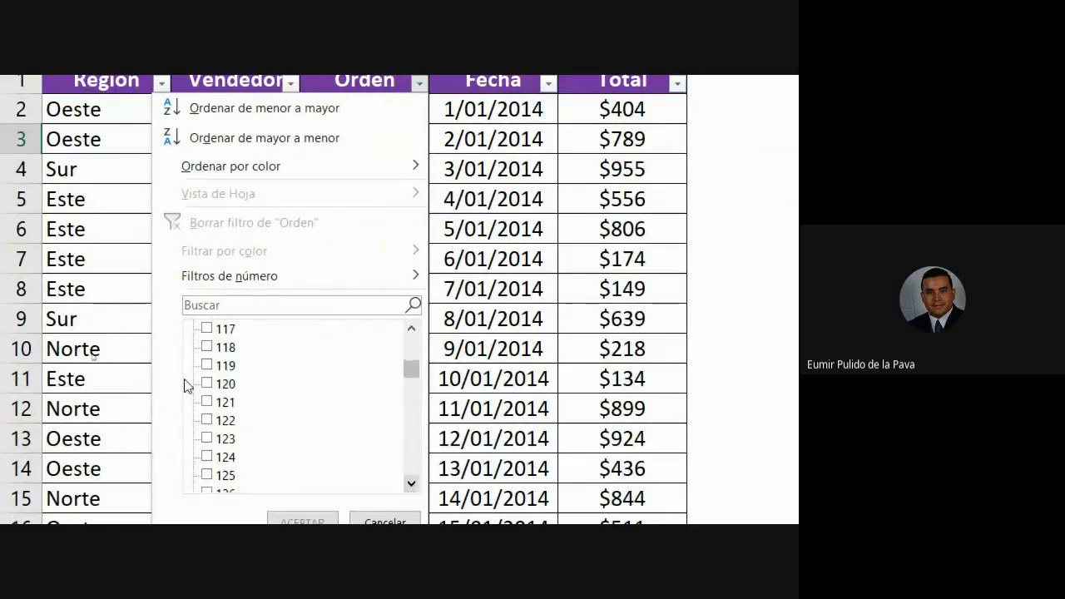
pyautogui.click(205, 384)
pyautogui.click(207, 403)
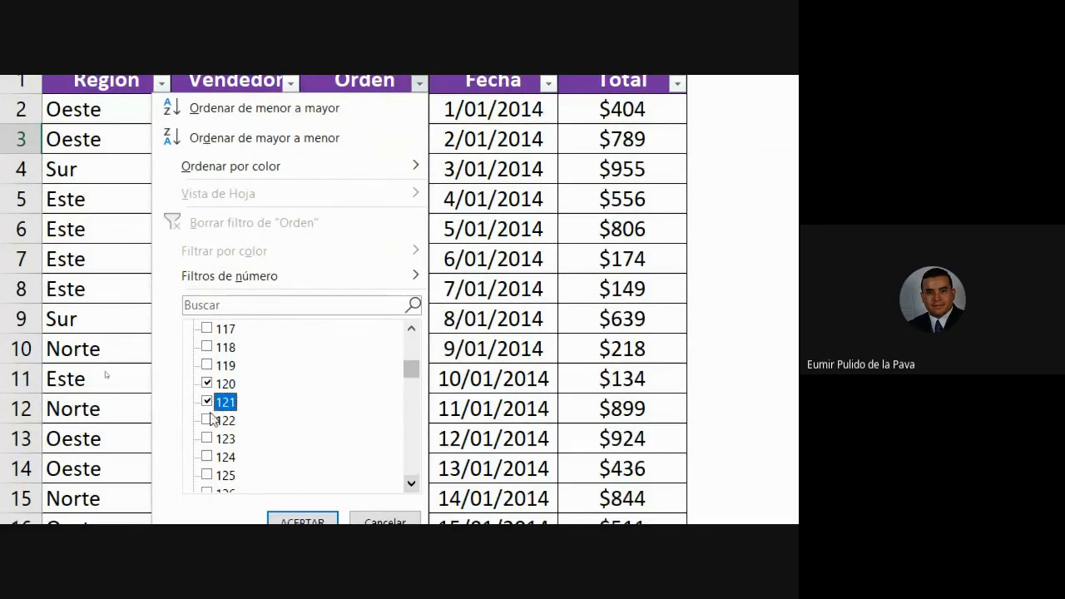
pyautogui.click(208, 421)
pyautogui.click(207, 438)
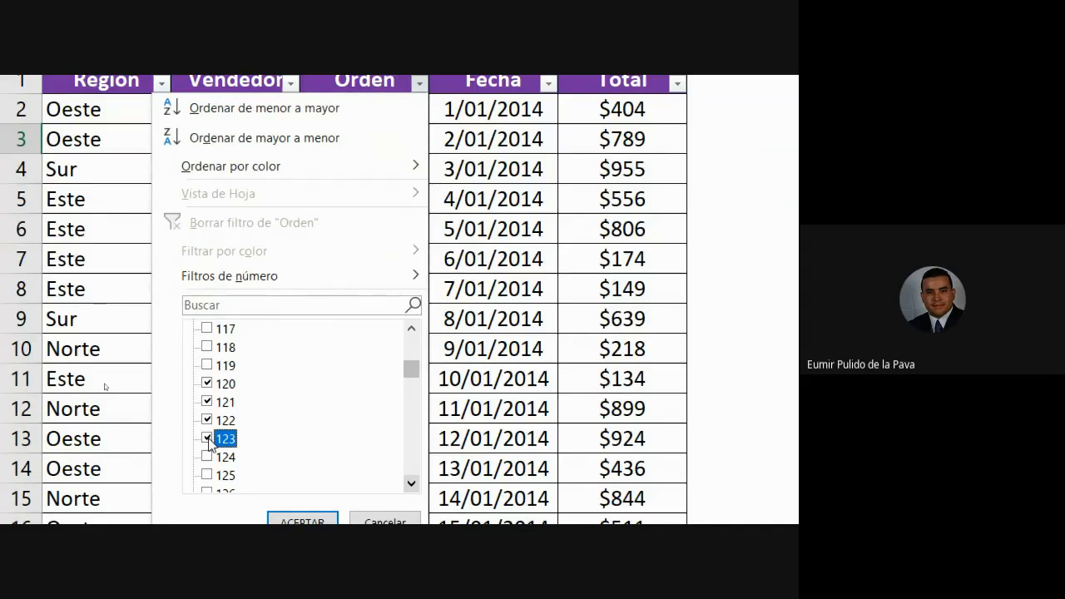
pyautogui.scroll(-1, 209, 443)
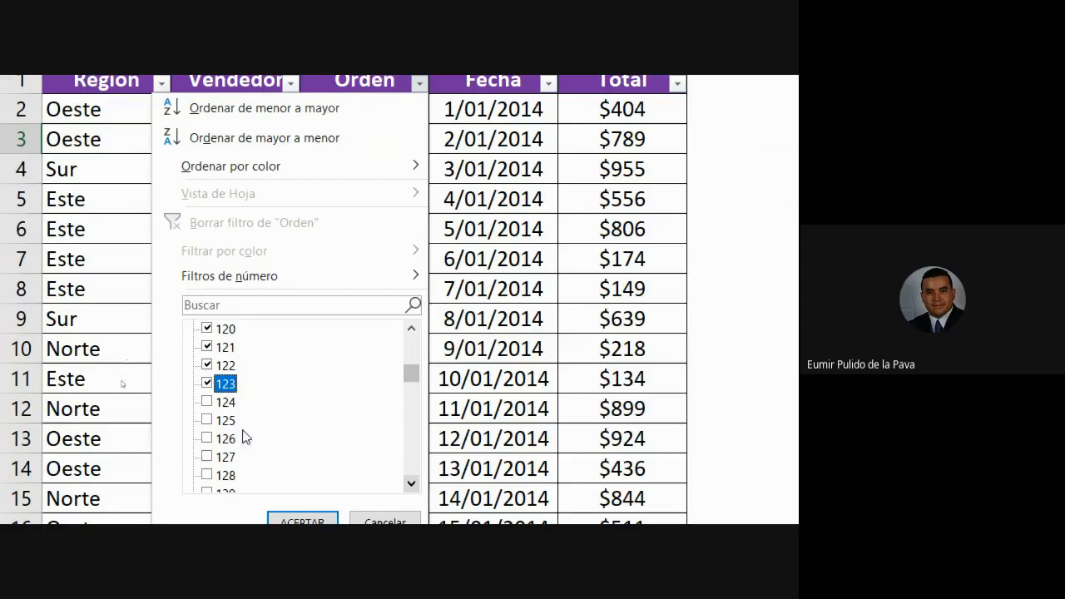
pyautogui.click(207, 419)
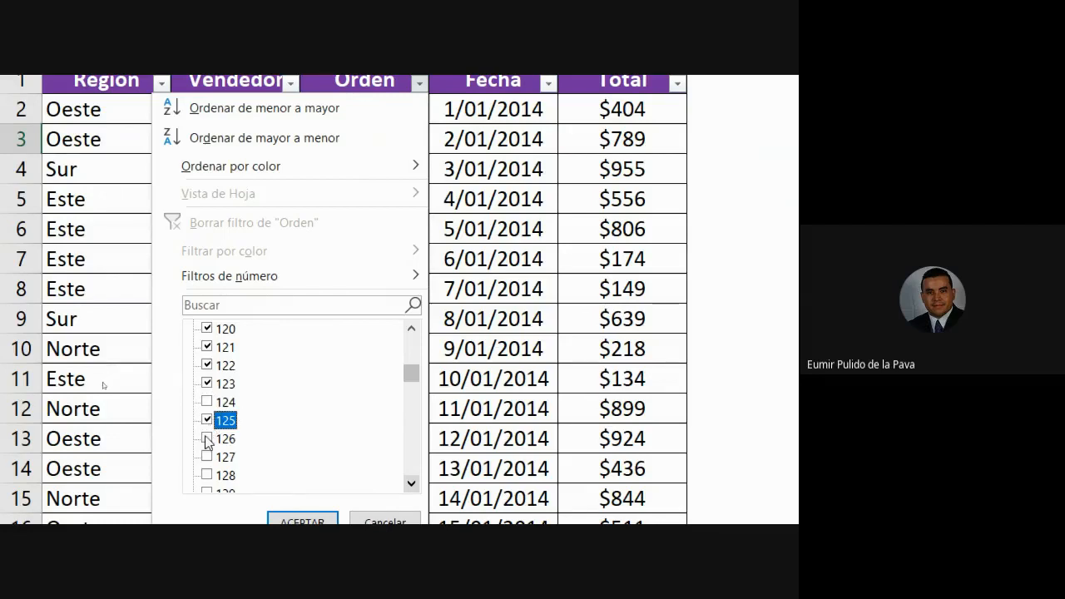
pyautogui.click(208, 439)
pyautogui.click(207, 457)
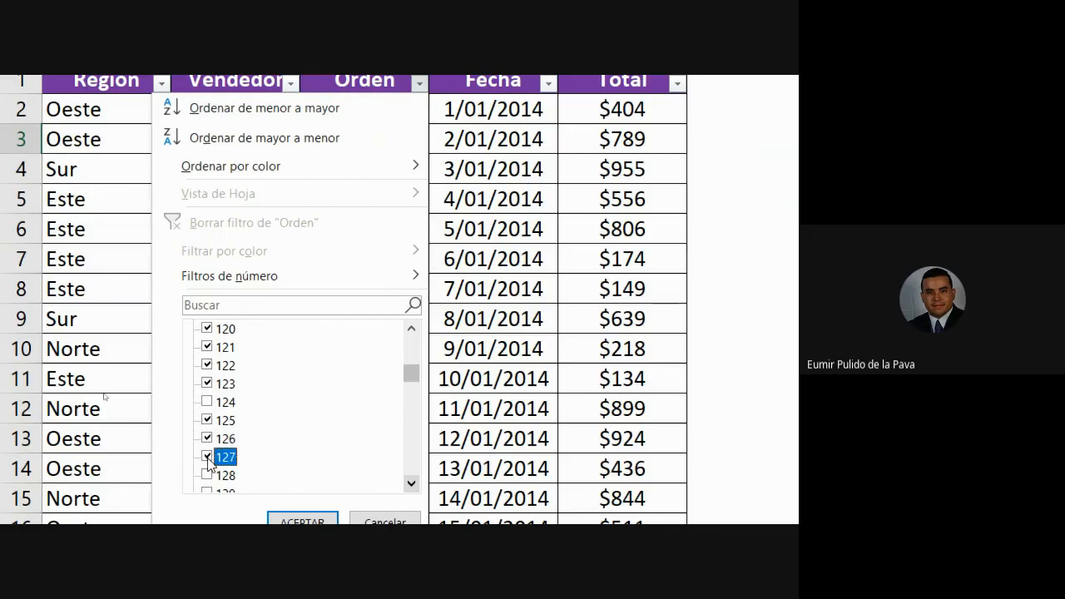
pyautogui.click(214, 491)
pyautogui.scroll(-1, 219, 491)
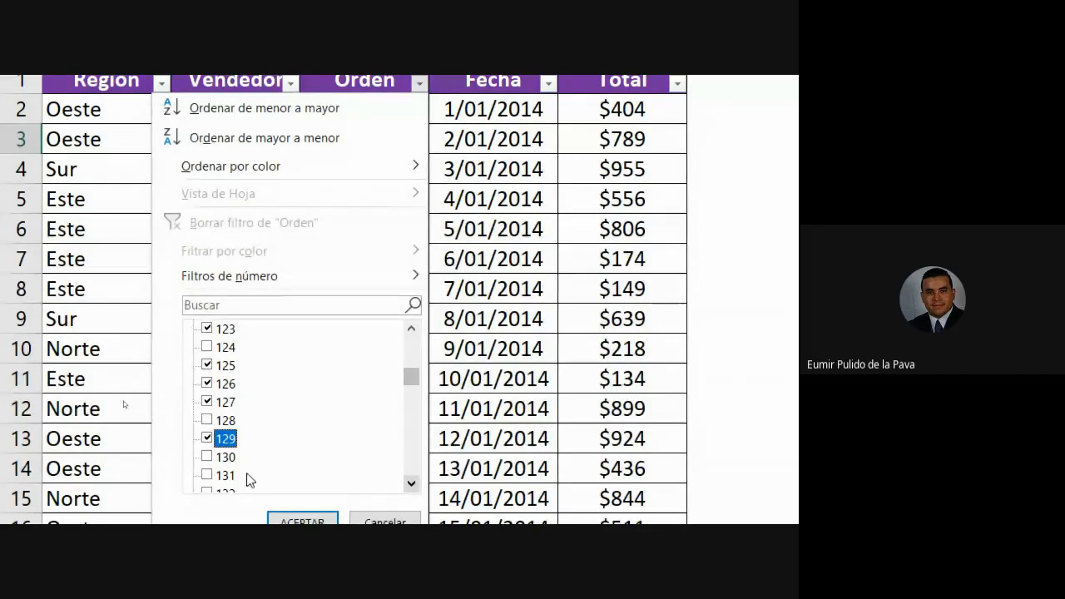
# Apply an "Entre" number filter to the Orden column for values from 120 to 140, keeping the Y connector.
pyautogui.moveTo(283, 284)
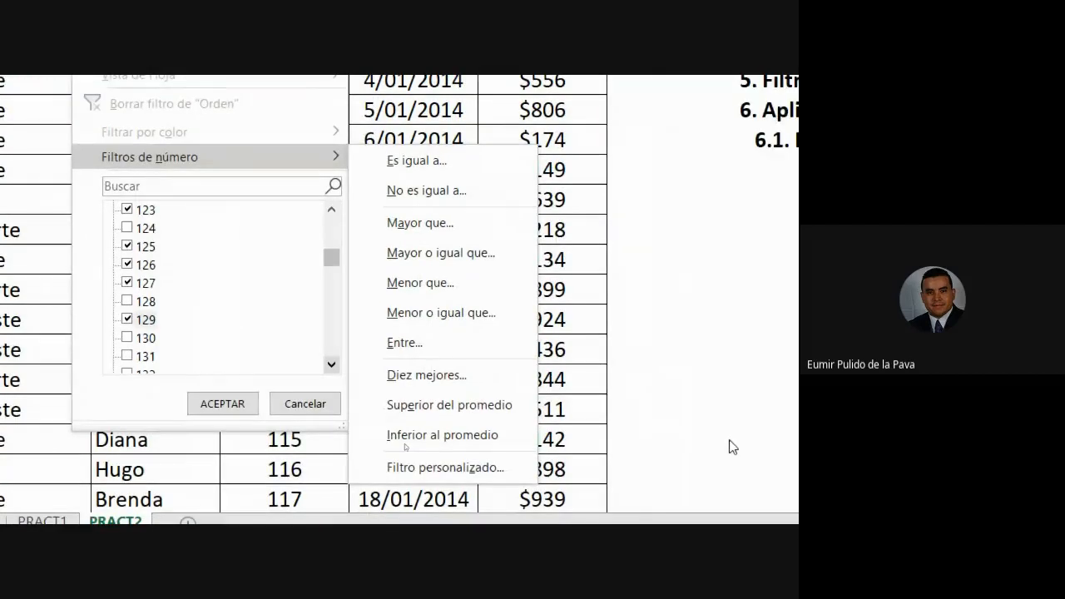
pyautogui.click(408, 343)
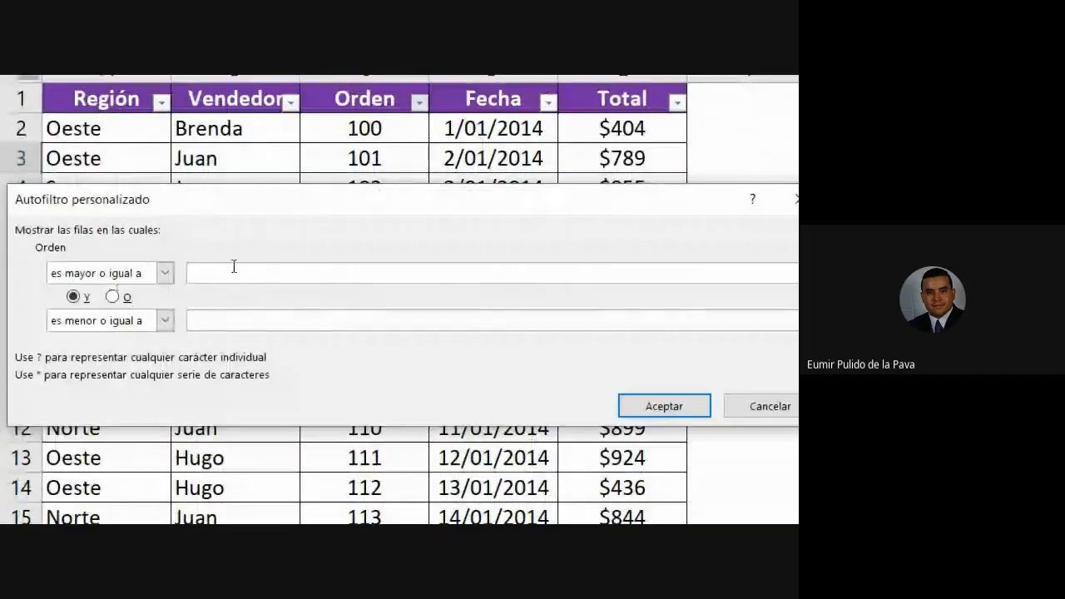
pyautogui.write('120')
pyautogui.press('Tab')
pyautogui.press('Tab')
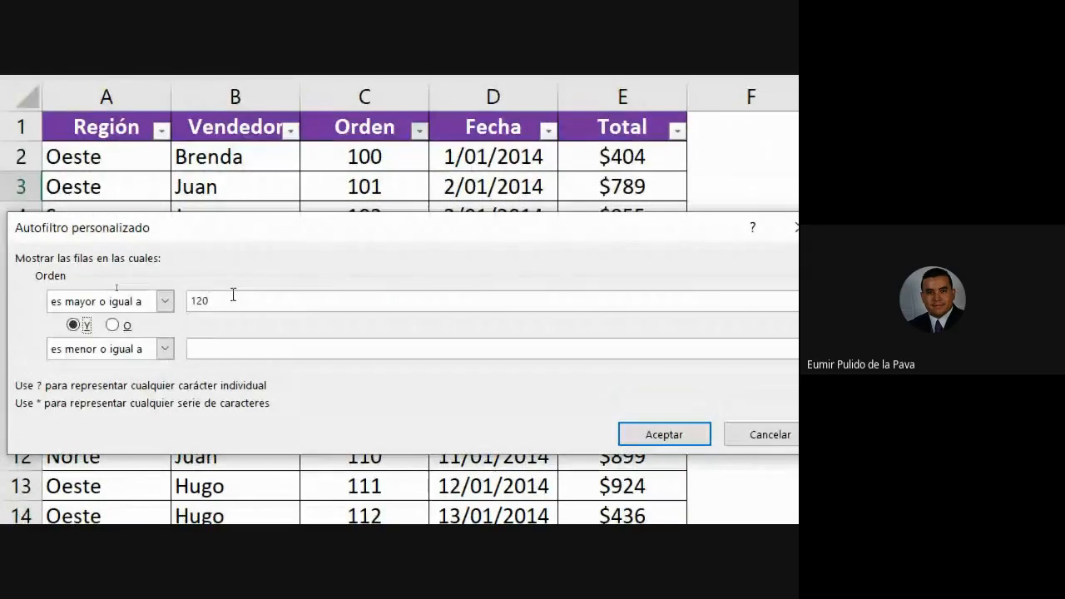
pyautogui.press('Tab')
pyautogui.write('140')
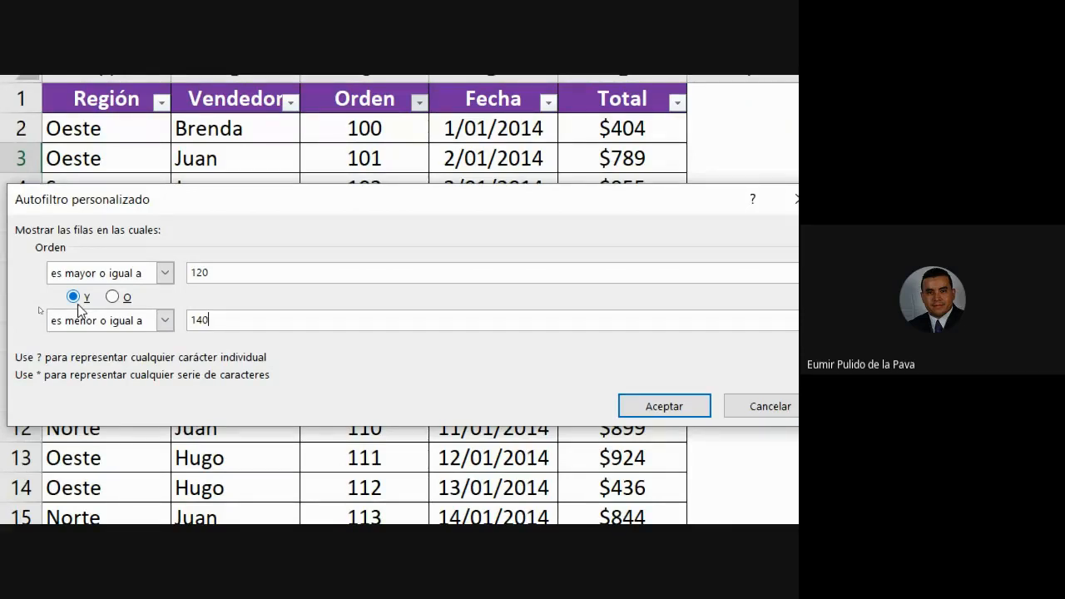
pyautogui.click(657, 400)
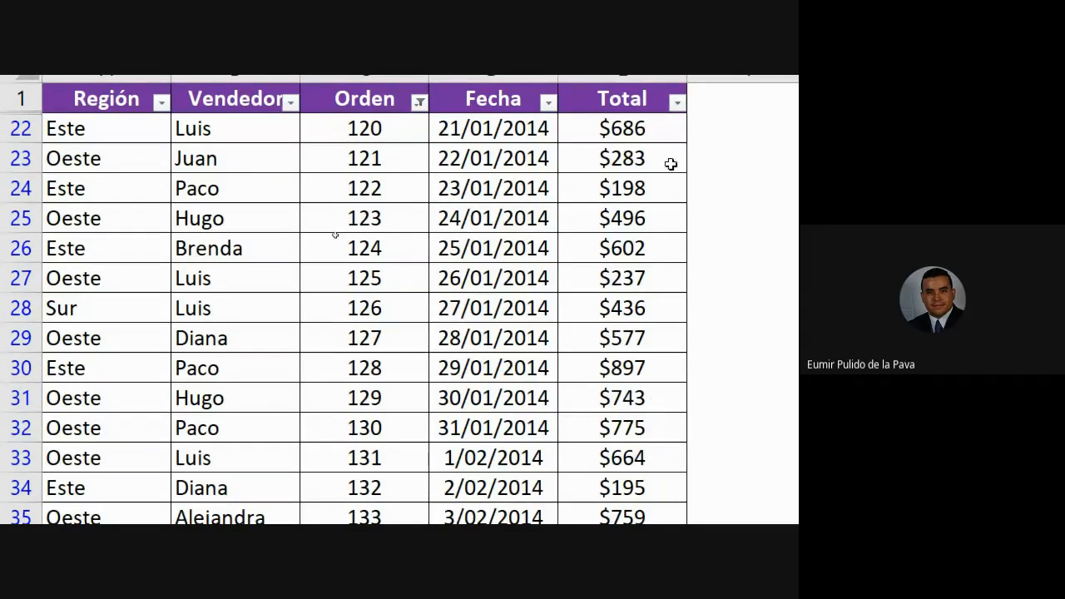
# Clear the Orden column's filter and select the fourth exercise instruction about filtering by date.
pyautogui.click(419, 96)
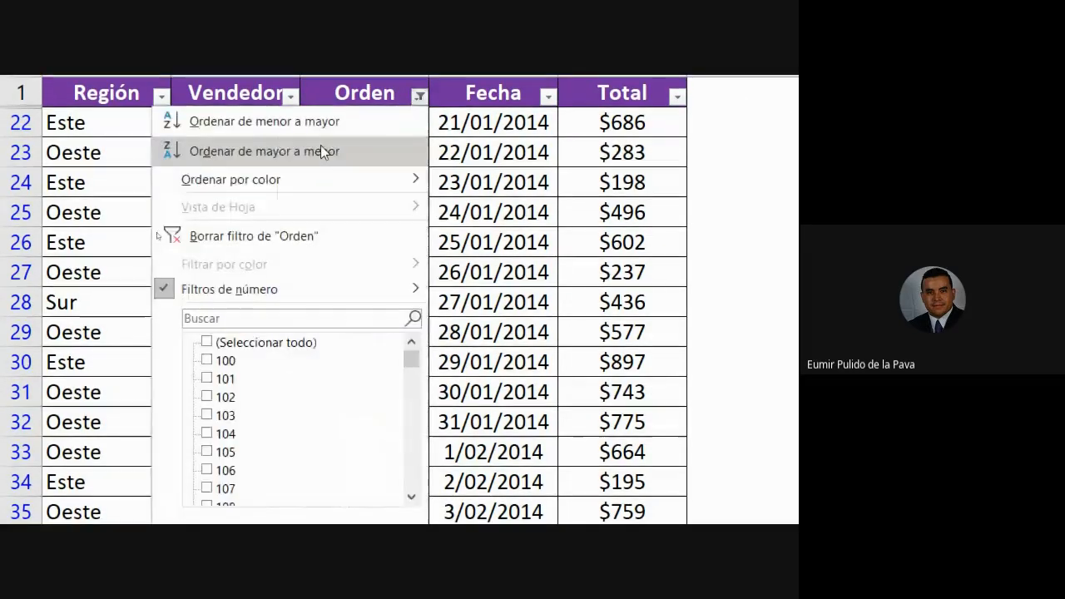
pyautogui.click(279, 231)
pyautogui.click(383, 181)
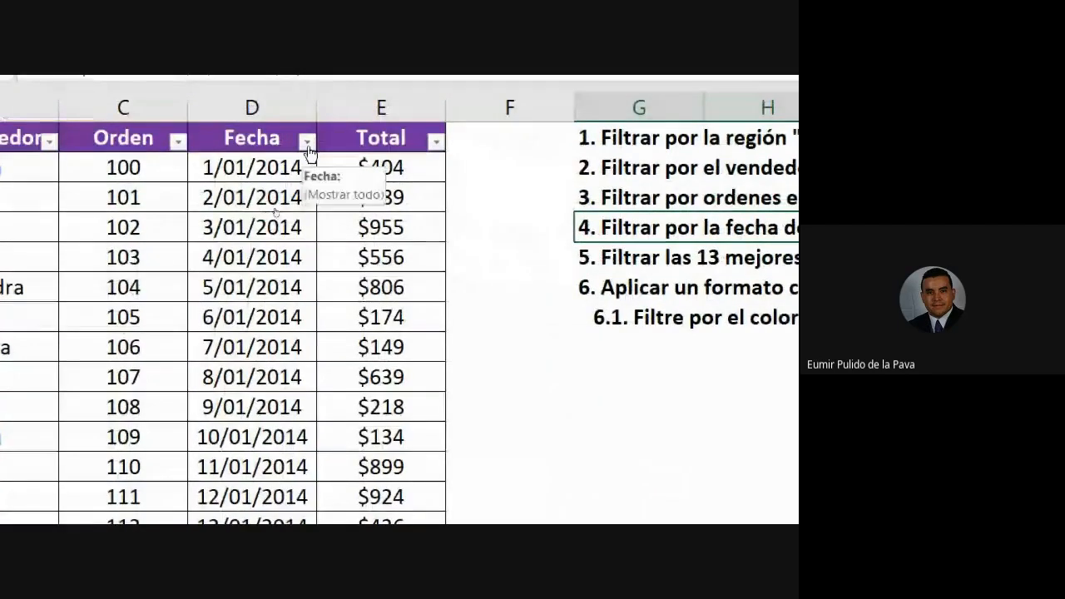
# Try to filter the Fecha column through its date list by deselecting all values and expanding enero.
pyautogui.click(308, 143)
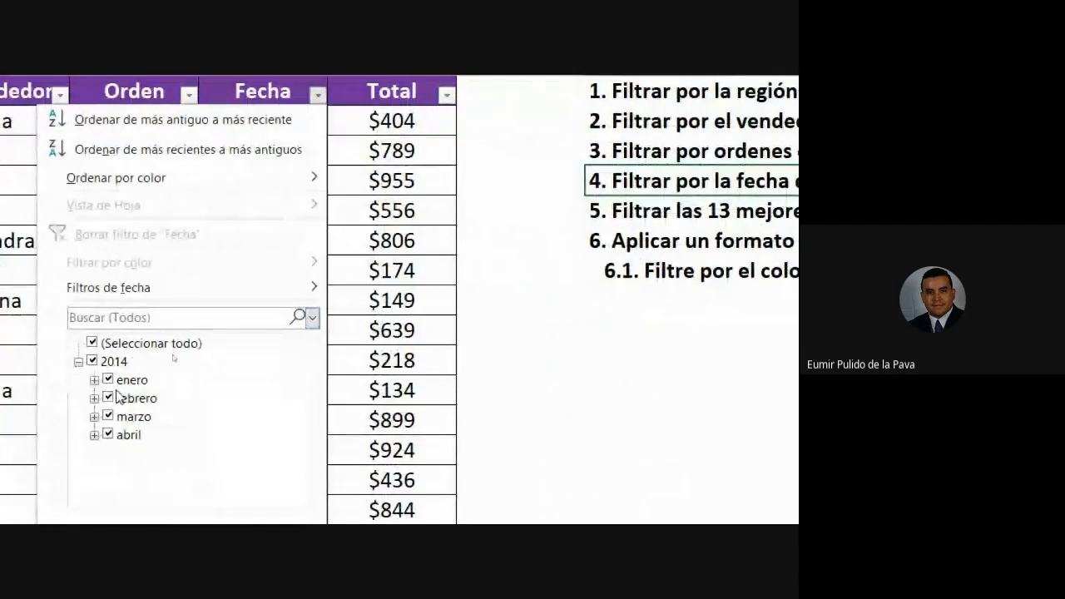
pyautogui.click(93, 343)
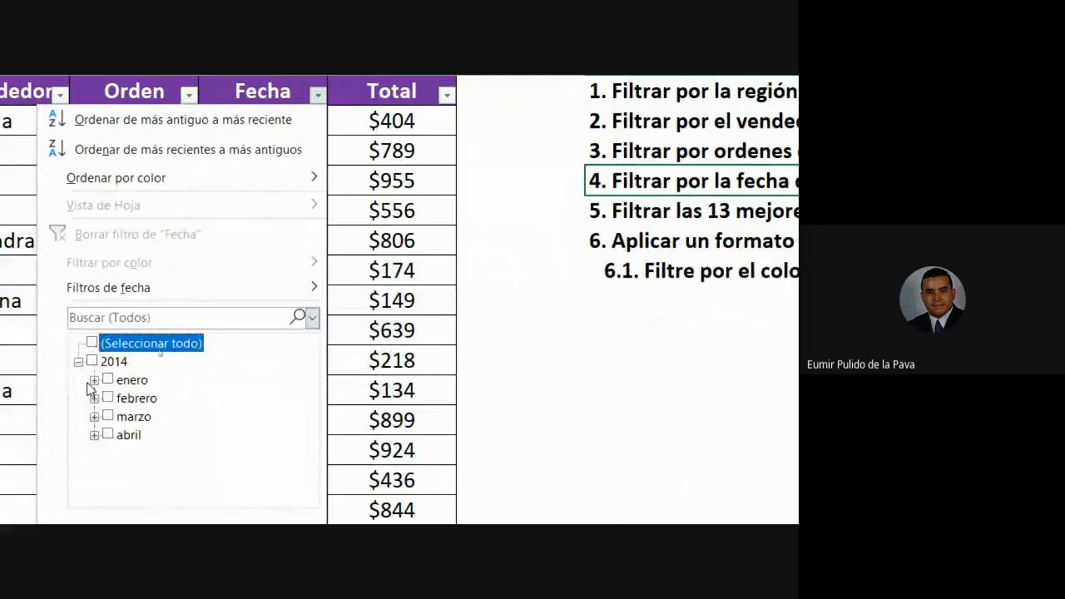
pyautogui.click(94, 379)
pyautogui.click(94, 342)
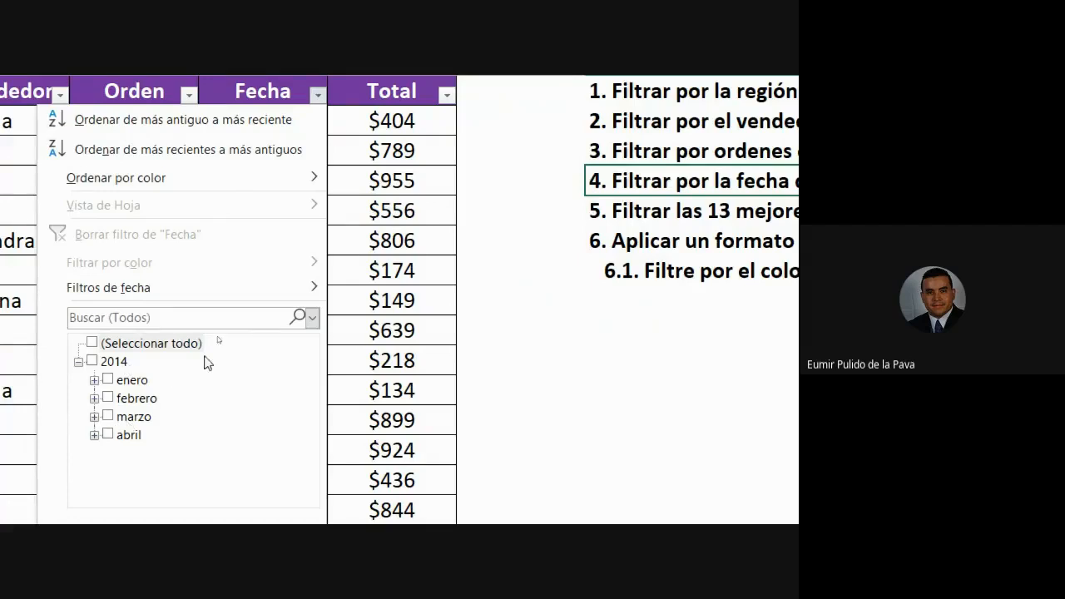
# Apply an "Entre" date filter to the Fecha column from 8-1-14 to 18-1-14, keeping the Y connector.
pyautogui.moveTo(184, 287)
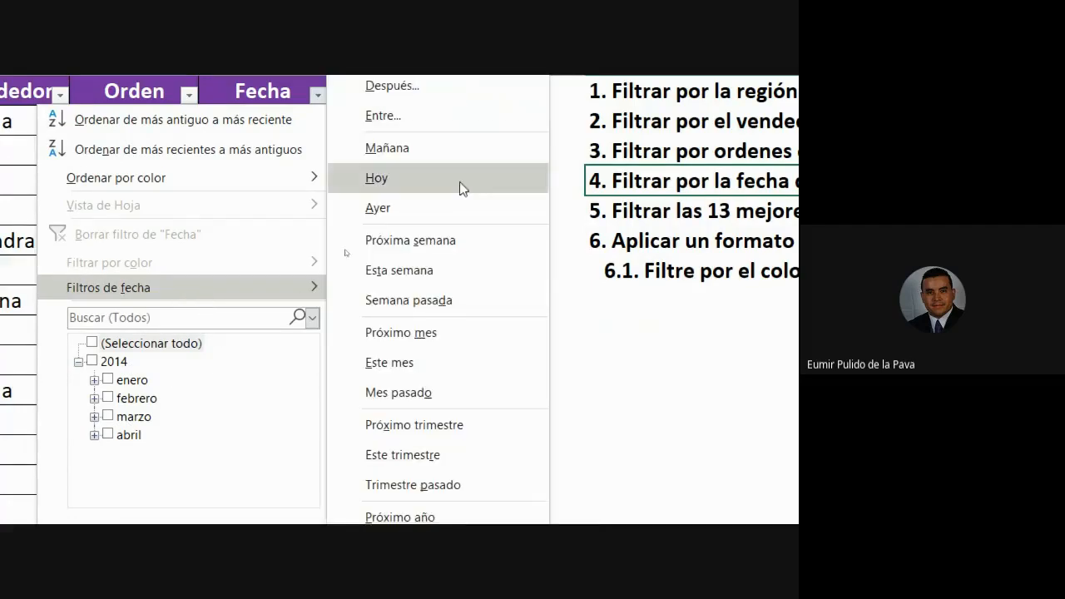
pyautogui.click(383, 117)
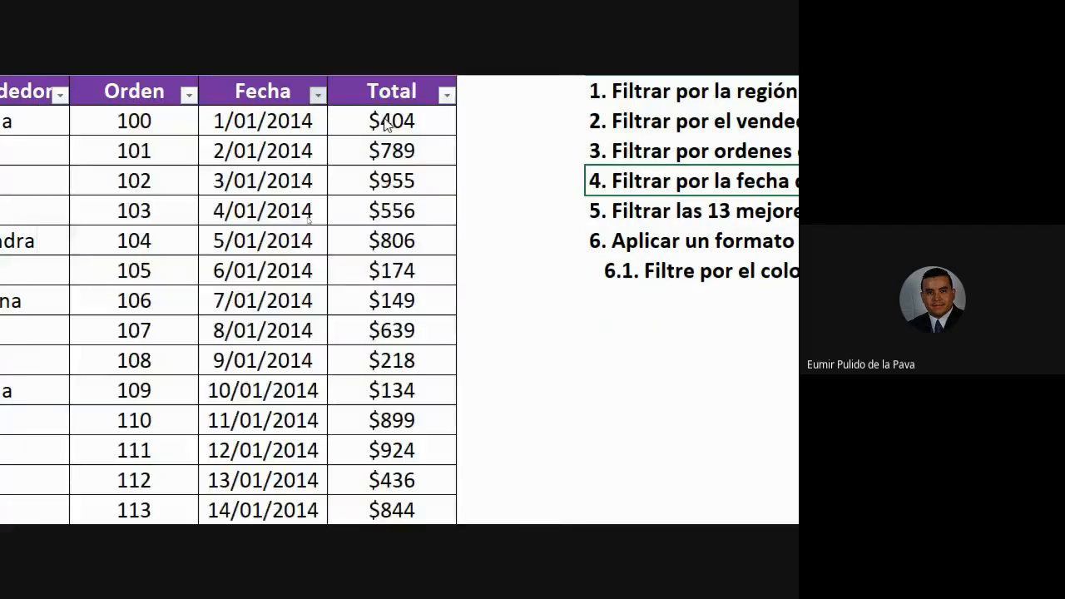
pyautogui.moveTo(323, 183); pyautogui.dragTo(653, 315)
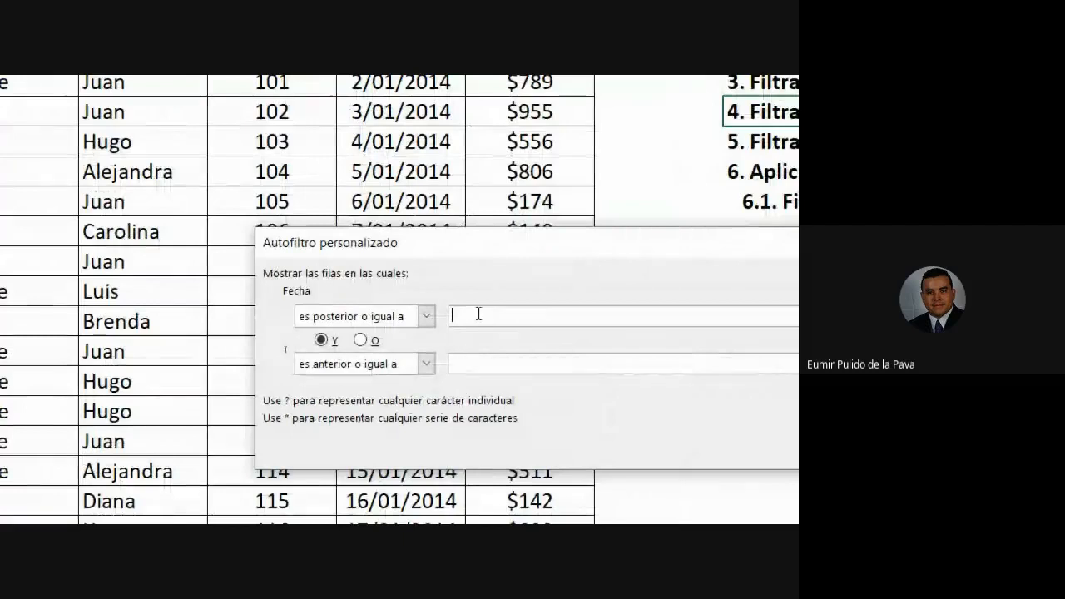
pyautogui.write('8-1')
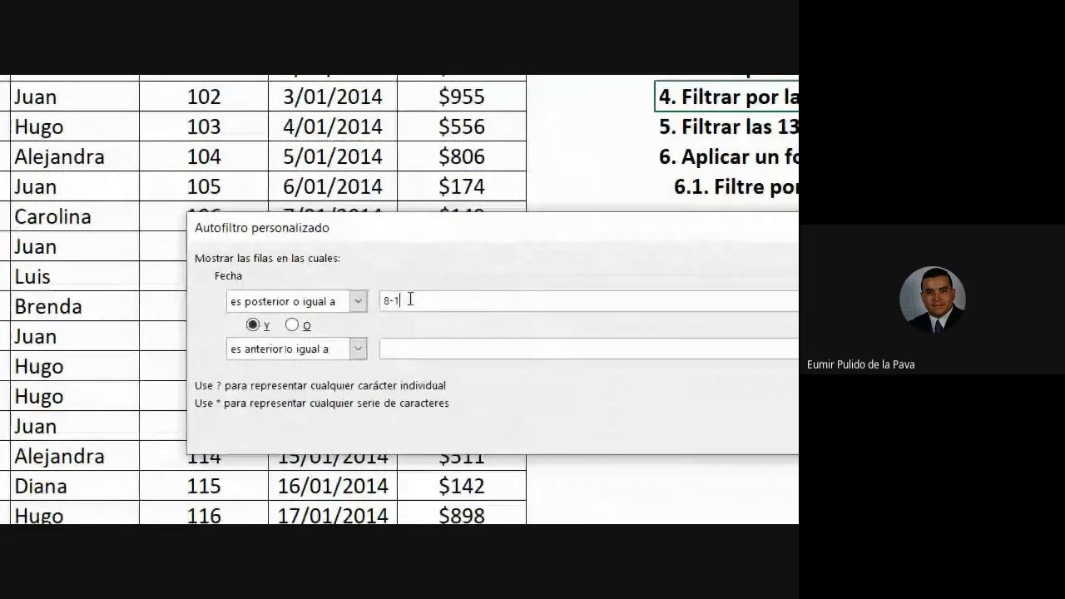
pyautogui.write('-14')
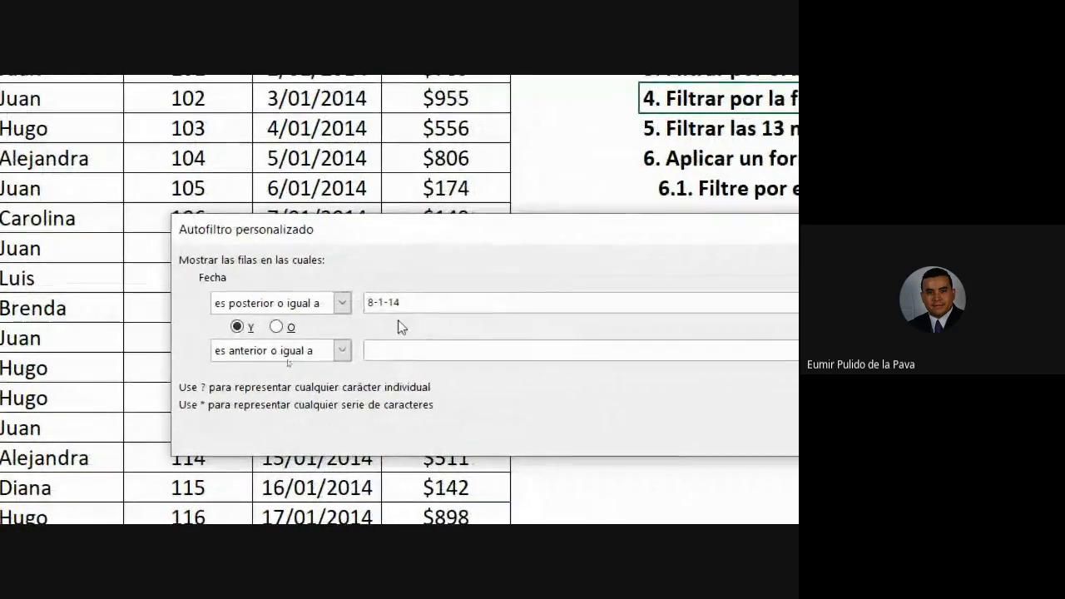
pyautogui.moveTo(373, 304); pyautogui.dragTo(392, 305)
pyautogui.click(379, 300)
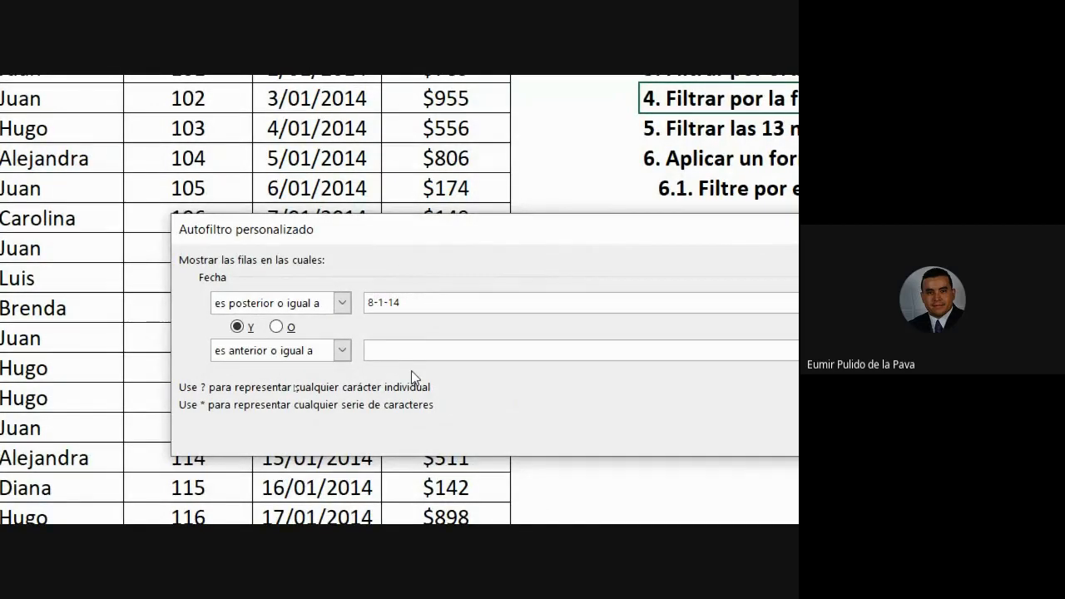
pyautogui.write('18-1')
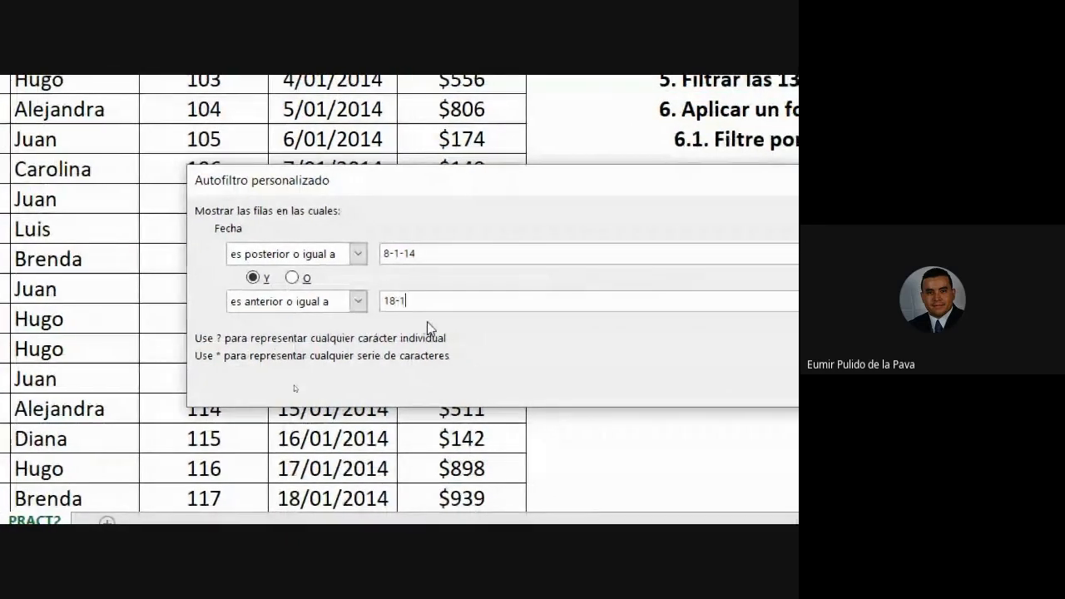
pyautogui.write('-14')
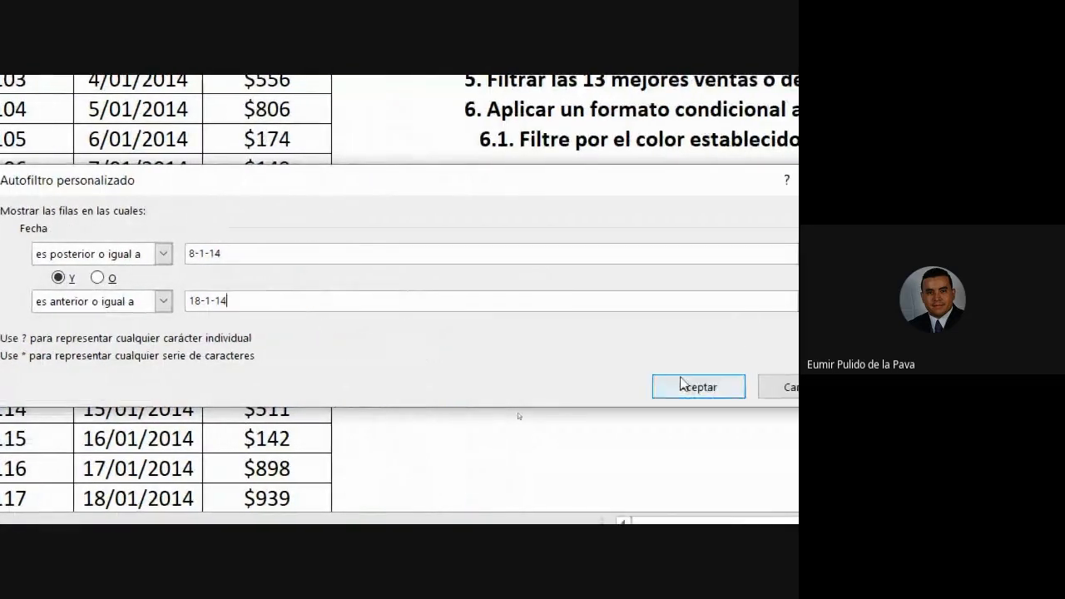
pyautogui.click(682, 383)
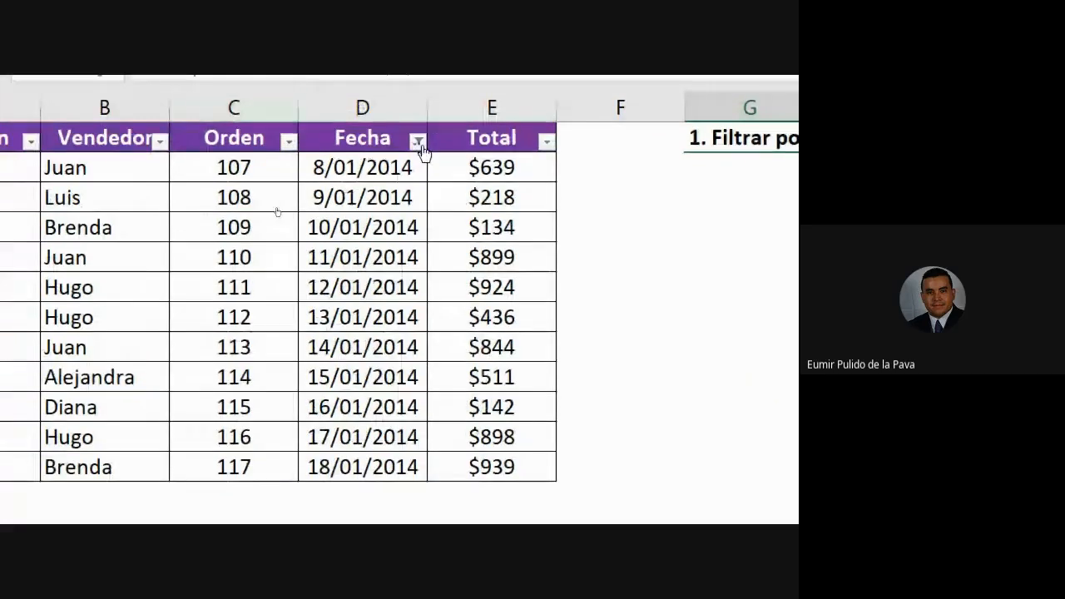
# Clear the Fecha column's filter and select the fifth exercise instruction about the 13 best sales.
pyautogui.click(389, 106)
pyautogui.click(316, 279)
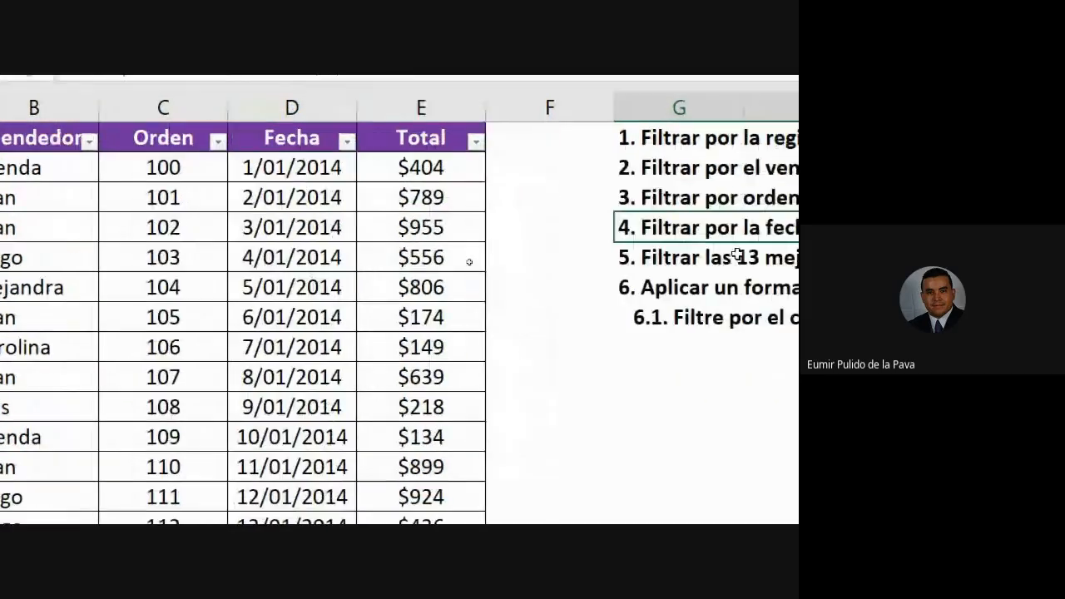
pyautogui.click(442, 253)
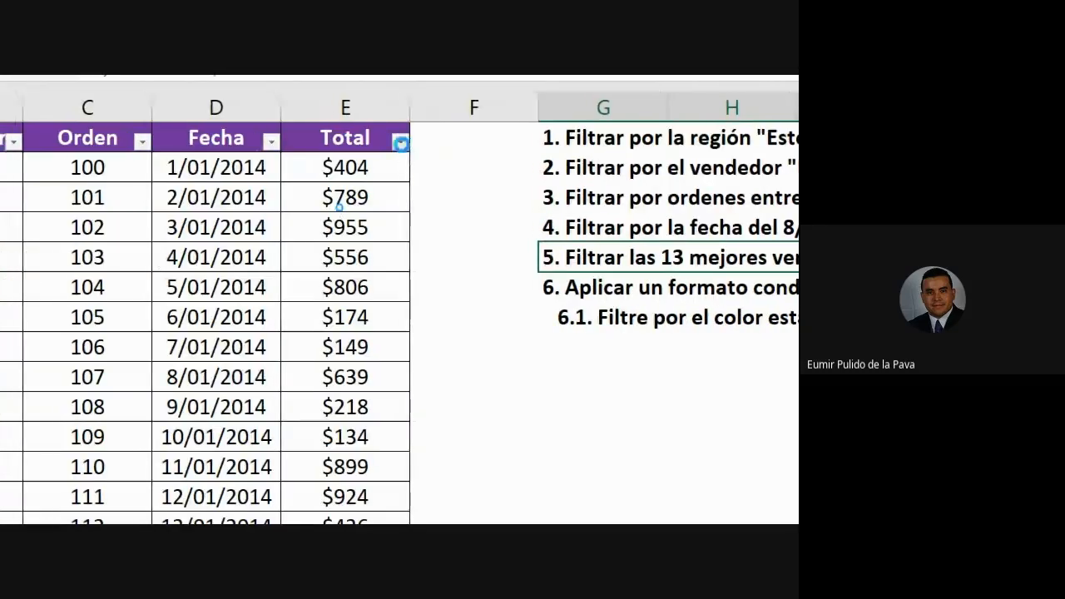
# Try to filter the Total column by deselecting all values and ticking $985, $979, $965, $955 and $939 individually.
pyautogui.click(53, 141)
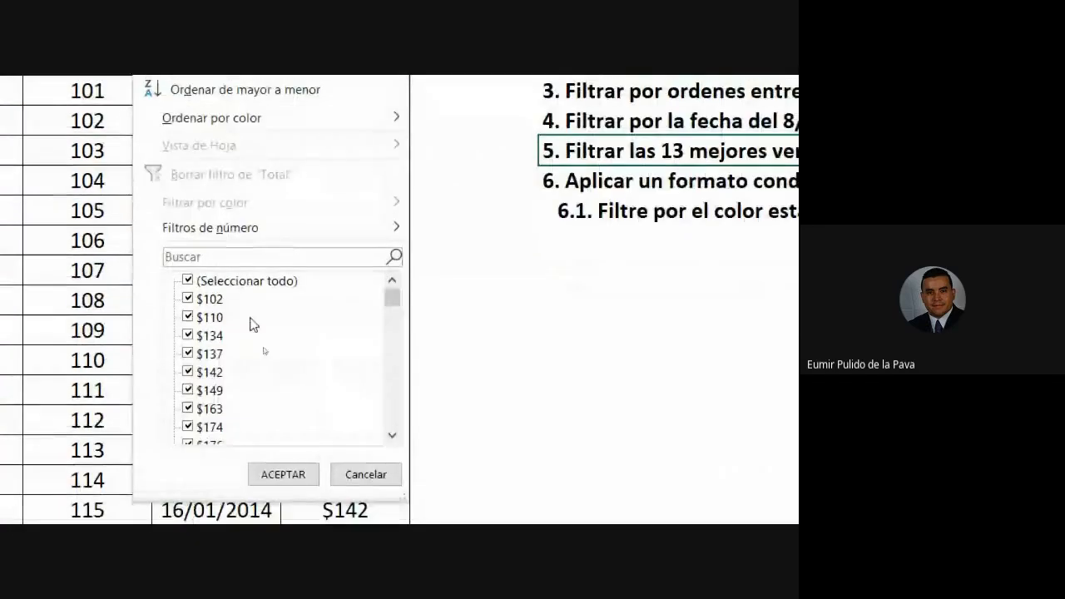
pyautogui.click(217, 302)
pyautogui.moveTo(394, 301); pyautogui.dragTo(415, 283)
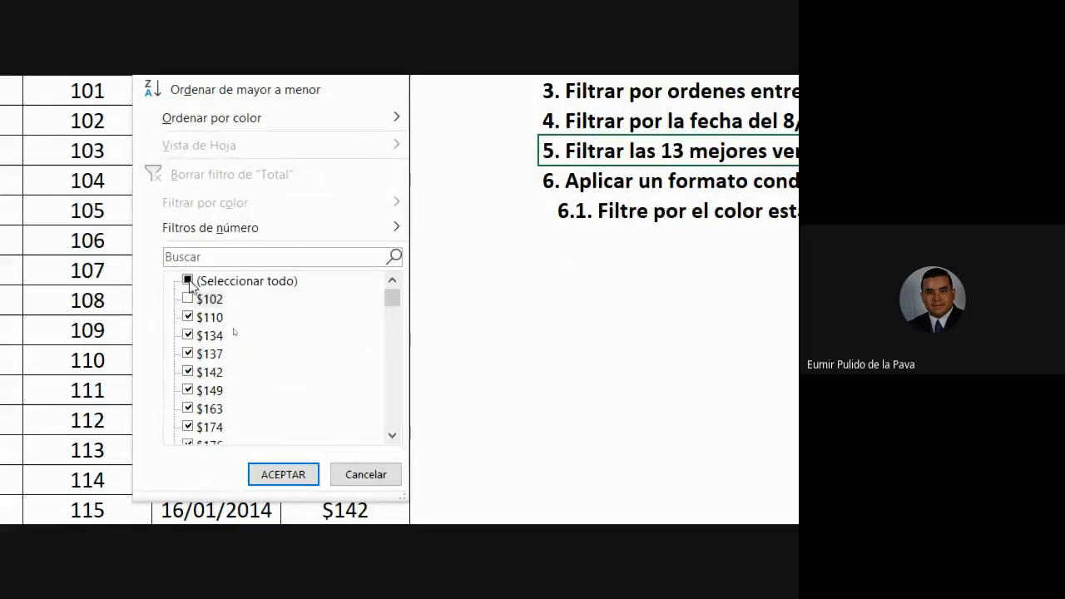
pyautogui.click(188, 281)
pyautogui.click(190, 281)
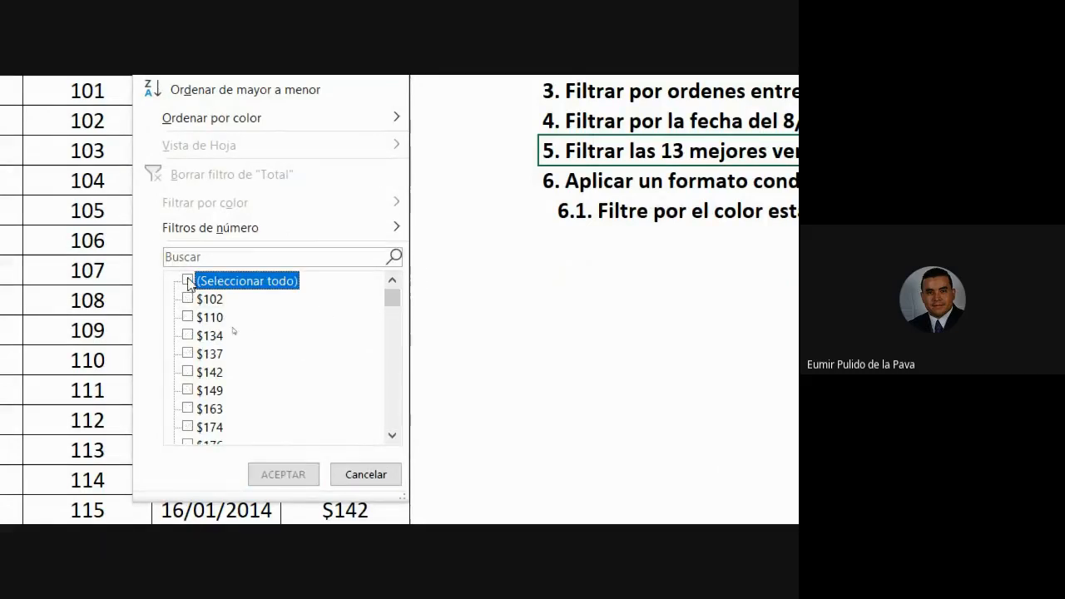
pyautogui.moveTo(392, 302); pyautogui.dragTo(392, 456)
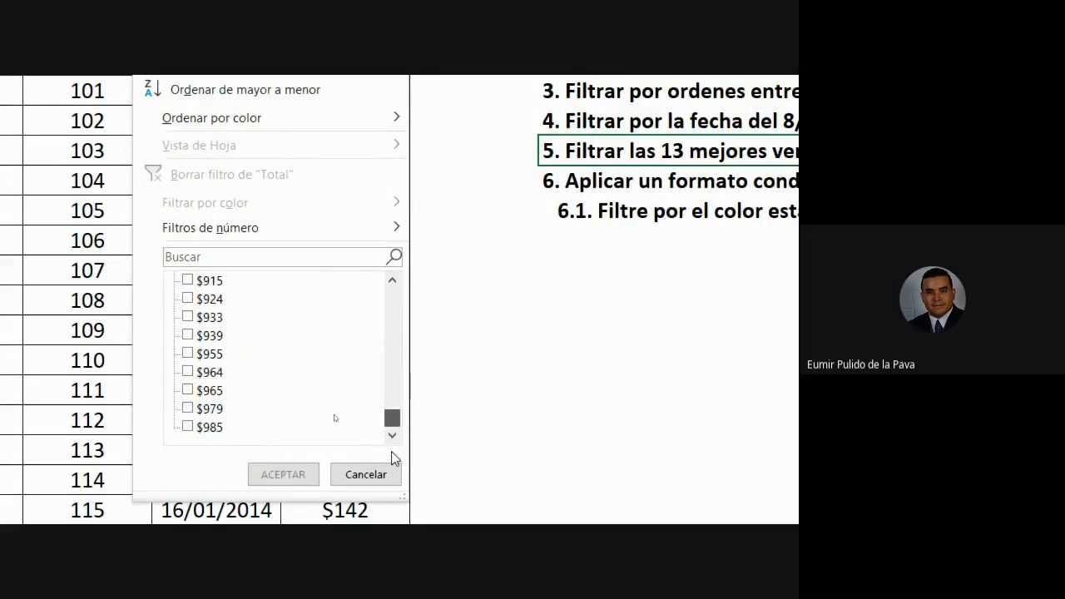
pyautogui.click(188, 427)
pyautogui.click(188, 408)
pyautogui.click(188, 390)
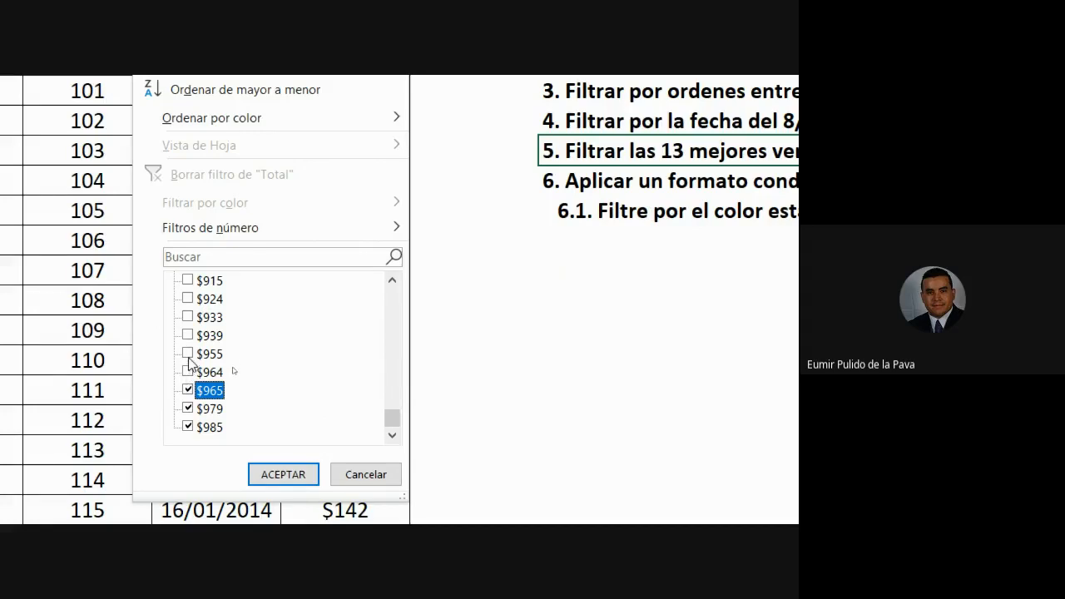
pyautogui.click(188, 354)
pyautogui.click(188, 335)
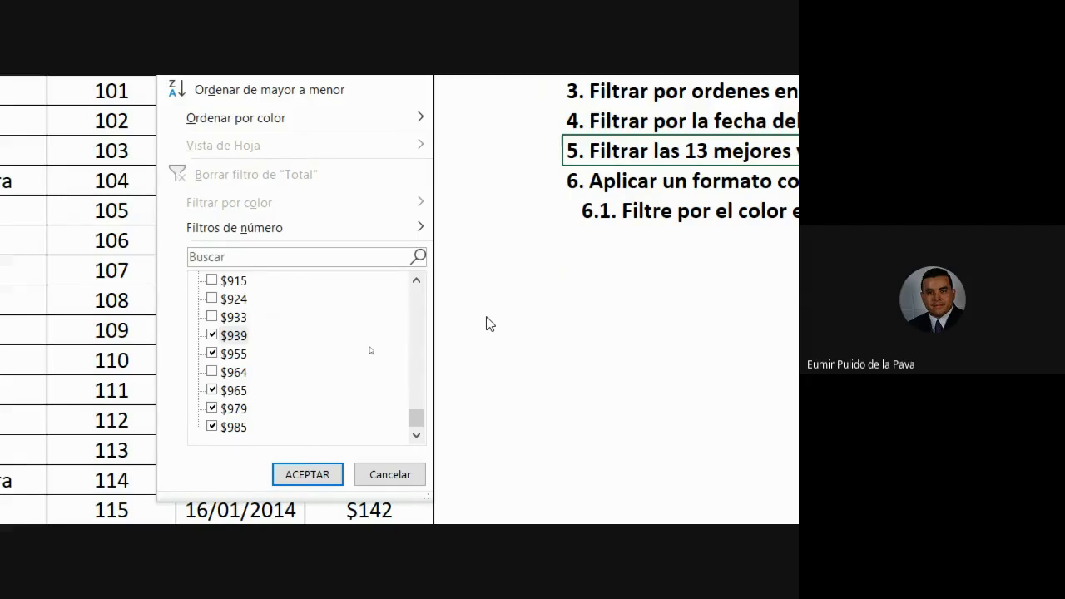
# Apply a "Diez mejores" number filter to the Total column, set to superiores, 13, Elementos.
pyautogui.moveTo(249, 230)
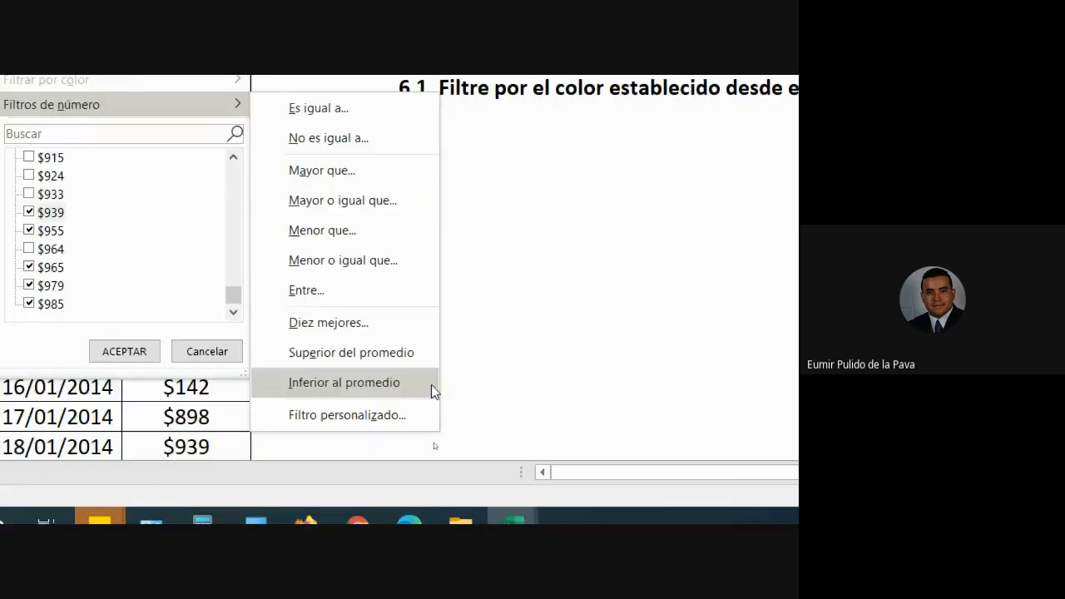
pyautogui.click(352, 328)
pyautogui.moveTo(304, 190); pyautogui.dragTo(380, 149)
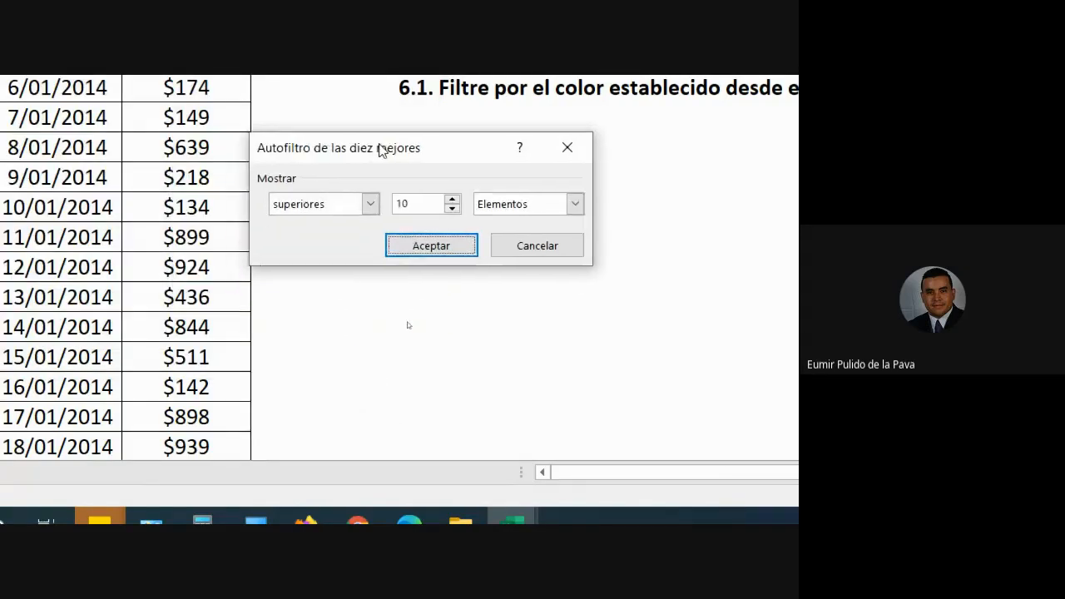
pyautogui.click(370, 204)
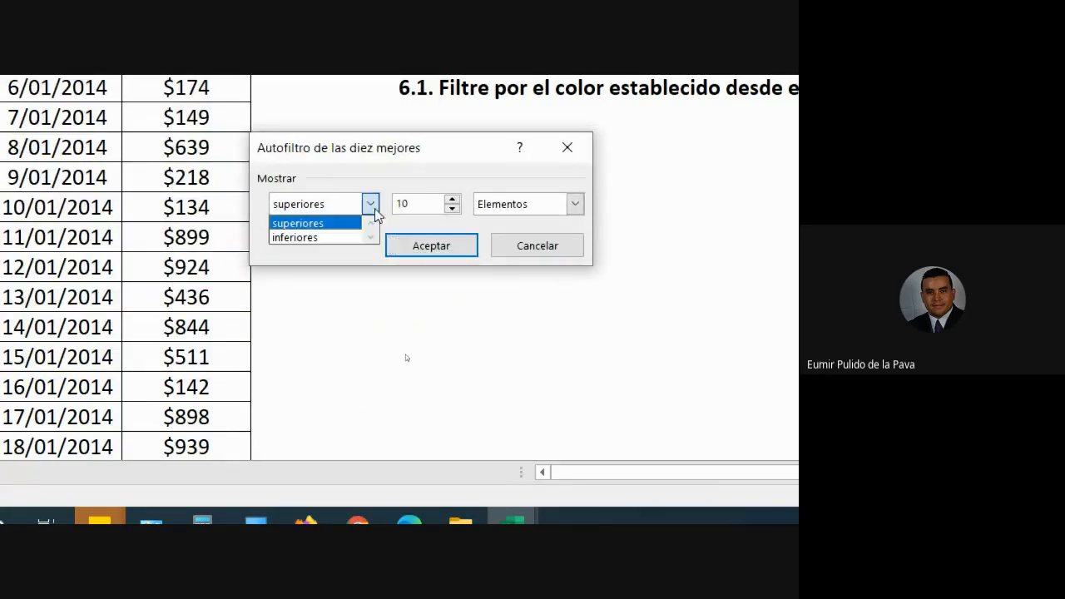
pyautogui.click(306, 238)
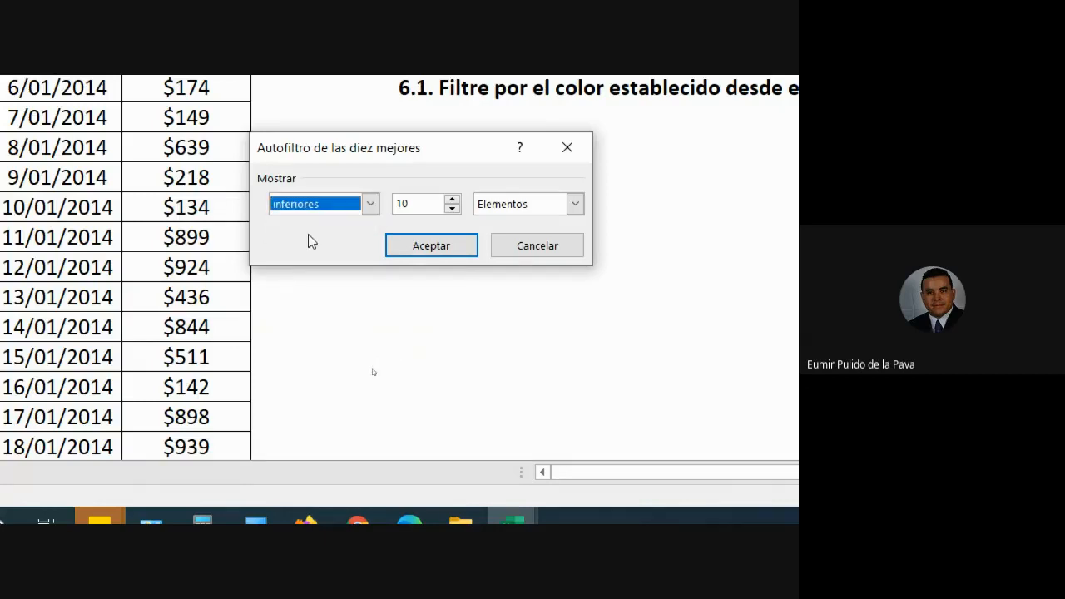
pyautogui.click(370, 208)
pyautogui.click(325, 220)
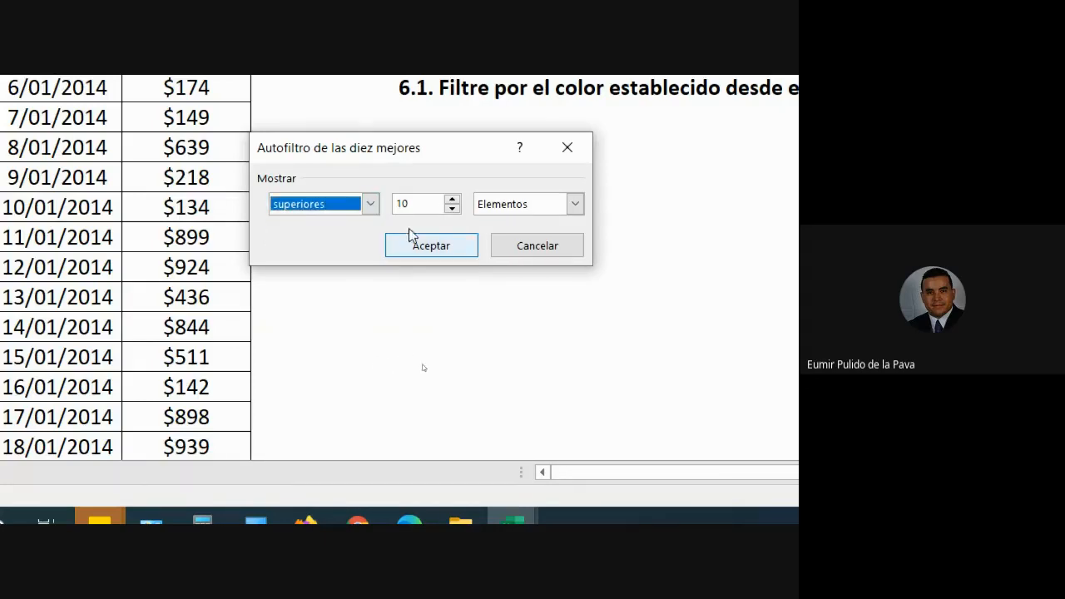
pyautogui.click(452, 200)
pyautogui.click(452, 199)
pyautogui.click(515, 205)
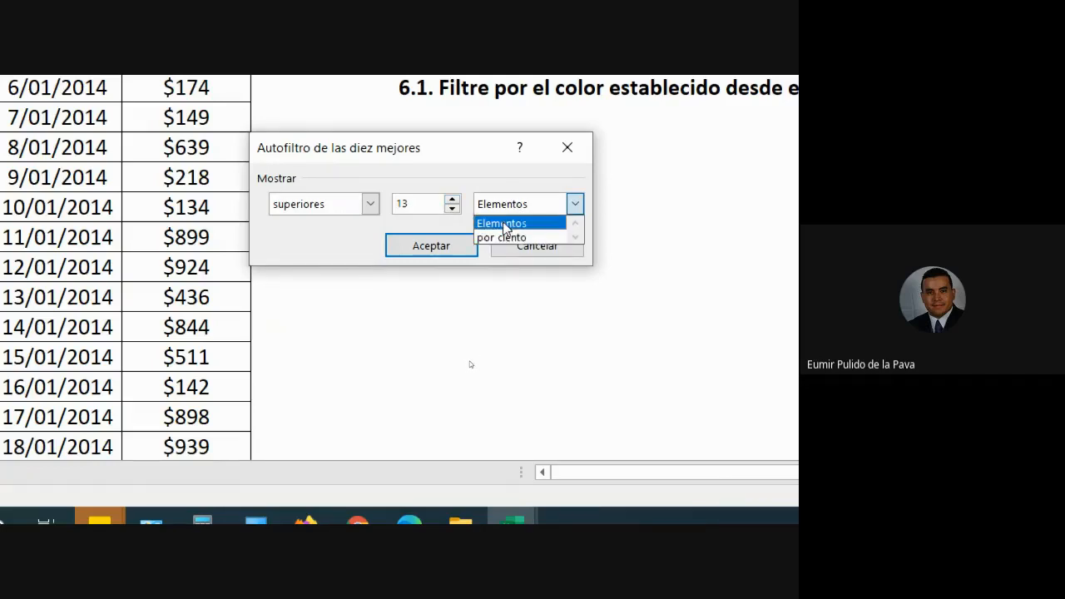
pyautogui.click(502, 223)
pyautogui.click(420, 251)
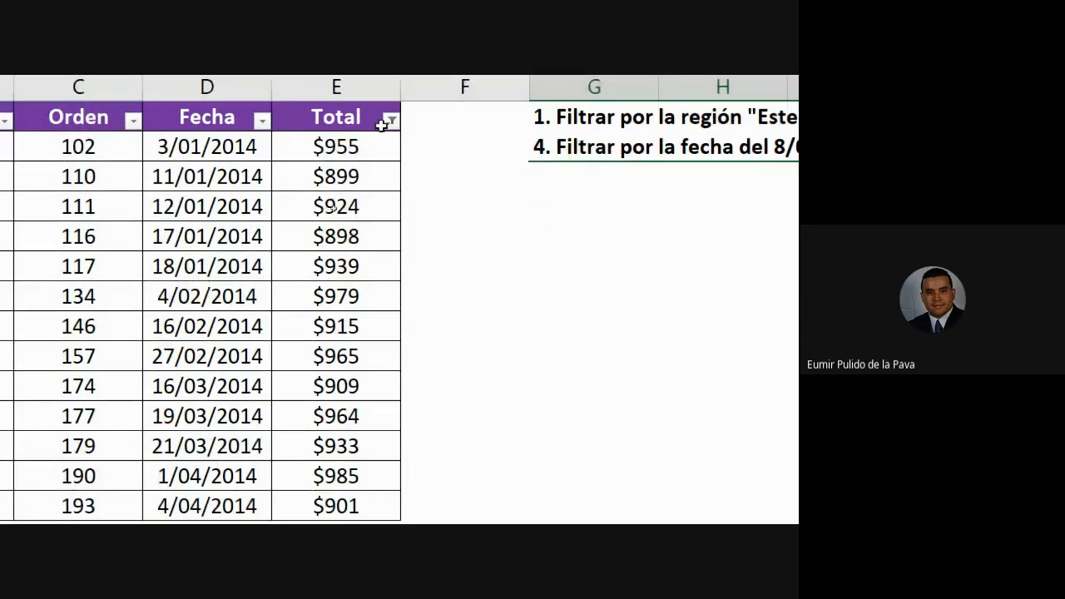
# Clear the Total column's filter and look over the filter options of the Total and Fecha columns.
pyautogui.click(390, 120)
pyautogui.click(278, 260)
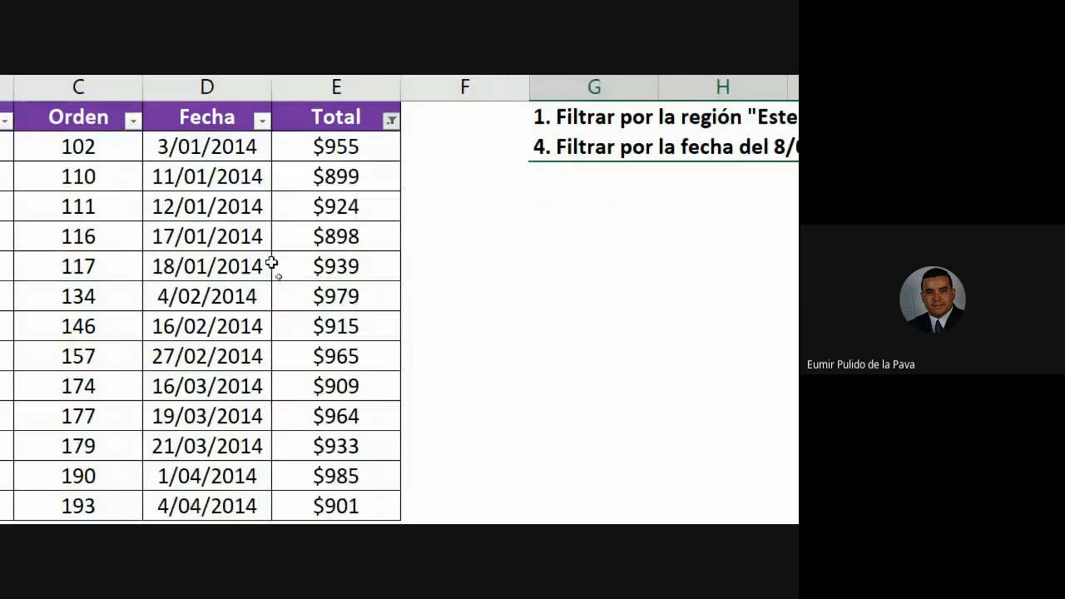
pyautogui.click(390, 121)
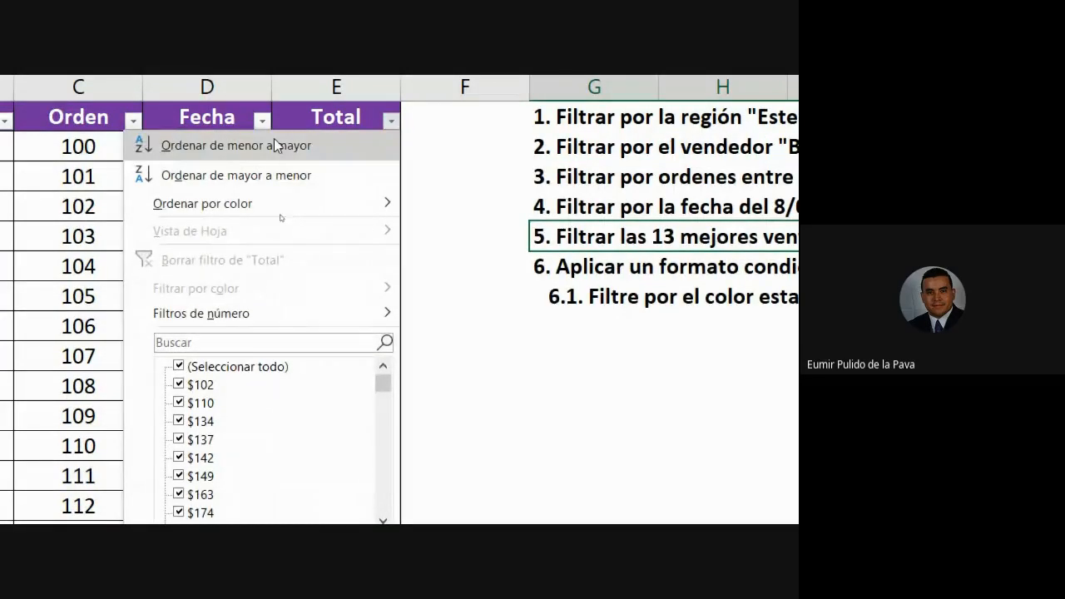
pyautogui.click(262, 121)
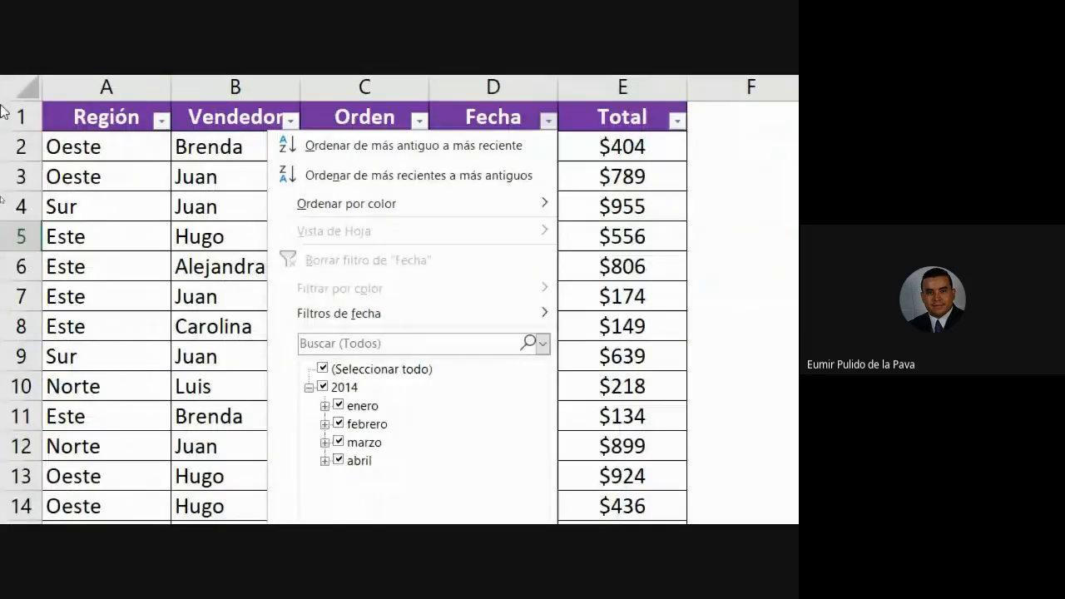
# Fill the Región cells A4 (Sur) and A11 (Este) with yellow.
pyautogui.click(81, 178)
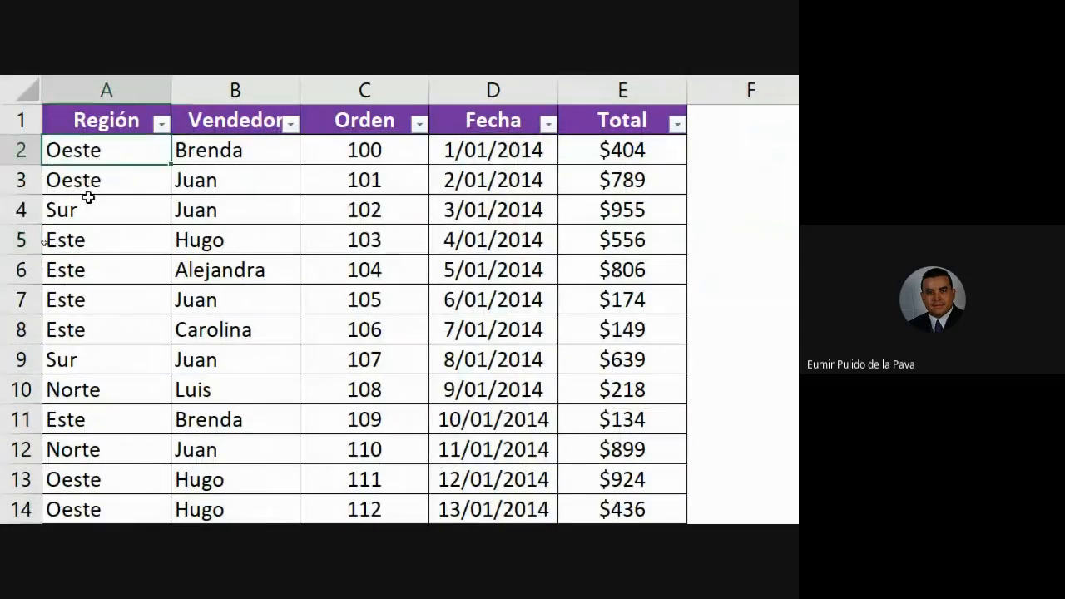
pyautogui.click(87, 203)
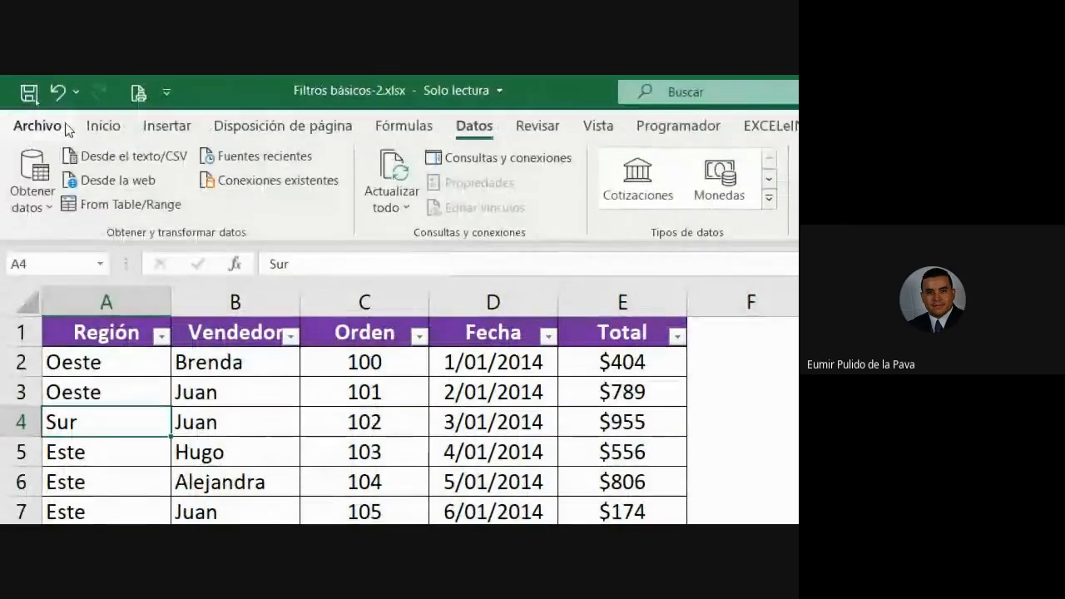
pyautogui.click(103, 74)
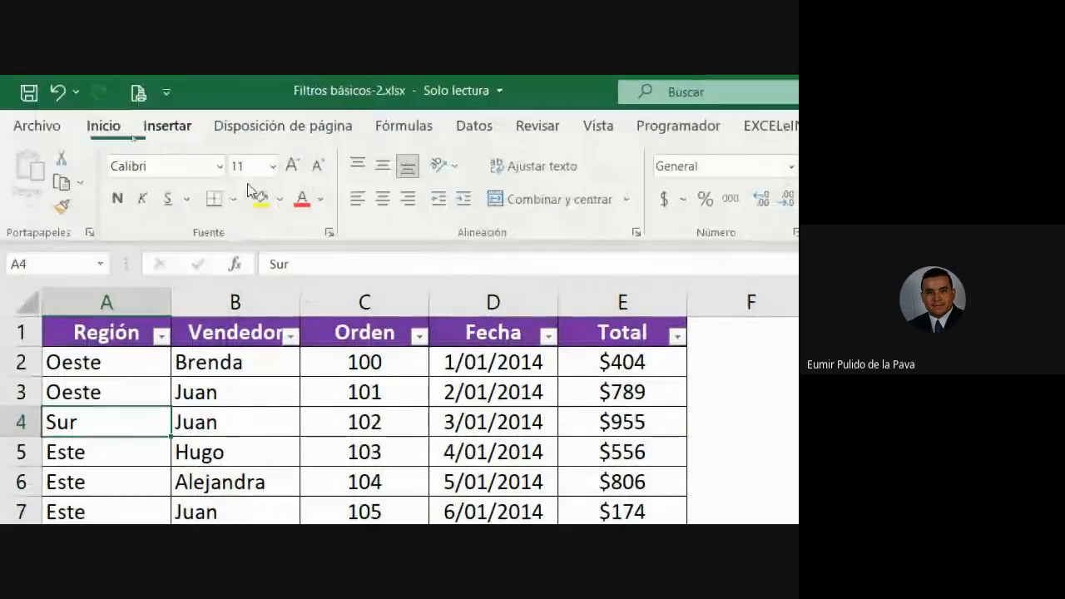
pyautogui.click(263, 146)
pyautogui.click(73, 435)
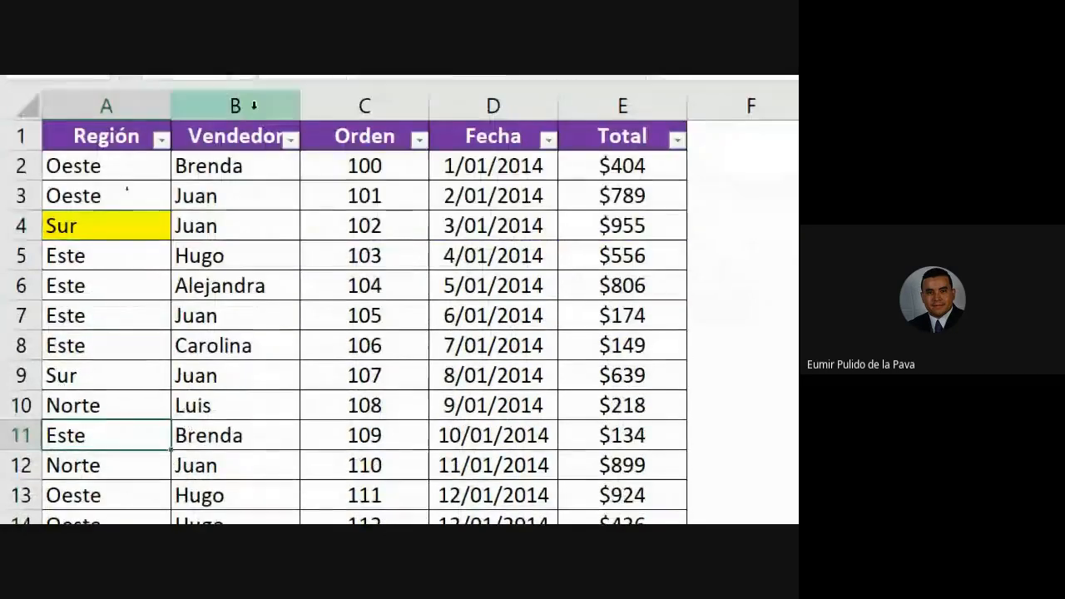
pyautogui.click(270, 98)
# Fill the Región cells A32 (Oeste) and A40 (Norte) with the standard light blue colour.
pyautogui.scroll(-9, 149, 340)
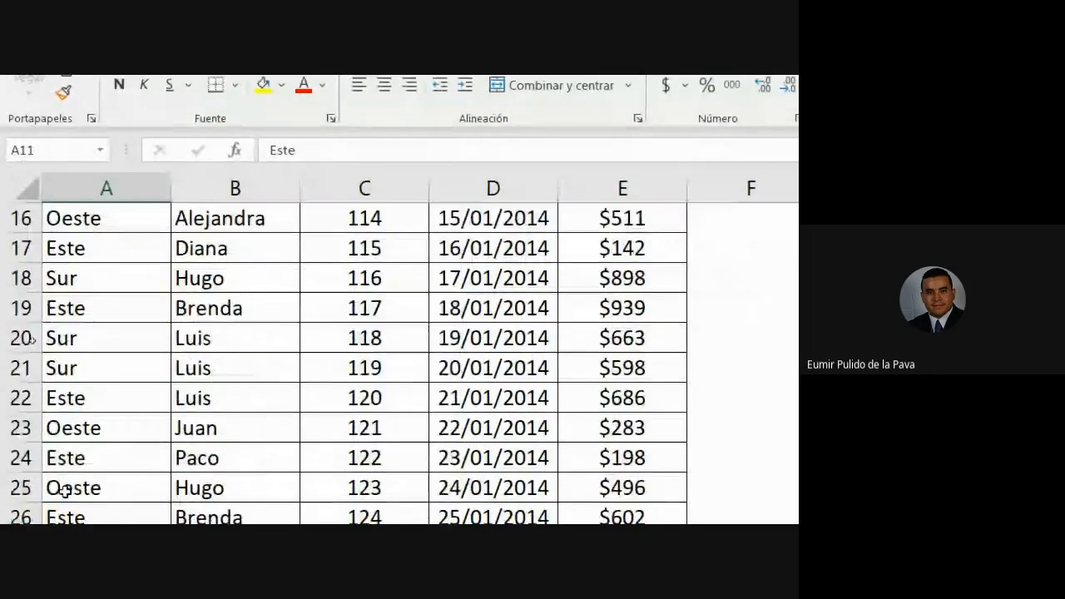
pyautogui.click(114, 335)
pyautogui.click(282, 126)
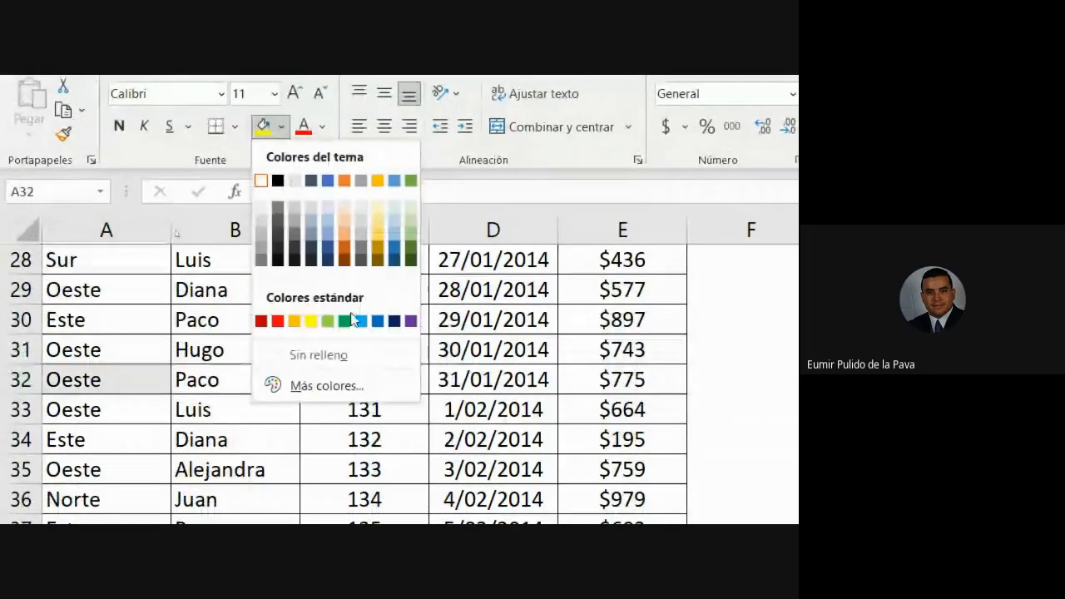
pyautogui.click(359, 317)
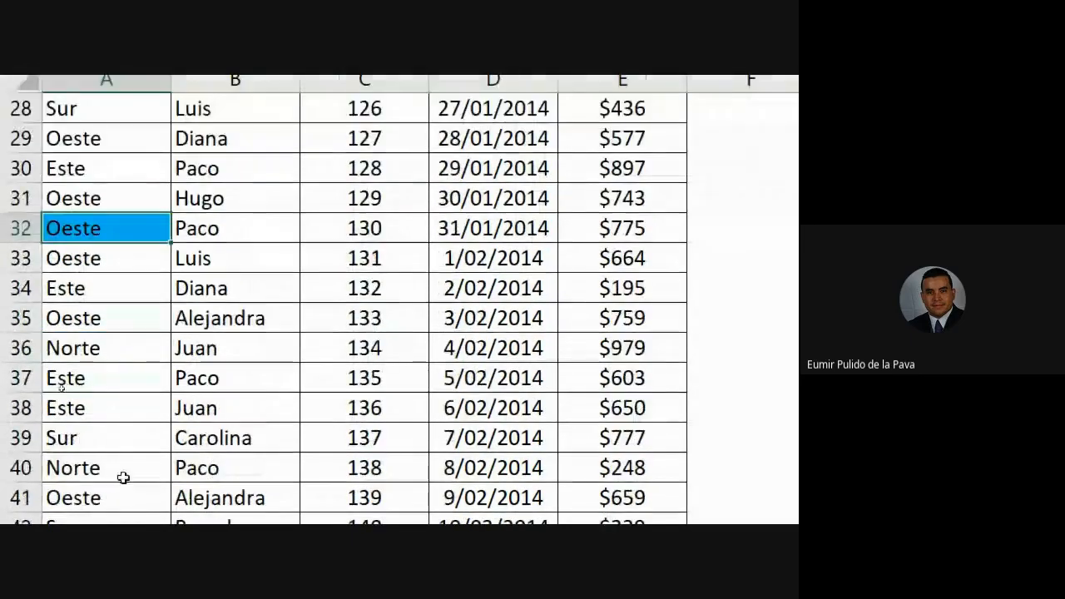
pyautogui.click(119, 475)
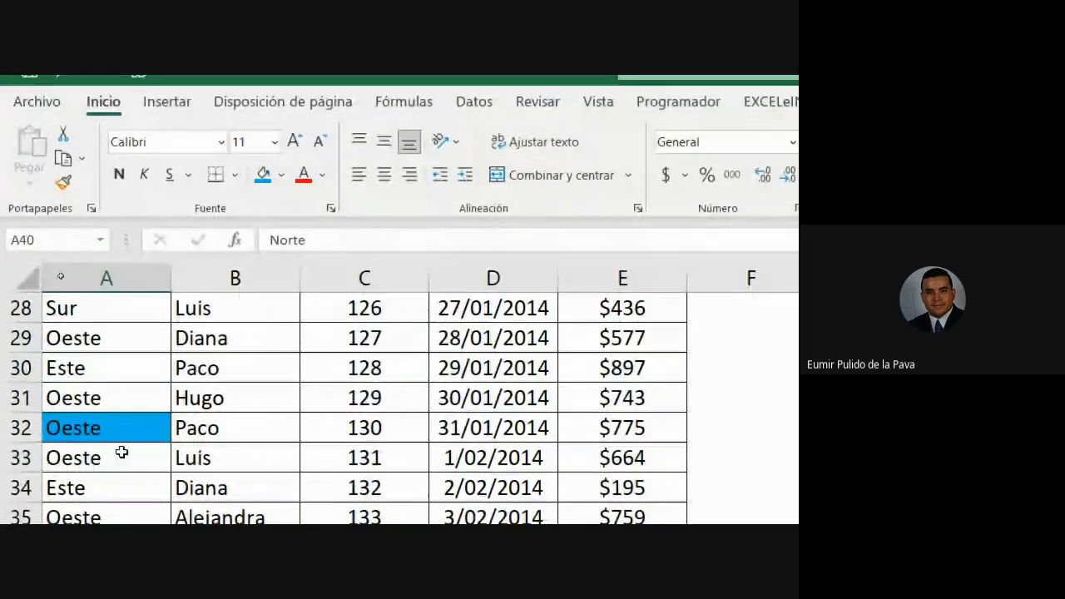
# Filter the Región column by the light blue cell colour.
pyautogui.scroll(9, 108, 445)
pyautogui.click(161, 312)
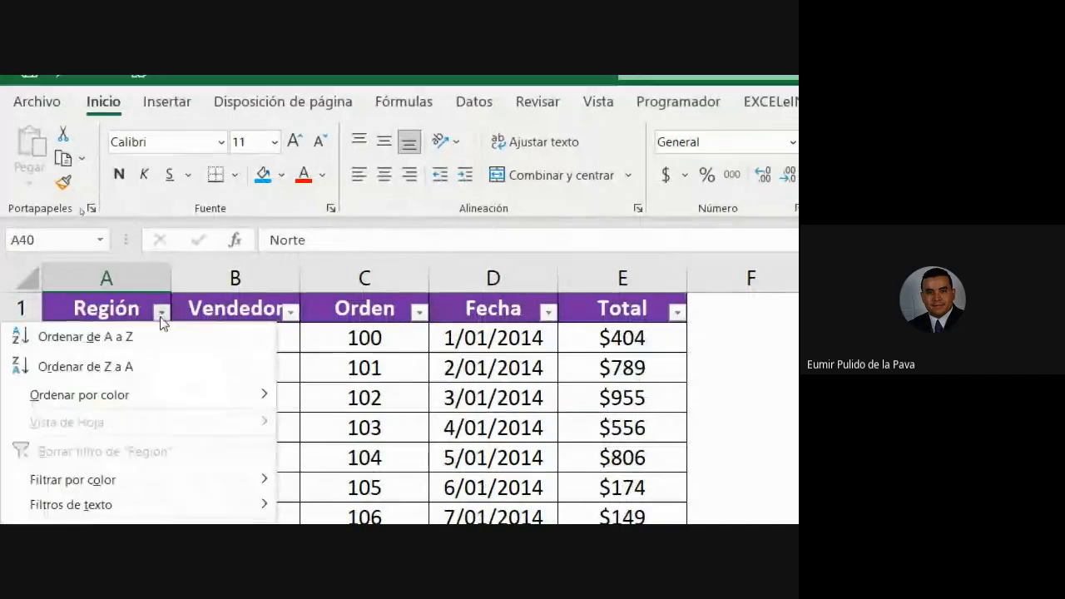
pyautogui.moveTo(124, 344)
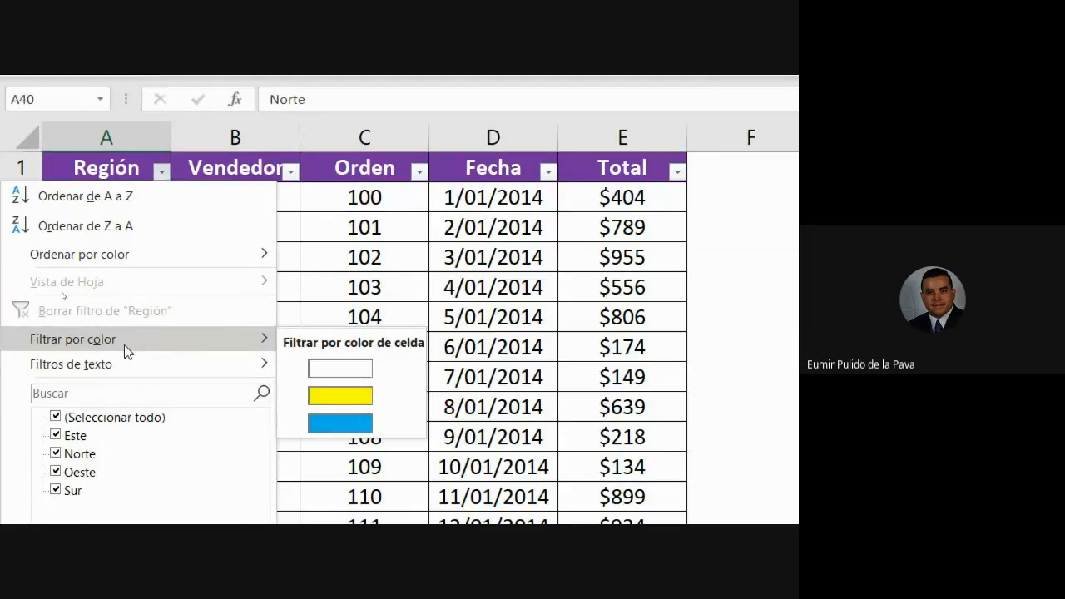
pyautogui.click(347, 425)
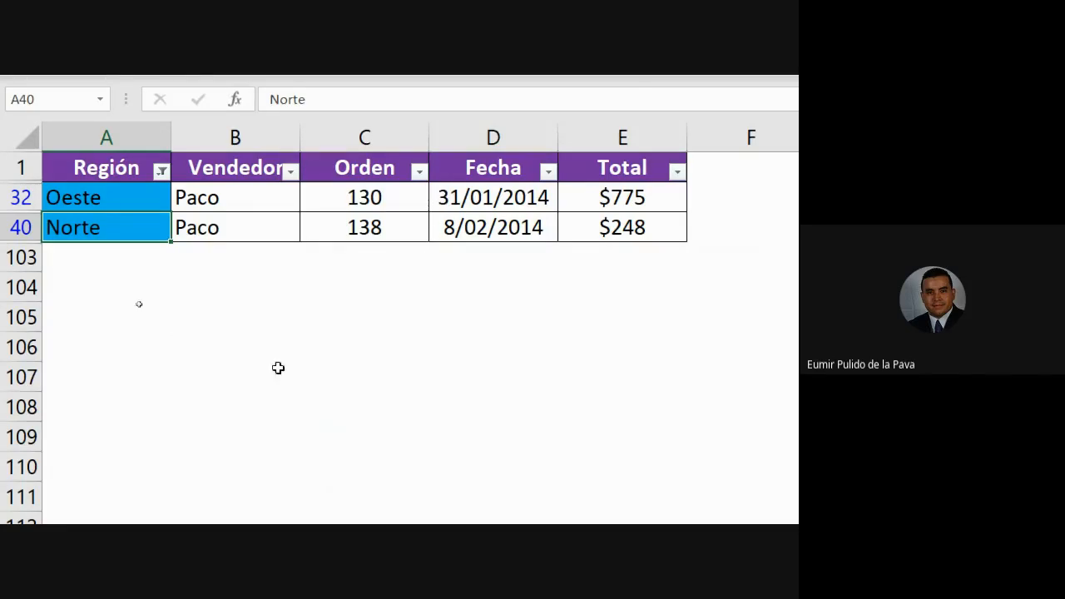
# Clear the colour filter from the Región column.
pyautogui.click(163, 172)
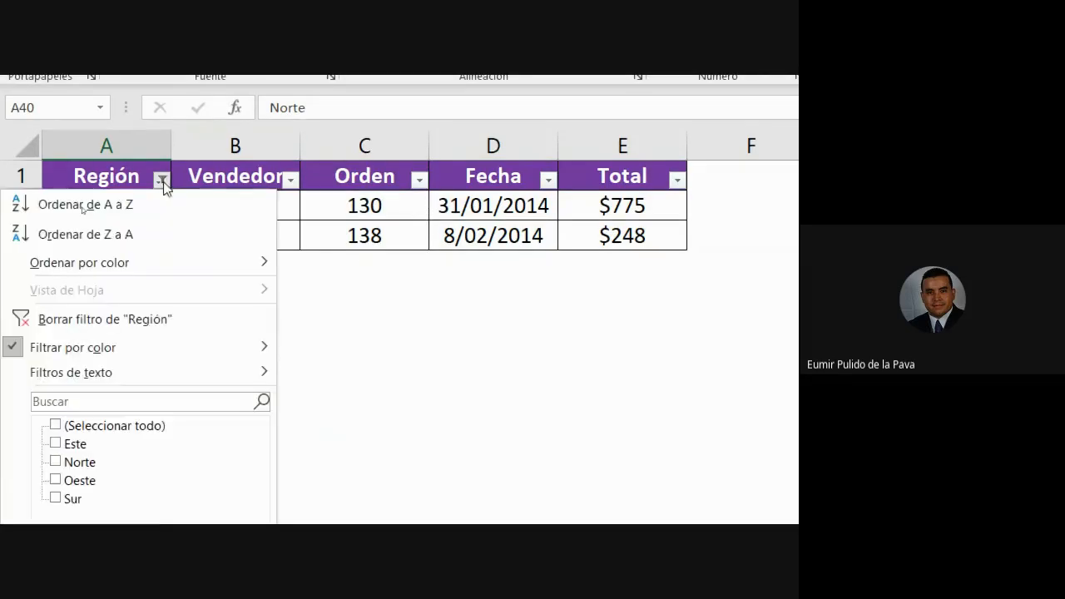
pyautogui.click(66, 319)
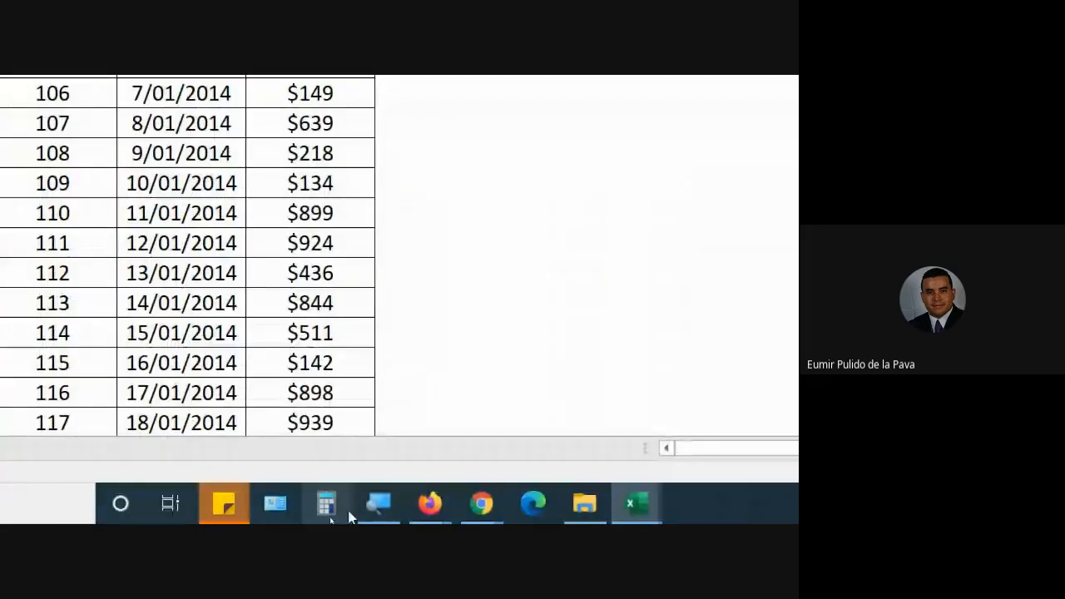
# Return the magnified screen to the normal full desktop view and close the Calculator.
pyautogui.click(350, 508)
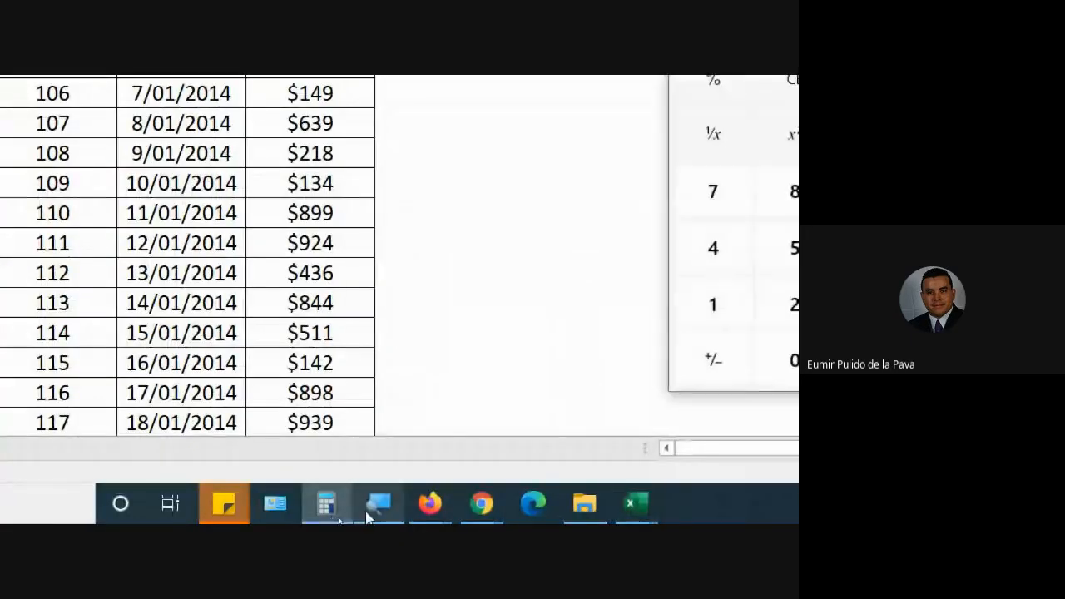
pyautogui.click(372, 509)
pyautogui.click(314, 424)
pyautogui.click(496, 451)
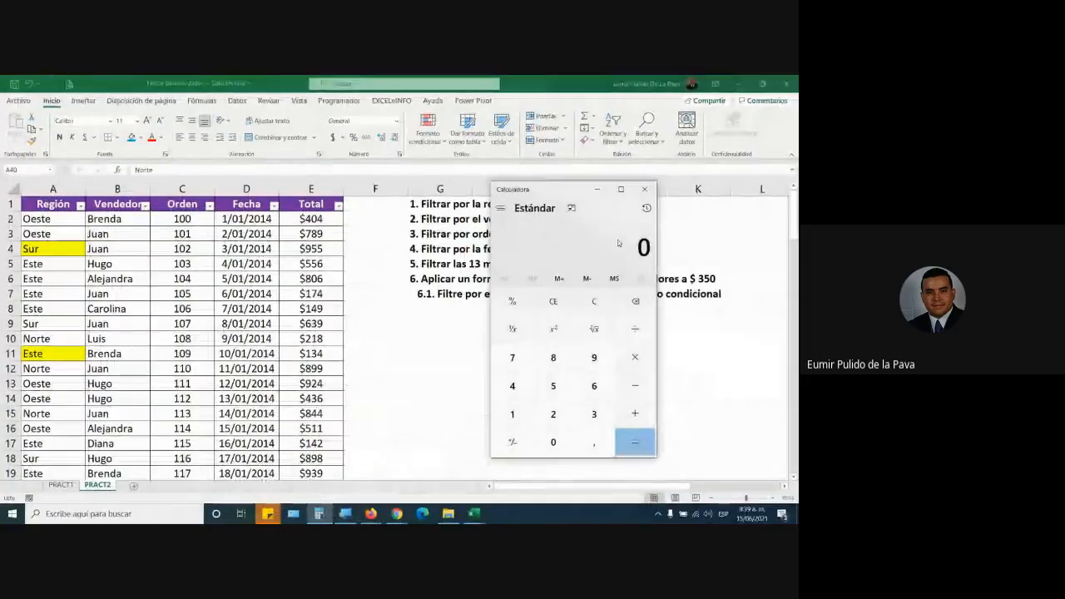
pyautogui.click(644, 189)
# Switch to the Google Meet call in Chrome to check the participants and chat messages.
pyautogui.moveTo(397, 514)
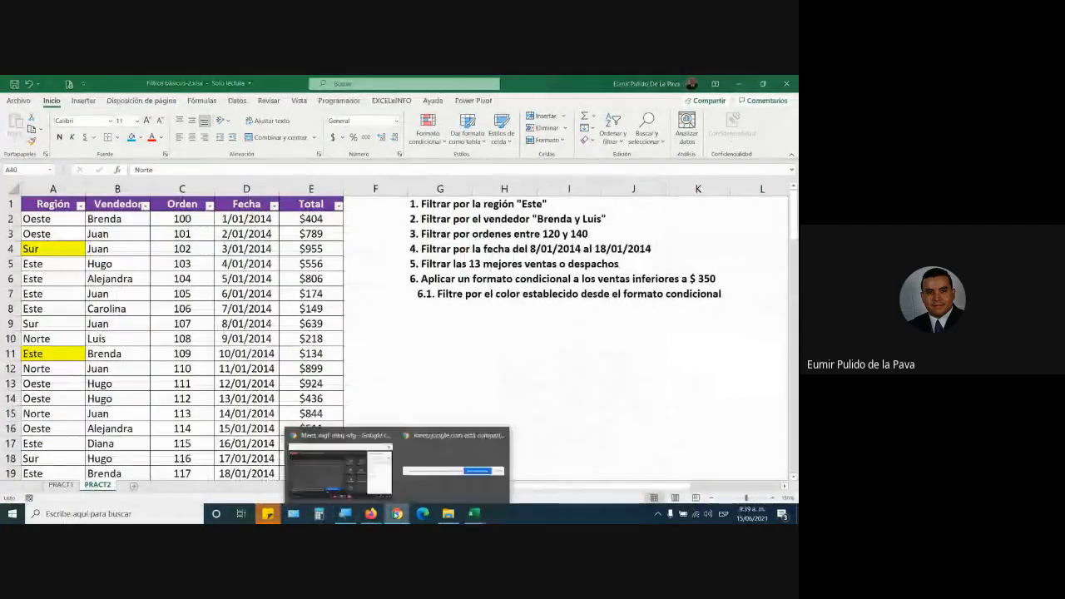
pyautogui.click(340, 470)
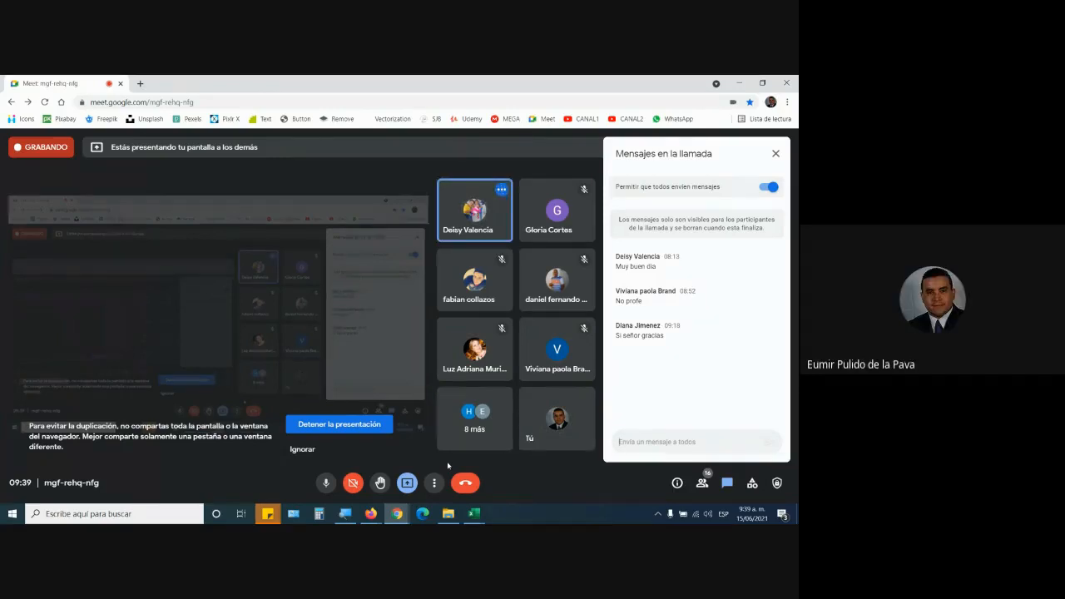
# Switch back to Excel and close Filtros básicos-2.xlsx and Funciones estadísticas.xlsx without saving the changes.
pyautogui.moveTo(473, 516)
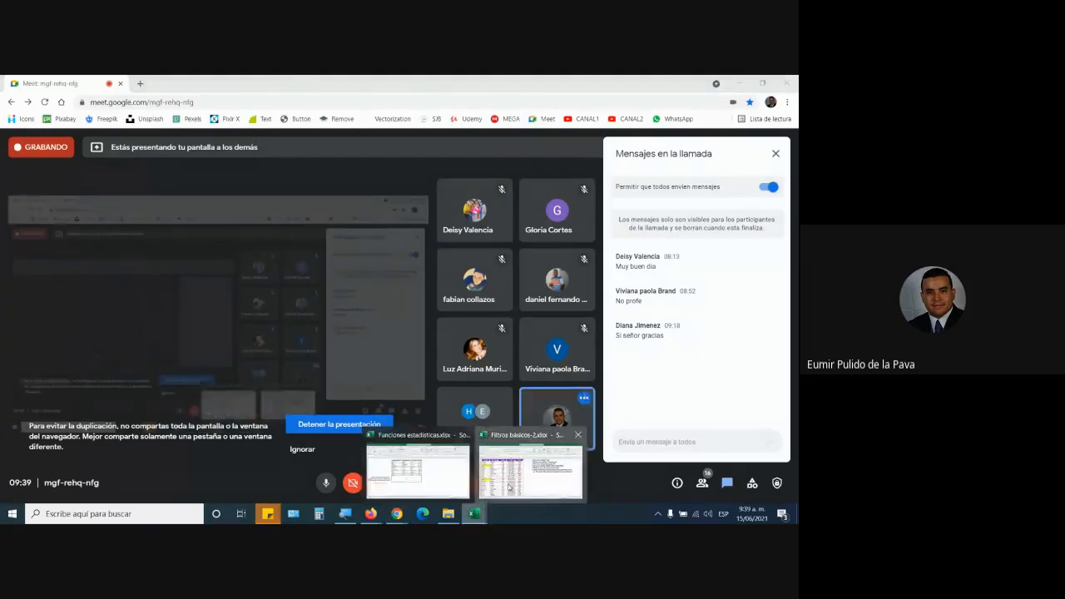
pyautogui.click(531, 476)
pyautogui.click(786, 83)
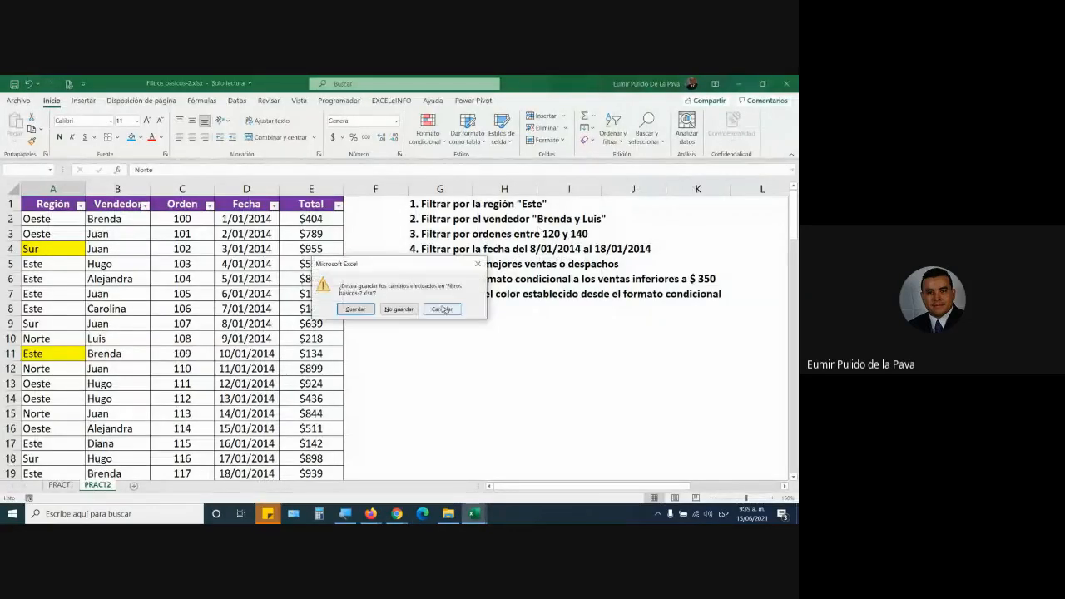
pyautogui.click(396, 309)
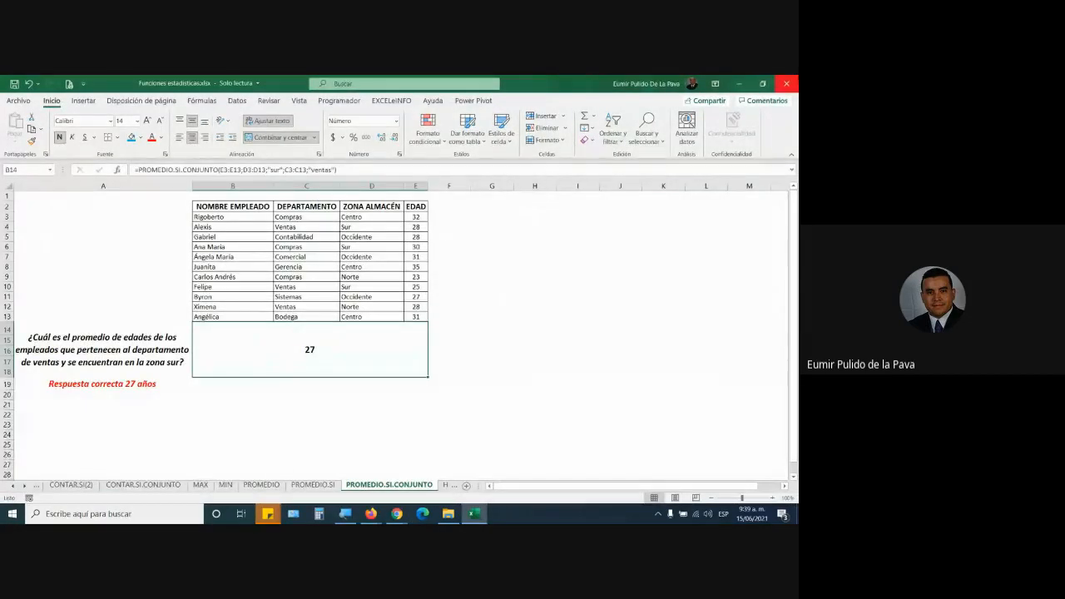
pyautogui.click(786, 83)
pyautogui.click(398, 317)
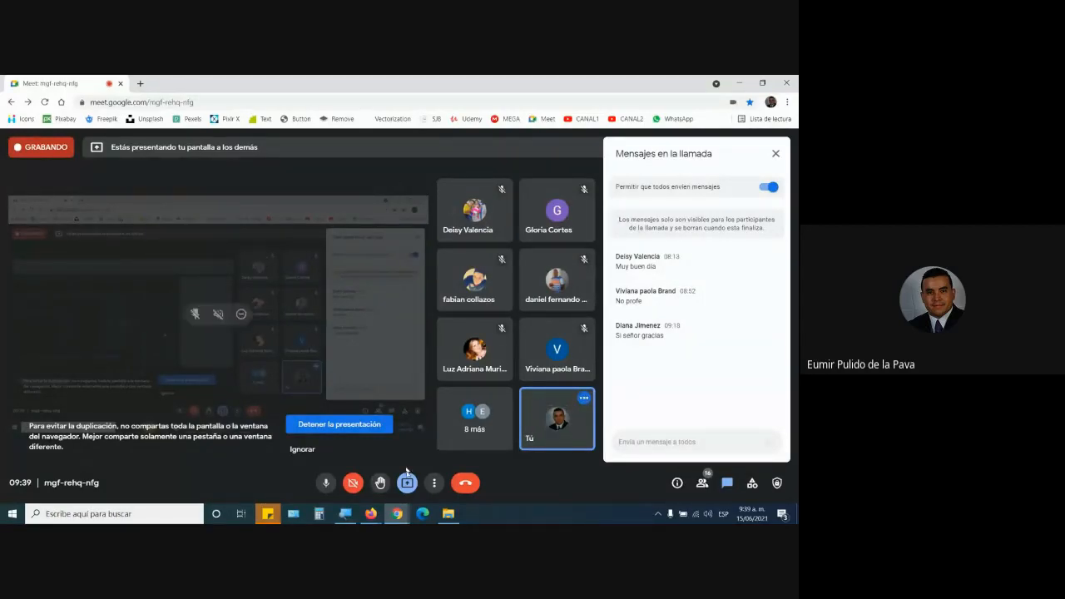
# Open the additional options of the Google Meet call.
pyautogui.click(434, 483)
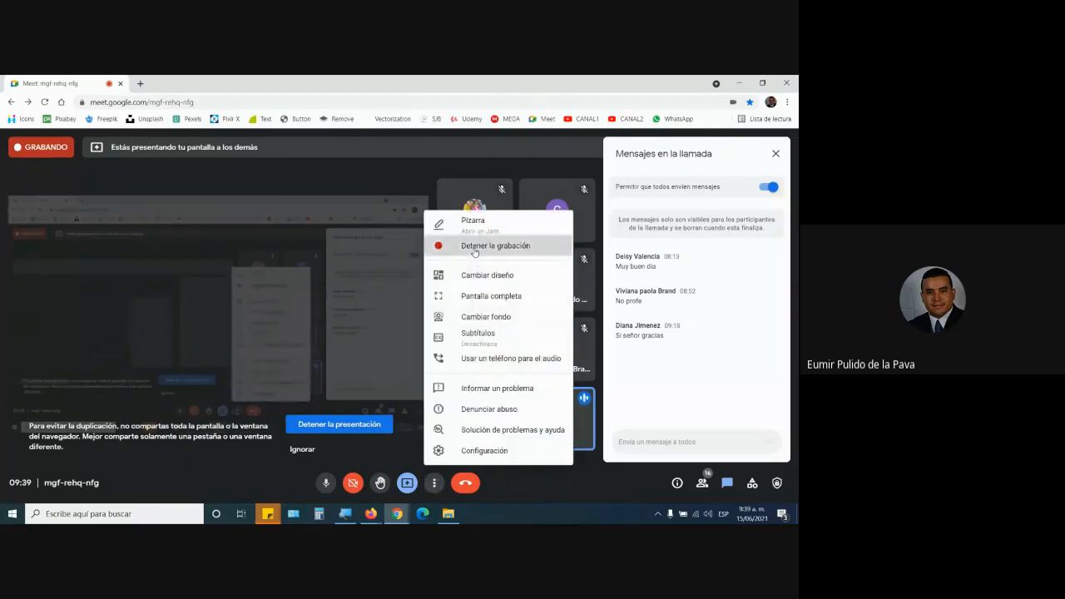